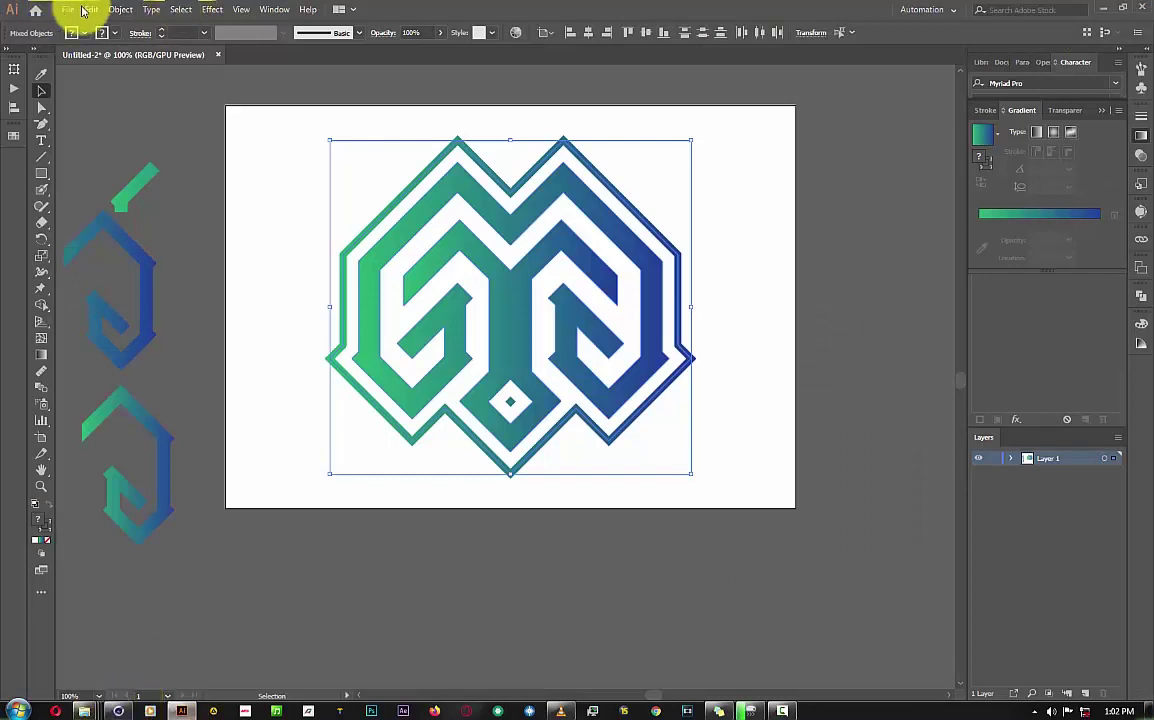
Copy the selected gradient logo with Edit > Copy and bring Cinema 4D to the front.
click(88, 10)
click(141, 80)
click(118, 711)
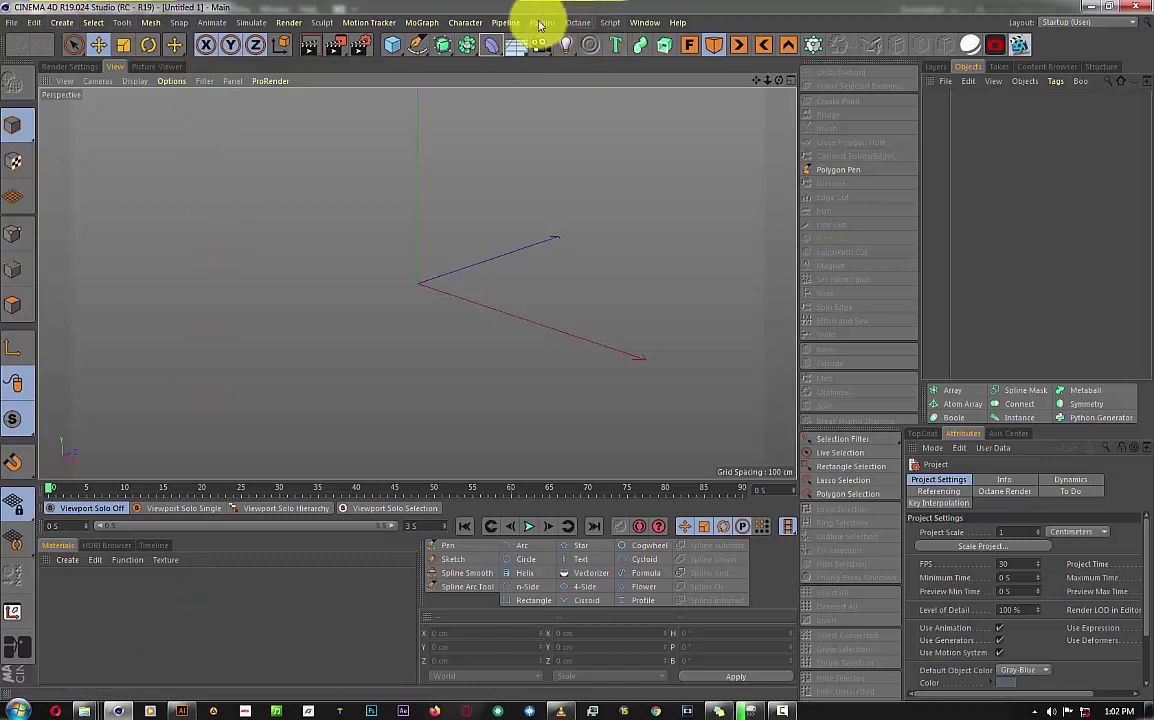
Paste the artwork via CV-ArtSmart, delete its wrapper null, and set Layer 1's X position to 0.
click(540, 22)
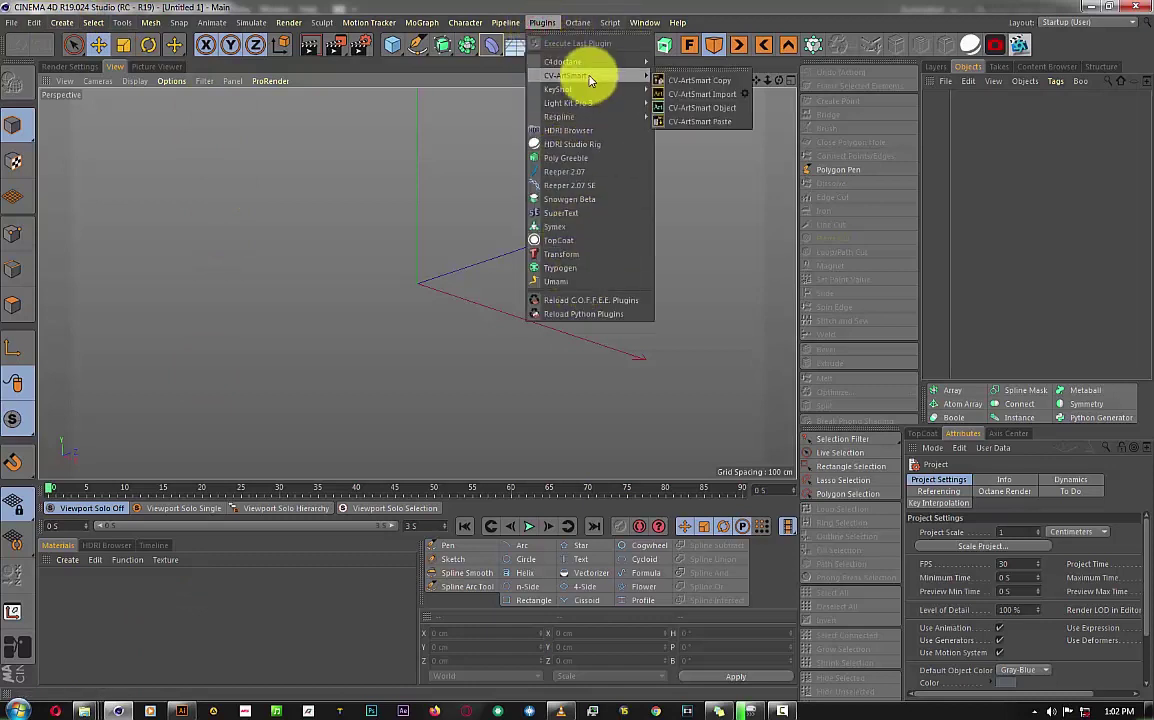
click(714, 136)
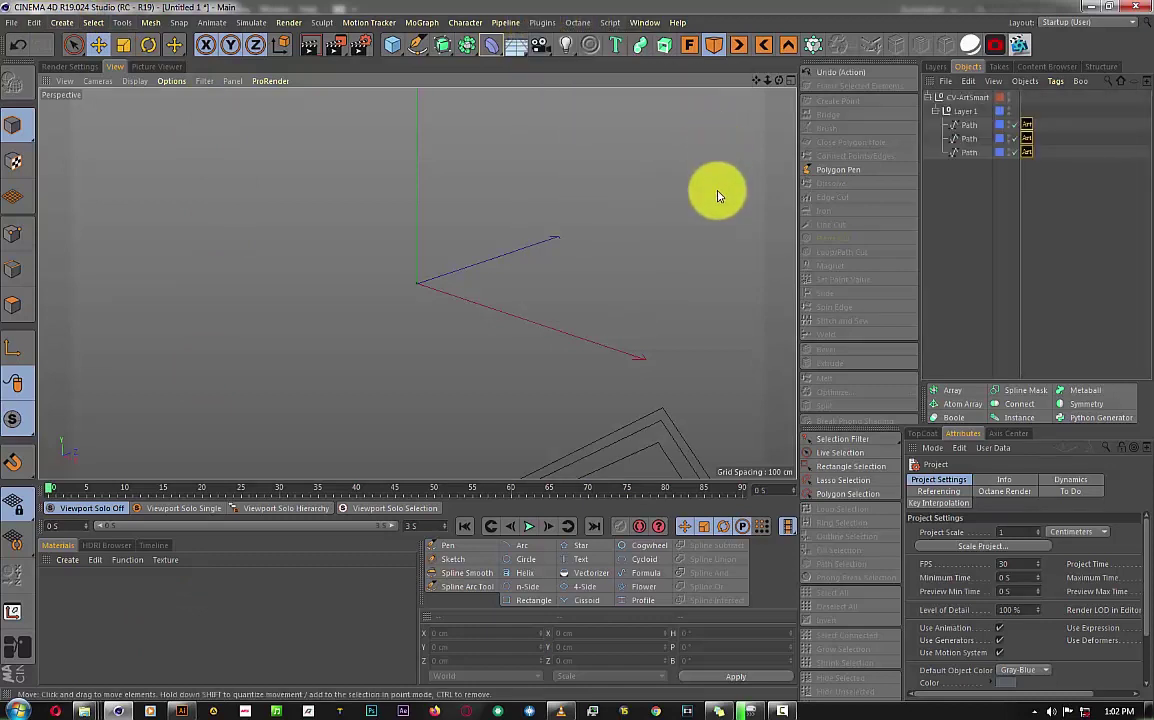
click(934, 111)
click(958, 100)
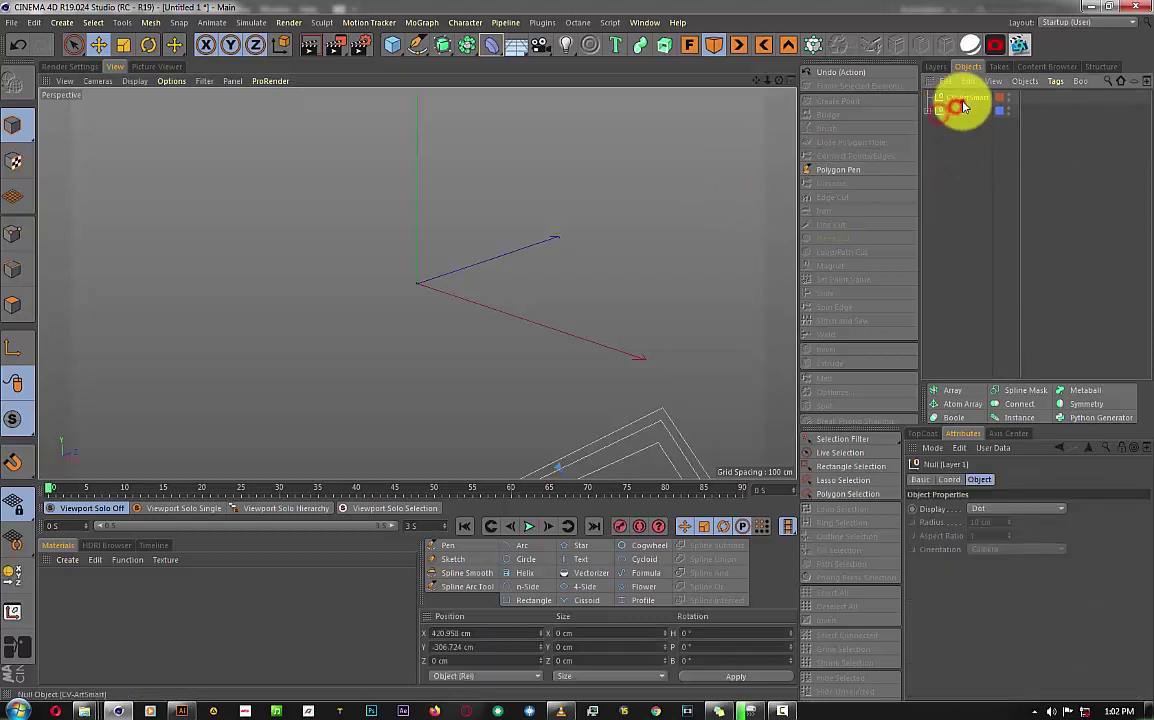
click(958, 110)
click(949, 480)
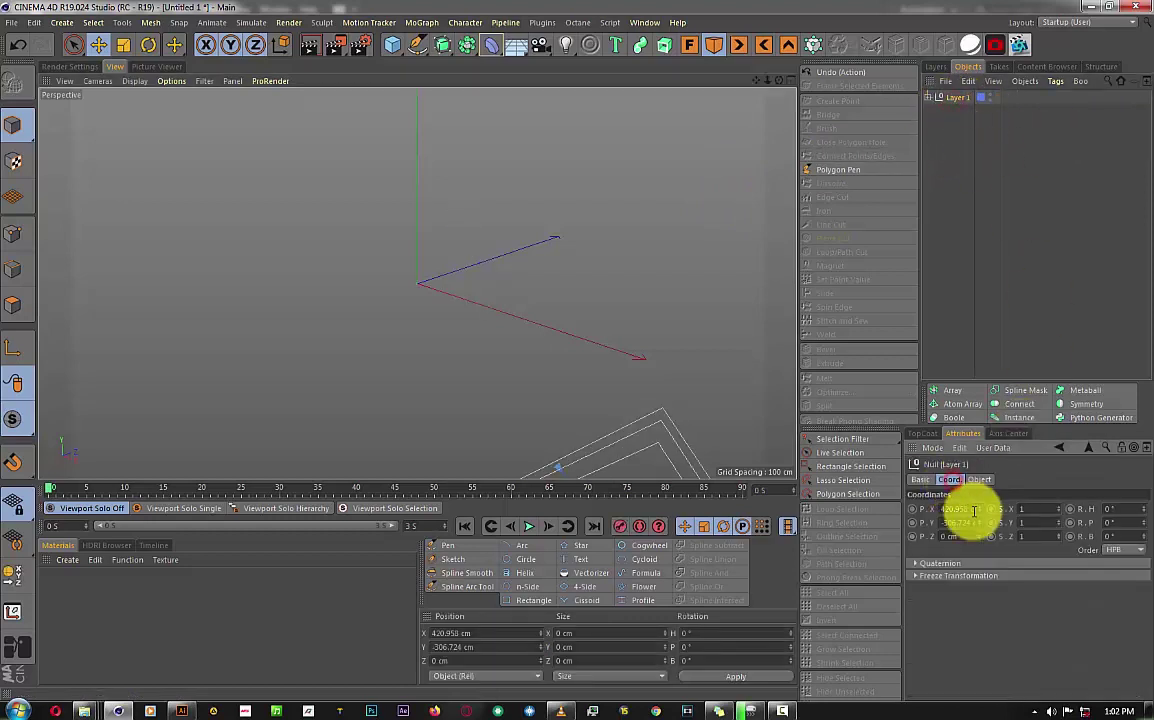
text(0)
key(Return)
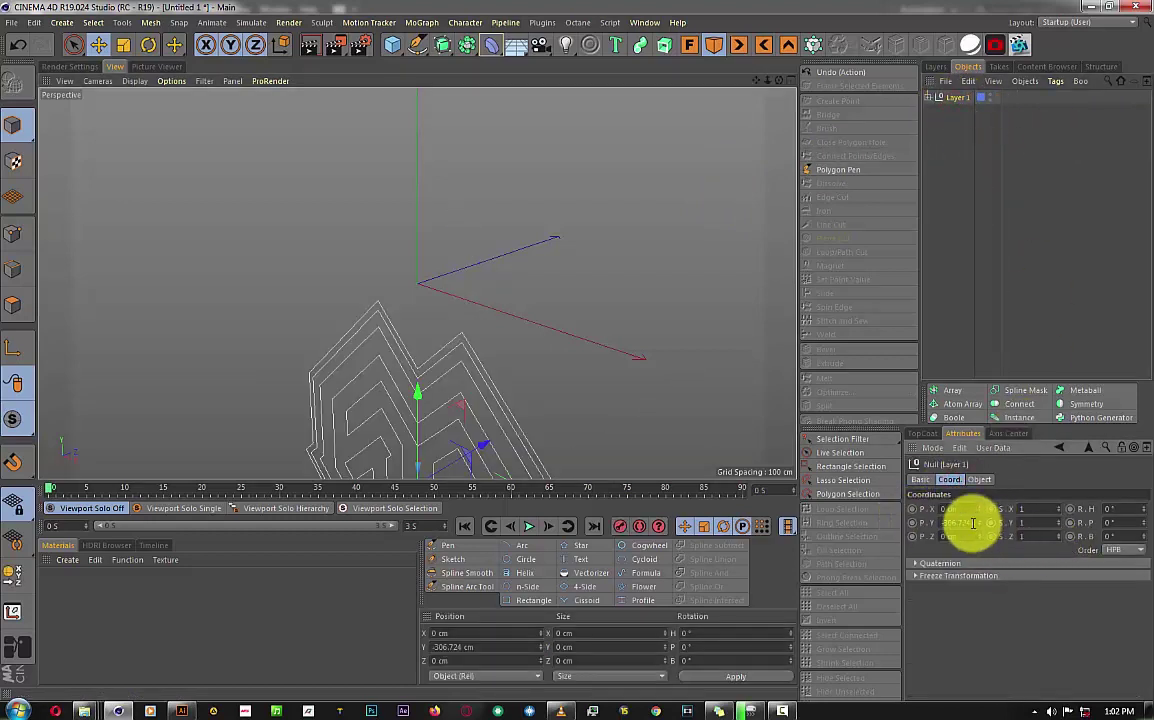
text(0)
Select all three Path splines under Layer 1 and set Subdivided interpolation at 90°.
click(623, 275)
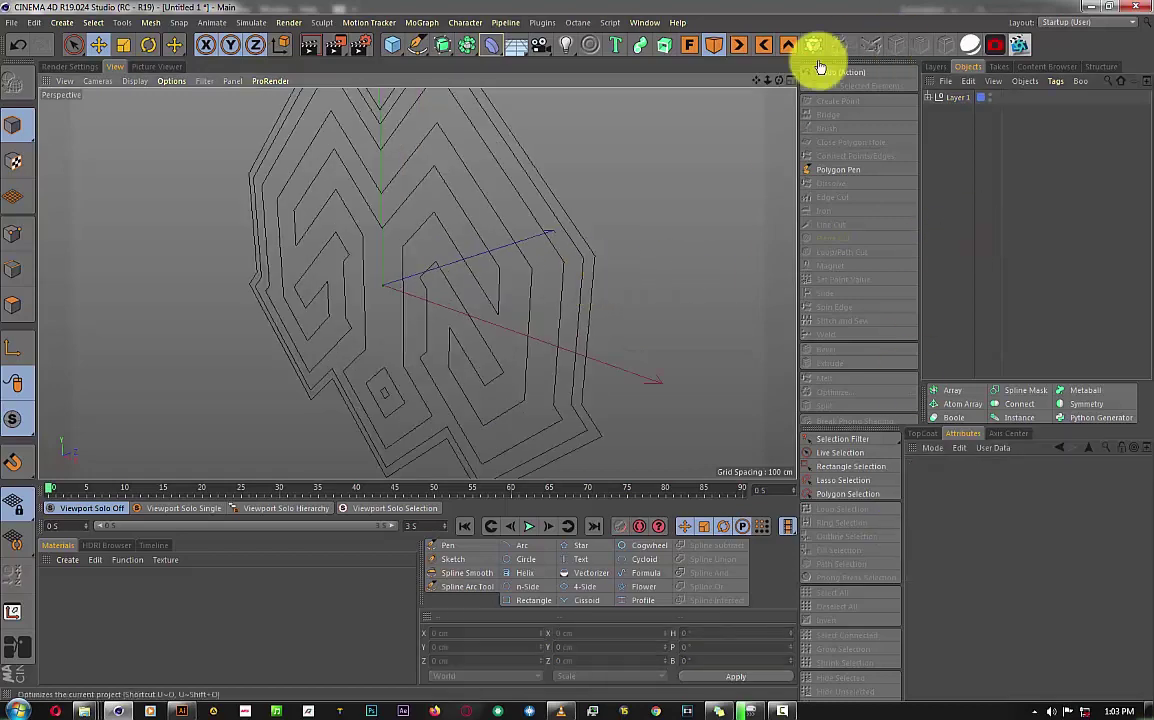
click(945, 97)
click(927, 97)
click(953, 110)
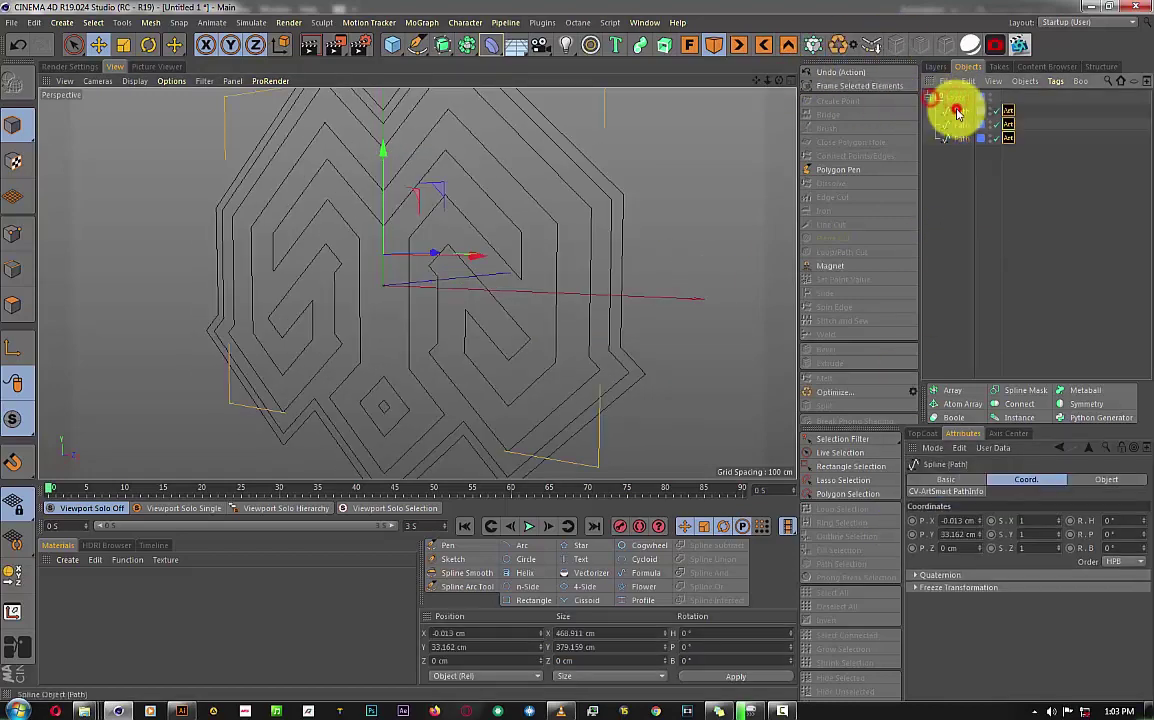
shift+click(958, 136)
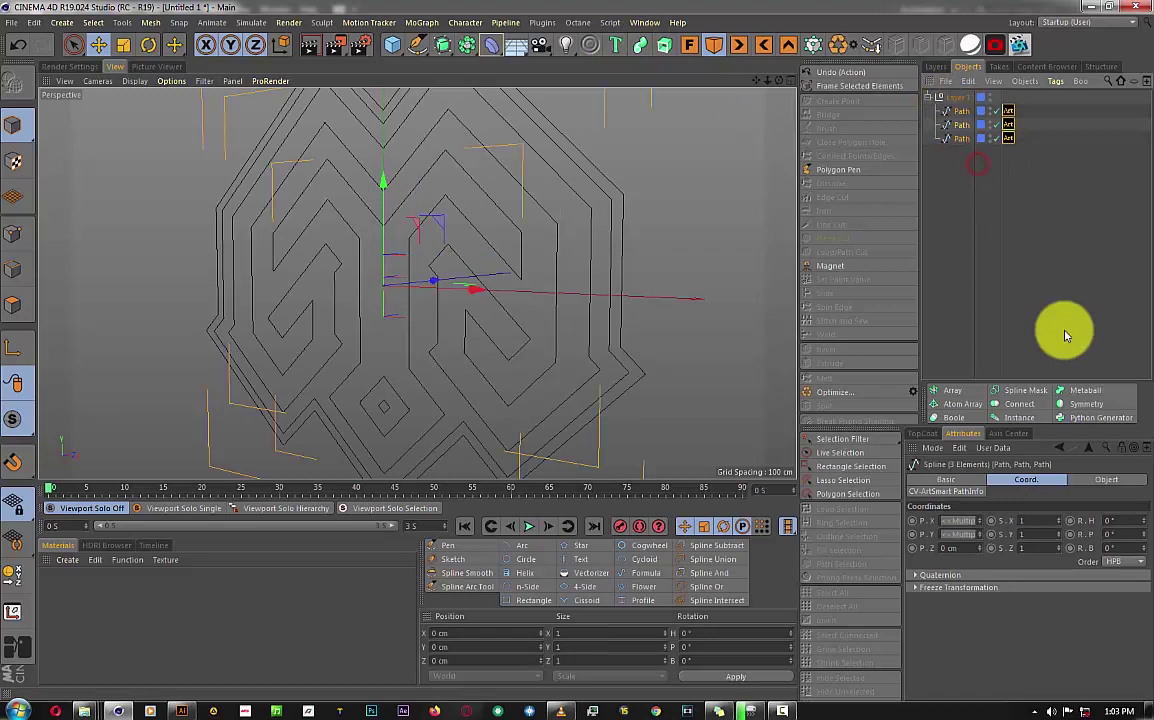
click(1106, 479)
drag(1022, 568, 979, 572)
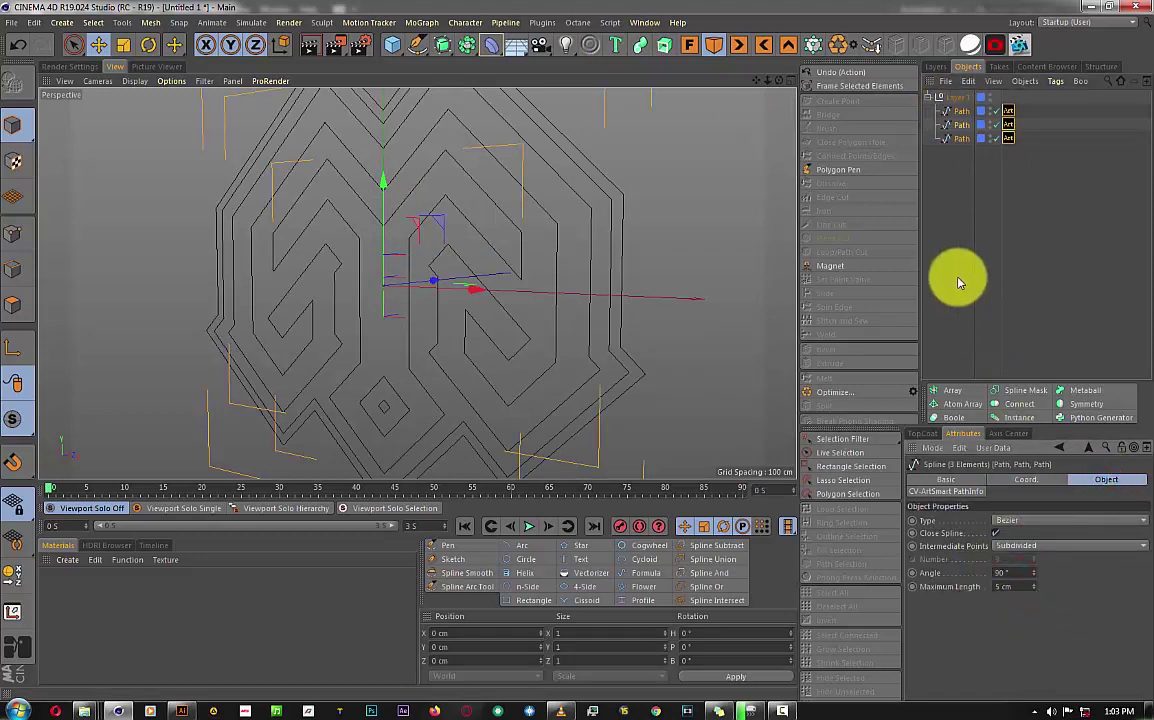
Add three Extrude objects and nest one Path spline under each.
click(663, 45)
click(660, 45)
click(660, 45)
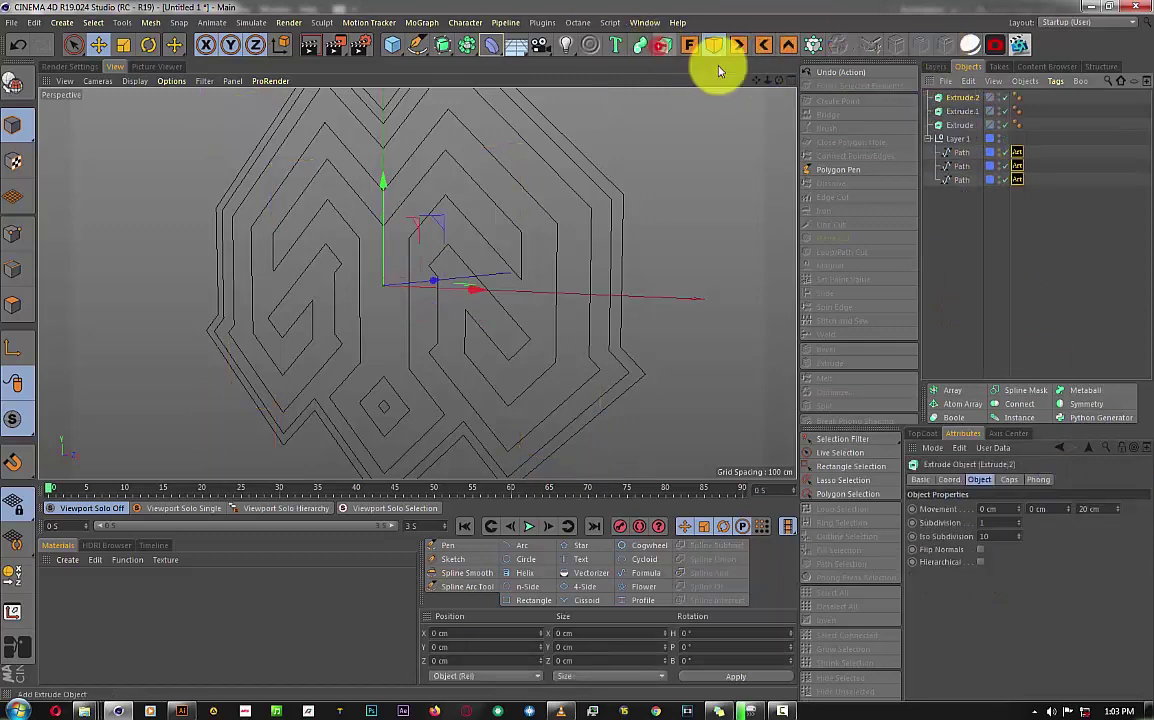
click(960, 178)
drag(1007, 186, 955, 127)
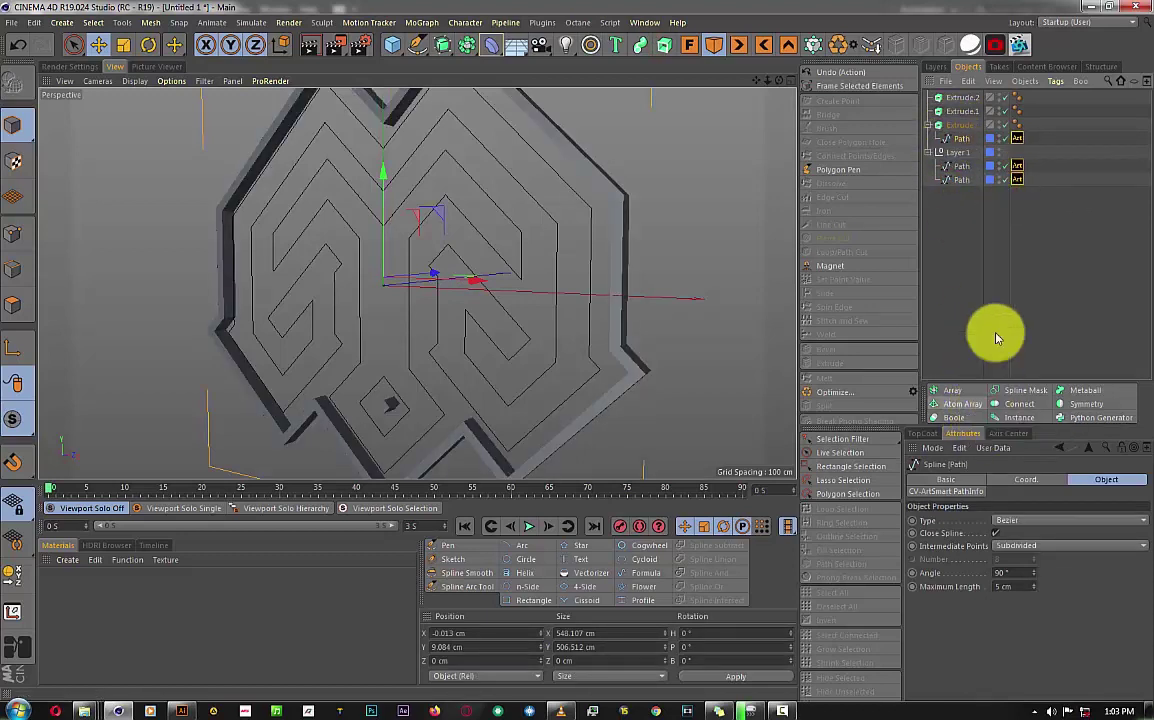
drag(953, 167, 956, 112)
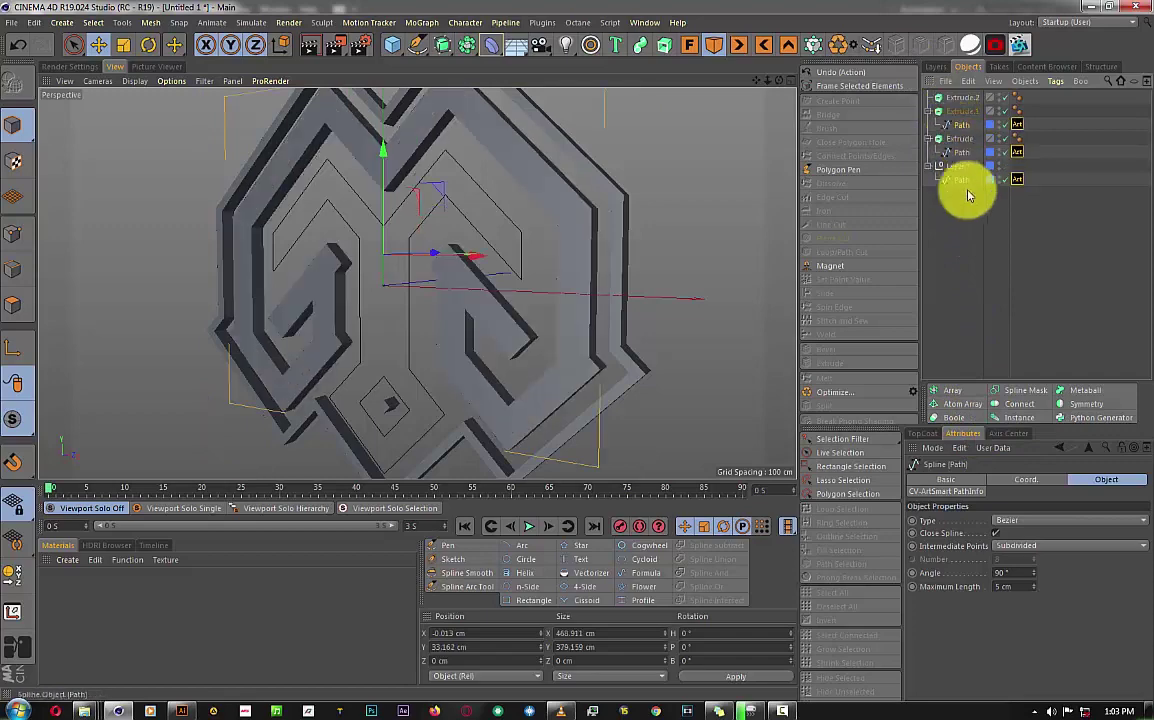
drag(958, 180, 958, 99)
Orbit to check the extruded logo and delete the now-empty Layer 1.
drag(572, 342, 572, 342)
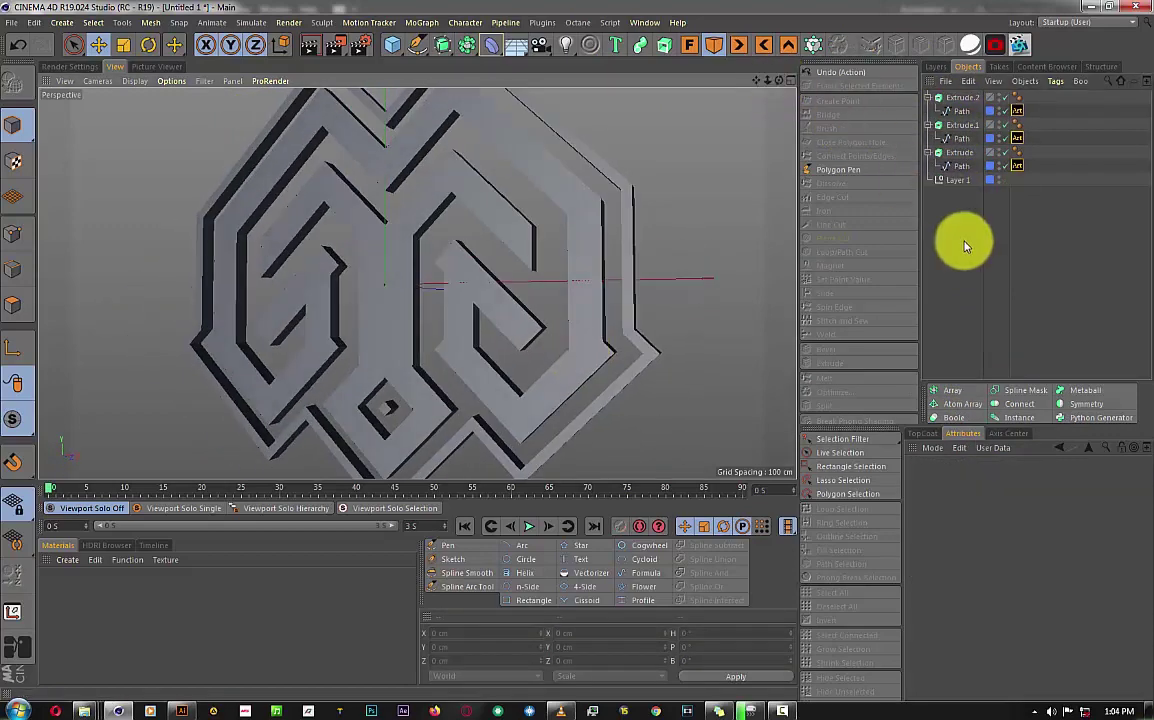
click(944, 179)
key(Delete)
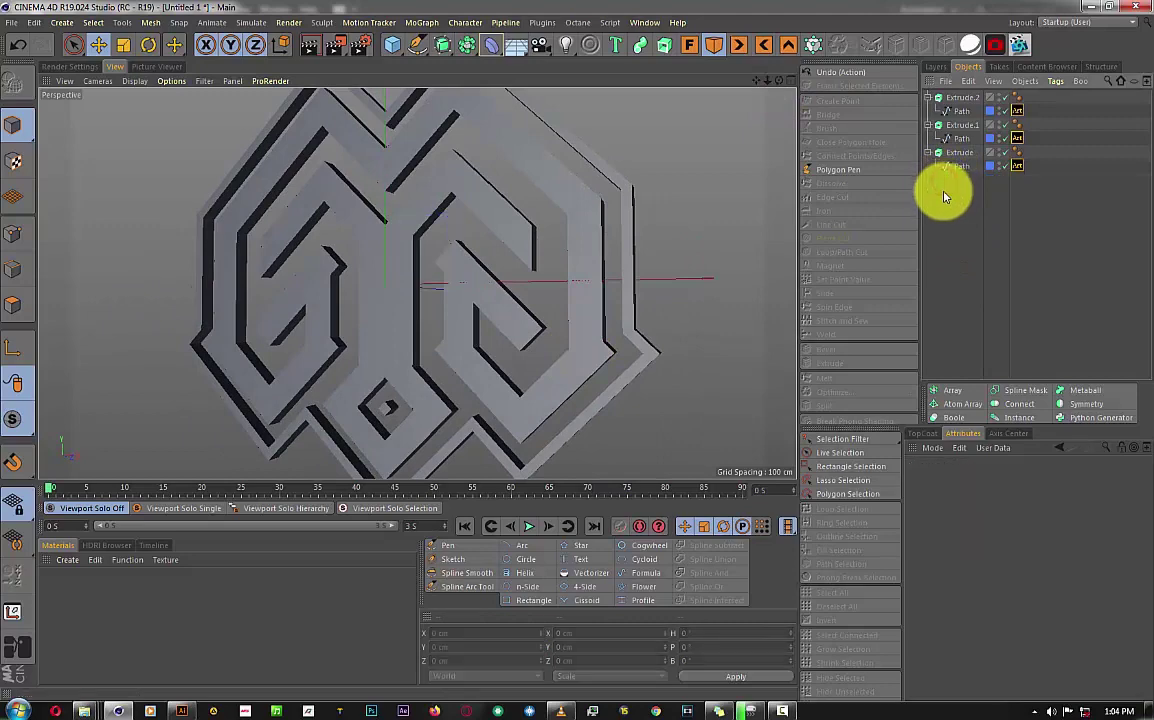
click(959, 137)
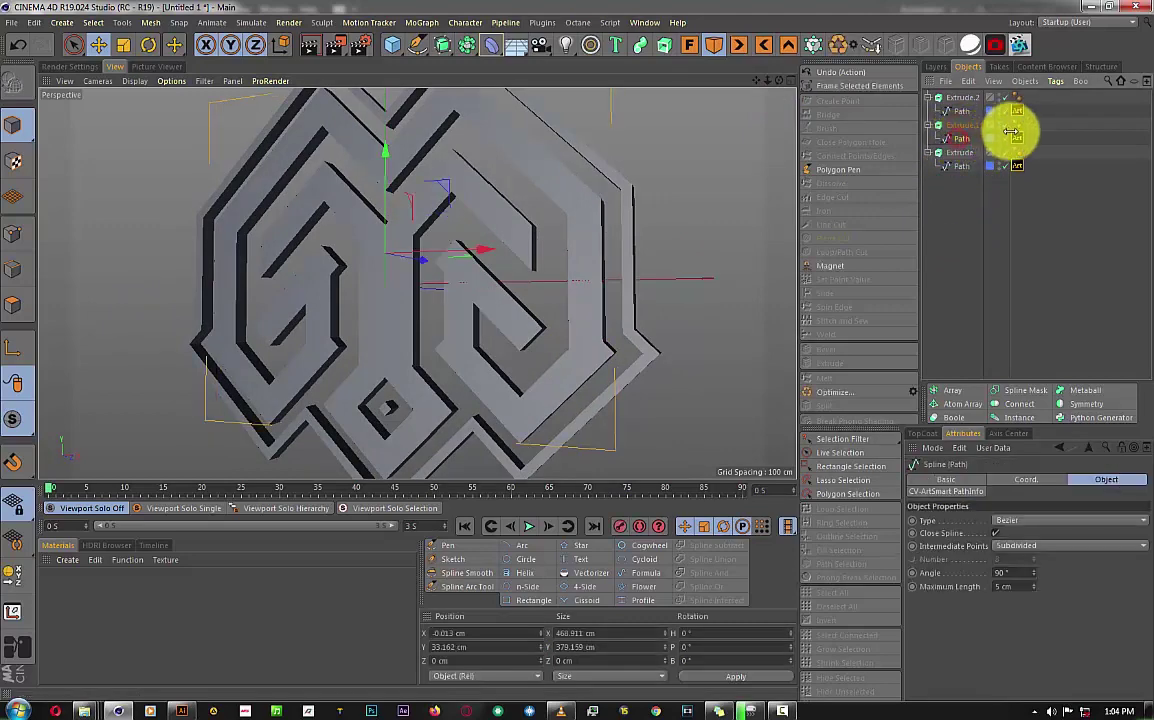
Rename Extrude.1 to 'gg' and Extrude.2 to 'inn'.
click(1007, 127)
click(951, 125)
double_click(951, 125)
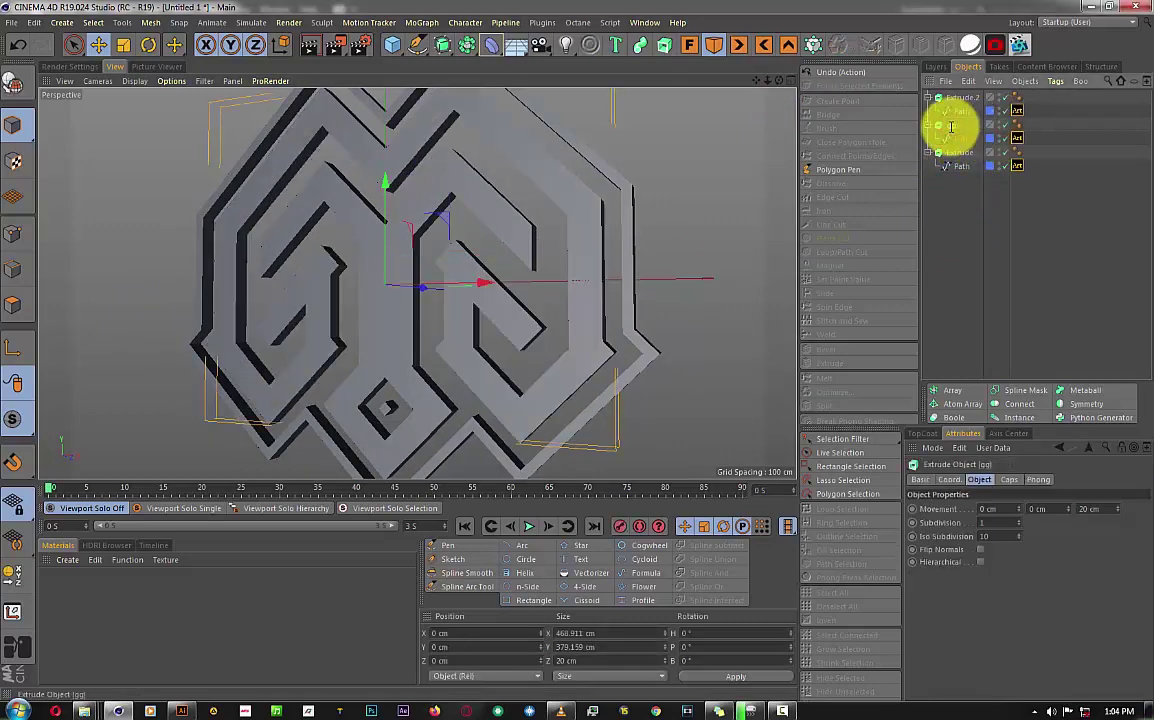
text(gg)
key(Return)
click(960, 97)
click(1007, 110)
click(1007, 110)
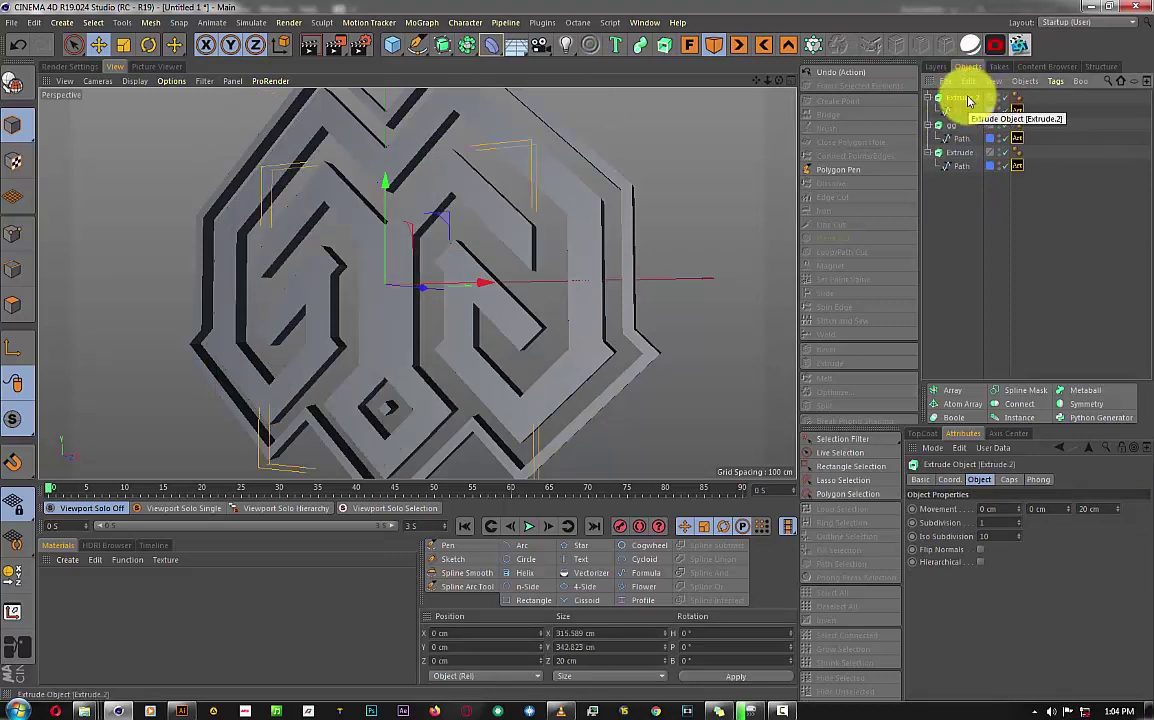
click(966, 96)
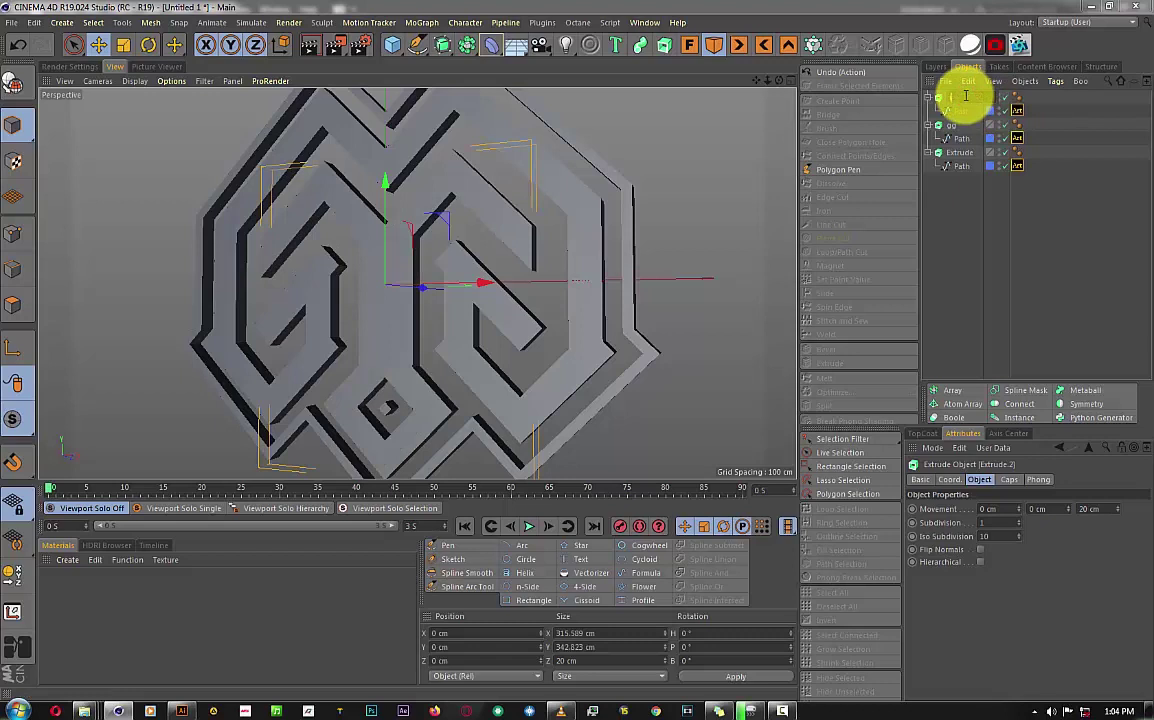
text(inn)
key(Return)
Collapse the gg and inn hierarchies, select the outer Path, and add a Sweep object.
click(927, 97)
click(929, 111)
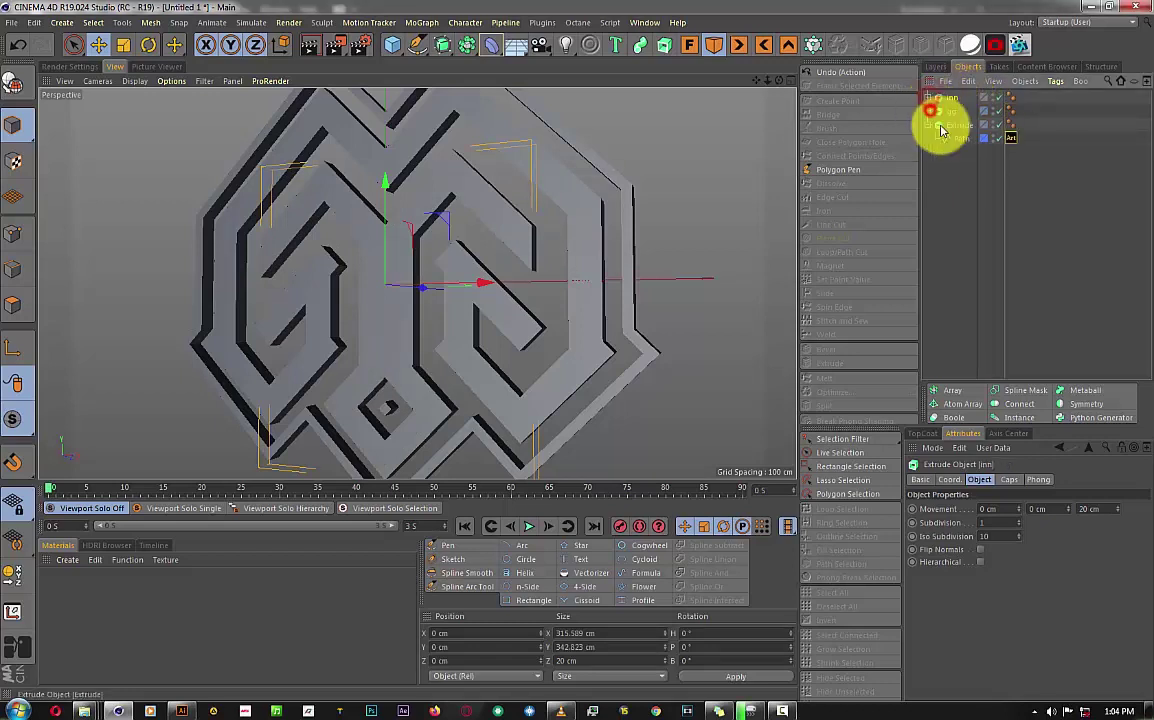
click(941, 126)
click(997, 141)
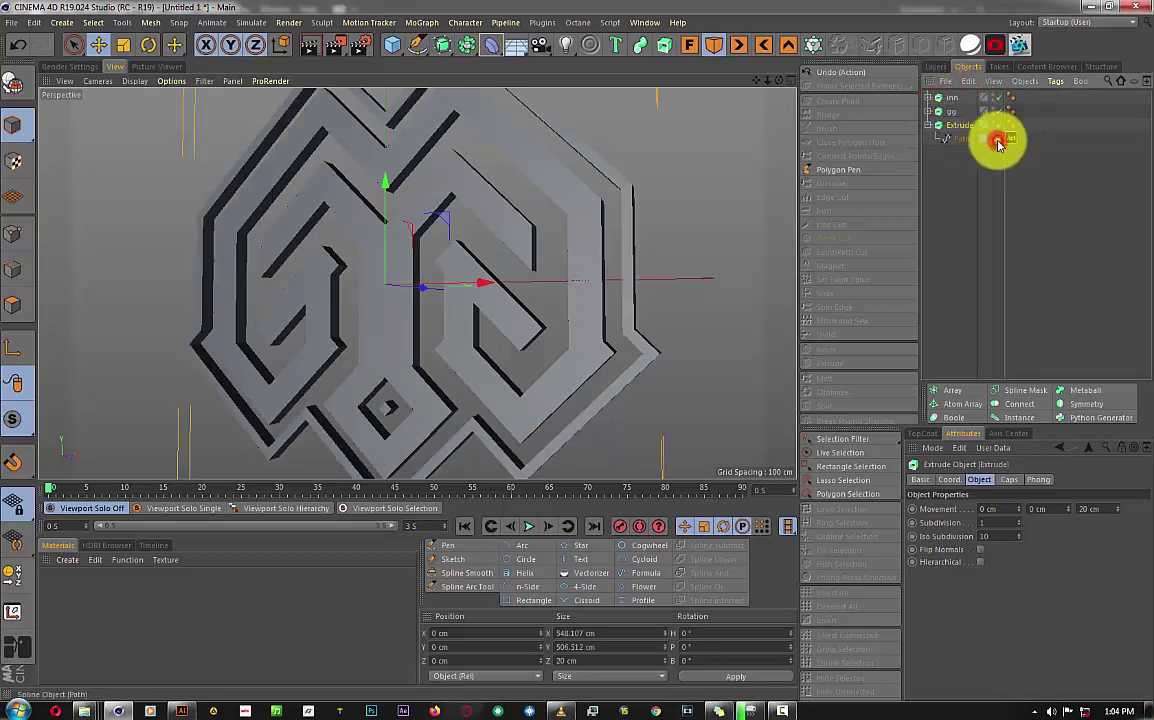
click(643, 48)
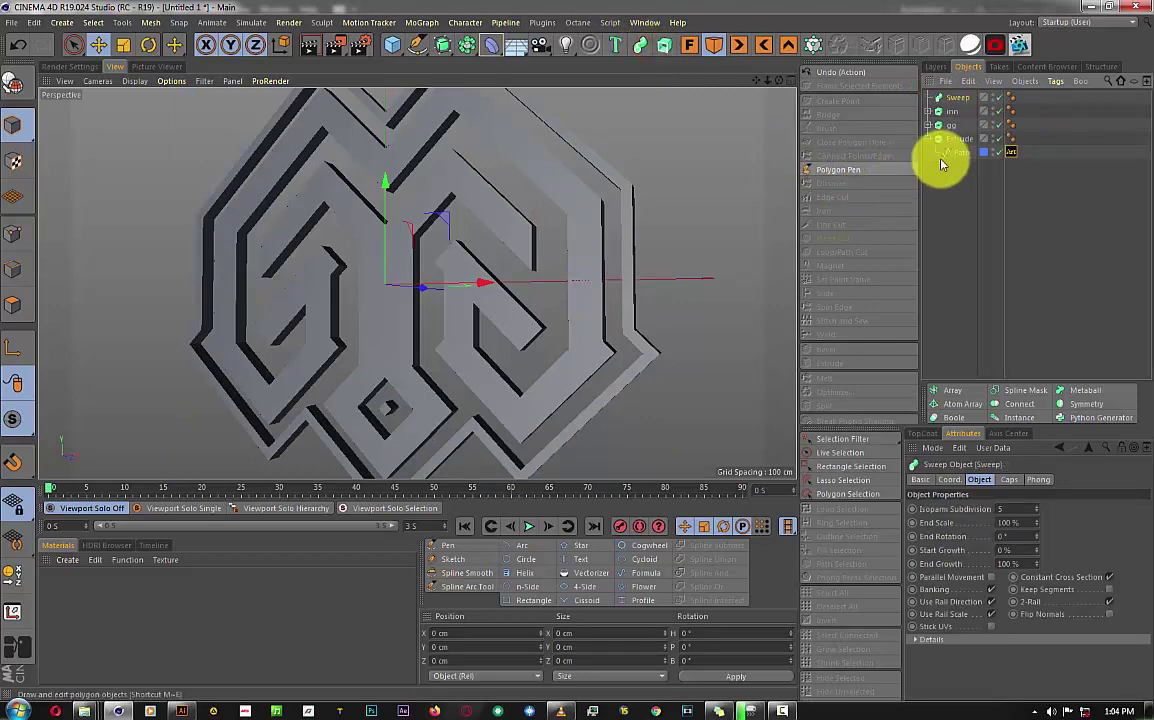
Sweep a 3 cm-radius Circle profile along the outer Path and check the Sweep's caps.
drag(948, 97, 945, 100)
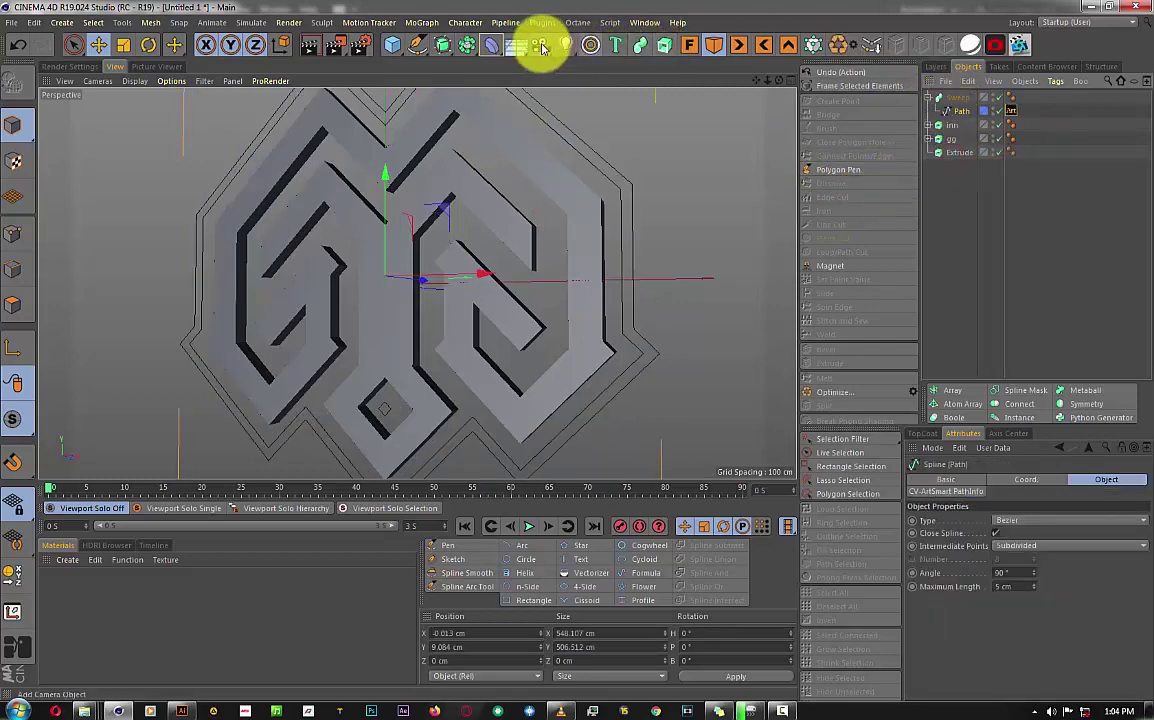
drag(420, 45, 549, 90)
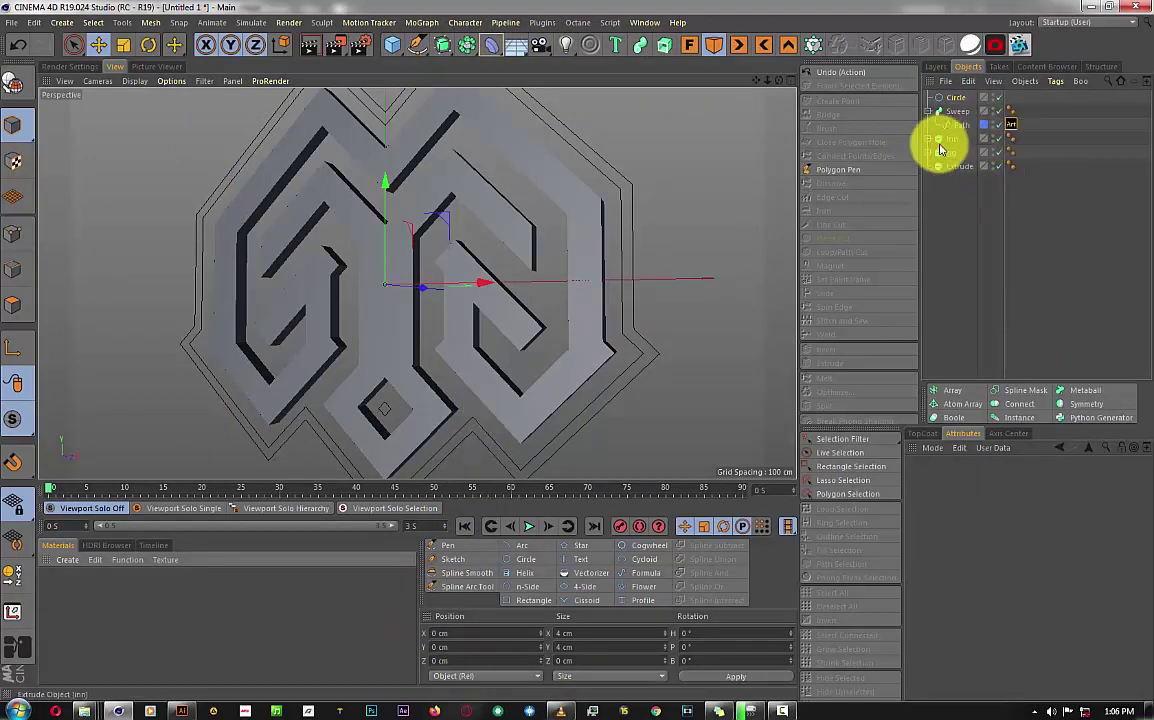
drag(945, 100, 955, 122)
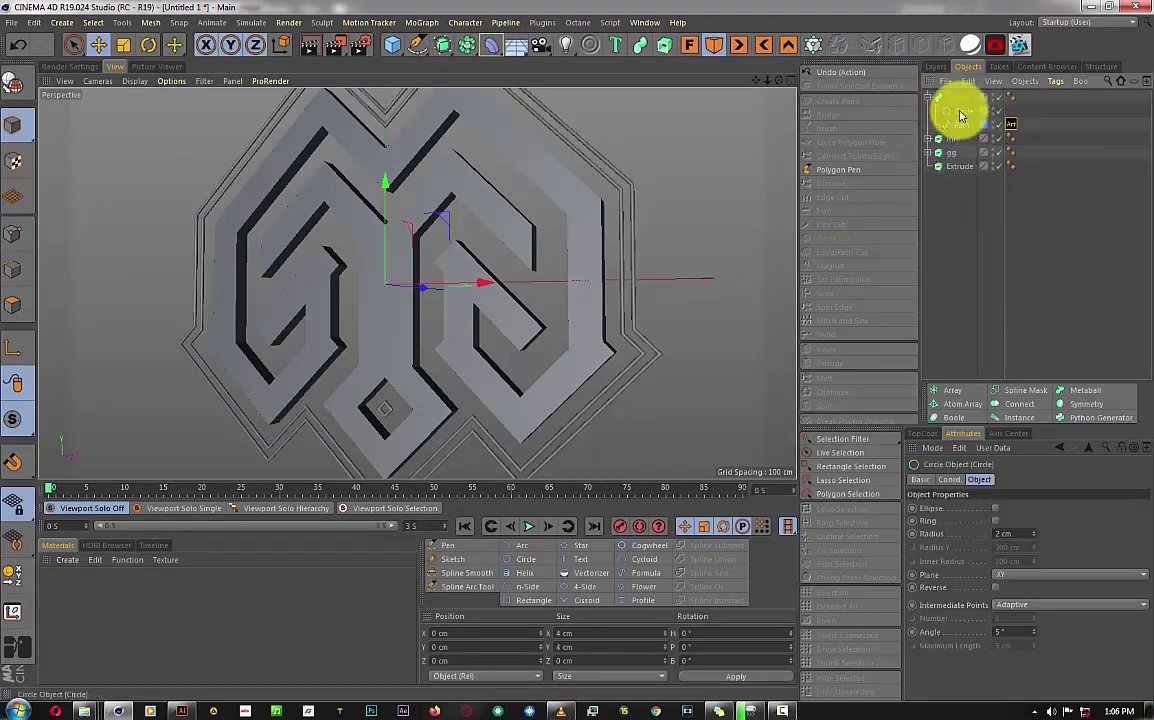
click(1028, 533)
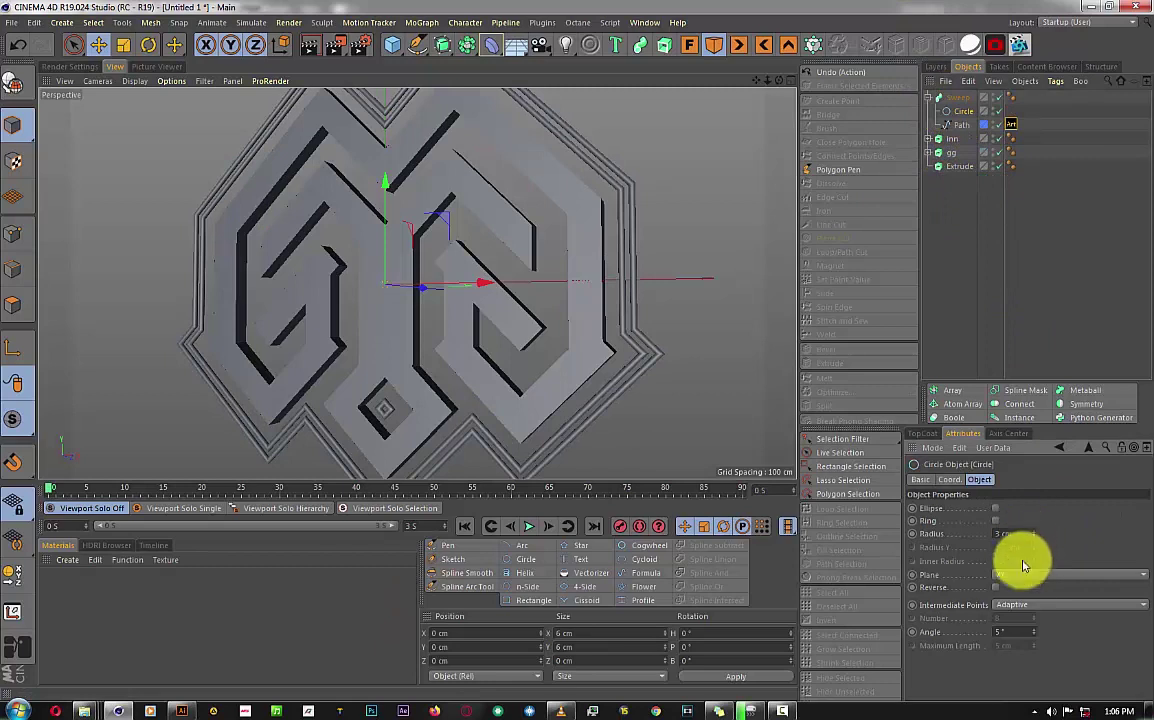
click(957, 98)
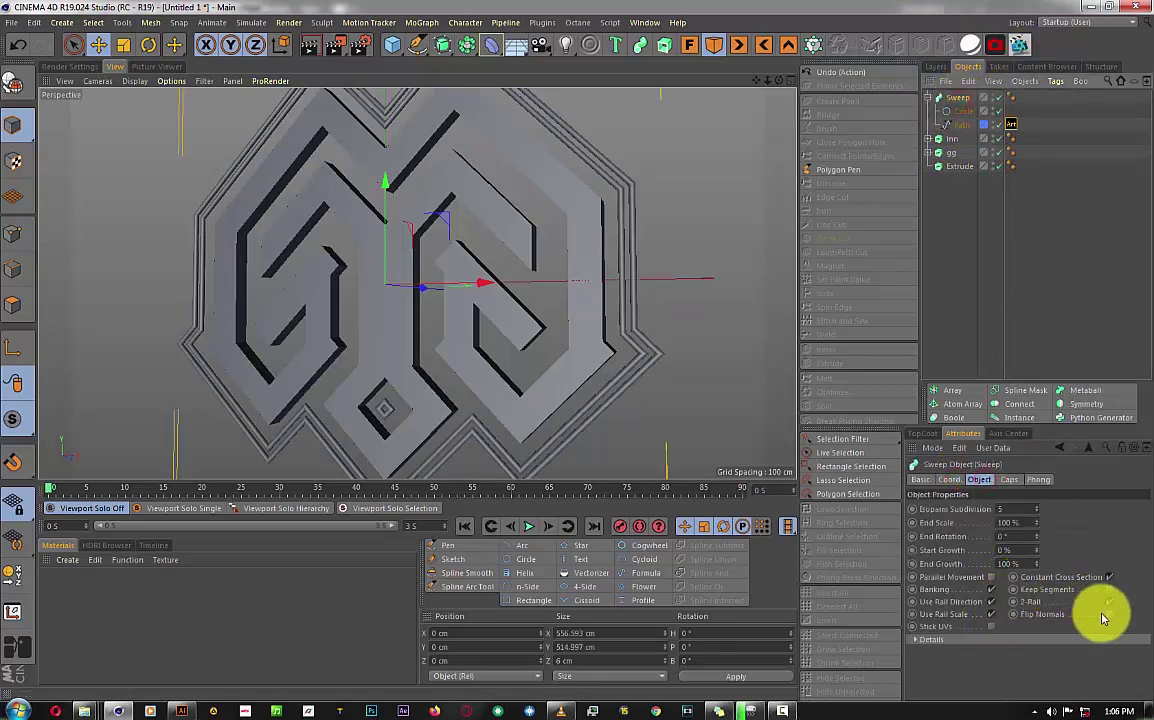
click(1019, 482)
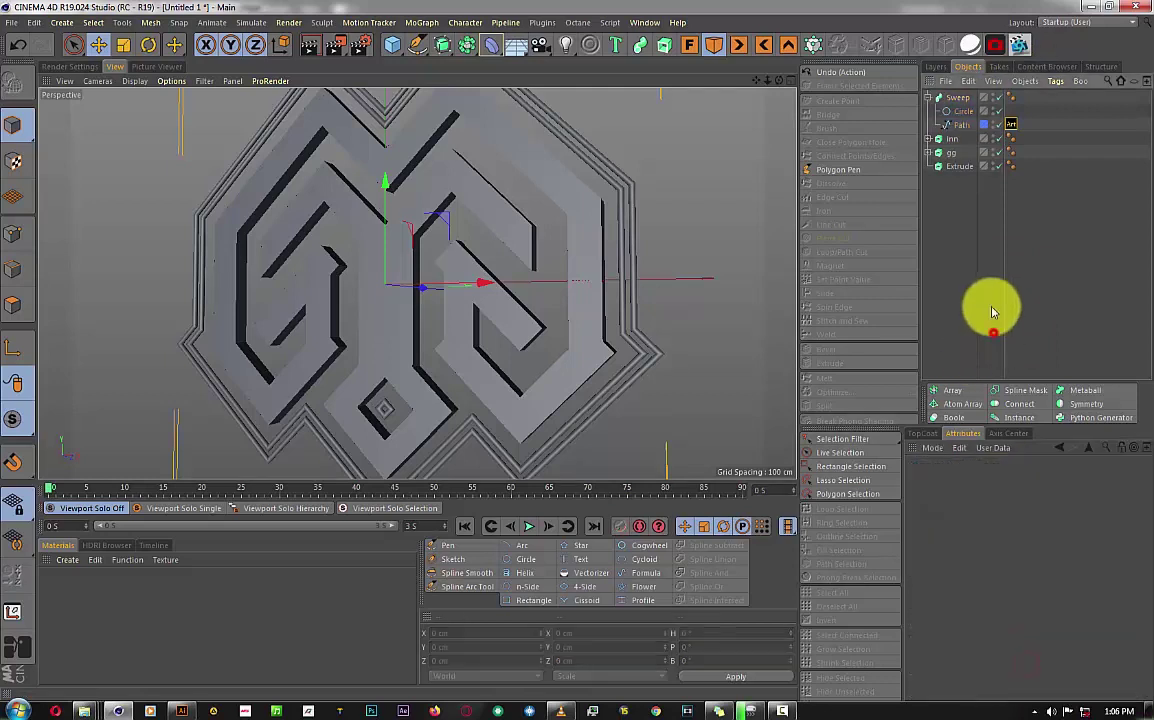
click(948, 139)
Duplicate inn and gg and push the copies back to Z 30 cm in four-view layout.
ctrl+click(955, 158)
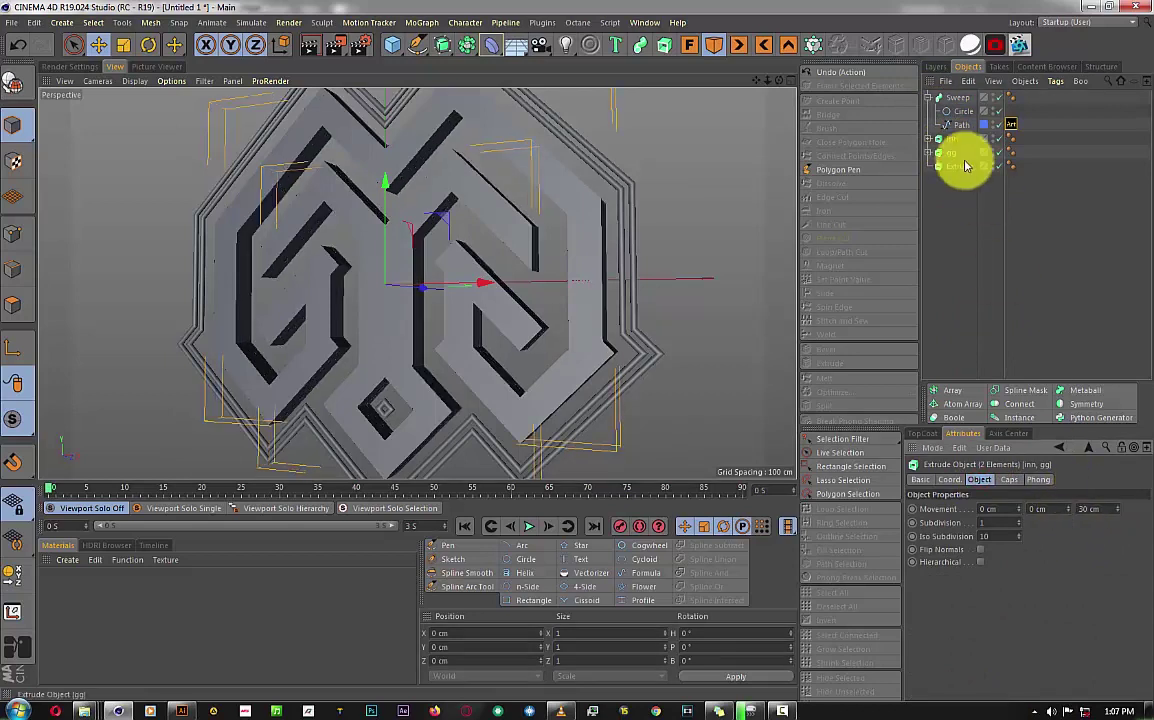
drag(954, 167, 957, 160)
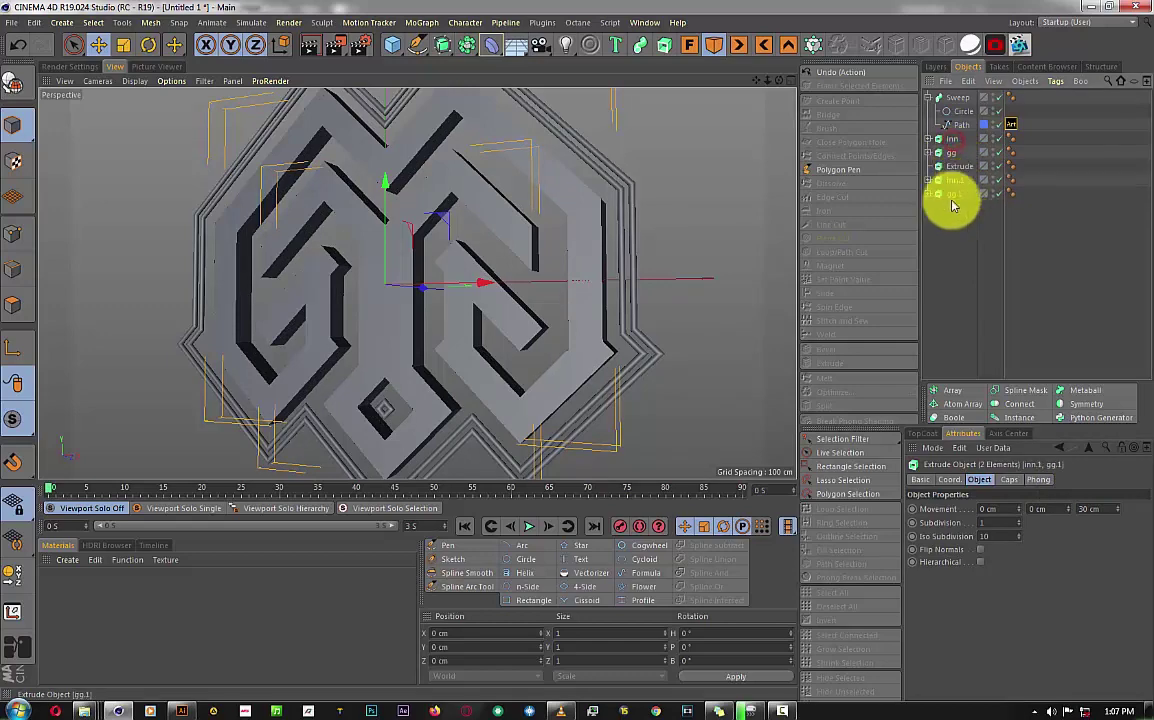
scroll(600, 265, up, 2)
click(790, 79)
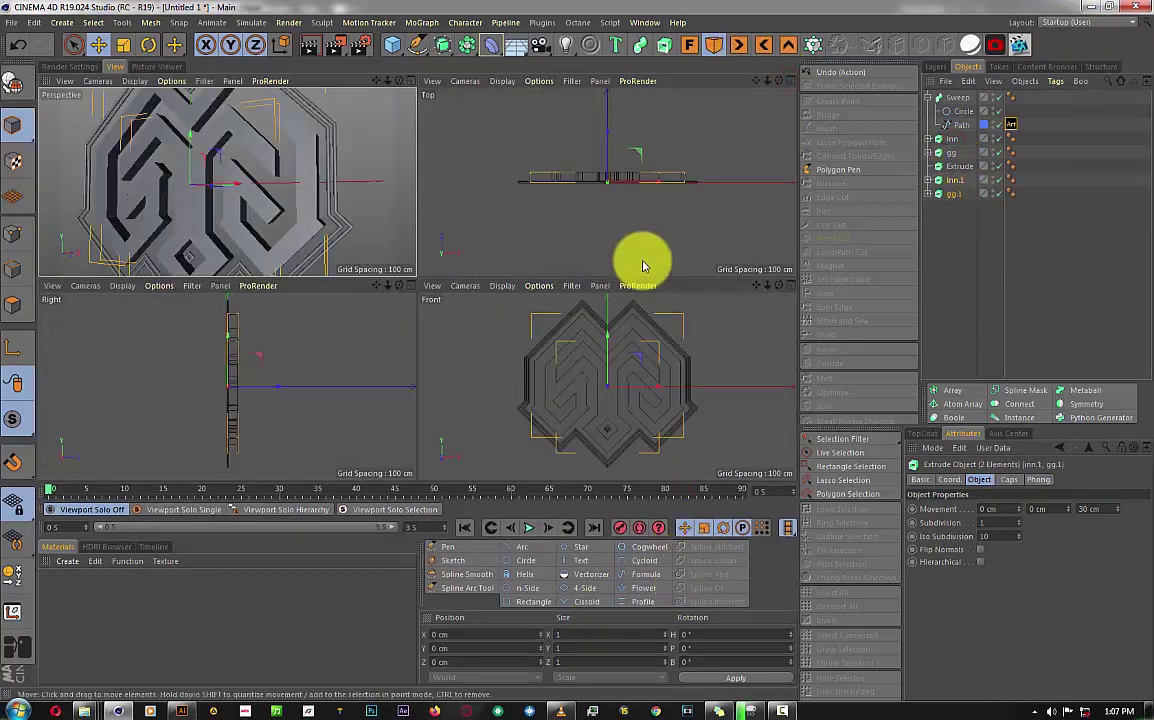
scroll(226, 392, up, 4)
drag(229, 389, 346, 372)
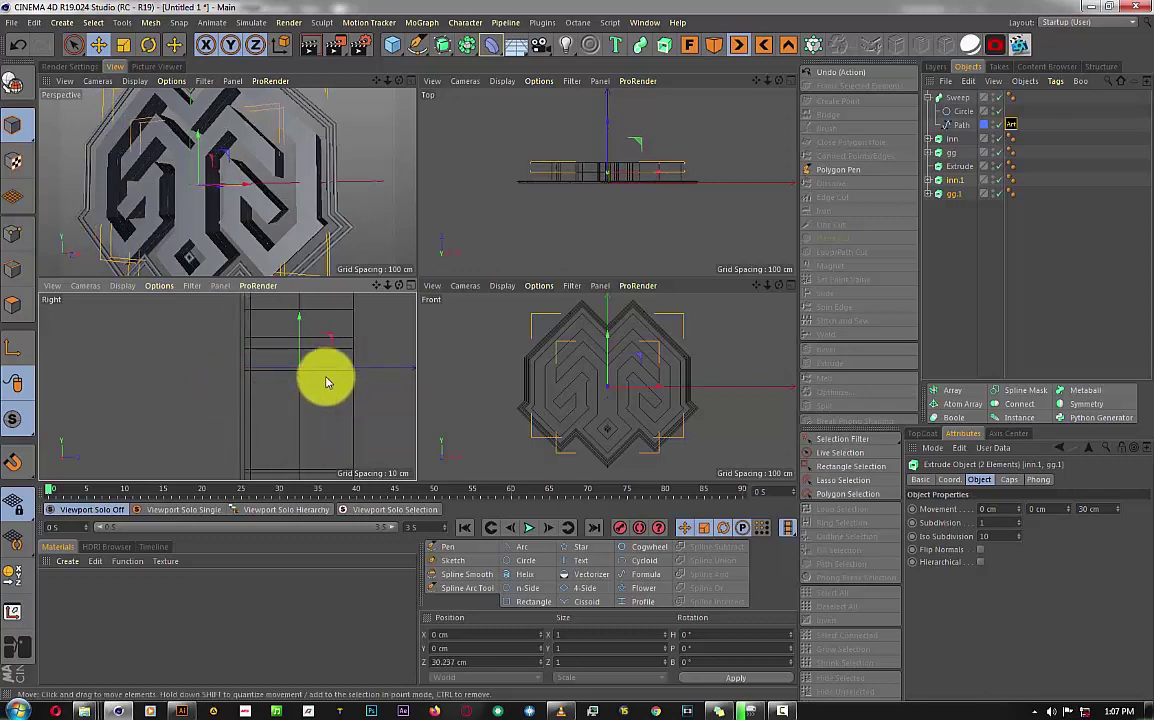
scroll(296, 368, up, 4)
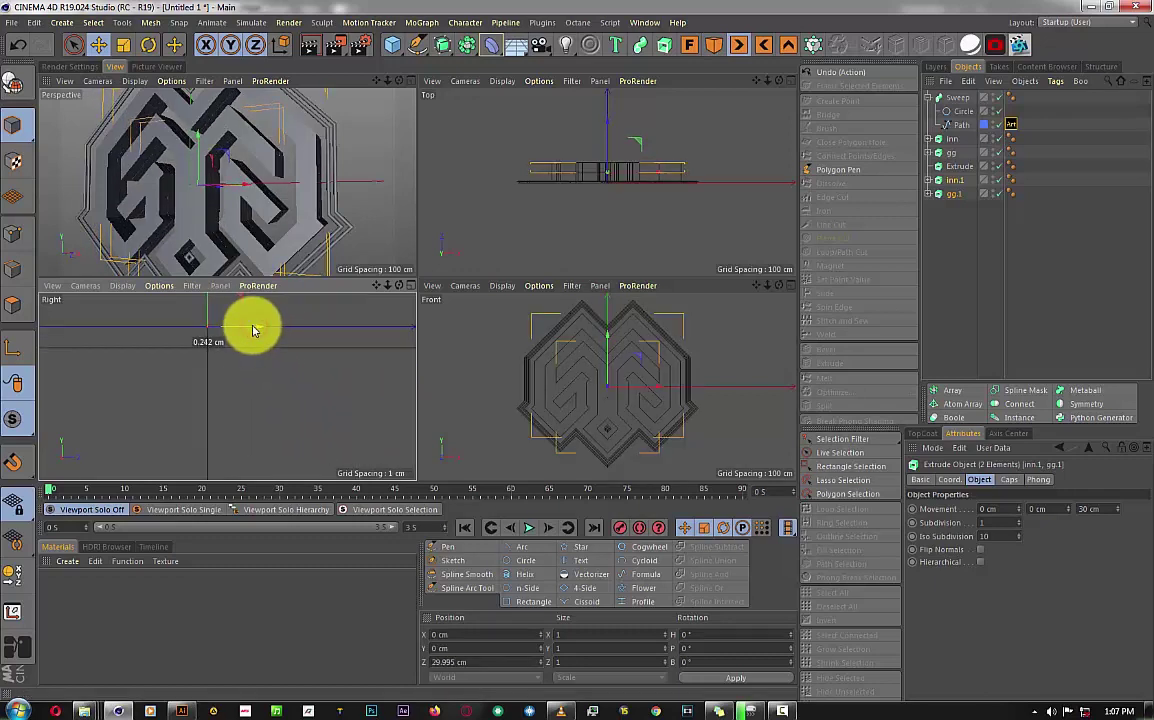
drag(253, 331, 250, 331)
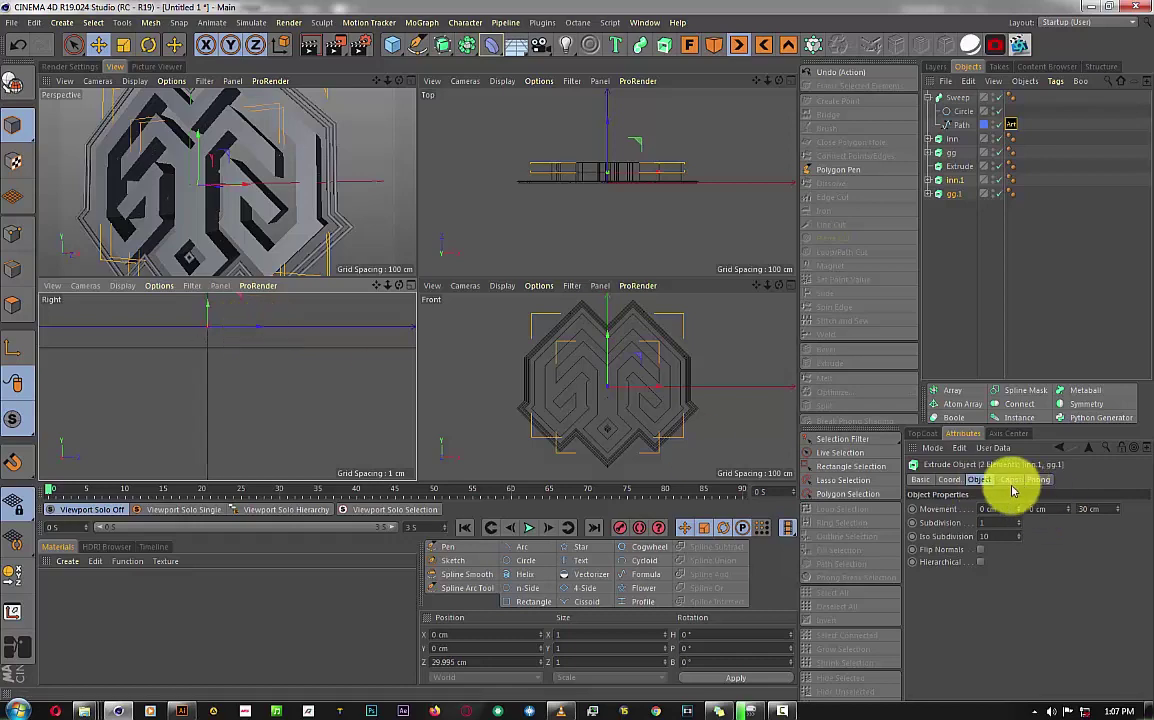
Give inn.1 and gg.1 a Fillet Cap with Concave fillet type.
click(1009, 481)
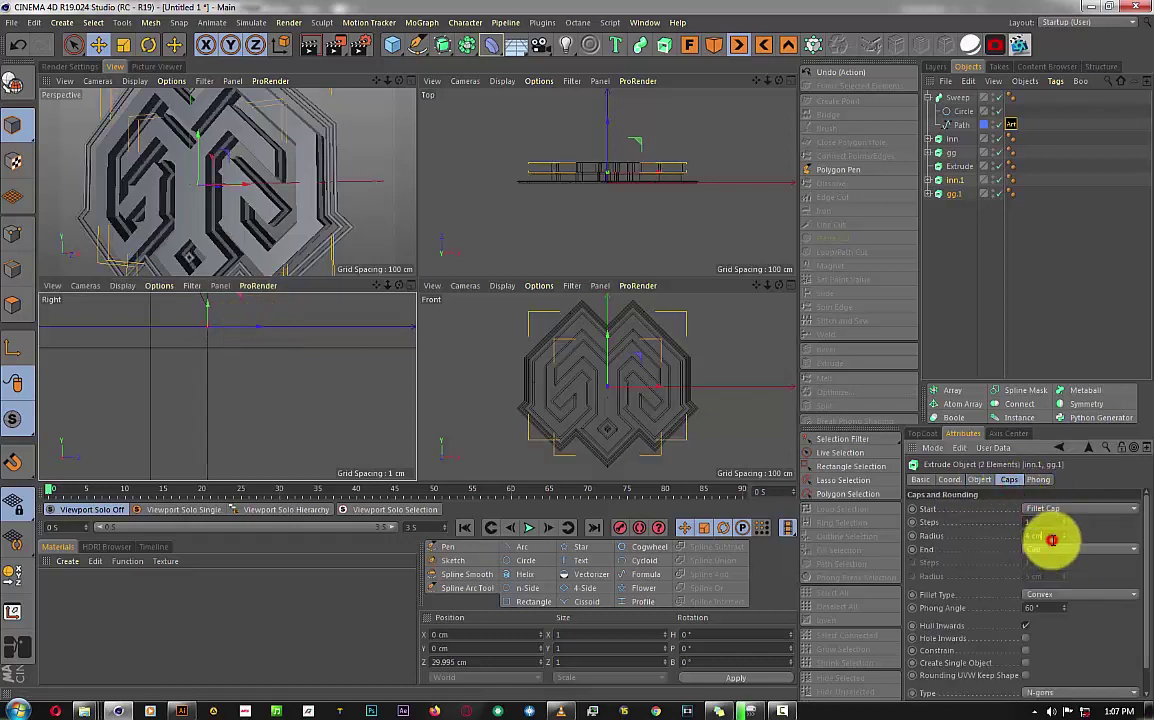
drag(1052, 540, 1053, 537)
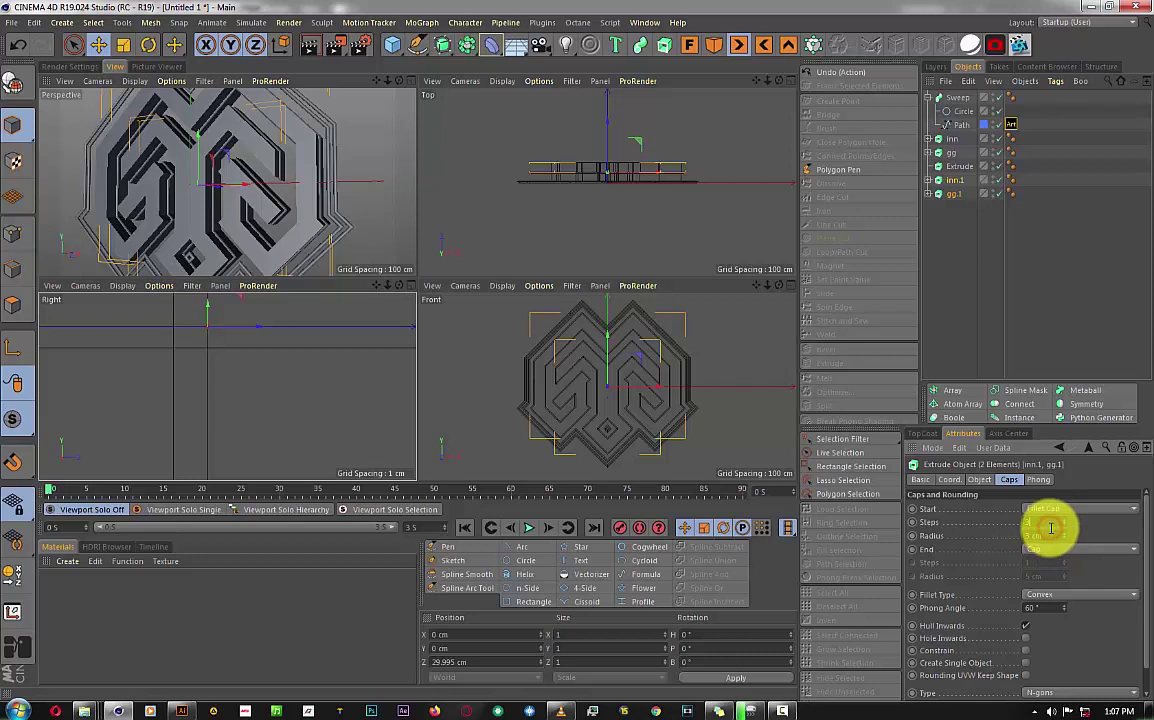
click(1047, 552)
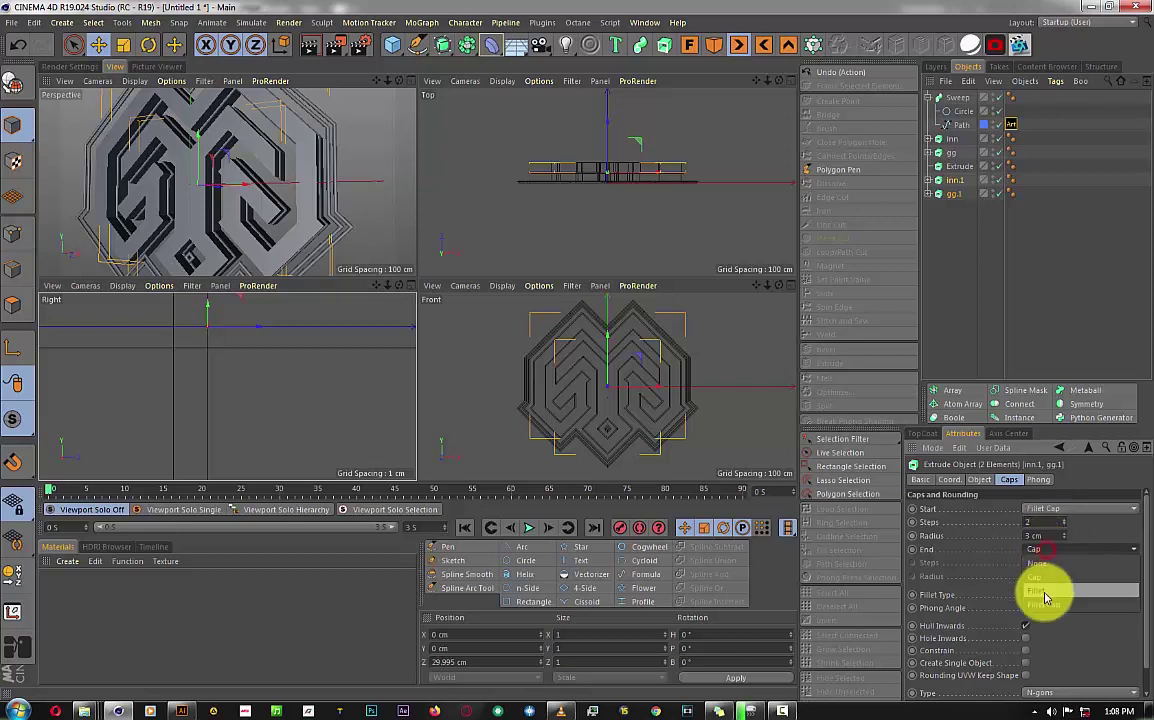
click(1046, 602)
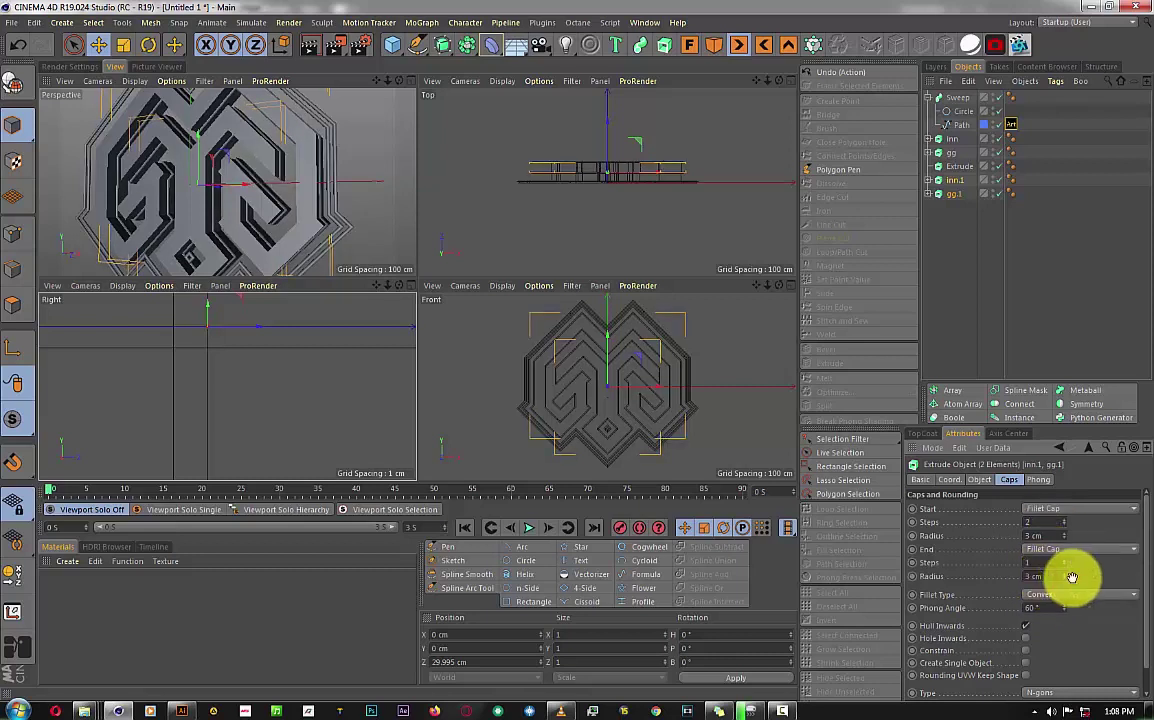
click(1062, 603)
click(1051, 640)
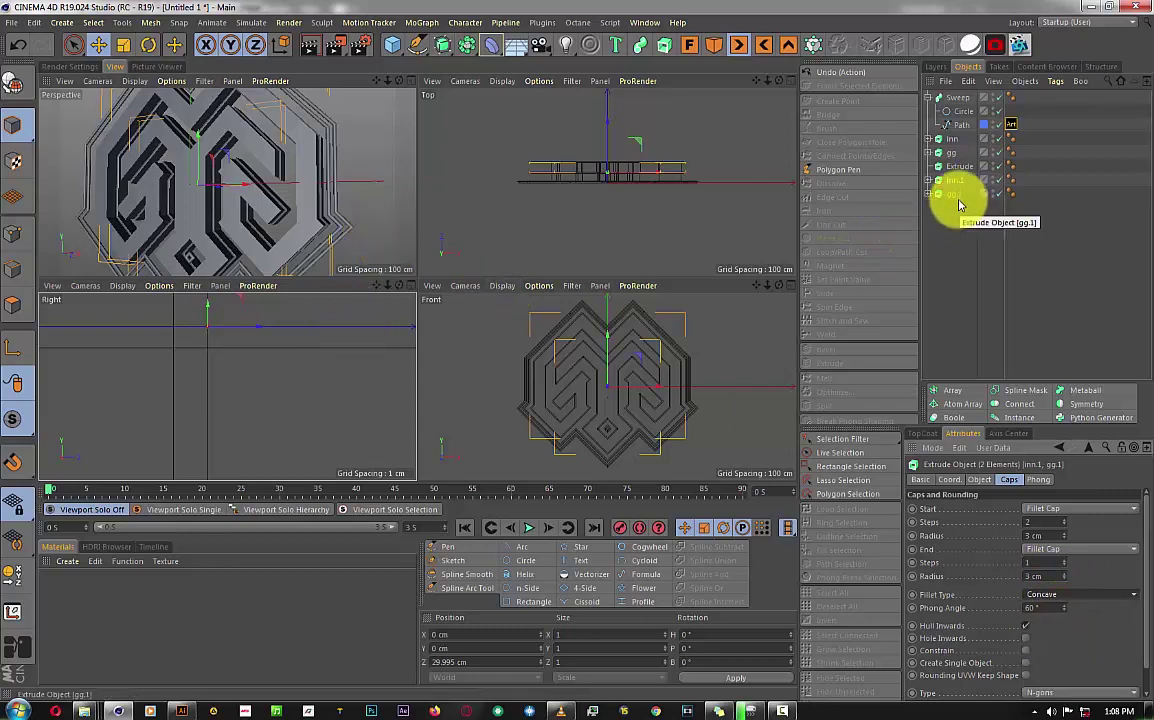
Duplicate inn.1/gg.1 again, move to Z 66 cm, with 4 cm Half Circle fillets.
drag(958, 205, 957, 210)
scroll(247, 348, down, 4)
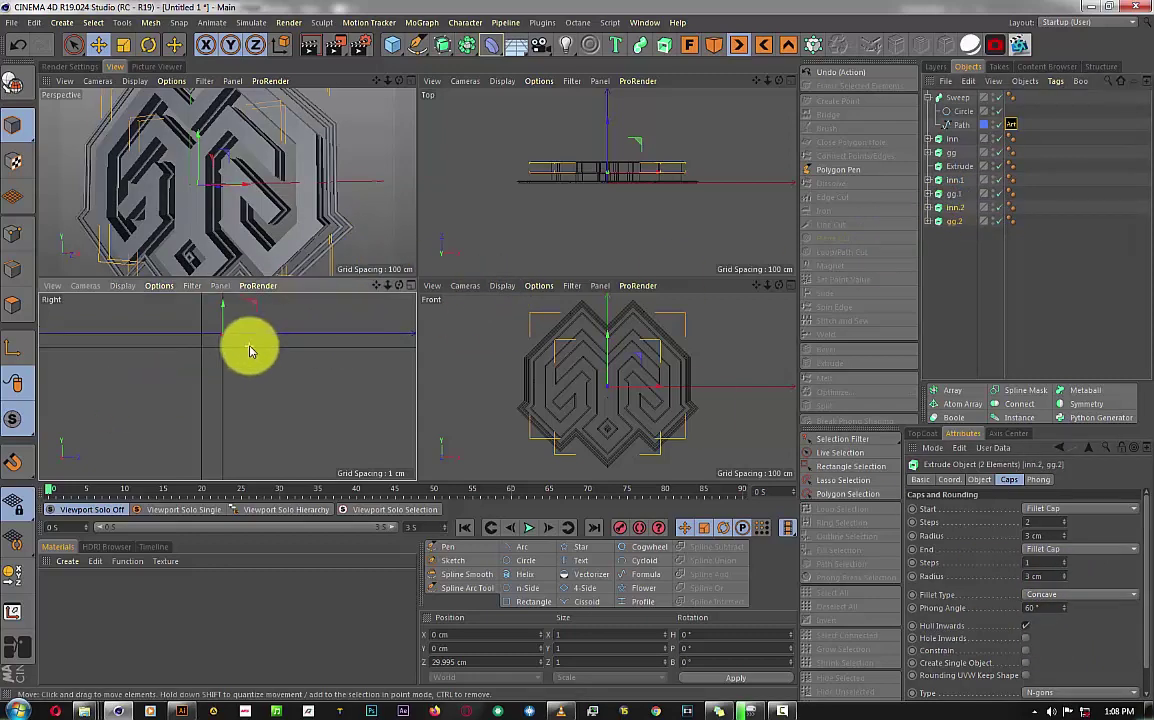
drag(247, 343, 410, 356)
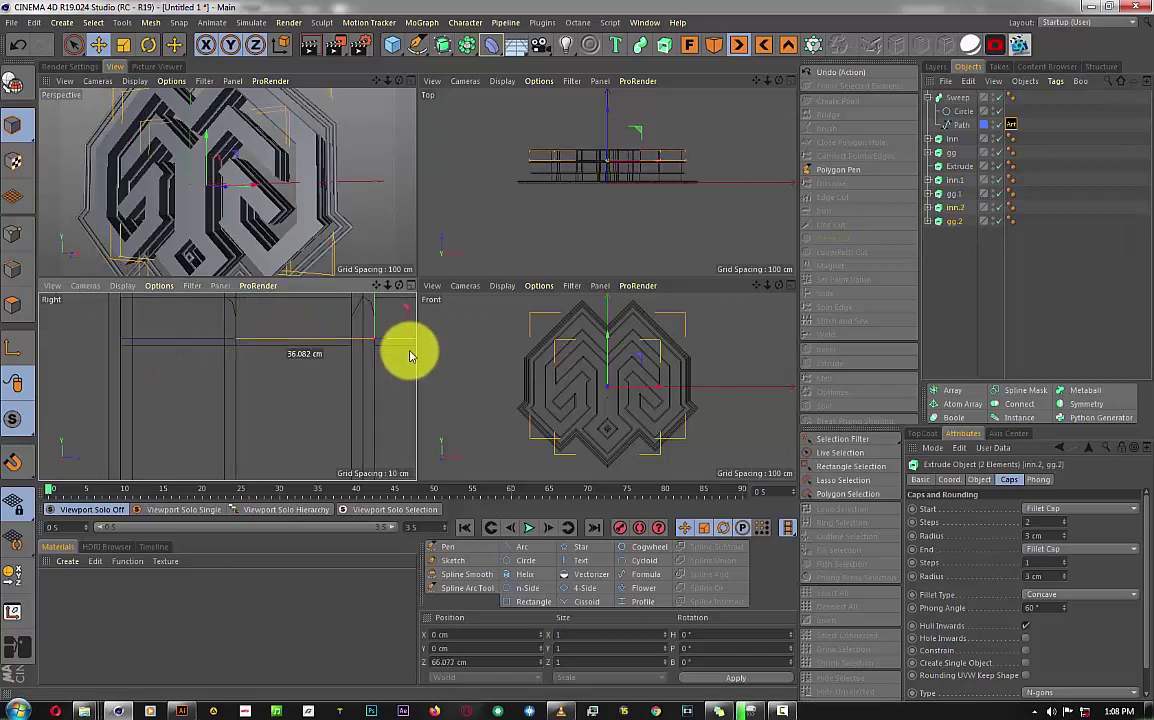
scroll(381, 381, up, 3)
mouse_move(376, 286)
mouse_down()
mouse_move(300, 392)
mouse_move(395, 387)
mouse_up()
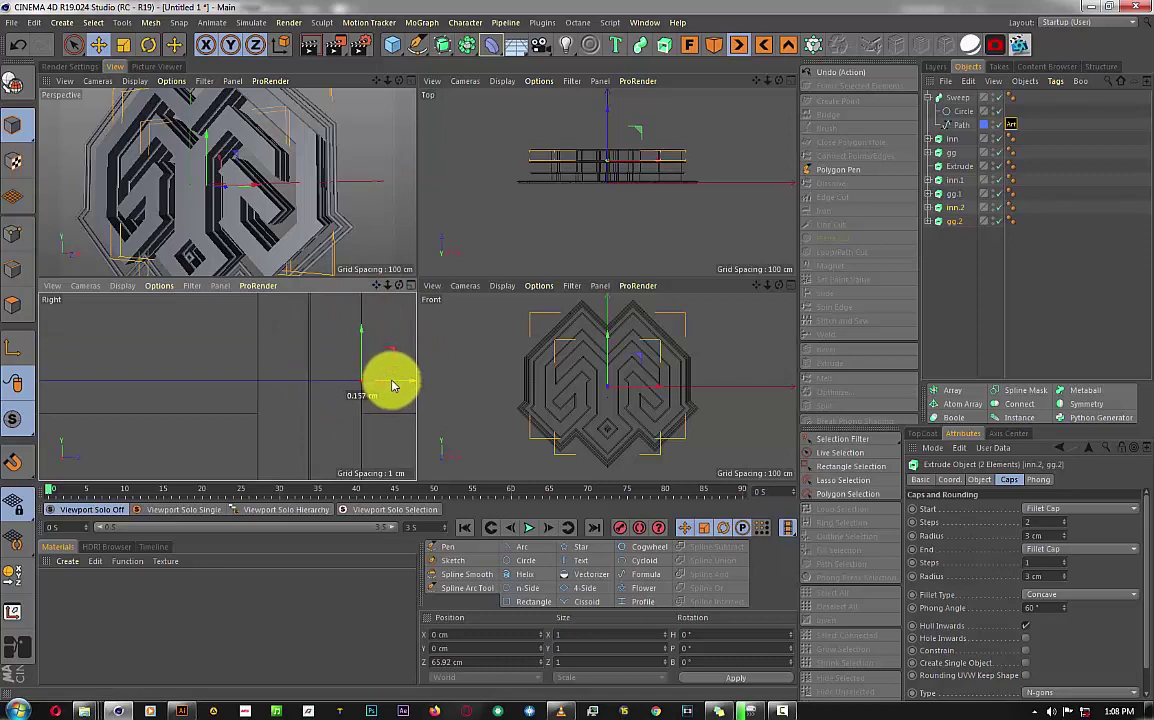
drag(393, 385, 422, 390)
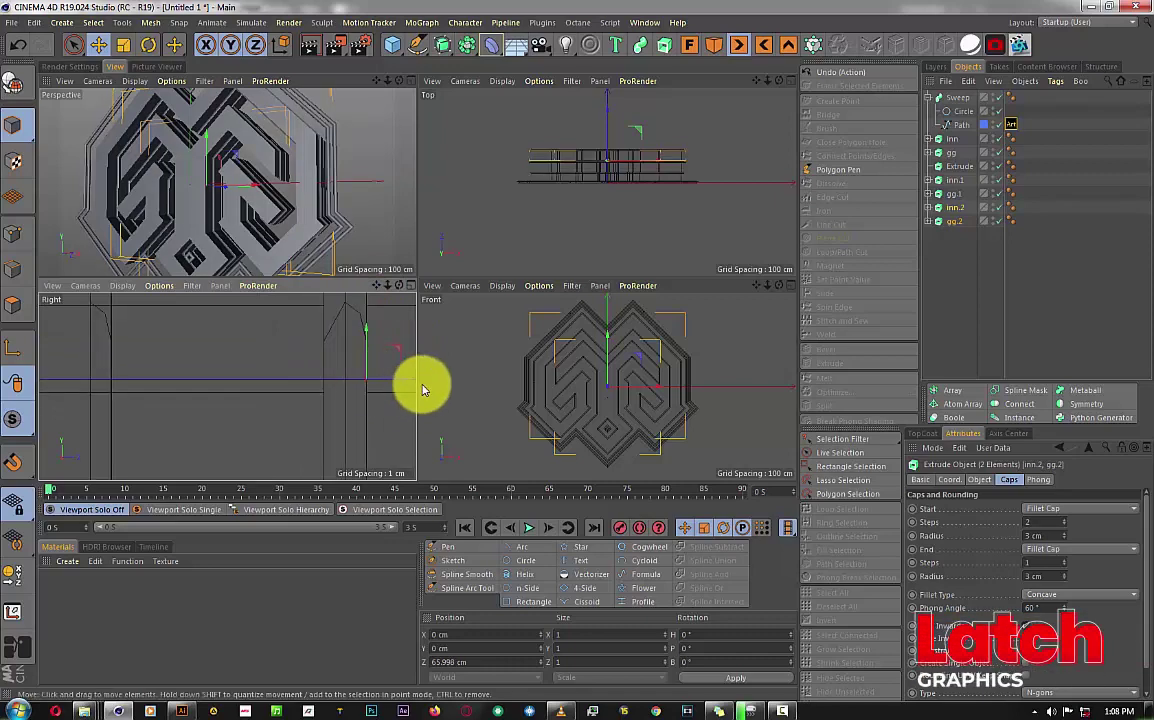
click(1056, 535)
text(4)
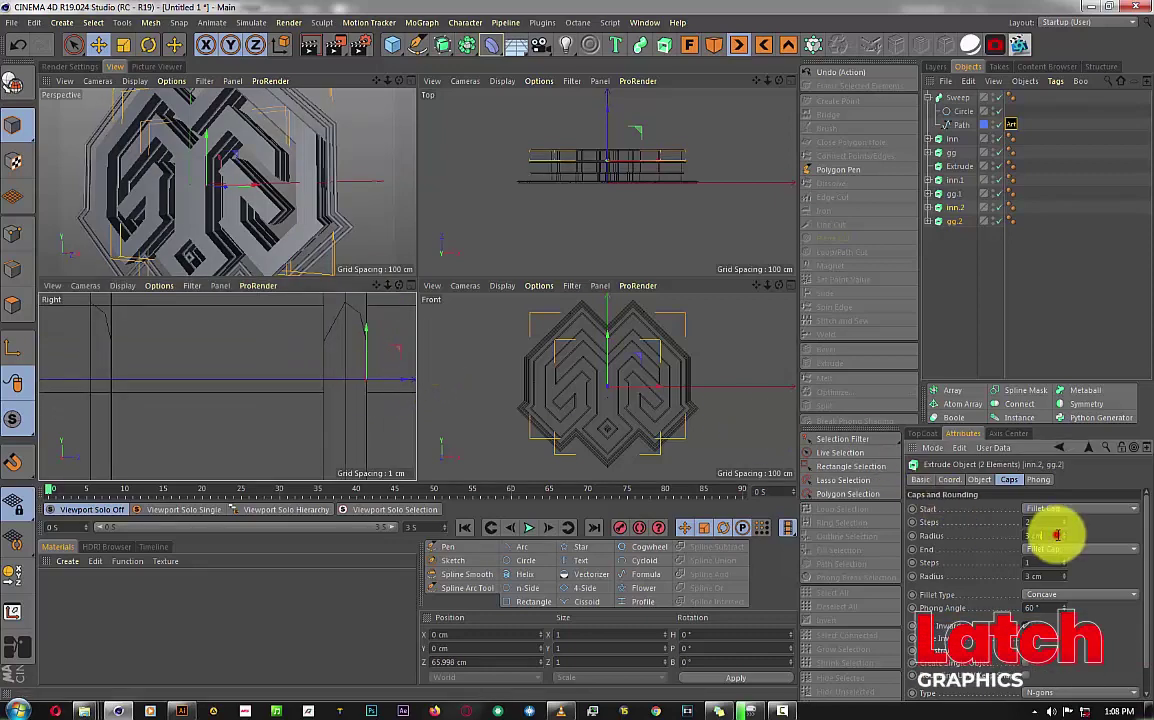
click(1063, 597)
click(1050, 612)
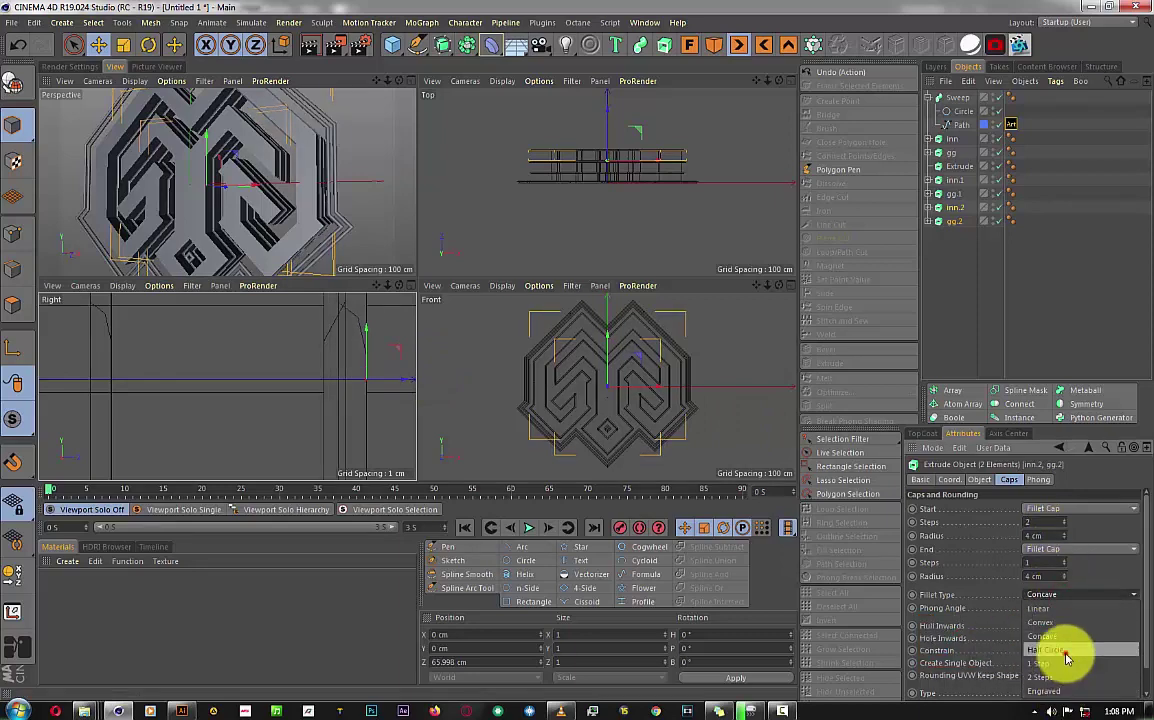
click(409, 80)
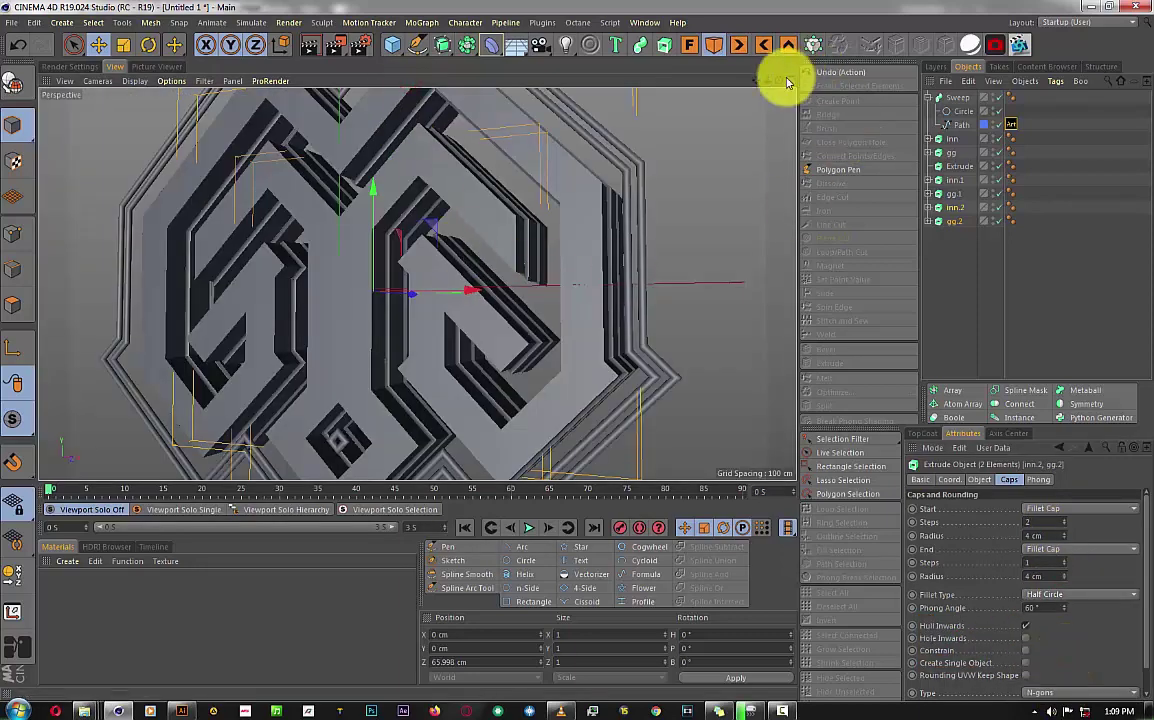
Group inn.1/gg.1 and inn.2/gg.2 under separate null objects.
mouse_move(783, 78)
mouse_down()
mouse_move(527, 366)
mouse_move(572, 345)
mouse_up()
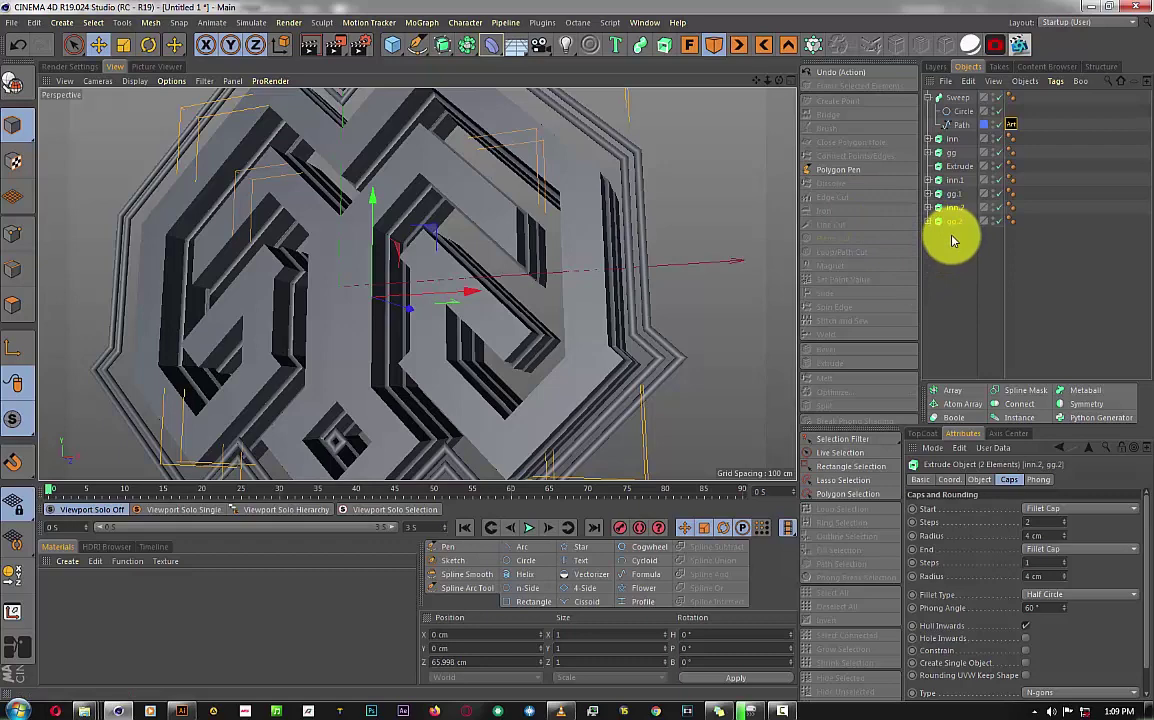
key(Delete)
click(943, 193)
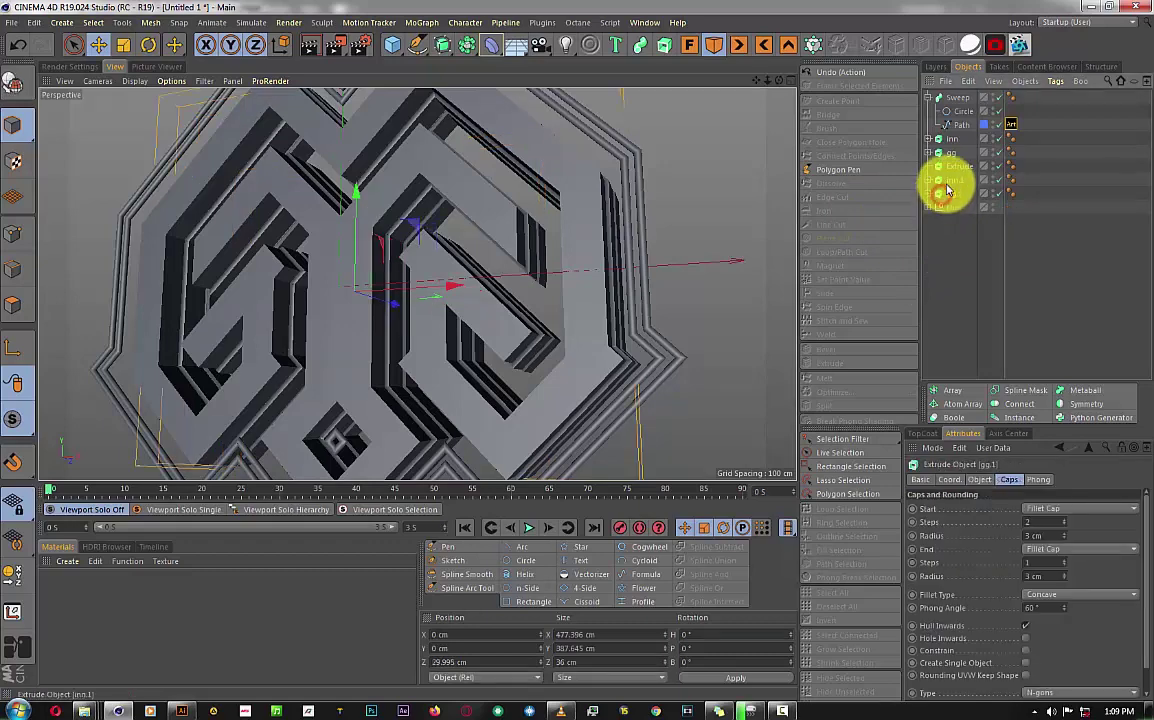
ctrl+click(945, 185)
key(Delete)
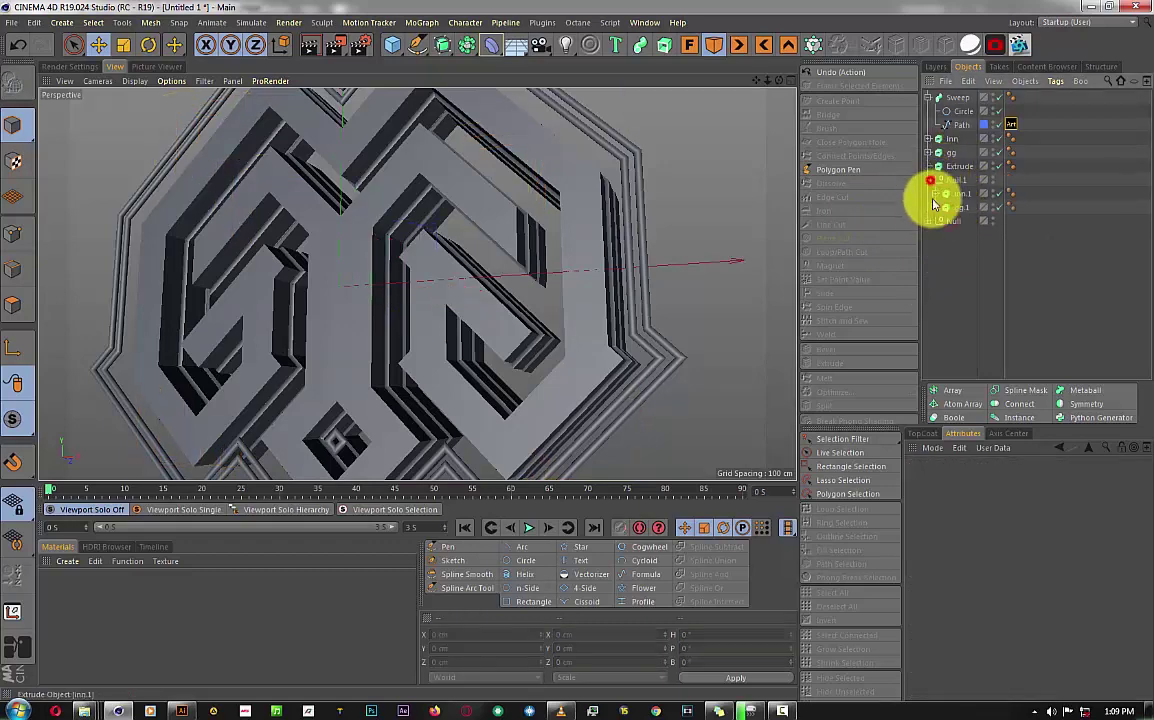
key(ctrl+z)
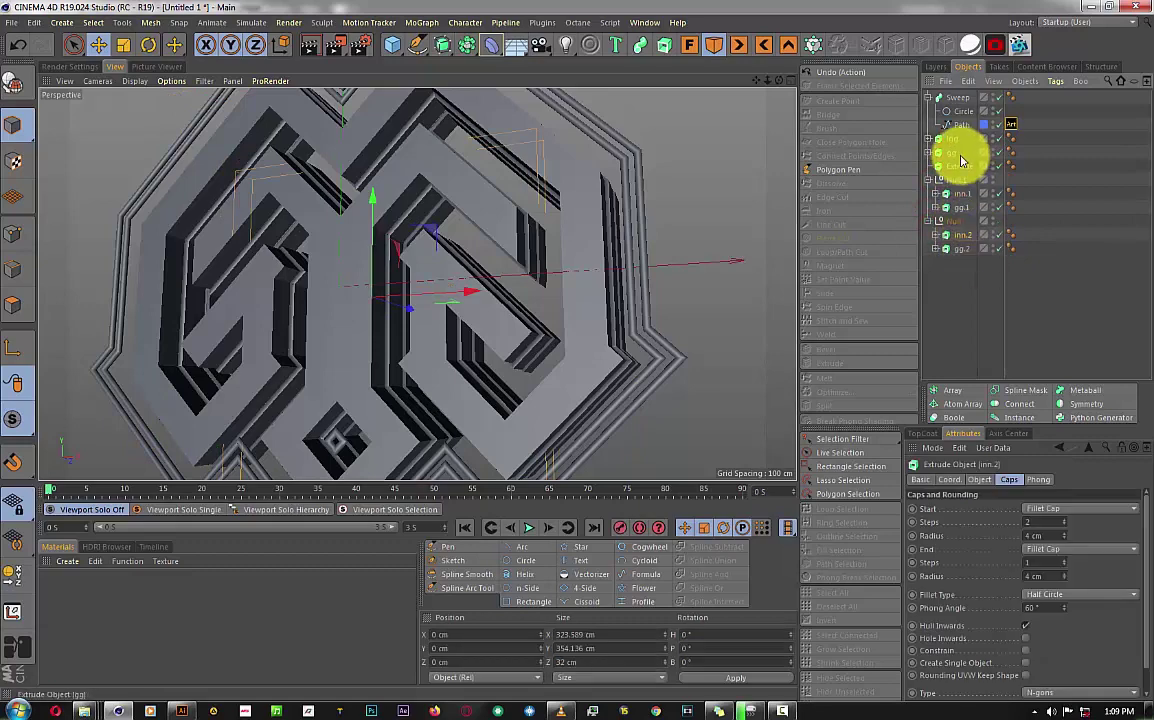
Give the front inn and gg a Fillet Cap start with more fillet steps.
click(953, 139)
ctrl+click(953, 153)
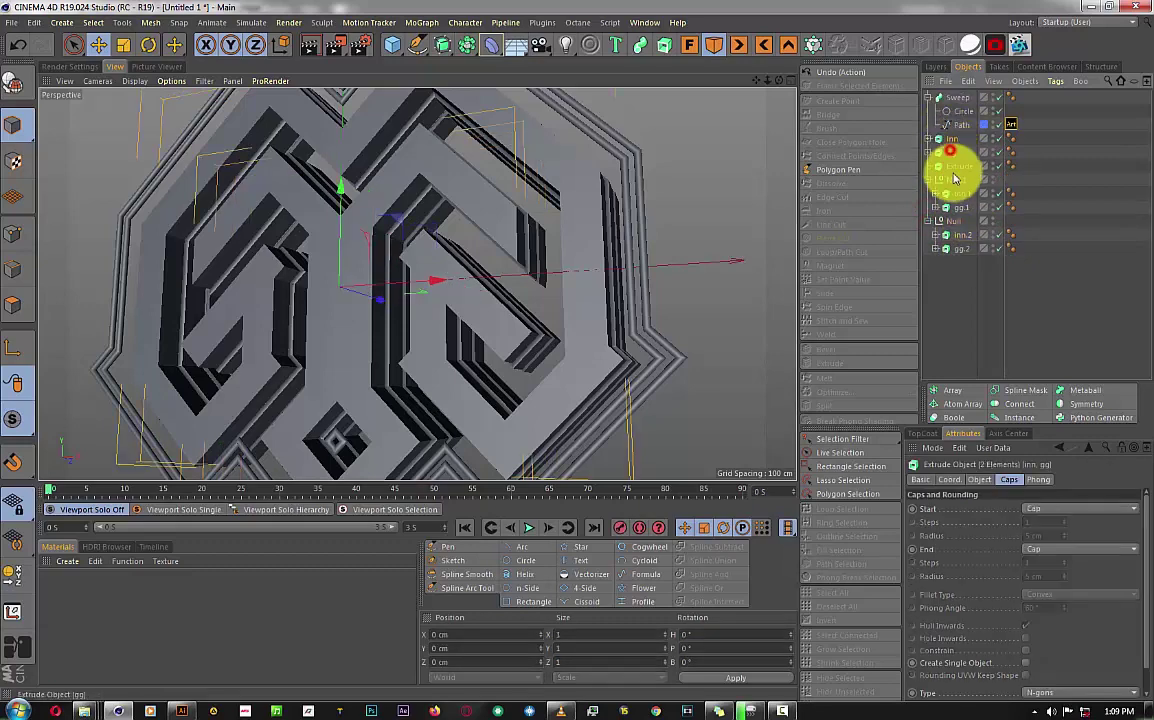
click(1038, 510)
click(1043, 563)
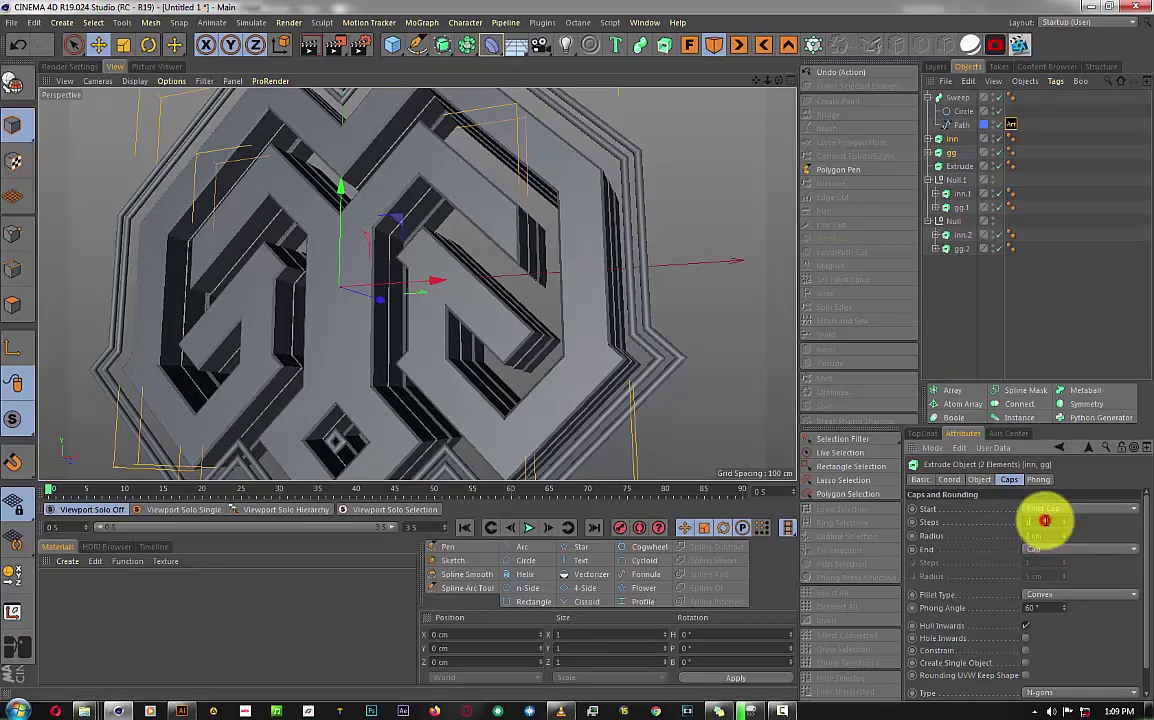
drag(1044, 520, 1046, 535)
Adjust the fillet radius on inn.1 and gg.1, then deselect everything.
click(958, 194)
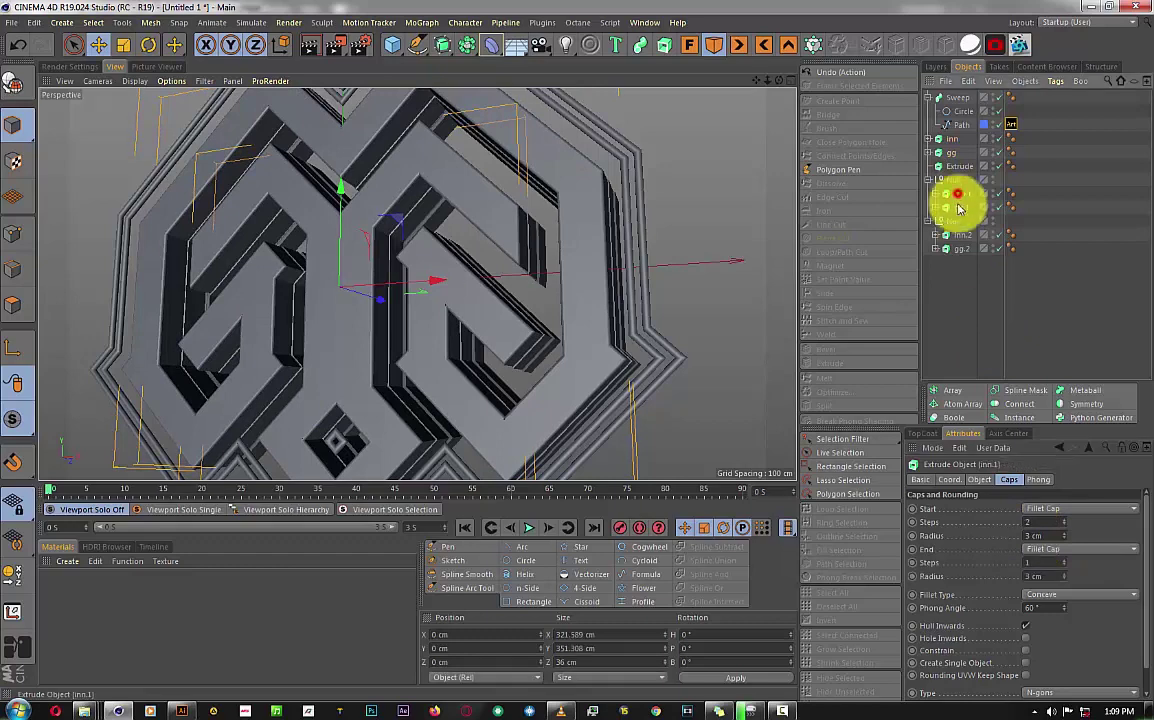
ctrl+click(960, 208)
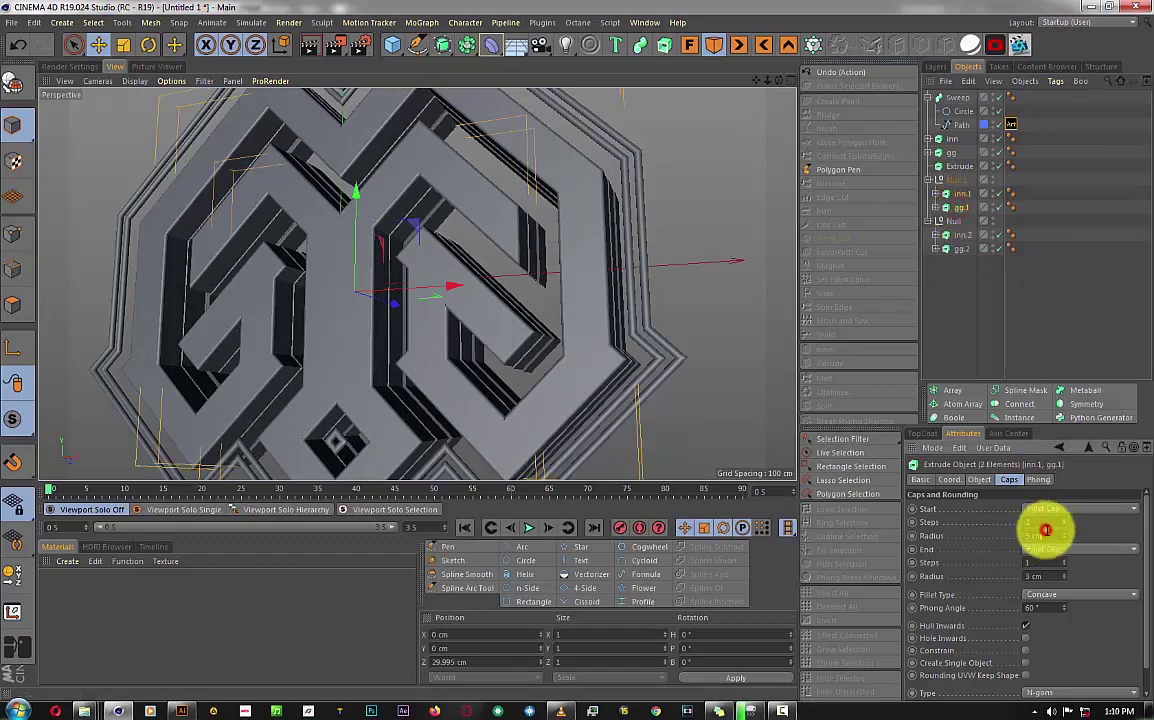
drag(1045, 530, 1047, 522)
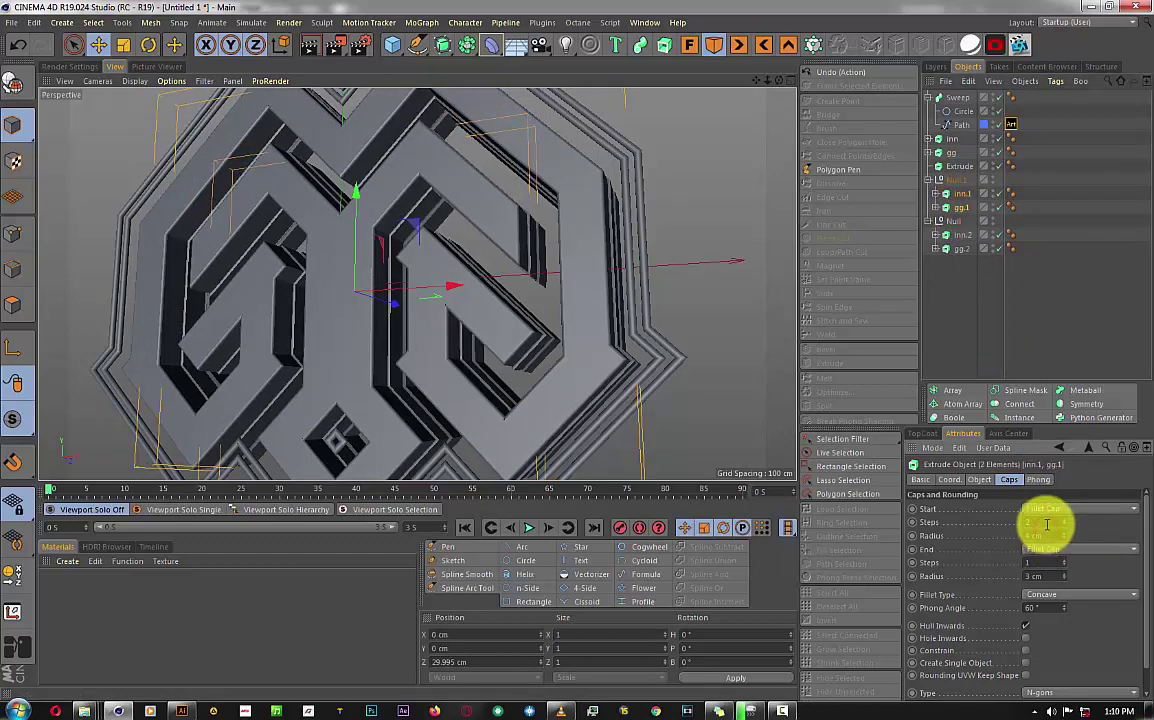
click(982, 250)
ctrl+click(958, 237)
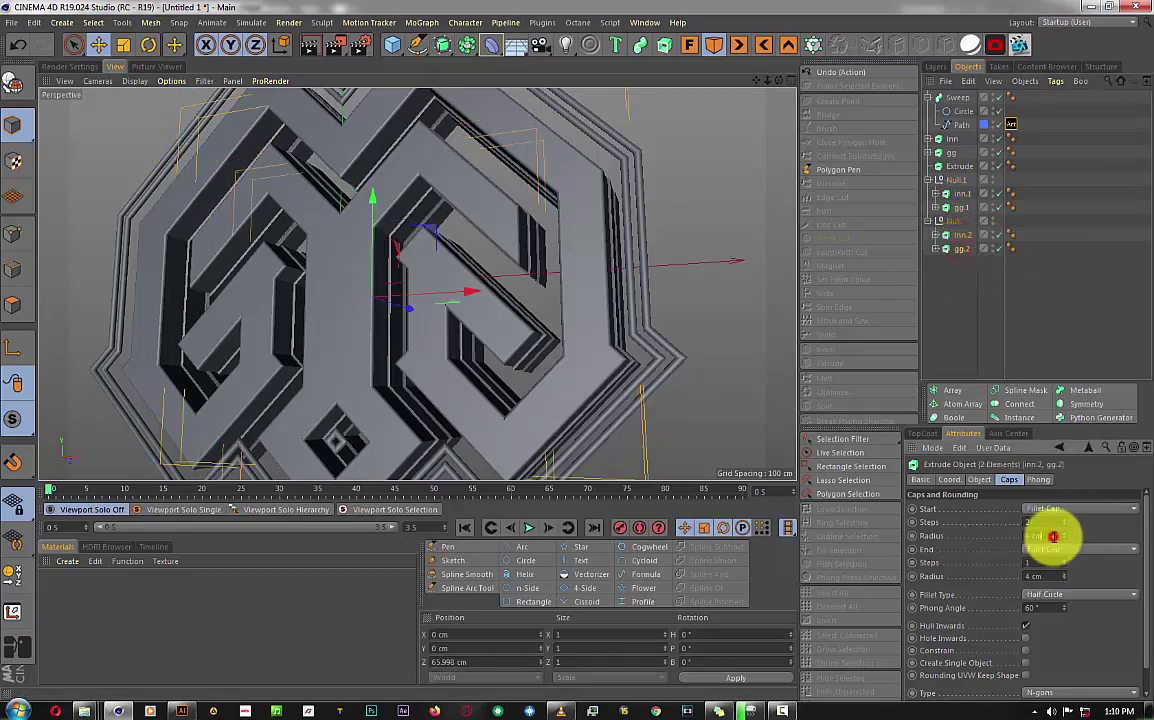
click(974, 330)
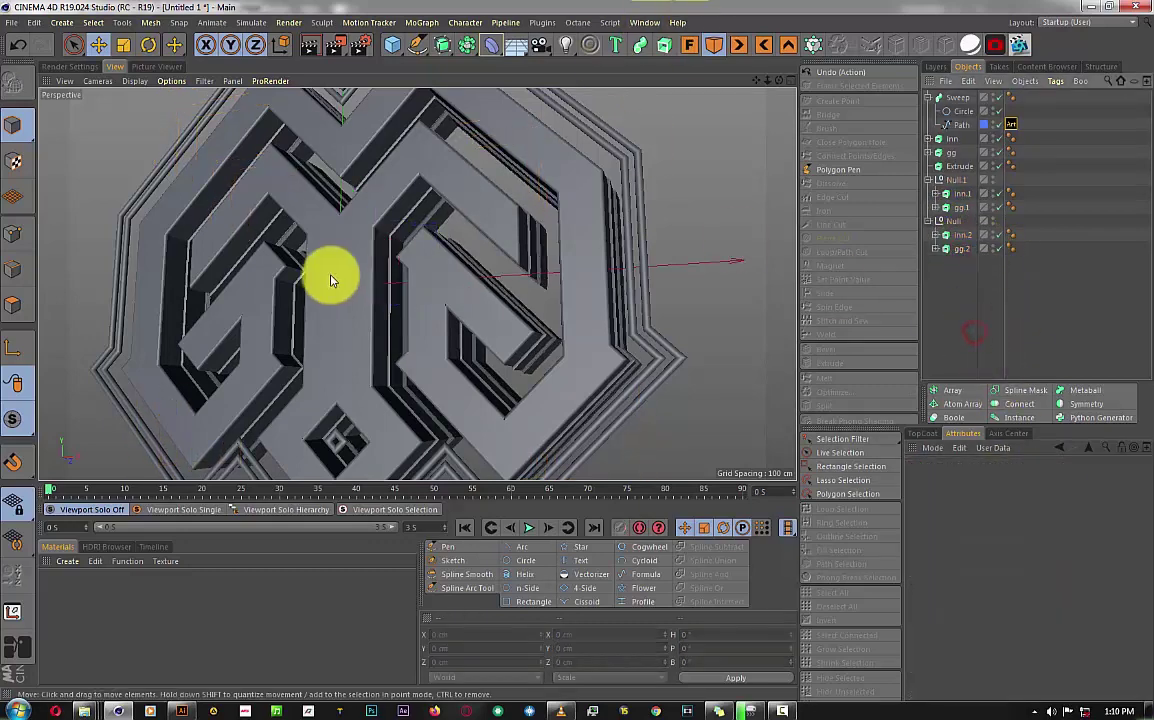
In Illustrator, convert the logo compound path's gradient stroke into a fill.
scroll(330, 278, up, 5)
mouse_move(779, 79)
mouse_down()
mouse_move(578, 342)
mouse_move(768, 77)
mouse_move(577, 352)
mouse_up()
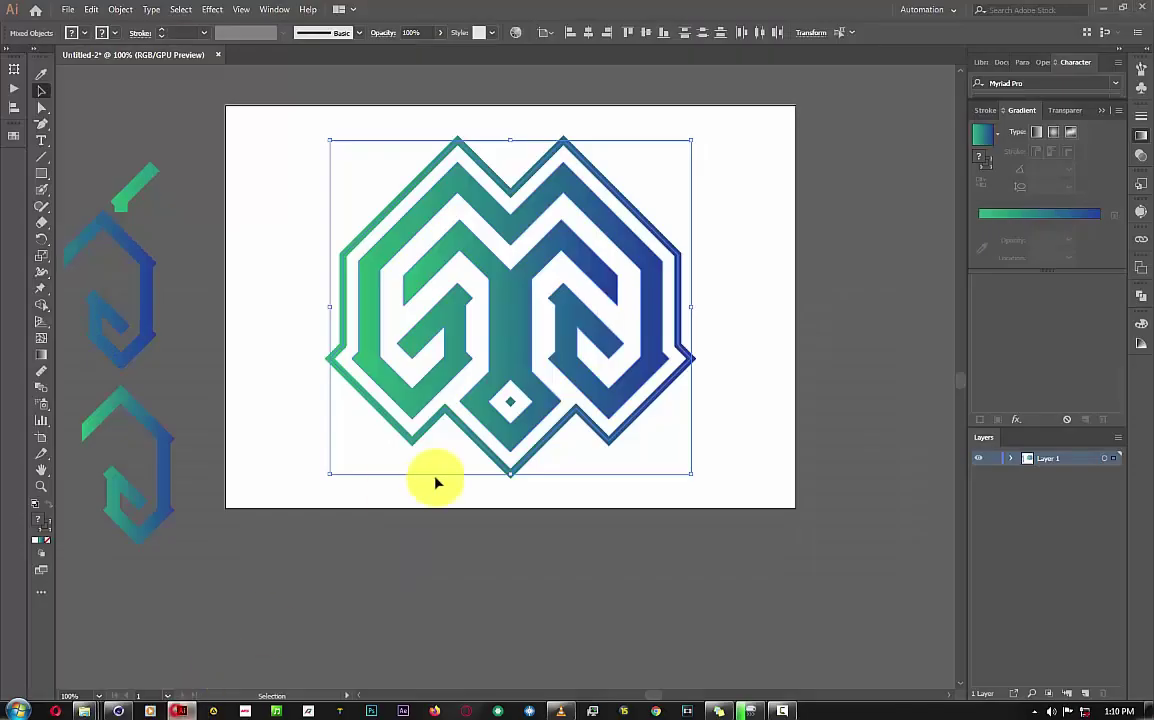
click(613, 546)
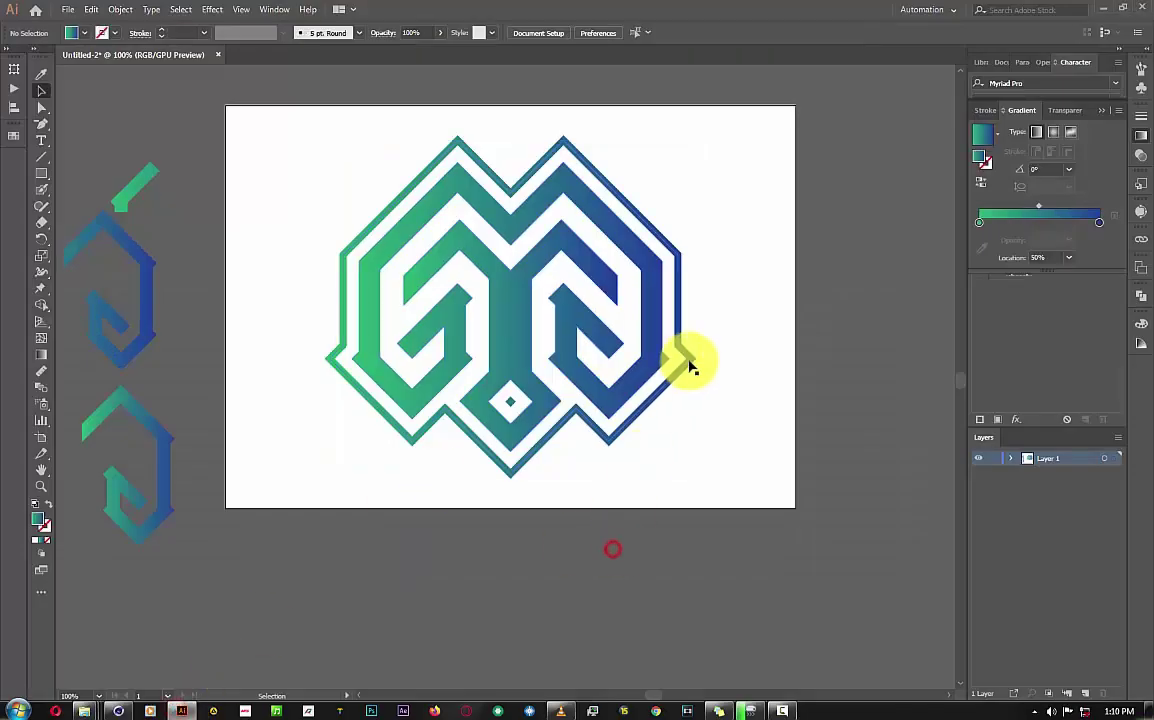
click(690, 360)
click(46, 507)
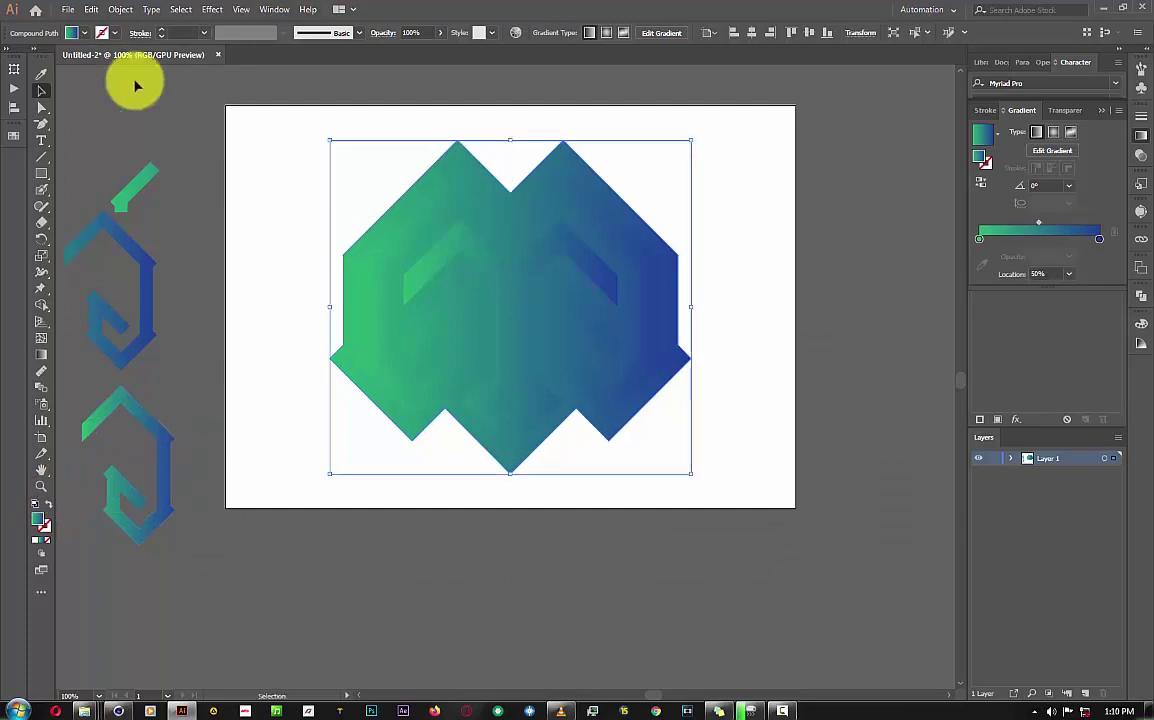
click(203, 712)
Import the logo outline path, move Layer 1 to the list bottom, and zero its X/Y position.
click(541, 22)
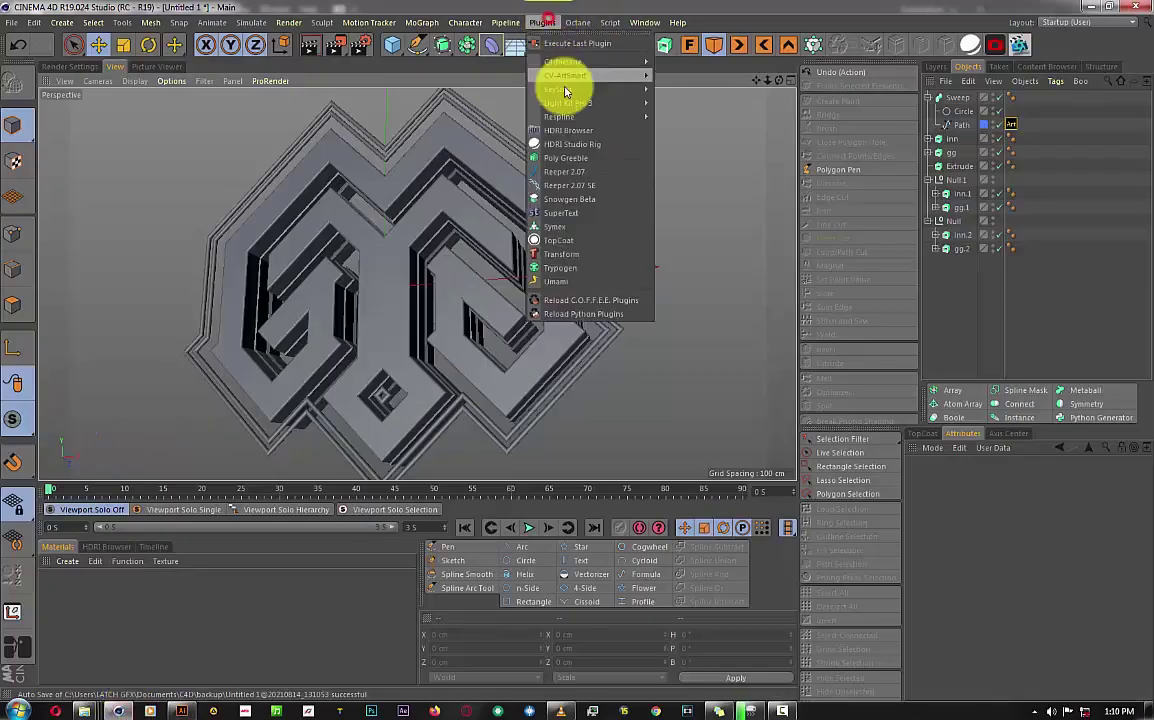
mouse_move(600, 75)
click(728, 123)
click(945, 110)
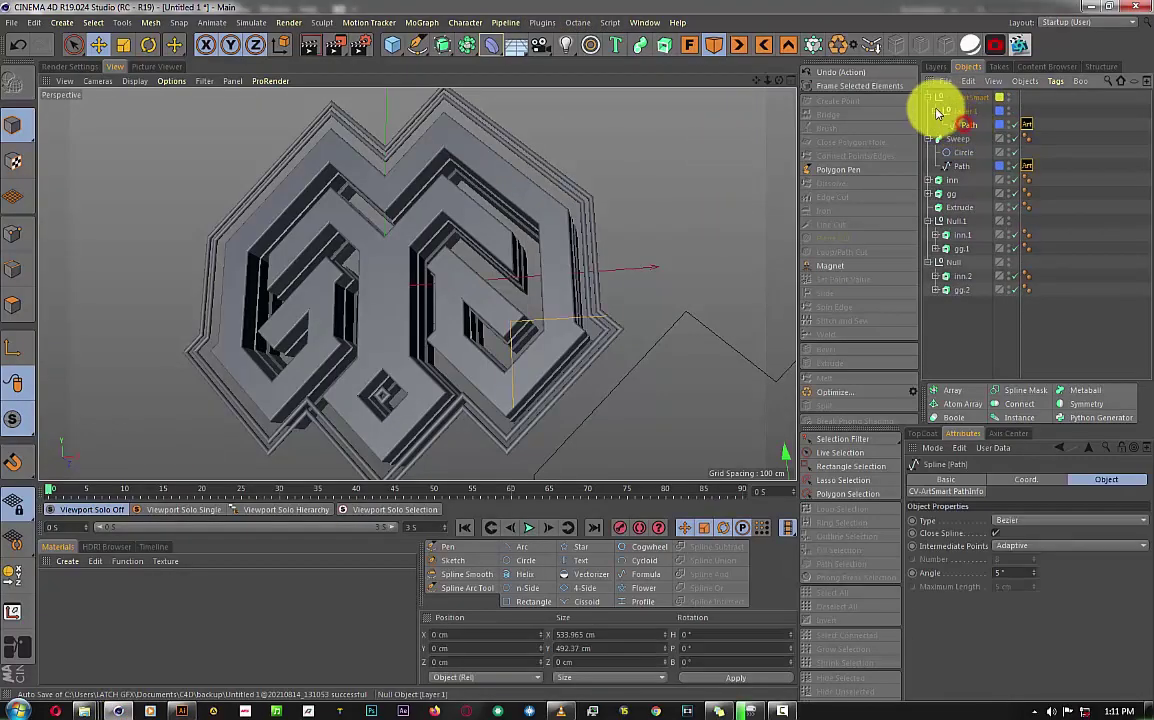
drag(960, 118, 953, 265)
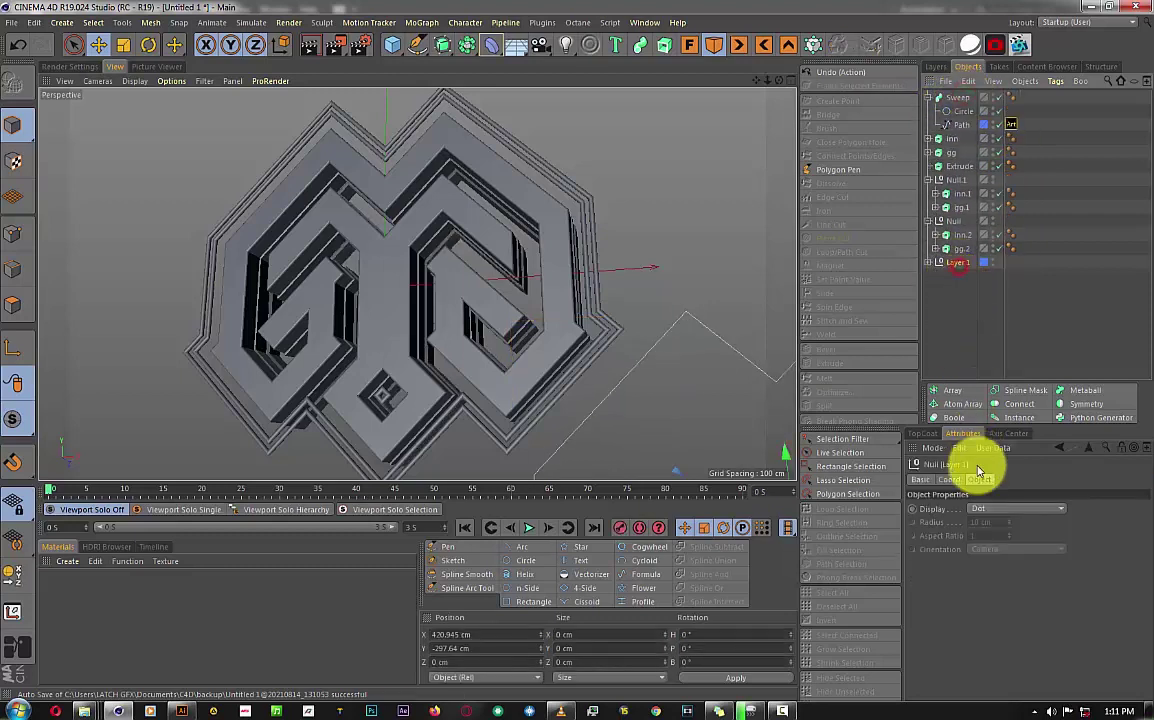
click(958, 480)
text(0)
click(971, 522)
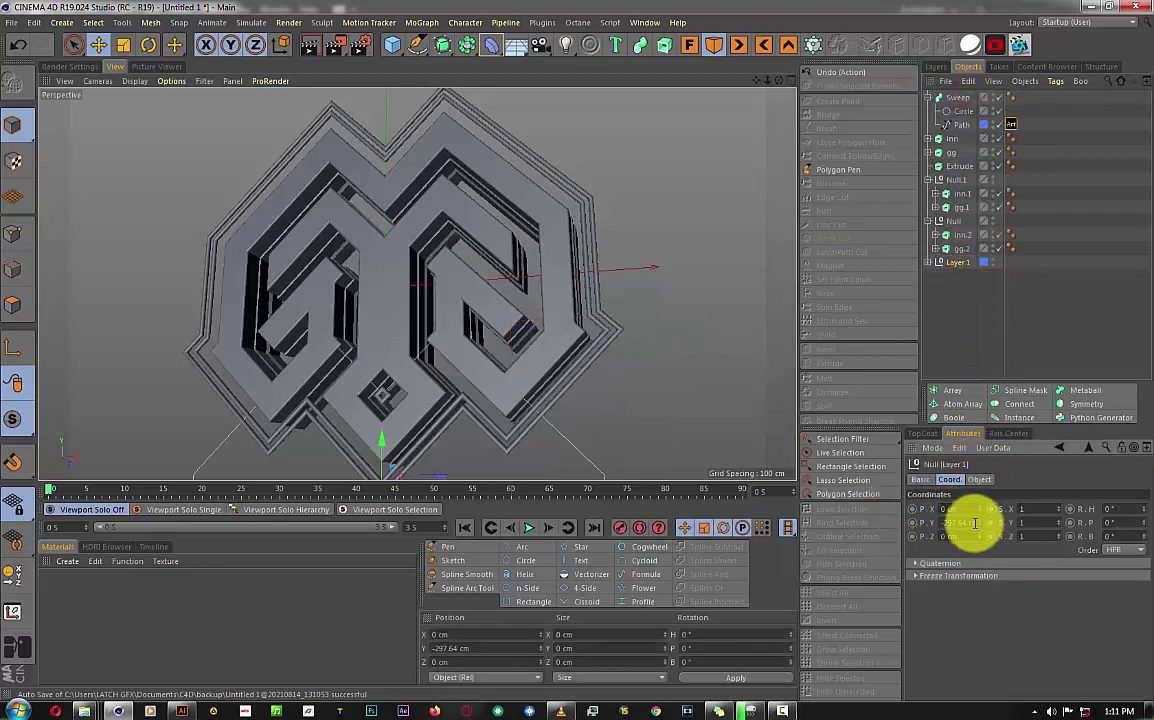
text(0)
key(Return)
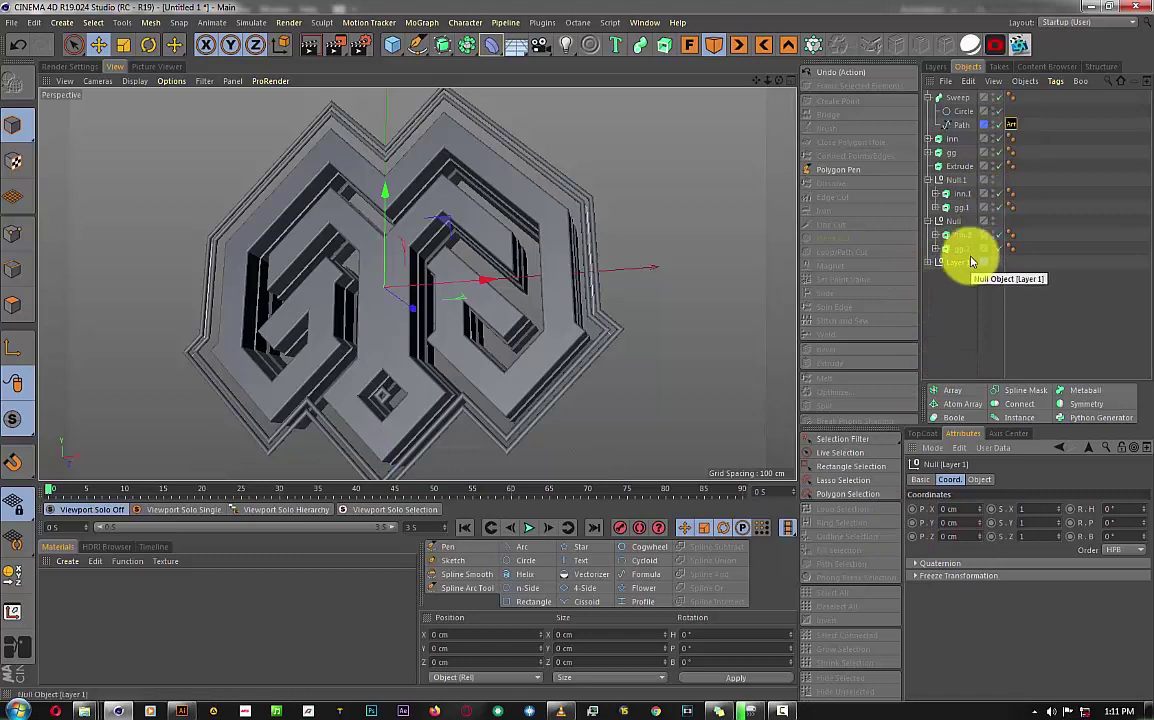
Nest the new outline Path inside the Extrude object to form the backing plate.
click(929, 98)
drag(955, 232, 950, 148)
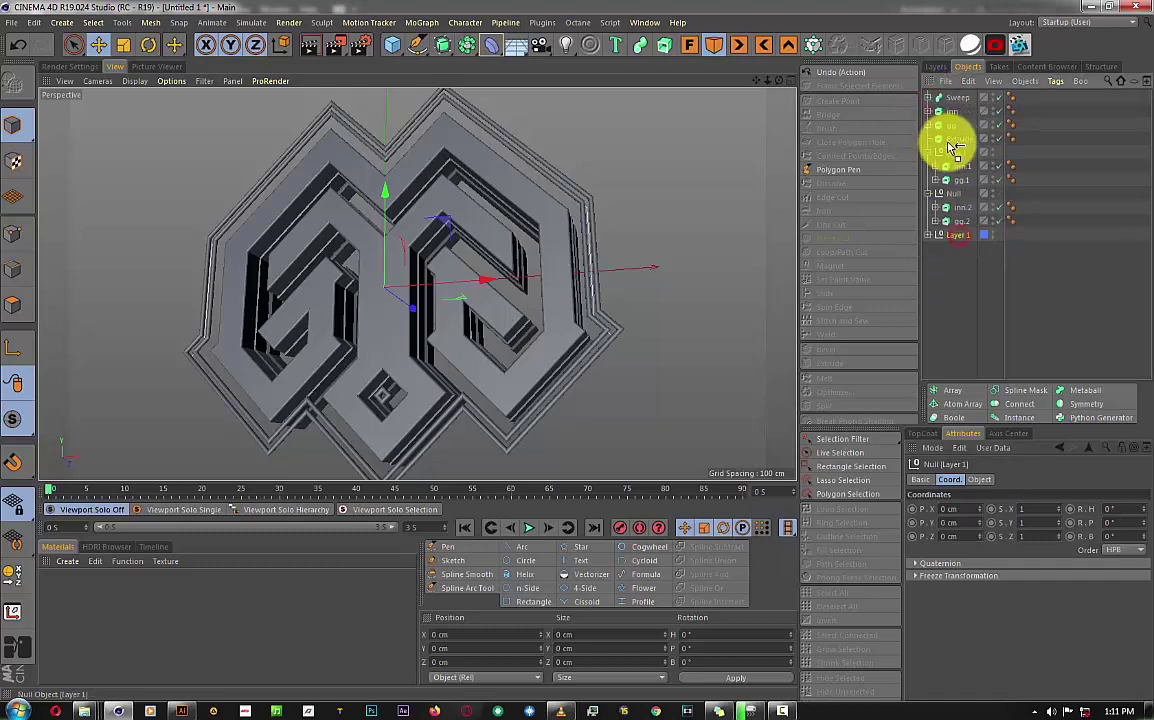
click(950, 285)
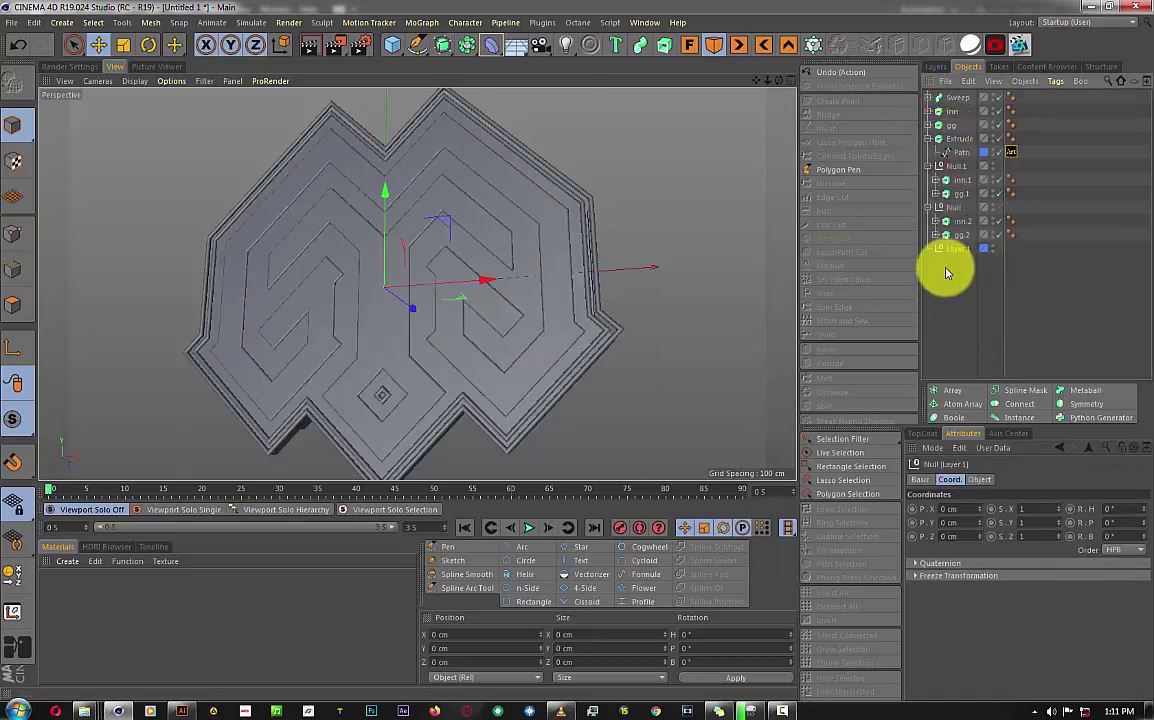
click(943, 142)
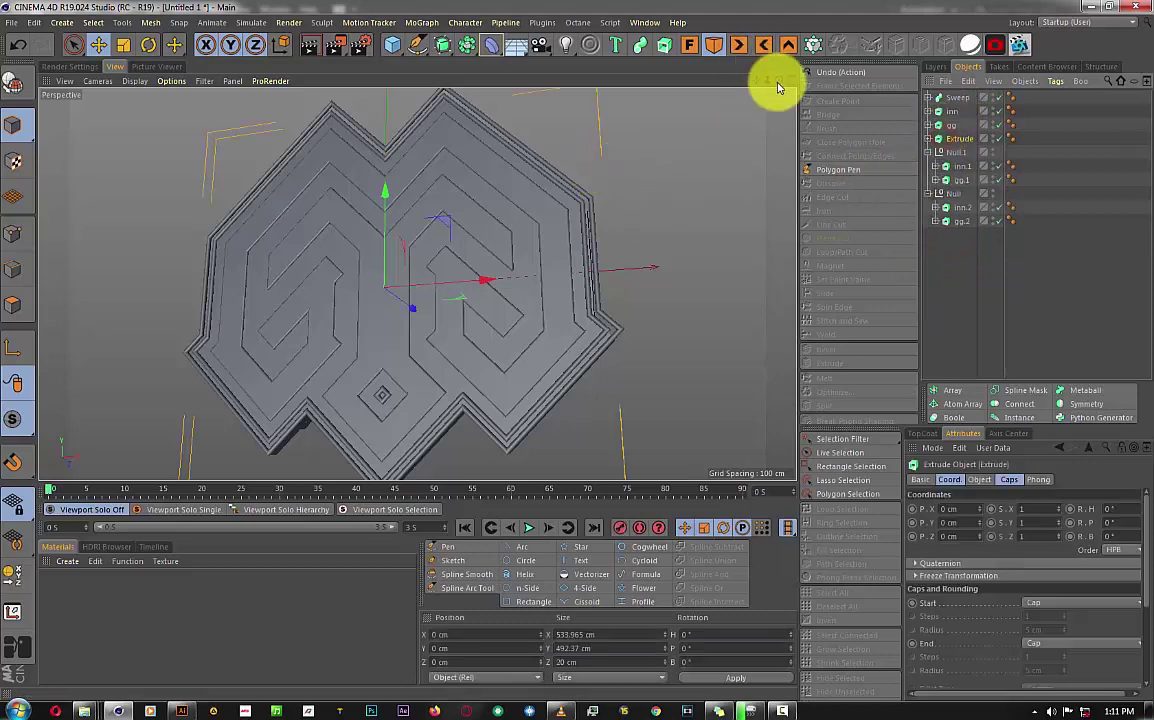
Move the backing plate back to Z 76.923 cm behind the monogram.
drag(779, 80, 576, 351)
mouse_move(775, 82)
mouse_down()
mouse_move(476, 262)
mouse_move(461, 118)
mouse_up()
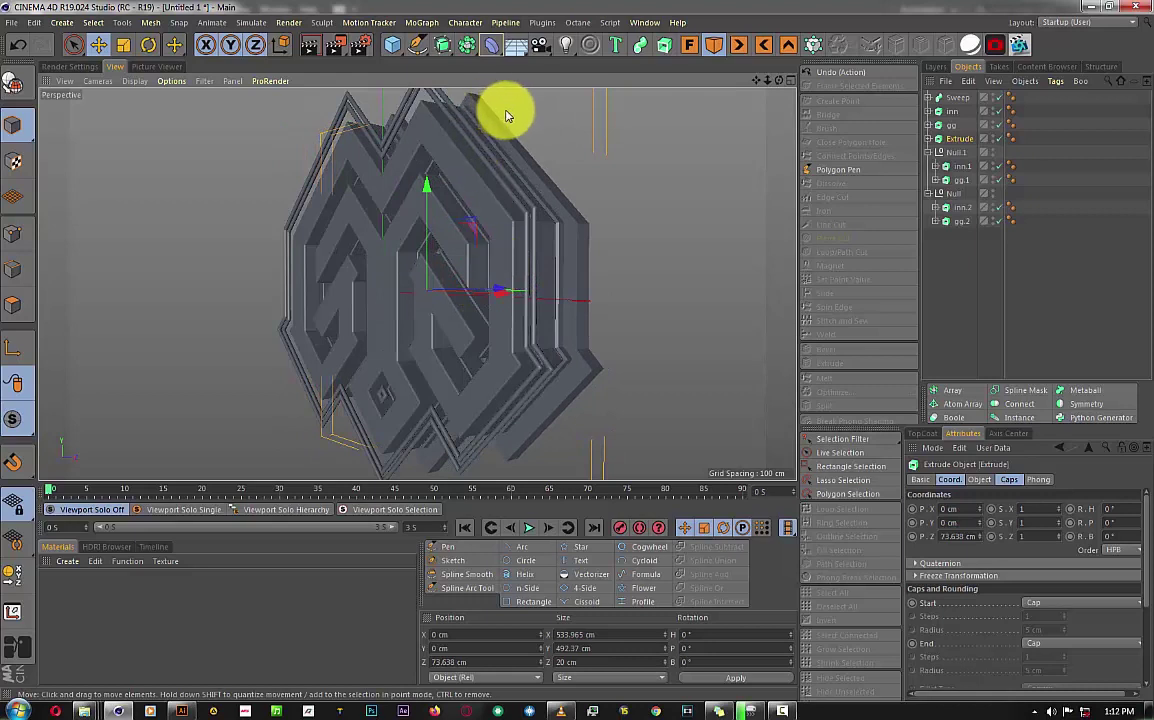
click(690, 44)
click(713, 44)
mouse_move(775, 84)
mouse_down()
mouse_move(577, 342)
mouse_move(582, 304)
mouse_up()
drag(779, 80, 572, 360)
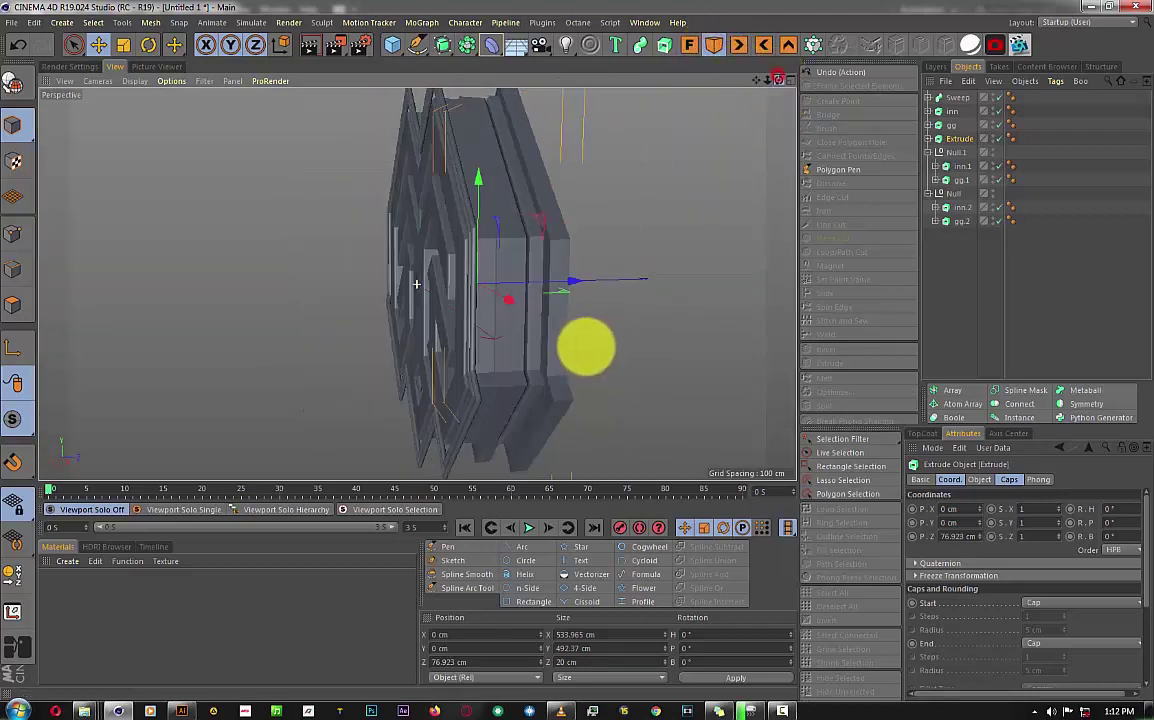
Set the plate's start cap to Fillet Cap to round its front edge.
click(1009, 480)
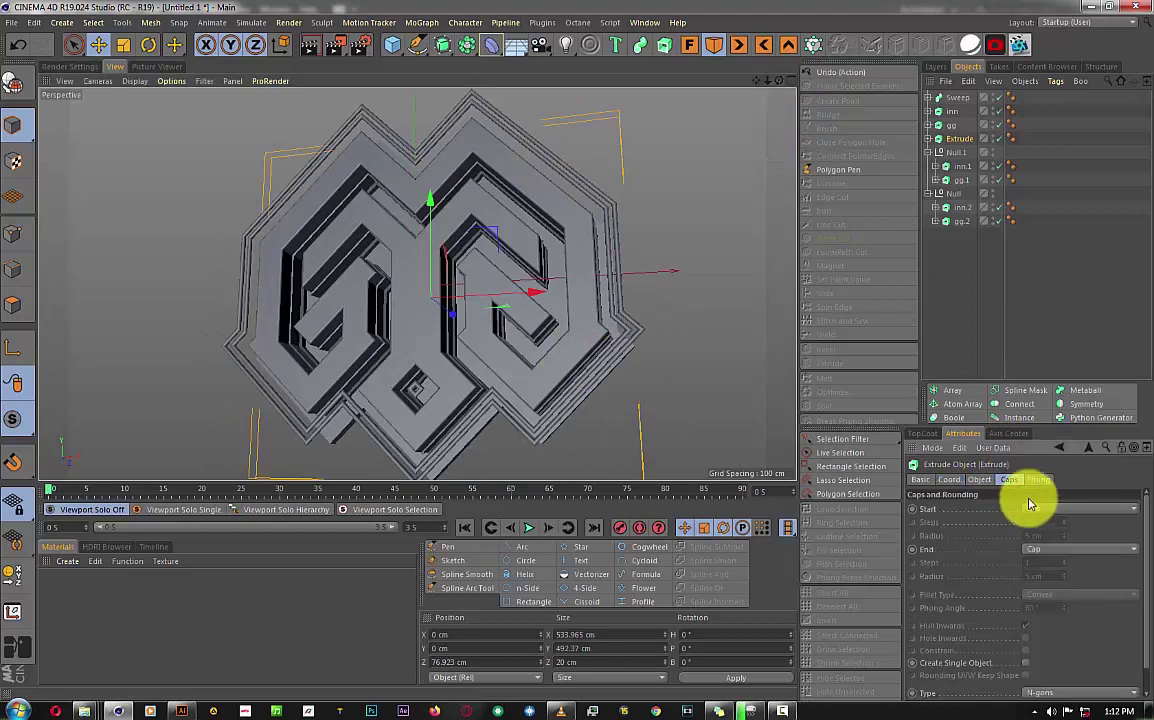
click(1096, 563)
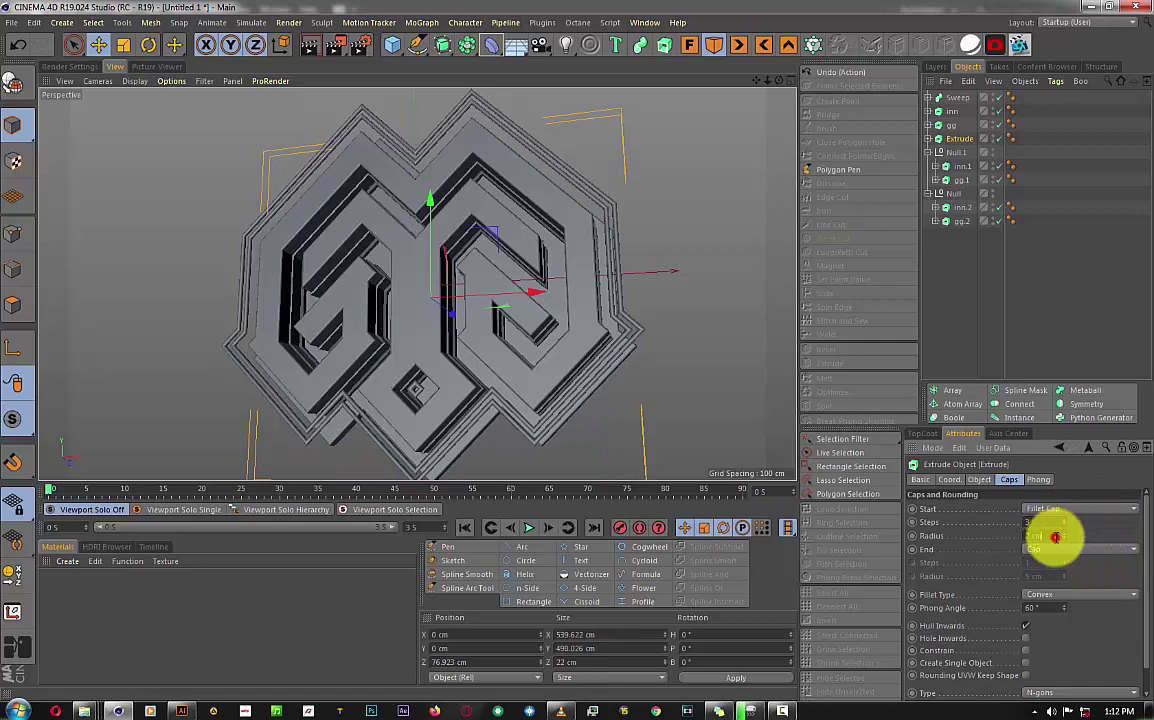
click(953, 348)
scroll(607, 425, up, 10)
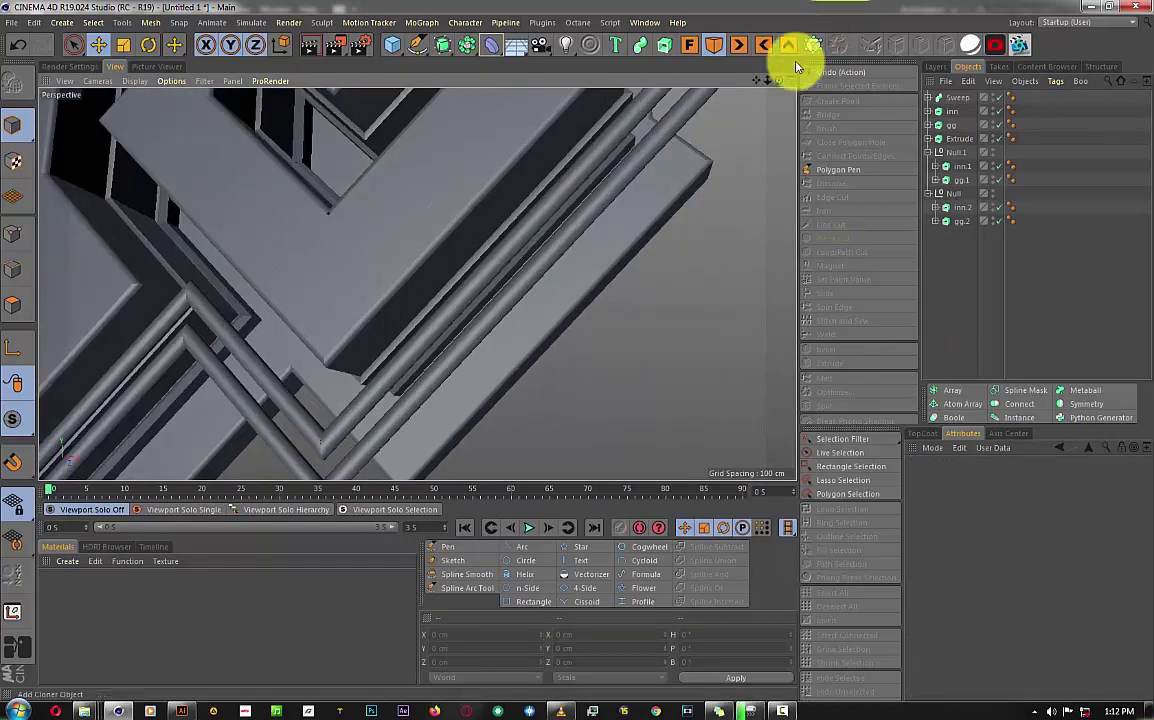
mouse_move(567, 355)
mouse_down()
mouse_move(578, 350)
mouse_move(567, 291)
mouse_up()
click(689, 44)
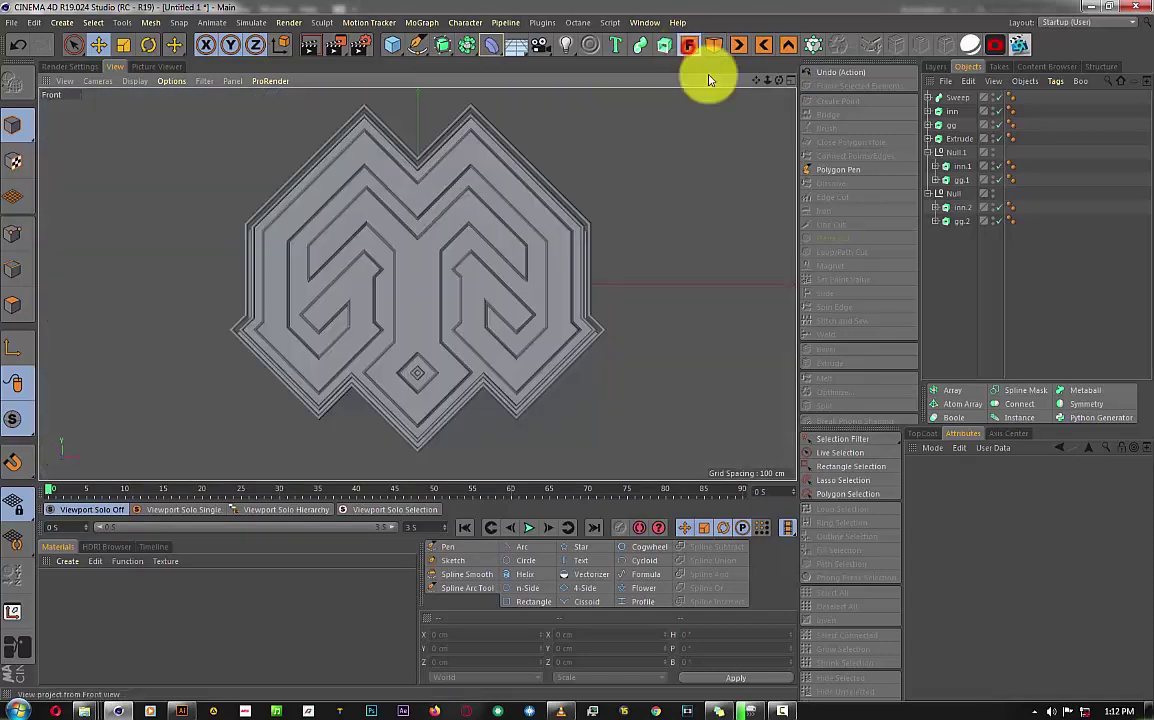
click(999, 141)
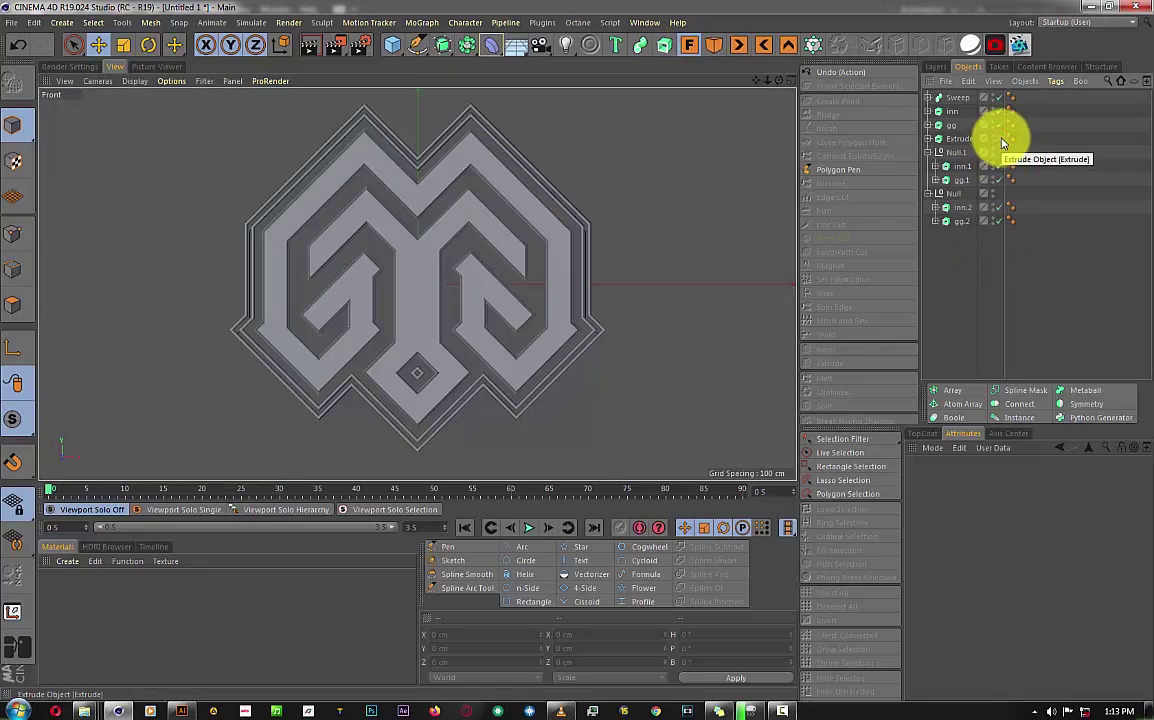
click(1001, 141)
key(F1)
mouse_move(502, 232)
mouse_down()
mouse_move(577, 352)
mouse_move(778, 86)
mouse_move(579, 352)
mouse_up()
drag(776, 88, 567, 355)
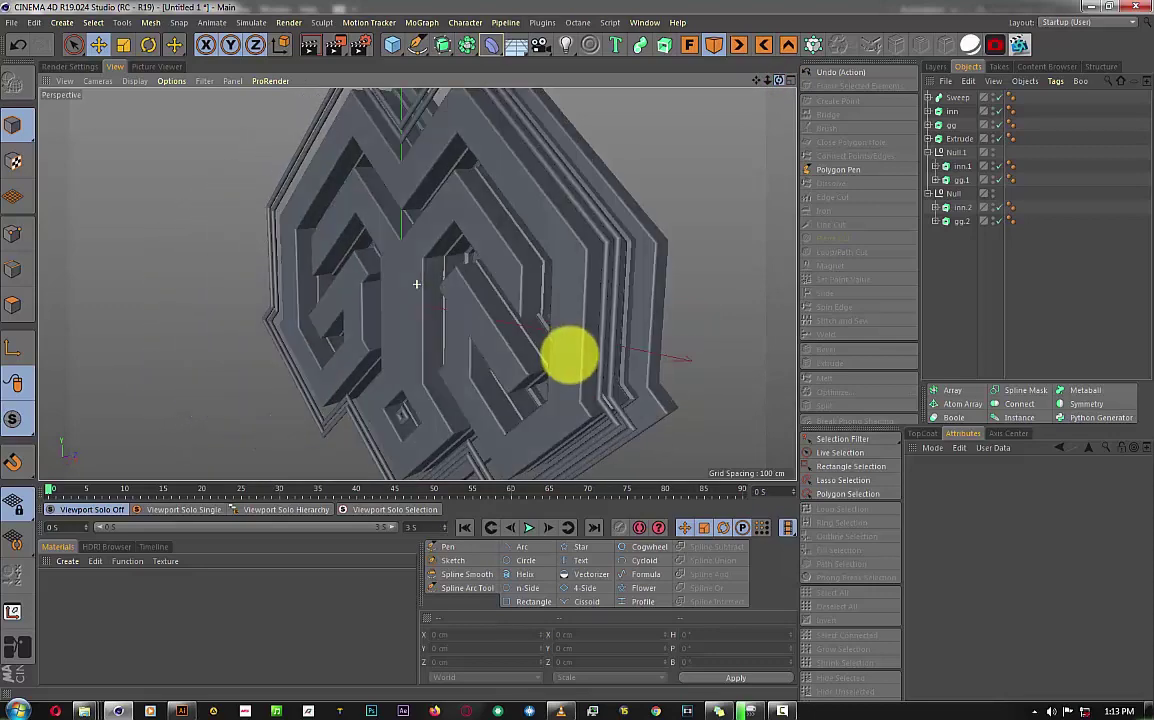
Duplicate the sweep ring as Sweep.1 and offset the copy in depth.
click(956, 98)
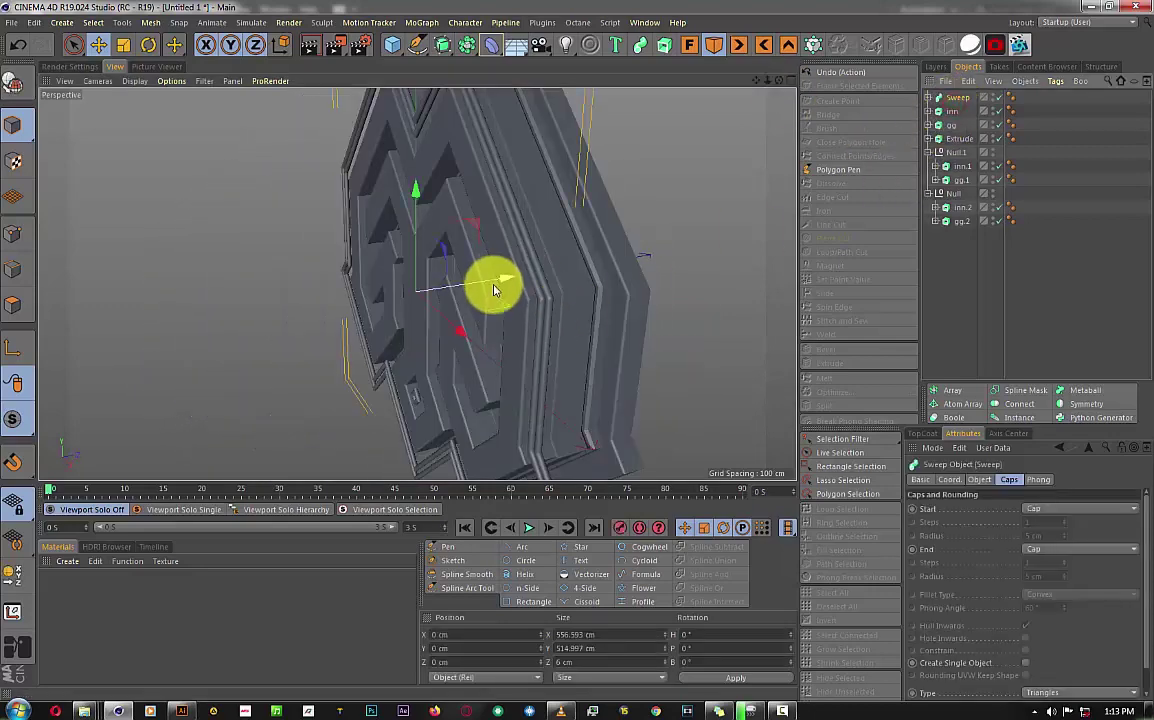
drag(500, 288, 534, 296)
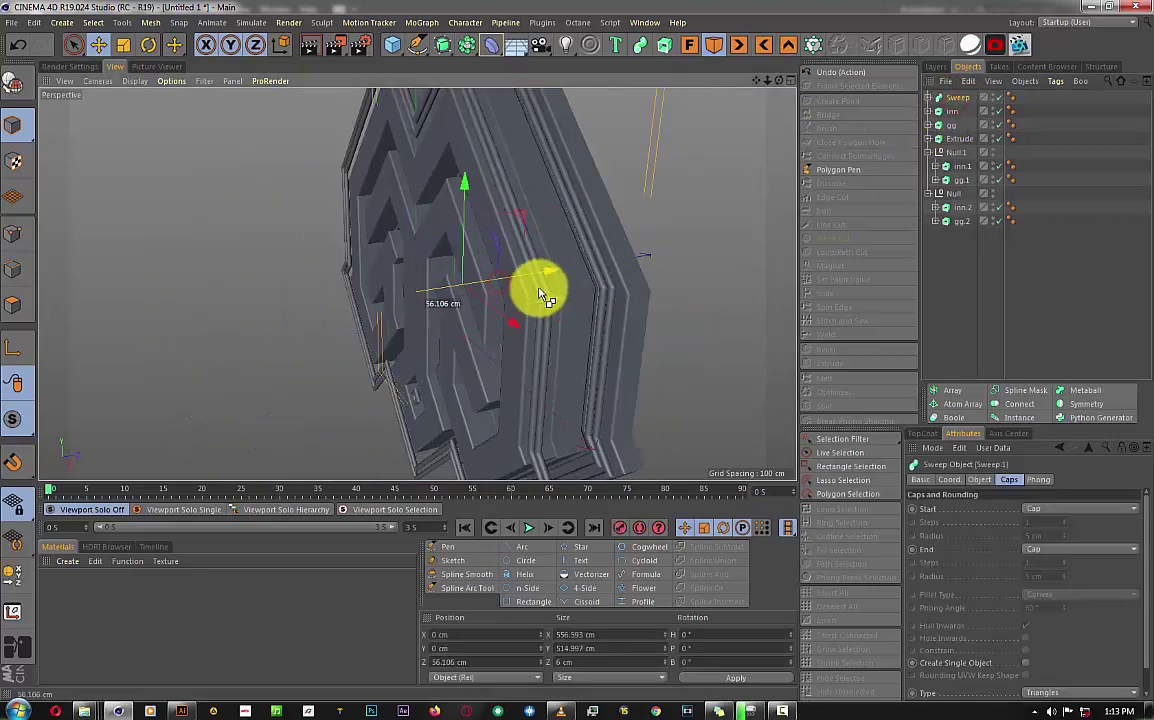
mouse_move(768, 79)
mouse_down()
mouse_move(576, 350)
mouse_move(877, 100)
mouse_up()
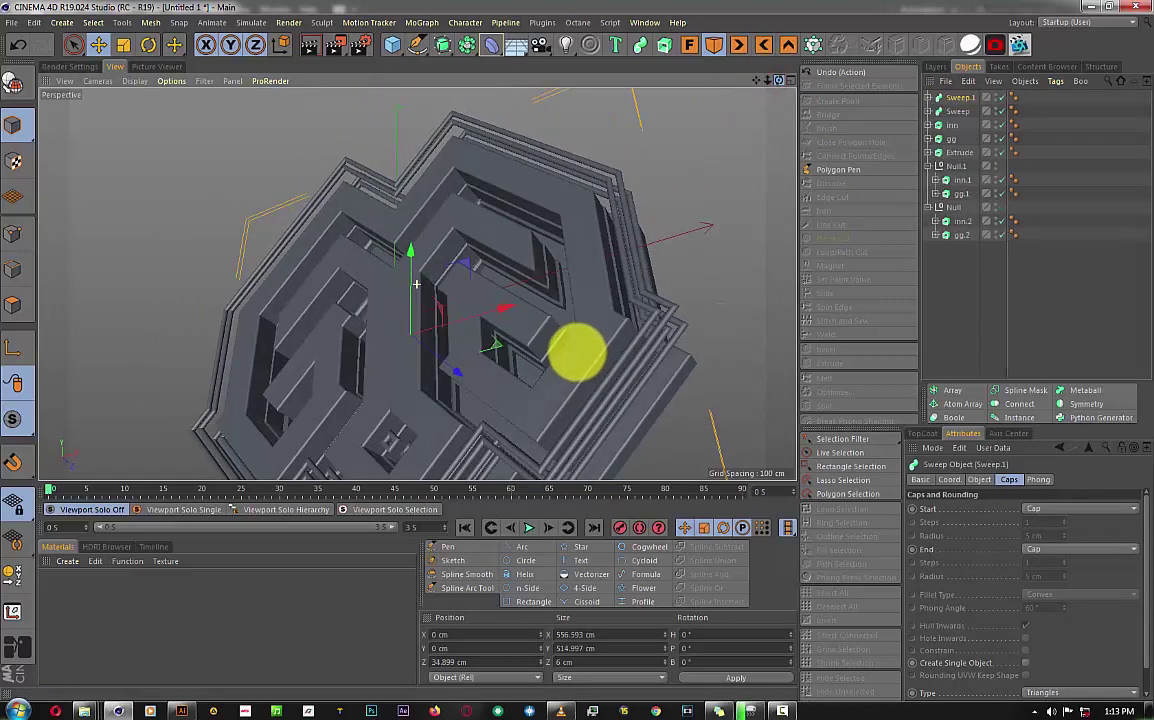
click(927, 97)
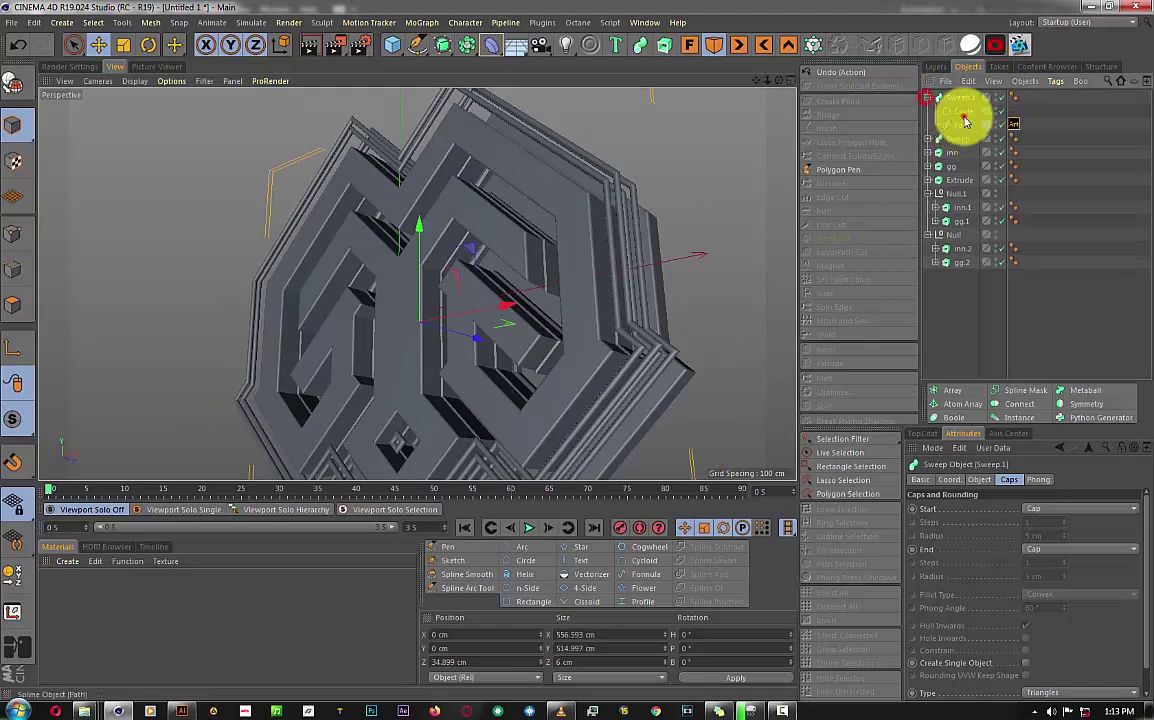
Add a 4 cm wide Rectangle as Sweep.1's profile and raise its height to 36 cm.
drag(407, 48, 550, 162)
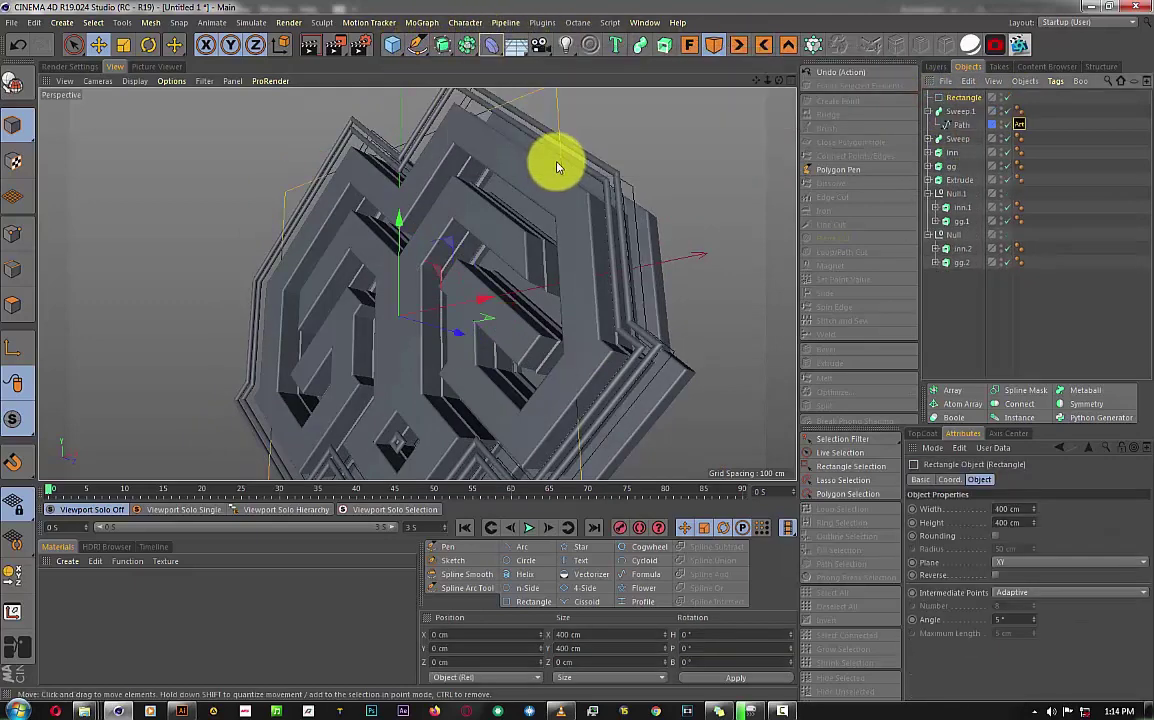
double_click(1001, 509)
text(4)
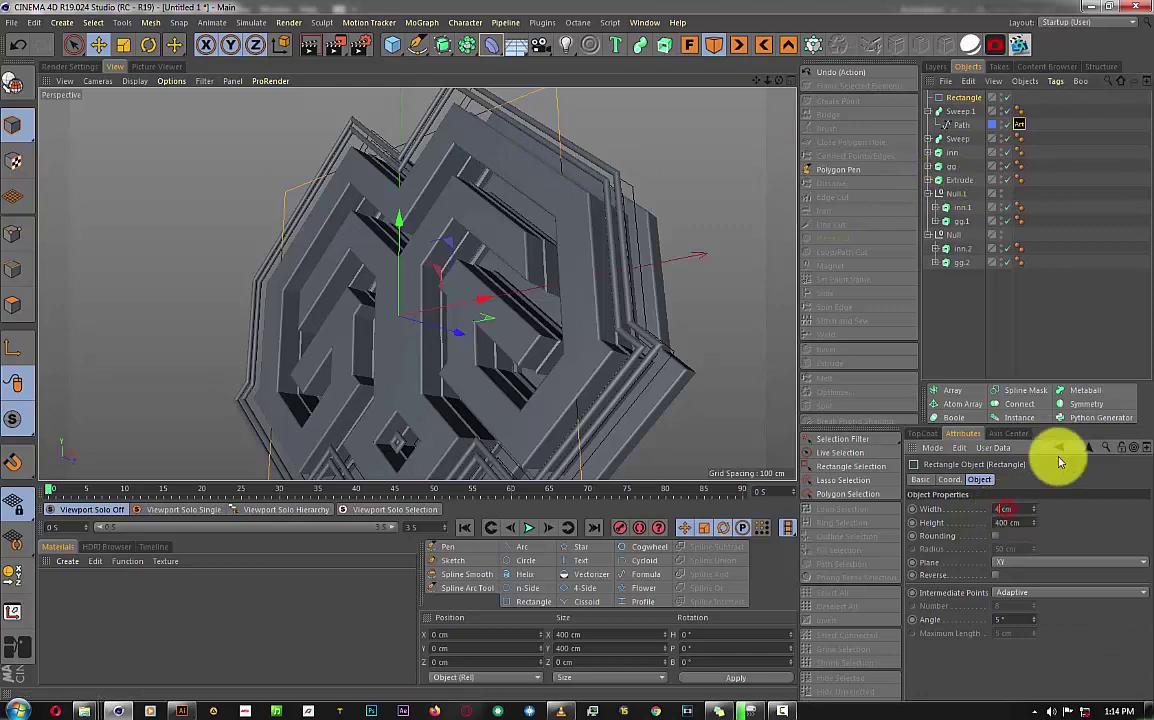
click(1005, 520)
text(4)
drag(963, 97, 953, 113)
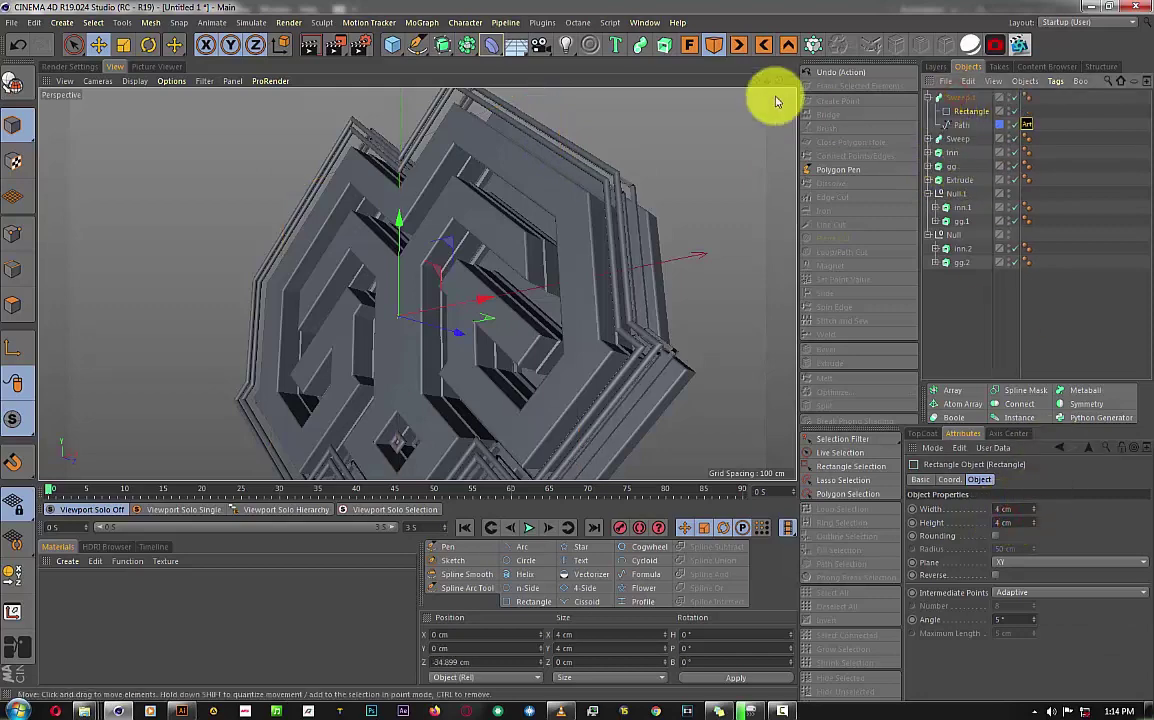
mouse_move(777, 80)
mouse_down()
mouse_move(576, 352)
mouse_move(860, 123)
mouse_up()
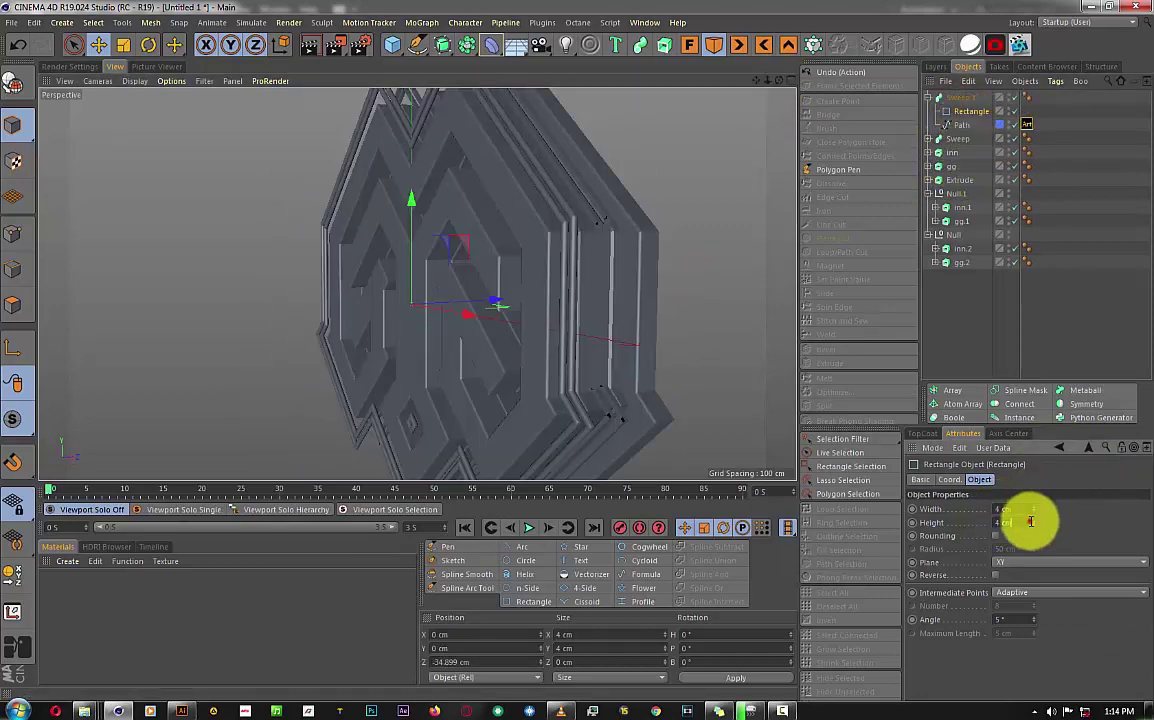
drag(1037, 527, 1031, 524)
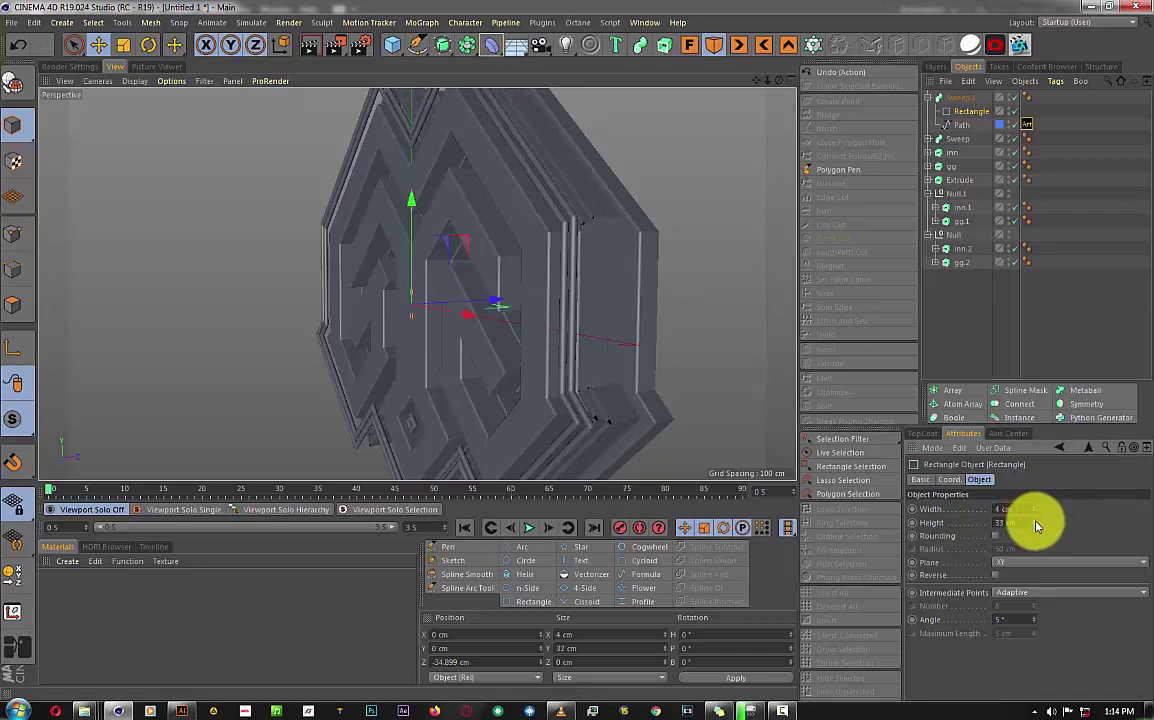
Show wireframe lines, isolate the sweep, and raise the profile height to 40 cm.
click(134, 81)
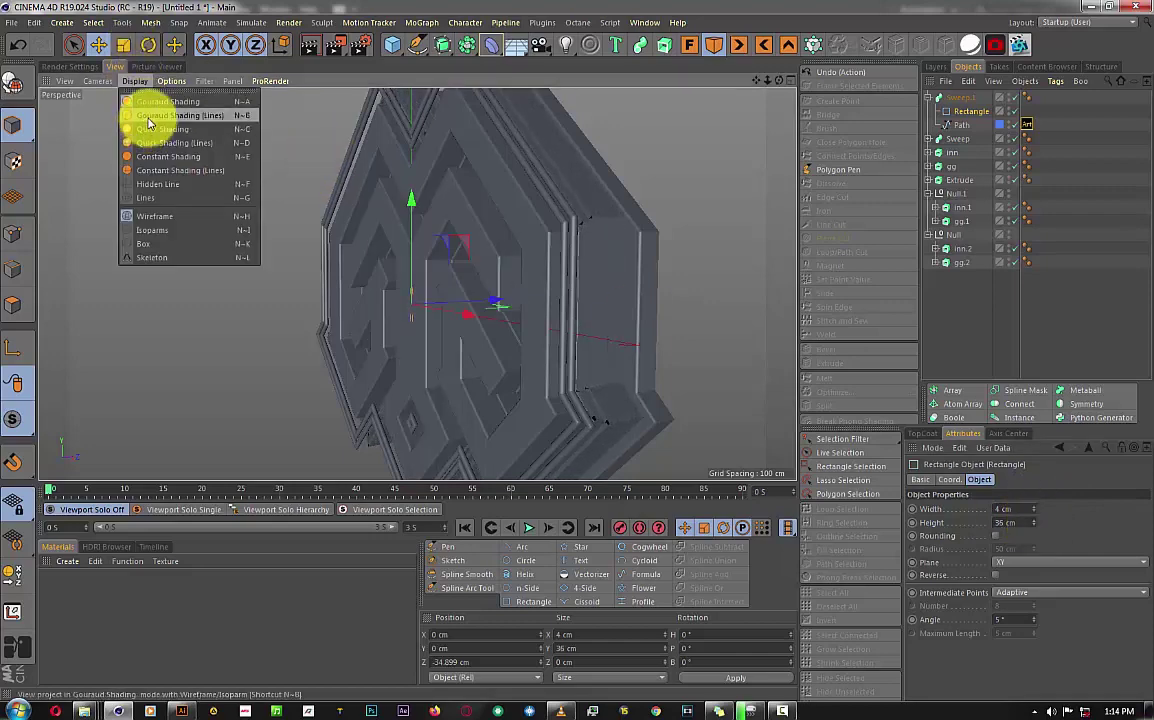
click(150, 116)
drag(160, 116, 739, 147)
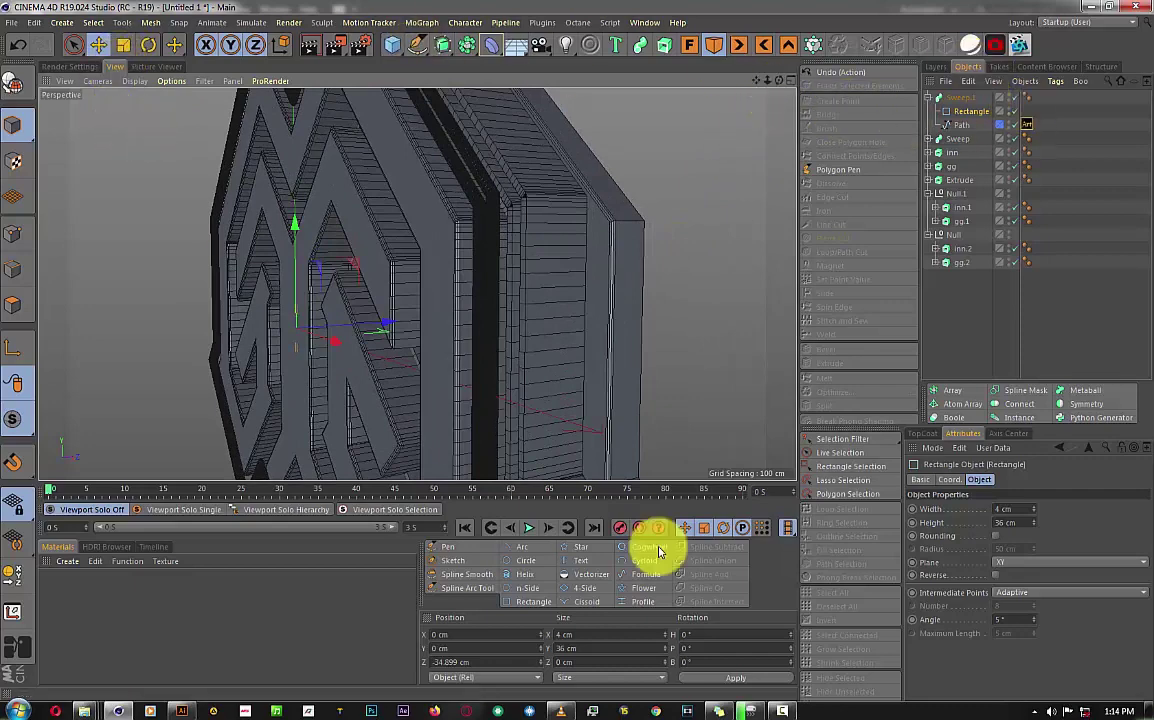
click(183, 509)
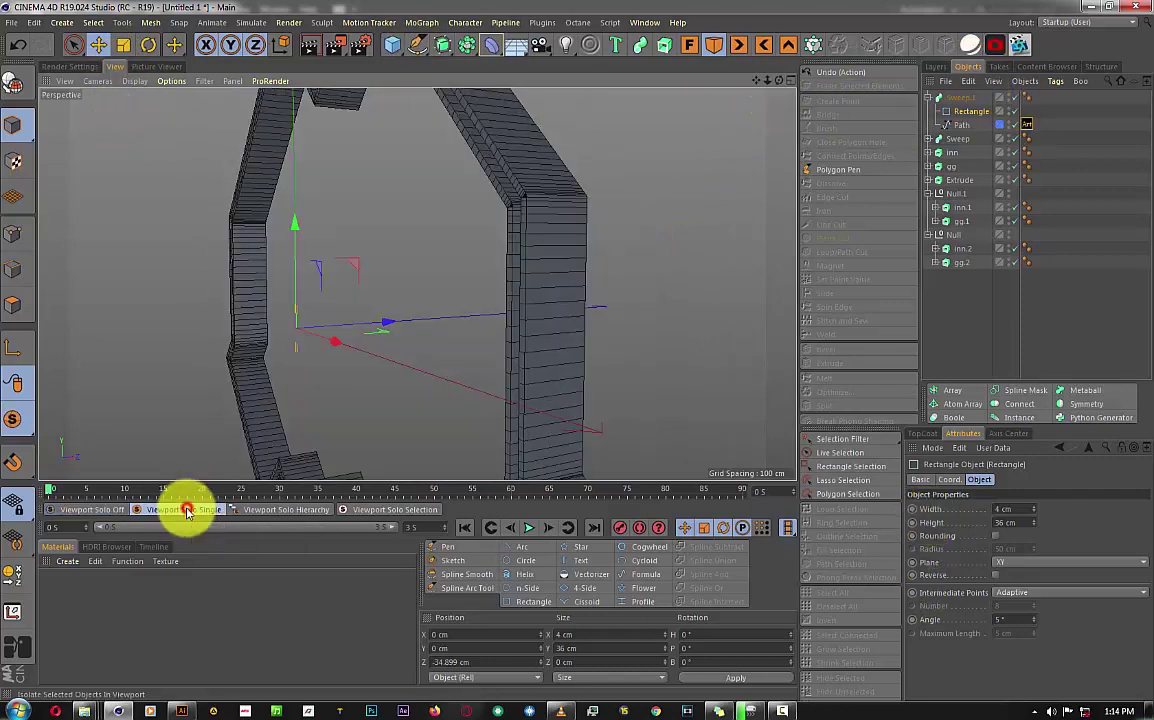
click(810, 72)
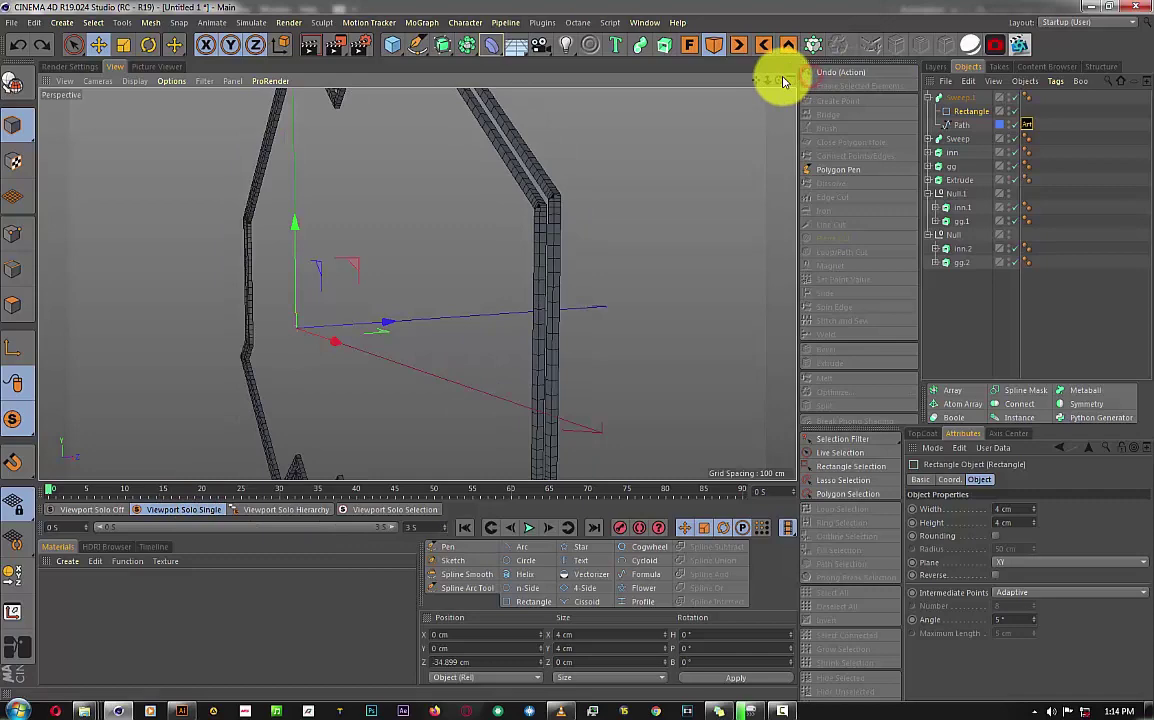
click(42, 44)
drag(779, 80, 575, 352)
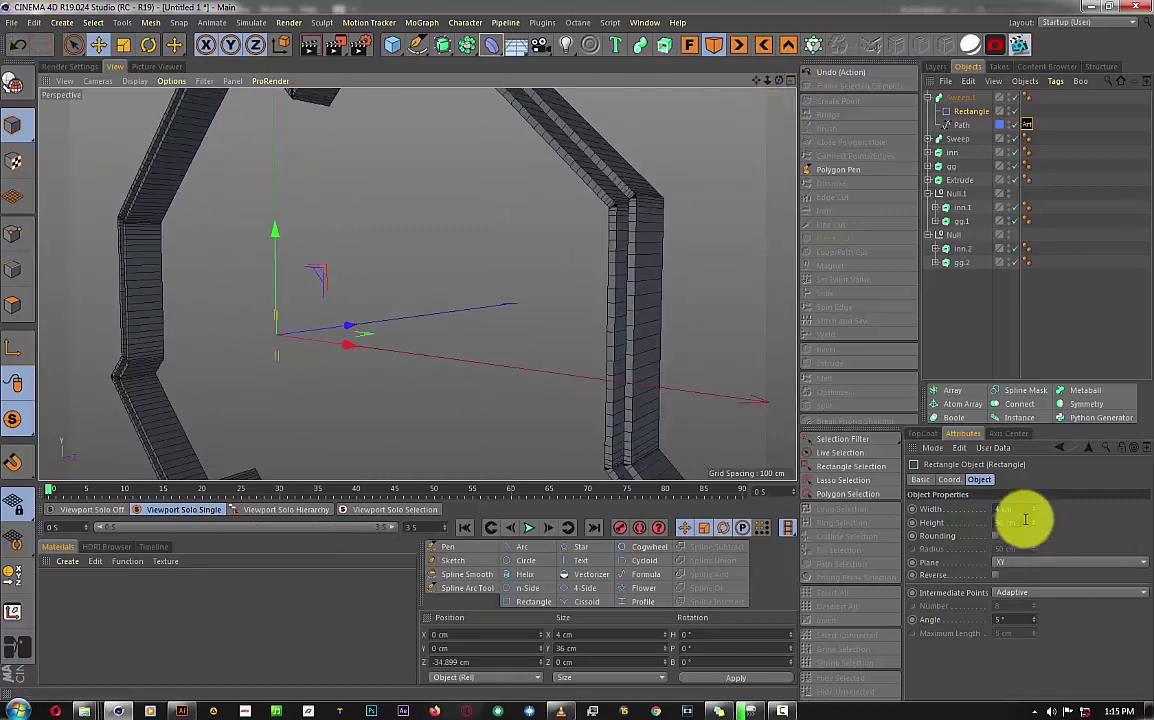
drag(1023, 518, 1025, 518)
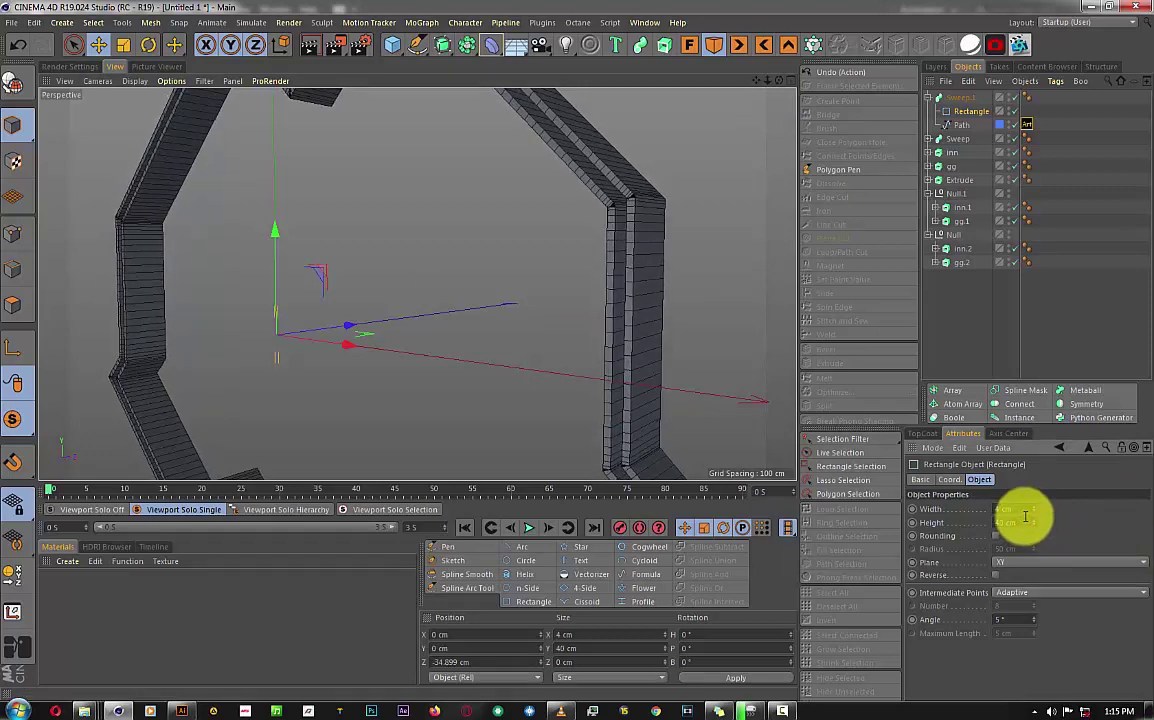
click(92, 509)
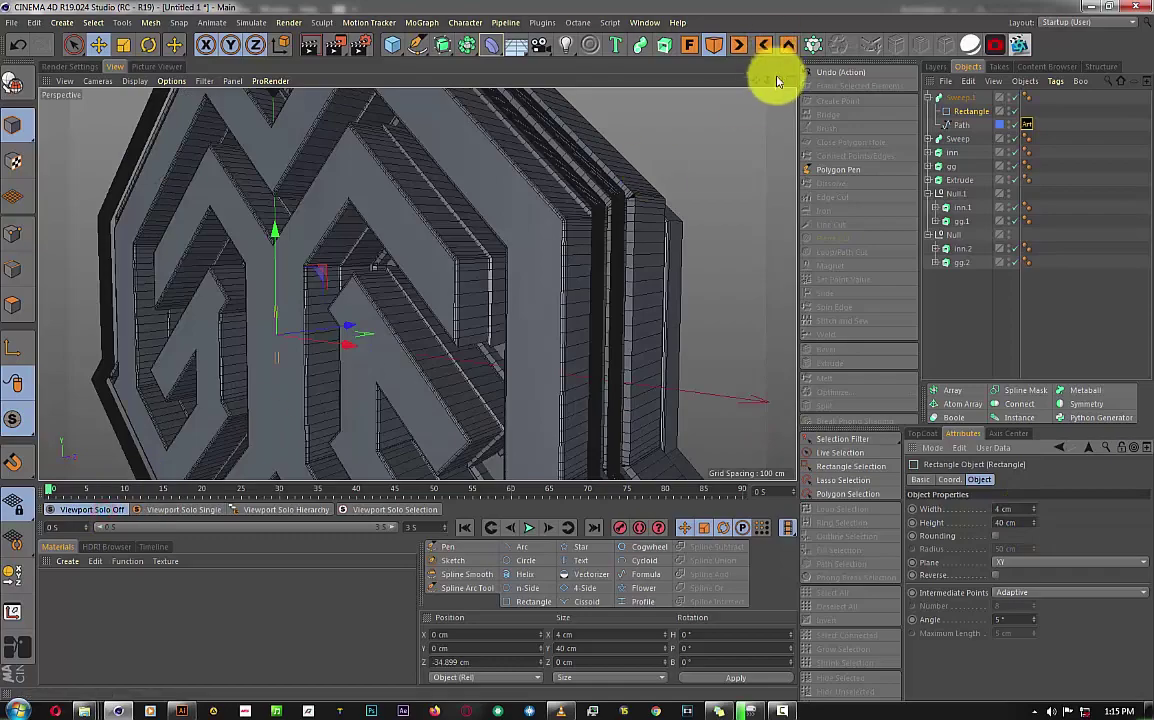
mouse_move(567, 347)
alt+mouse_down()
mouse_move(589, 348)
mouse_move(560, 352)
mouse_move(578, 350)
alt+mouse_up()
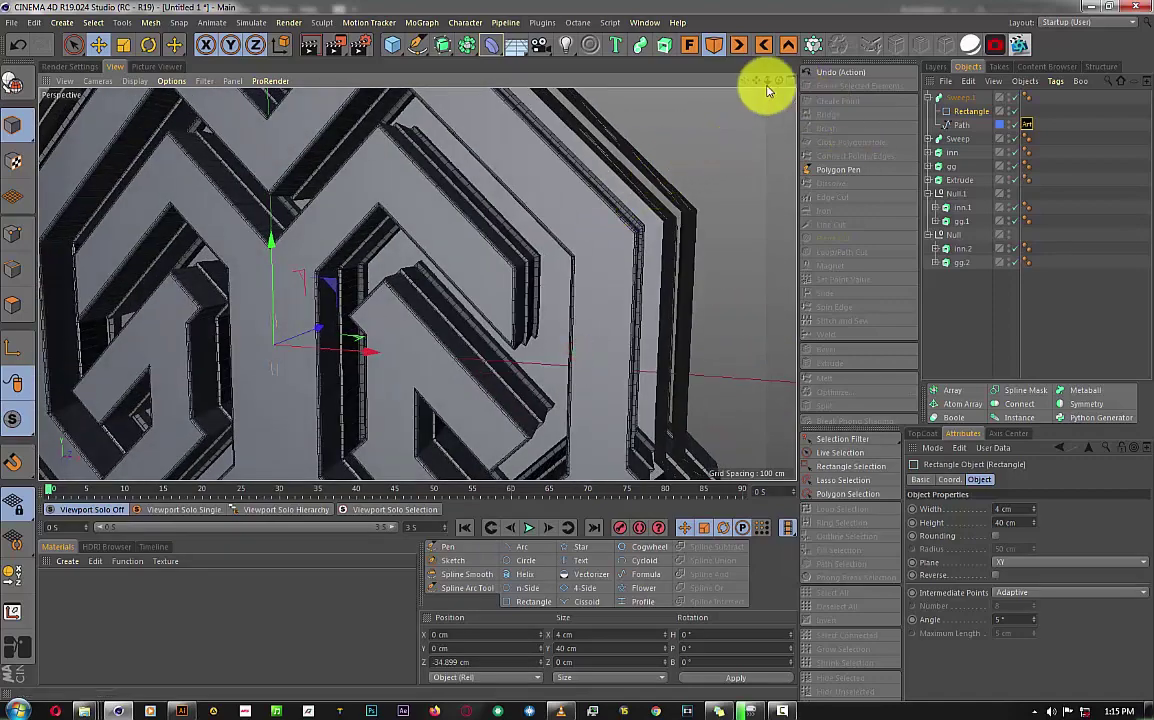
Orbit the Perspective view to an angled close-up of the logo and maximize it.
click(789, 82)
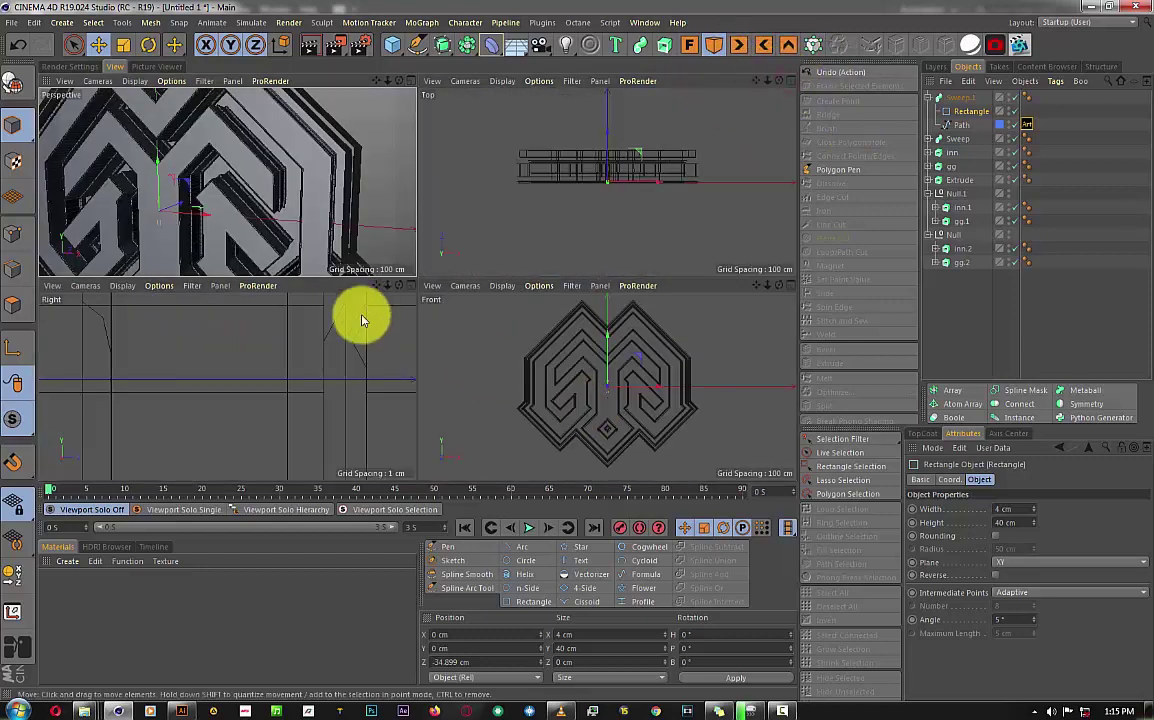
scroll(346, 378, down, 3)
scroll(346, 378, down, 3)
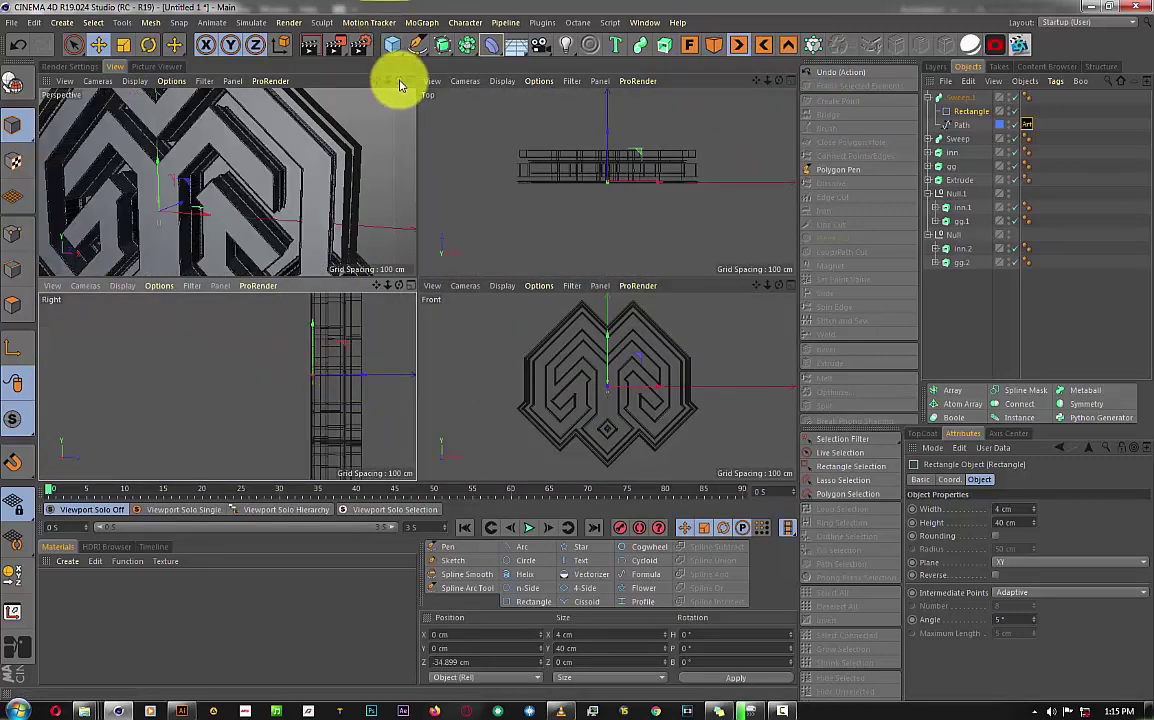
drag(398, 80, 415, 275)
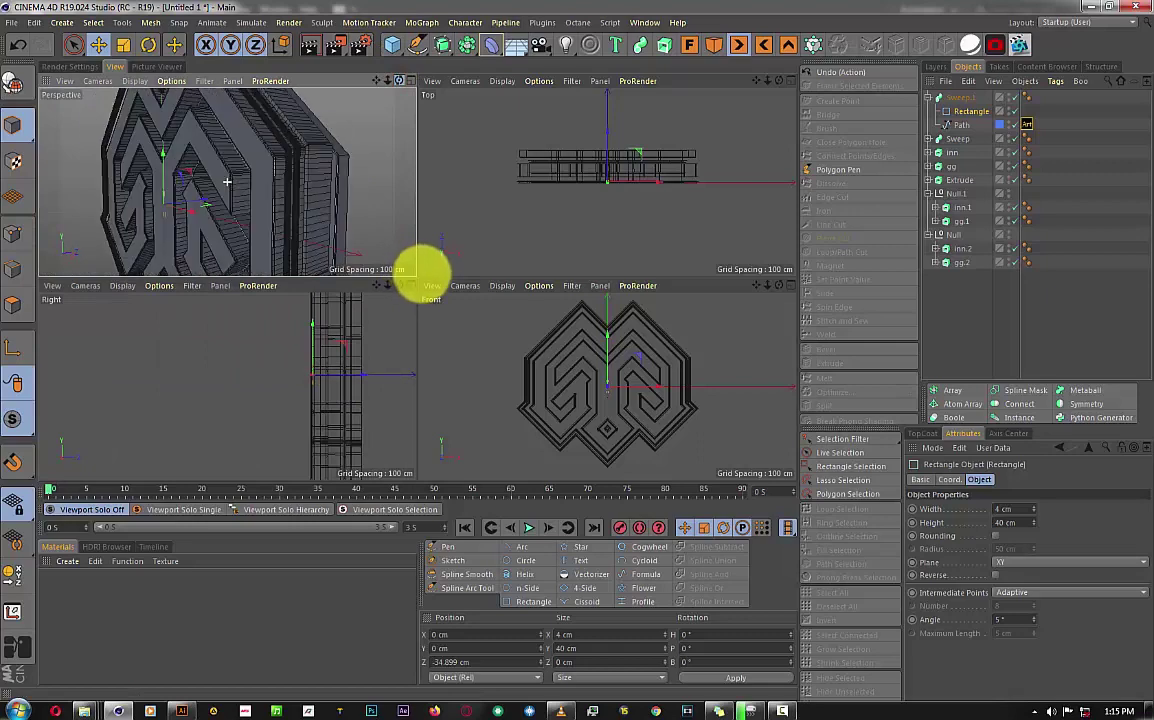
drag(427, 268, 412, 270)
click(406, 82)
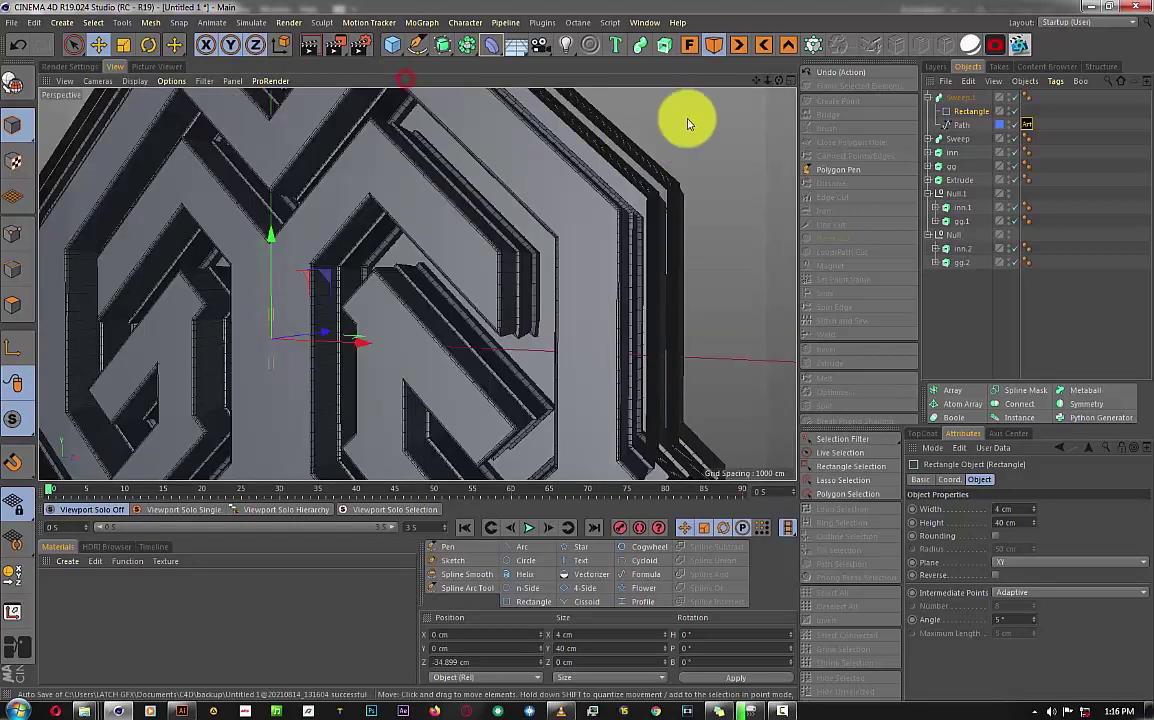
scroll(610, 355, down, 2)
scroll(574, 348, up, 2)
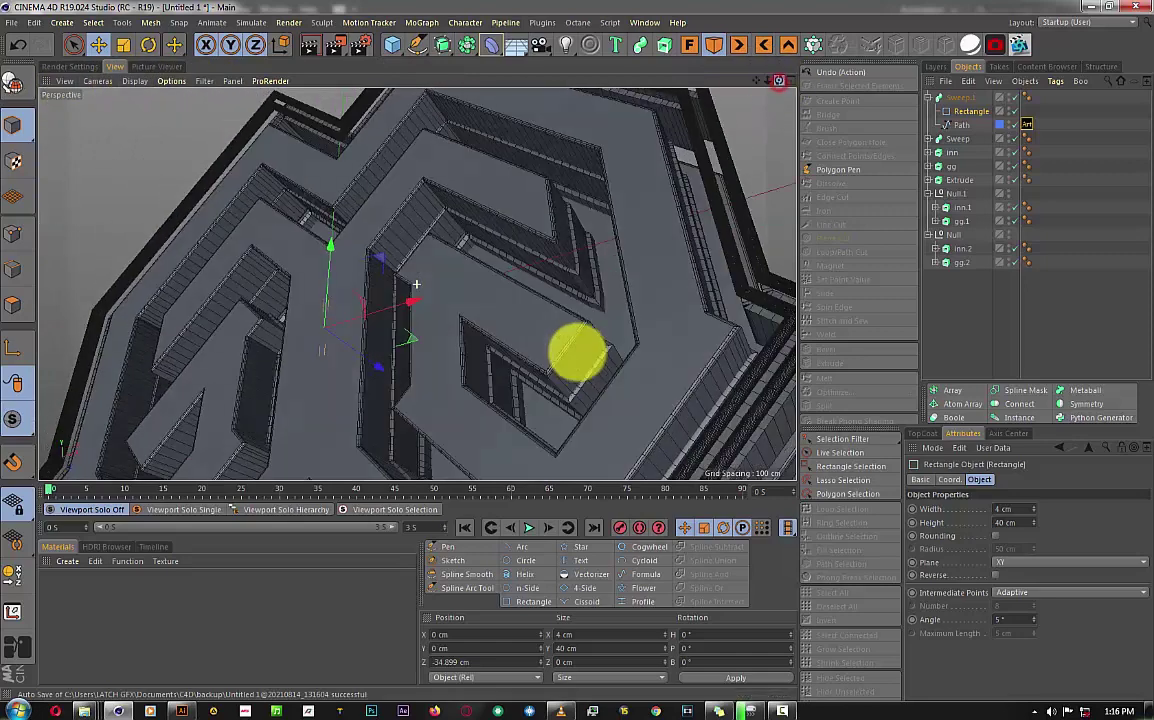
Render a 1280×720 test image to the Picture Viewer, inspect it, and return to the editor.
click(328, 48)
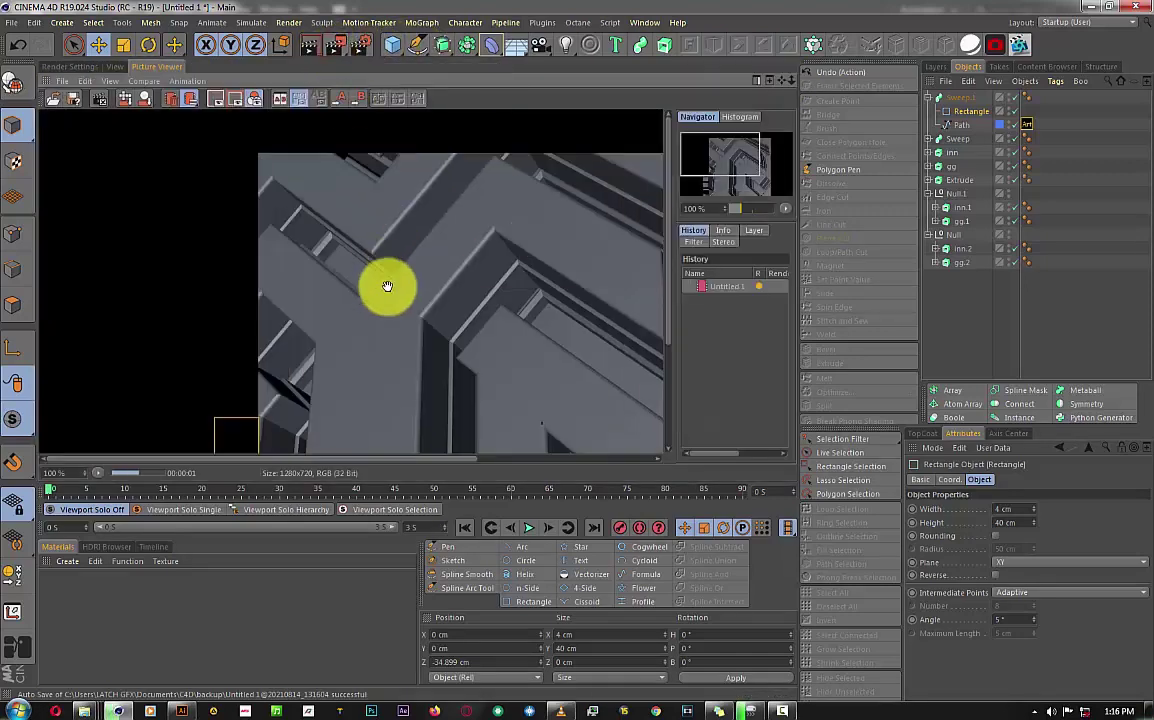
scroll(386, 288, down, 2)
scroll(309, 360, down, 2)
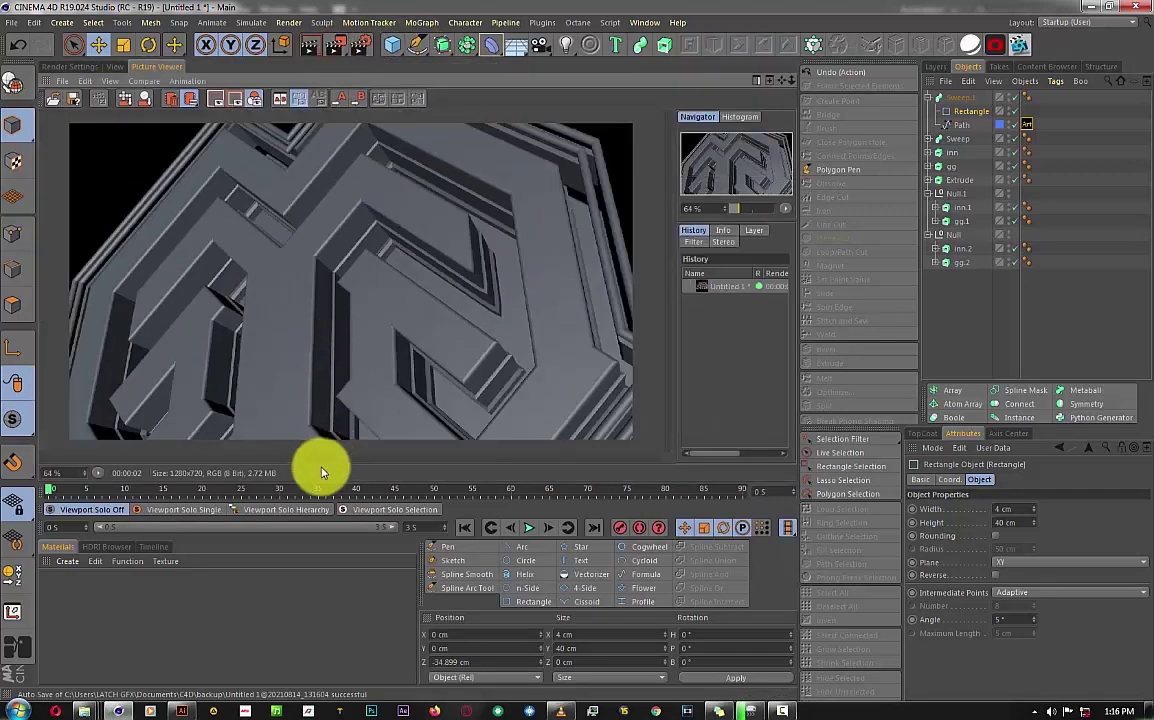
scroll(425, 330, up, 2)
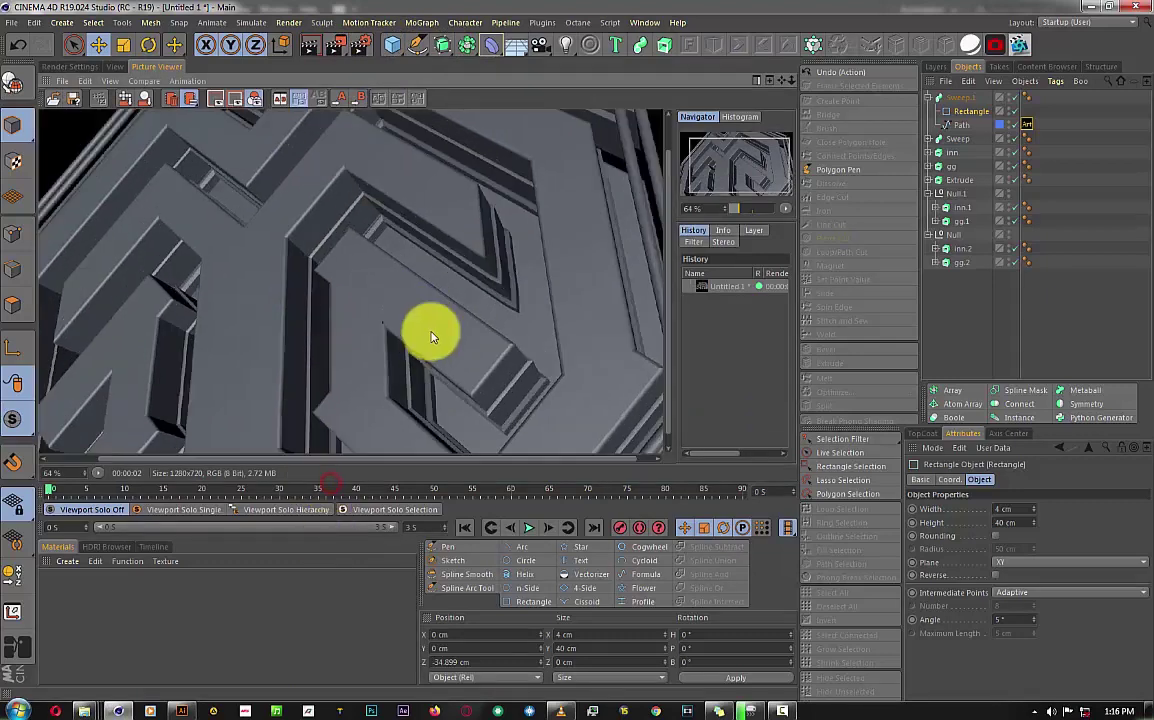
scroll(463, 318, up, 2)
scroll(463, 318, down, 3)
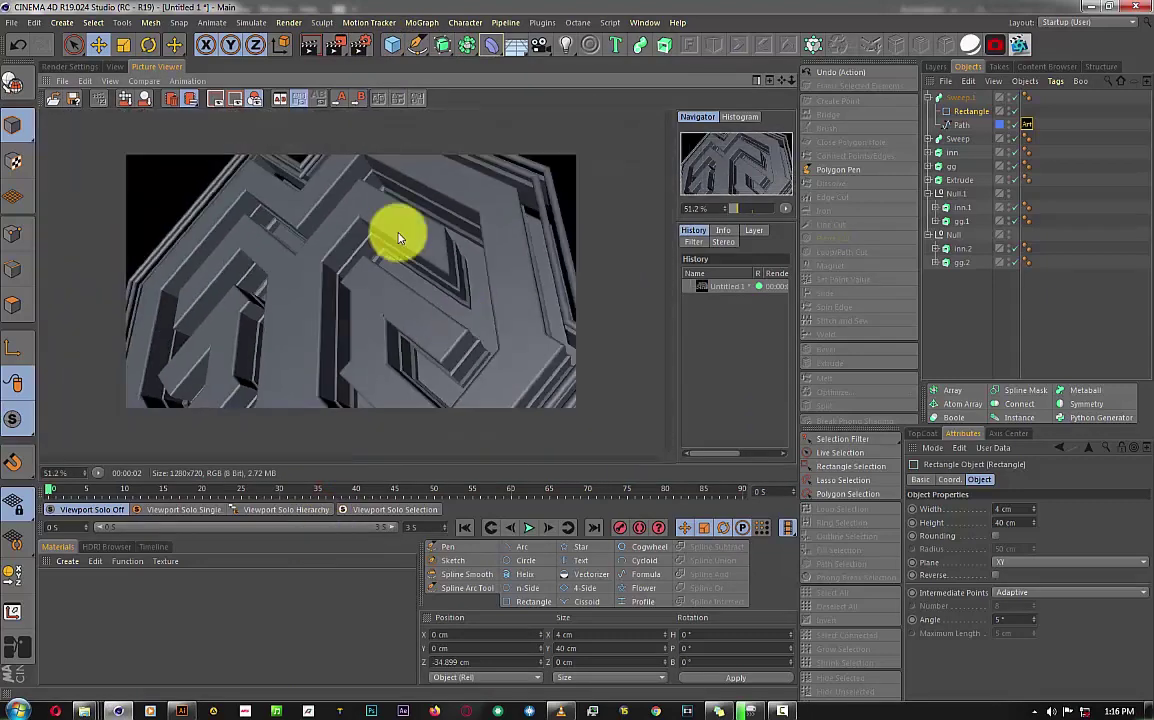
click(117, 66)
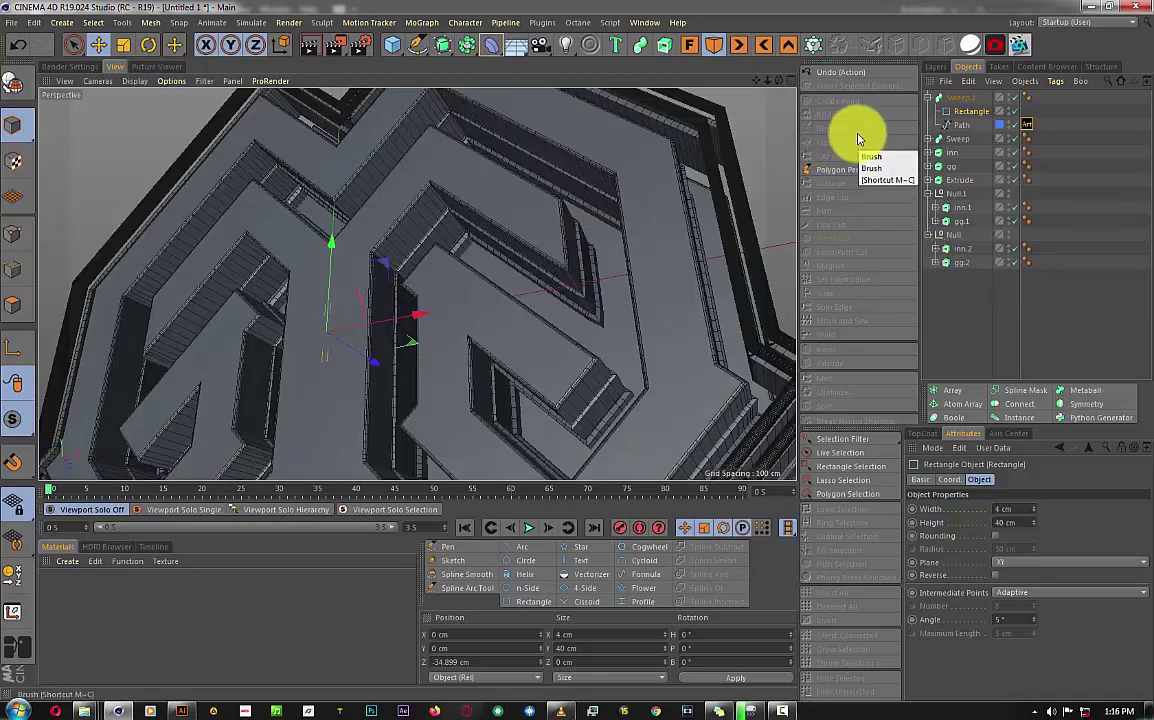
Save the scene as GG.c4d in the TRIALS folder with Ctrl+S.
key(ctrl+s)
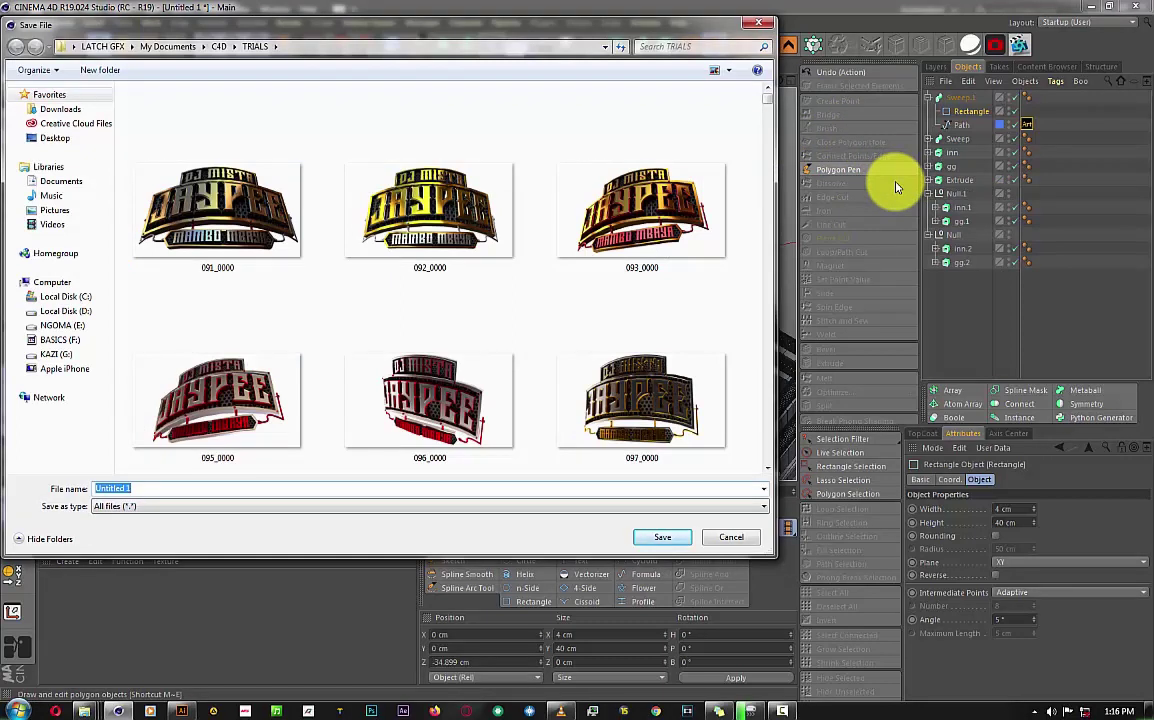
text(G)
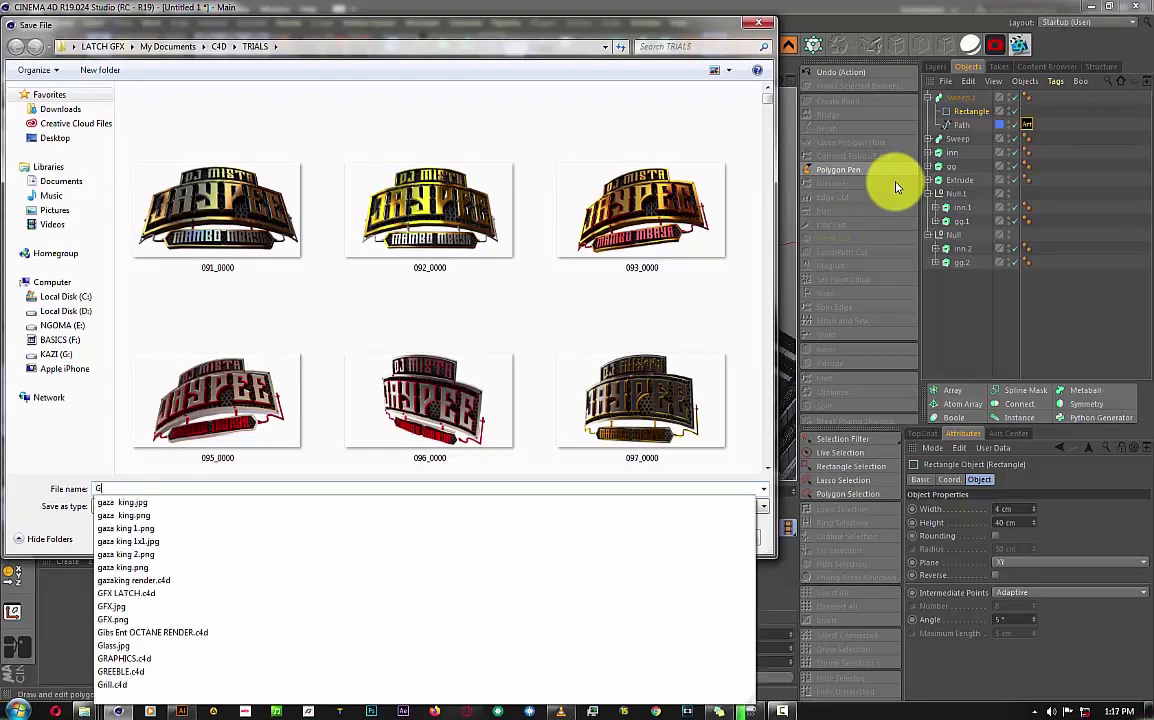
text(G)
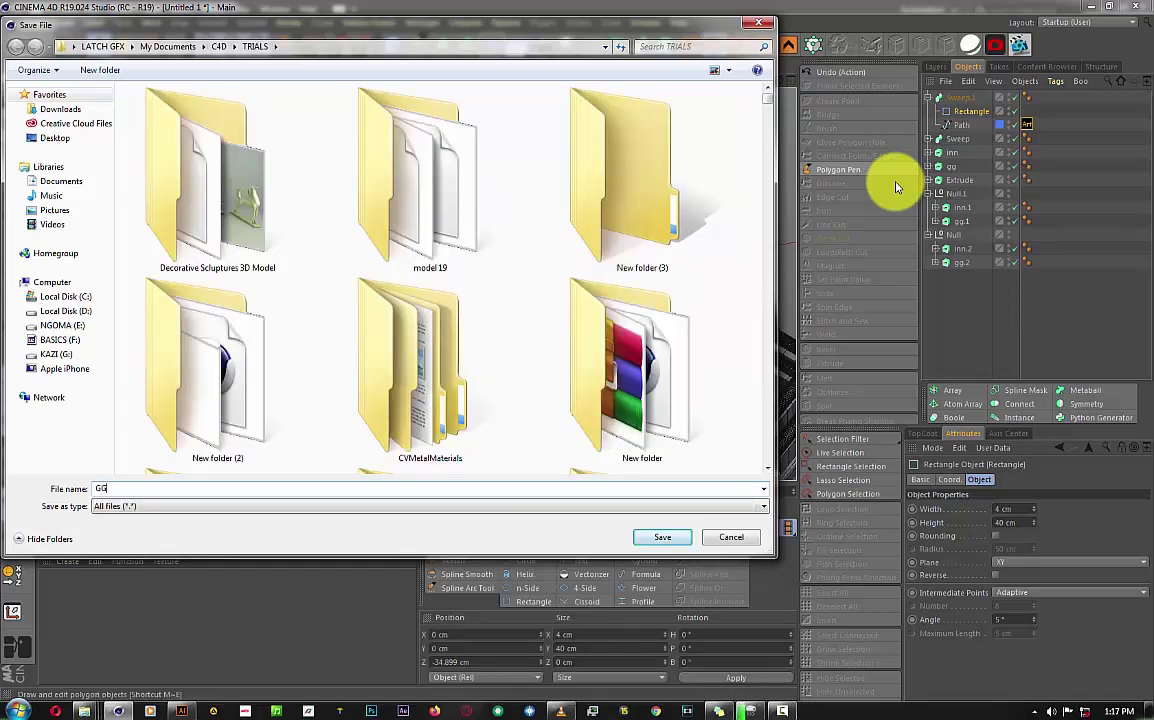
key(Return)
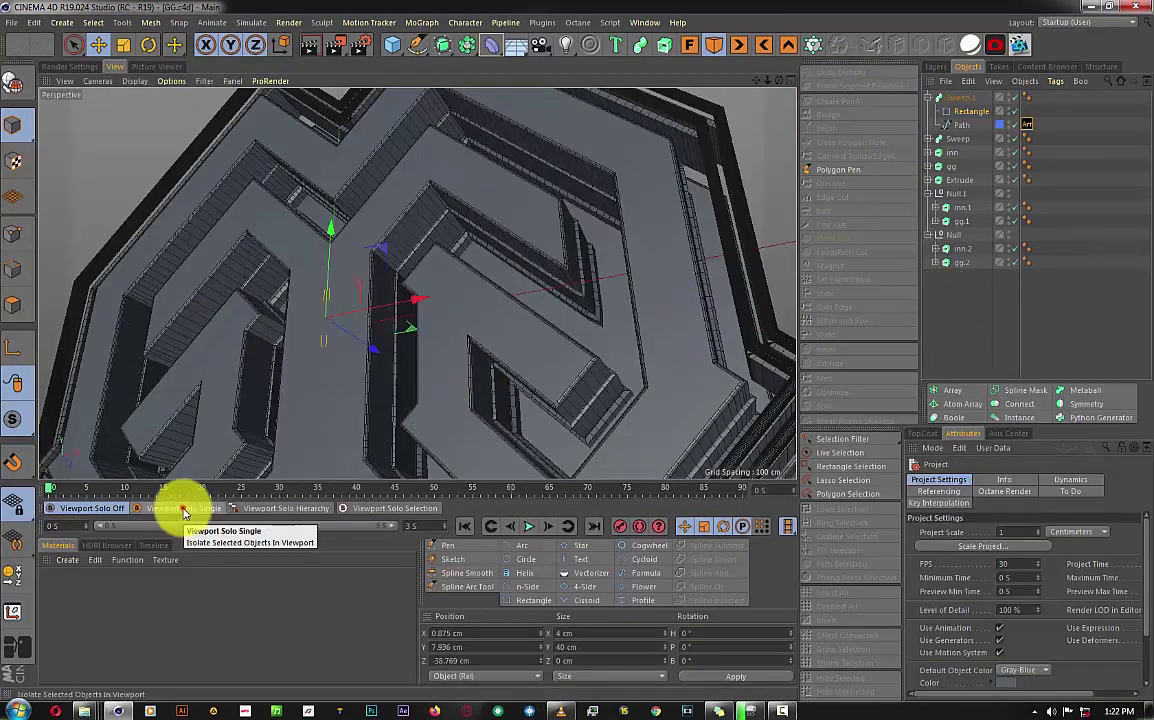
Solo the border Path in Points mode with the sweep hidden, in Front view.
click(183, 508)
click(960, 125)
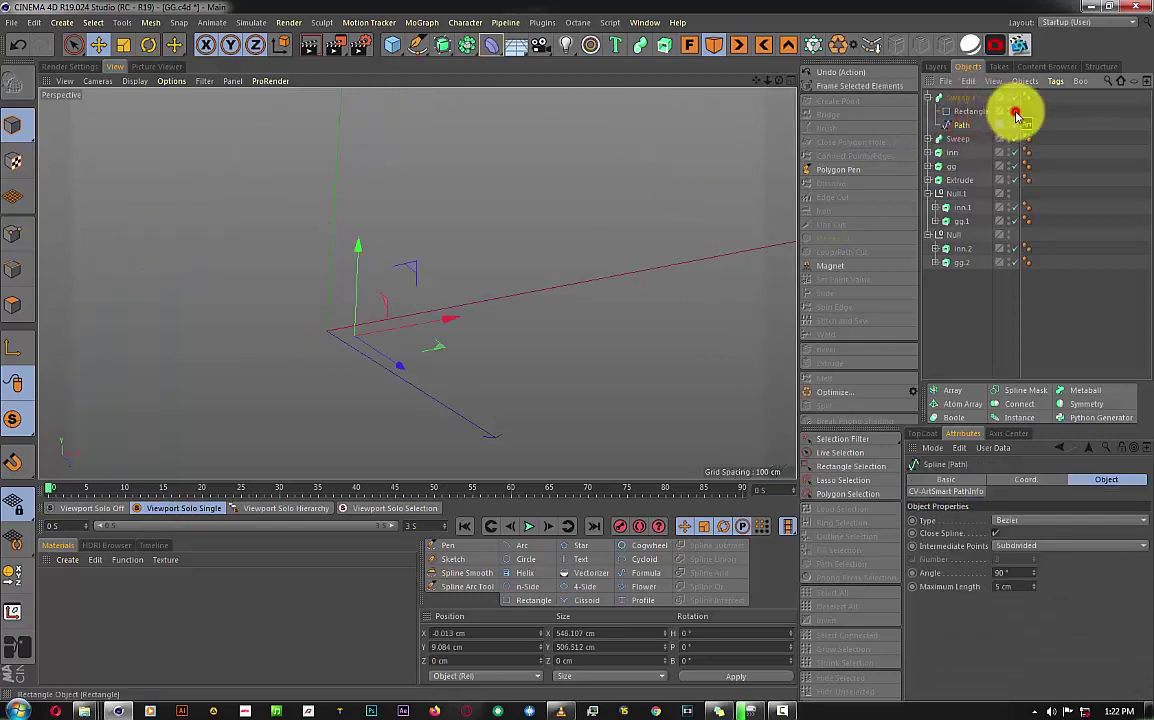
click(15, 235)
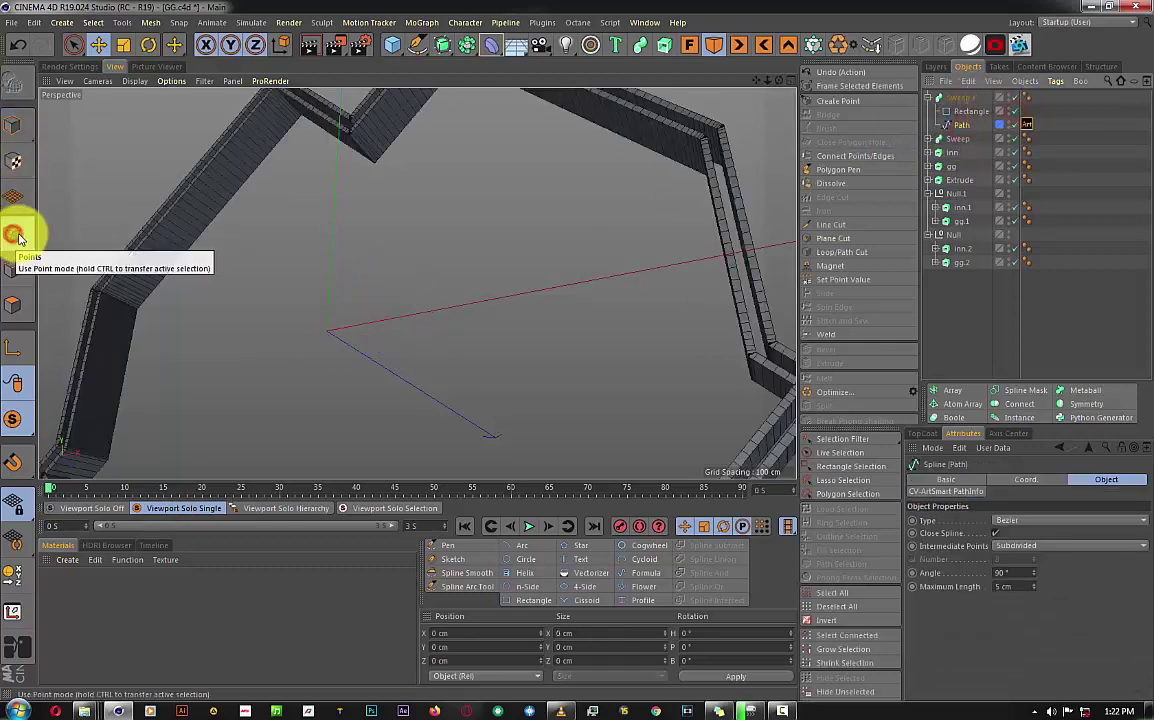
click(82, 508)
click(165, 508)
click(1012, 97)
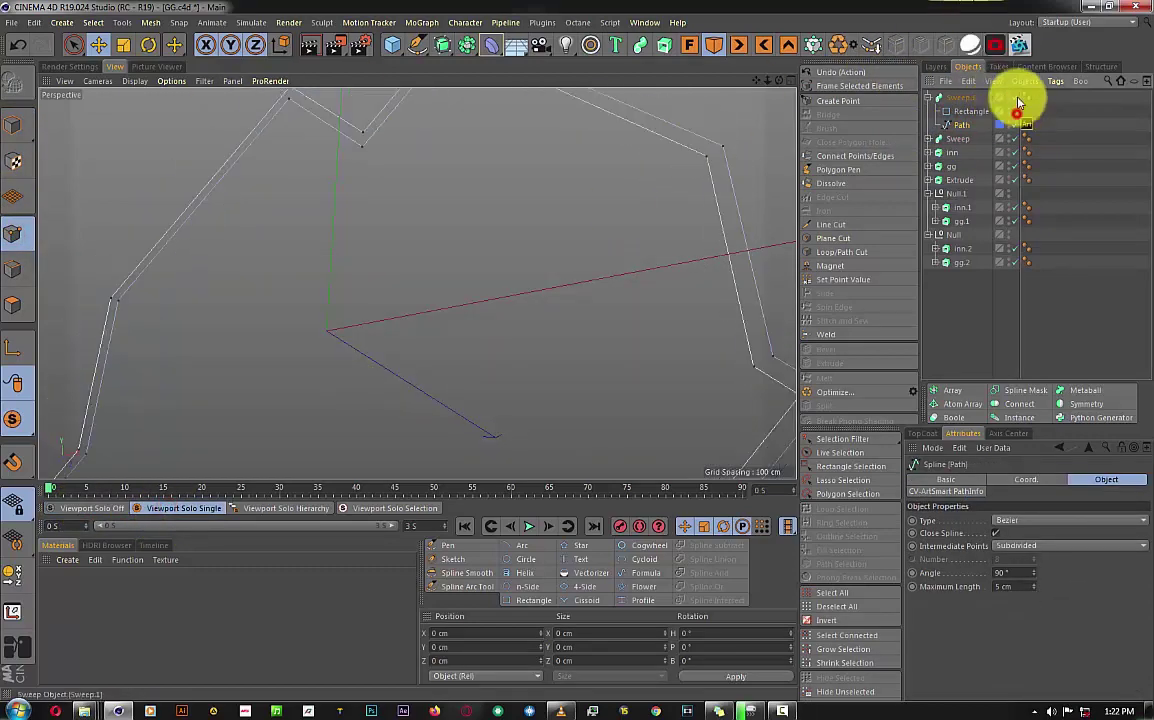
drag(307, 185, 276, 273)
click(697, 50)
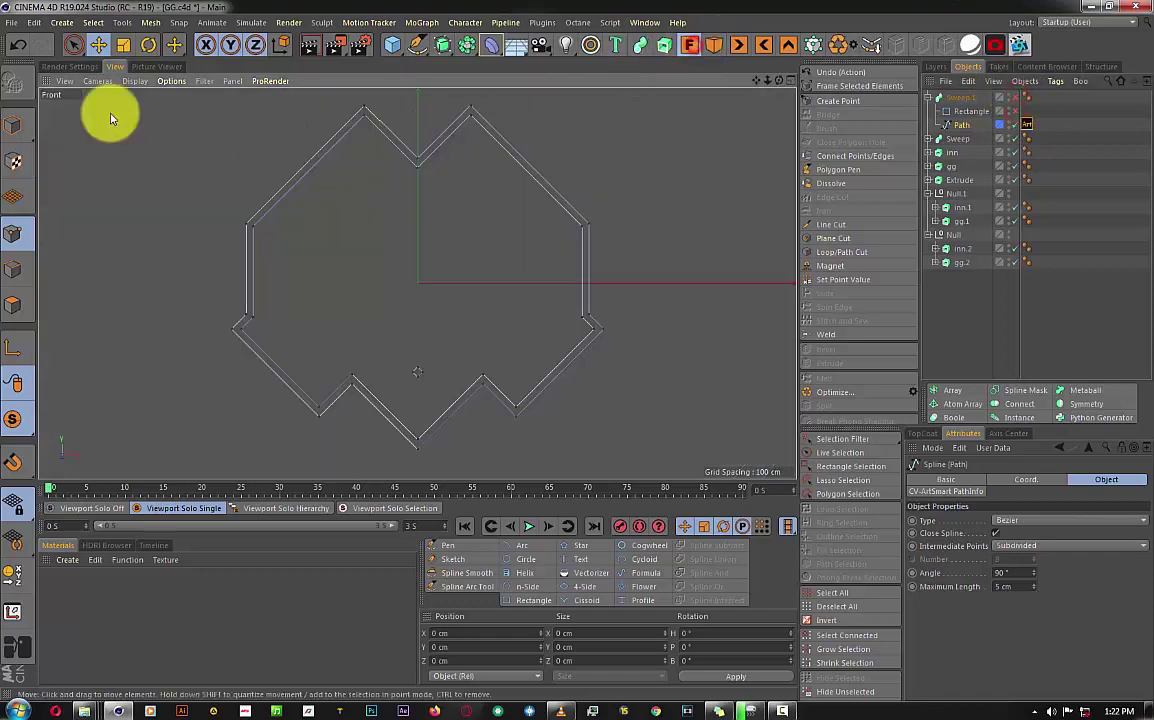
Drag the path's peak, left, bottom and top points onto the monogram outline, then unsolo.
click(365, 119)
drag(365, 140, 420, 178)
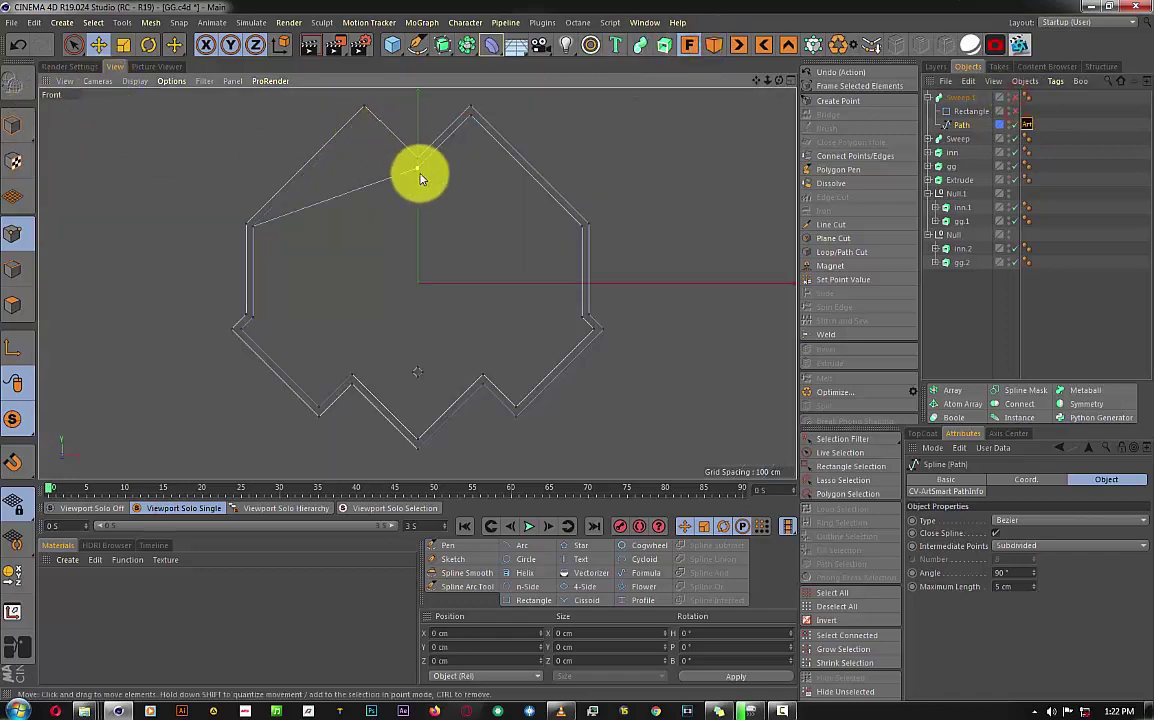
drag(255, 231, 255, 318)
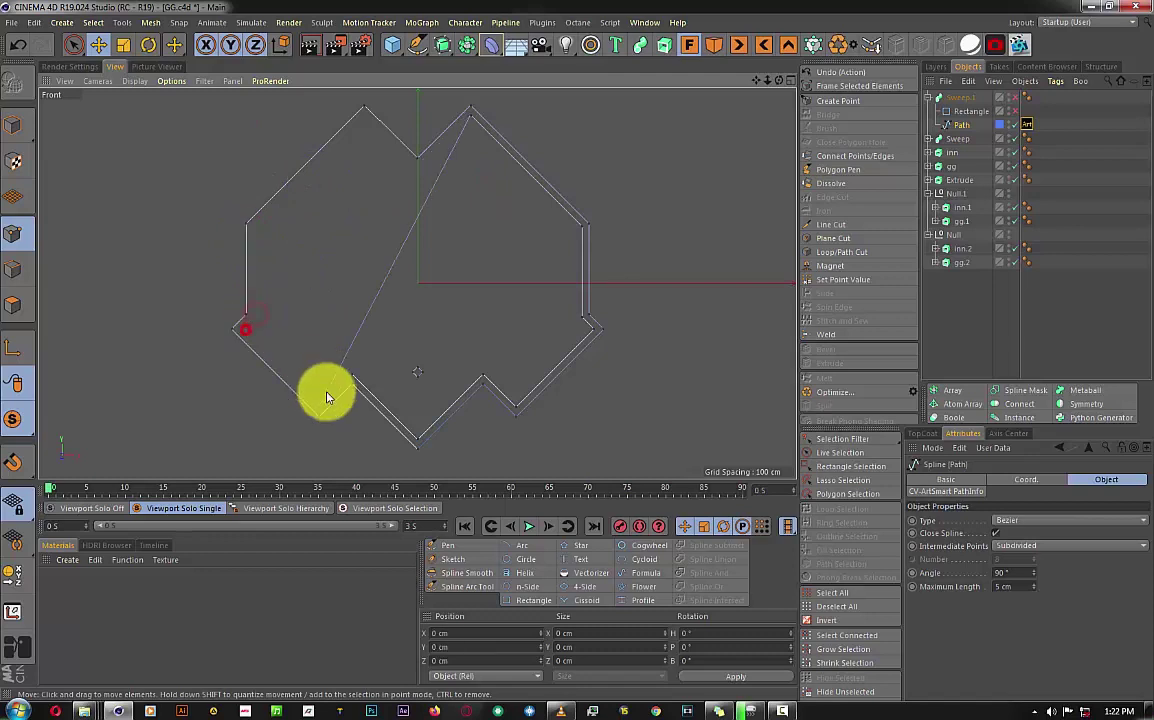
drag(326, 398, 353, 381)
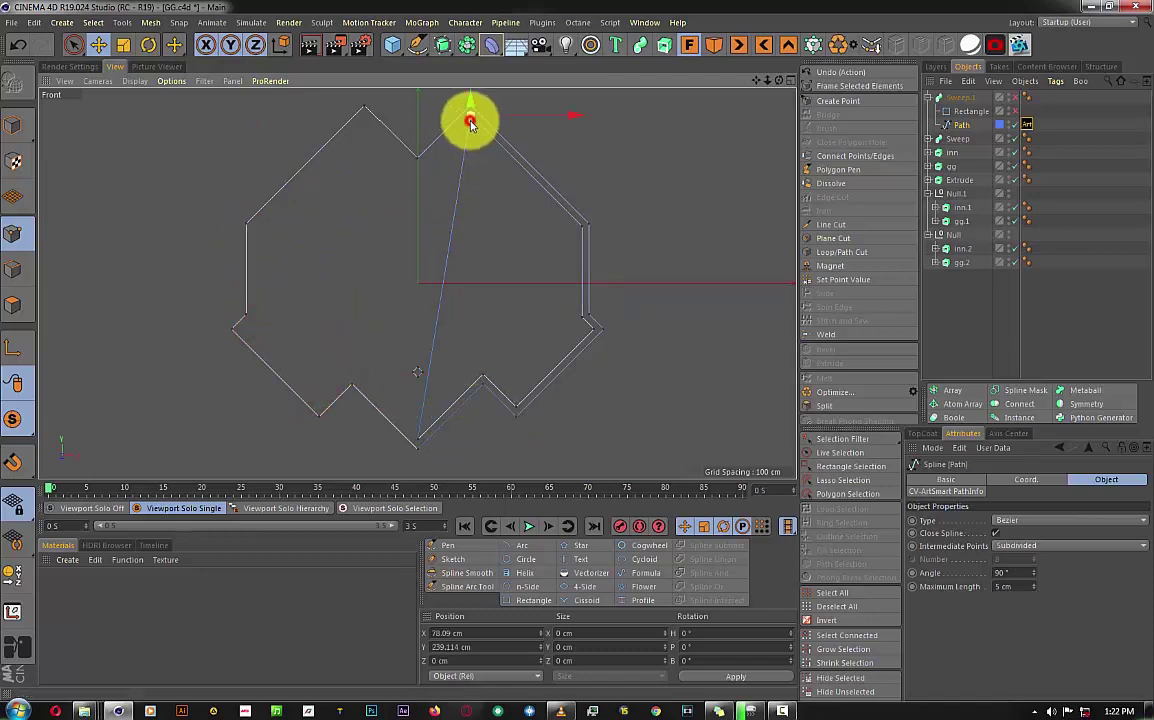
drag(471, 121, 577, 234)
click(517, 410)
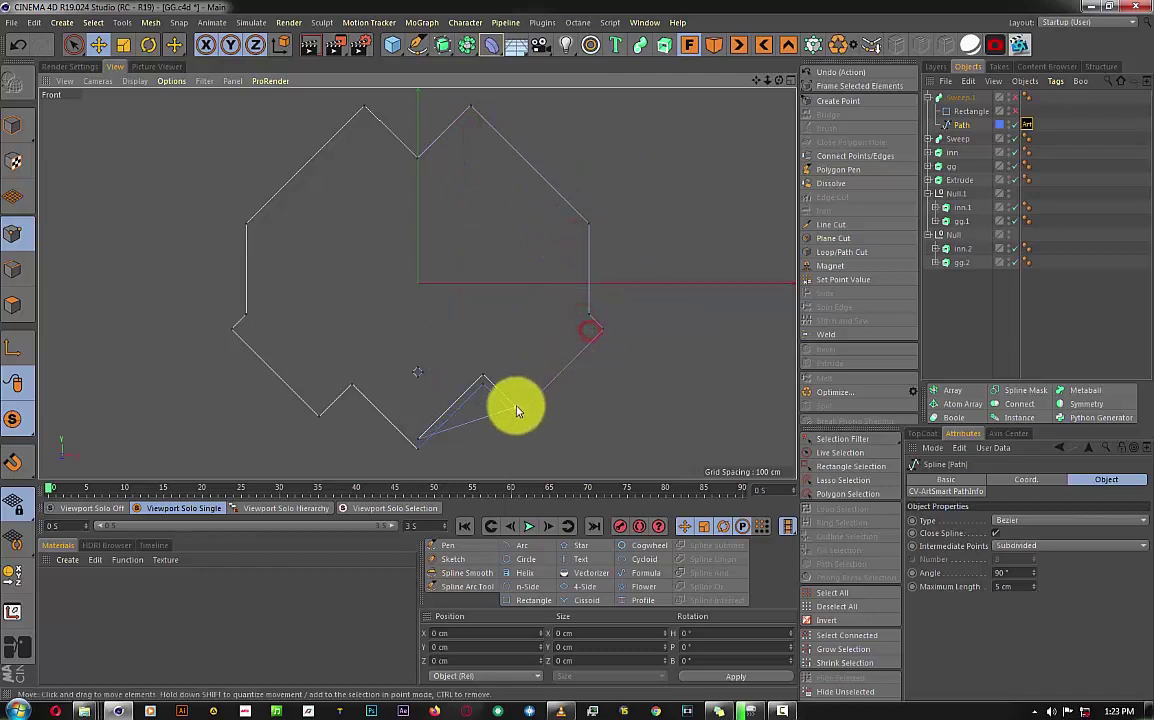
scroll(421, 362, up, 5)
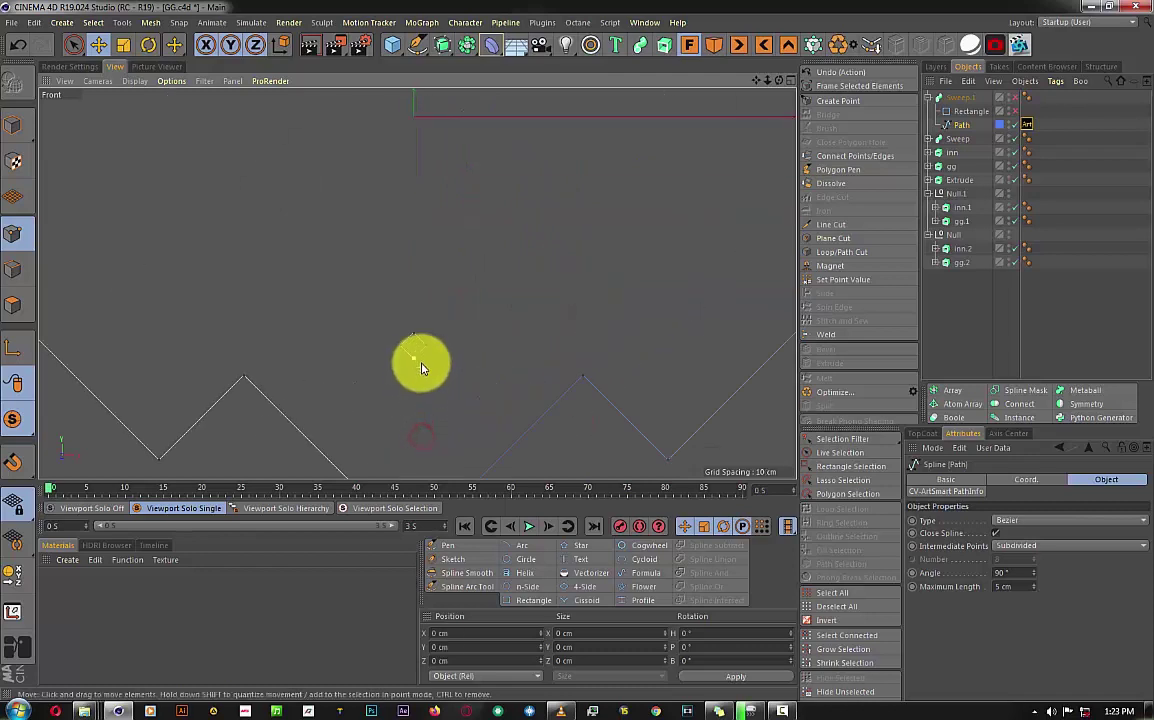
scroll(421, 362, down, 6)
click(412, 358)
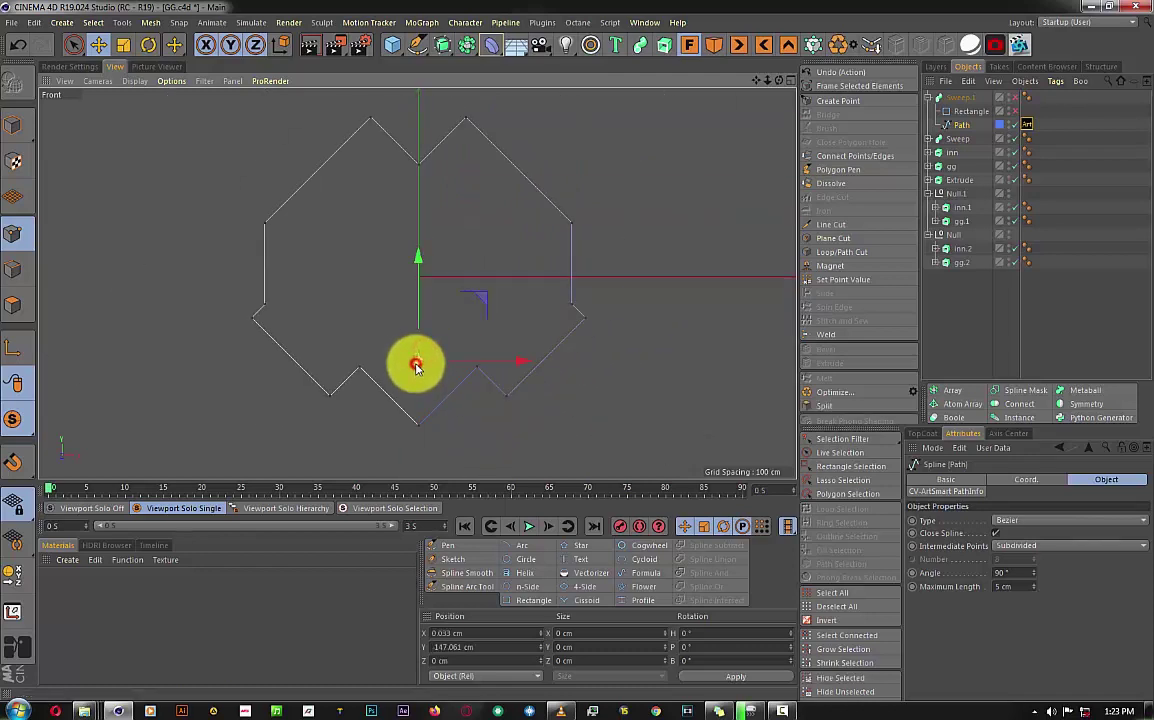
click(113, 508)
Return to Model mode and a near-frontal Perspective view framing the whole logo.
click(58, 146)
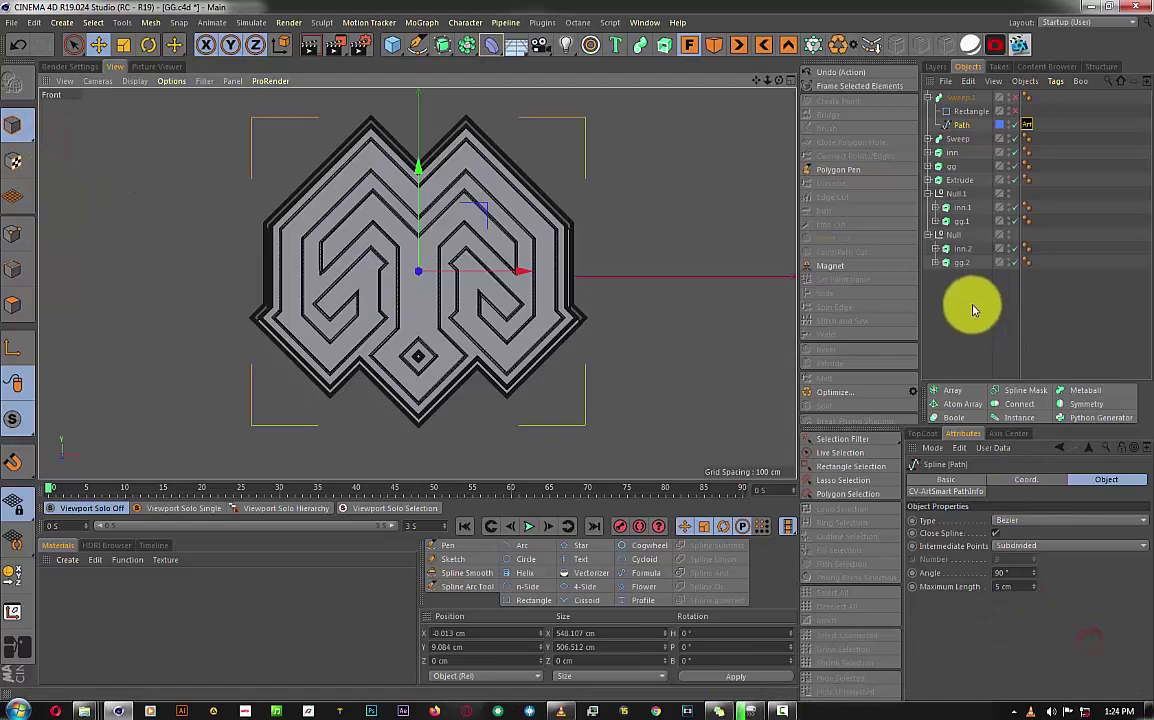
click(713, 46)
scroll(569, 237, up, 3)
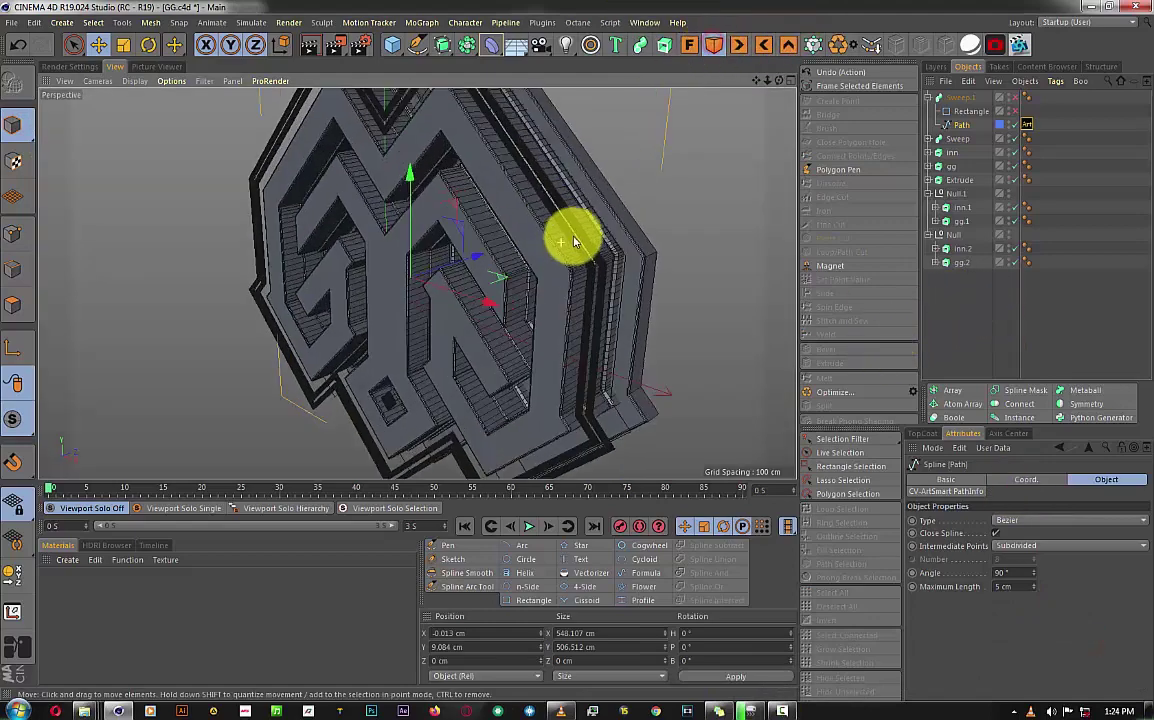
scroll(631, 240, up, 3)
scroll(695, 227, up, 3)
scroll(682, 218, up, 3)
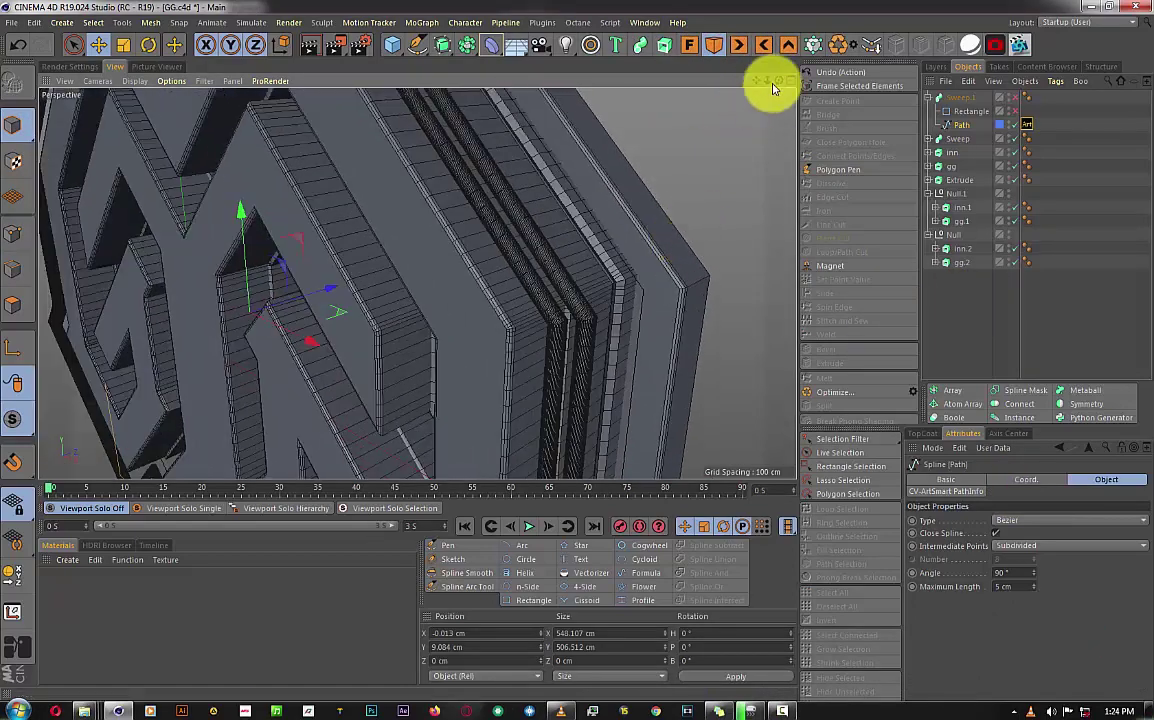
drag(772, 88, 578, 350)
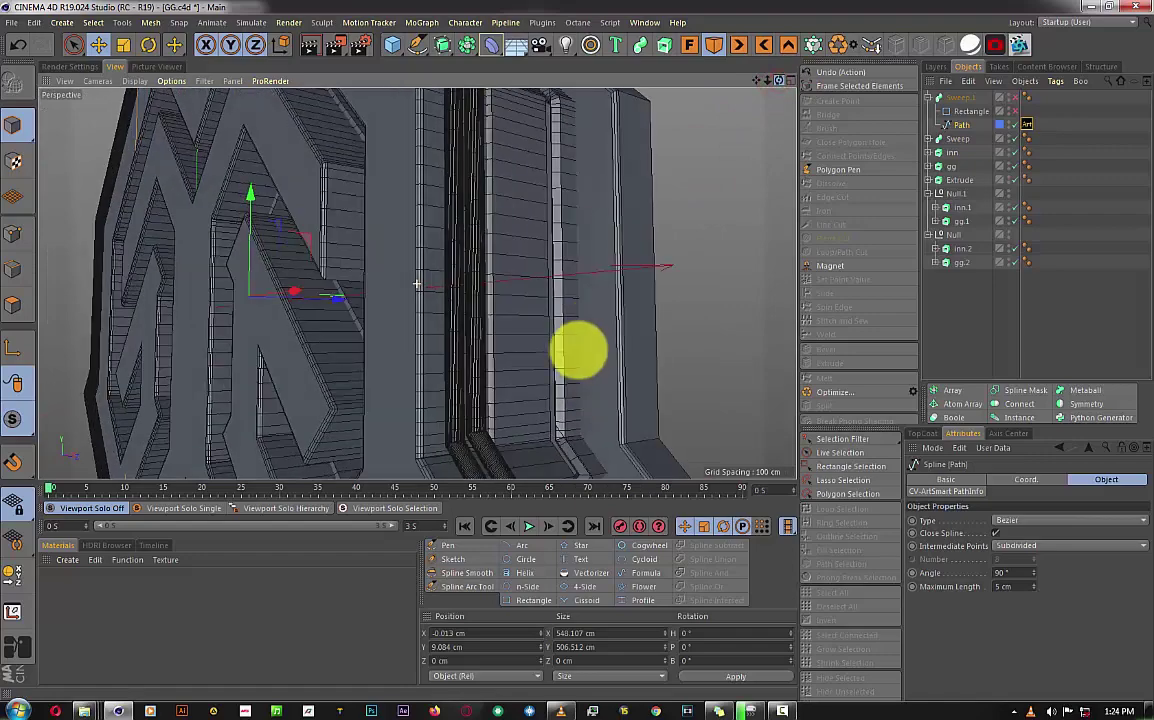
click(1015, 97)
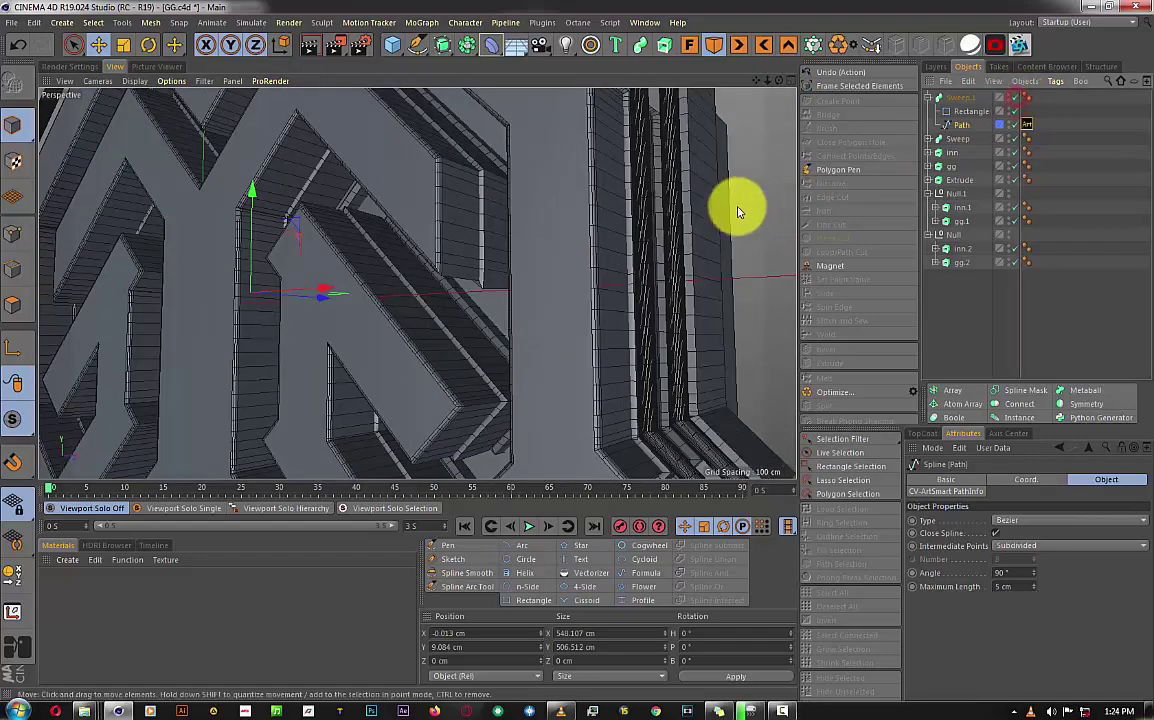
click(812, 86)
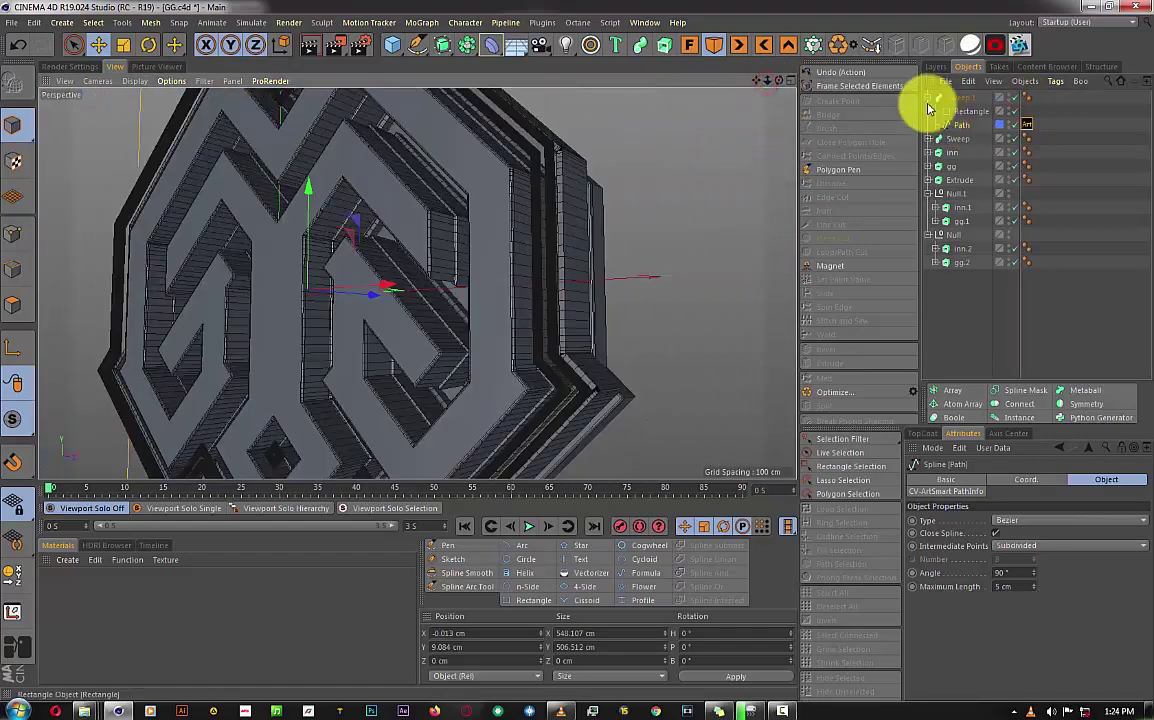
click(927, 97)
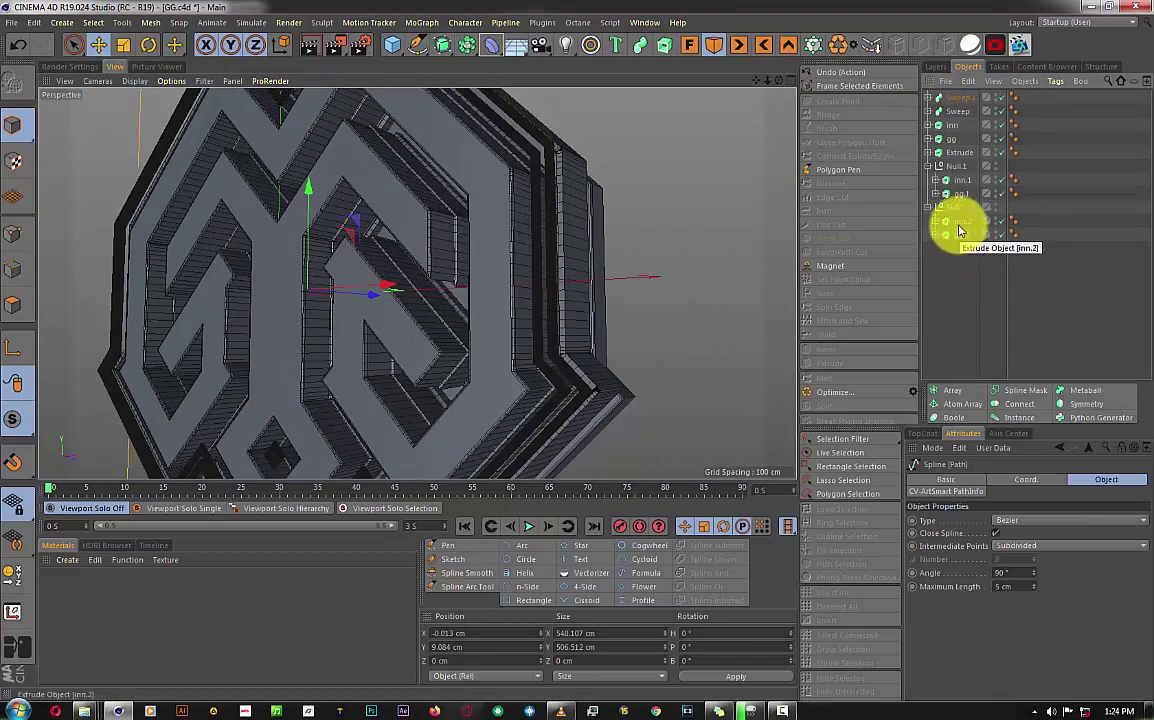
Switch the viewport display to plain Gouraud Shading without lines.
click(135, 81)
click(134, 97)
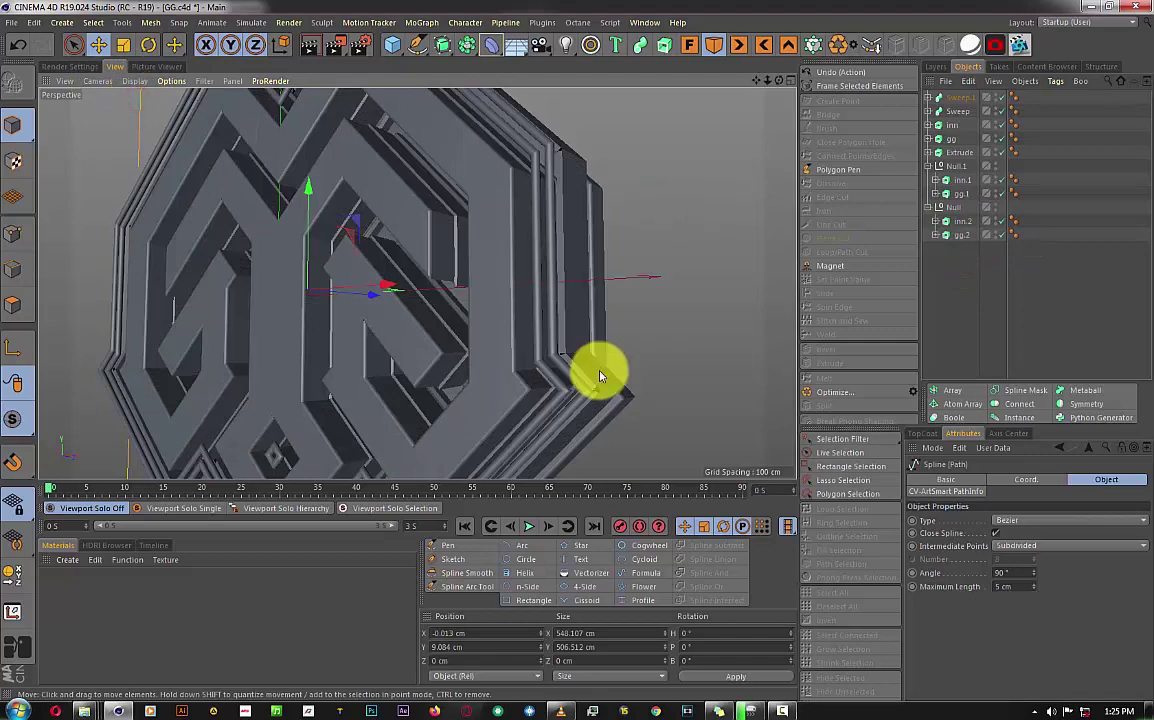
scroll(600, 376, up, 5)
scroll(605, 386, up, 3)
Select Sweep.1's Path spline and set its interpolation Angle to 86°.
click(948, 98)
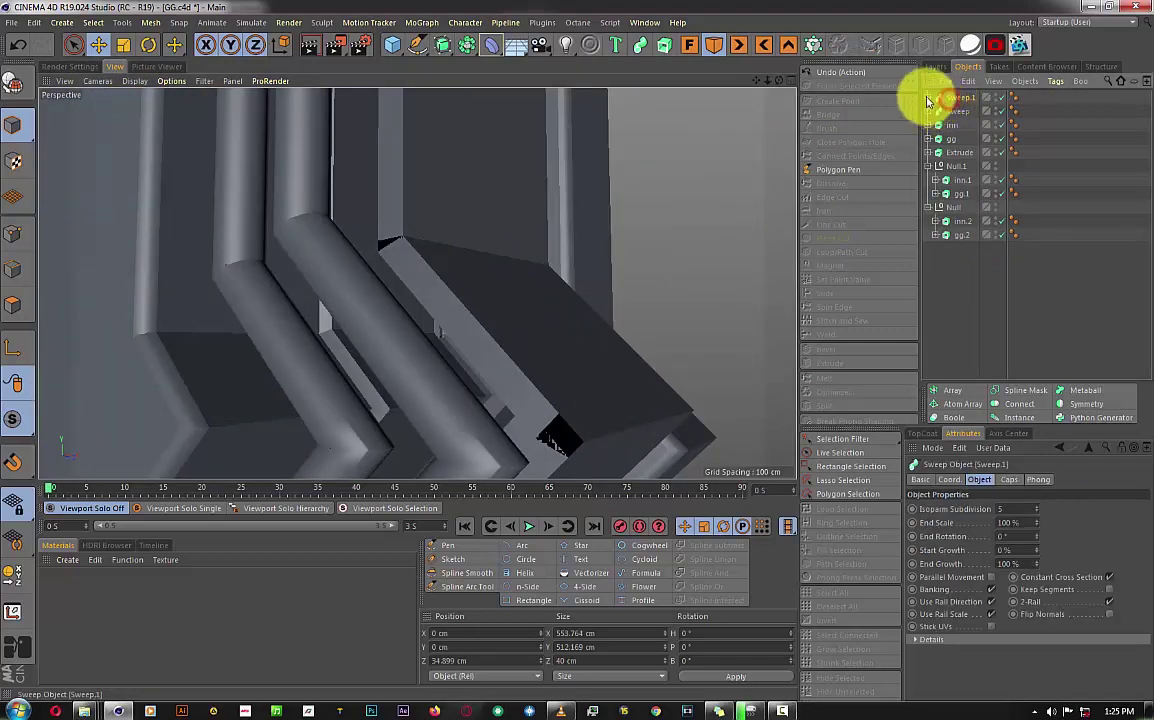
click(928, 99)
click(961, 113)
click(961, 124)
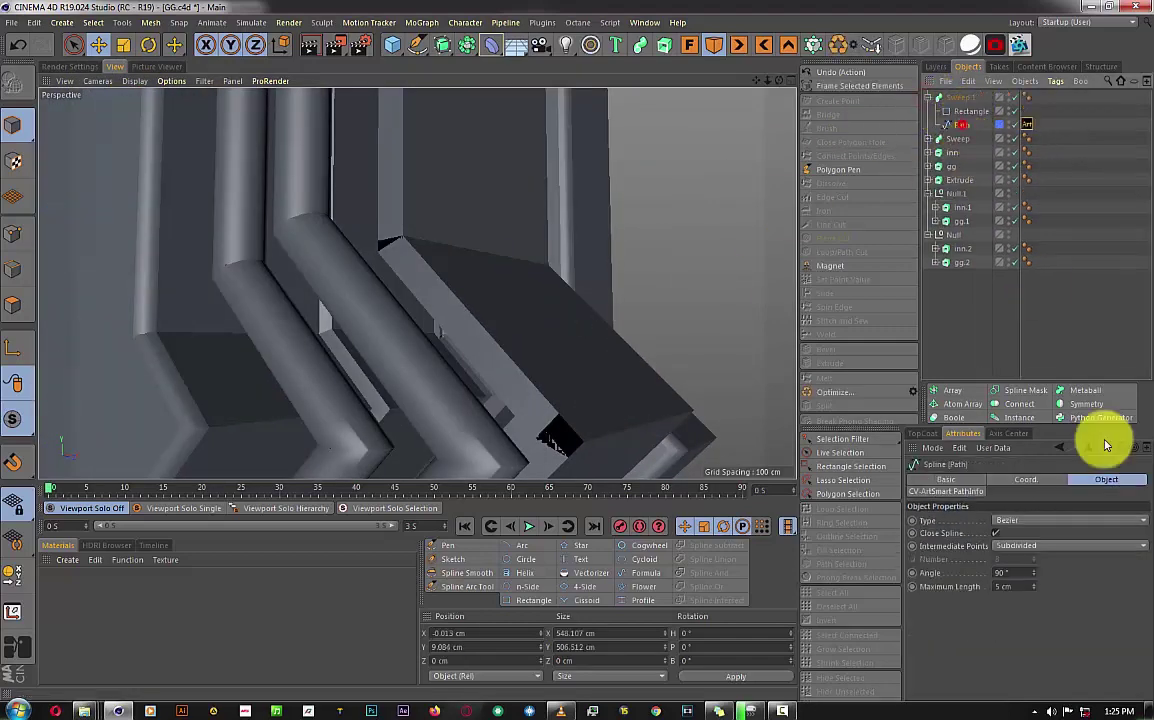
click(1025, 571)
text(86)
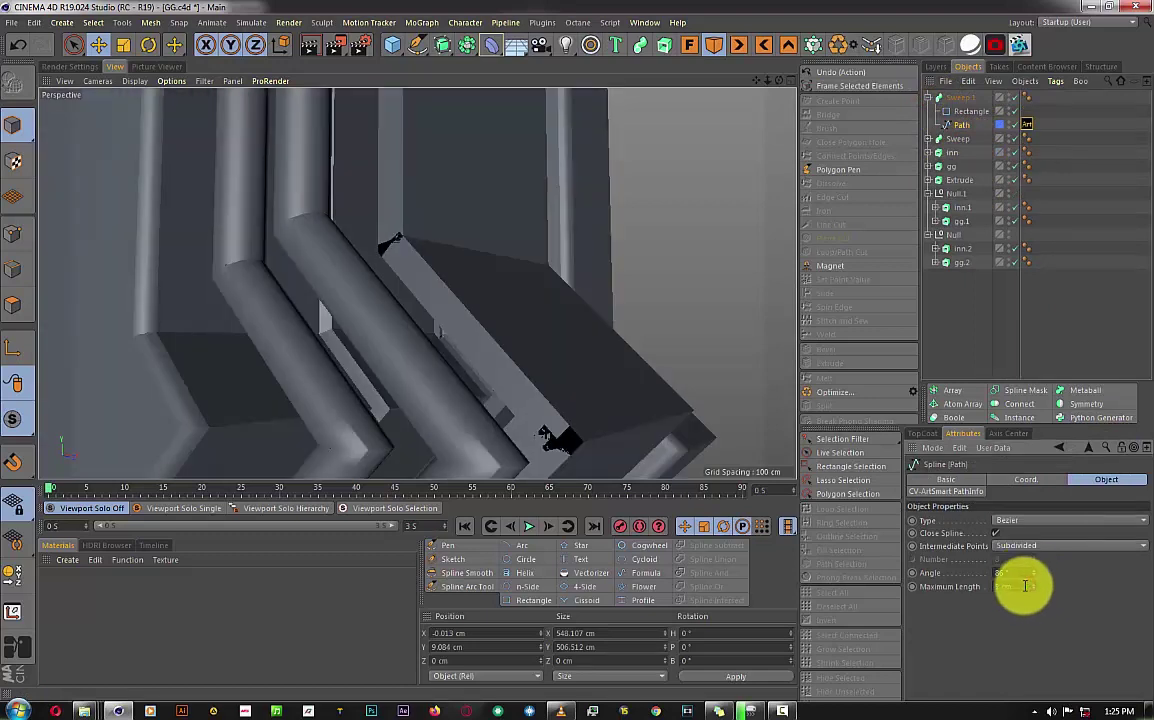
click(558, 711)
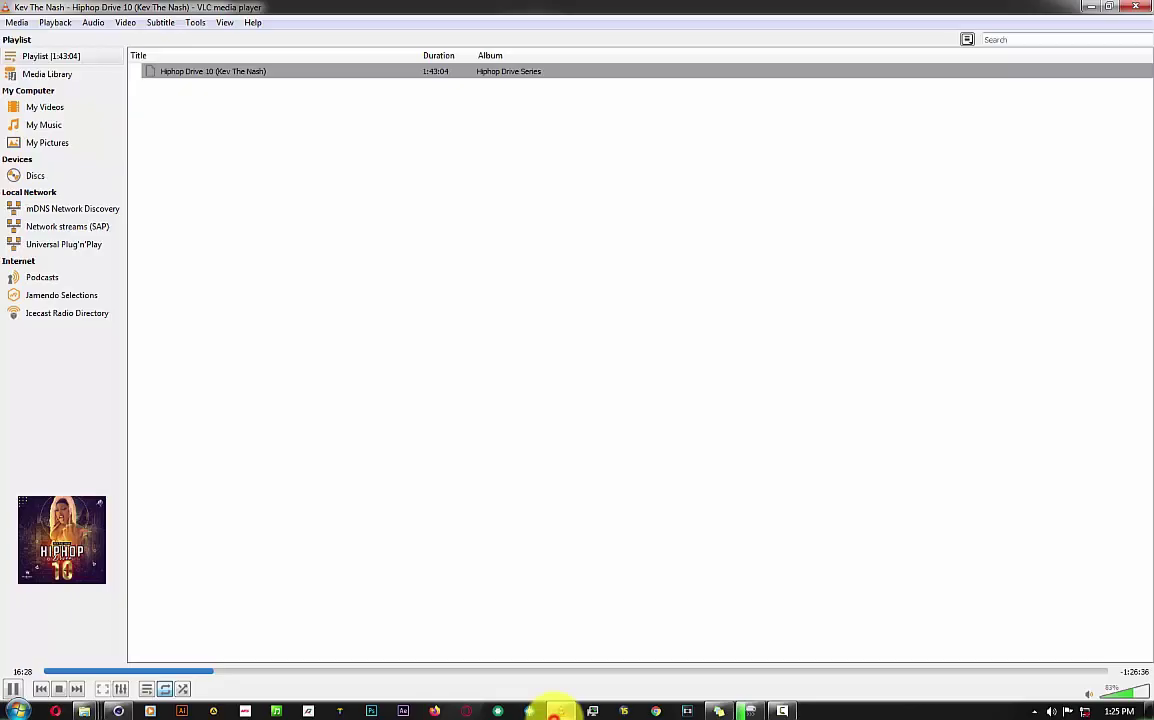
click(118, 711)
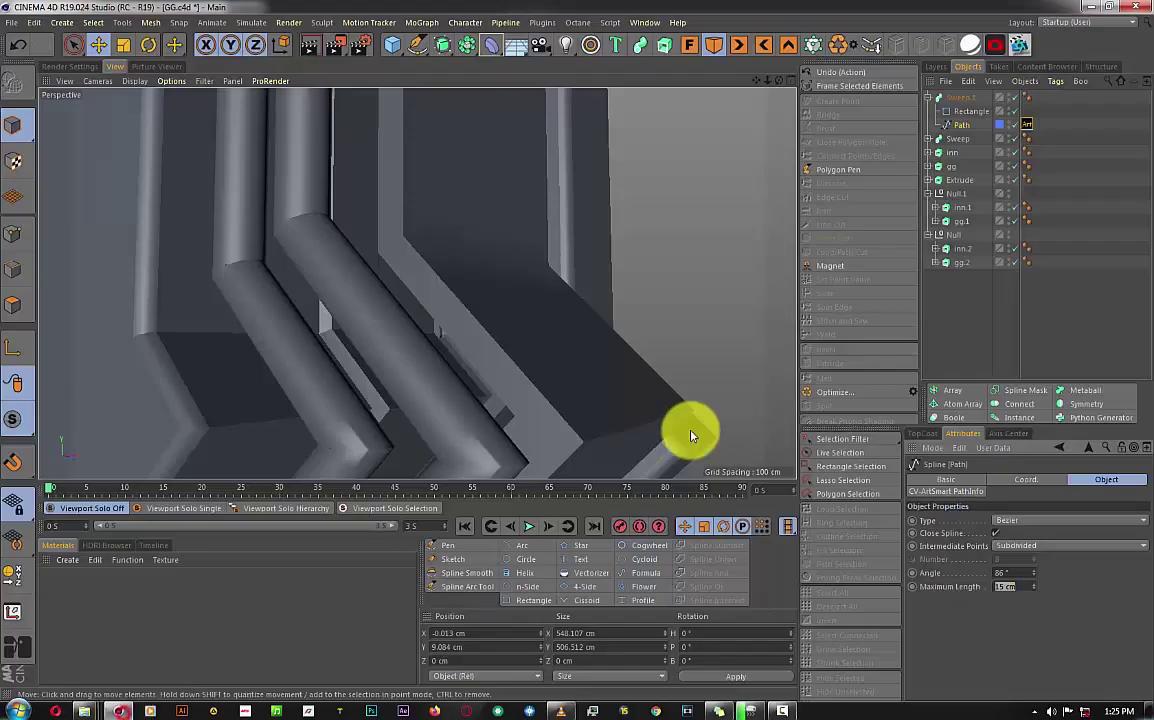
drag(572, 347, 578, 342)
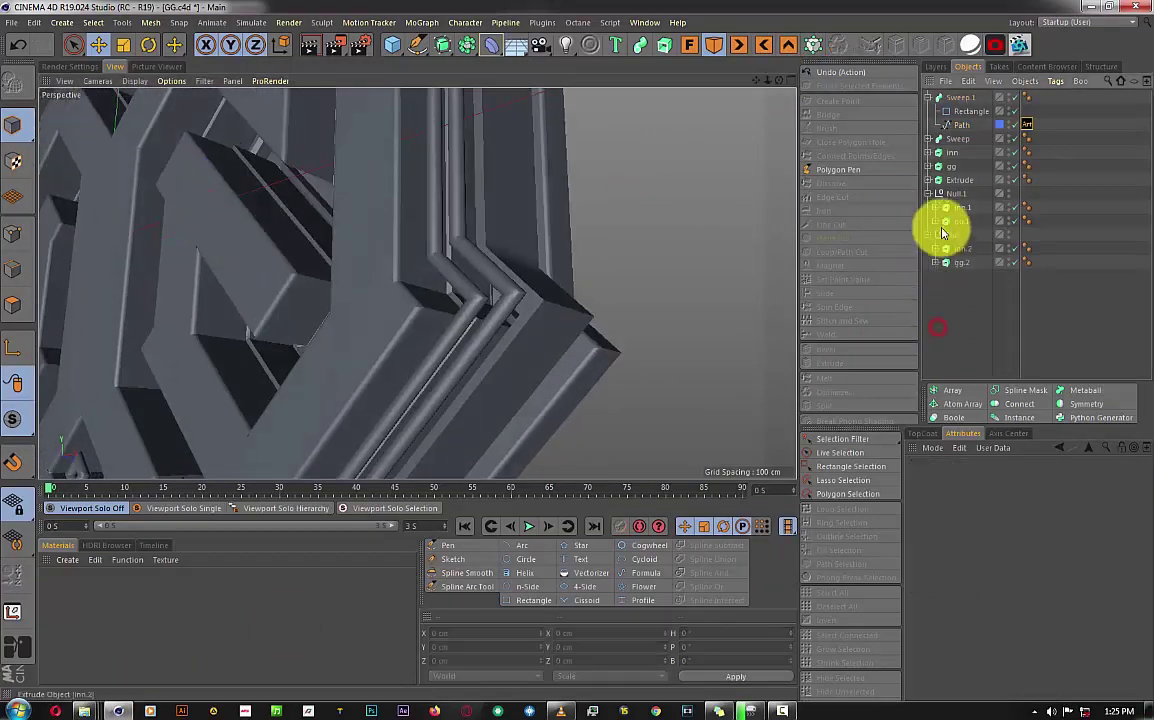
Group Sweep.1 under Null.2 and add a Bevel deformer with Use Angle enabled.
click(940, 97)
click(928, 97)
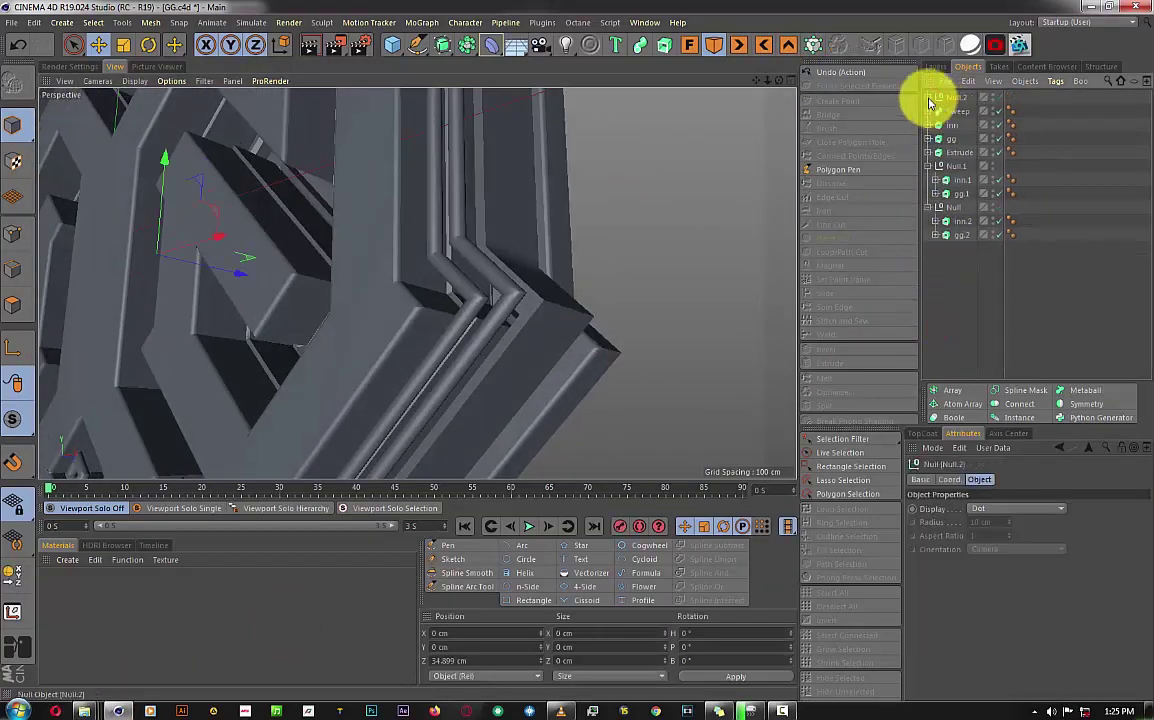
key(alt+g)
drag(491, 44, 626, 232)
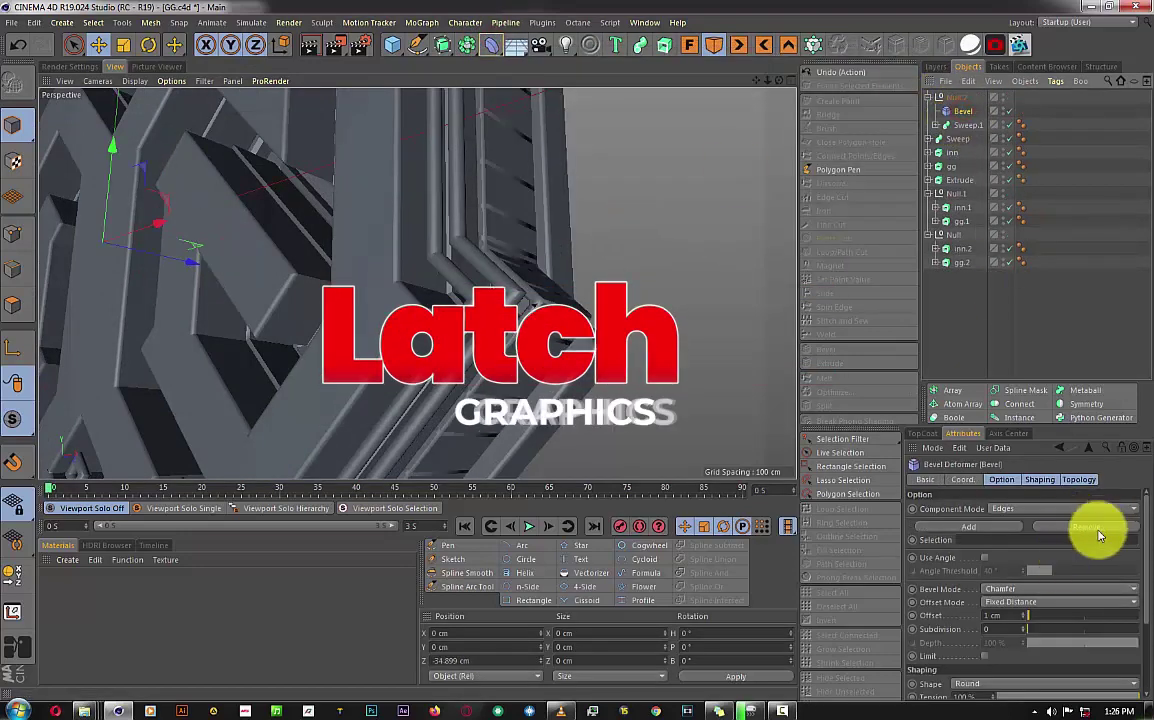
click(984, 557)
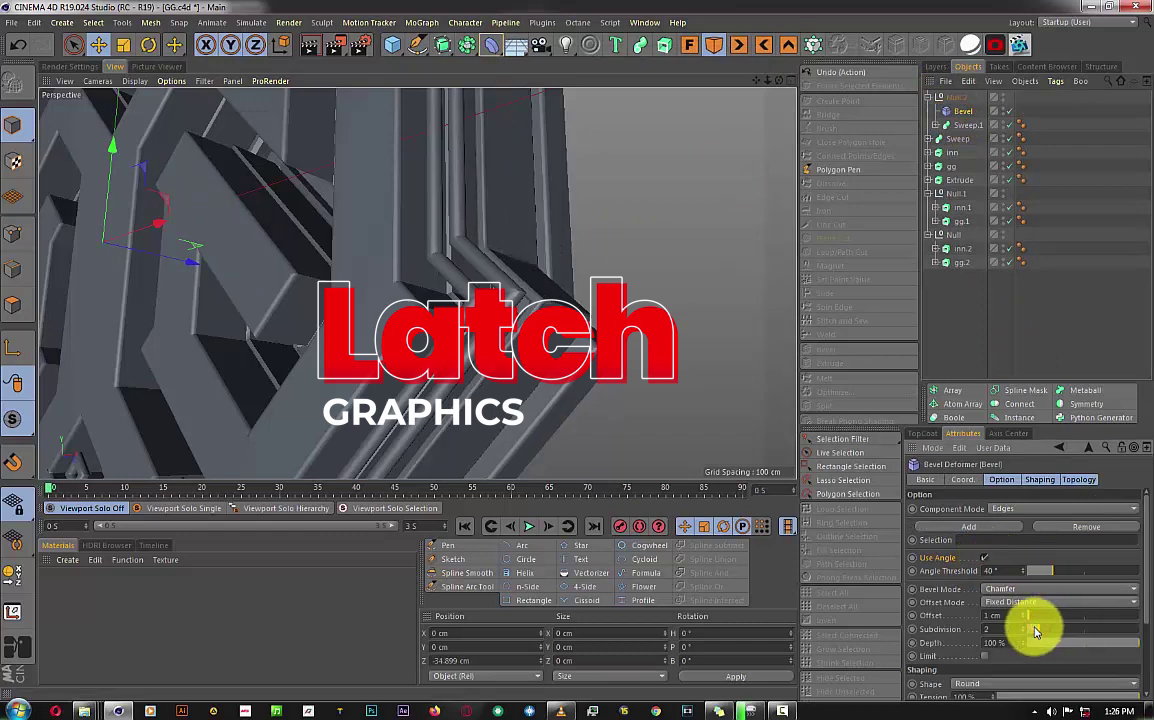
click(937, 306)
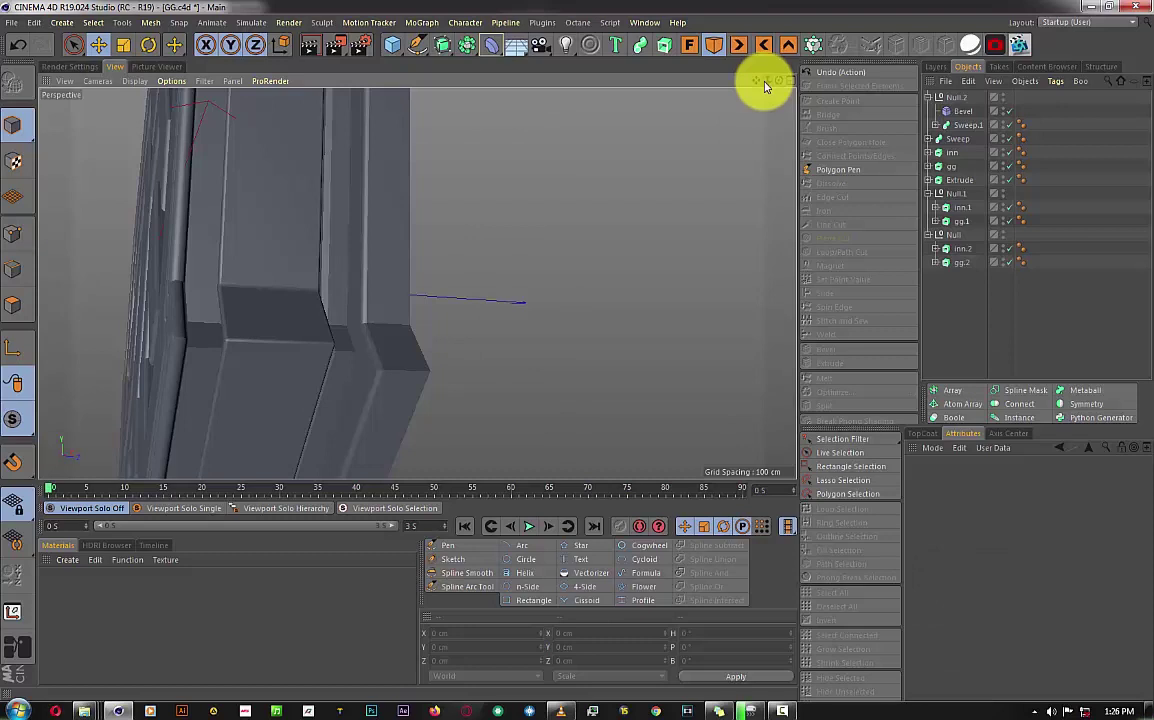
drag(765, 87, 572, 343)
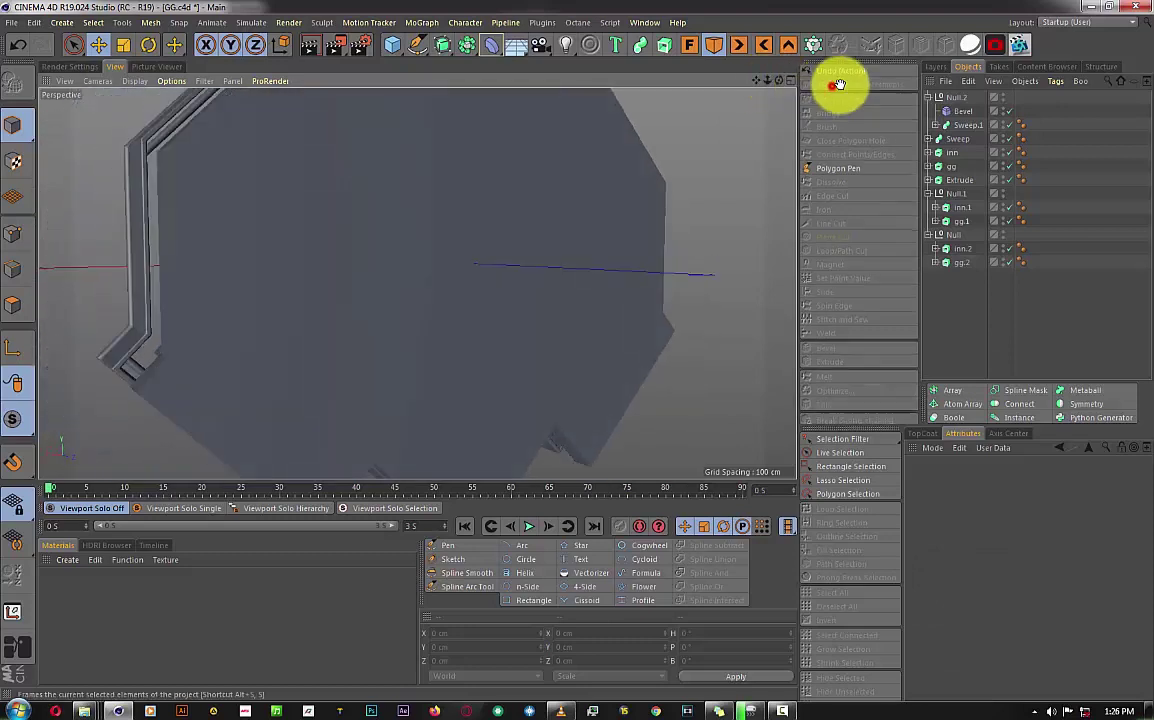
click(785, 45)
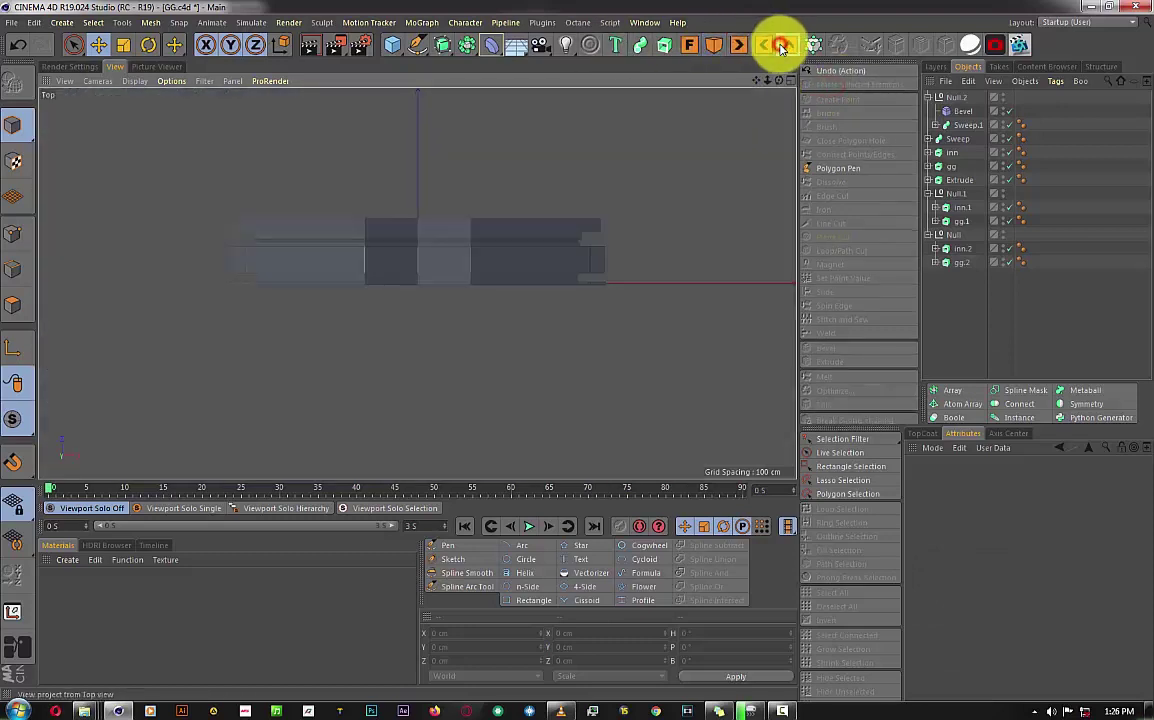
click(766, 47)
click(740, 45)
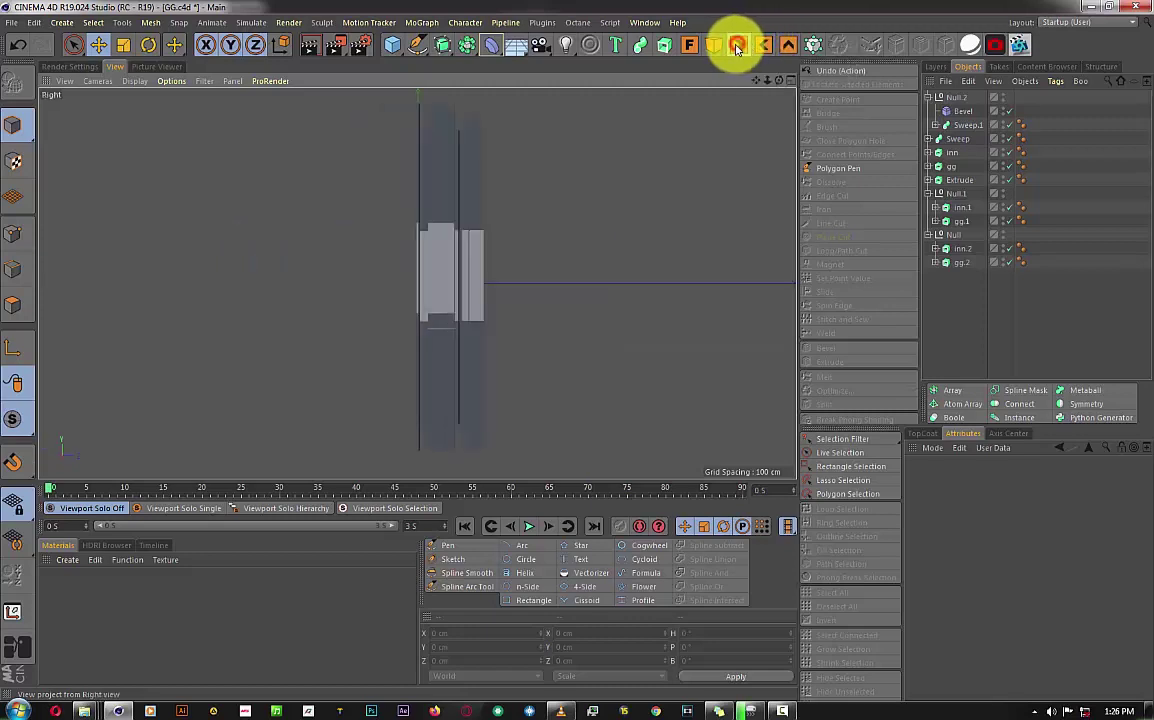
click(714, 45)
click(789, 45)
scroll(425, 222, up, 3)
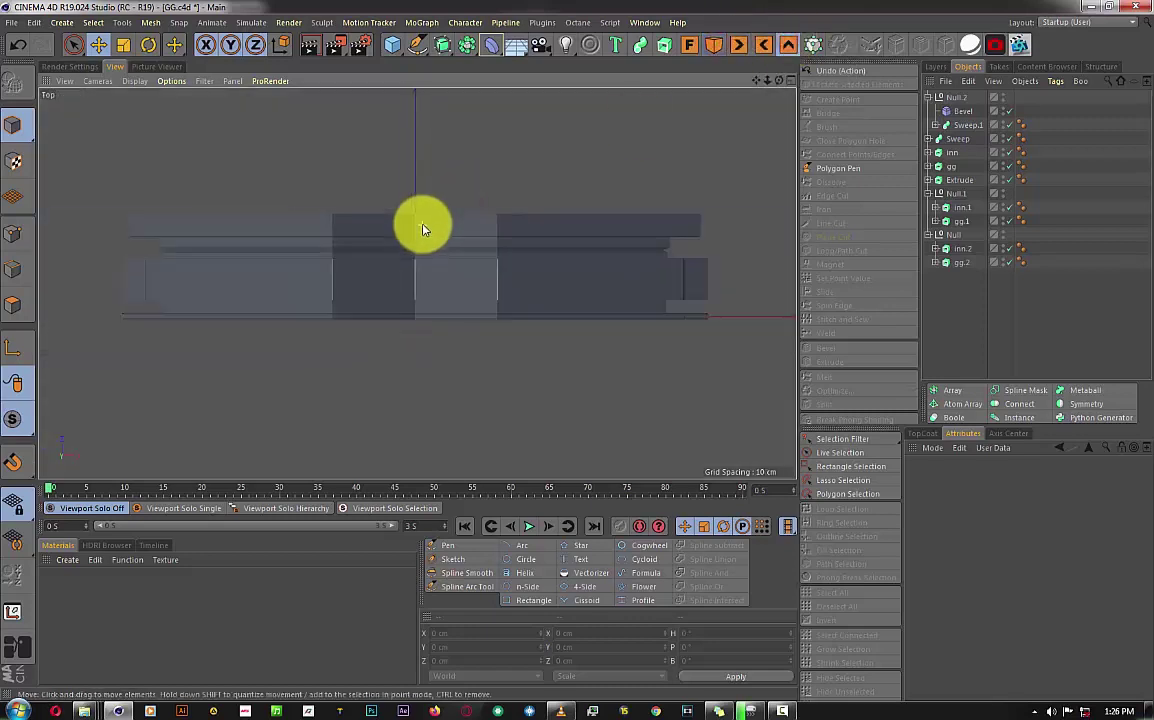
click(690, 45)
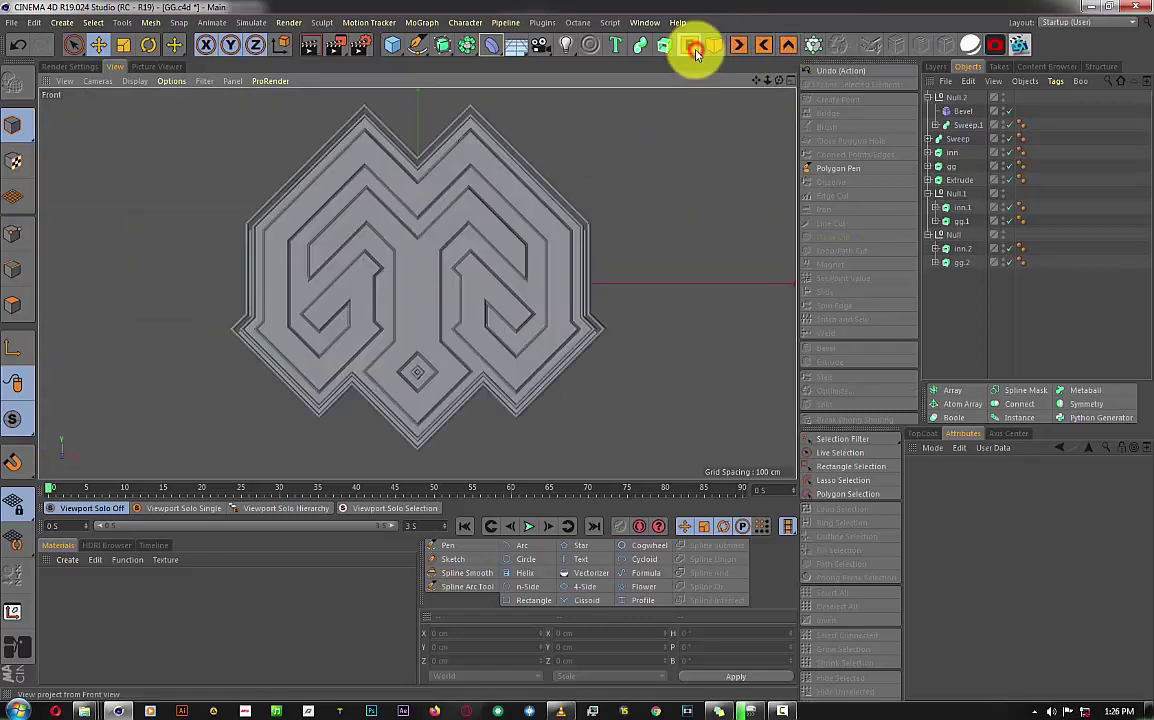
scroll(425, 258, up, 2)
scroll(430, 264, up, 2)
scroll(430, 264, down, 1)
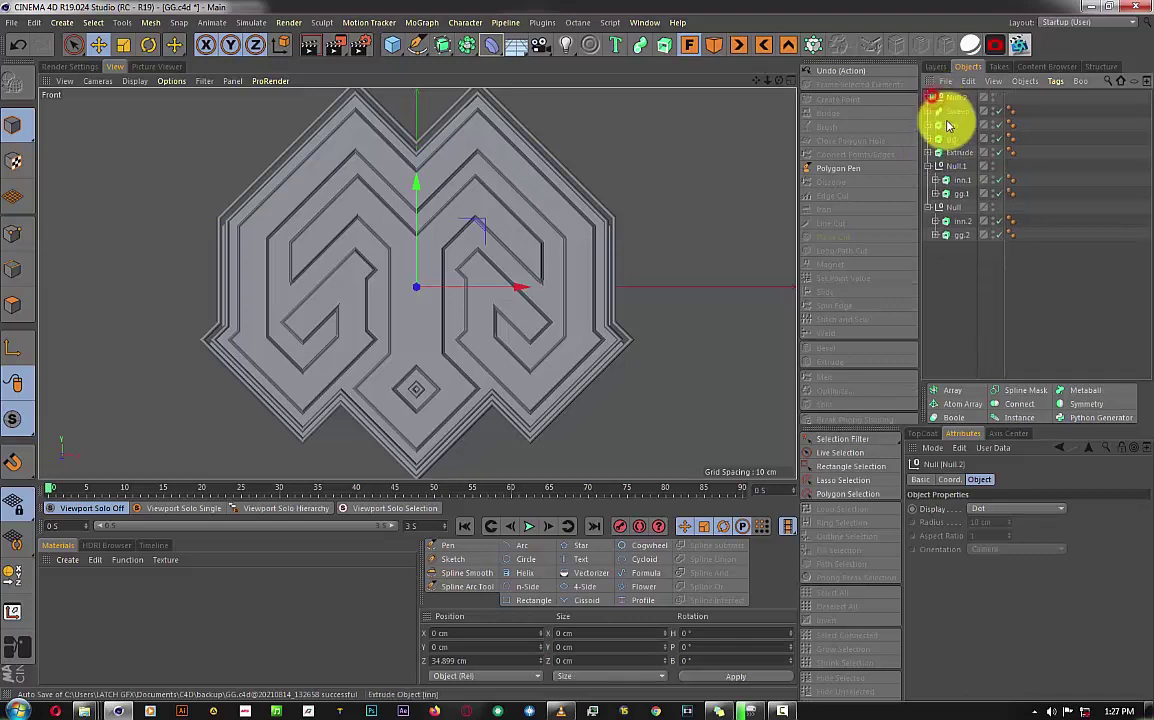
click(953, 150)
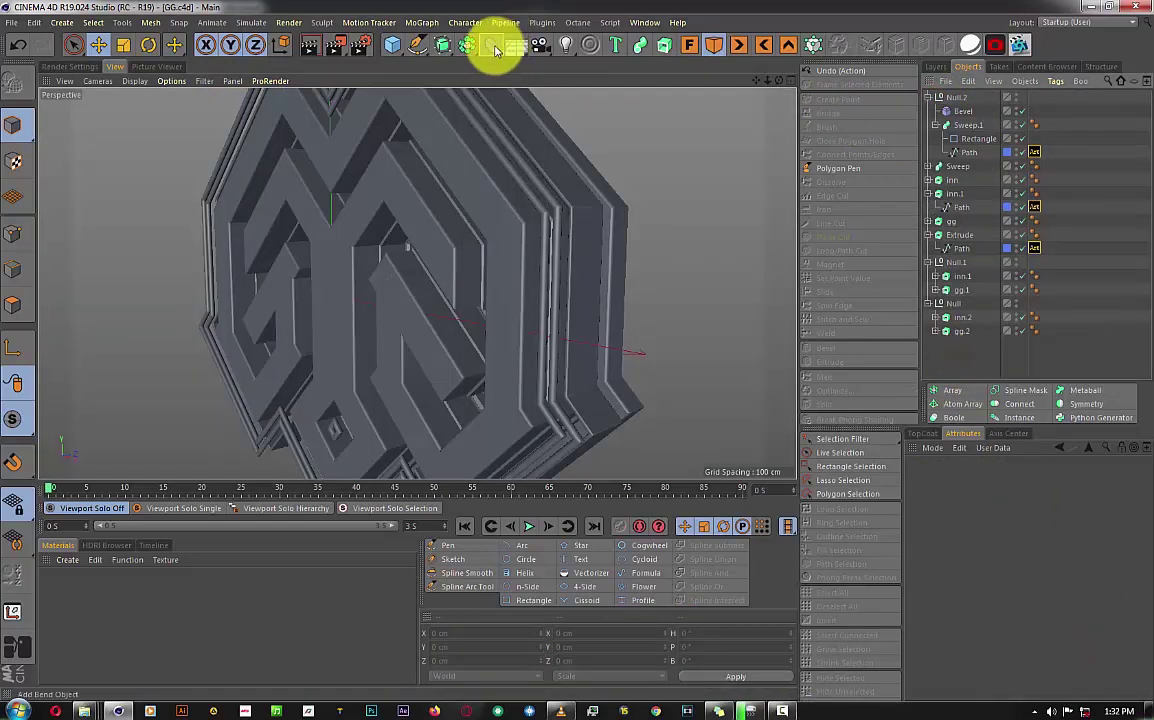
Add an FFD deformer and group it together with all the logo parts.
click(494, 46)
click(645, 89)
drag(626, 95, 555, 325)
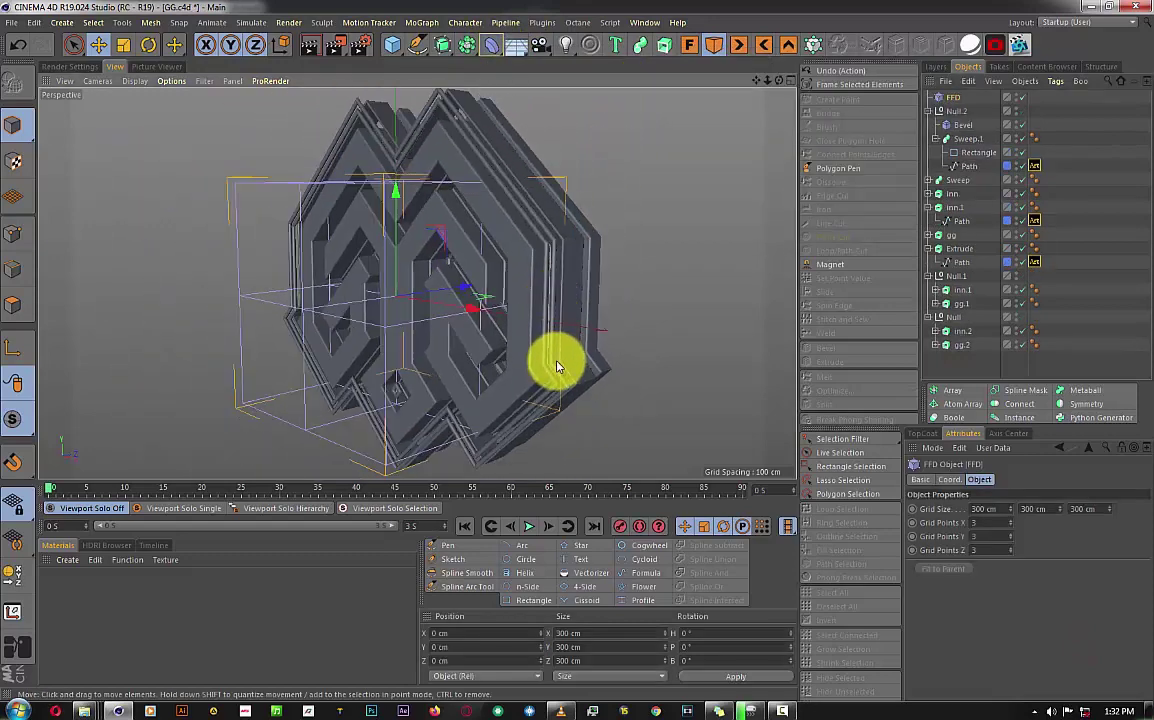
drag(925, 320, 934, 289)
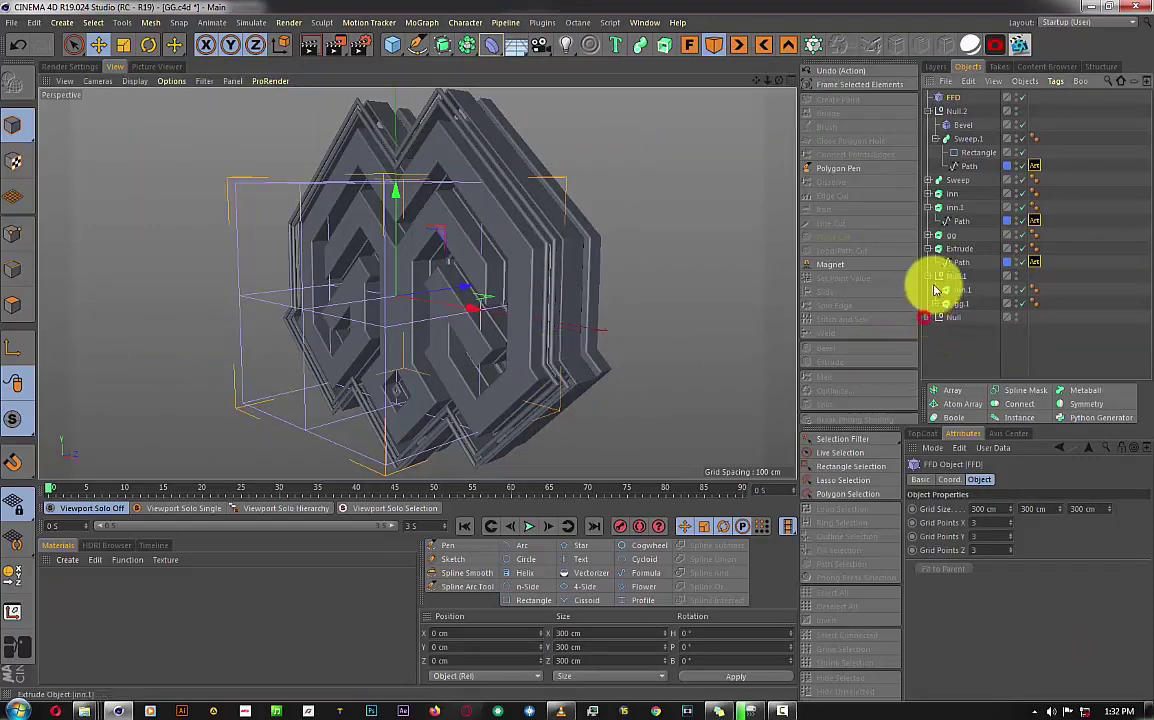
click(928, 111)
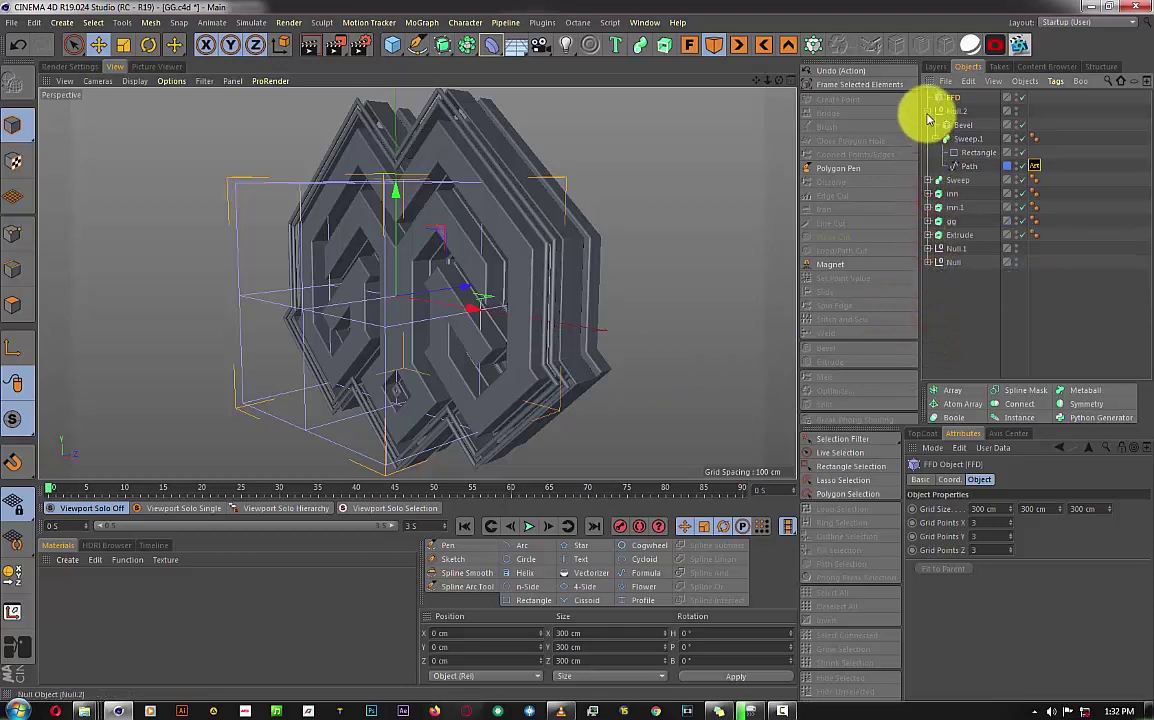
mouse_move(958, 220)
mouse_down()
mouse_move(918, 122)
mouse_move(950, 113)
mouse_up()
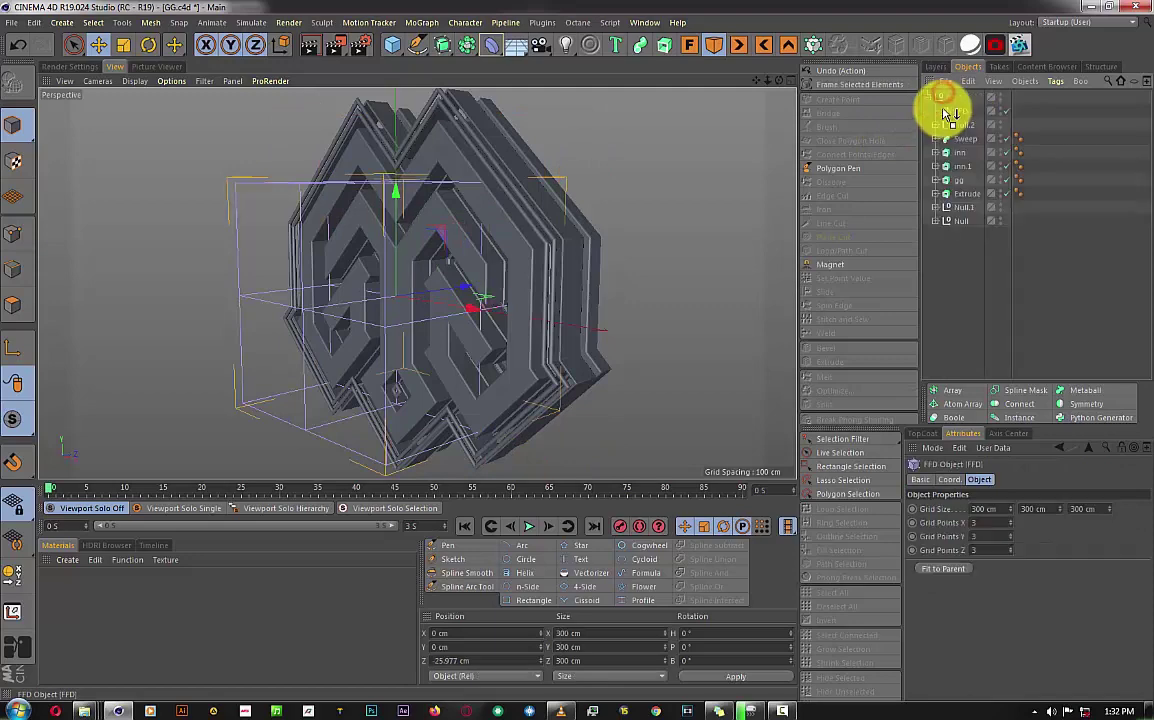
drag(768, 82, 576, 352)
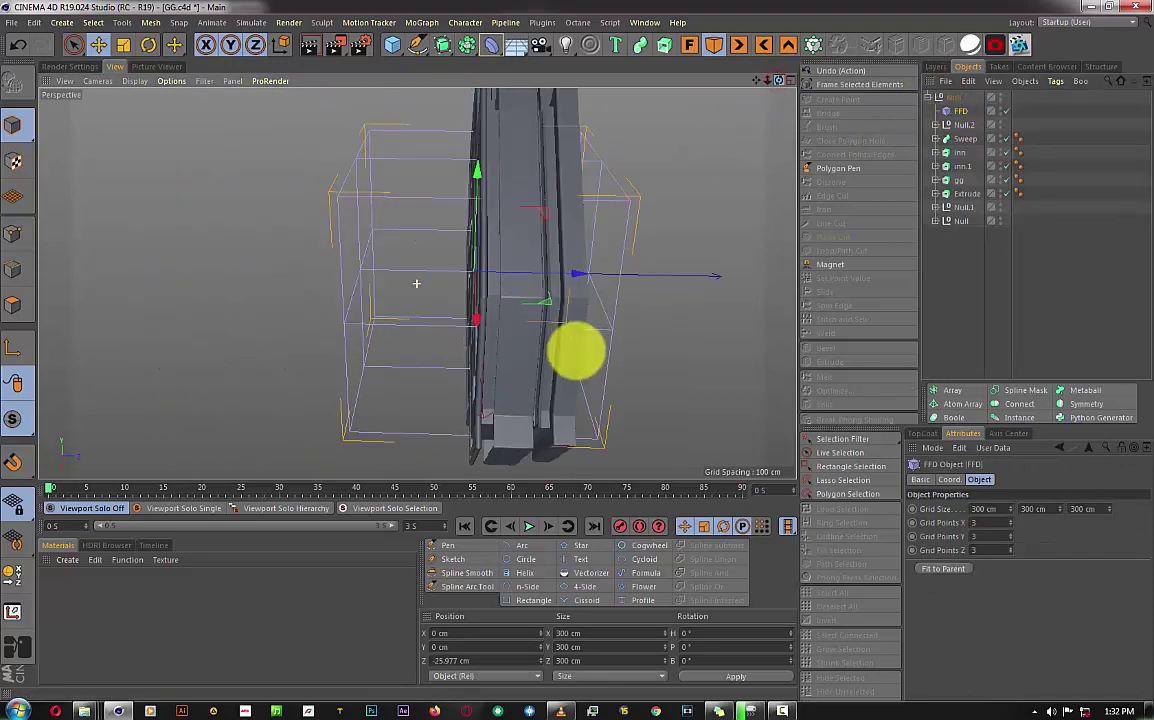
Set the FFD cage depth to 151 cm and fit it around the logo.
drag(1106, 508, 1096, 507)
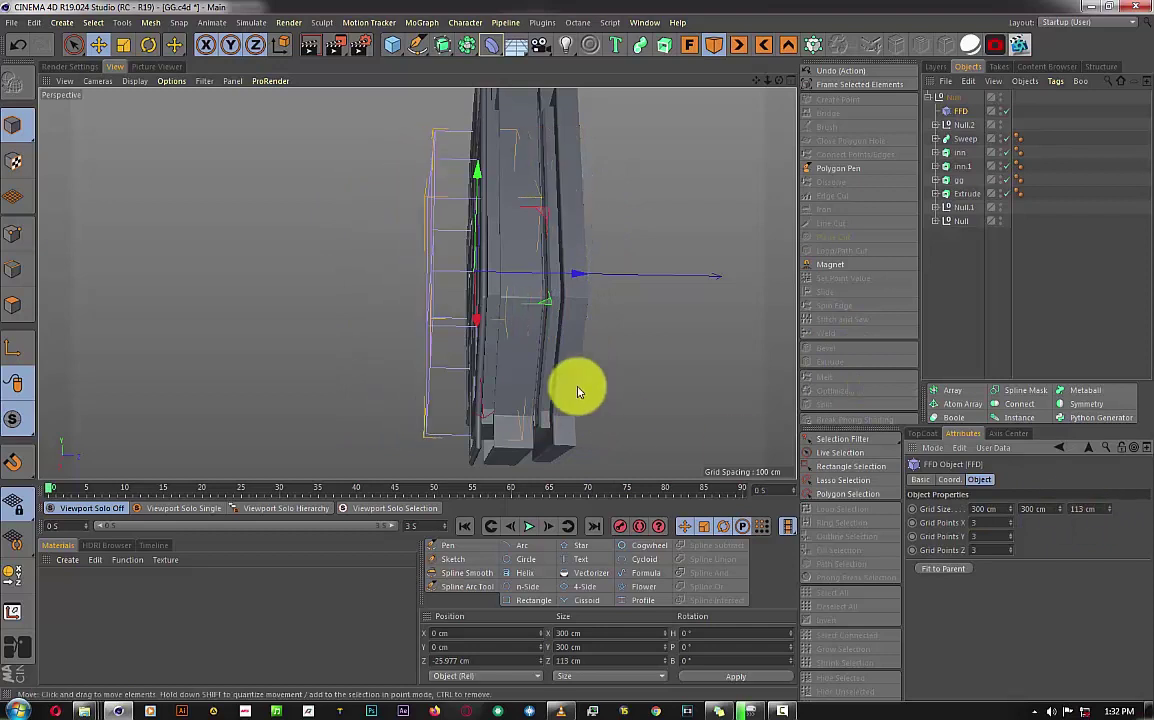
drag(595, 276, 620, 280)
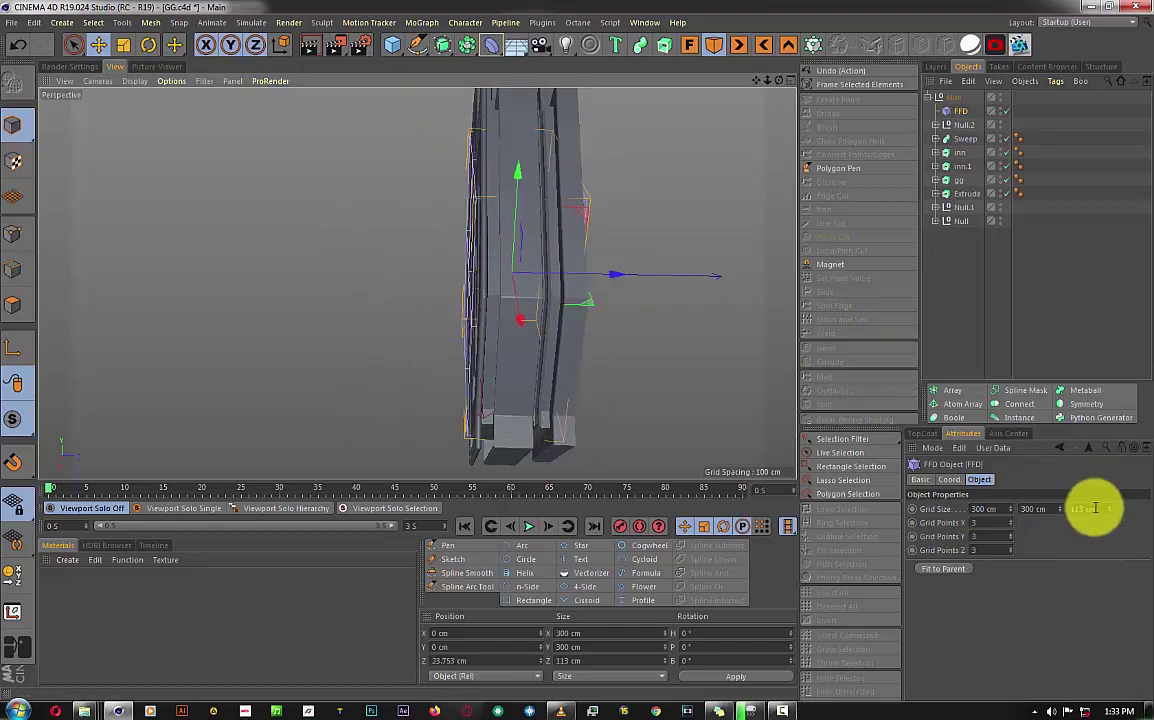
drag(1095, 507, 1074, 509)
click(940, 575)
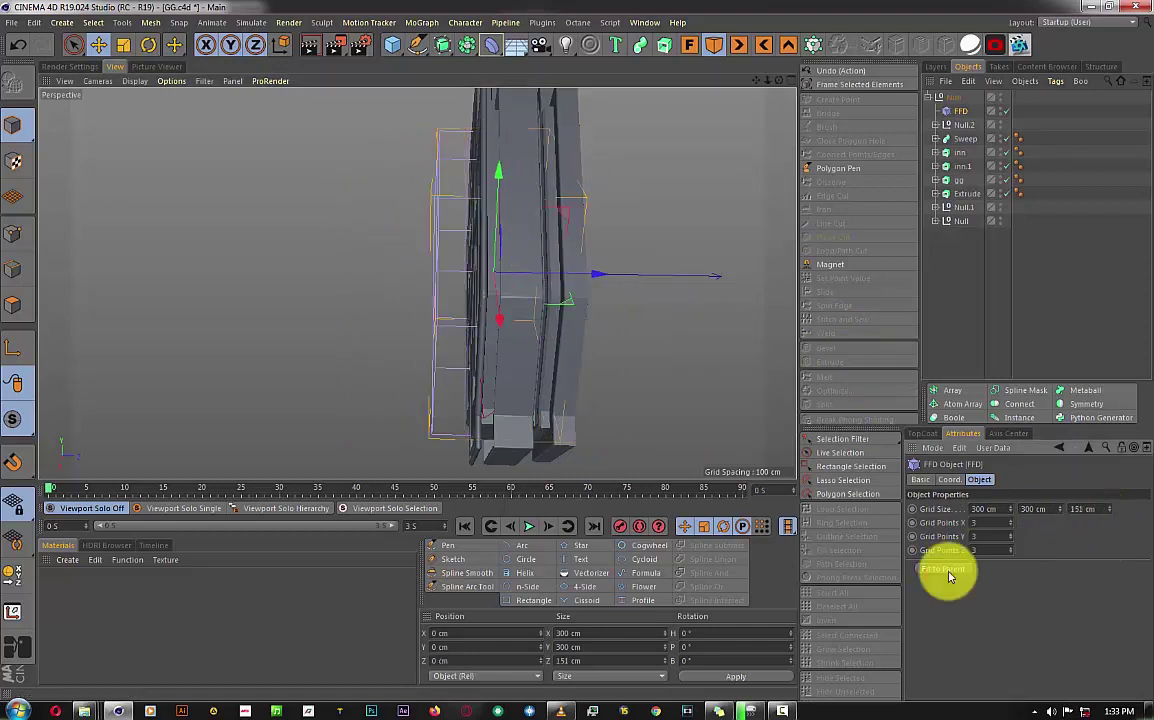
drag(773, 81, 814, 240)
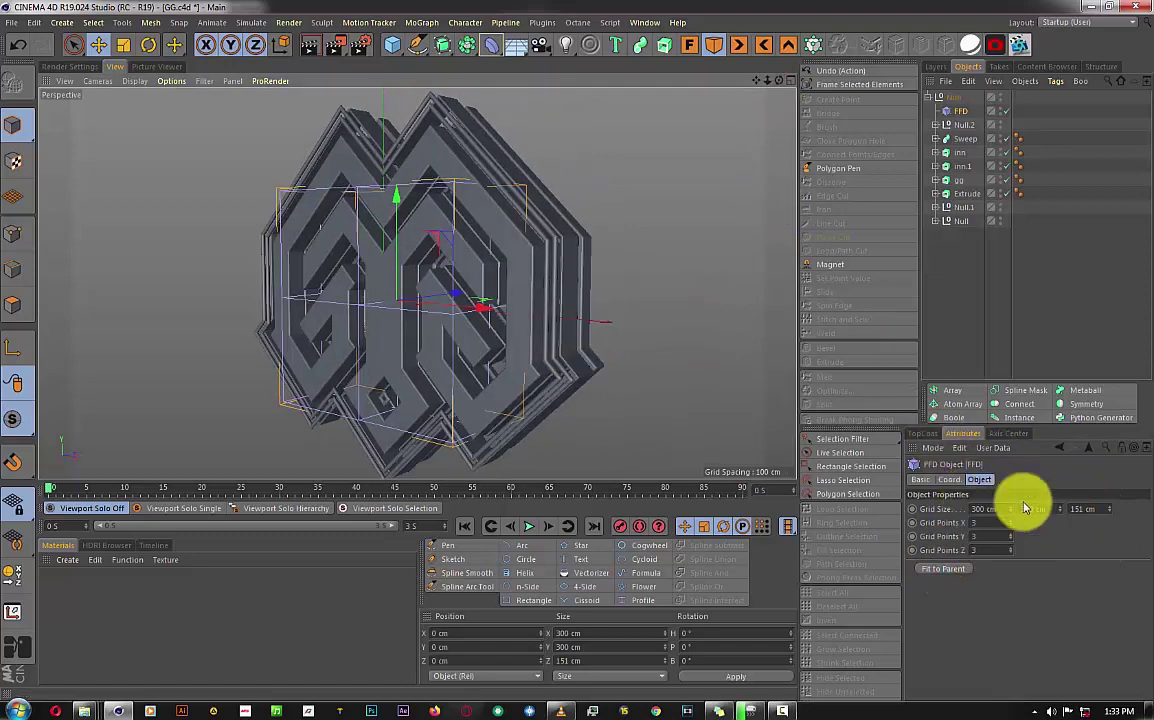
Raise the FFD cage height and widen it step by step to 575 cm.
drag(1025, 508, 1050, 510)
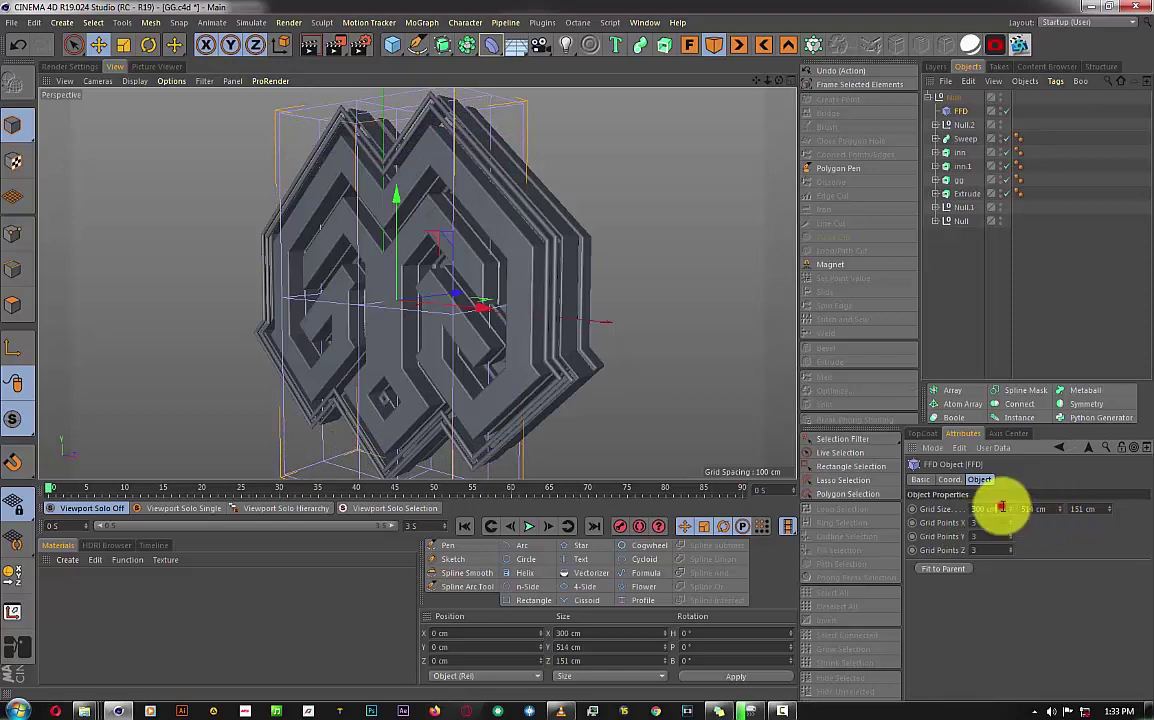
drag(1001, 508, 1005, 507)
mouse_move(781, 81)
mouse_down()
mouse_move(582, 348)
mouse_move(520, 316)
mouse_up()
drag(1001, 510, 1003, 512)
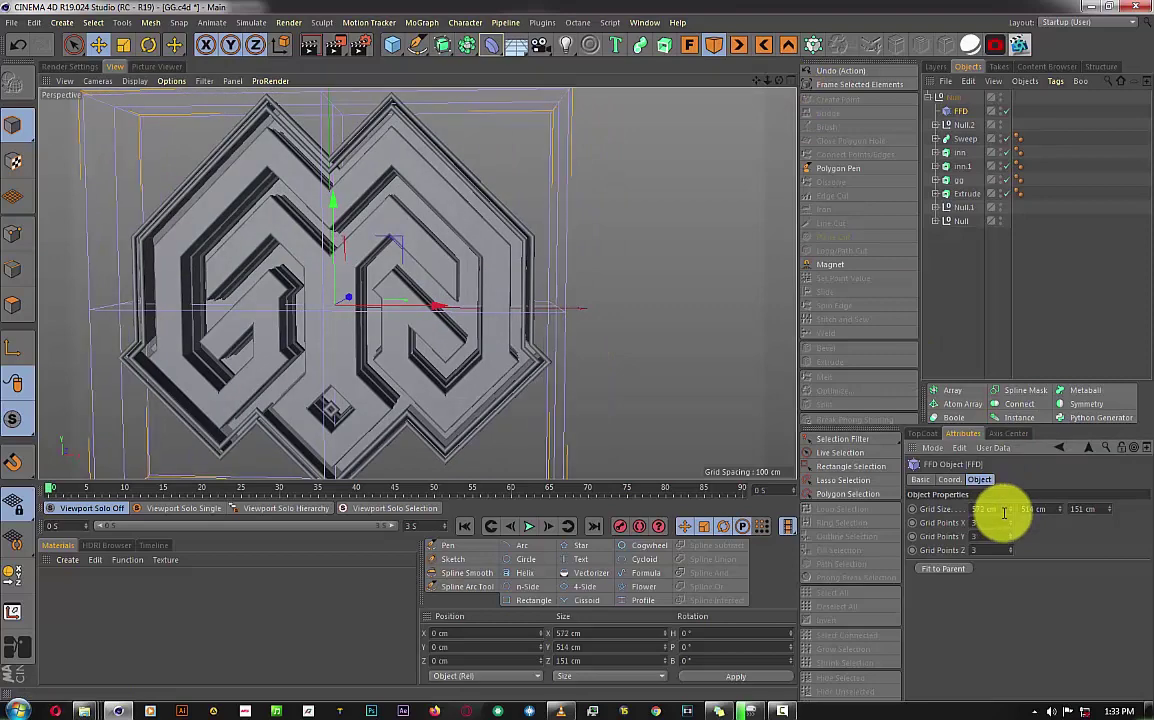
drag(781, 81, 600, 288)
drag(781, 81, 572, 353)
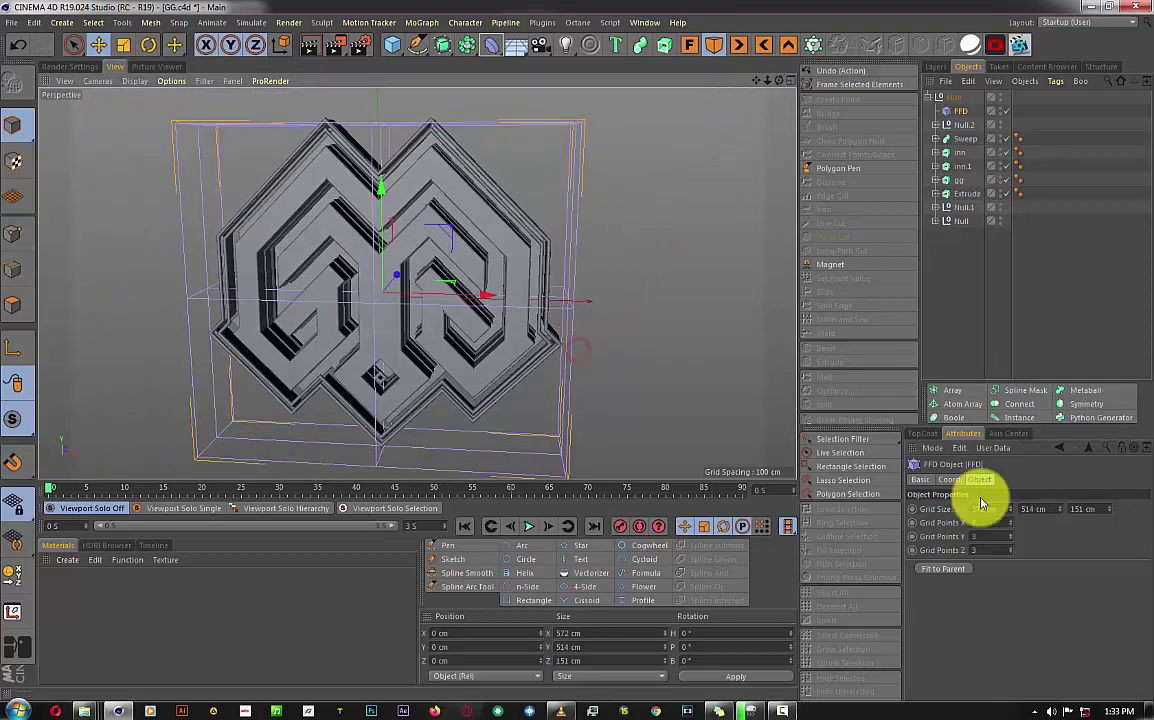
drag(998, 511, 1043, 508)
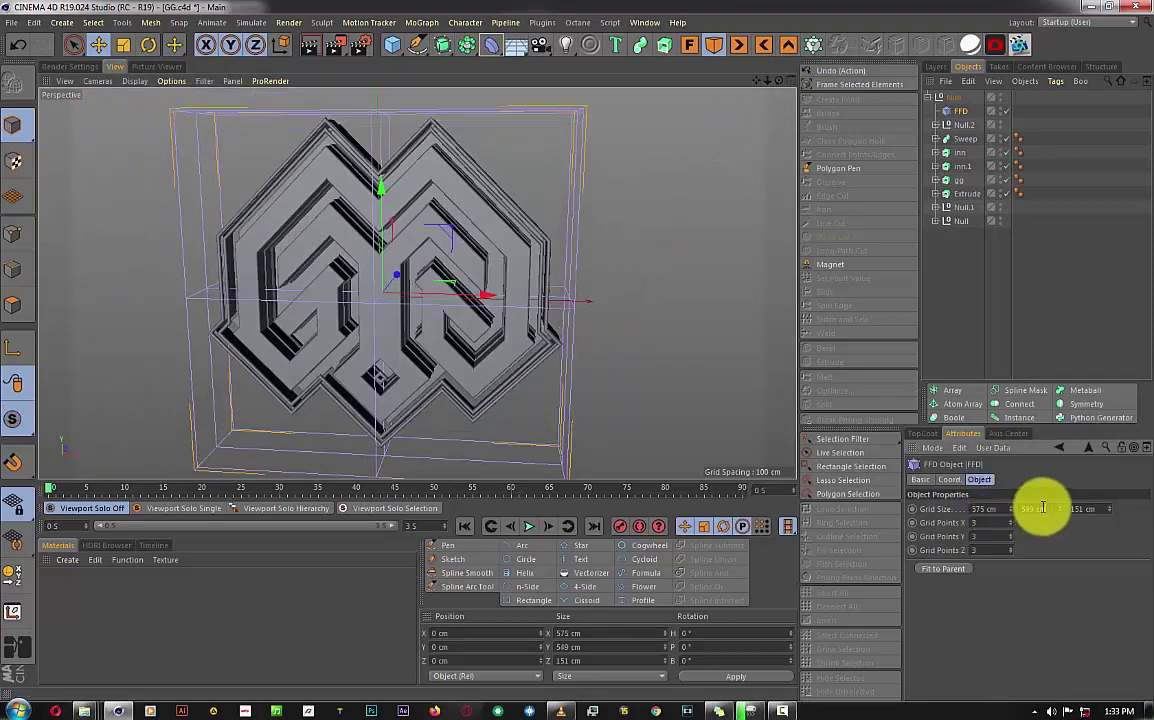
click(974, 304)
Select FFD cage corner points and drag them to warp the logo.
drag(781, 81, 572, 348)
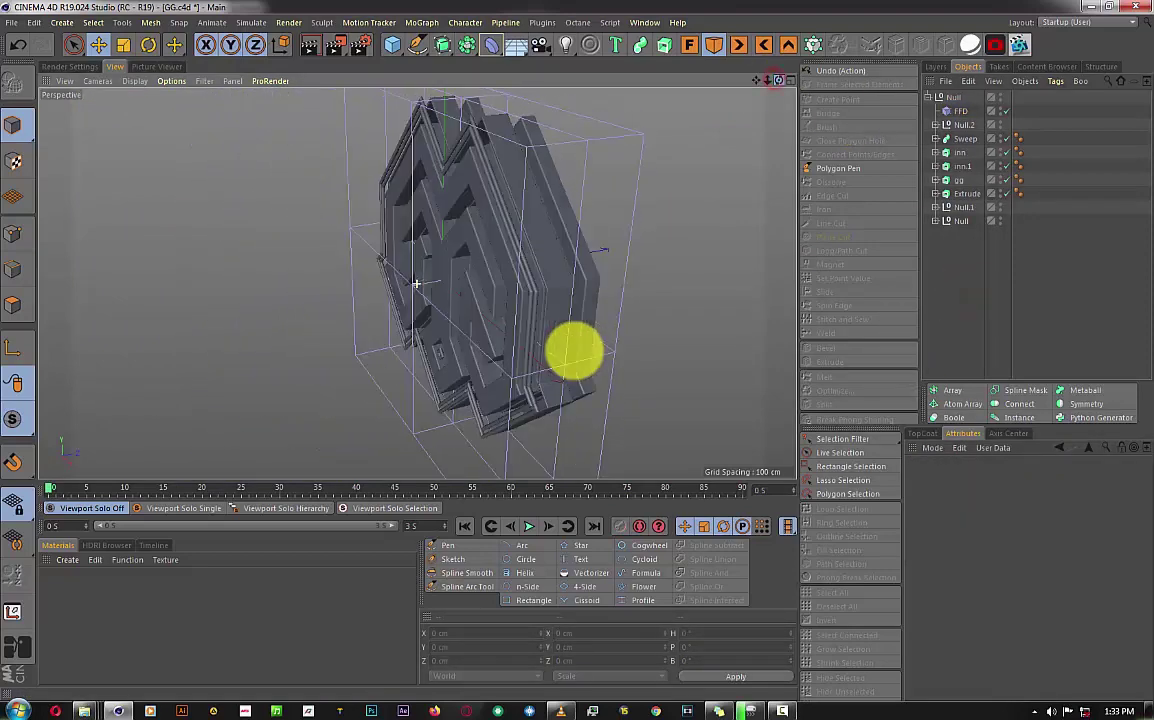
click(955, 110)
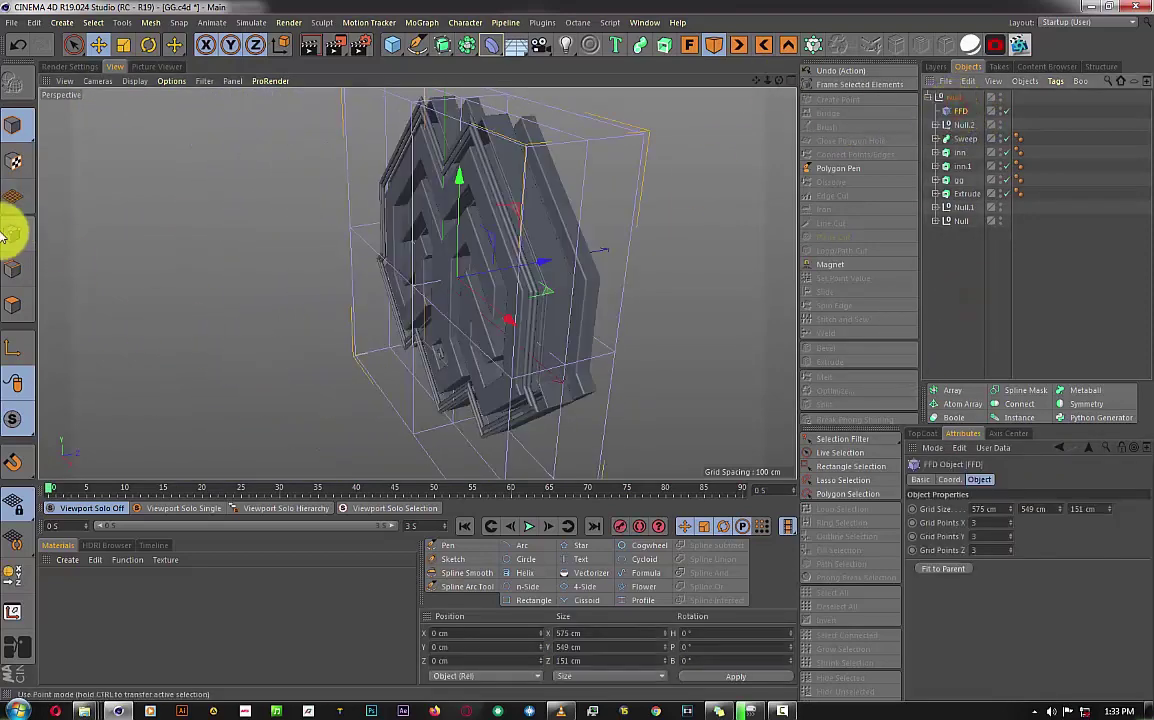
click(12, 230)
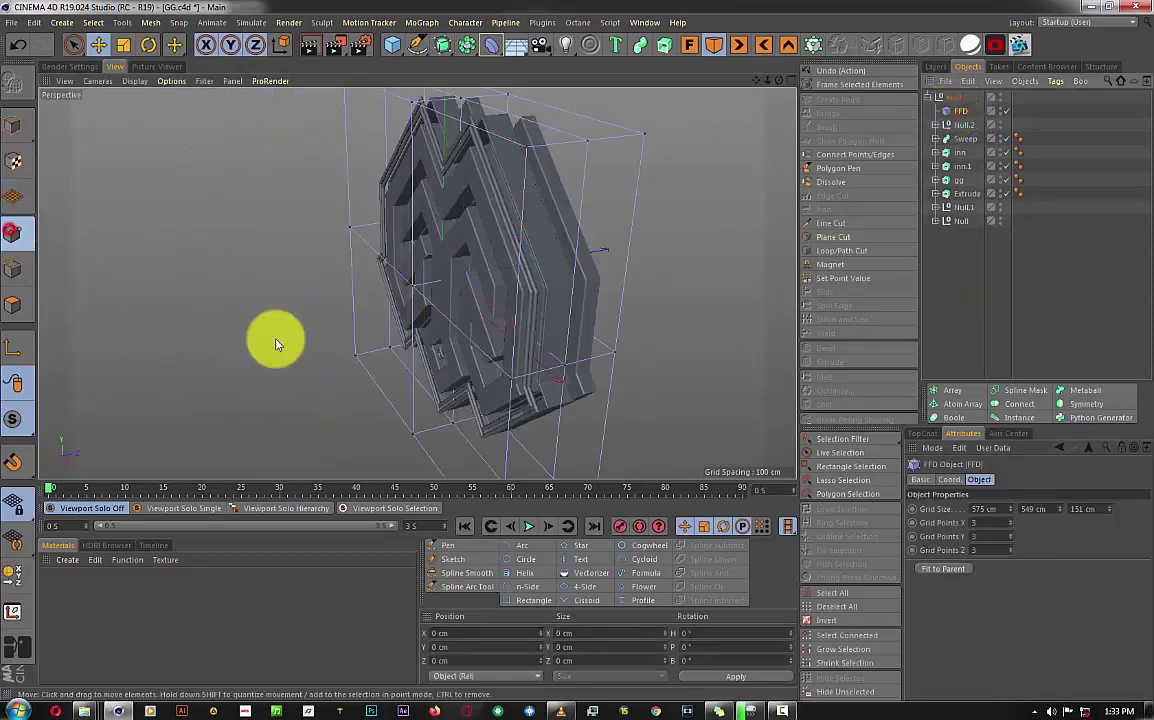
click(512, 380)
drag(412, 291, 348, 232)
shift+click(348, 228)
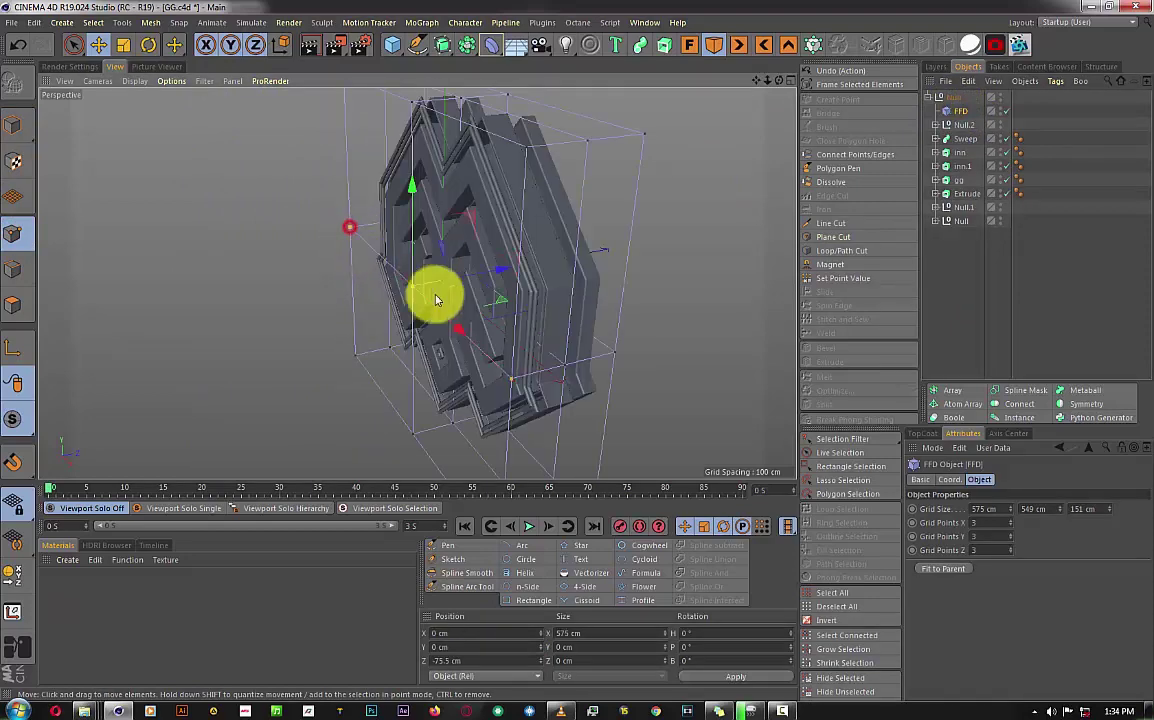
mouse_move(430, 296)
mouse_down()
mouse_move(510, 275)
mouse_move(399, 309)
mouse_up()
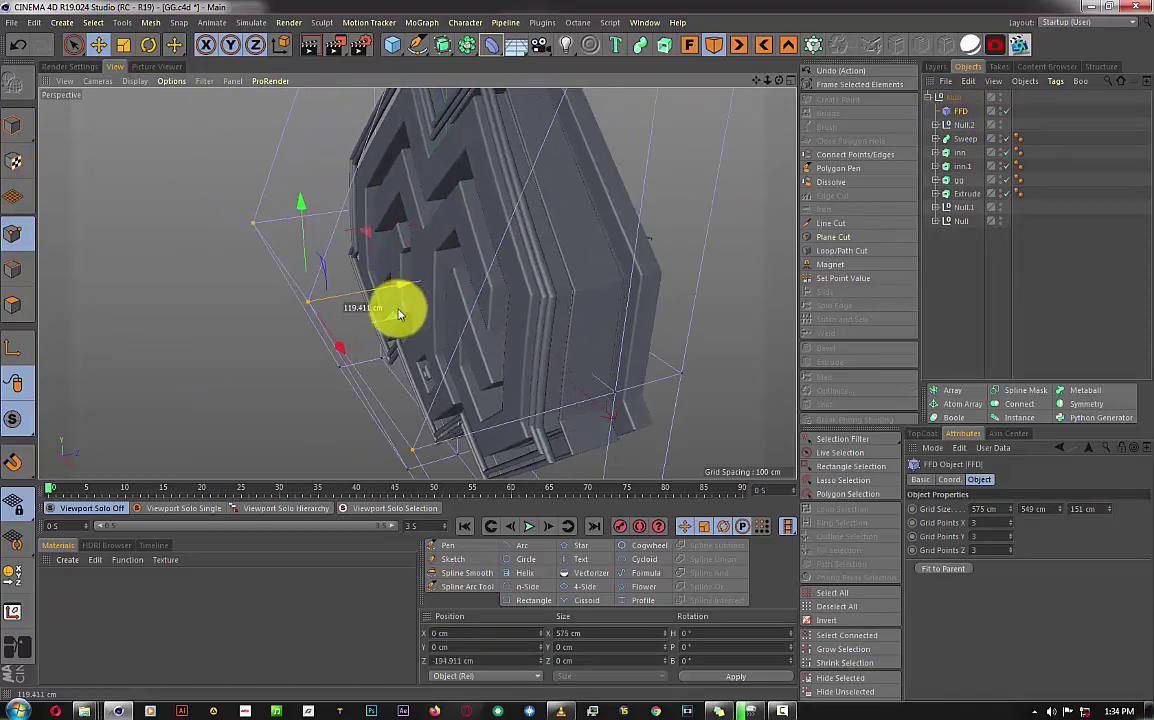
mouse_move(520, 312)
mouse_down()
mouse_move(577, 350)
mouse_move(569, 360)
mouse_up()
drag(452, 240, 272, 298)
Toggle the FFD off and on to compare the warped logo with the original.
drag(780, 80, 580, 355)
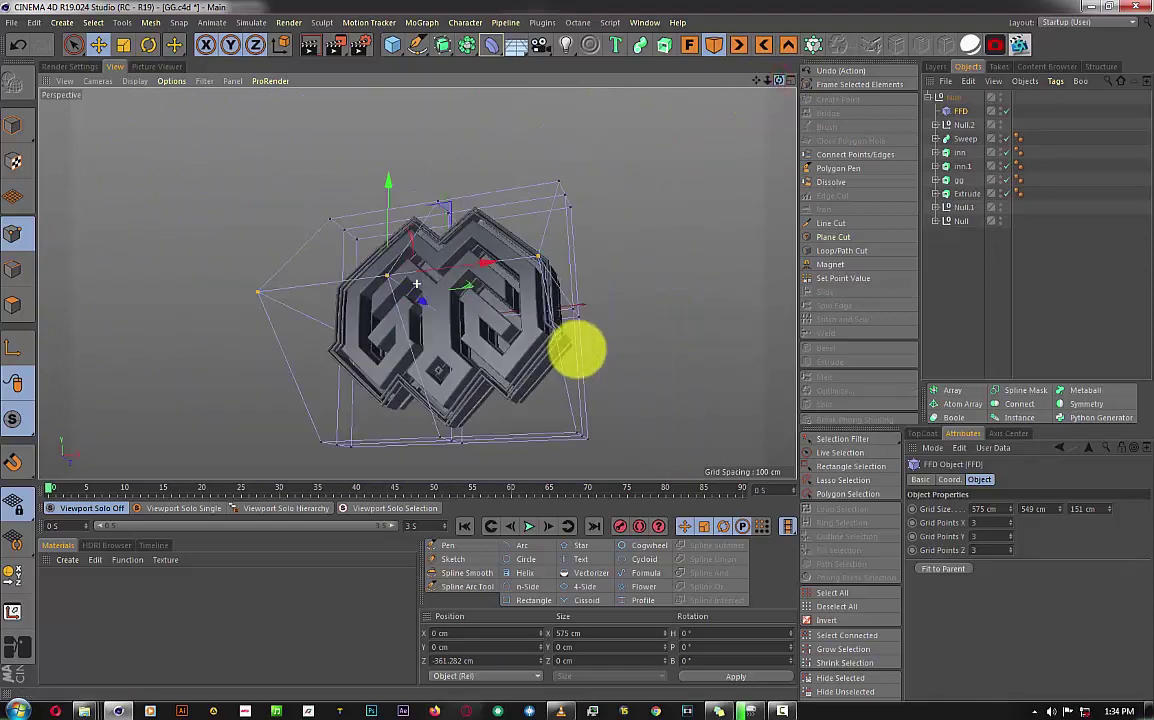
drag(580, 355, 443, 335)
click(1018, 45)
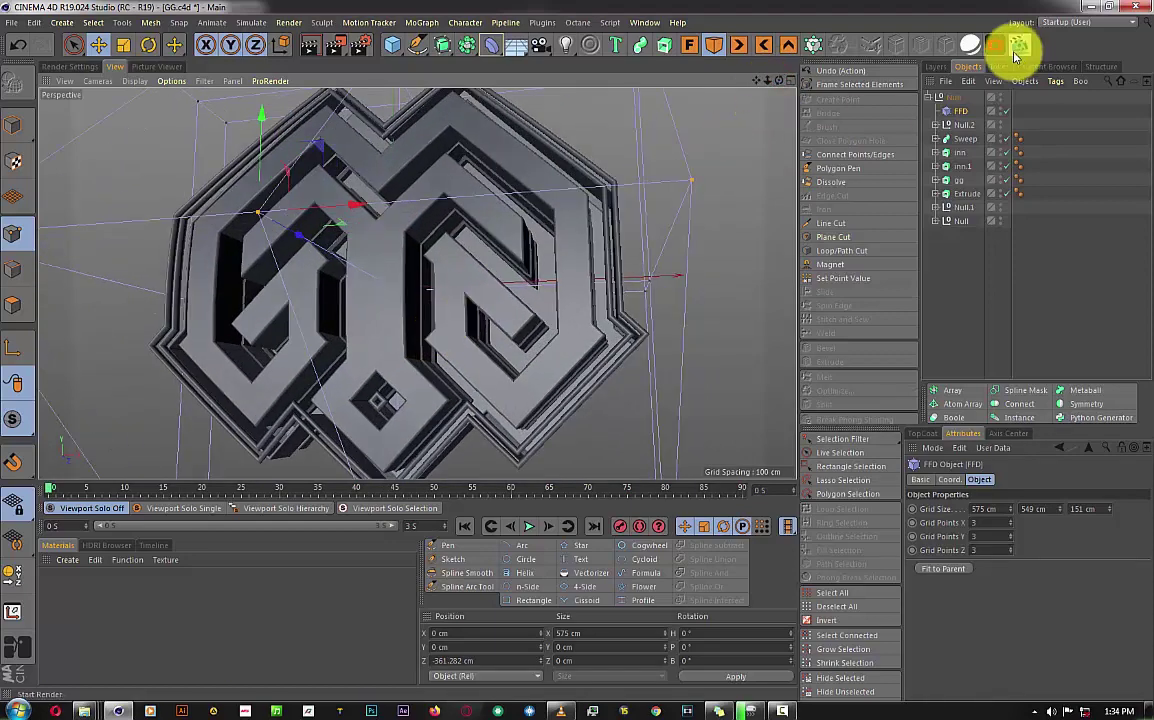
click(1001, 114)
click(1001, 116)
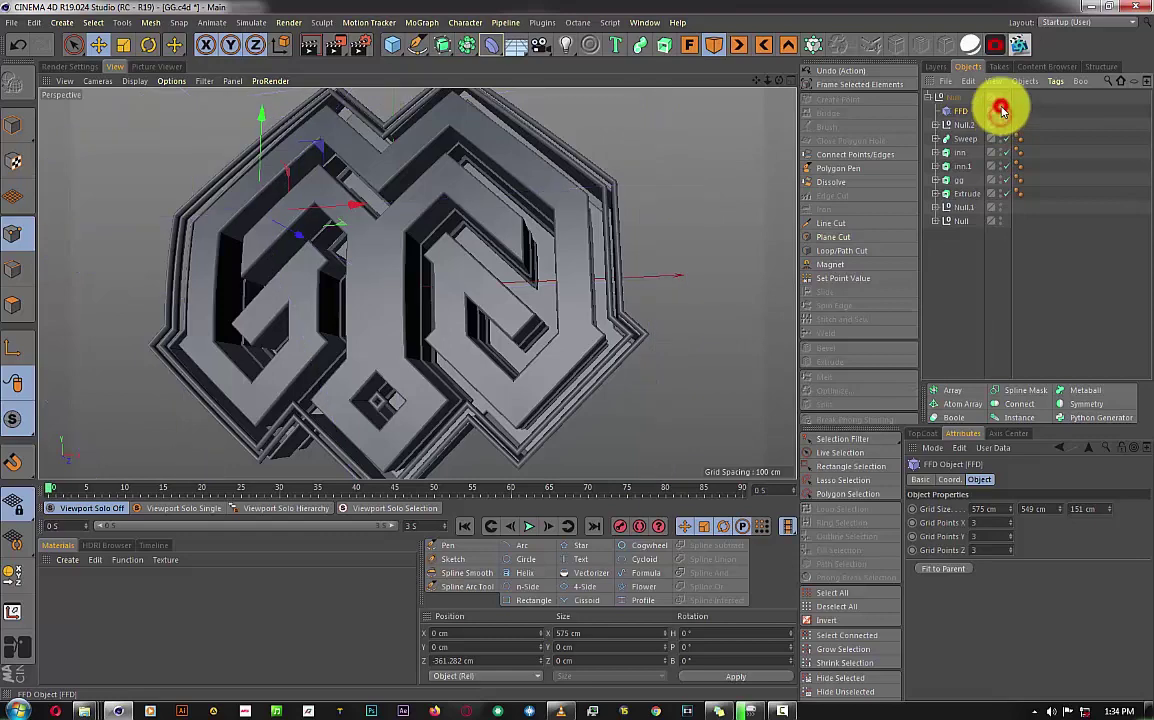
click(958, 257)
scroll(572, 335, up, 5)
Save the scene incrementally as GG_0001.c4d.
mouse_move(778, 82)
mouse_down()
mouse_move(572, 353)
mouse_move(762, 84)
mouse_move(575, 345)
mouse_move(770, 92)
mouse_move(755, 85)
mouse_up()
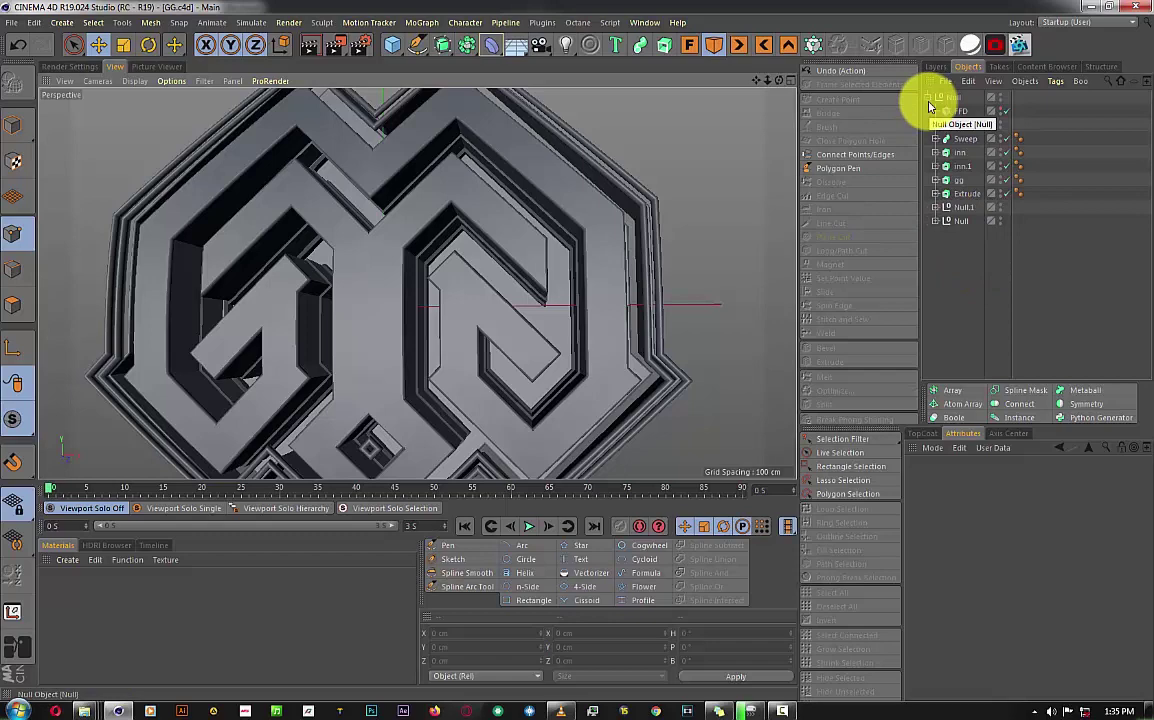
mouse_move(779, 84)
mouse_down()
mouse_move(572, 348)
mouse_move(773, 85)
mouse_up()
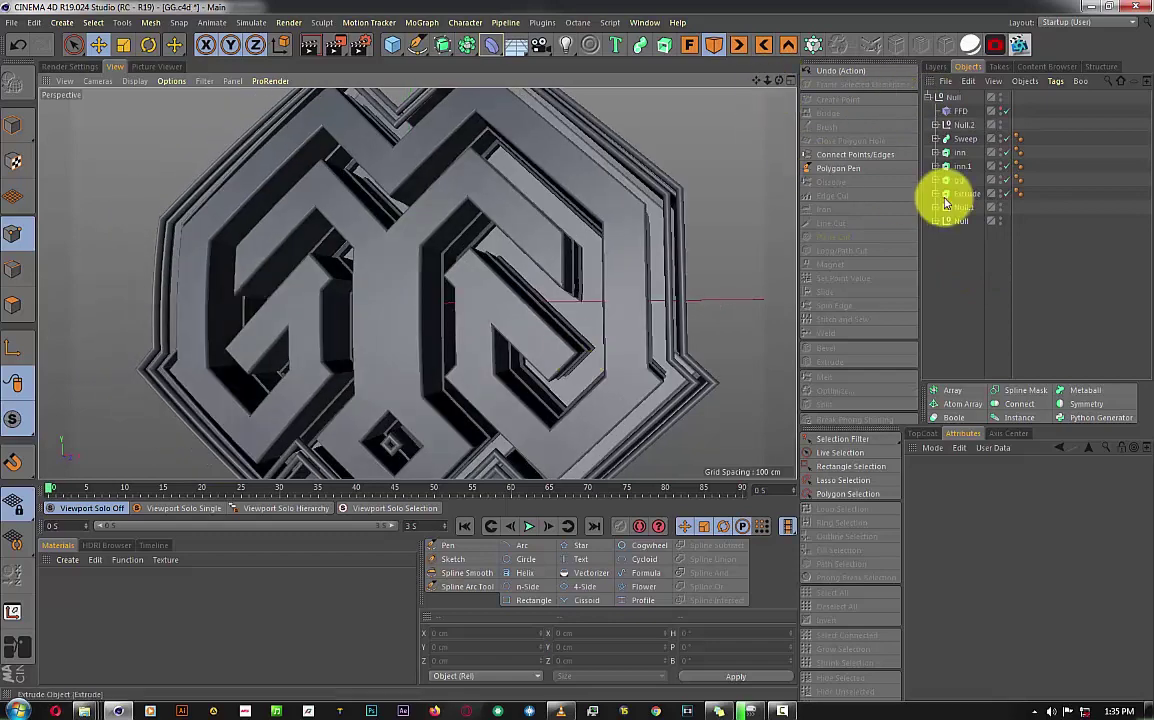
click(12, 22)
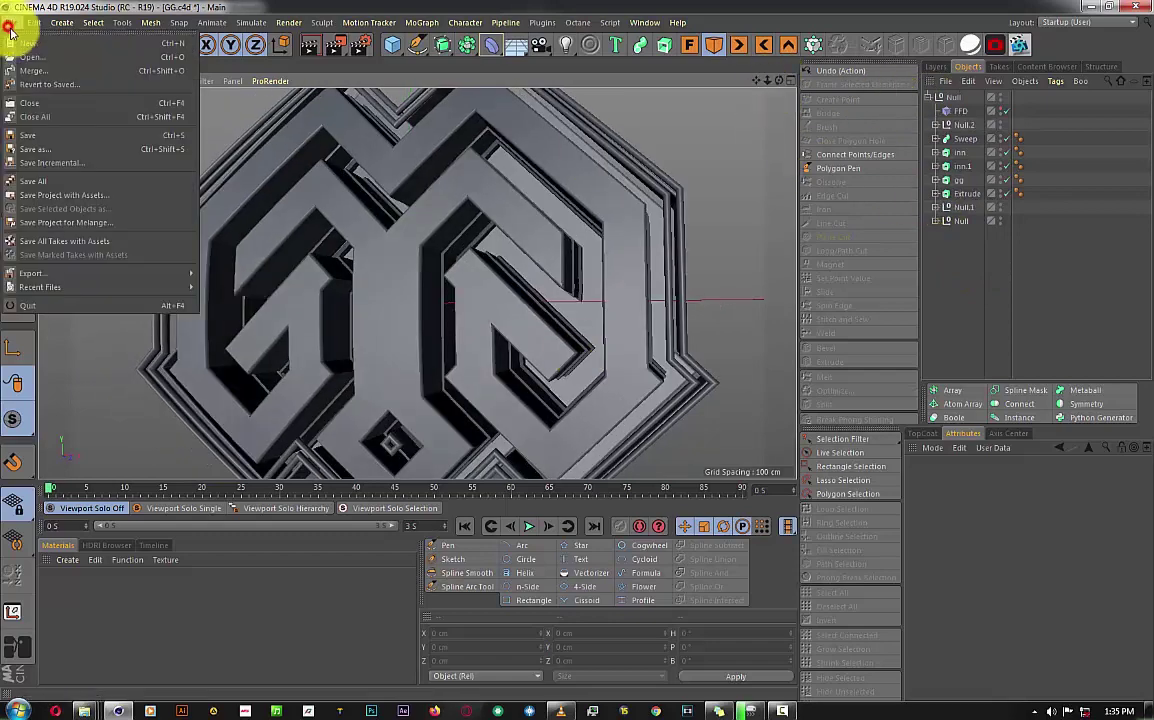
click(68, 161)
Select all objects, make them editable polygons, then expand gg.2.
click(934, 208)
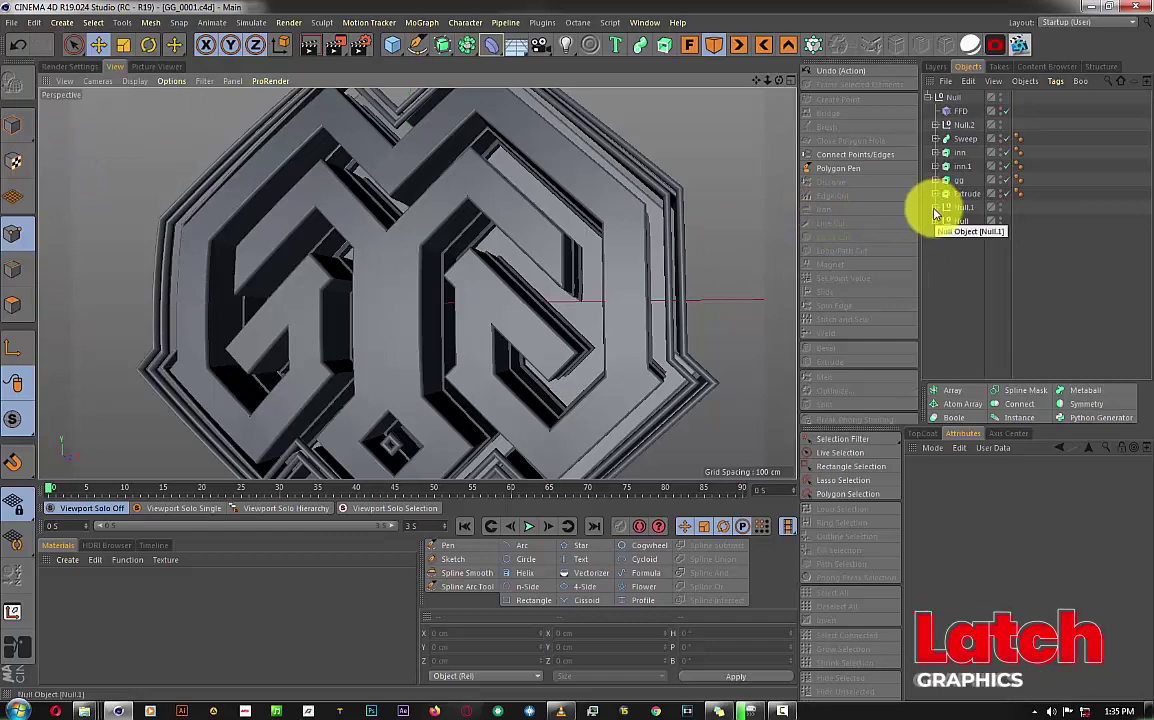
click(955, 110)
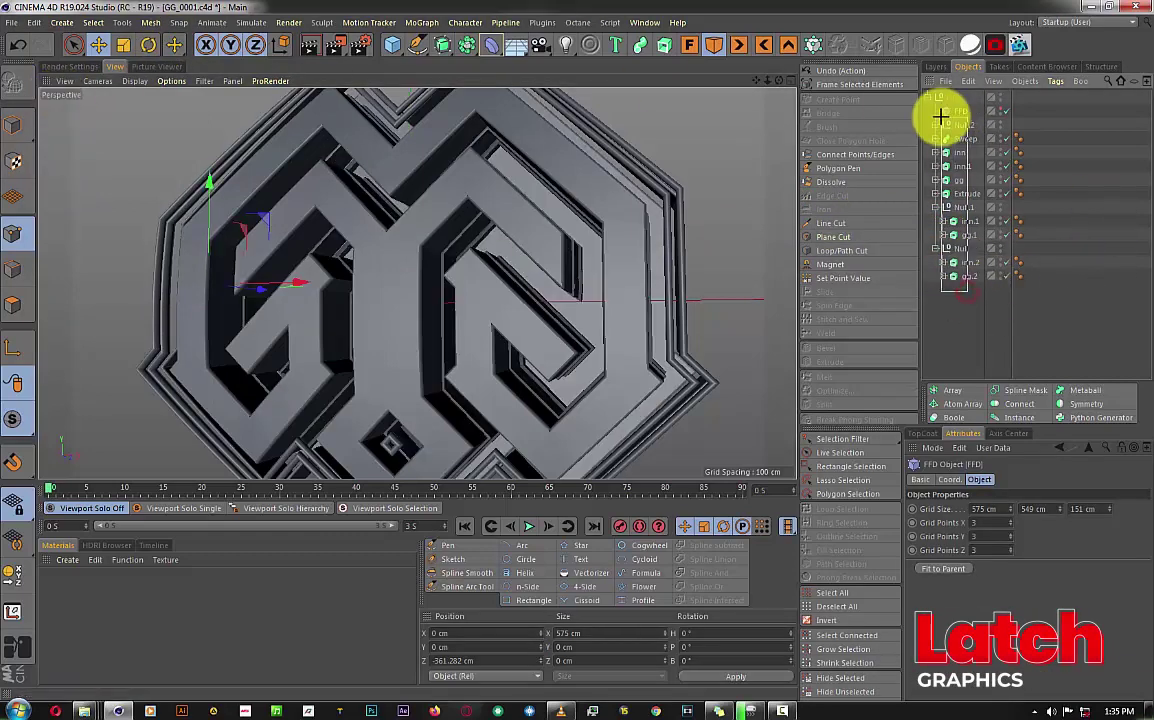
key(ctrl+a)
click(14, 80)
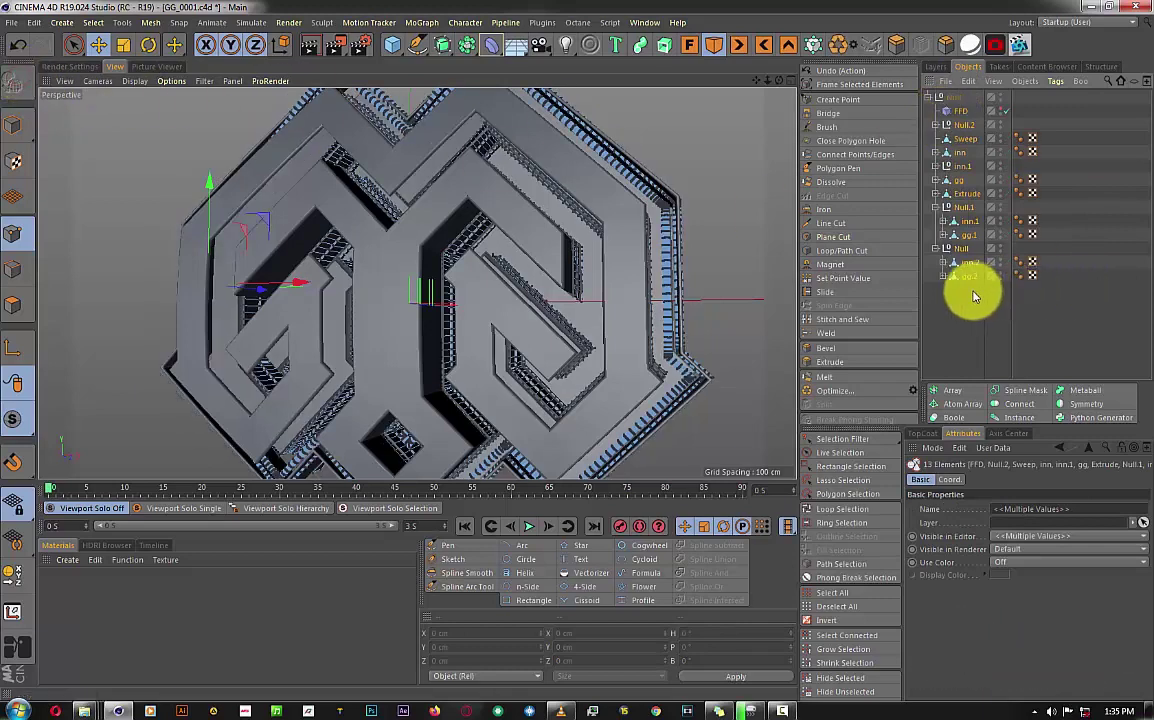
click(943, 313)
click(942, 277)
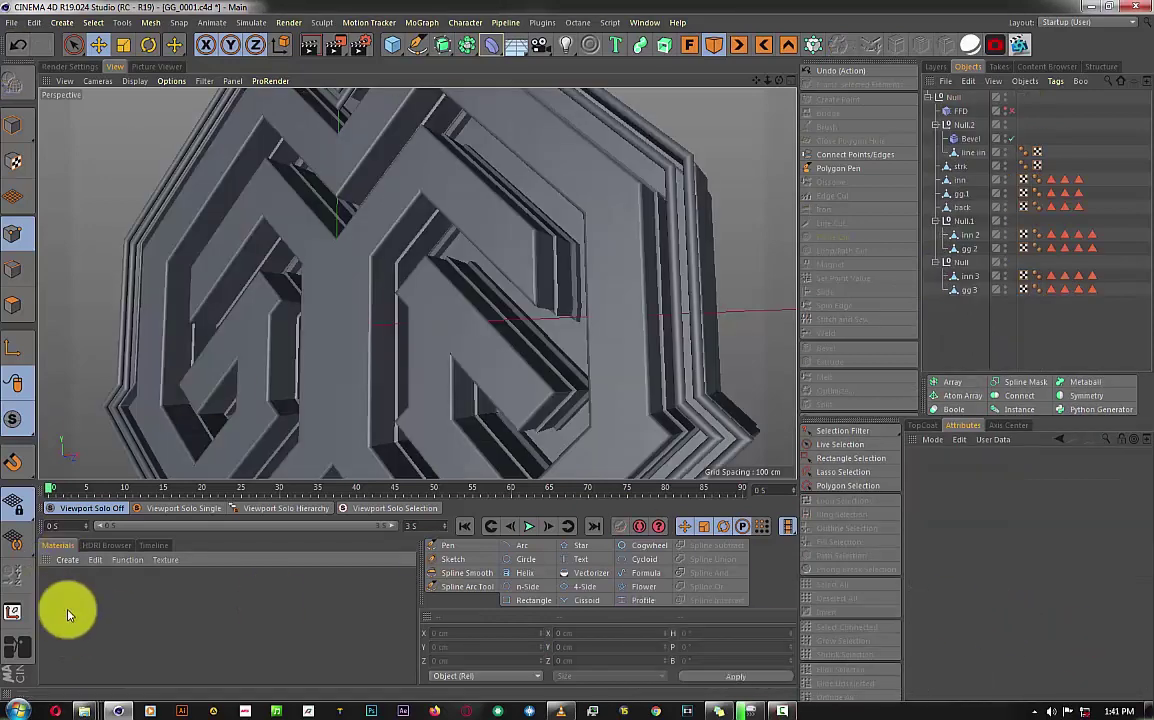
Create five new materials in the Material Manager.
double_click(66, 613)
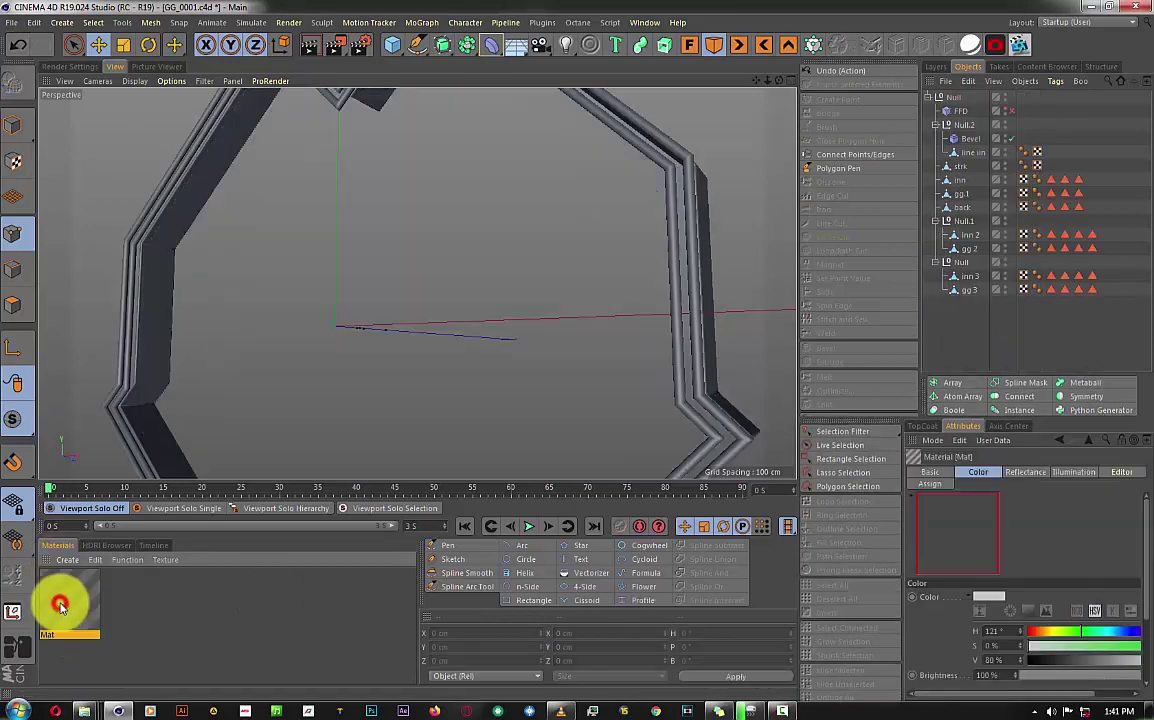
double_click(245, 604)
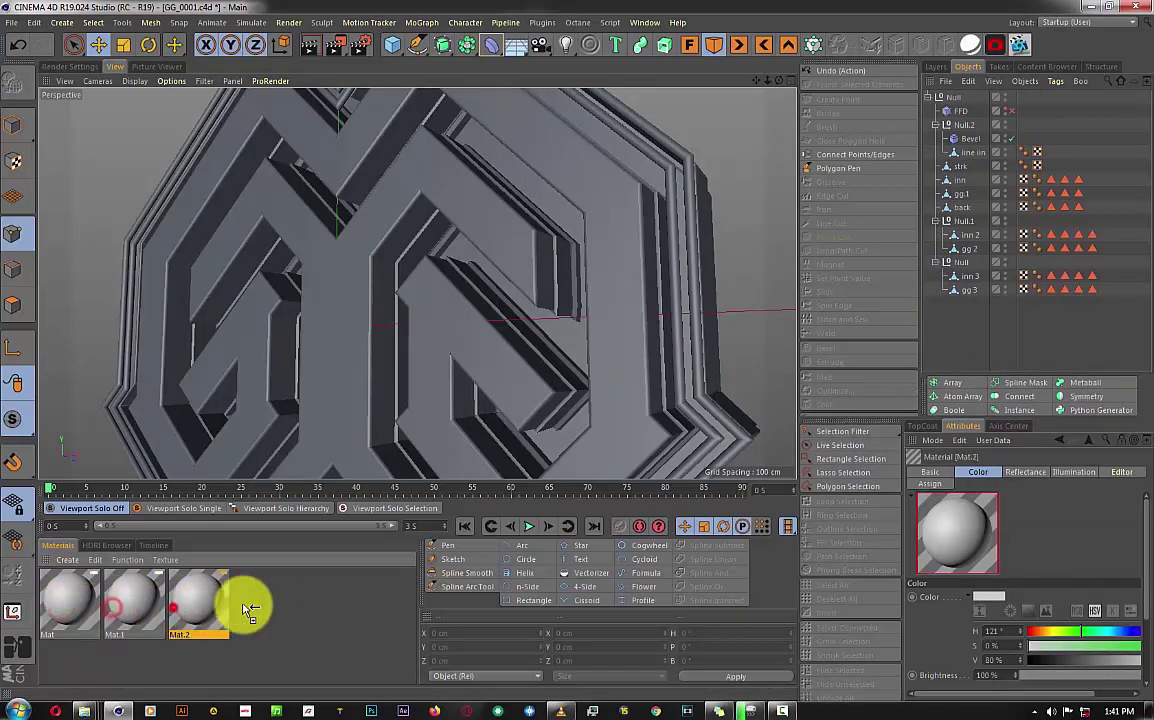
double_click(301, 607)
double_click(304, 607)
double_click(308, 602)
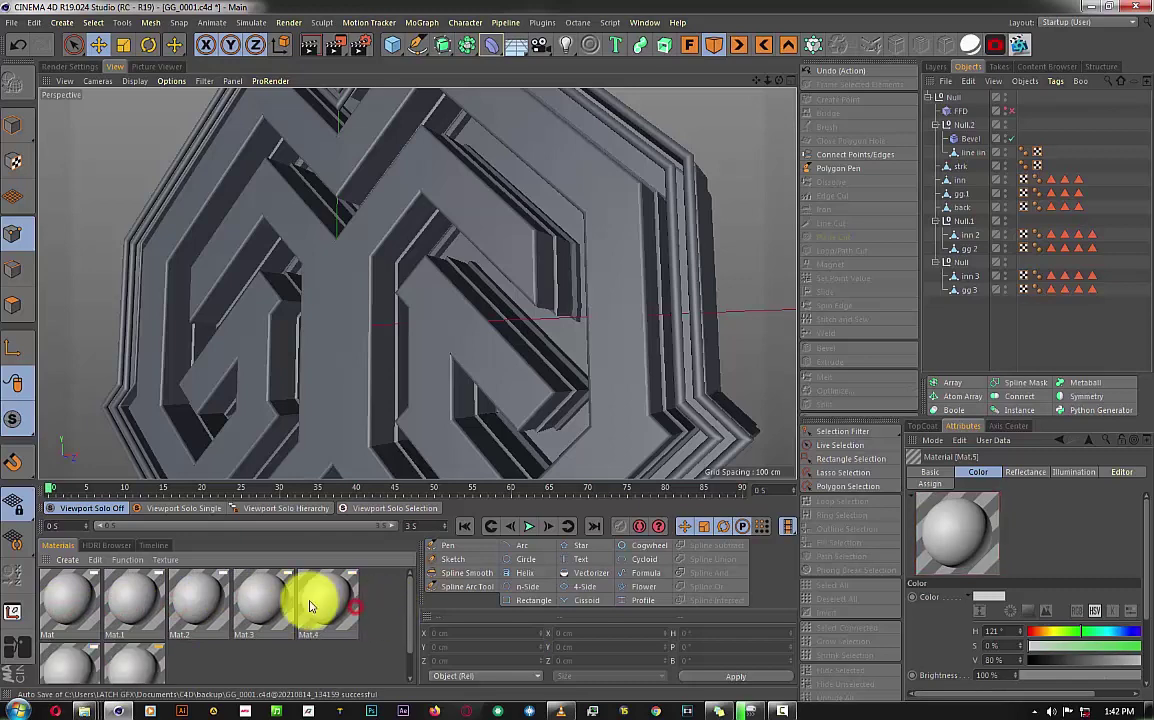
Make the first material pure white (V 100%) and name it 'white'.
double_click(66, 606)
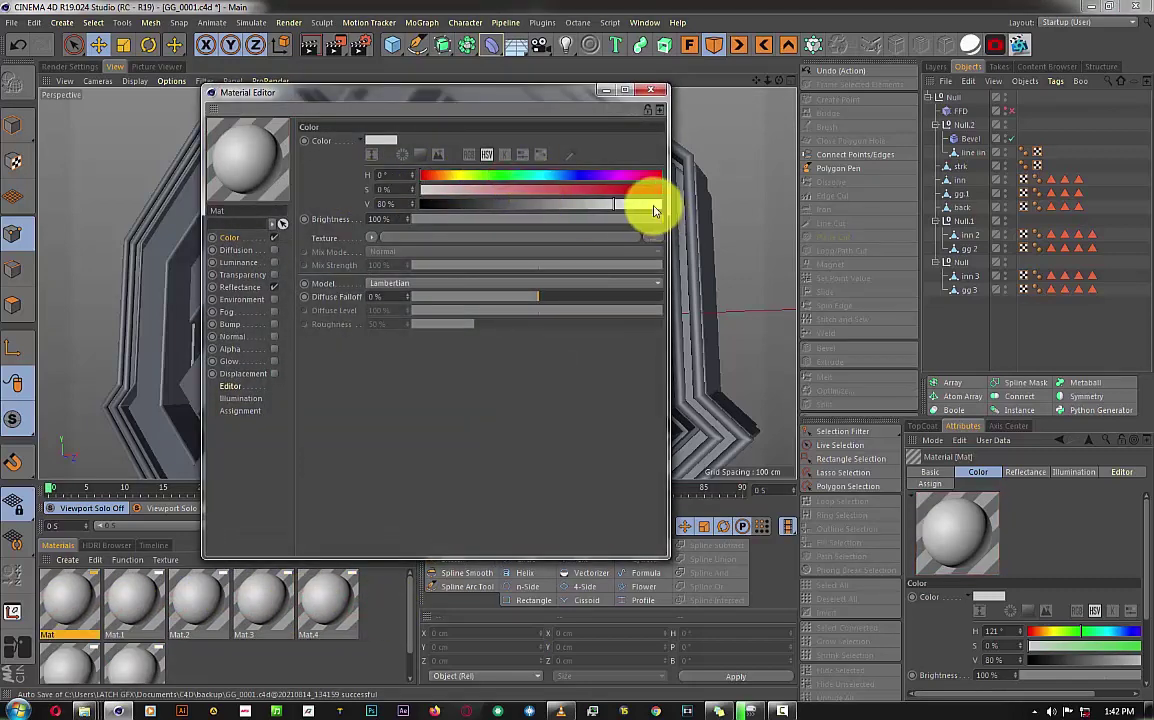
click(648, 204)
text(hite)
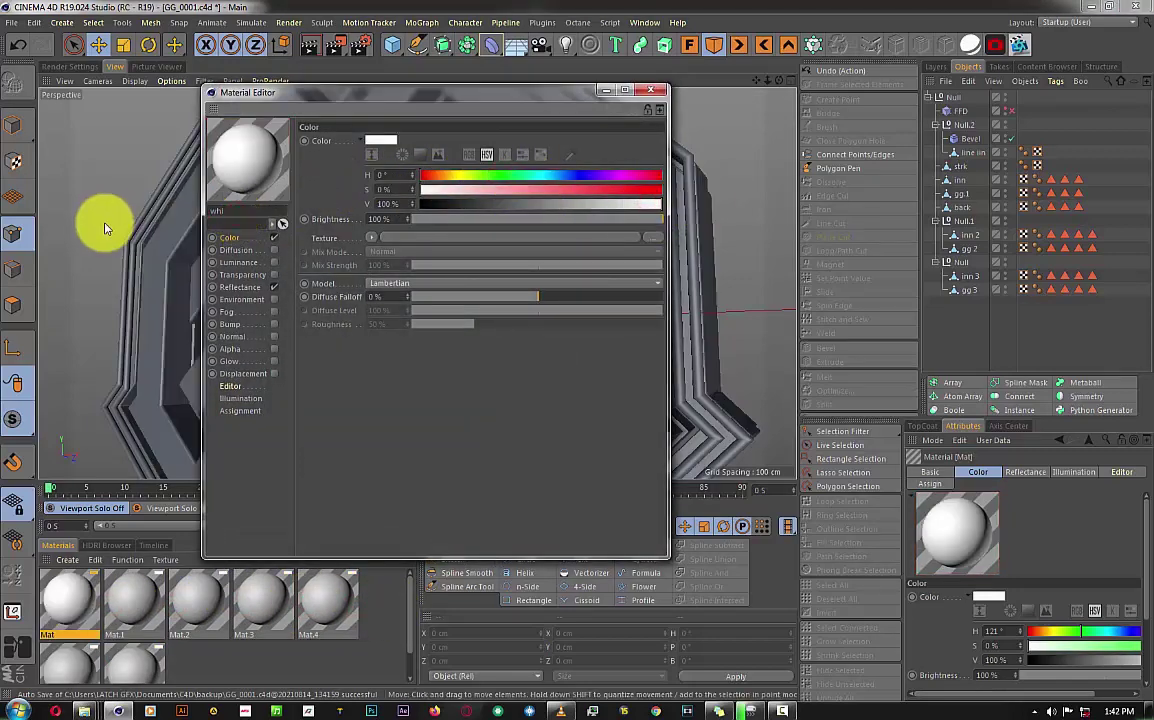
click(651, 90)
Apply the white material to the inn, strk and gg.1 objects.
drag(78, 607, 943, 138)
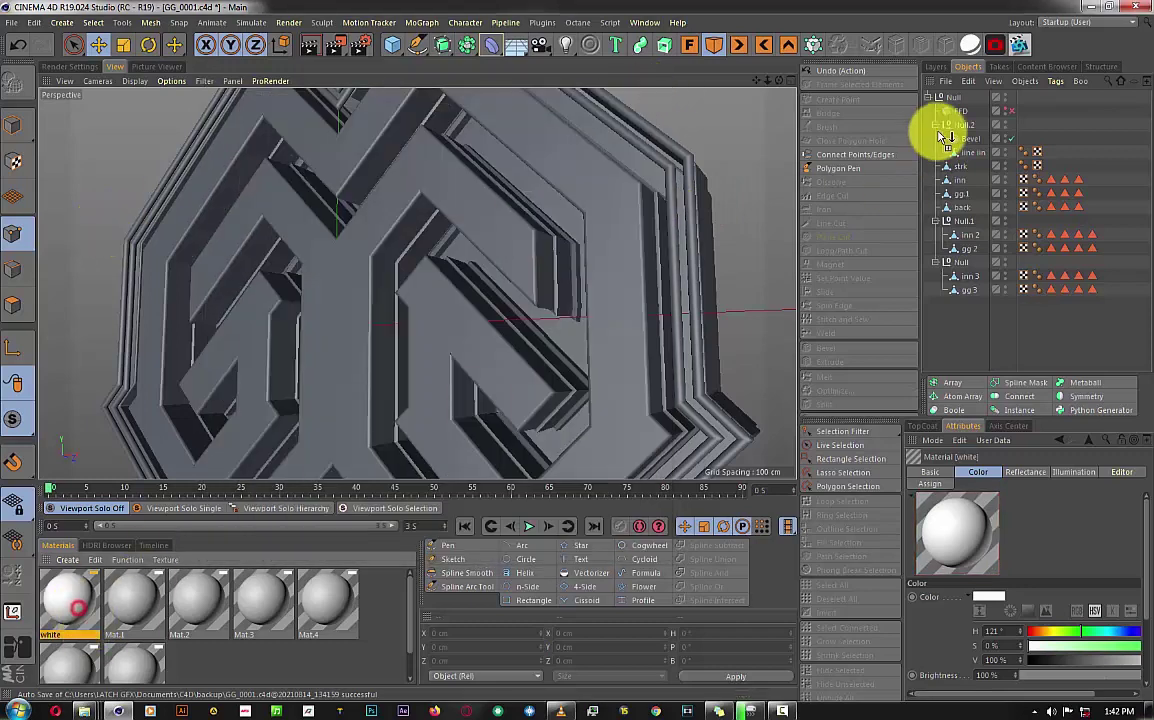
drag(963, 181, 966, 187)
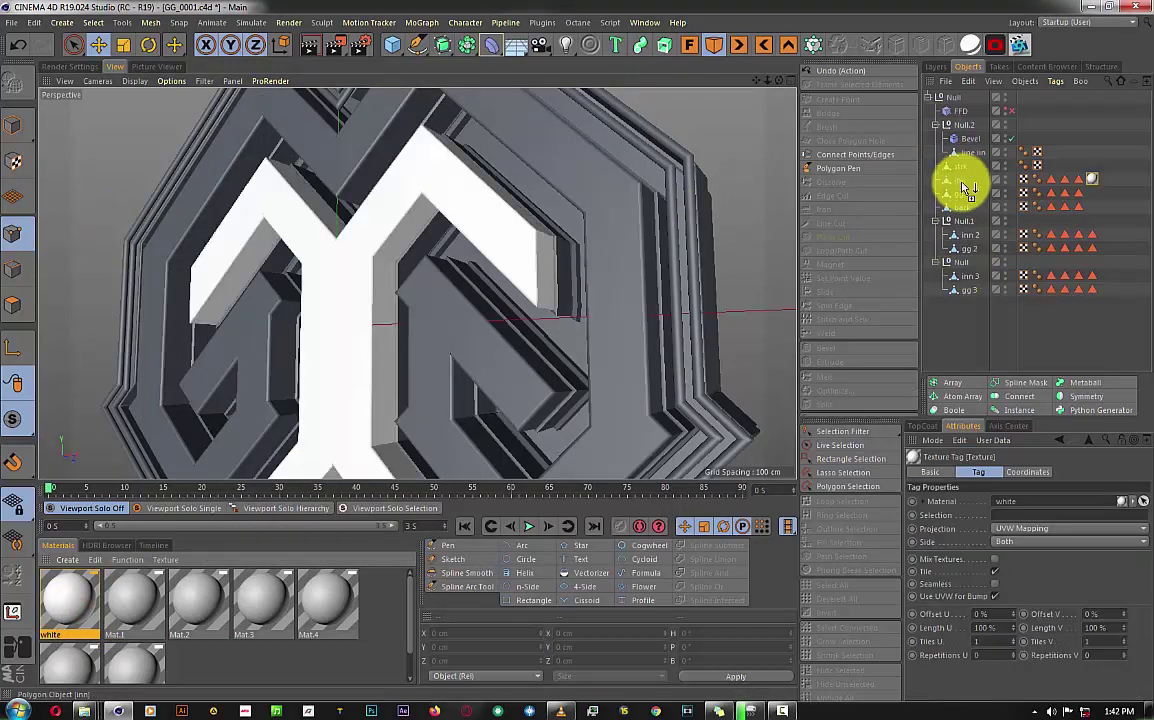
drag(48, 612, 960, 178)
mouse_move(1103, 178)
mouse_down()
mouse_move(1055, 167)
mouse_move(1053, 196)
mouse_up()
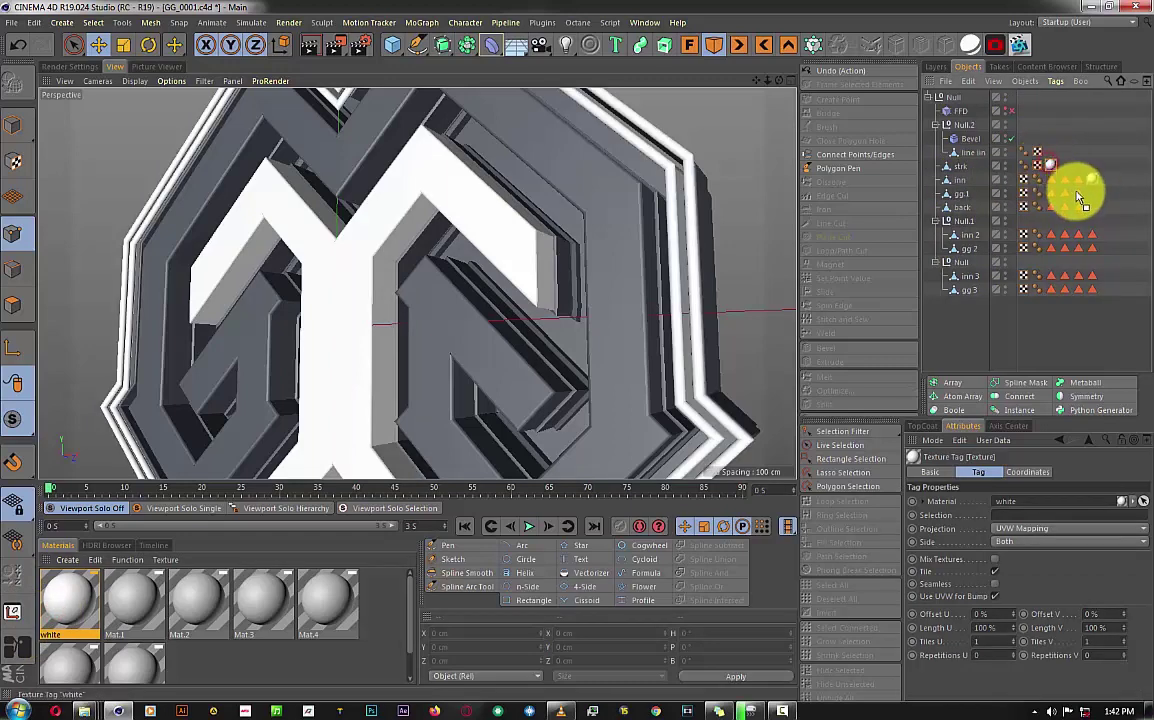
drag(1101, 203, 1094, 193)
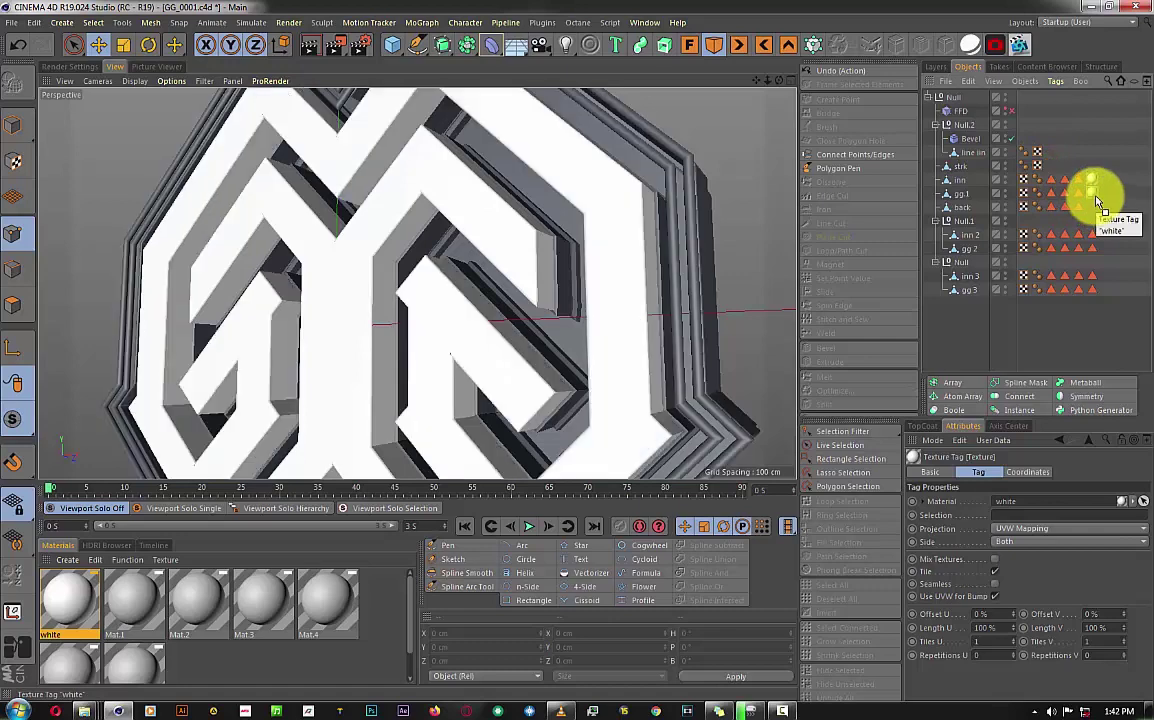
Make Mat.1 a red at 78% saturation and apply it to the back frame.
double_click(127, 606)
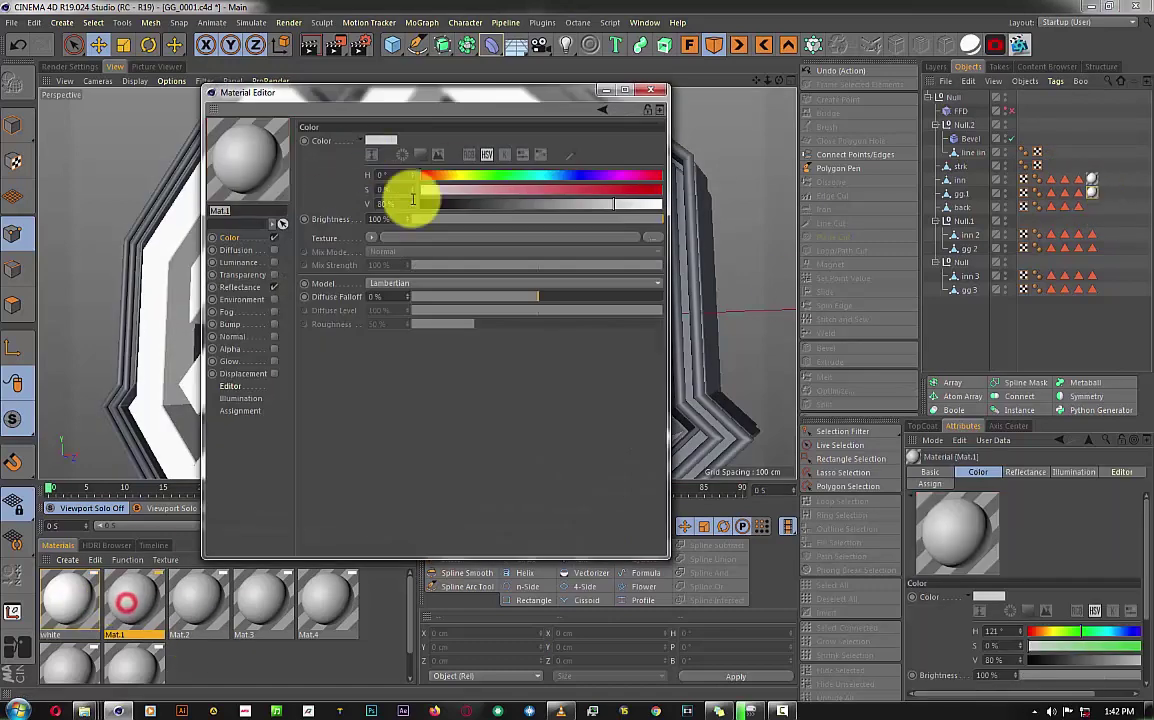
drag(412, 190, 650, 189)
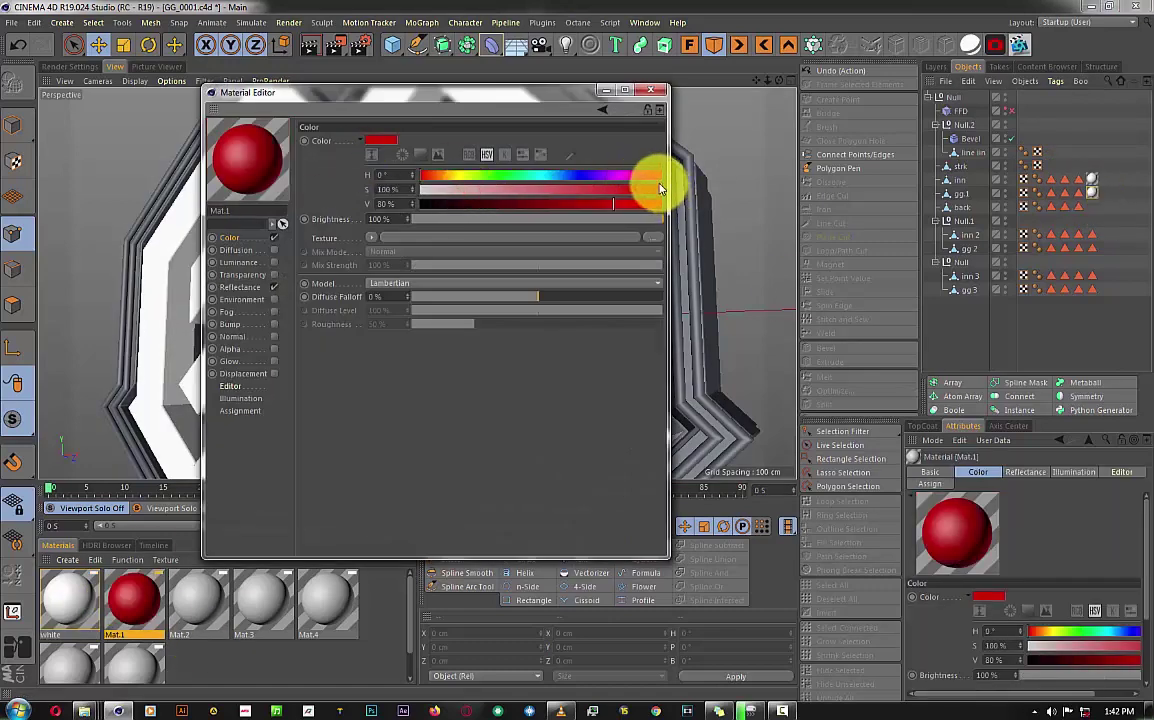
drag(541, 189, 608, 189)
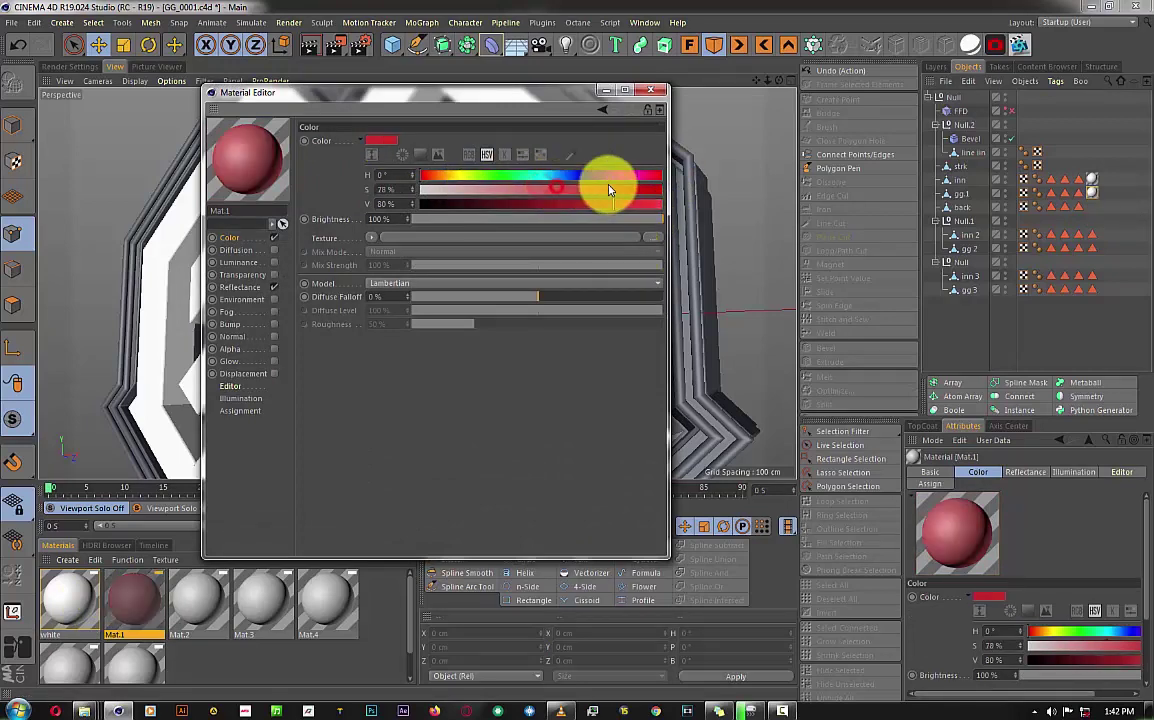
click(656, 93)
drag(150, 605, 975, 205)
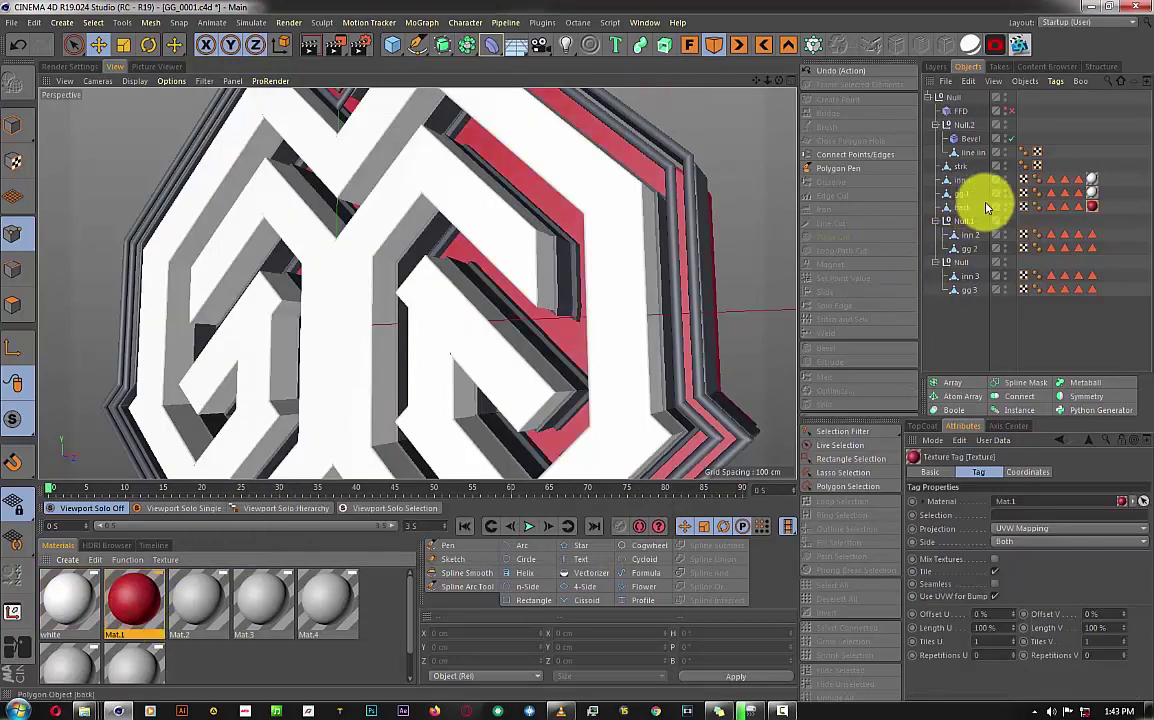
drag(768, 97, 574, 347)
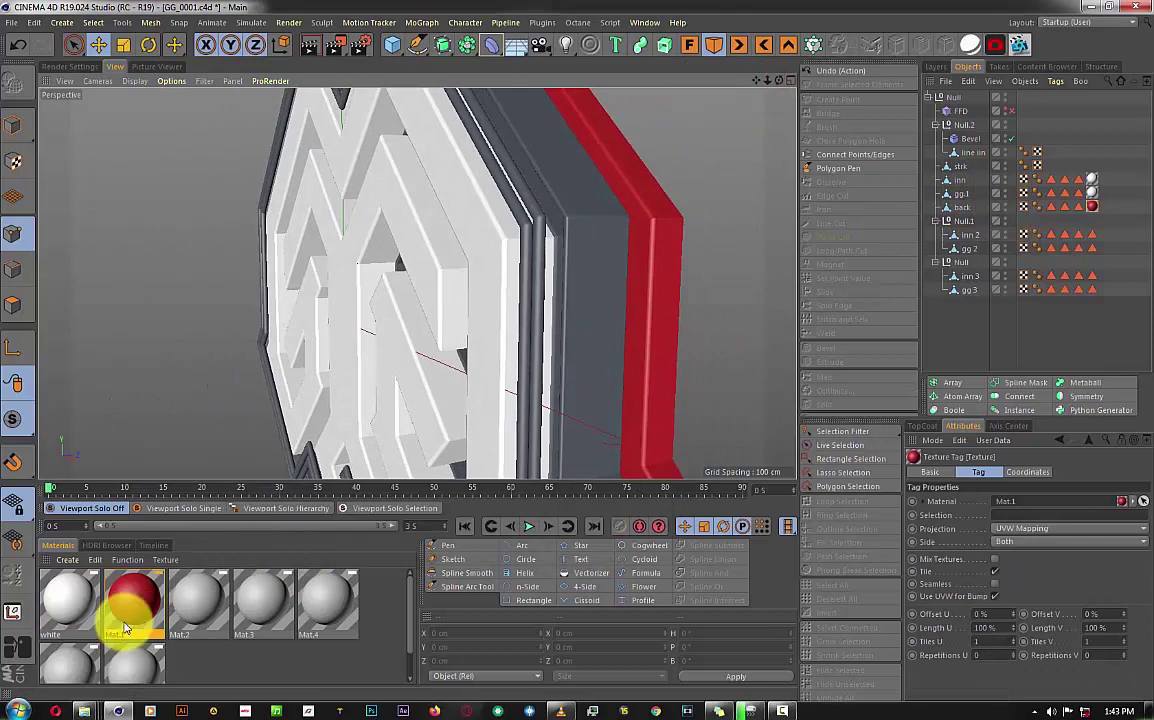
Rename the material 'red' and apply it to gg 1 and gg 2.
click(140, 602)
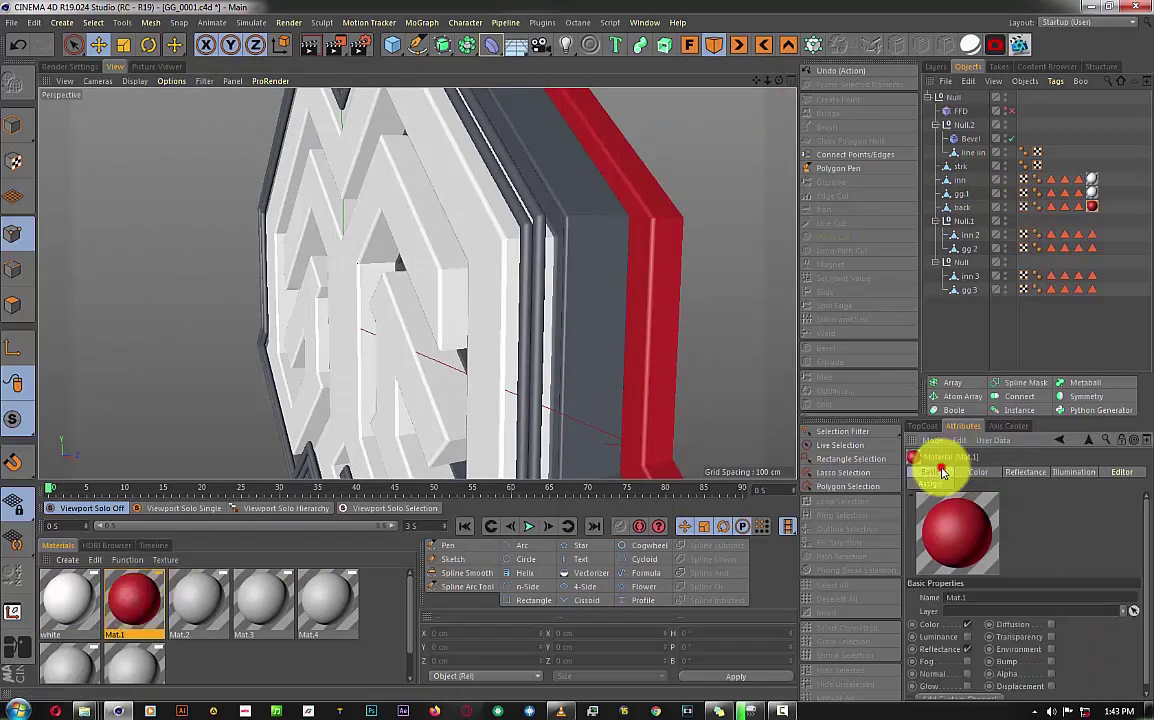
key(d)
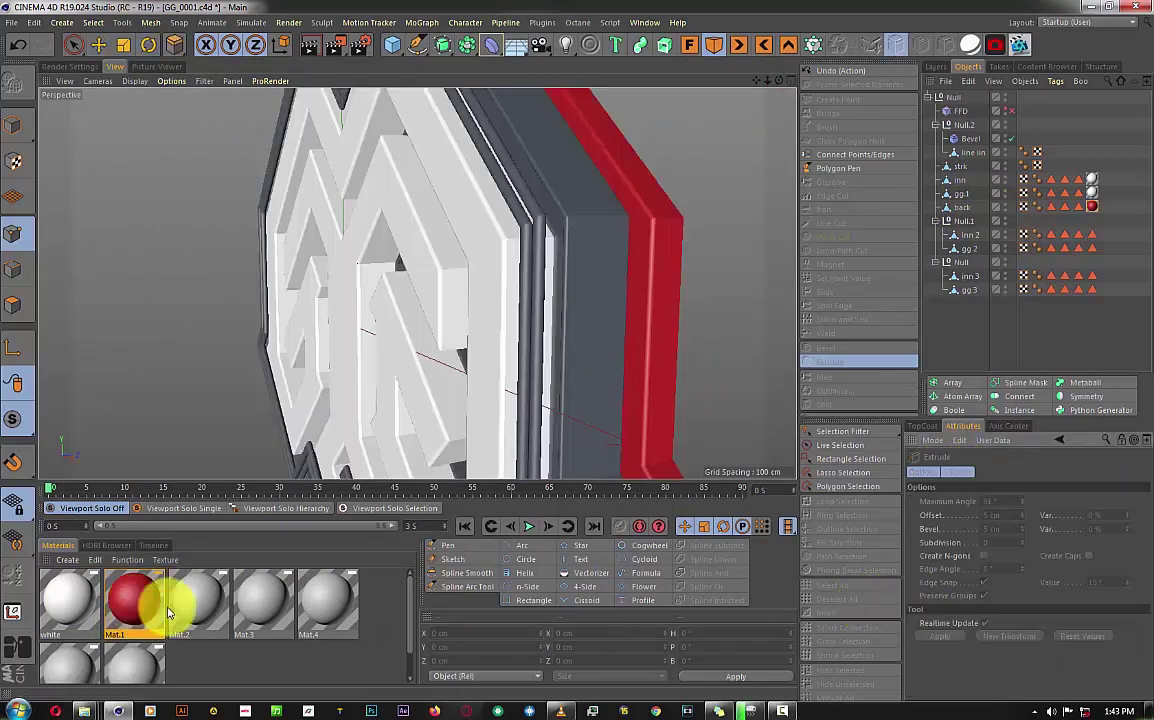
double_click(150, 603)
text(d)
key(Return)
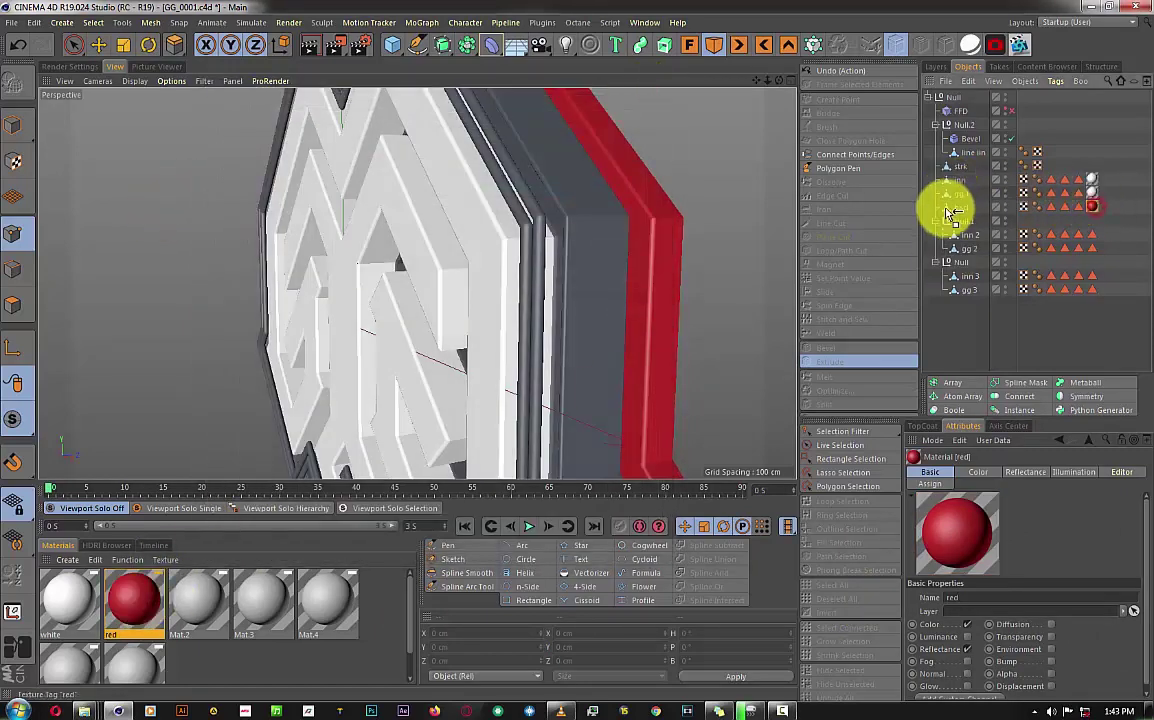
drag(953, 213, 962, 193)
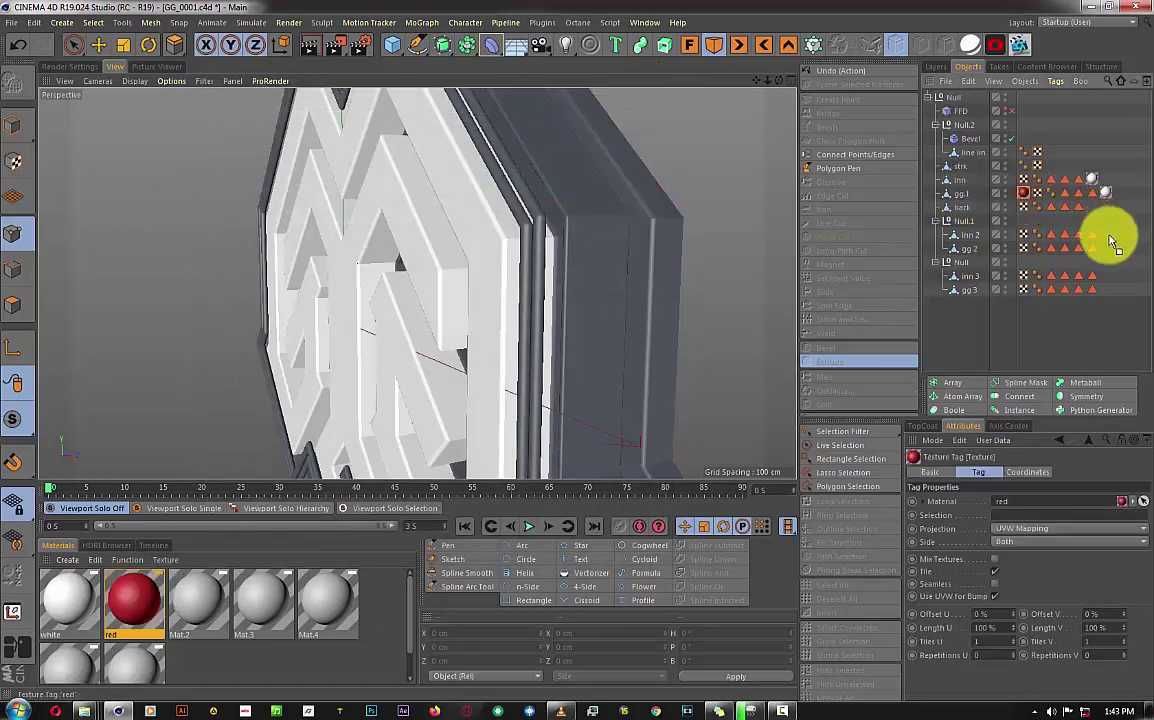
drag(1110, 255, 1106, 249)
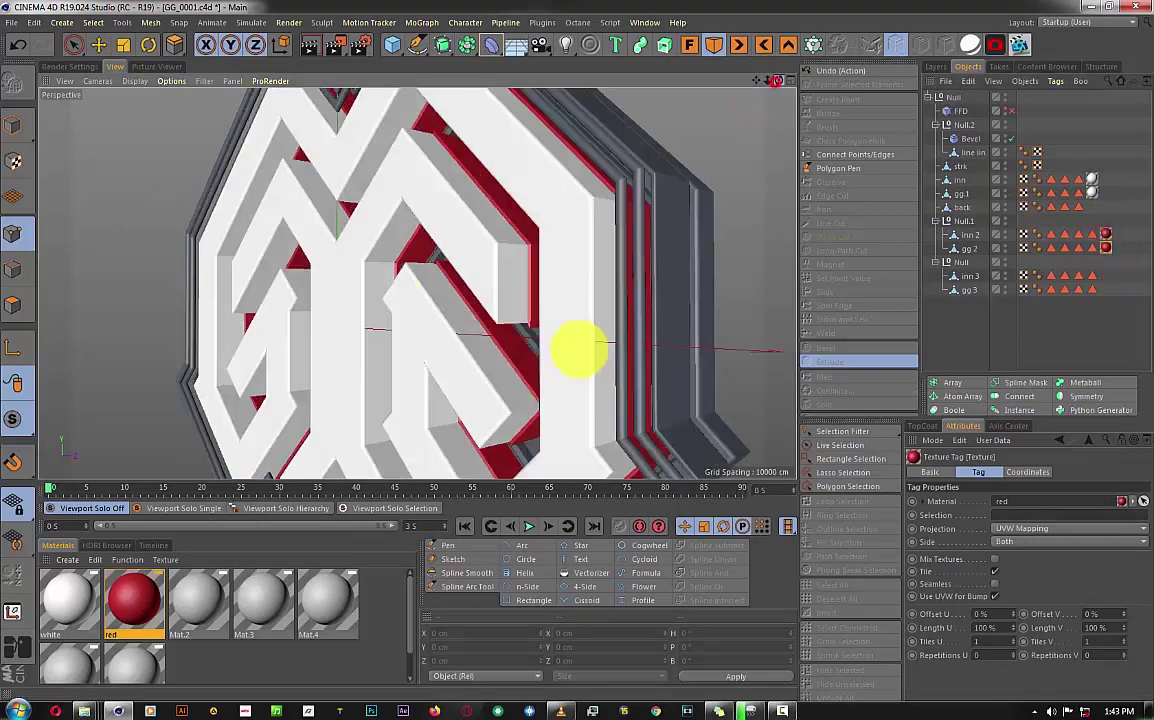
drag(747, 90, 572, 360)
Rename Mat.2 'green', raise its saturation, and apply it to inn 3 and gg 3.
double_click(199, 602)
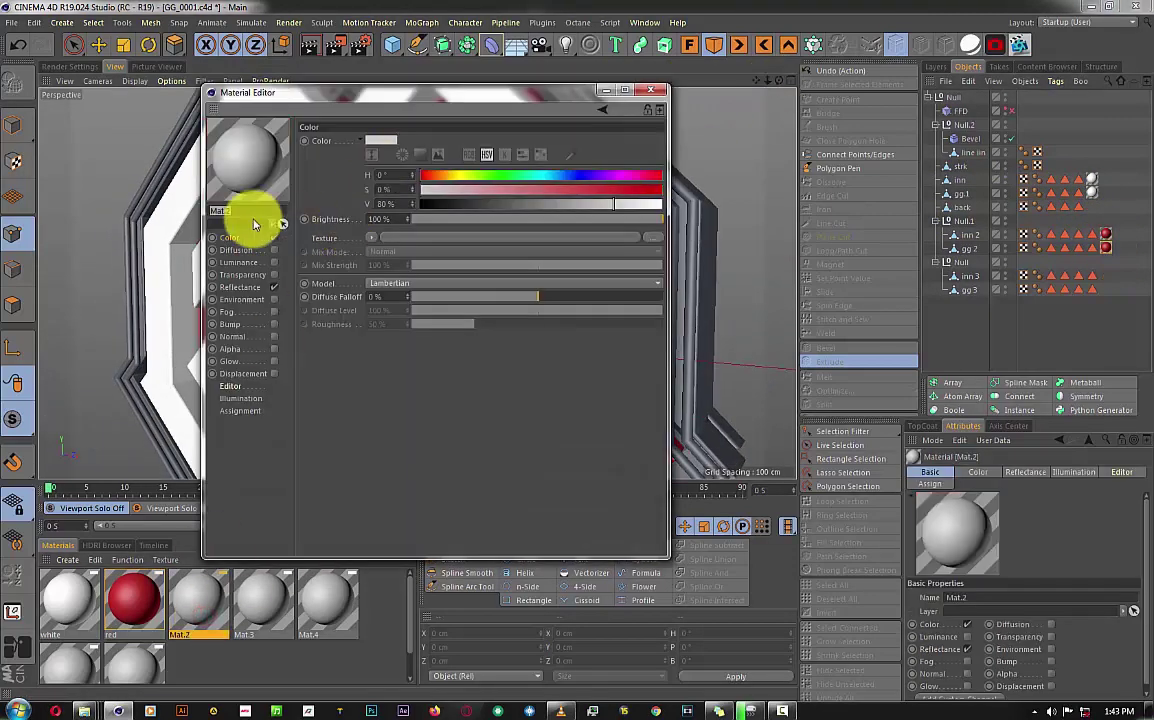
text(green)
key(Return)
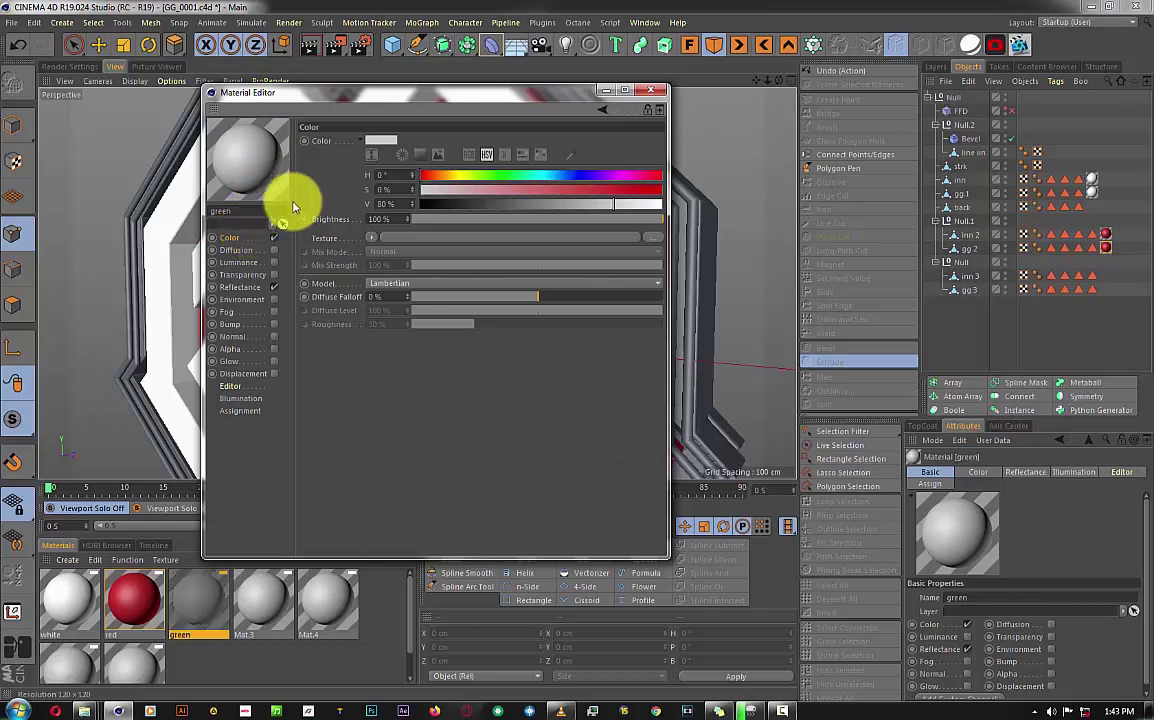
drag(567, 195, 595, 191)
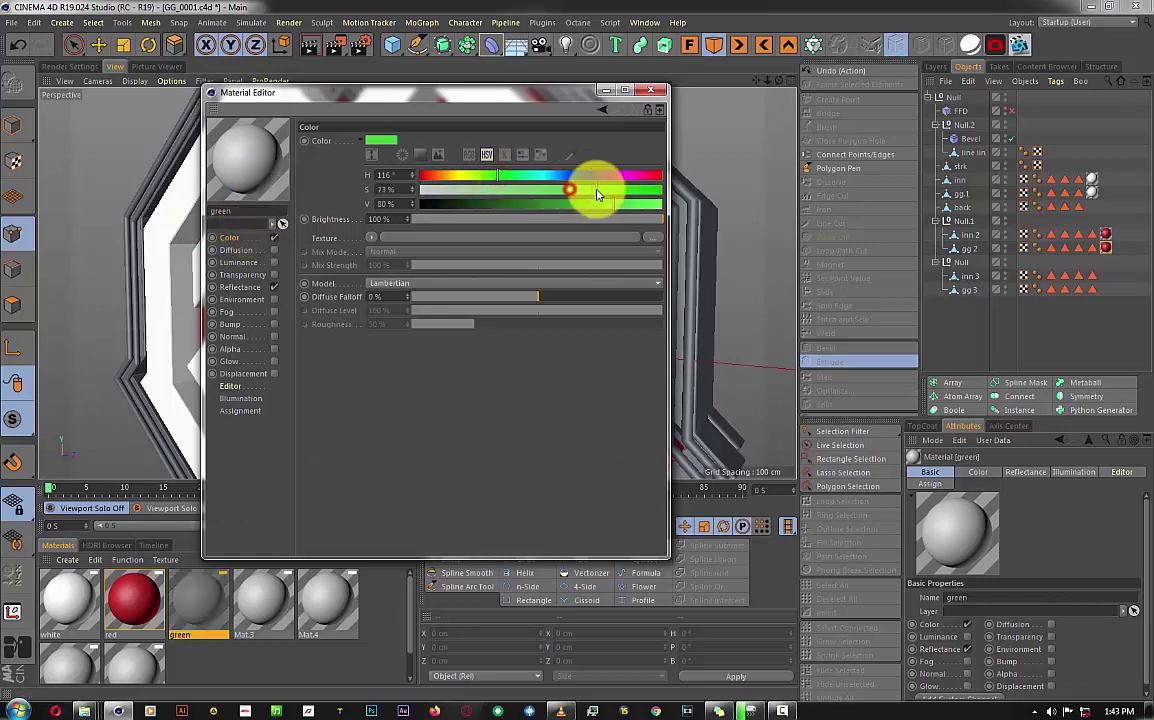
click(650, 90)
mouse_move(190, 632)
mouse_down()
mouse_move(980, 260)
mouse_move(978, 276)
mouse_up()
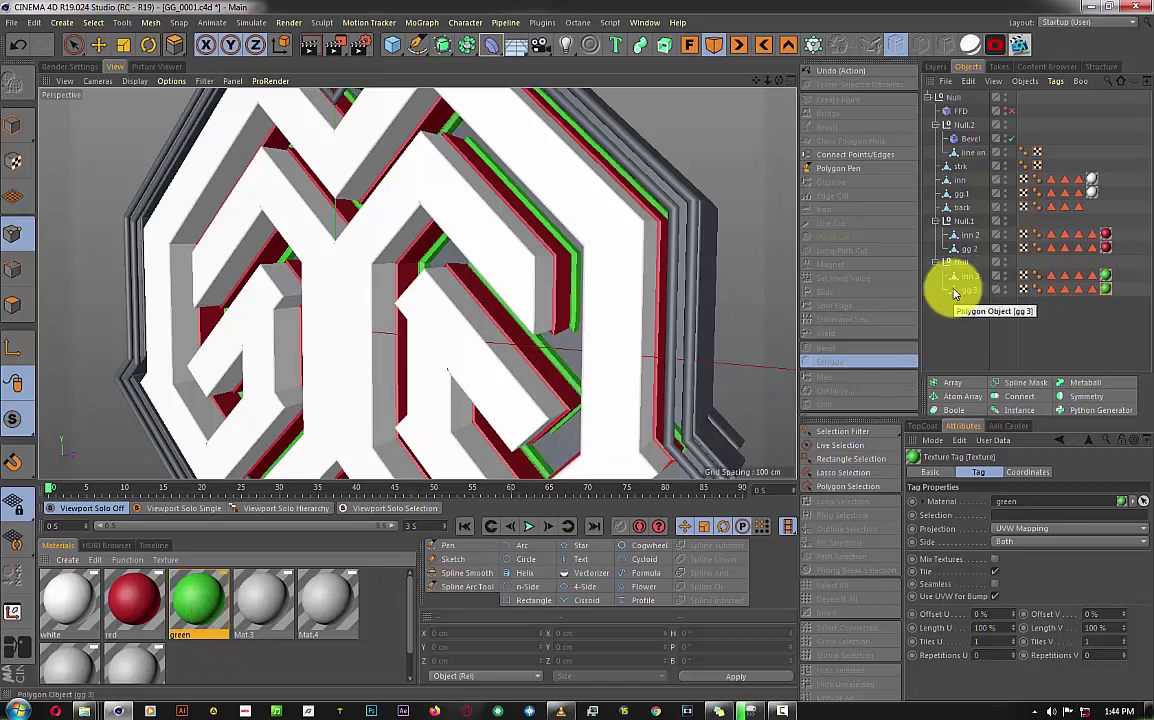
Turn Mat.3 into a yellow gold, name it 'gold', and apply it to the line in layer.
double_click(262, 603)
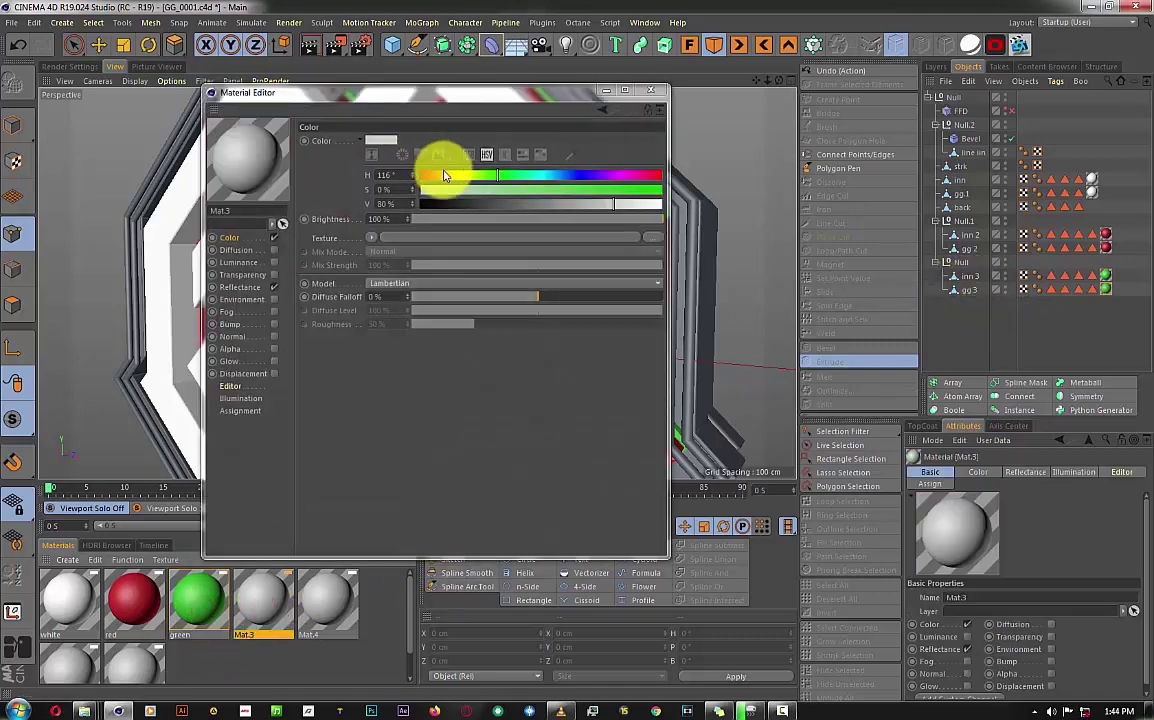
click(445, 176)
drag(523, 190, 655, 190)
click(659, 204)
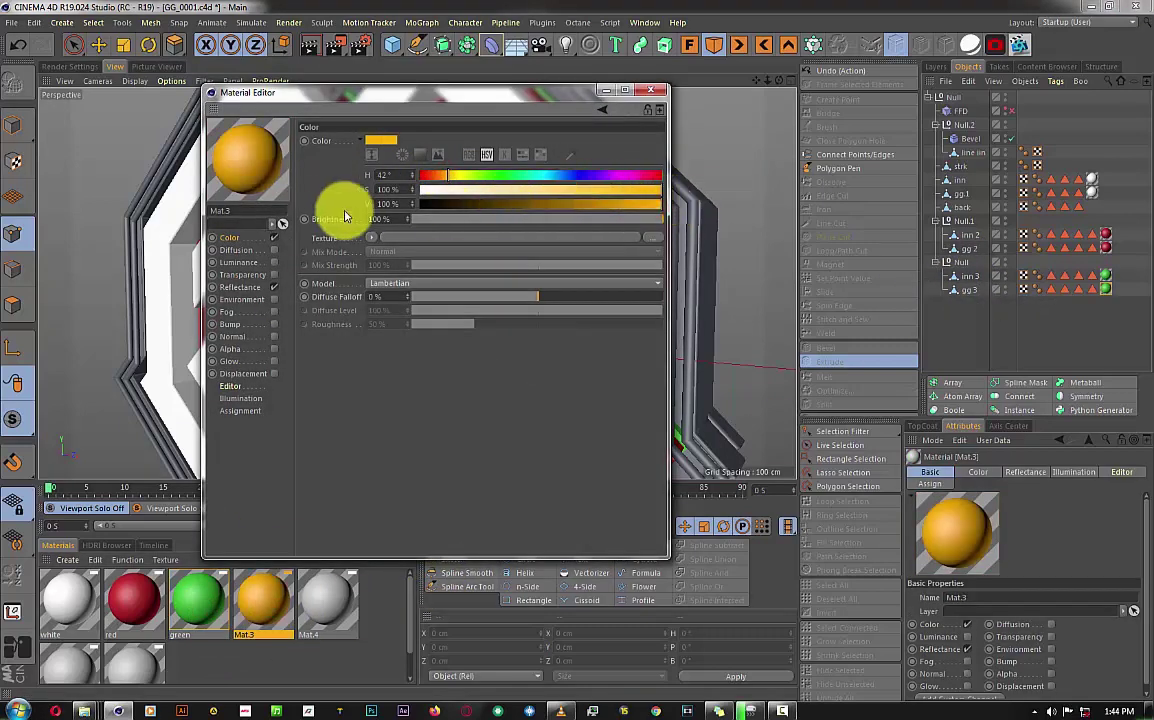
click(453, 179)
double_click(240, 211)
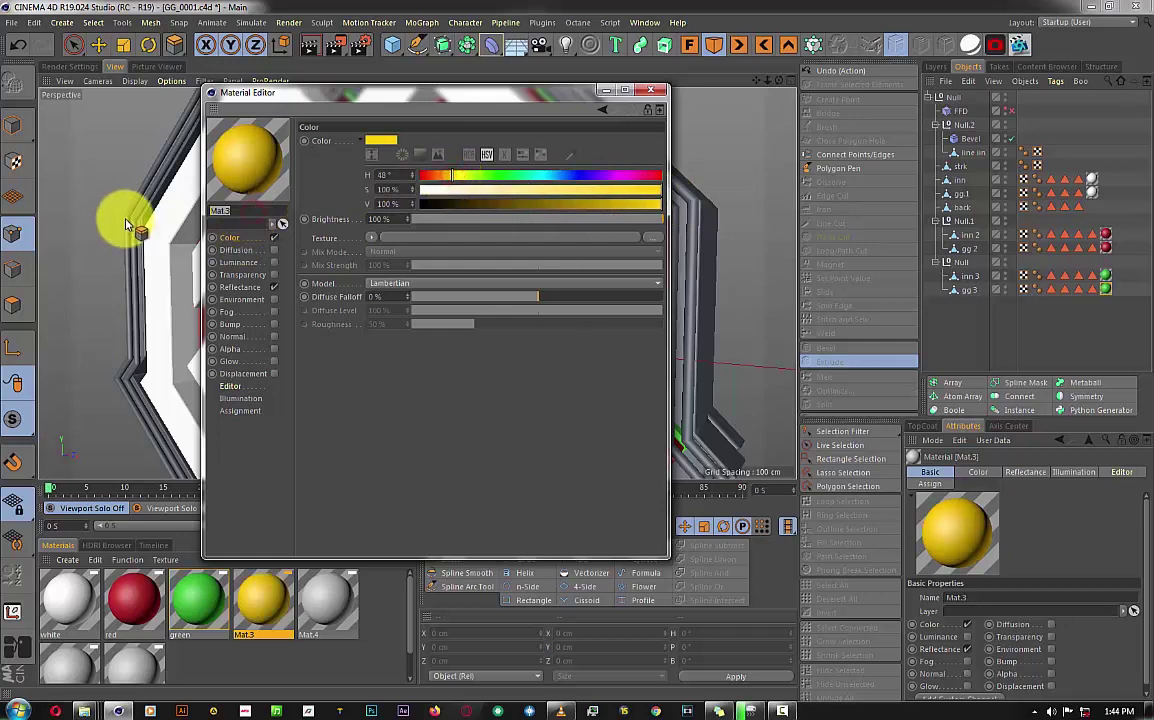
text(gold)
click(651, 90)
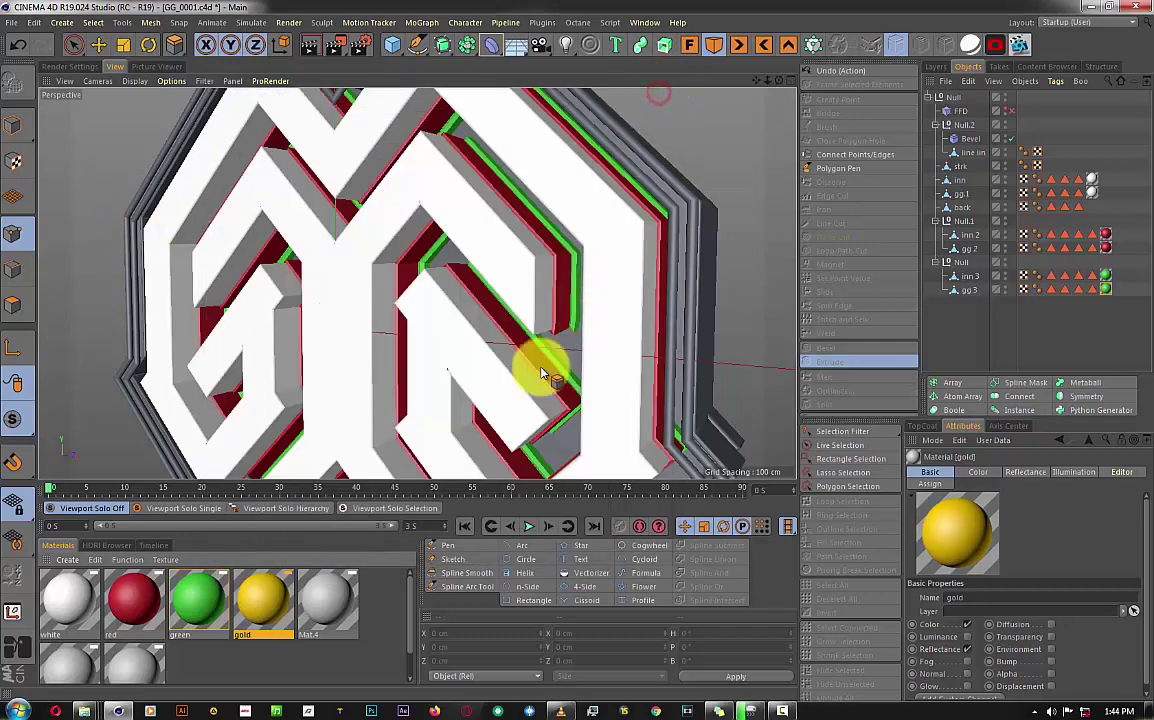
mouse_move(1019, 237)
mouse_down()
mouse_move(990, 142)
mouse_move(968, 155)
mouse_up()
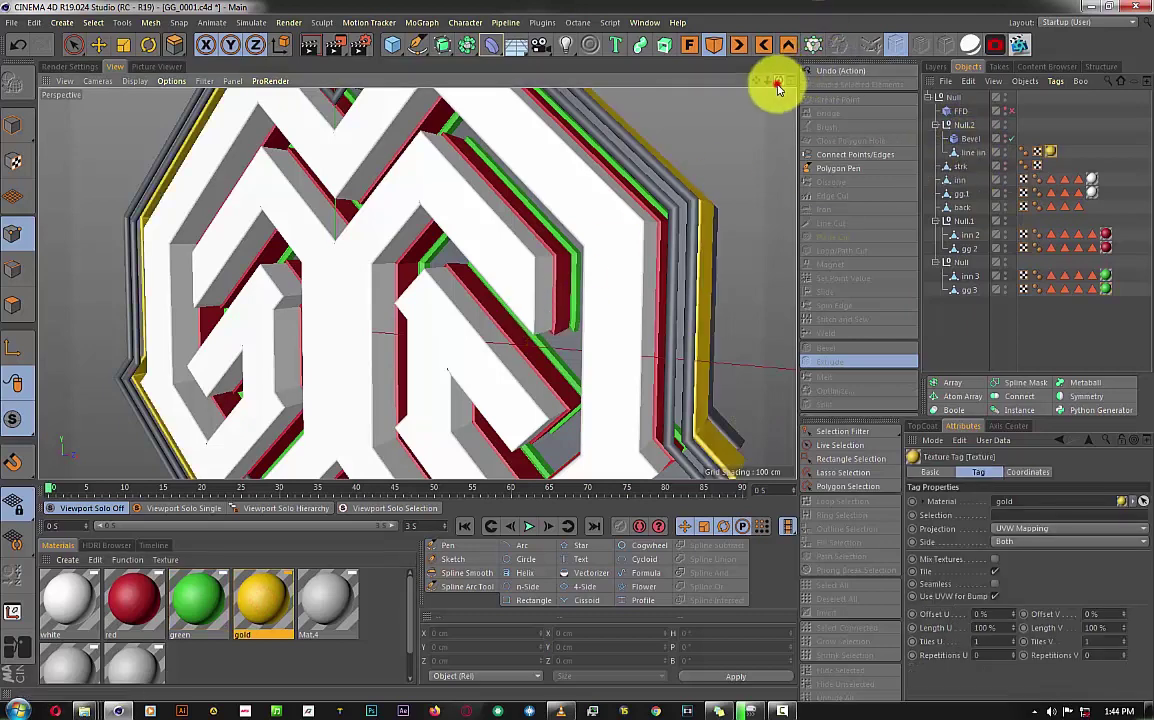
mouse_move(773, 82)
mouse_down()
mouse_move(572, 352)
mouse_move(744, 173)
mouse_up()
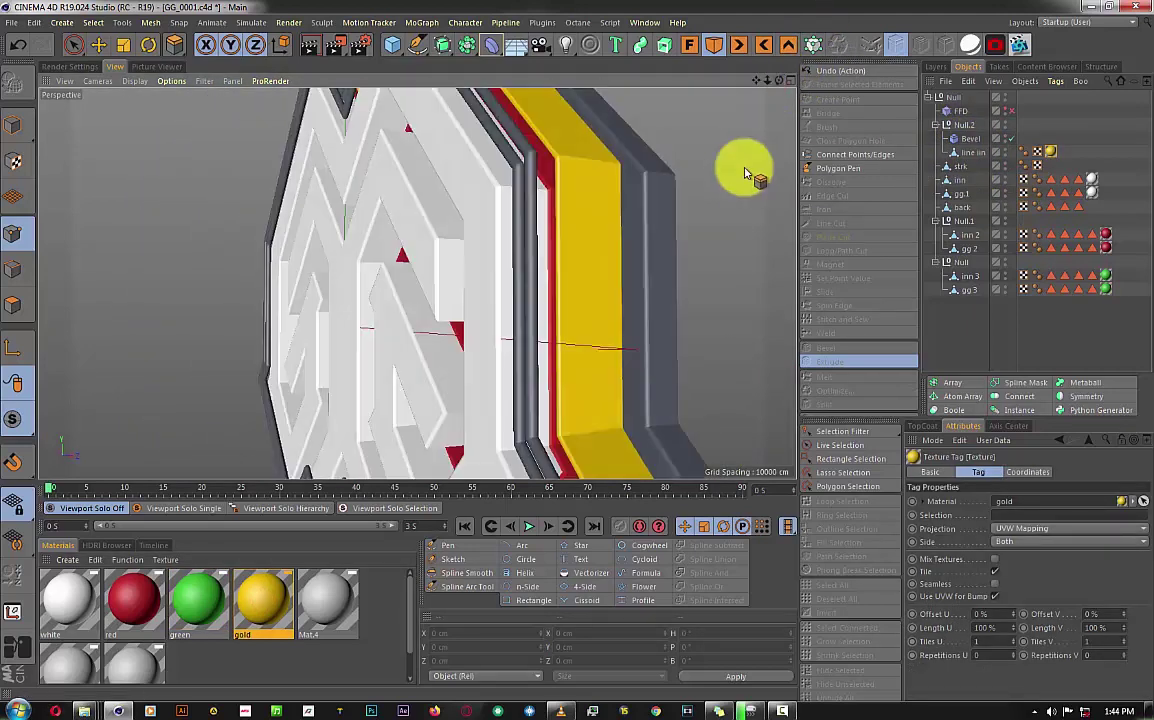
Make Mat.4 a bright cyan named 'blue' and assign it to the outline strokes.
double_click(317, 614)
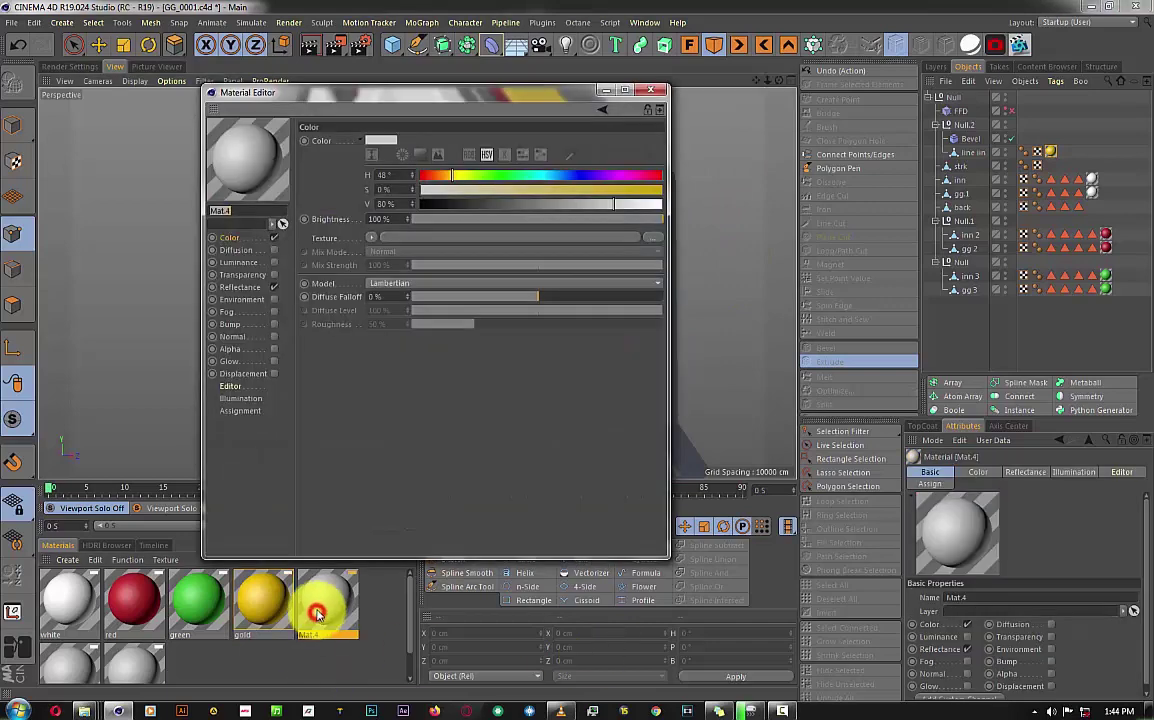
drag(577, 189, 660, 189)
click(660, 204)
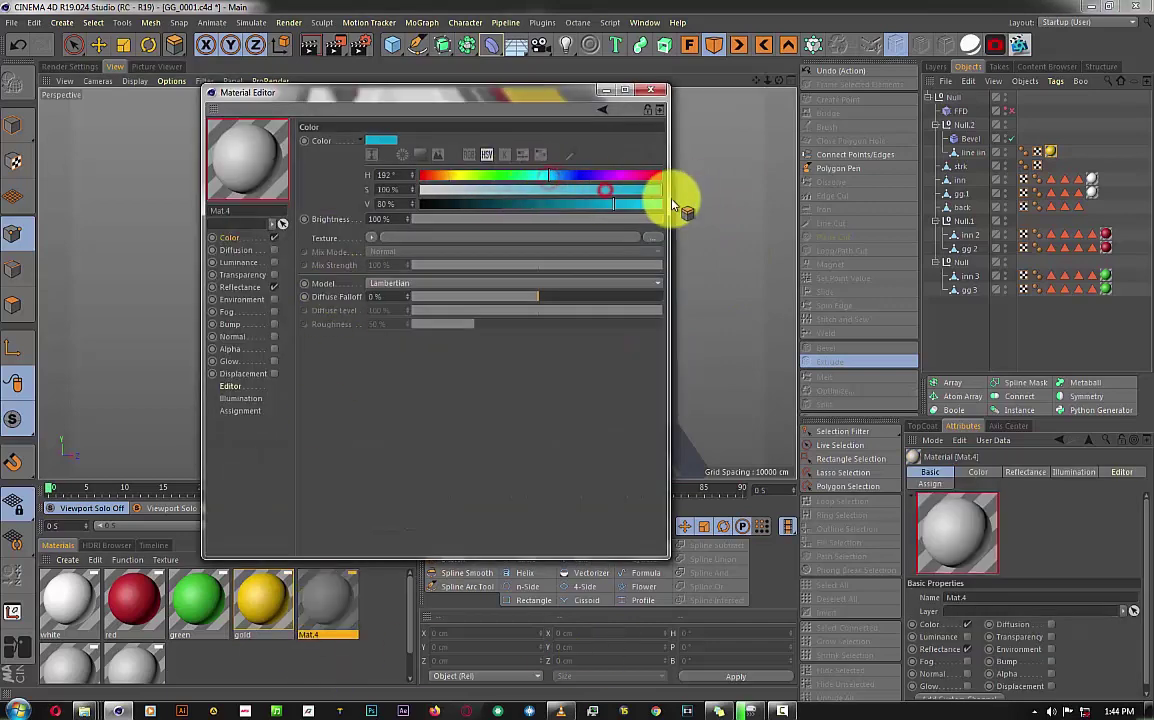
double_click(213, 212)
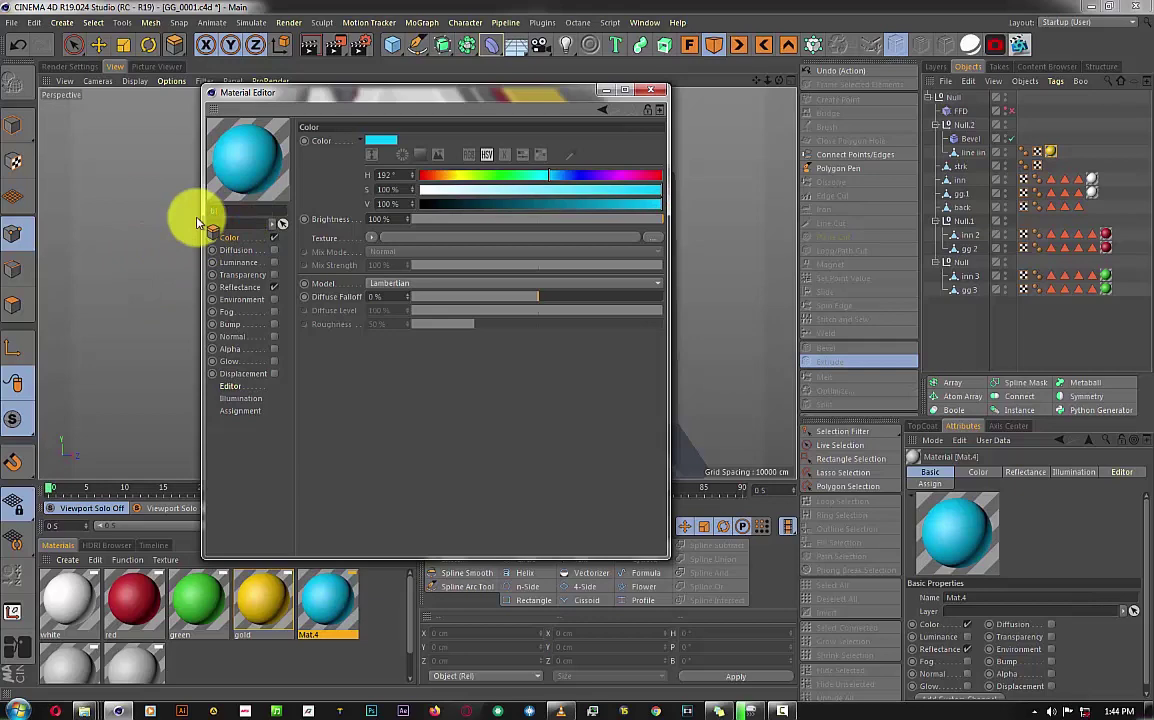
text(blue)
click(650, 90)
drag(325, 600, 962, 222)
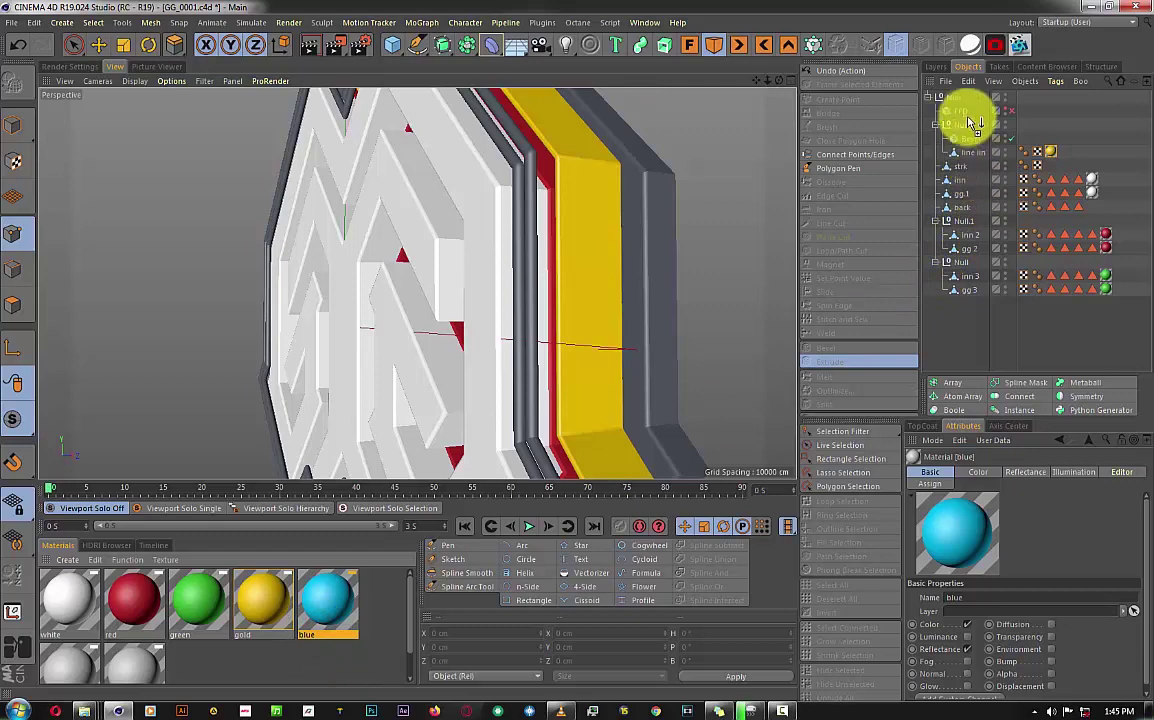
drag(960, 104, 958, 98)
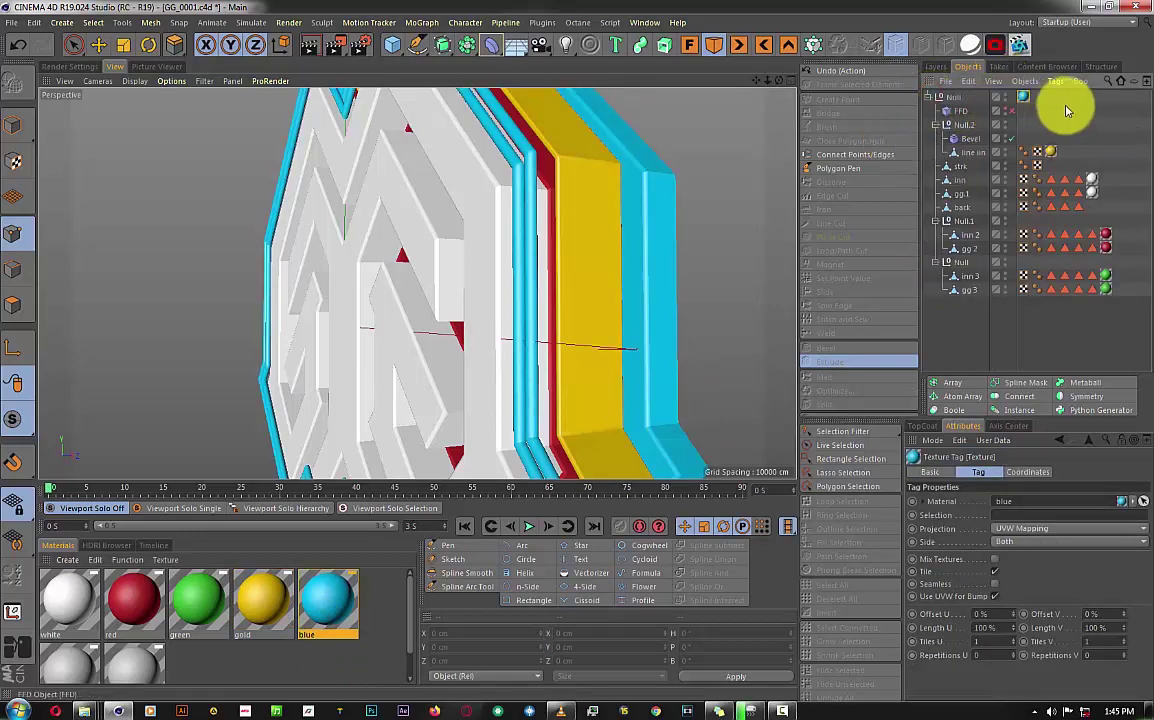
key(Delete)
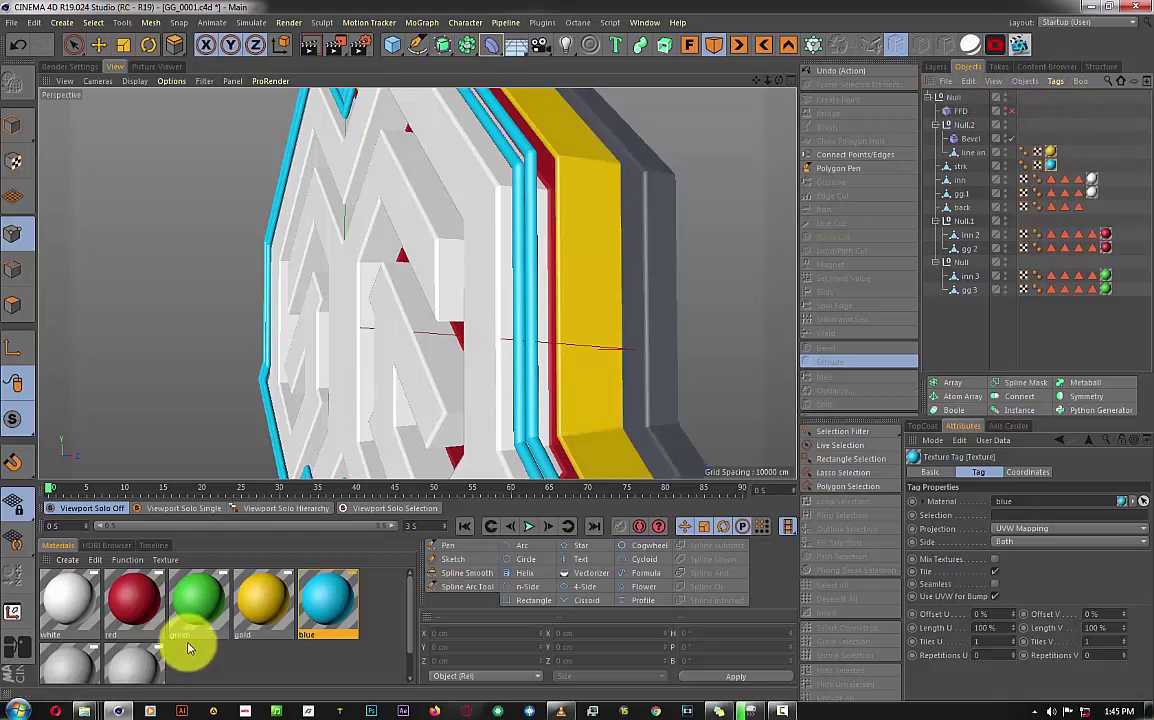
Create a black material (brightness 0) and apply it to the back plate.
double_click(64, 668)
text(black)
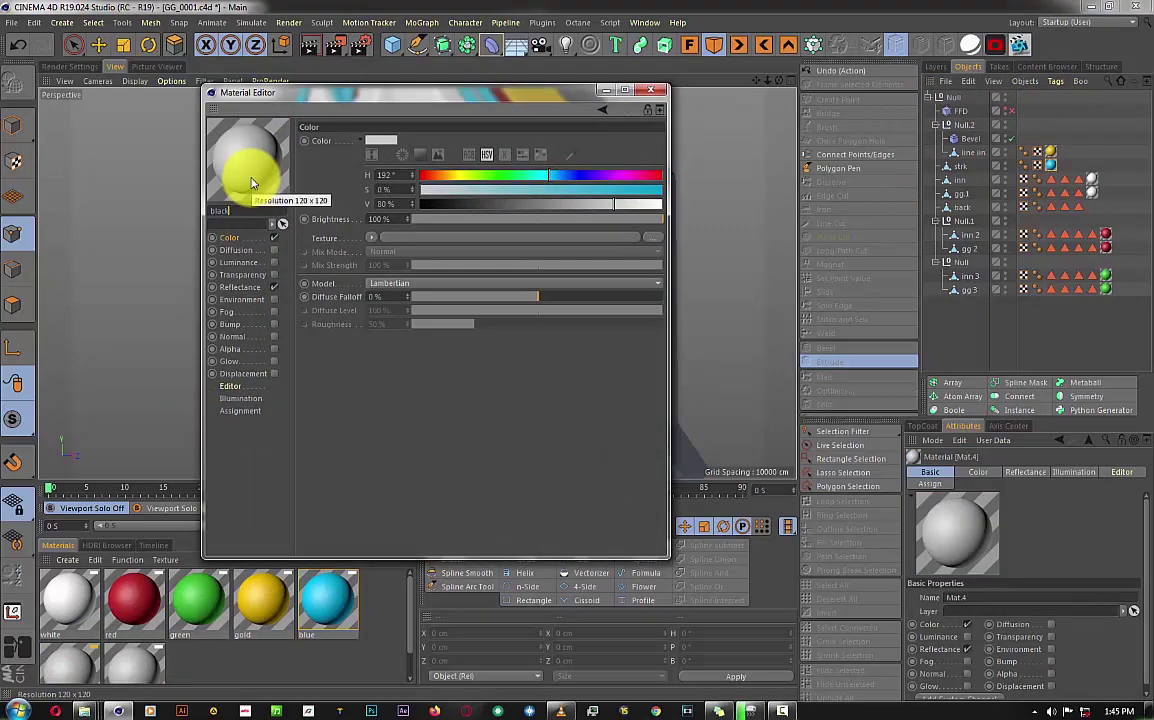
click(425, 203)
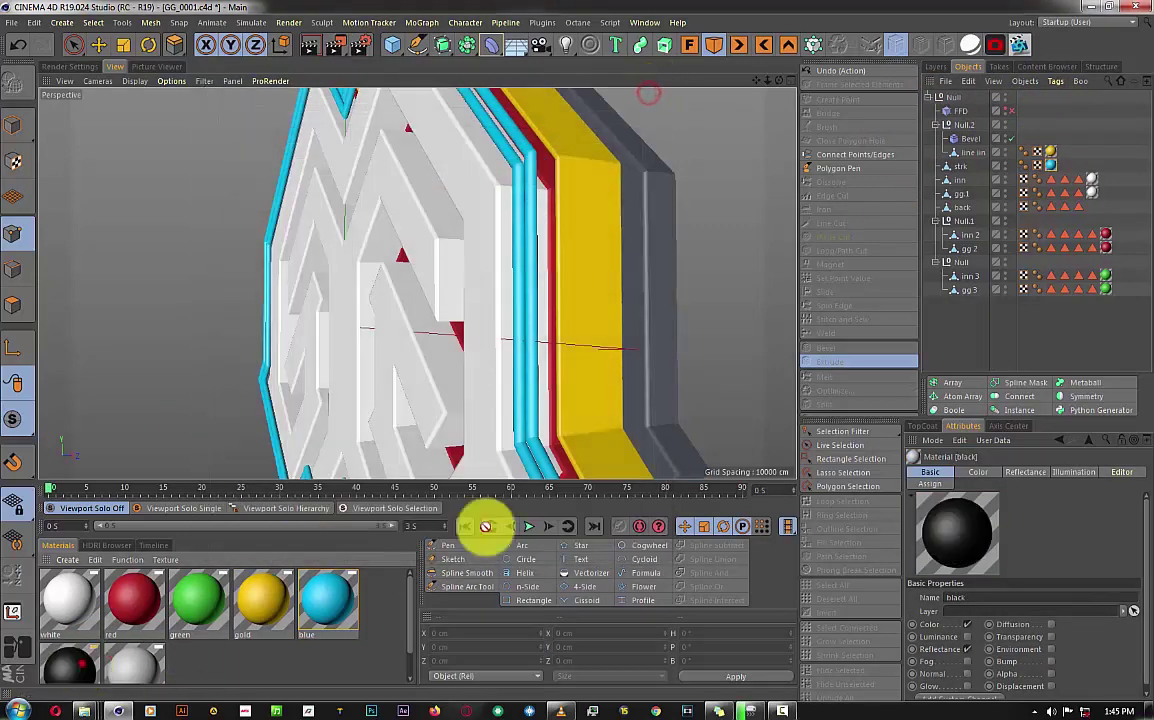
drag(487, 526, 995, 225)
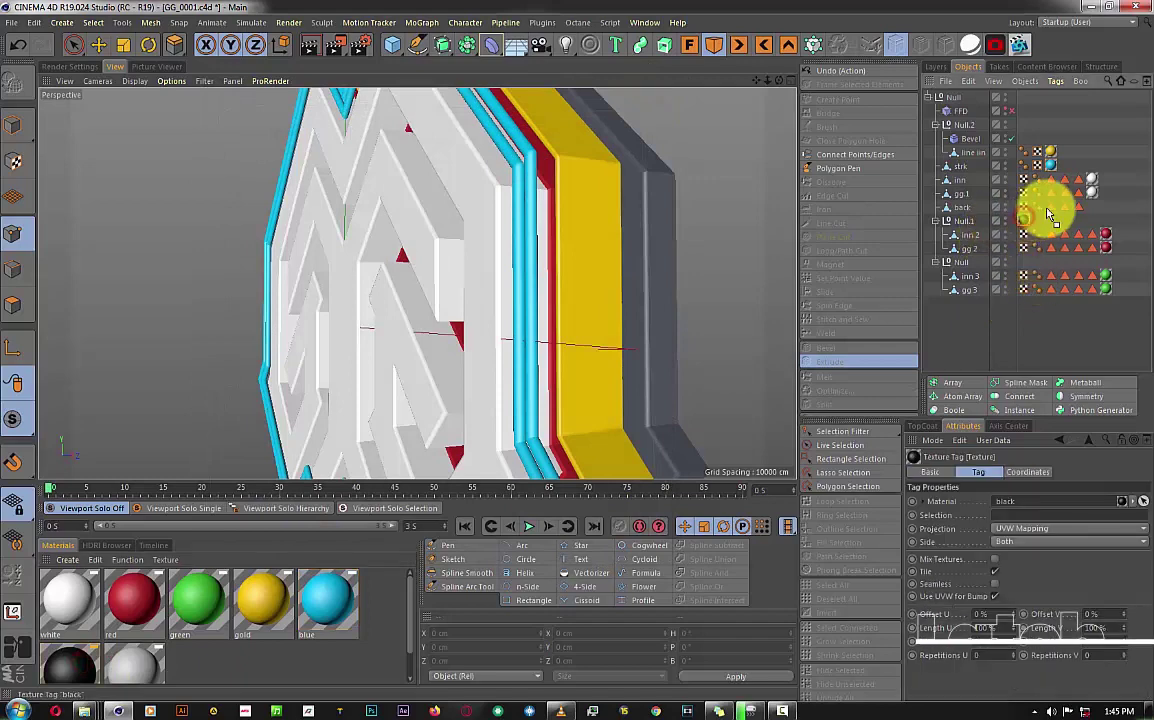
Save the project as GG_0001.c4d.
click(12, 22)
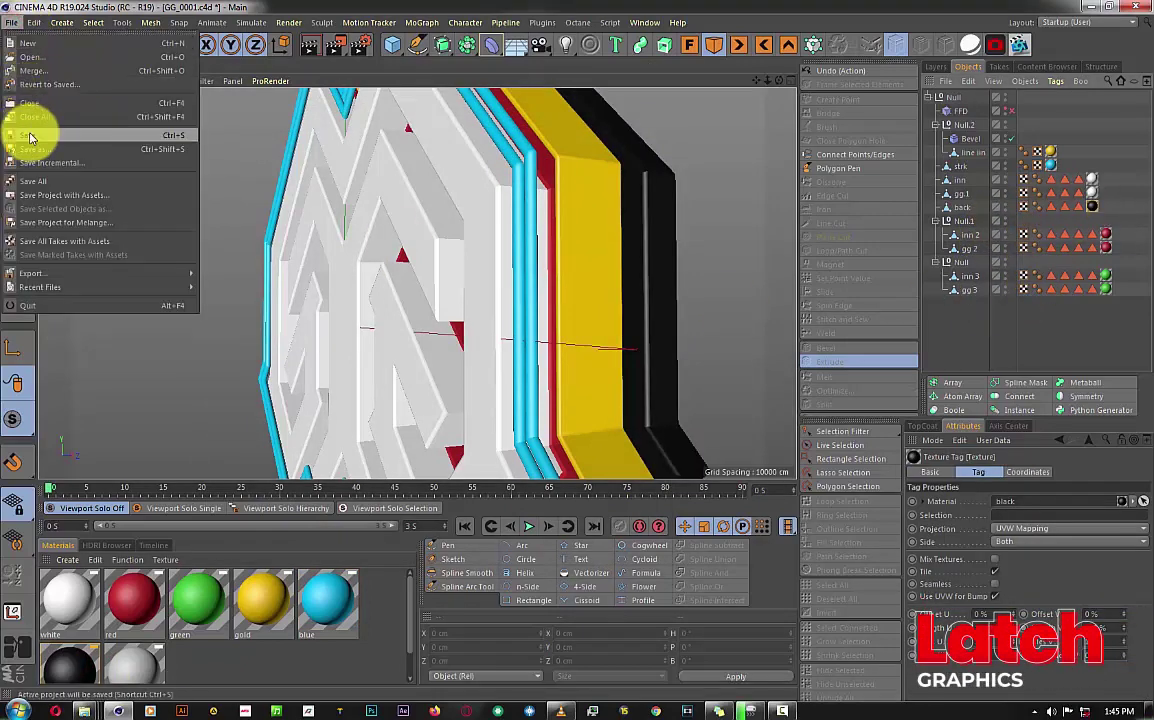
click(31, 137)
drag(572, 347, 610, 250)
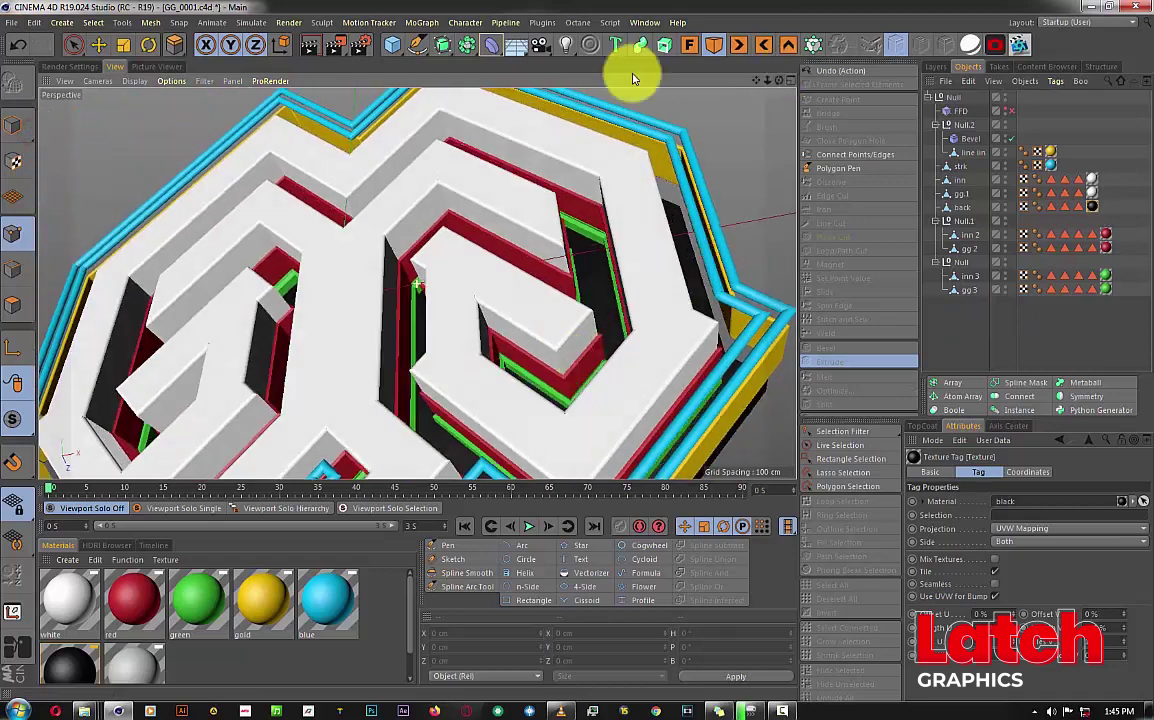
Enable the FFD deformer, angle the view, and render it to the Picture Viewer.
click(1011, 111)
drag(572, 348, 752, 88)
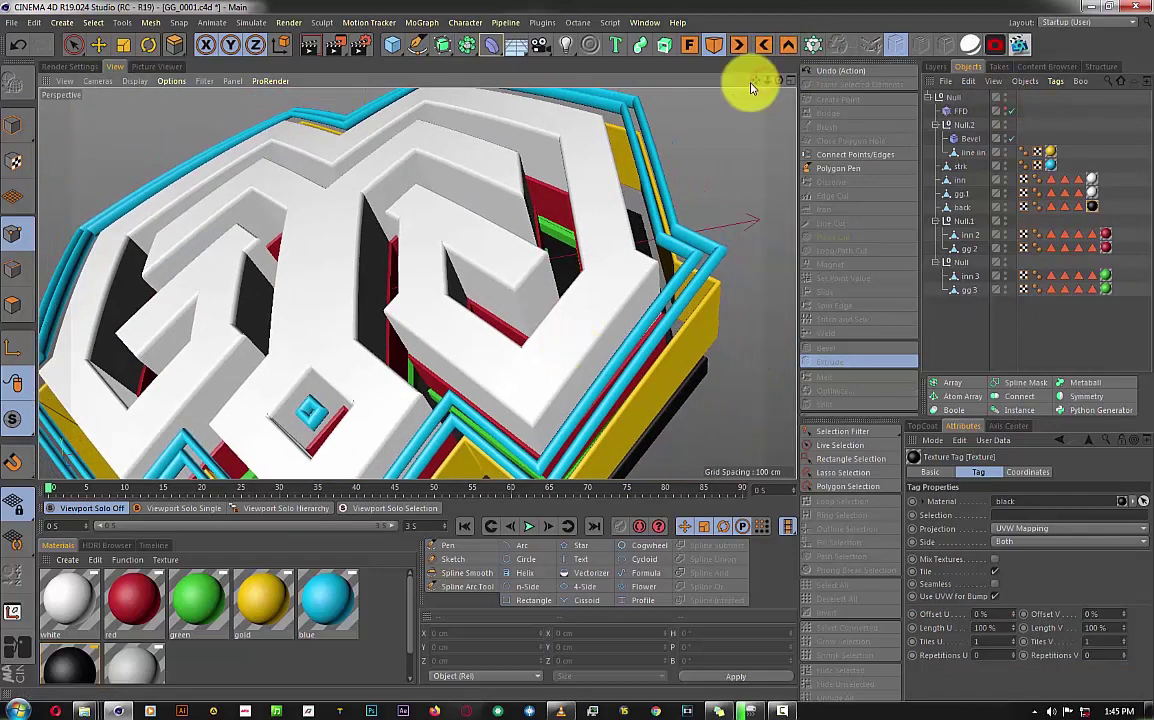
drag(582, 348, 610, 330)
click(336, 45)
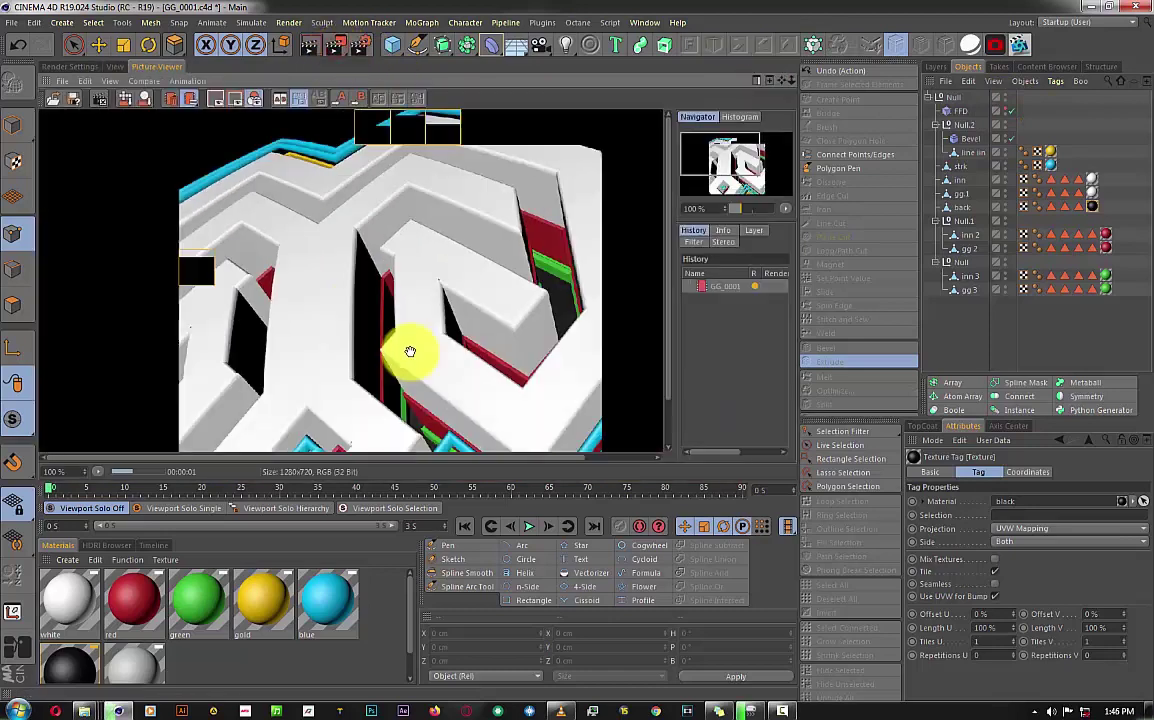
Launch After Effects from the Start menu and taskbar.
scroll(400, 348, down, 3)
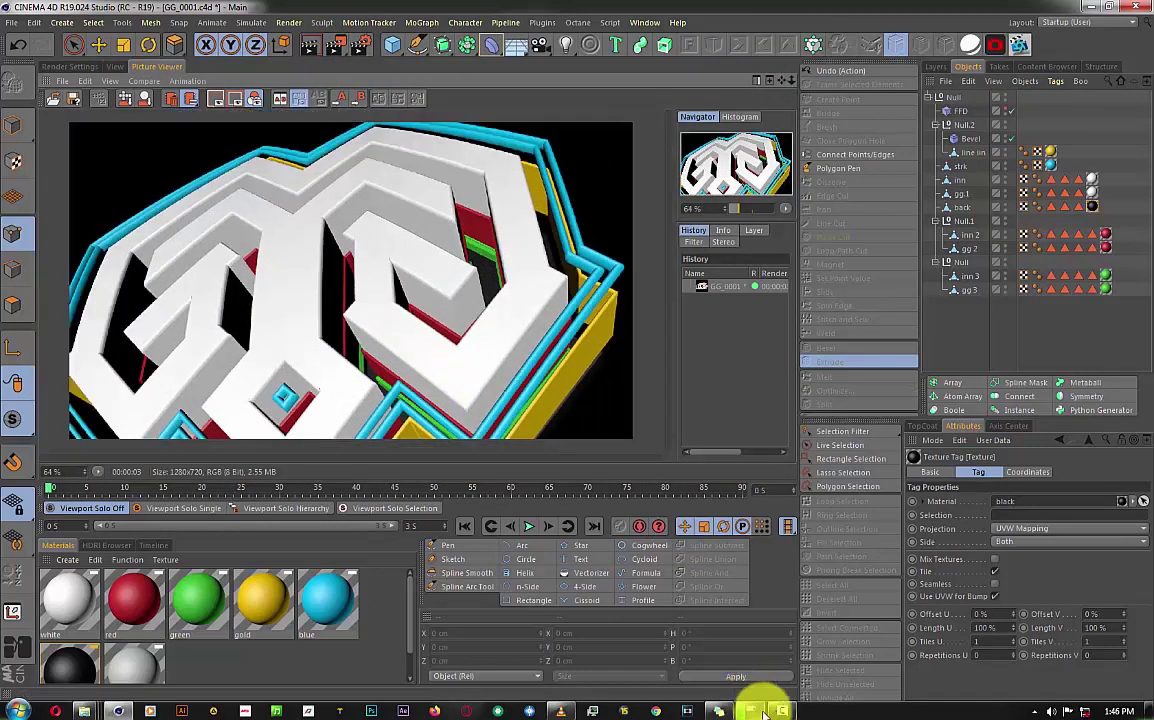
click(754, 710)
click(16, 708)
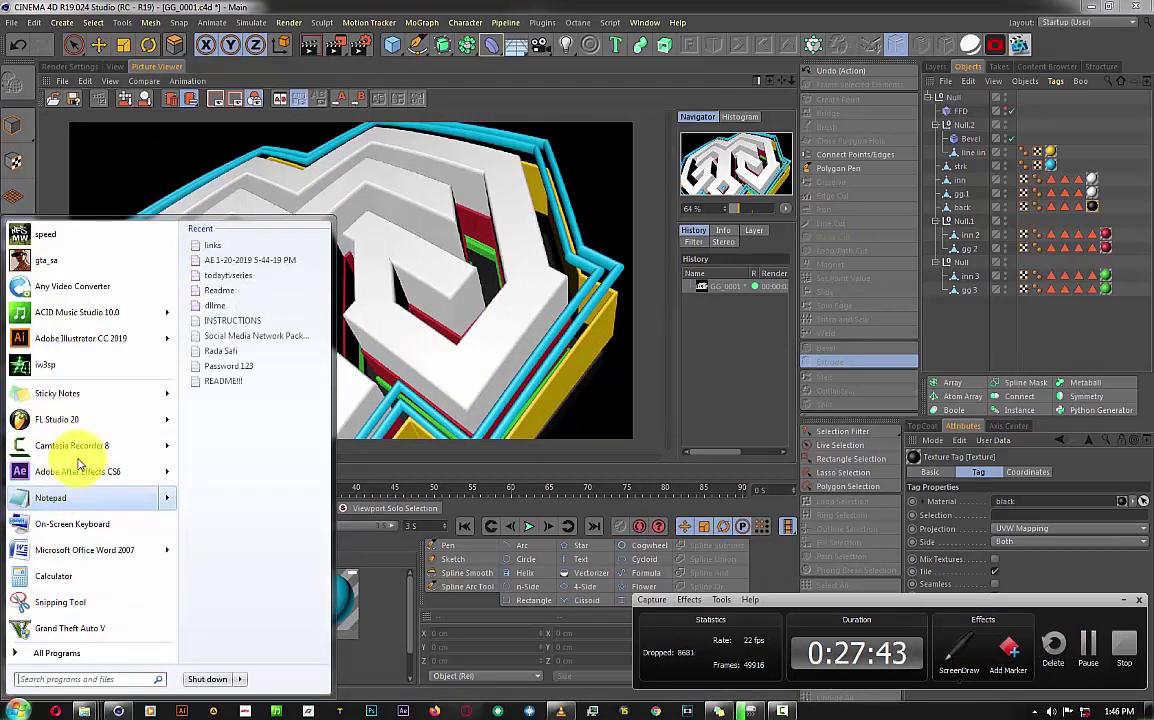
right_click(403, 710)
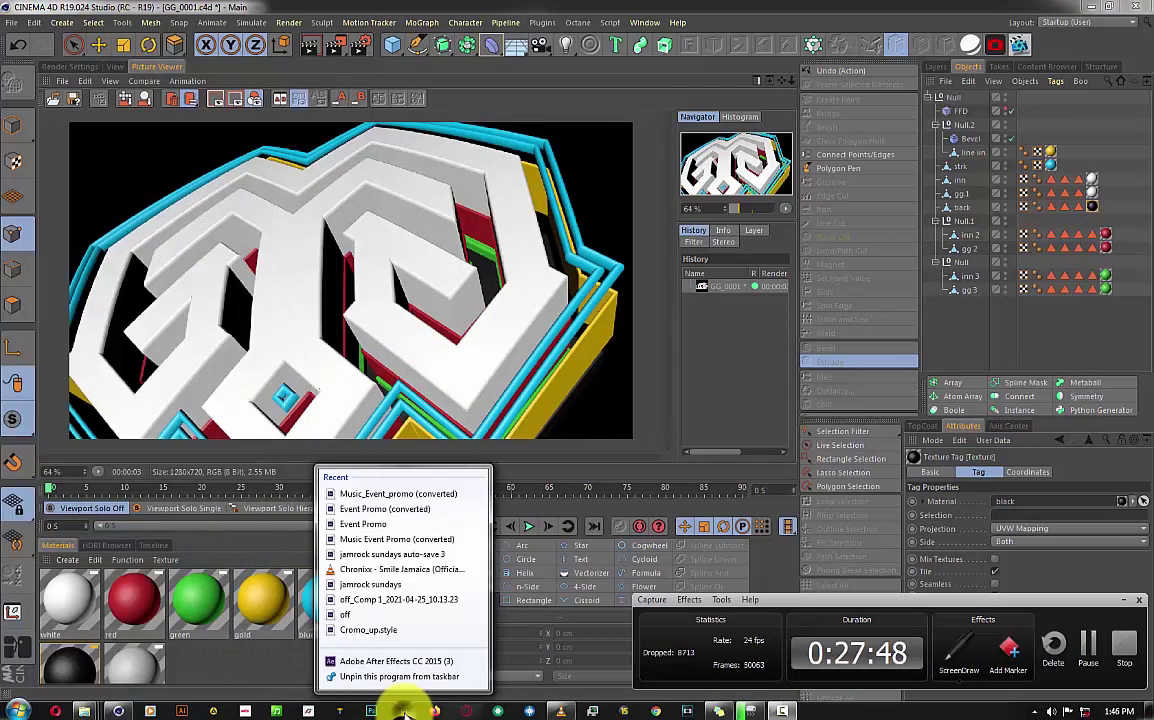
click(403, 711)
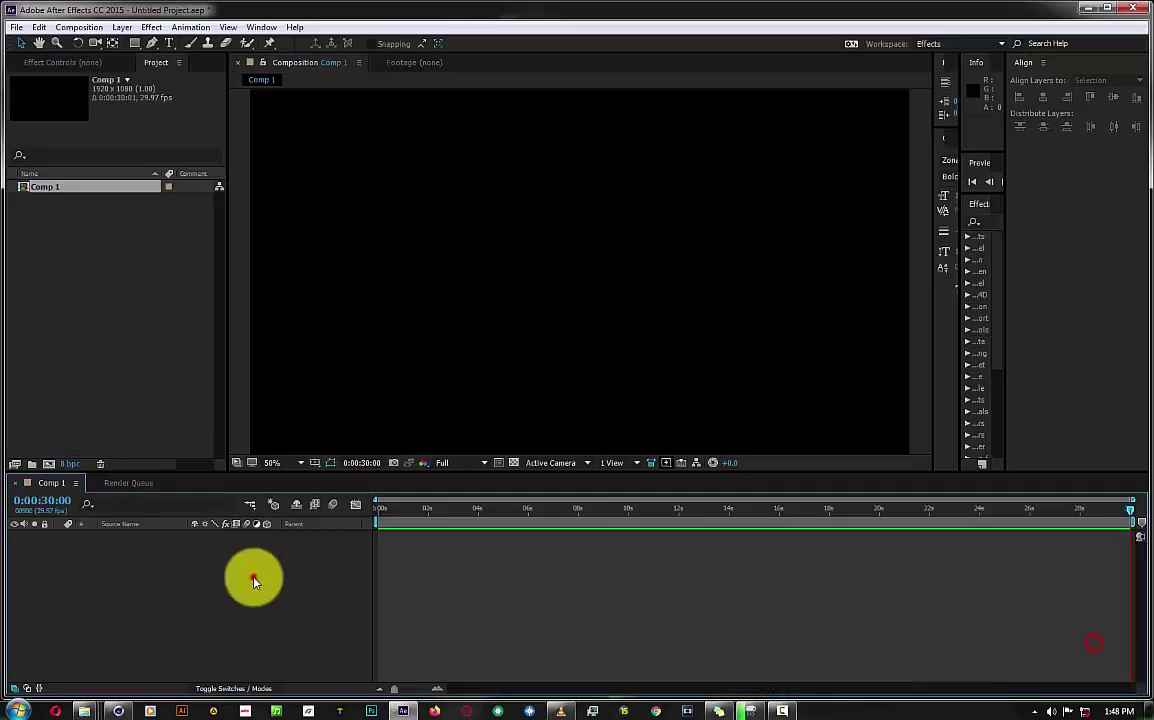
Create a solid layer named 'E3d' and duplicate it with Ctrl+D.
right_click(113, 585)
click(326, 492)
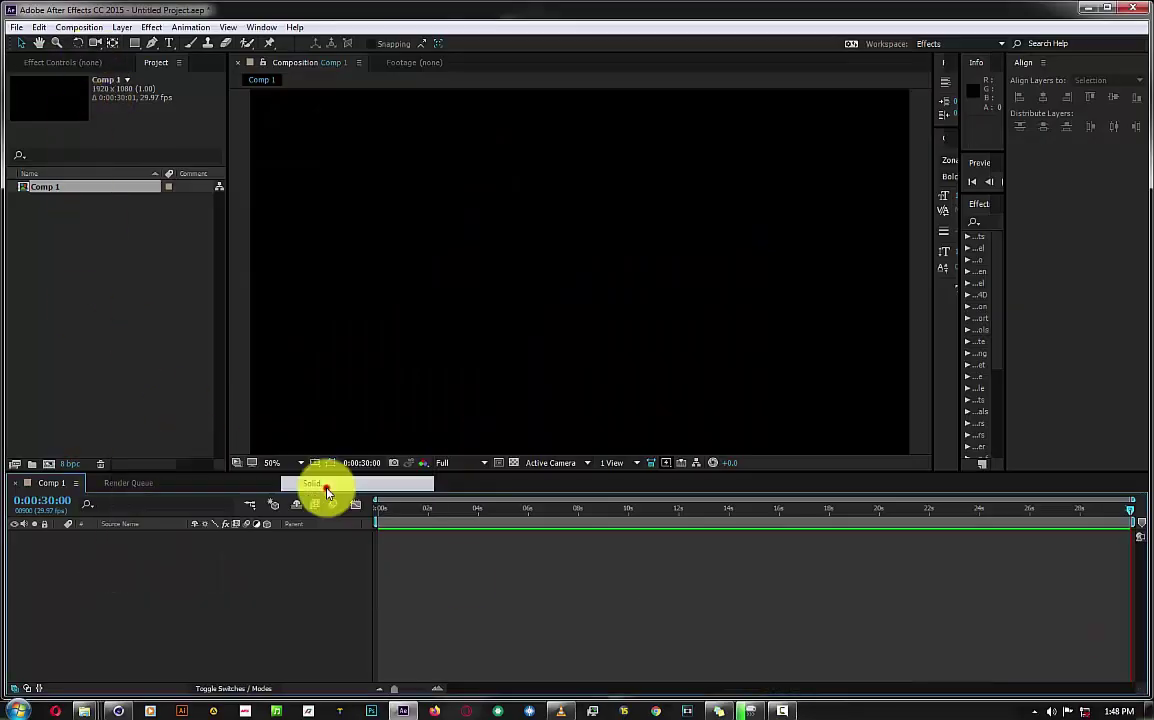
text(E3)
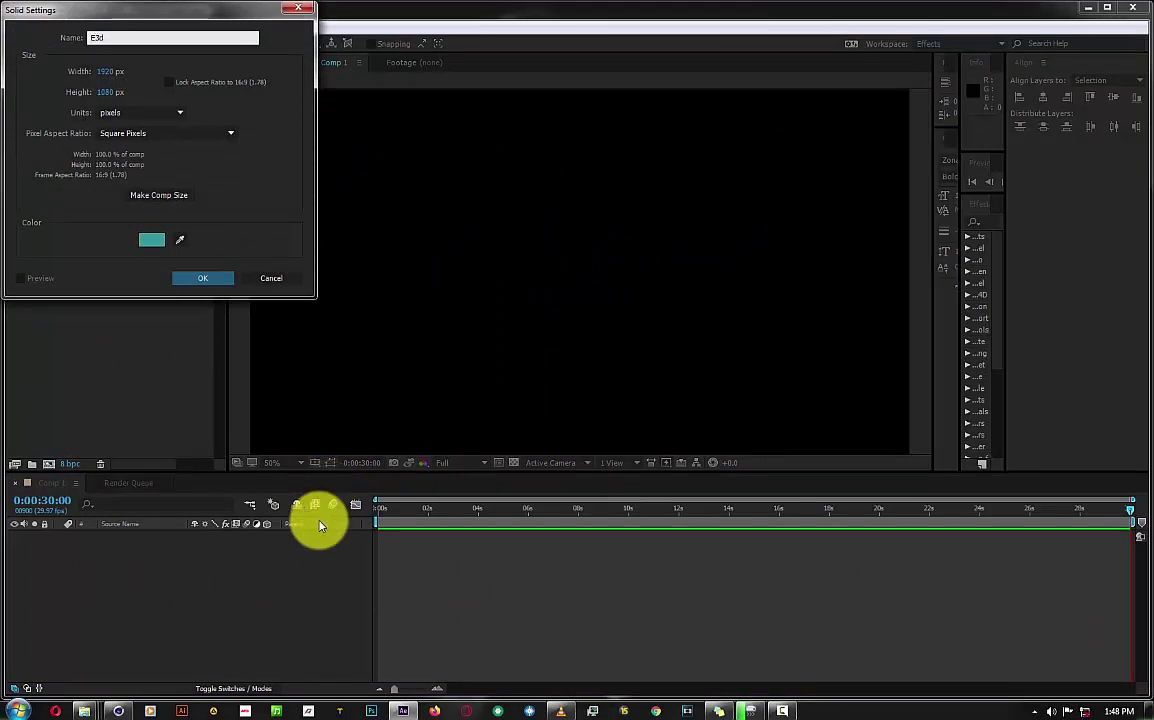
text(d)
click(200, 278)
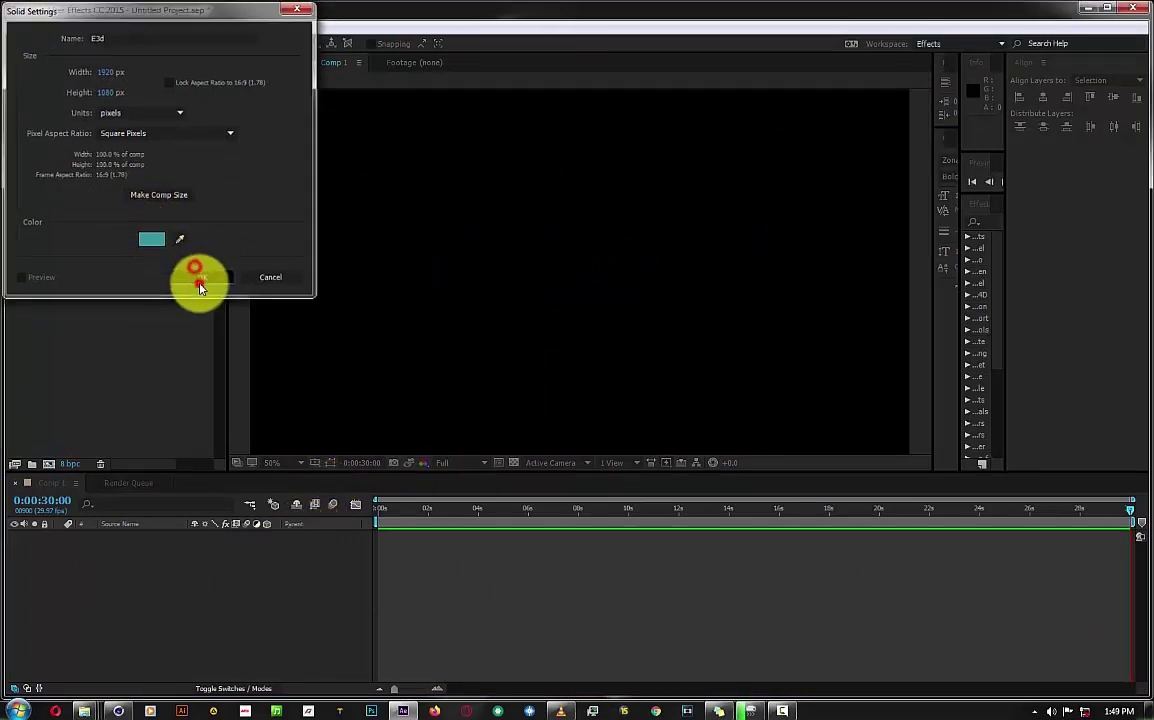
click(197, 596)
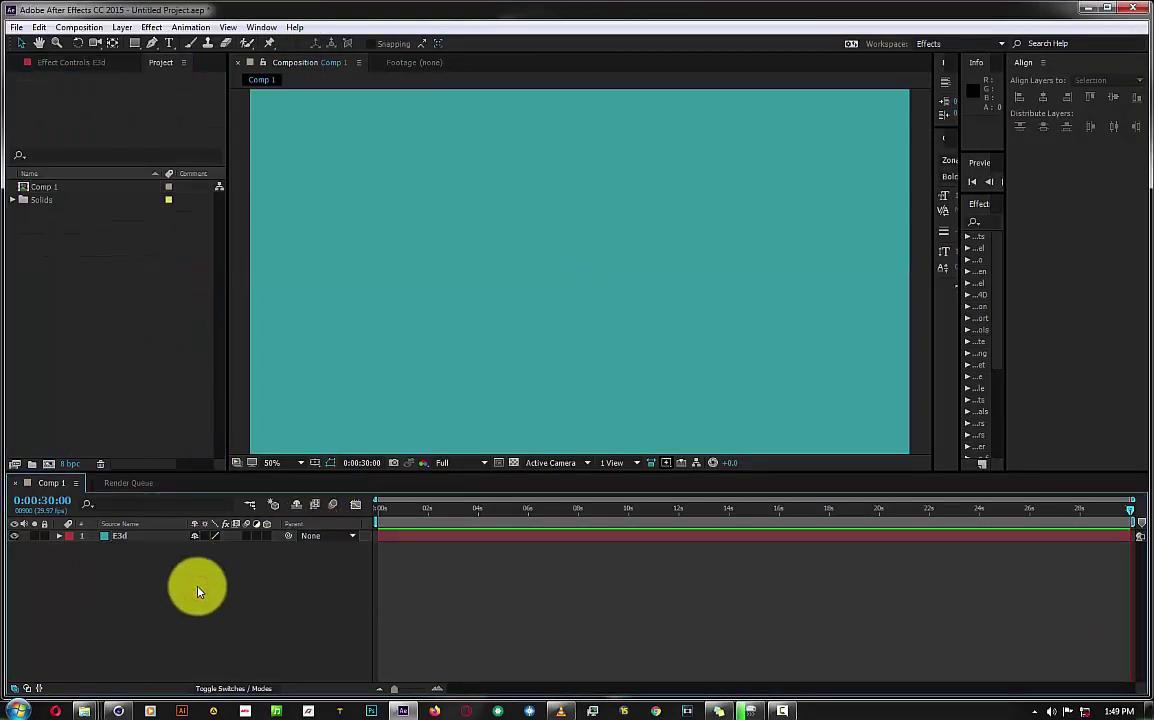
click(139, 541)
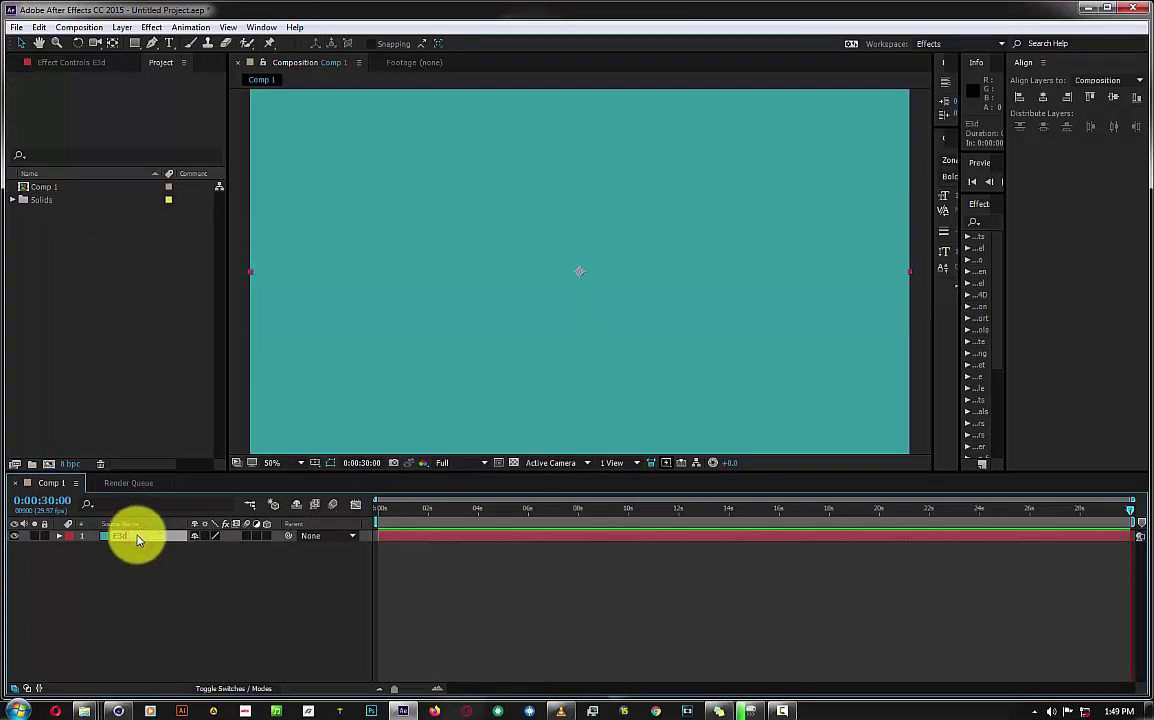
right_click(127, 539)
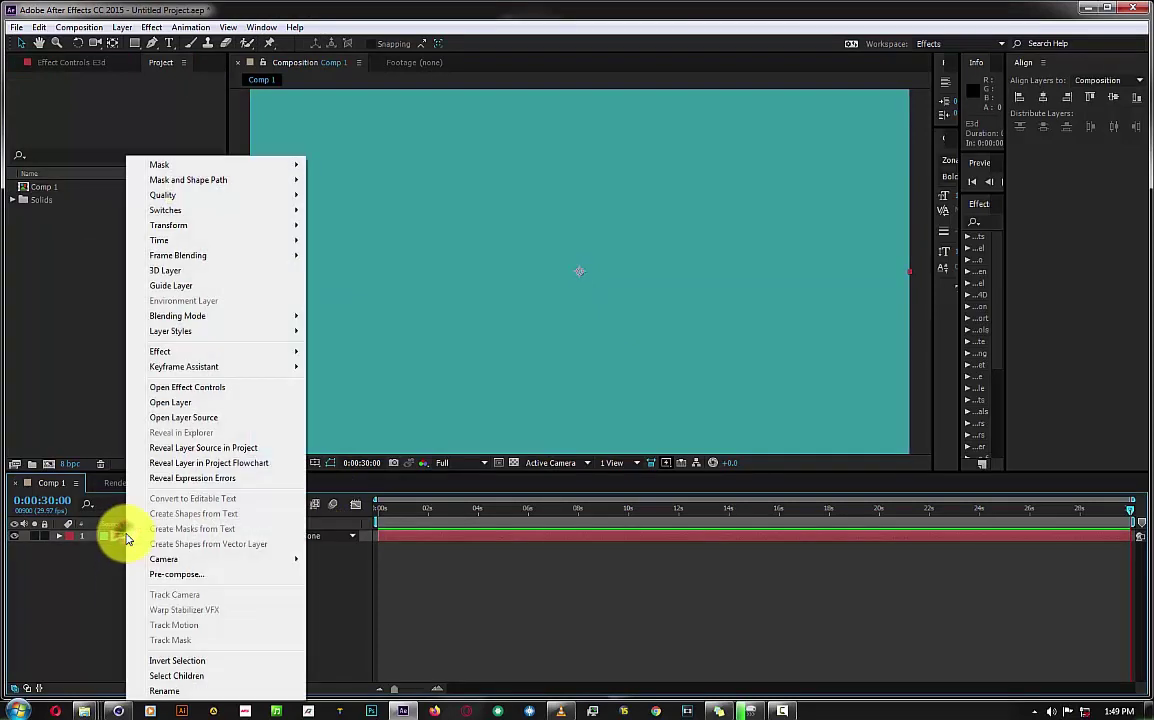
key(Escape)
key(ctrl+d)
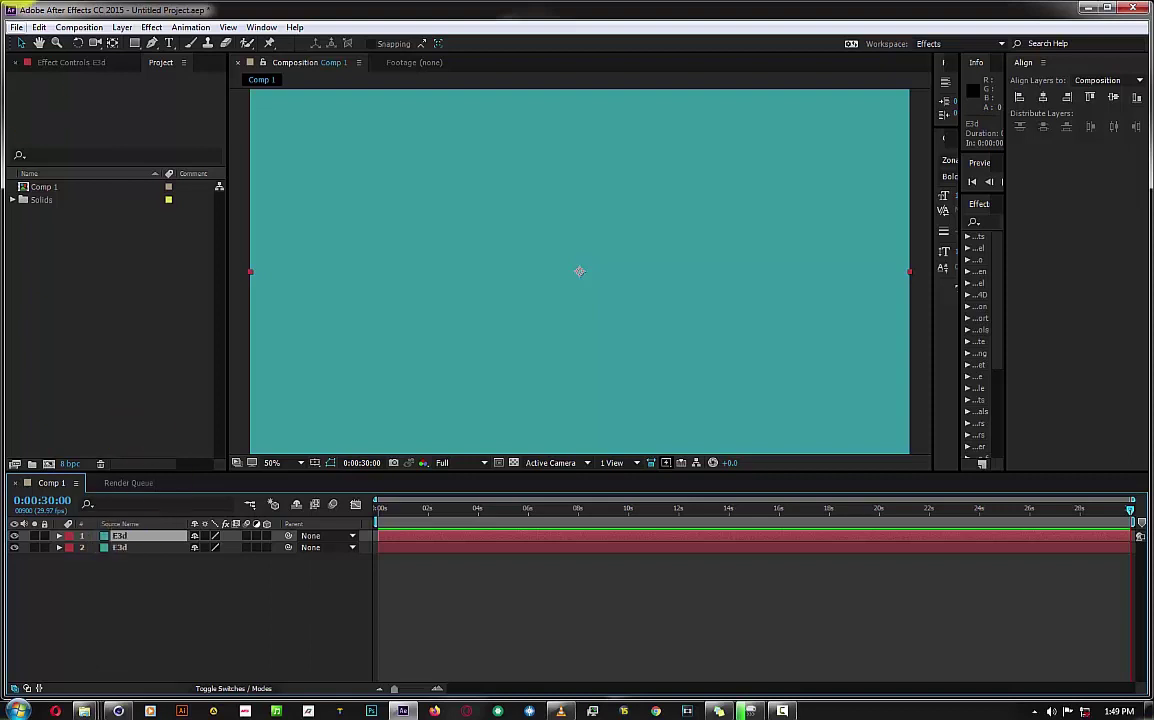
Apply the Element effect to the top layer and set its render mode to Preview.
key(ctrl+space)
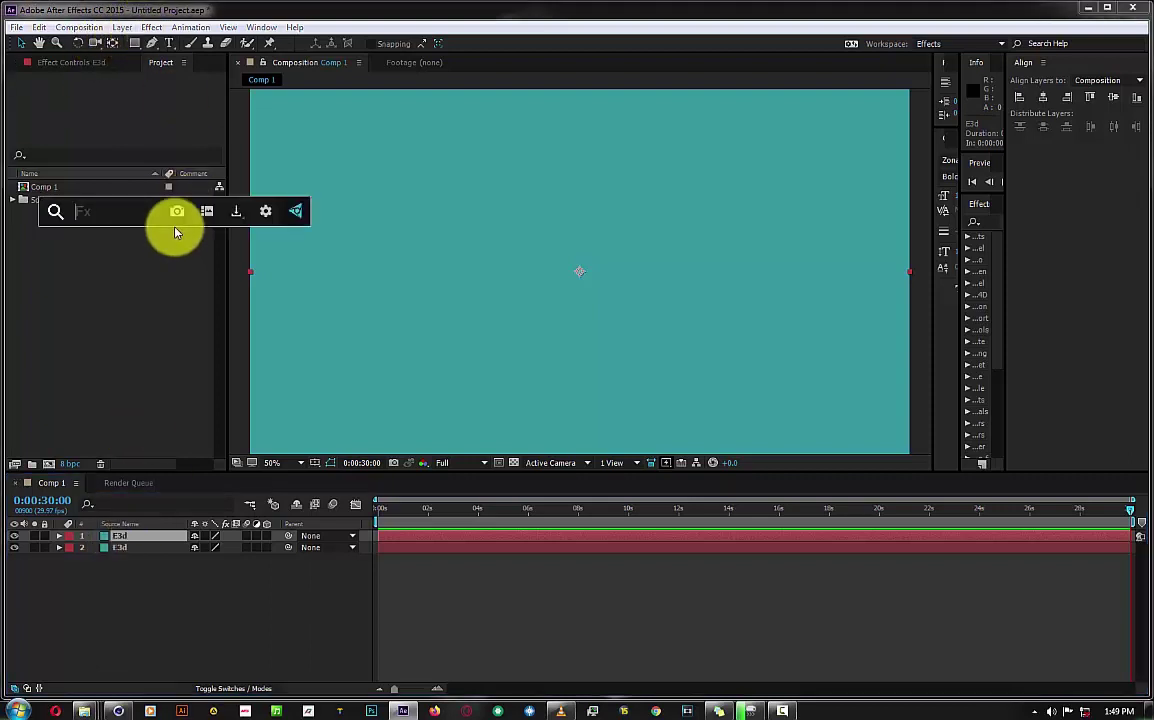
text(elem)
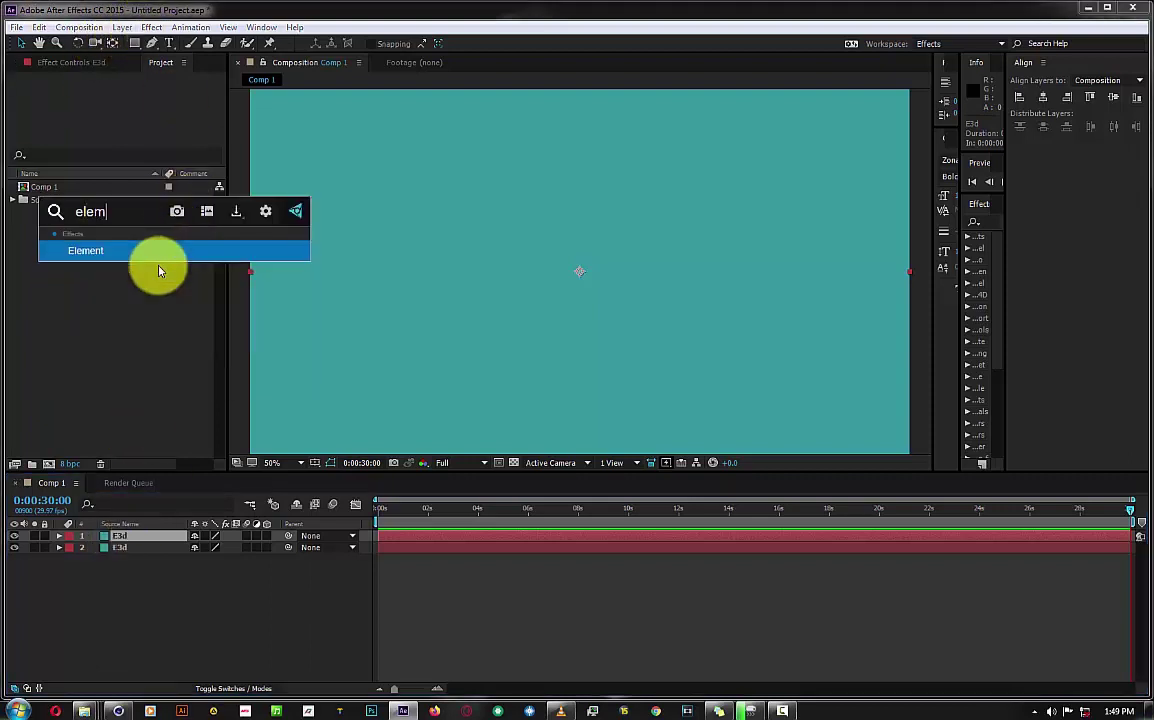
click(142, 255)
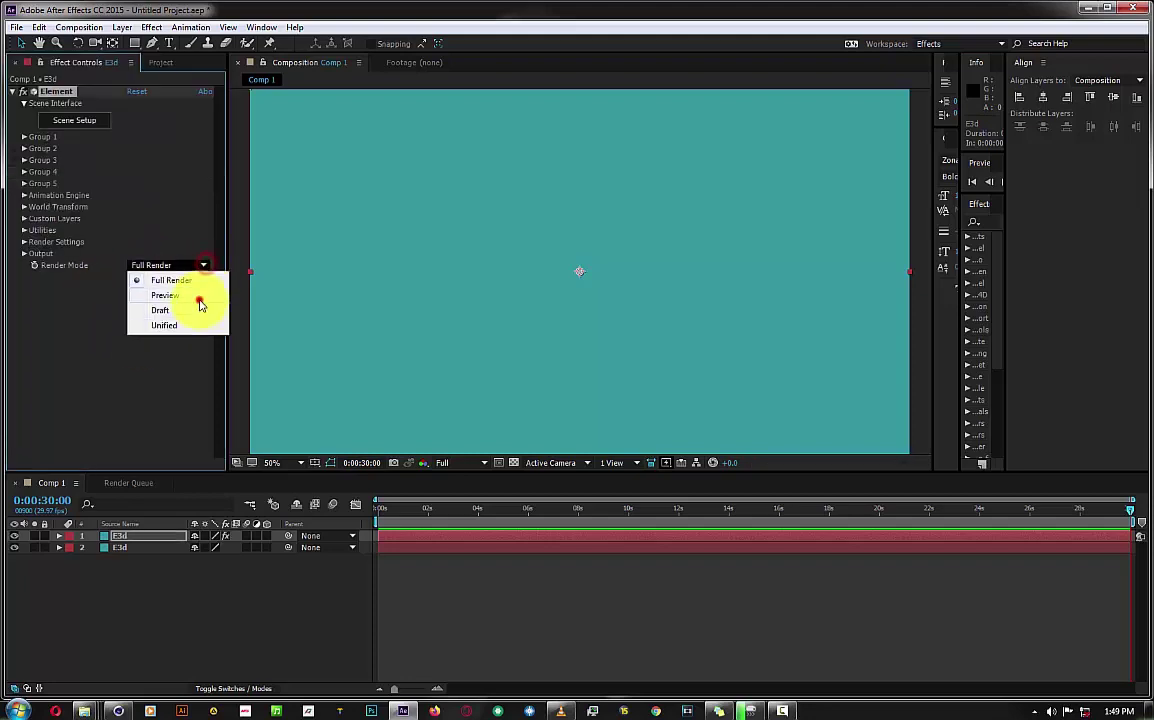
click(200, 302)
Import the GG model from Documents > C4D > TRIALS and frame it in the viewport.
click(80, 120)
click(35, 50)
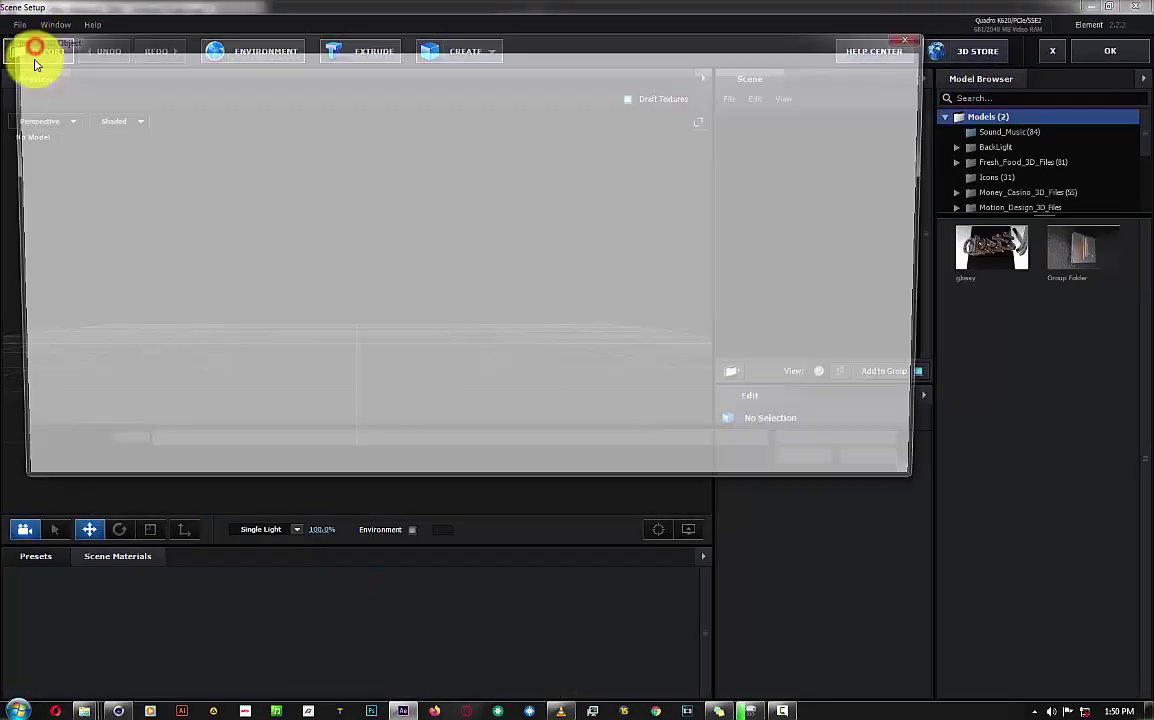
click(70, 194)
double_click(634, 215)
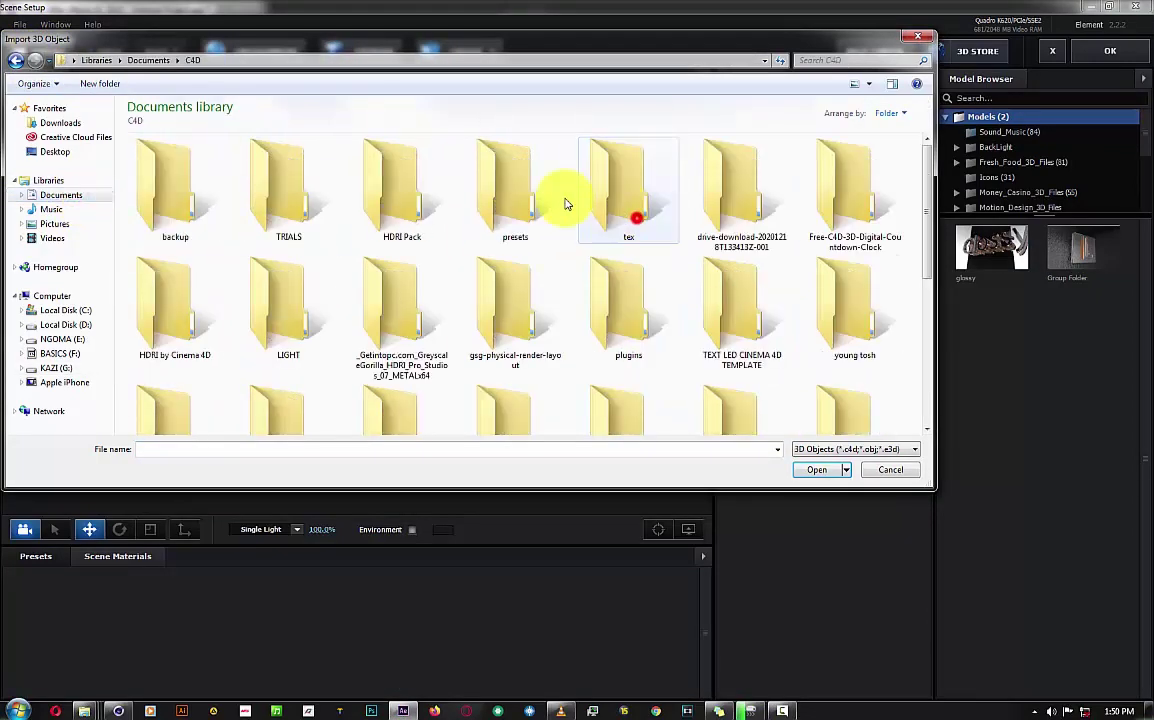
double_click(265, 195)
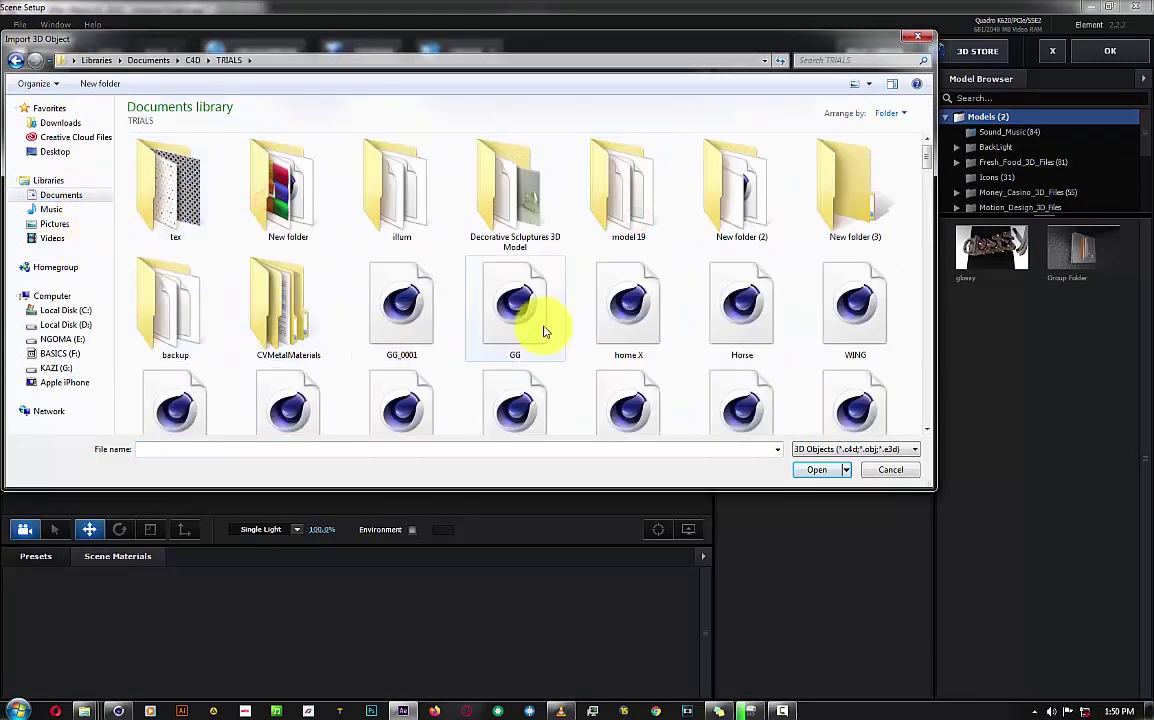
click(543, 330)
click(815, 470)
click(668, 487)
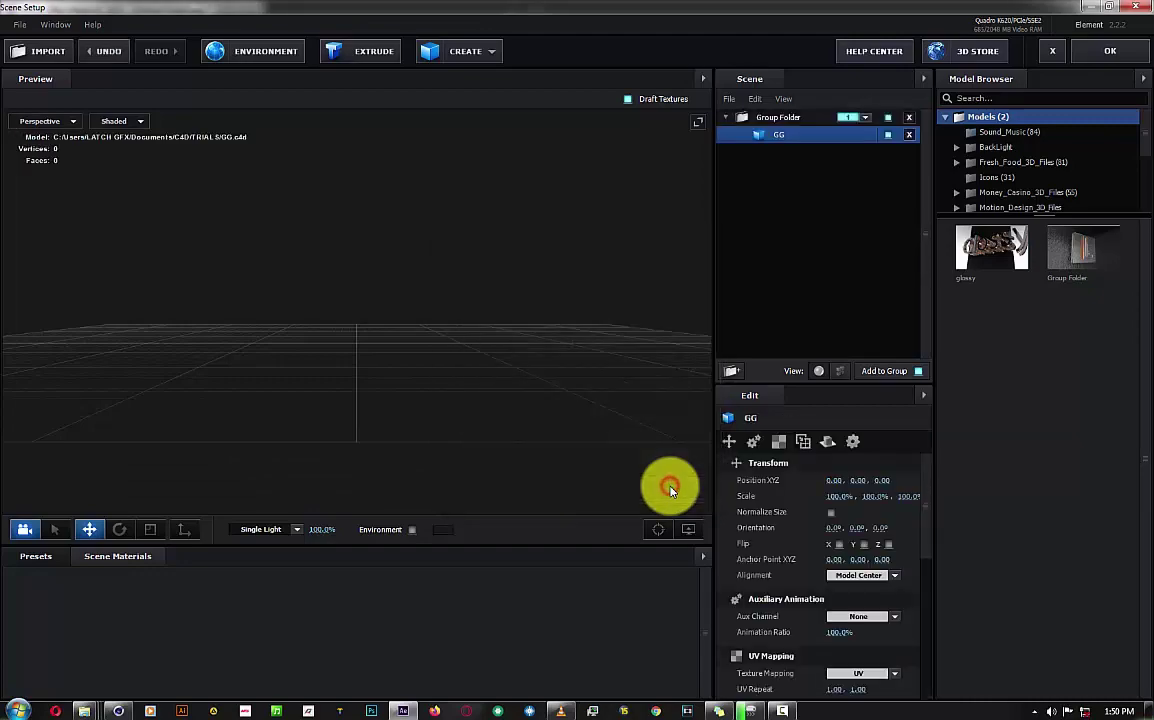
mouse_move(636, 206)
mouse_down()
mouse_move(612, 258)
mouse_move(658, 203)
mouse_up()
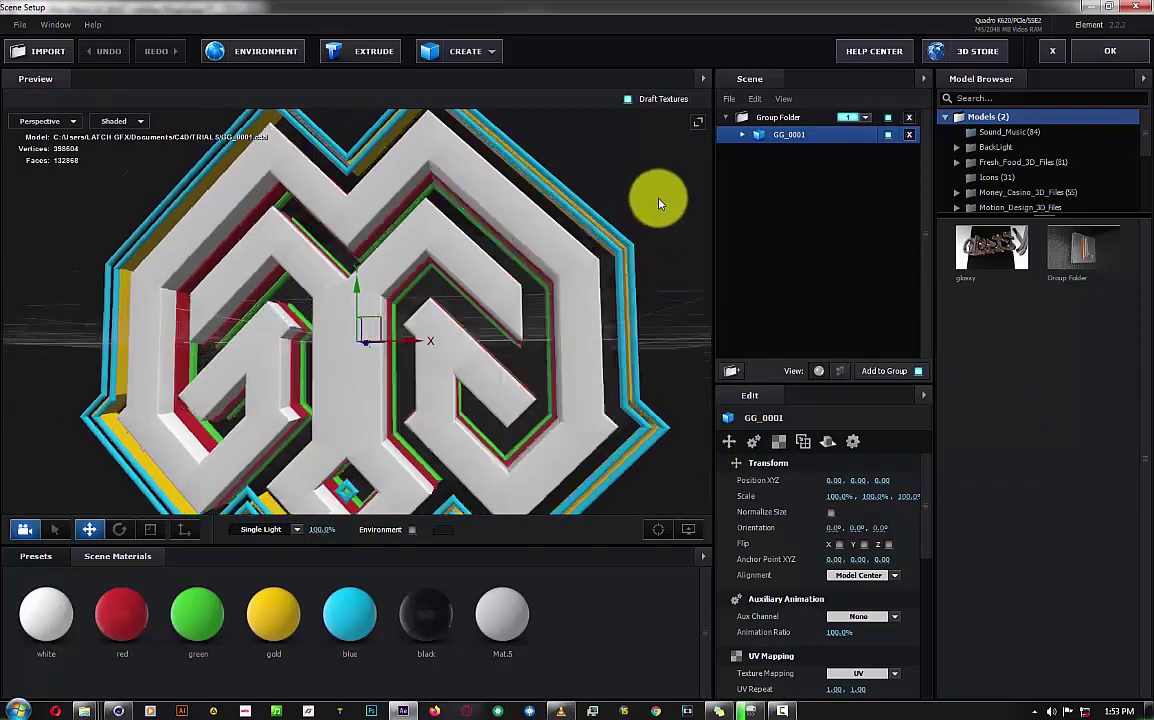
drag(658, 203, 638, 200)
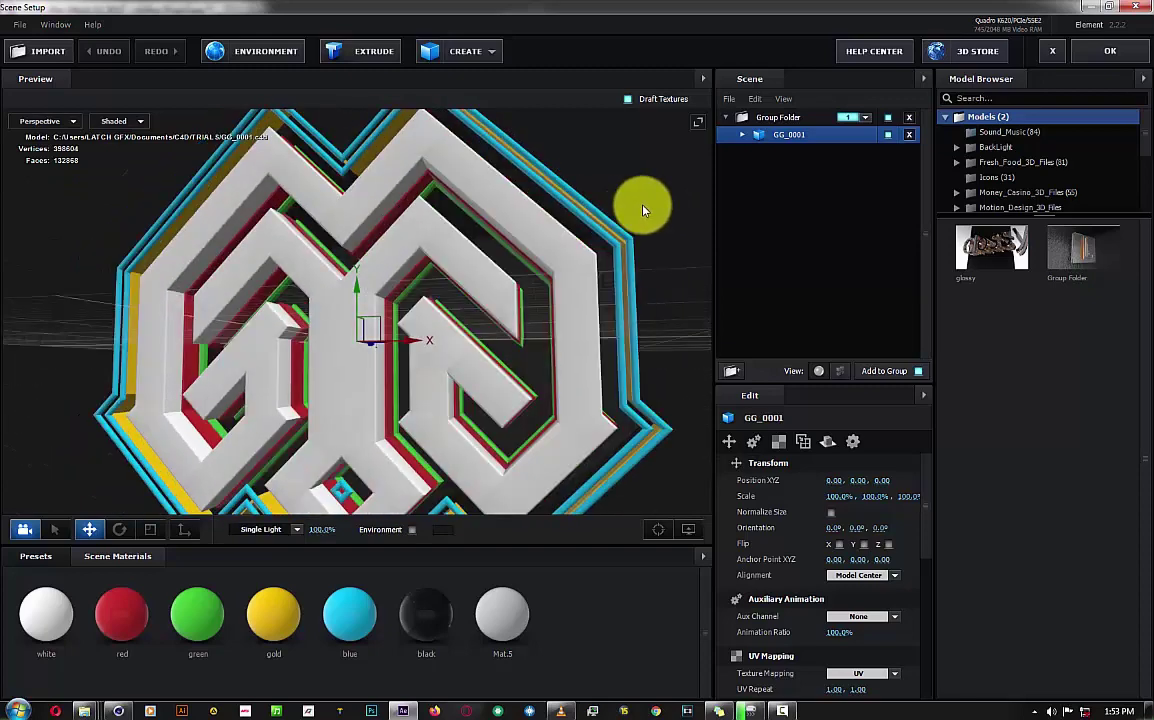
click(688, 530)
click(636, 330)
Show the preset materials library and expand GG_0001's material list.
click(50, 556)
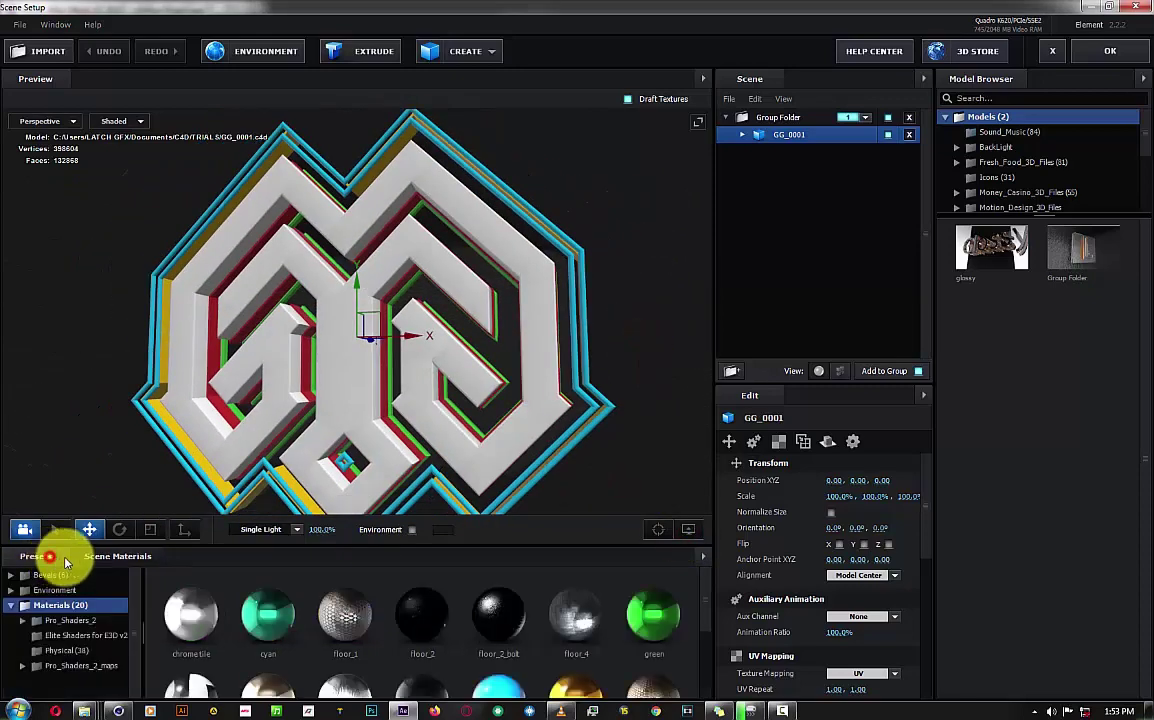
scroll(233, 664, down, 2)
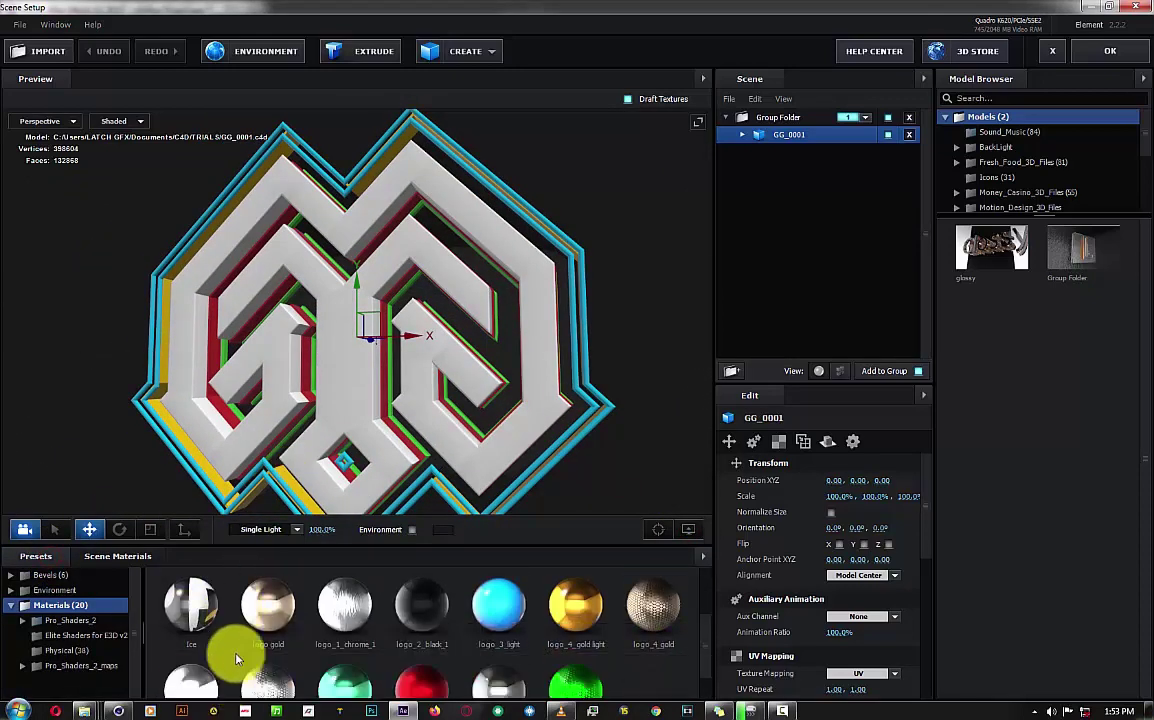
scroll(237, 658, down, 1)
mouse_move(498, 650)
mouse_down()
mouse_move(797, 158)
mouse_move(515, 665)
mouse_up()
click(743, 138)
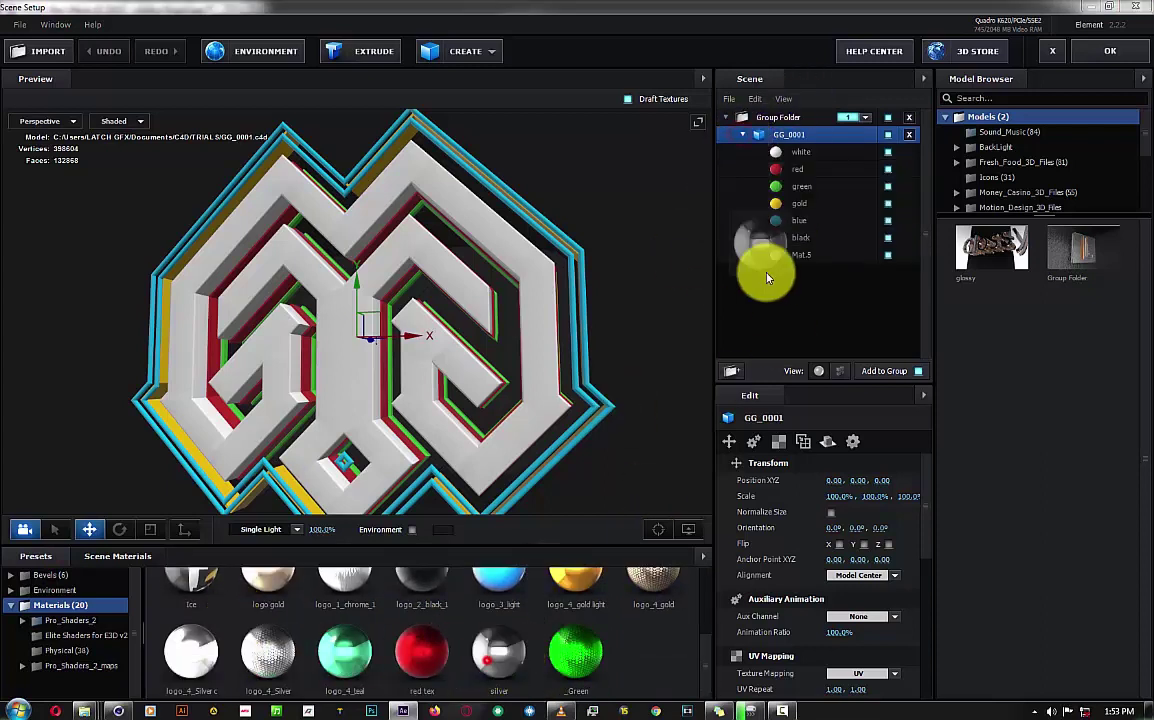
Replace the white material with silver and the red one with cyan.
drag(826, 256, 814, 153)
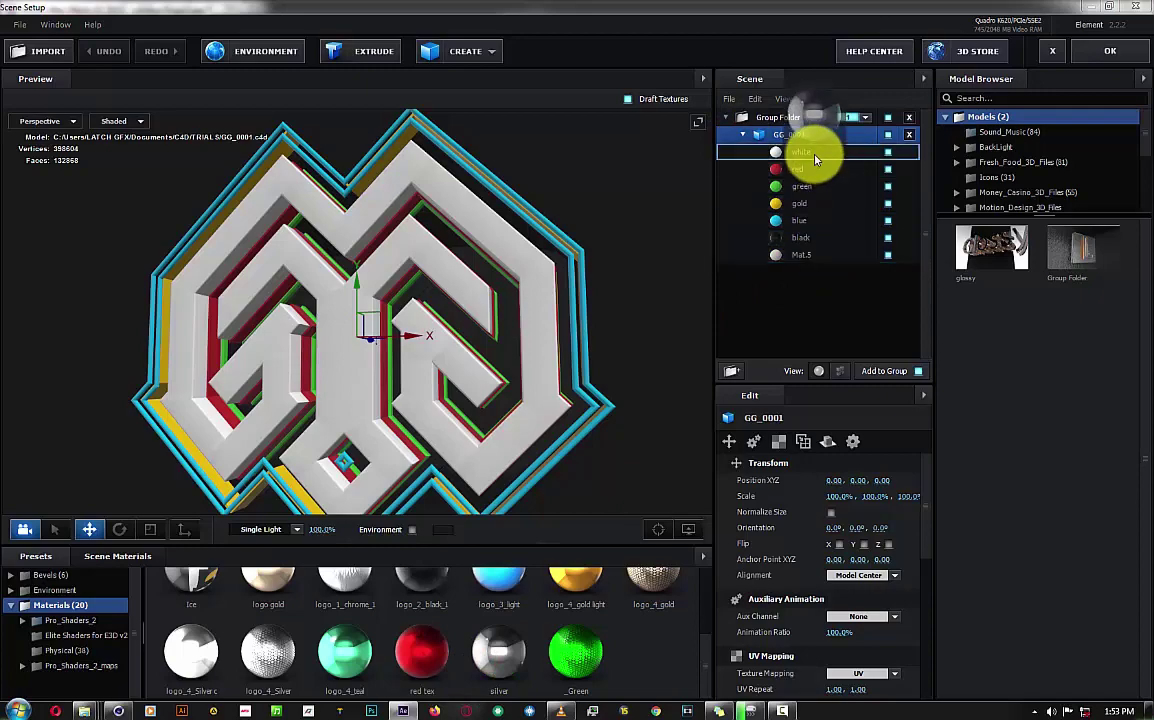
drag(602, 278, 545, 400)
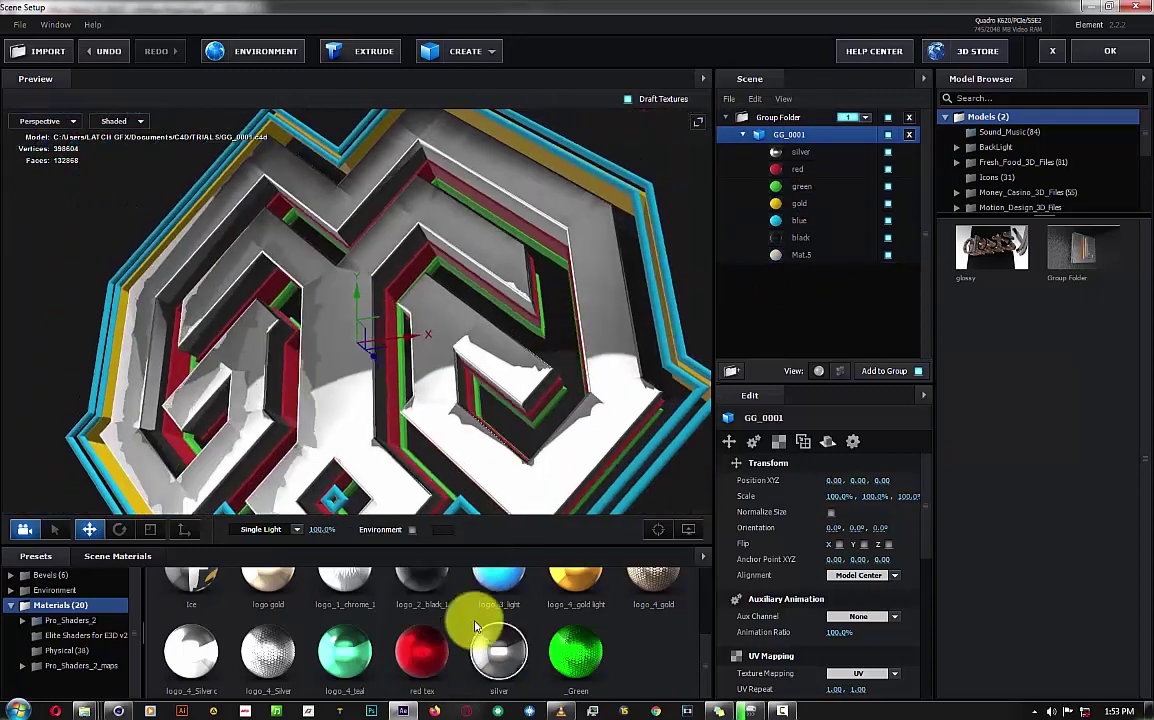
scroll(420, 630, up, 3)
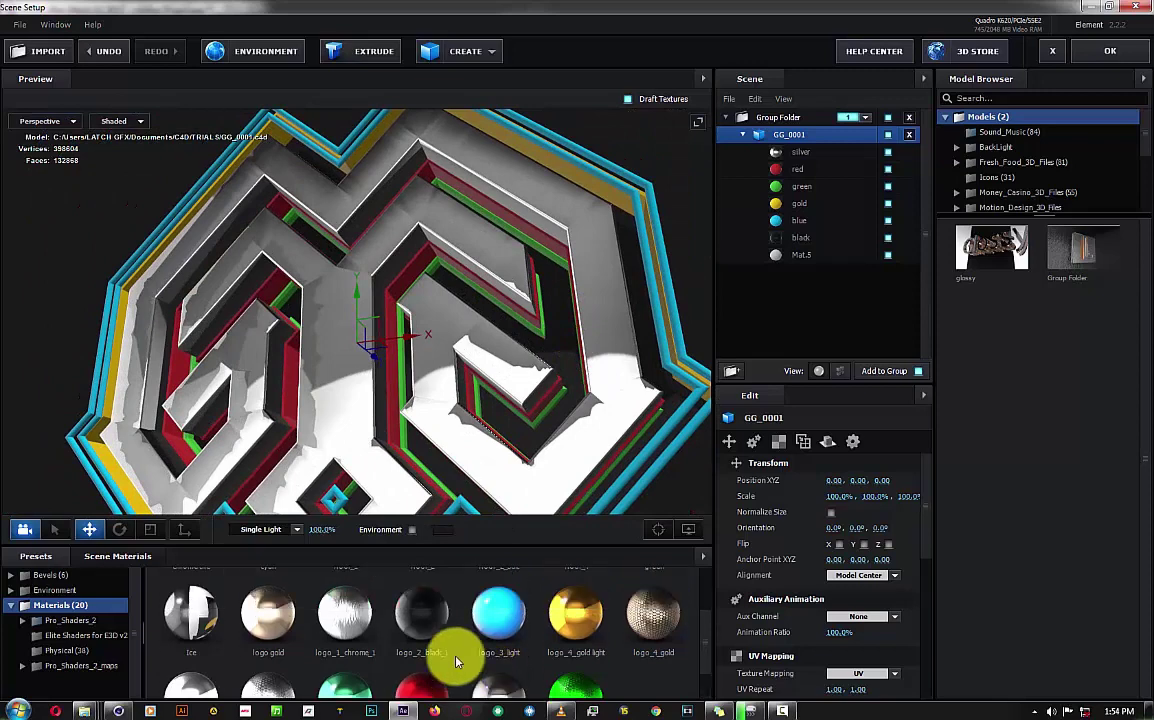
drag(268, 625, 800, 170)
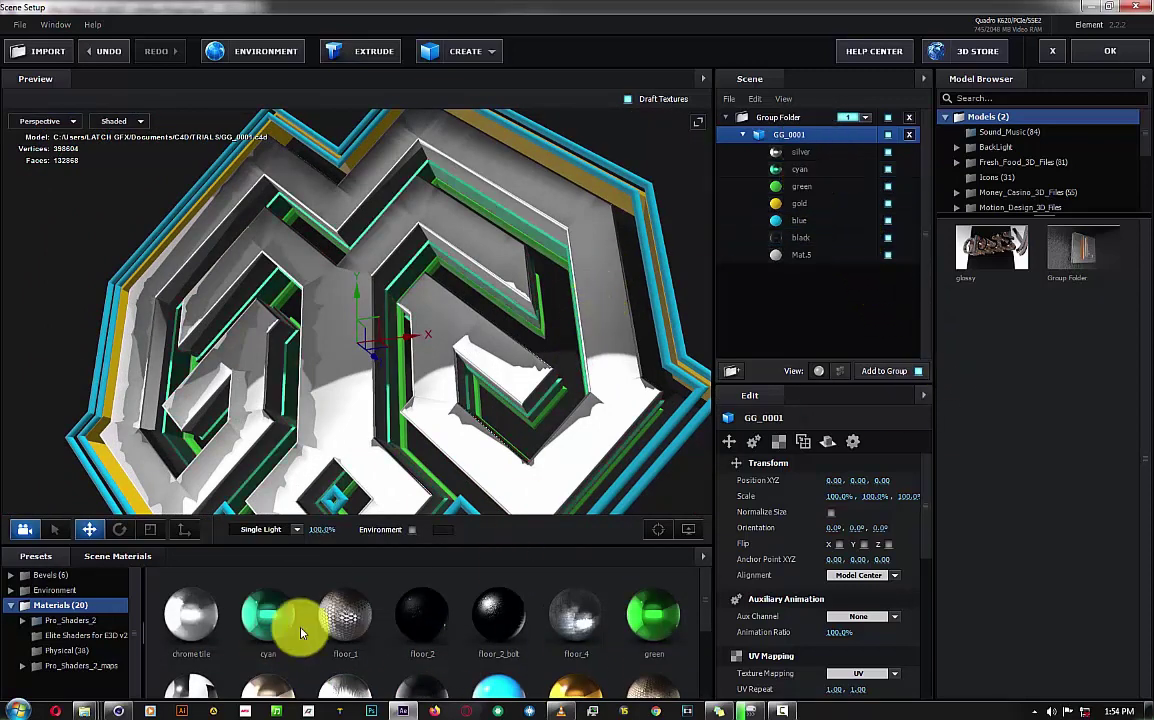
drag(490, 322, 512, 337)
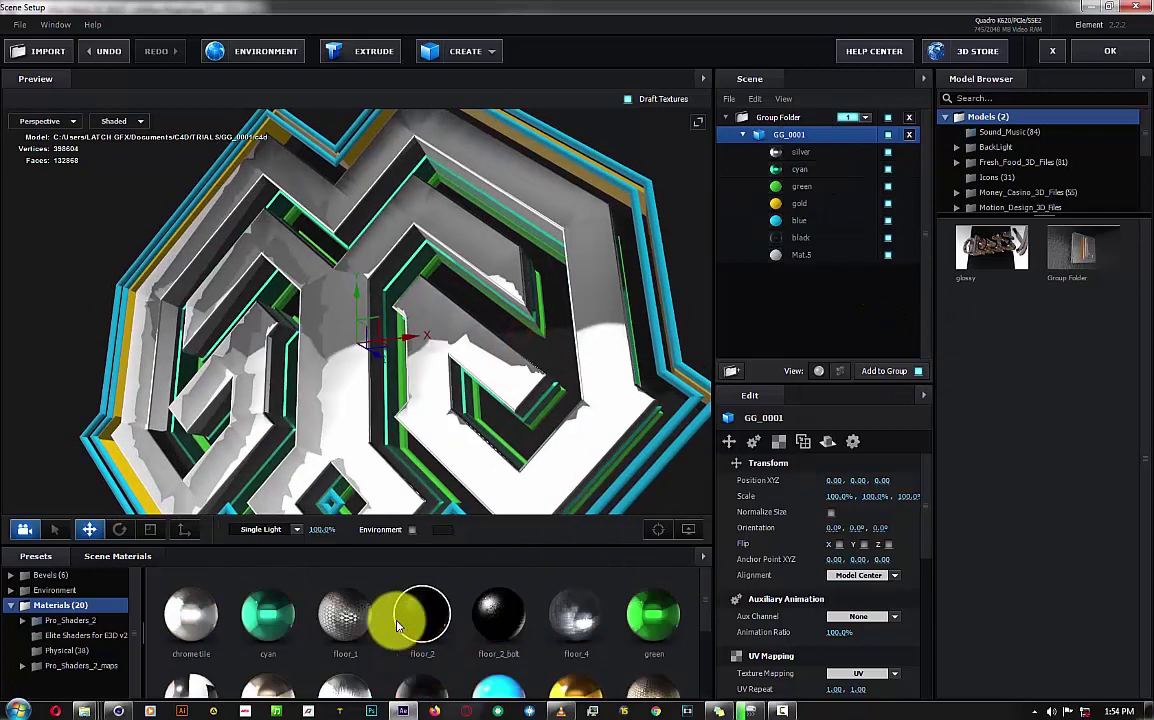
scroll(398, 625, down, 2)
Replace the green material with logo_3_light and the blue one with cyan.
drag(499, 652, 765, 388)
mouse_move(650, 470)
mouse_down()
mouse_move(615, 350)
mouse_move(665, 335)
mouse_up()
drag(537, 647, 819, 182)
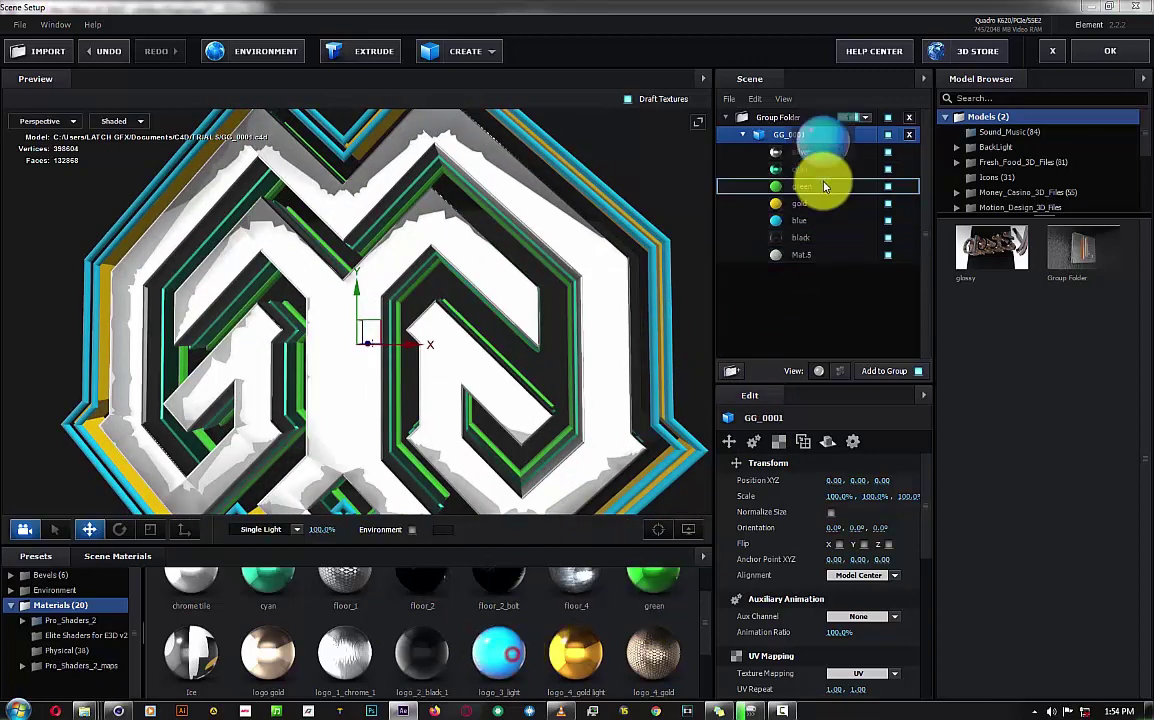
drag(290, 615, 712, 438)
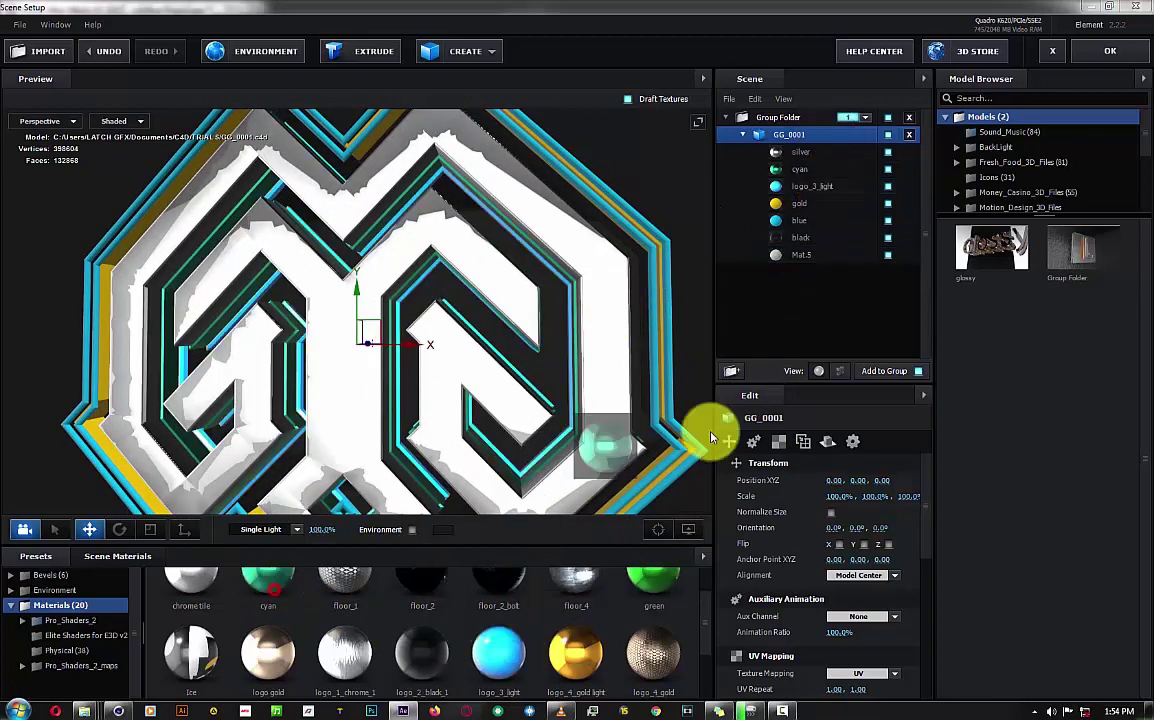
drag(809, 227, 809, 222)
Put floor_2 on the black slot and logo gold on Mat.5, then inspect the logo.
mouse_move(618, 330)
mouse_down()
mouse_move(618, 309)
mouse_move(560, 400)
mouse_up()
scroll(440, 665, up, 2)
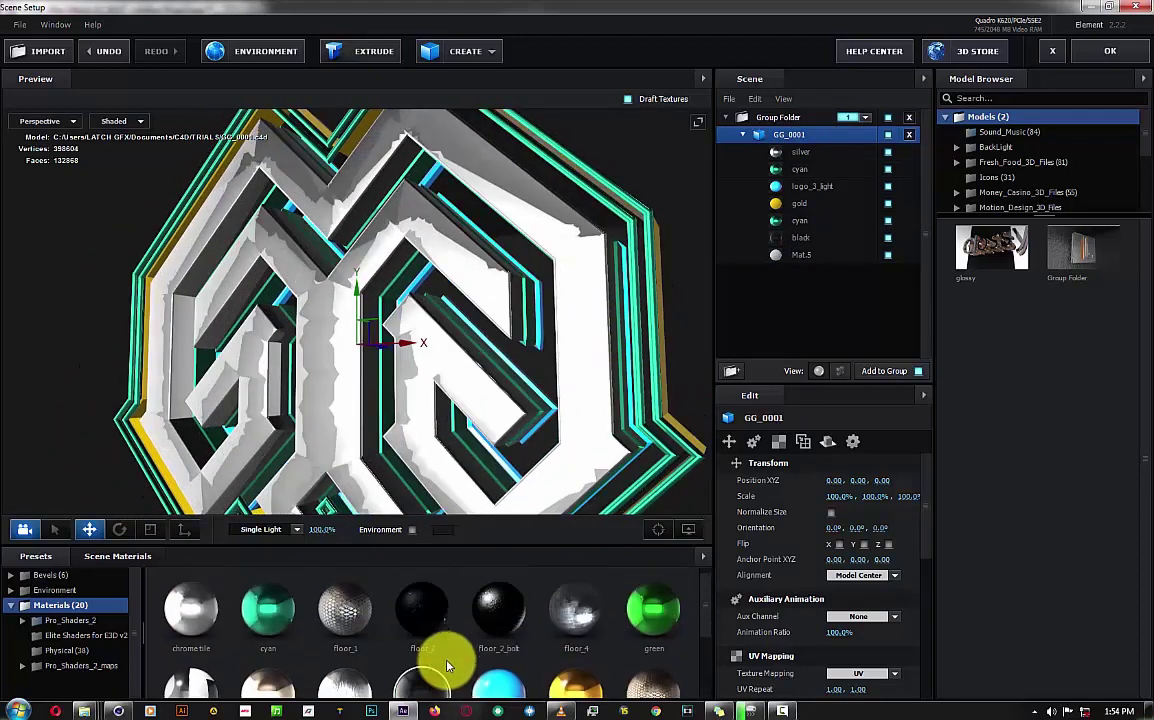
drag(820, 246, 820, 246)
scroll(482, 312, up, 3)
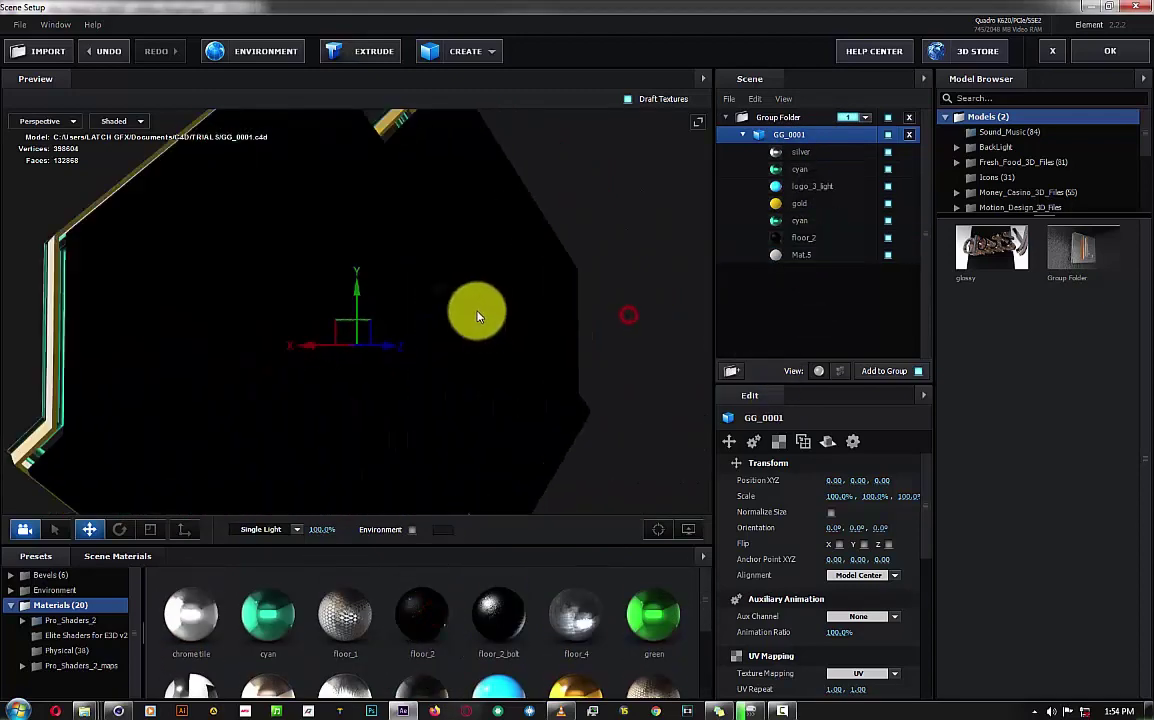
drag(482, 312, 536, 309)
scroll(453, 672, down, 2)
scroll(455, 665, up, 3)
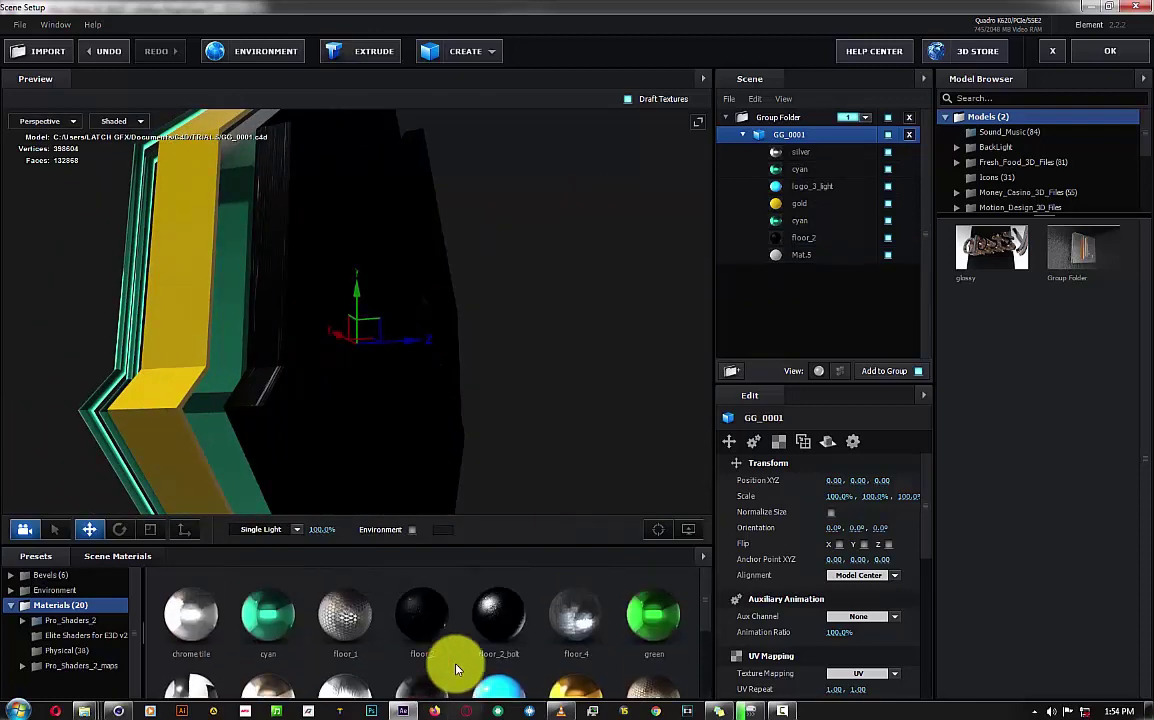
drag(296, 444, 348, 451)
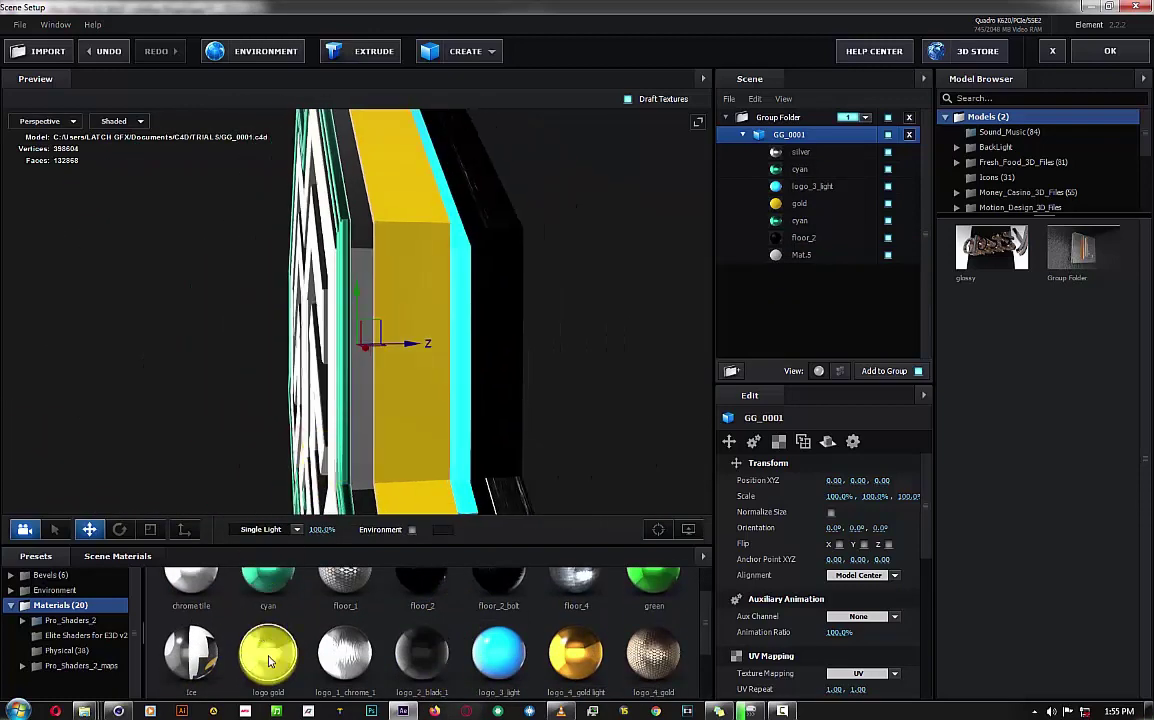
drag(268, 655, 843, 259)
drag(690, 300, 458, 355)
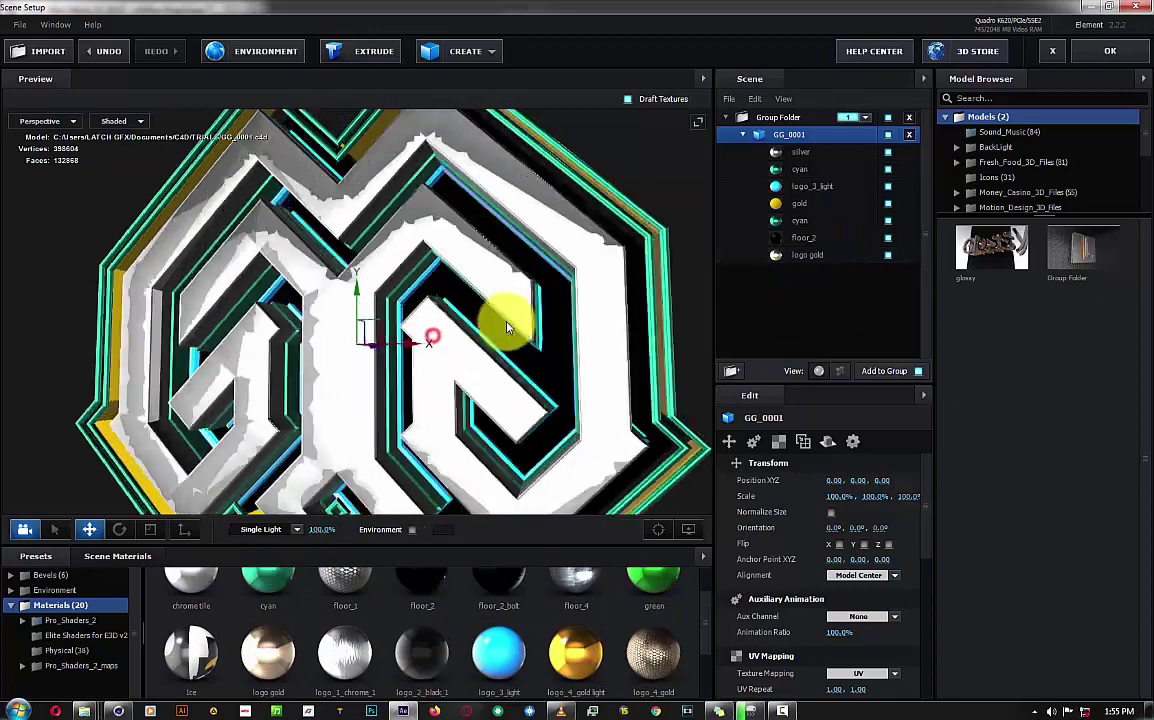
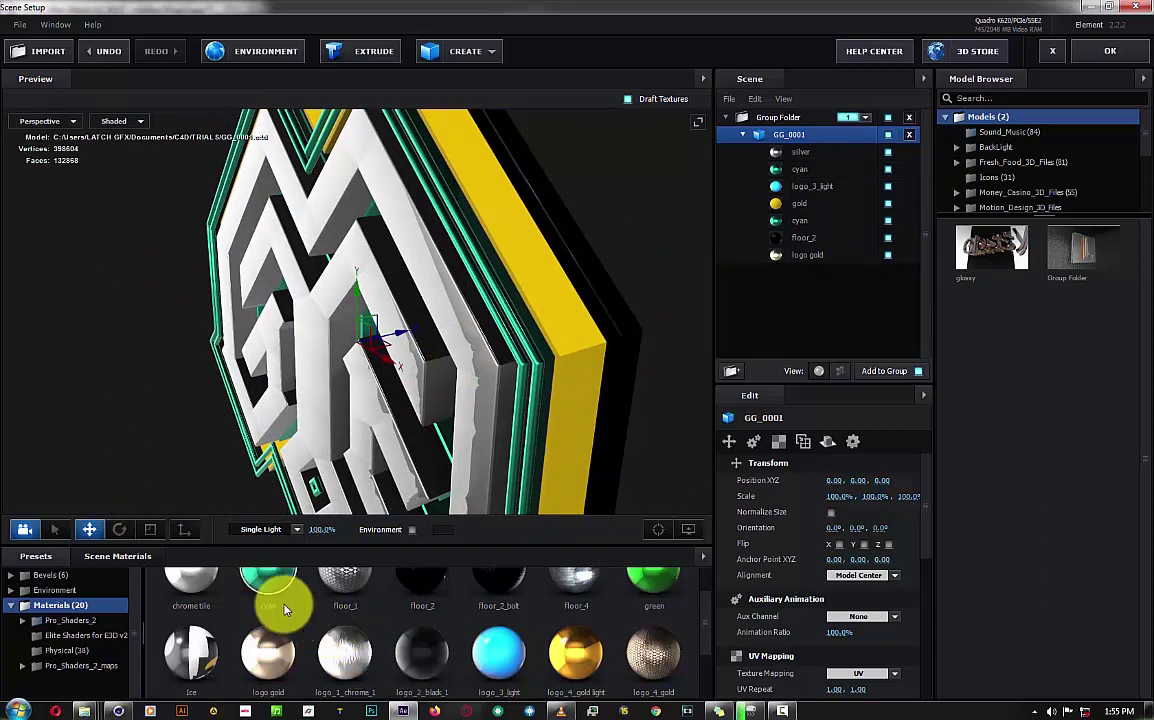
Apply the silver material to one of the logo parts.
scroll(353, 641, down, 1)
mouse_move(345, 645)
mouse_down()
mouse_move(818, 246)
mouse_move(810, 203)
mouse_up()
mouse_move(650, 290)
mouse_down()
mouse_move(606, 316)
mouse_move(616, 320)
mouse_up()
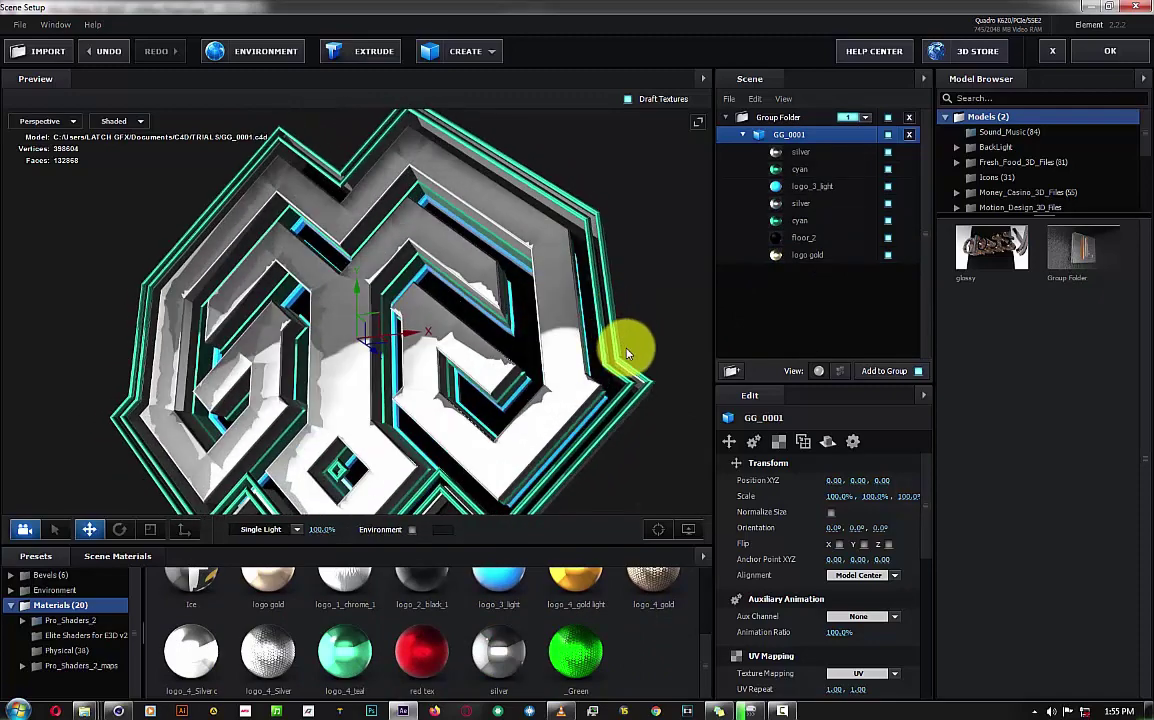
Give floor_2 the Elite Shaders black rose material darkened to 1F1F1F, and apply the scene.
click(80, 637)
drag(588, 620, 799, 238)
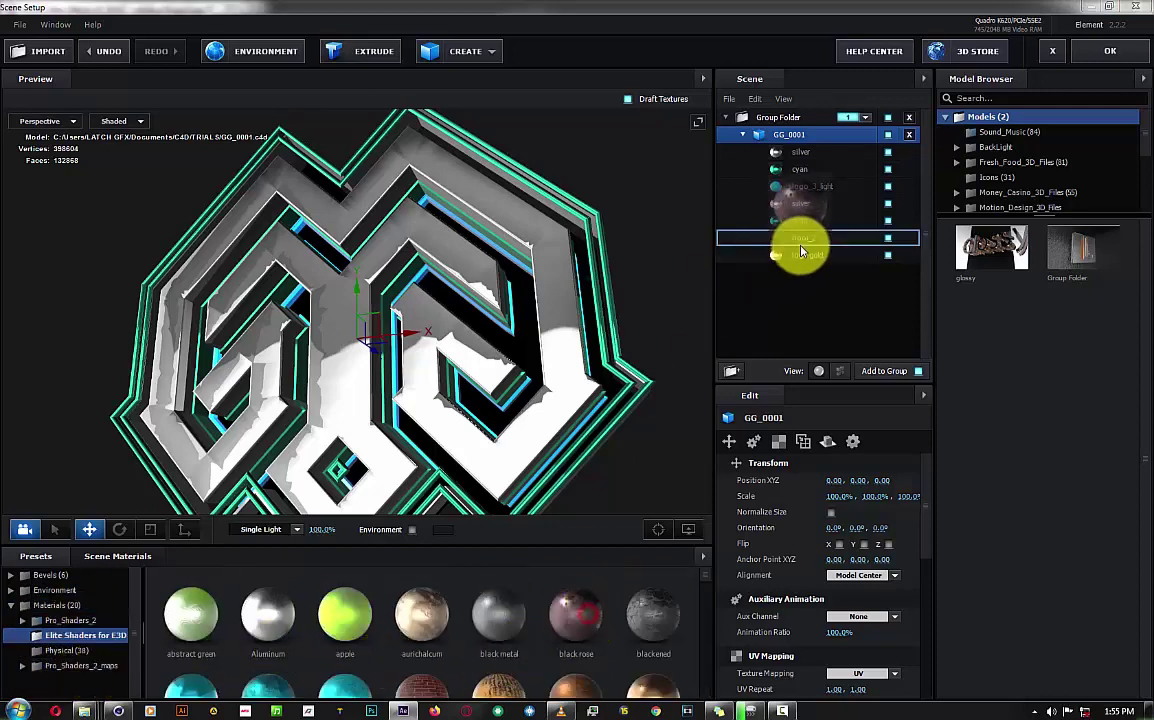
drag(675, 283, 536, 316)
click(793, 237)
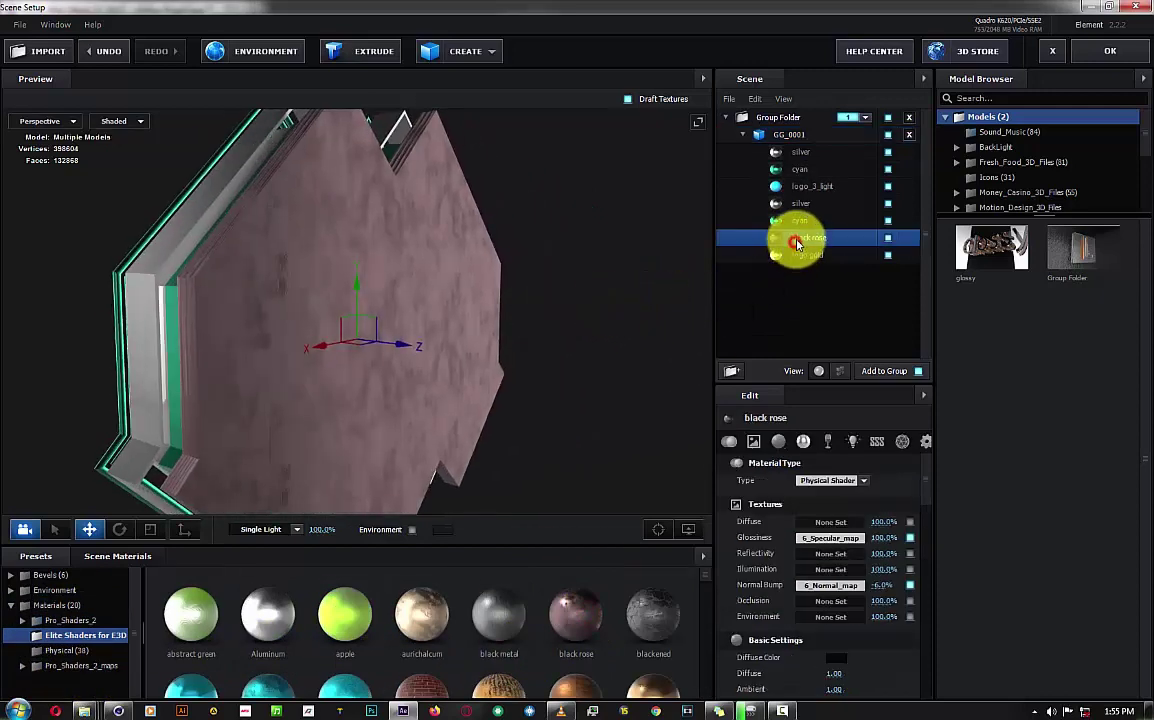
scroll(871, 645, down, 3)
click(838, 643)
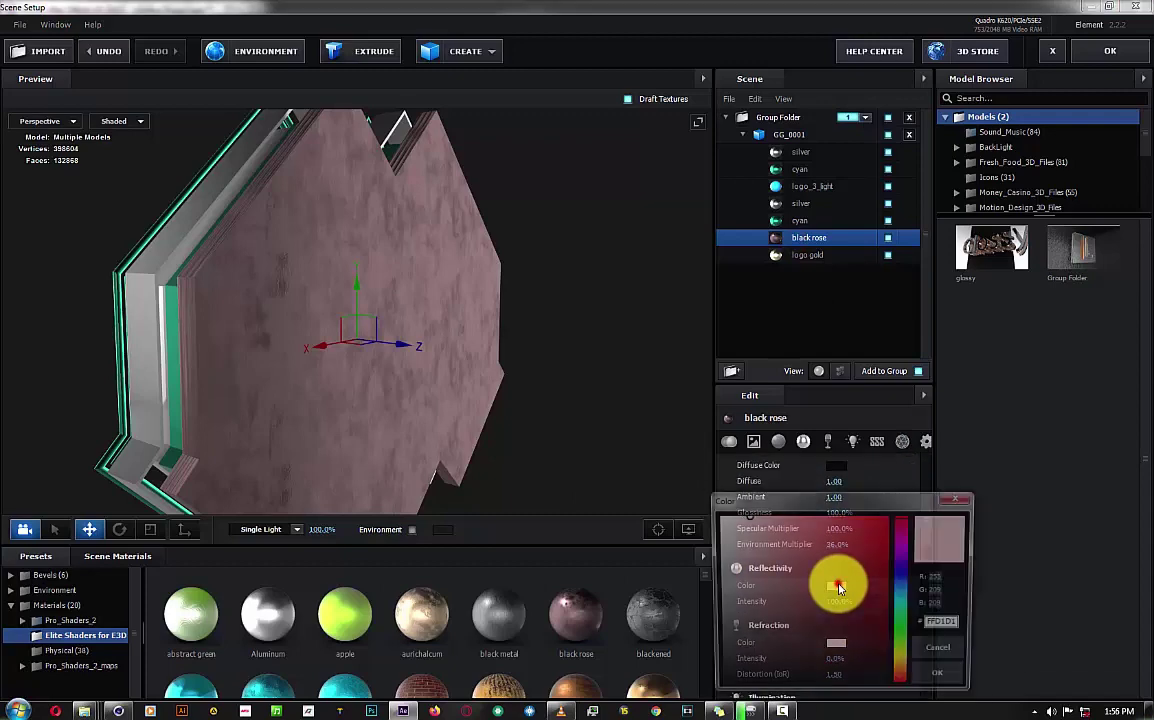
click(723, 595)
drag(701, 640, 683, 669)
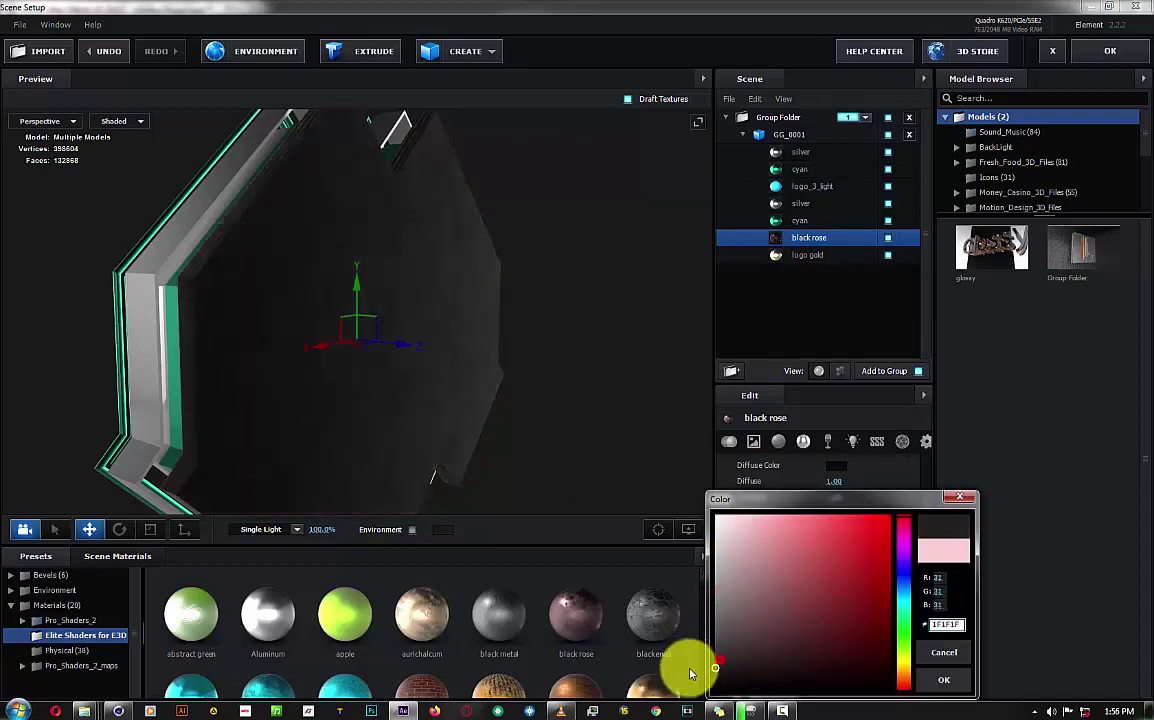
key(Return)
mouse_move(544, 390)
mouse_down()
mouse_move(530, 378)
mouse_move(676, 365)
mouse_move(541, 399)
mouse_up()
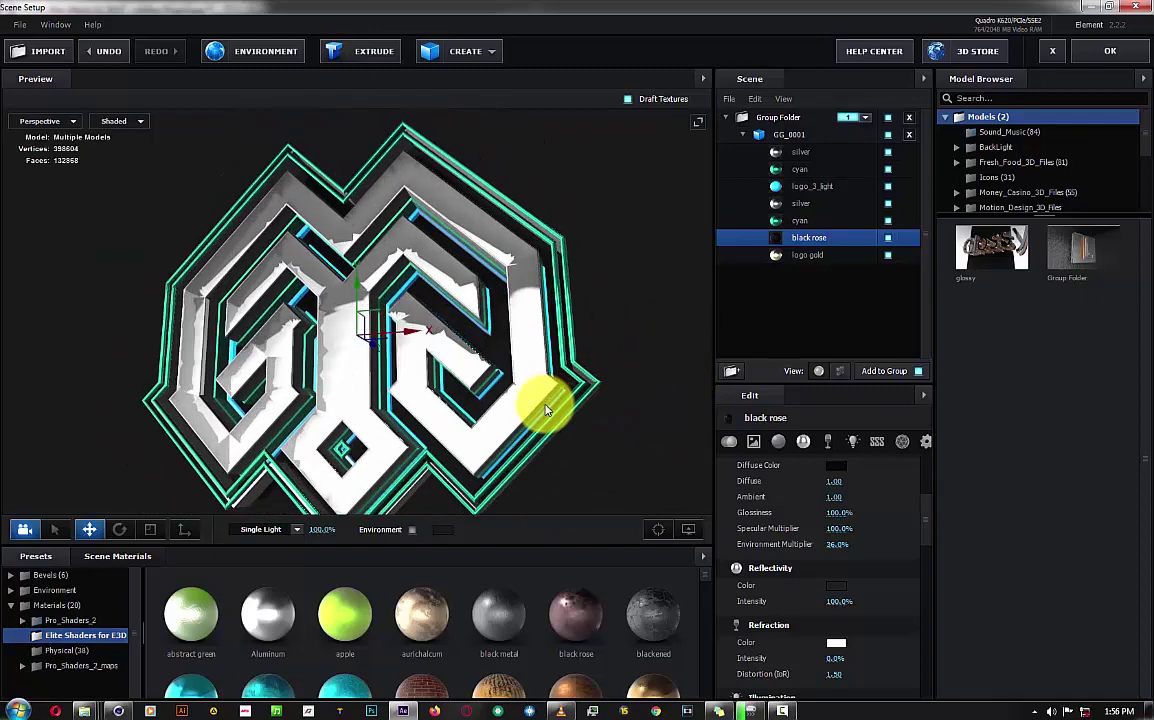
click(1104, 58)
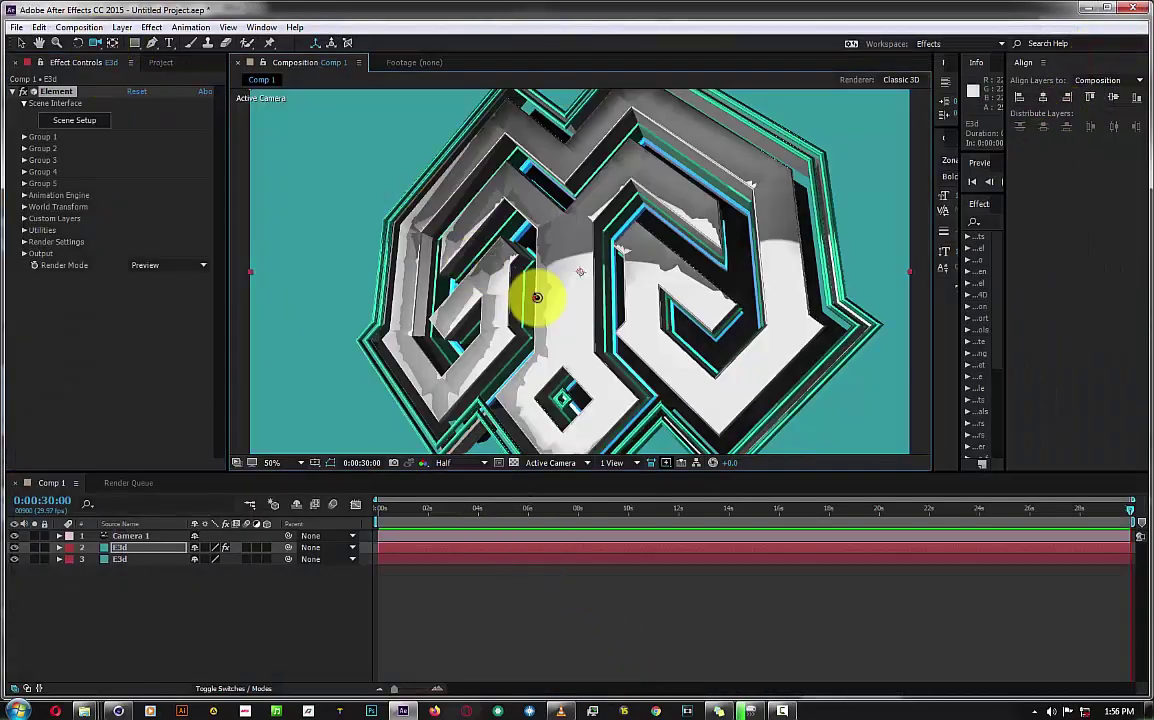
Orbit Camera 1 to a tilted view of the silver, cyan-edged GG logo.
drag(536, 296, 595, 285)
mouse_move(509, 362)
mouse_down()
mouse_move(570, 344)
mouse_move(562, 372)
mouse_up()
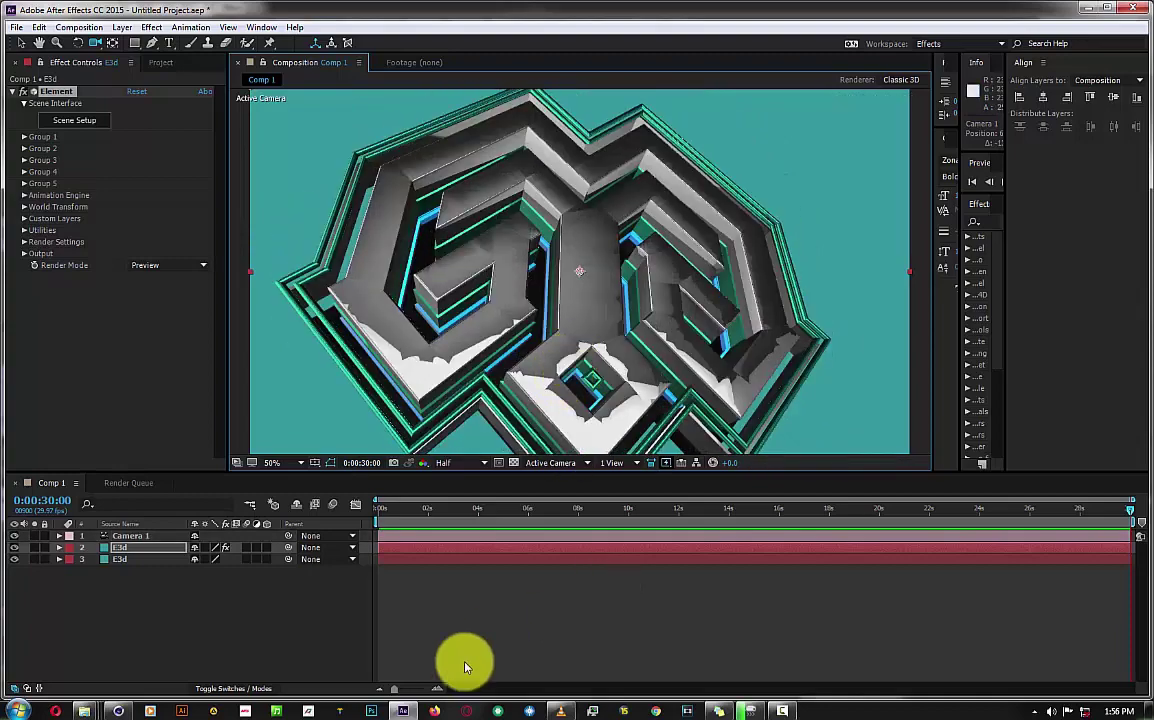
In Cinema 4D, wrap gg 1 in a Subdivision Surface set to OpenSubdiv Catmull-Clark (Adaptive).
click(119, 711)
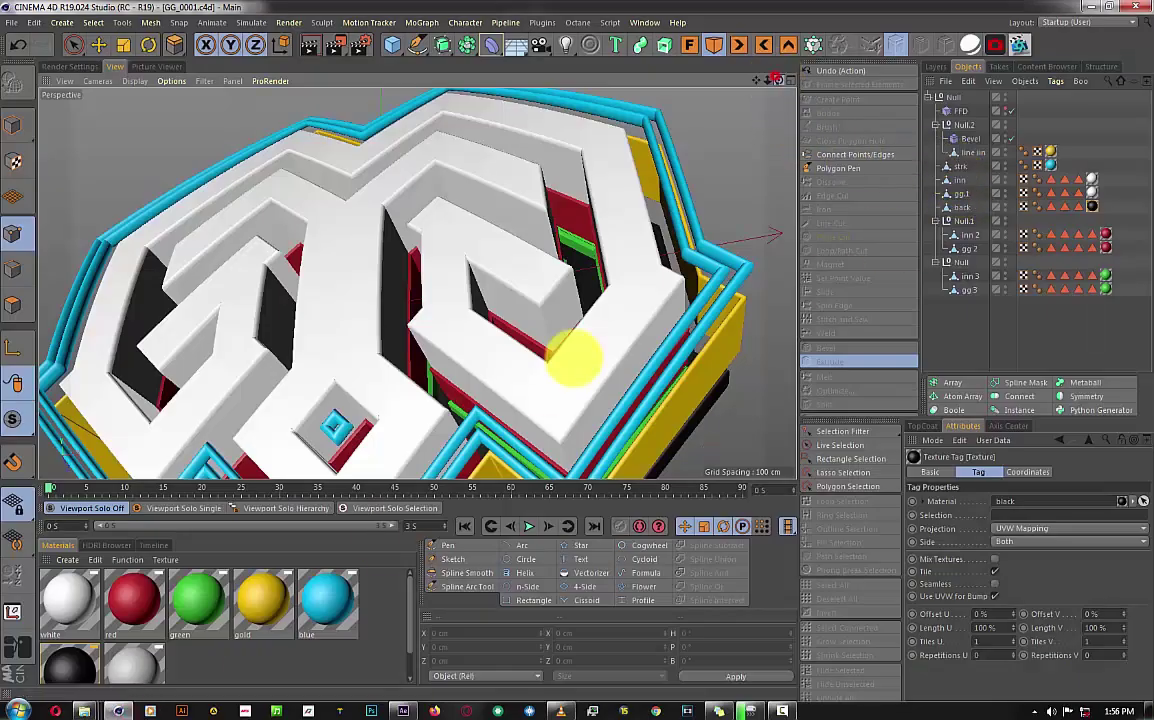
click(957, 291)
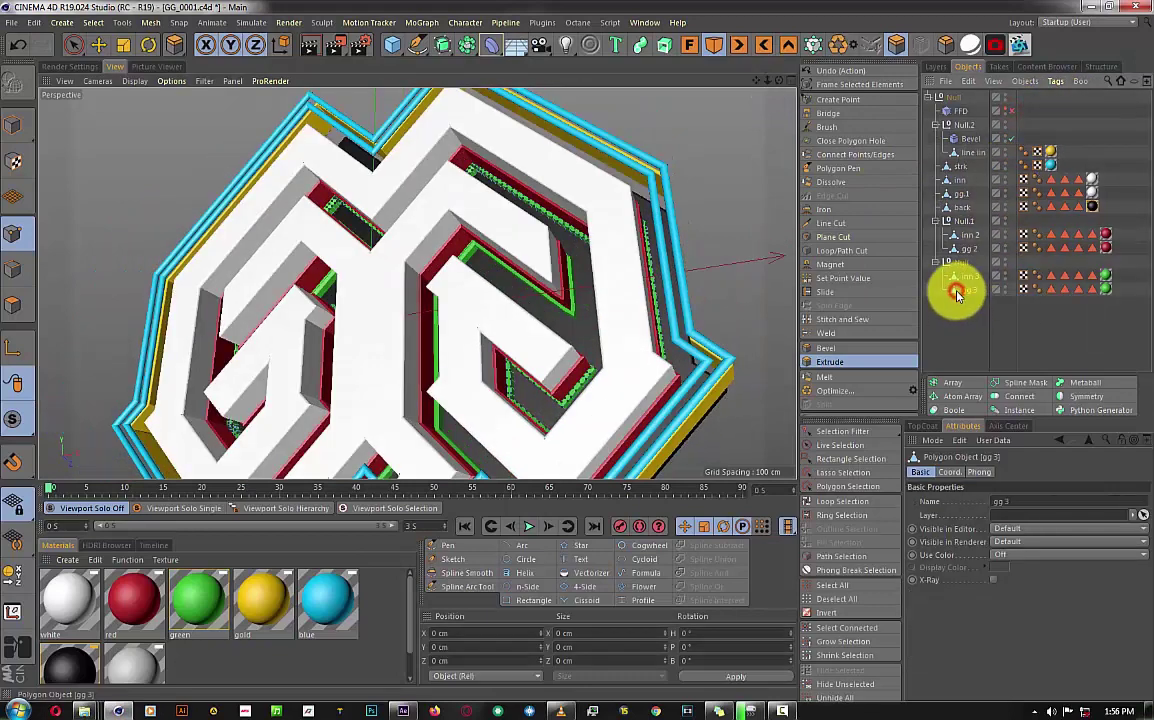
click(960, 194)
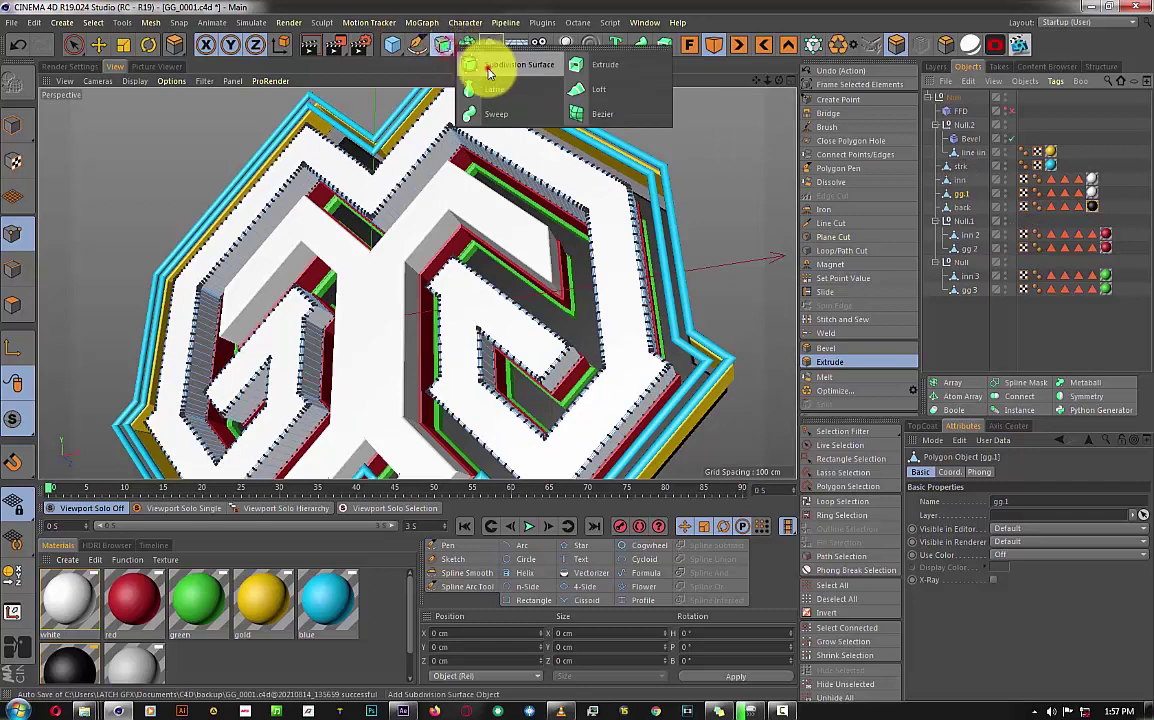
drag(448, 52, 489, 57)
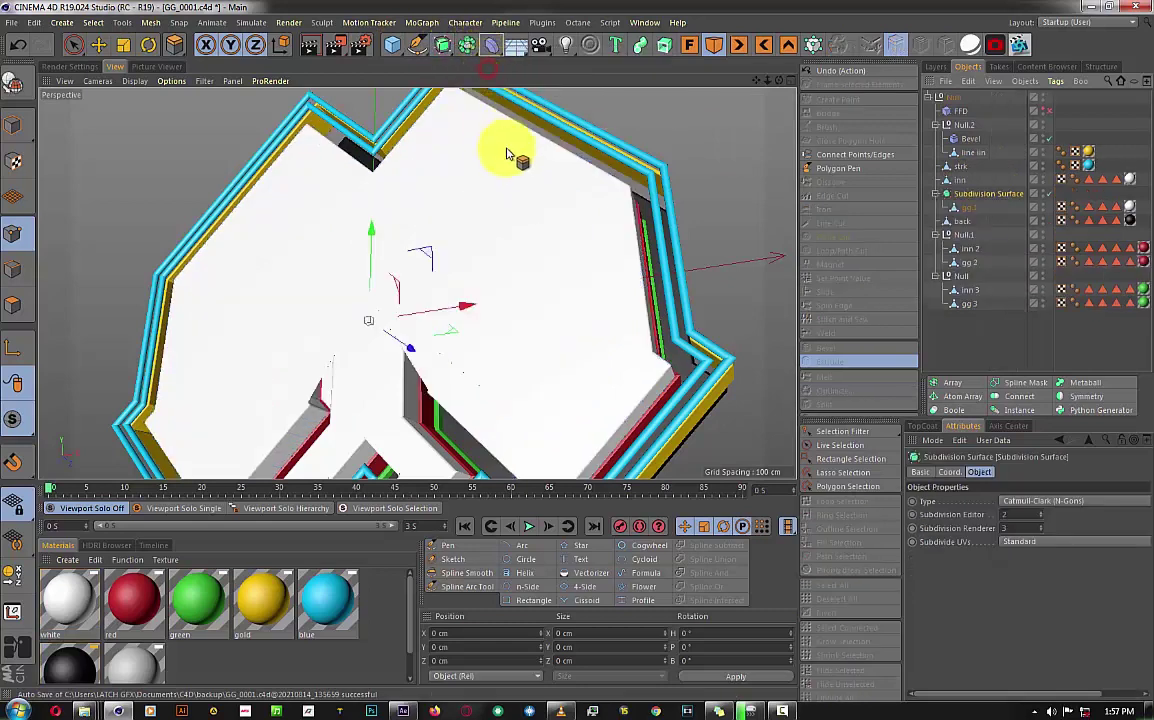
click(1022, 517)
click(1030, 506)
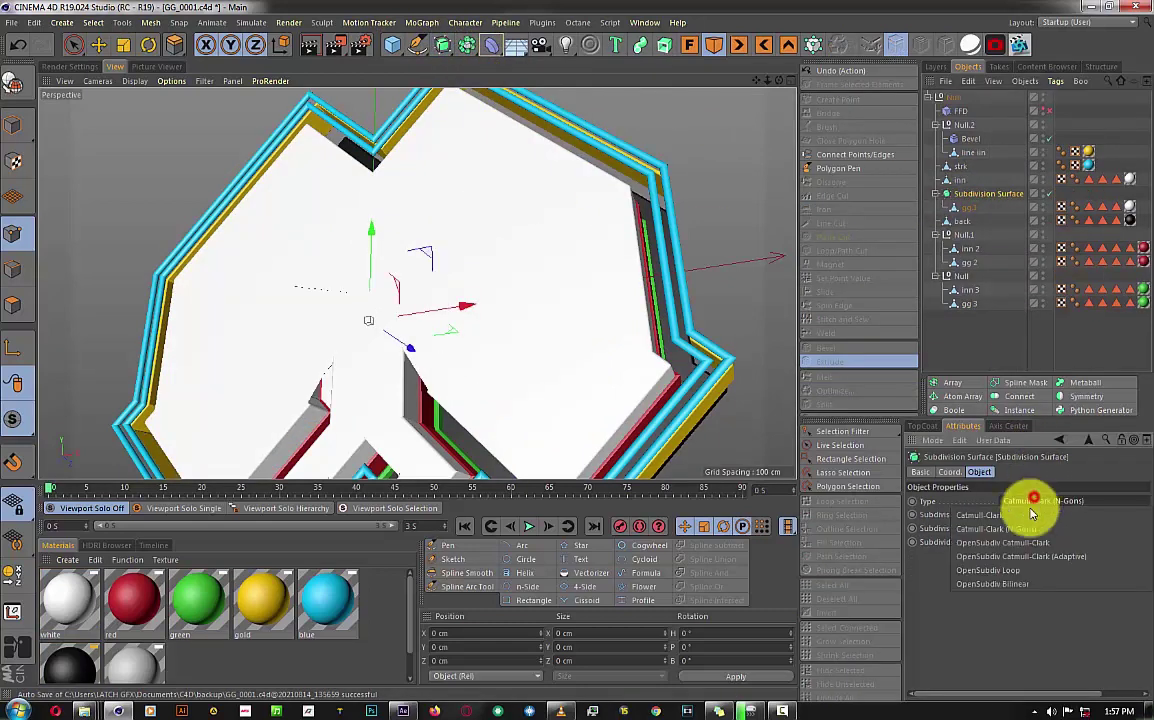
click(1030, 506)
click(1030, 553)
Undo the Subdivision Surface so gg 1 stays an unsmoothed polygon object.
drag(975, 302, 636, 323)
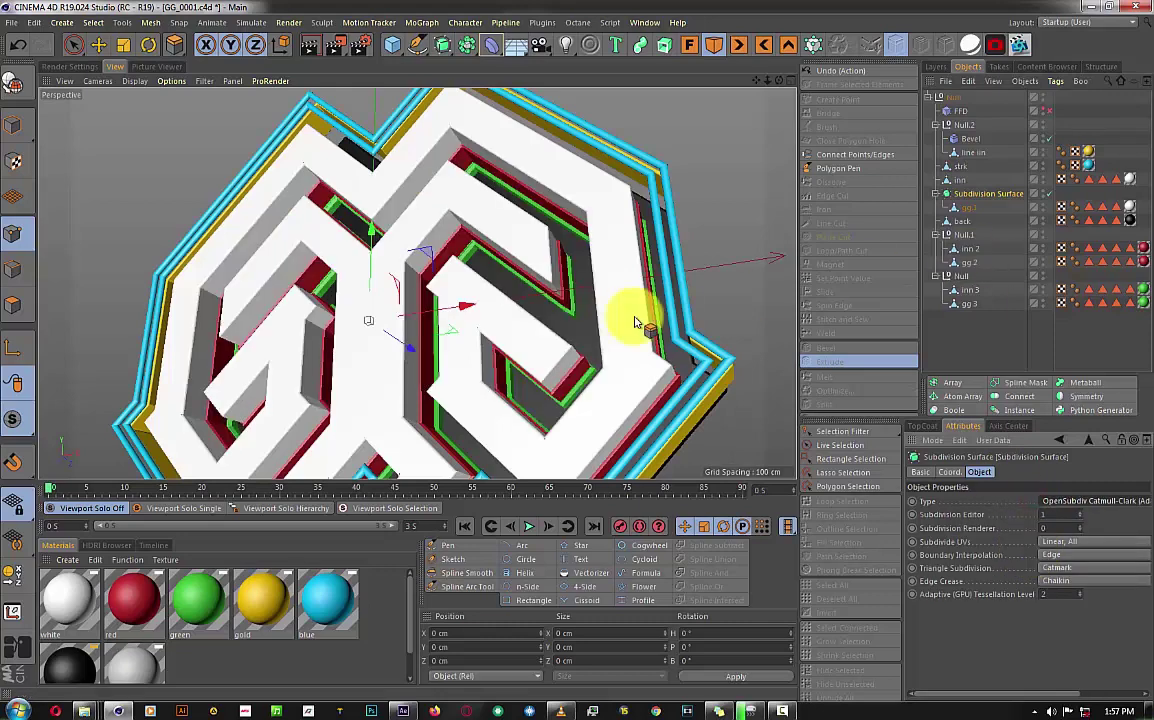
scroll(610, 335, up, 5)
click(1049, 196)
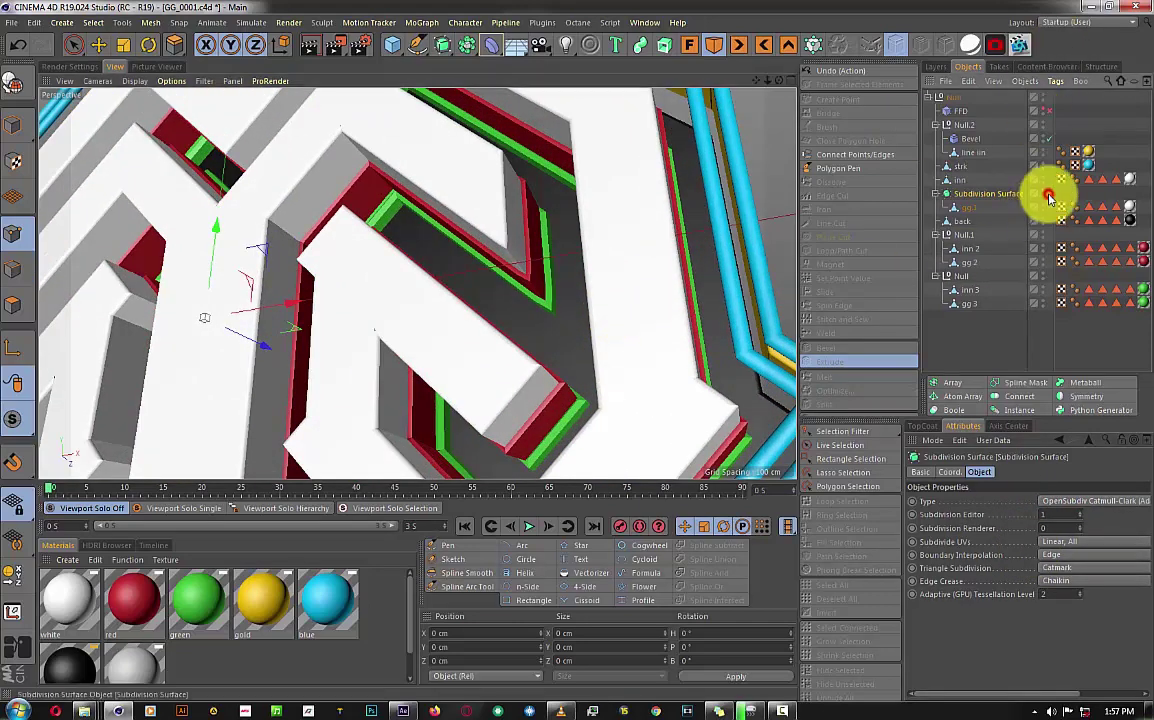
key(ctrl+z)
key(ctrl+z)
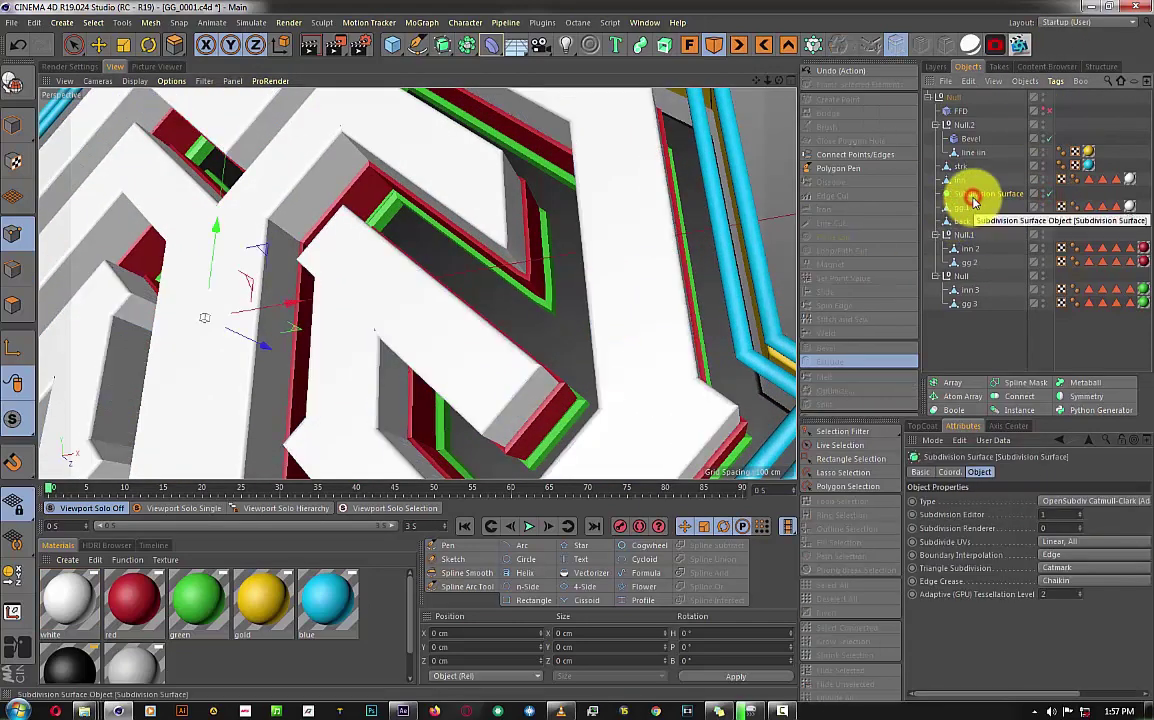
key(ctrl+z)
Select all of gg 1's points, return to model mode, and go back to After Effects.
click(955, 197)
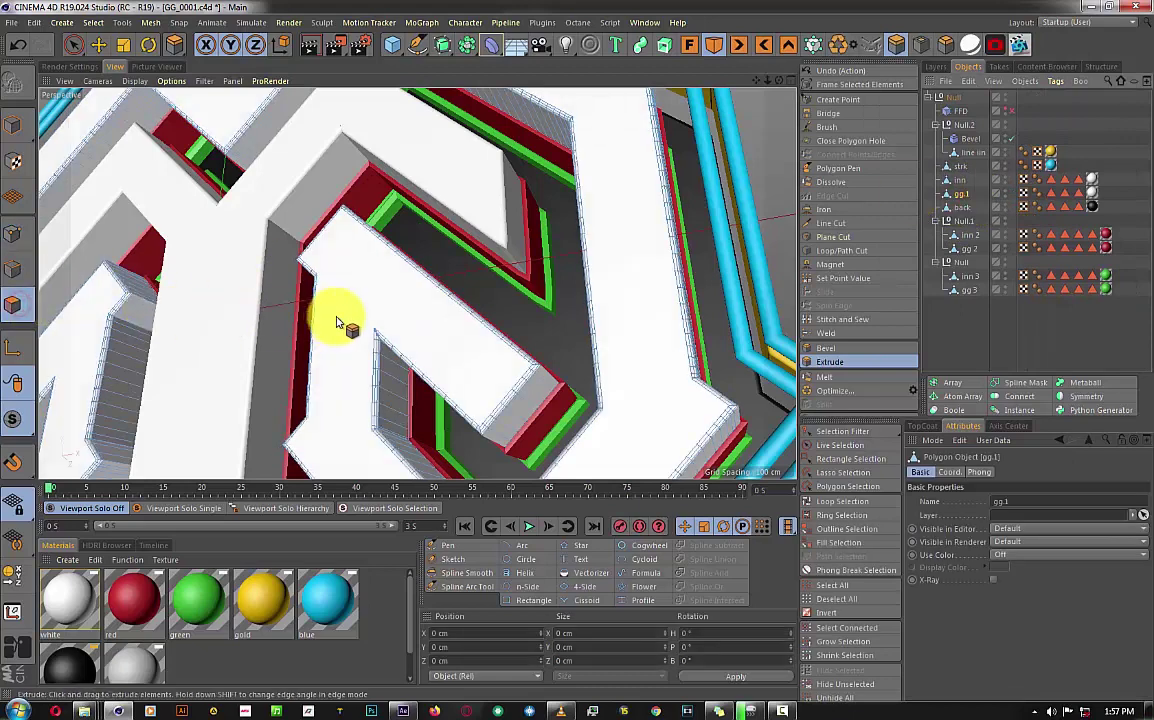
click(12, 265)
key(ctrl+a)
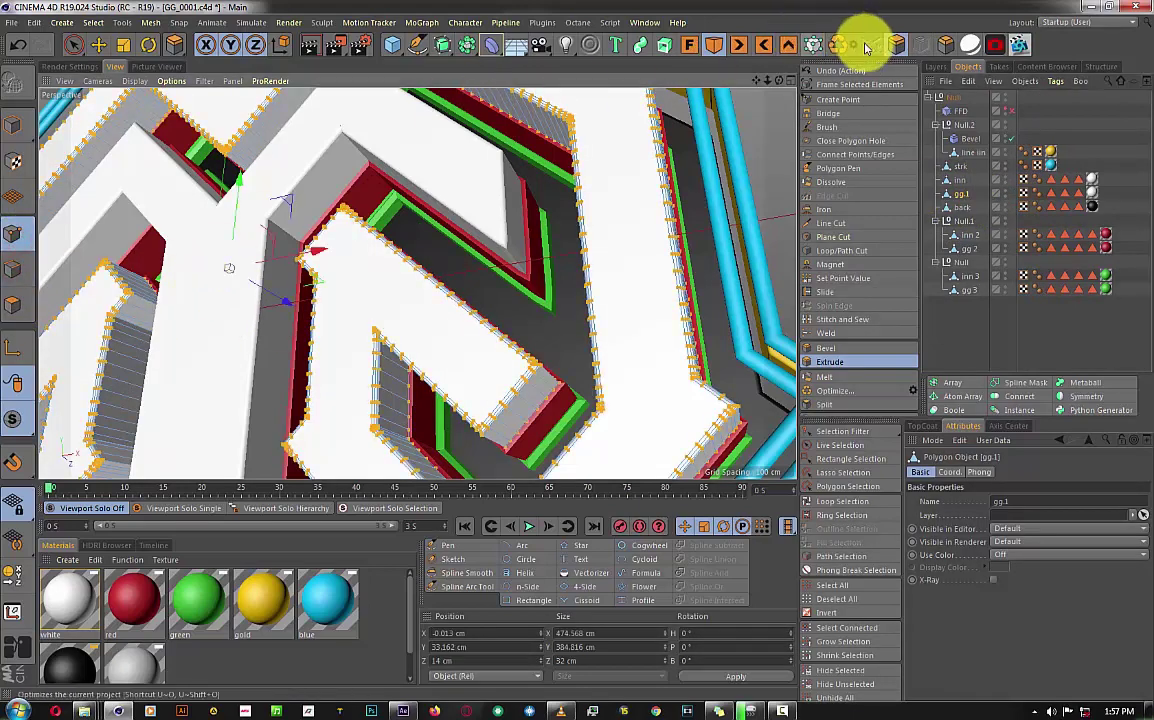
click(12, 124)
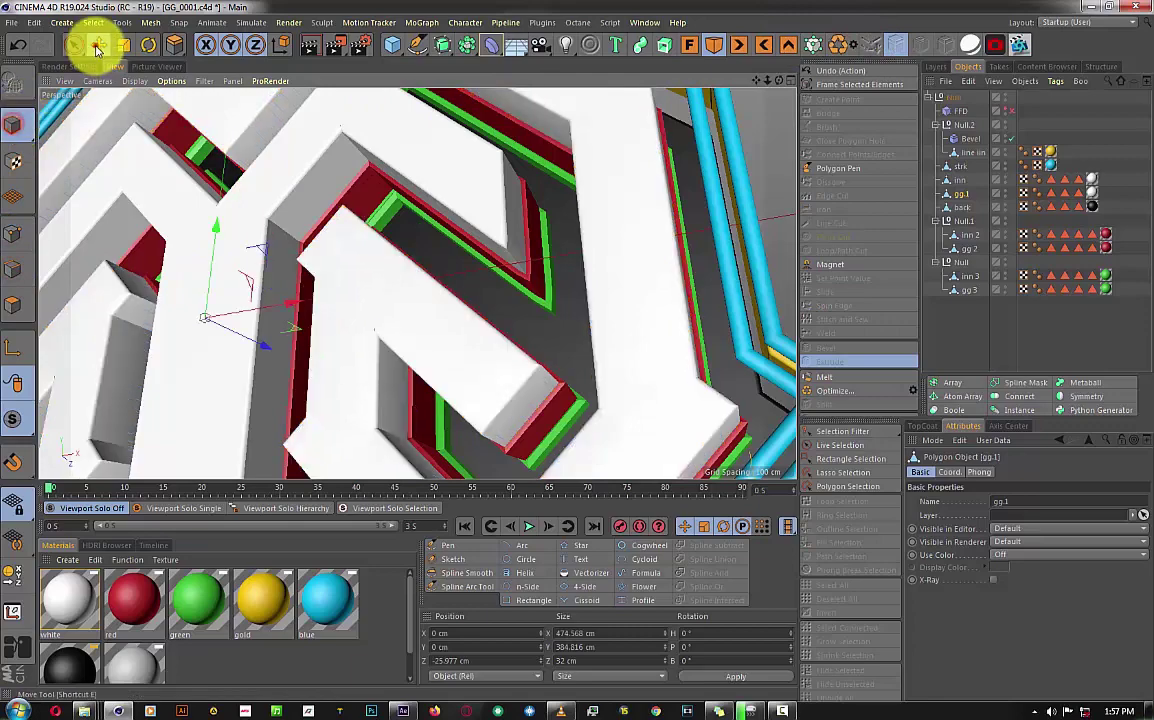
click(98, 44)
drag(212, 258, 212, 304)
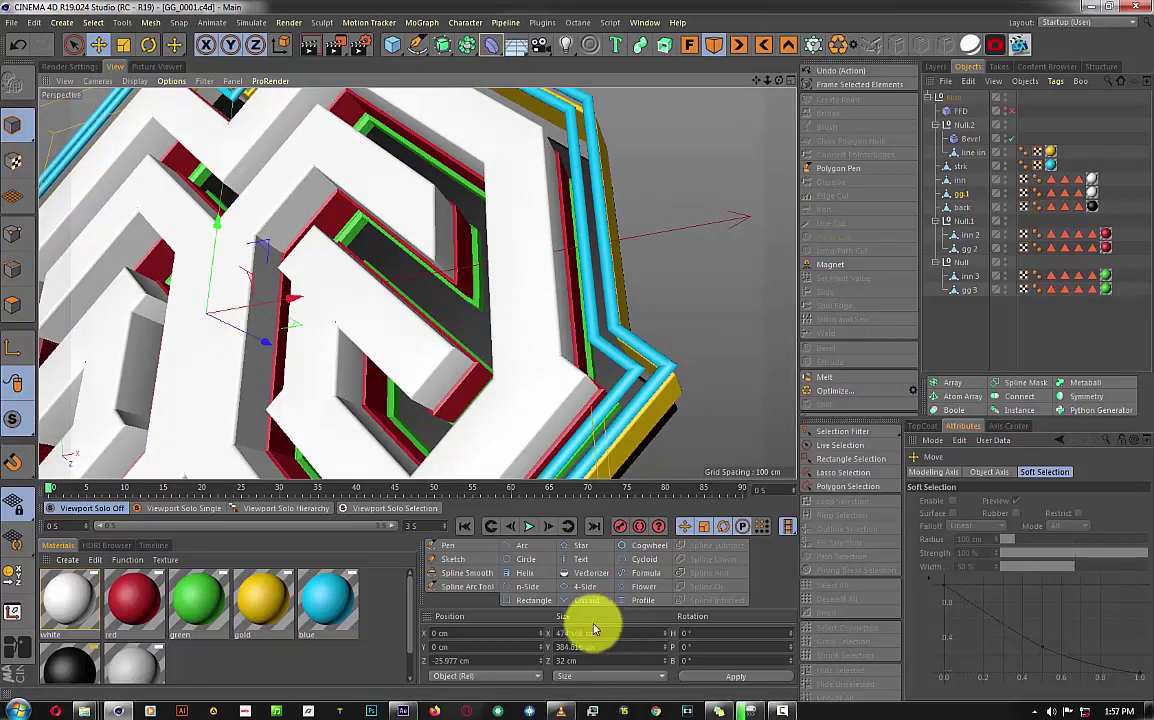
click(118, 711)
In Scene Setup, apply the chrome tile material to GG_0001's silver maze walls.
click(74, 122)
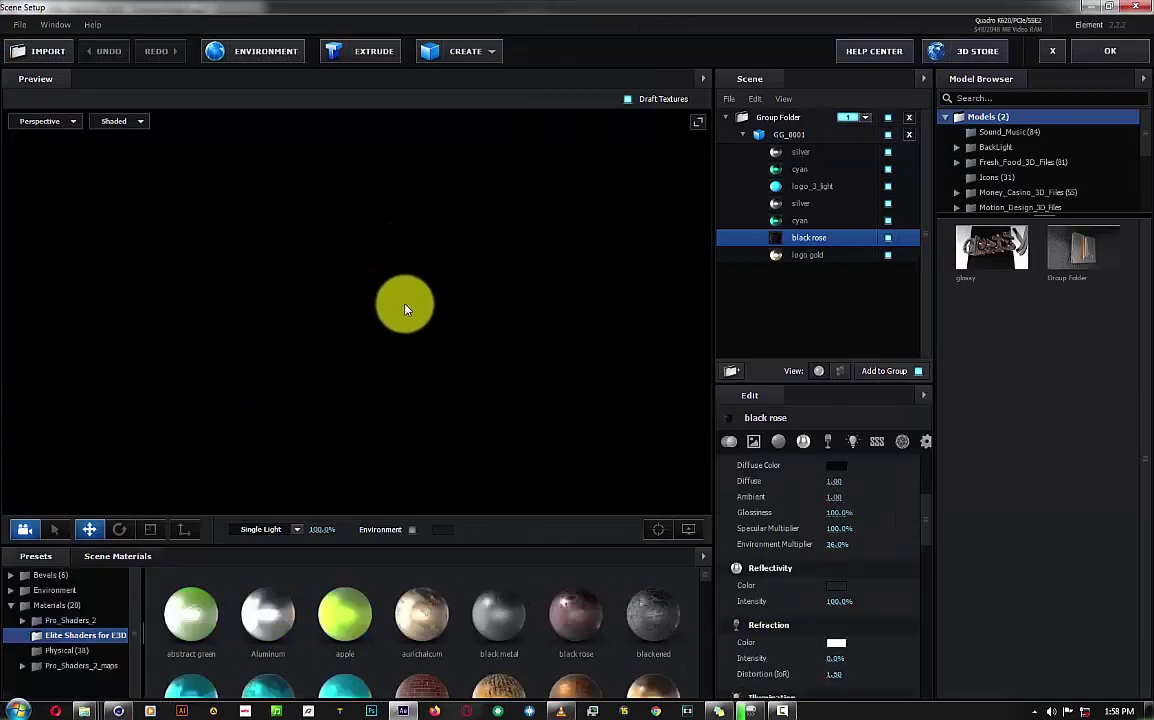
drag(410, 302, 445, 320)
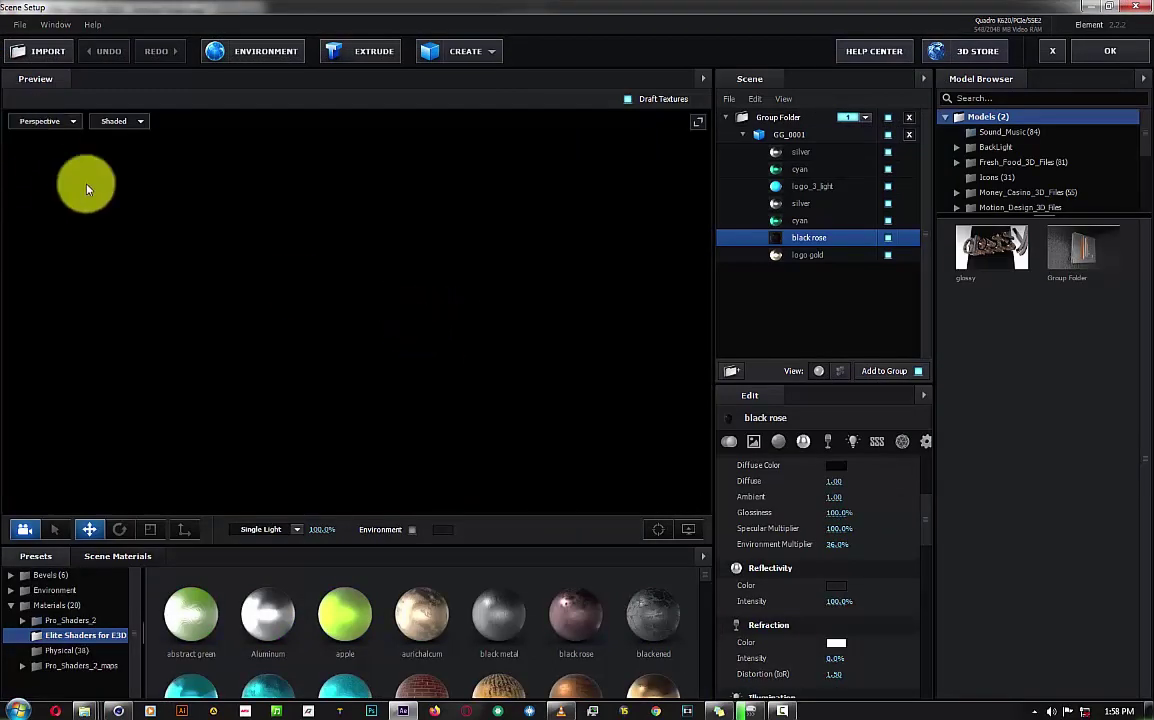
click(805, 137)
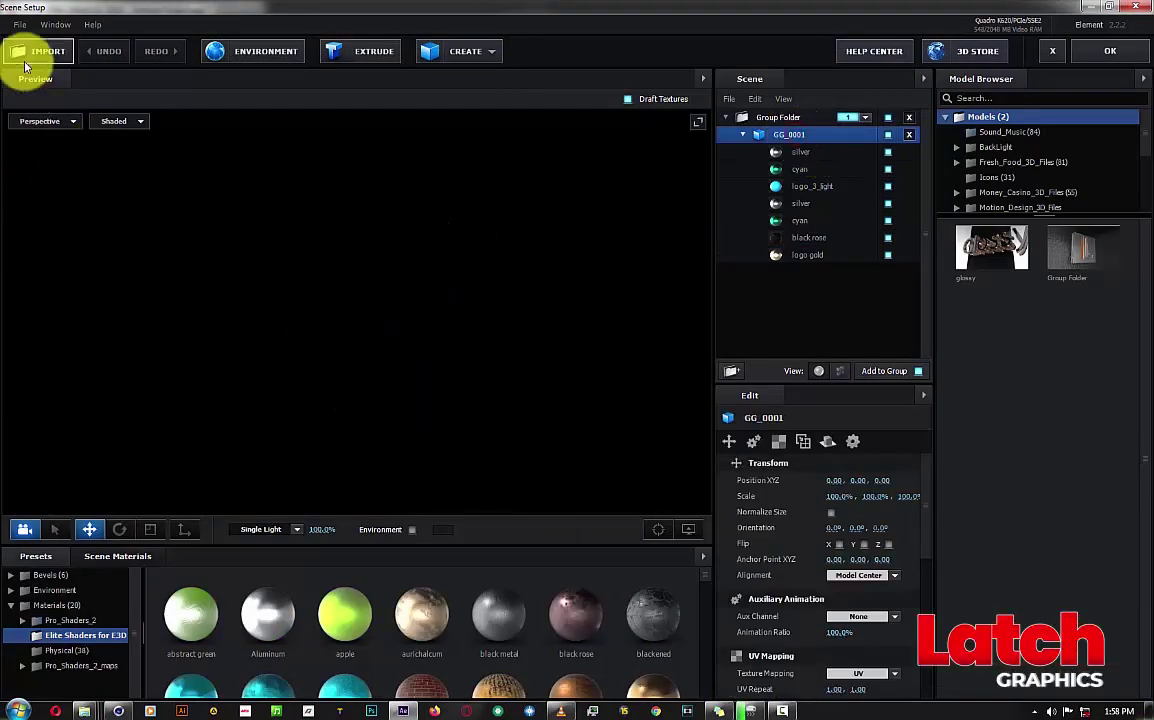
click(783, 711)
click(360, 305)
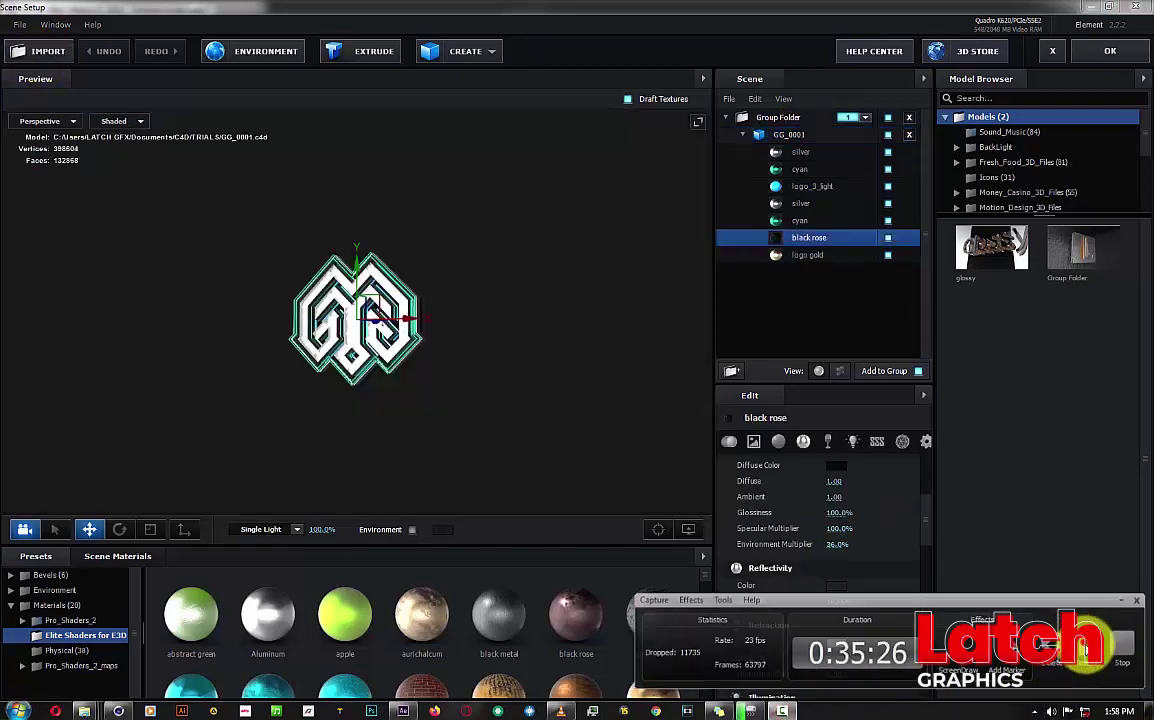
scroll(386, 280, up, 5)
drag(386, 280, 335, 218)
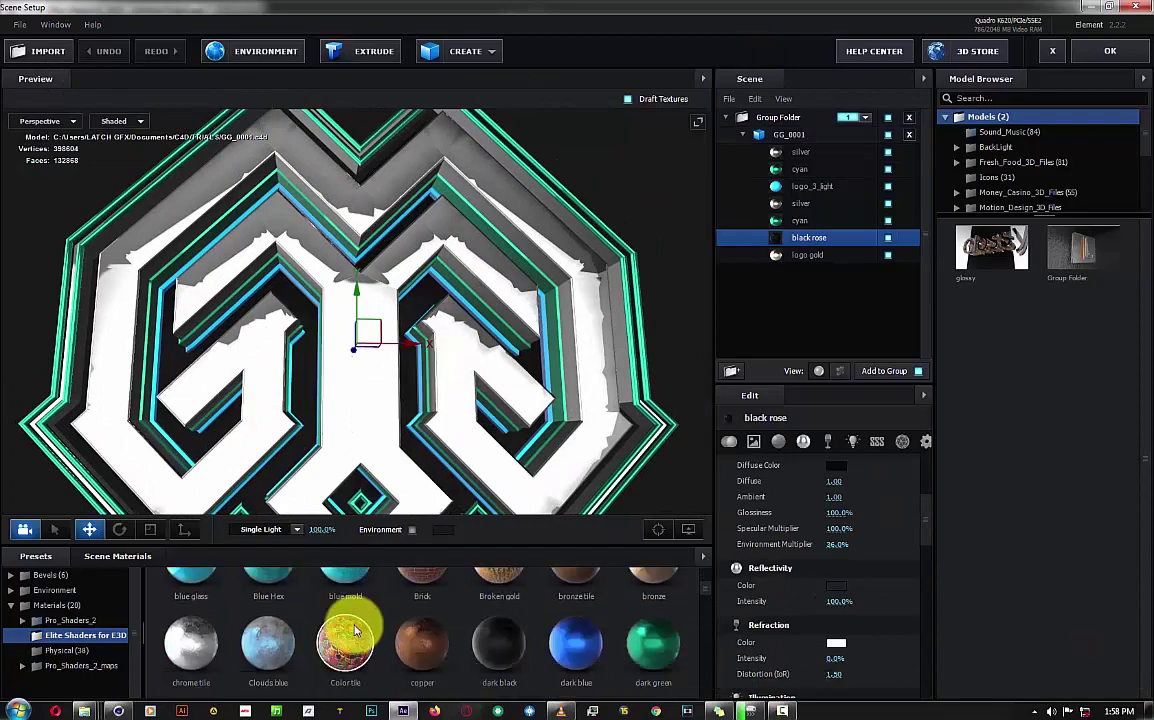
scroll(348, 631, down, 3)
drag(178, 600, 838, 160)
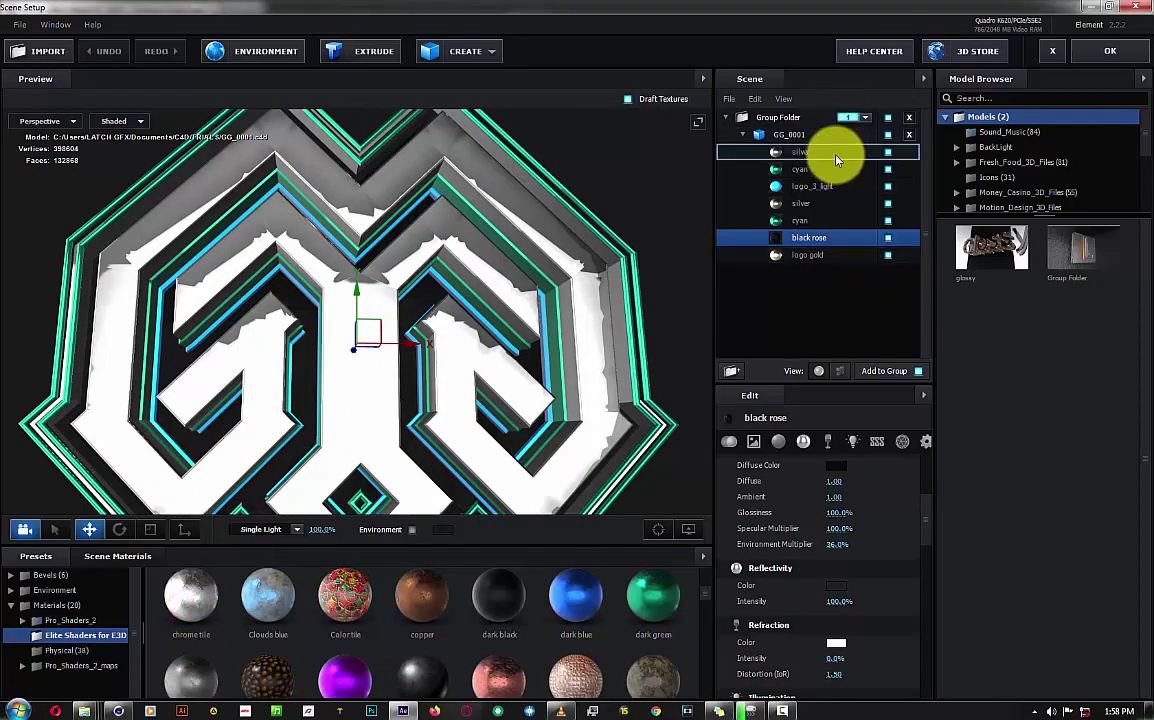
mouse_move(549, 291)
mouse_down()
mouse_move(533, 292)
mouse_move(540, 277)
mouse_up()
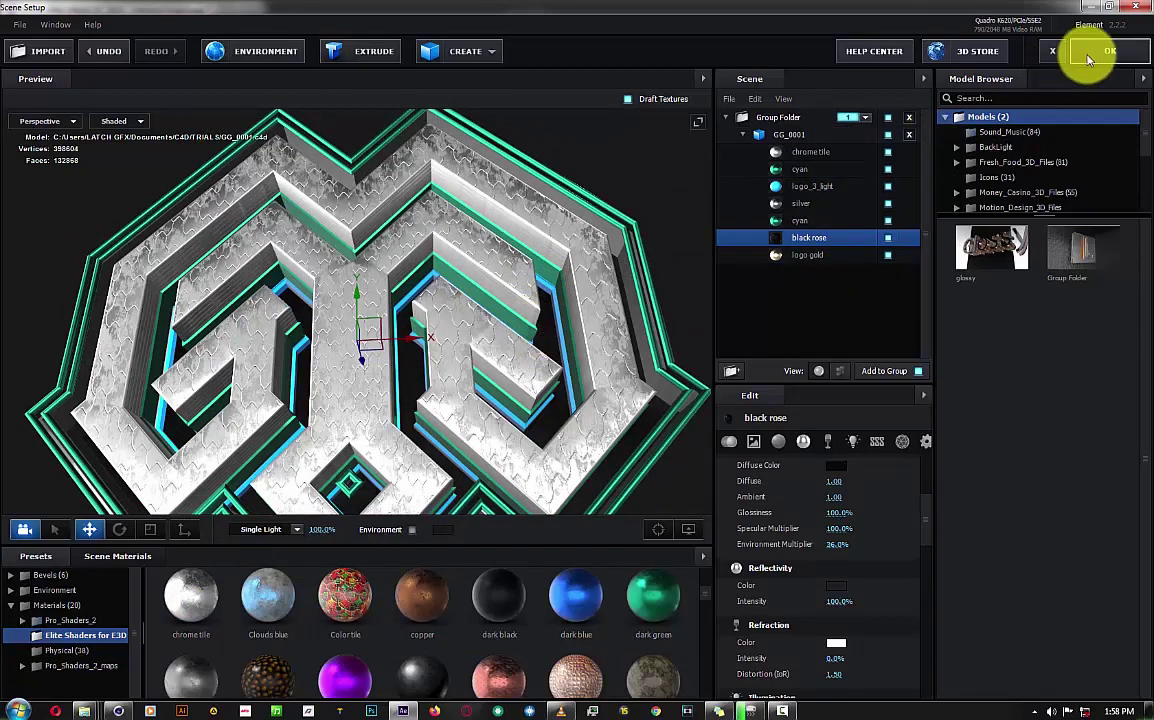
Lower chrome tile's glossiness to 67% and apply the scene.
scroll(880, 560, down, 5)
scroll(884, 610, down, 3)
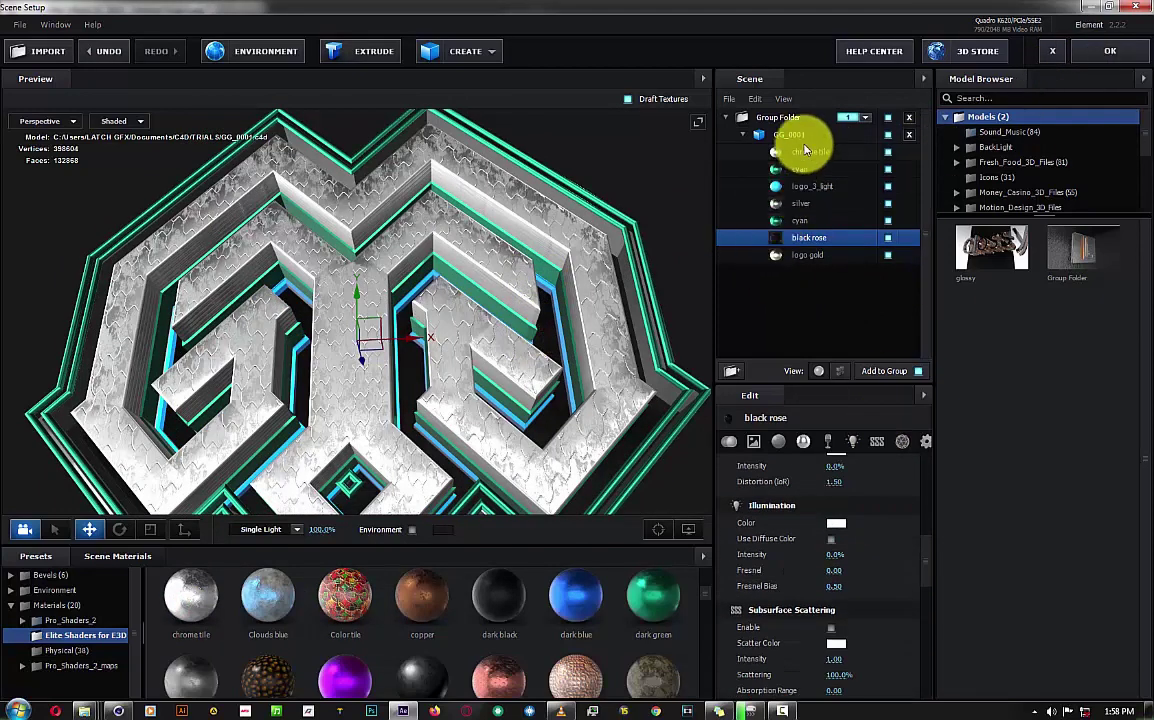
click(808, 151)
scroll(900, 655, down, 3)
scroll(895, 645, down, 5)
scroll(889, 630, up, 3)
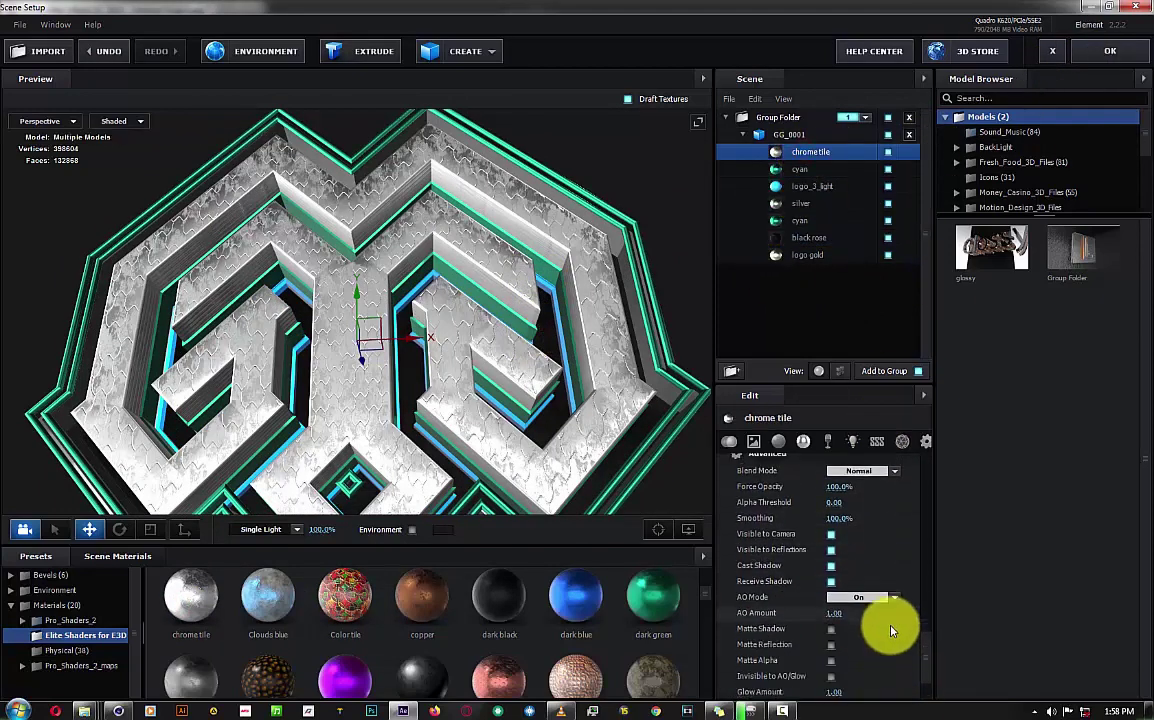
scroll(886, 618, up, 3)
scroll(883, 613, up, 10)
drag(884, 538, 774, 561)
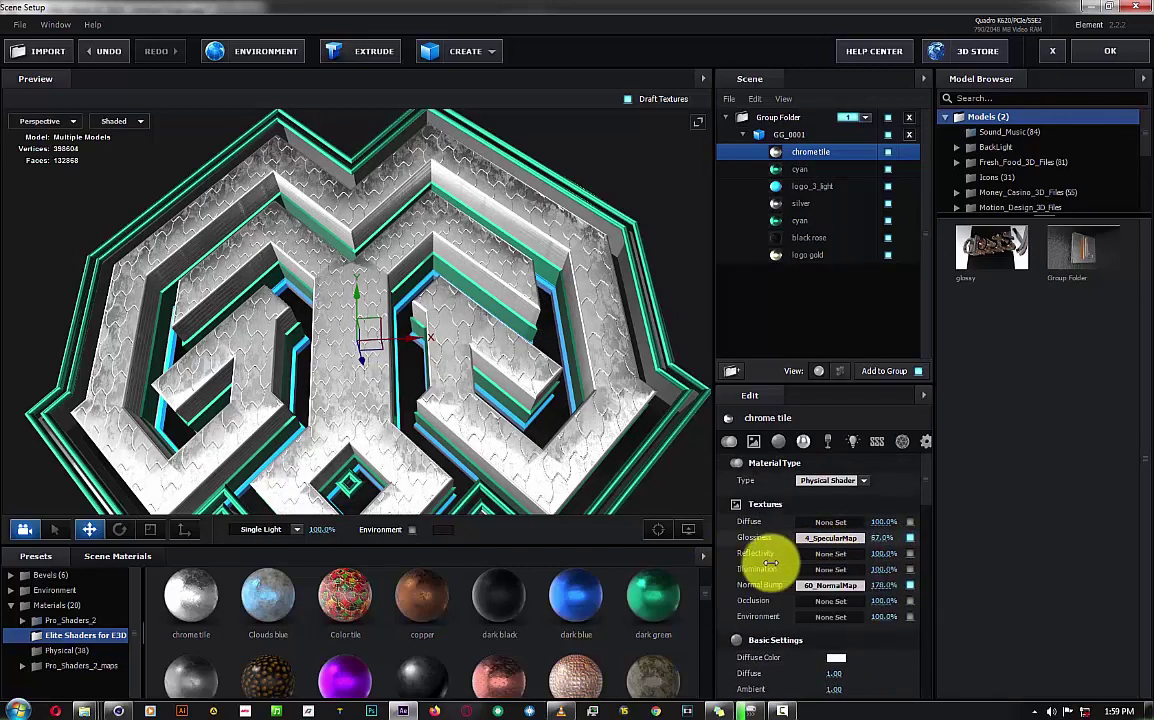
click(1110, 51)
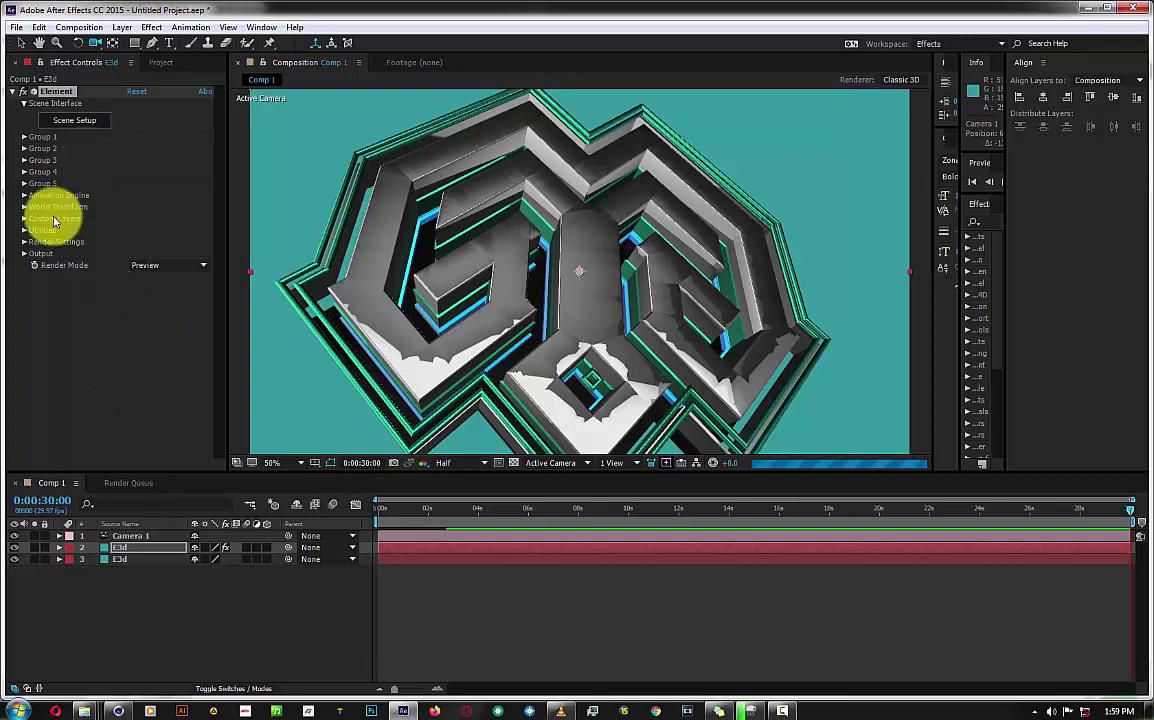
Set Render Settings > Lighting > Add Lighting to the Sun Set preset.
click(24, 208)
click(24, 207)
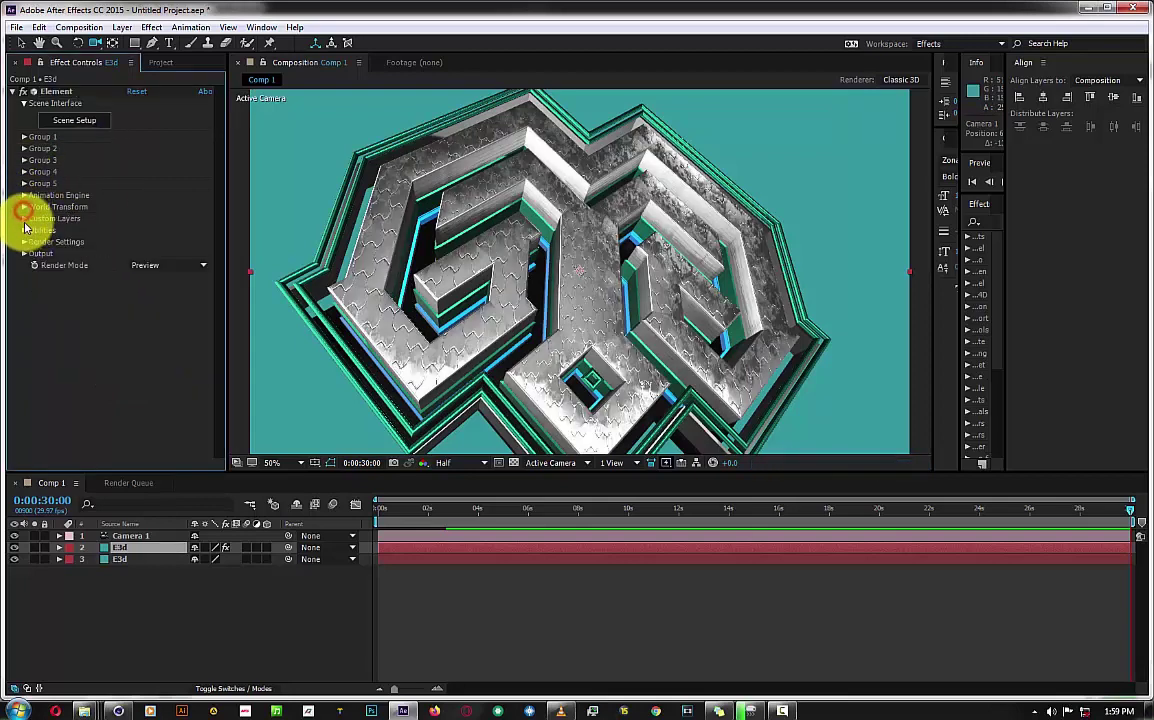
click(23, 242)
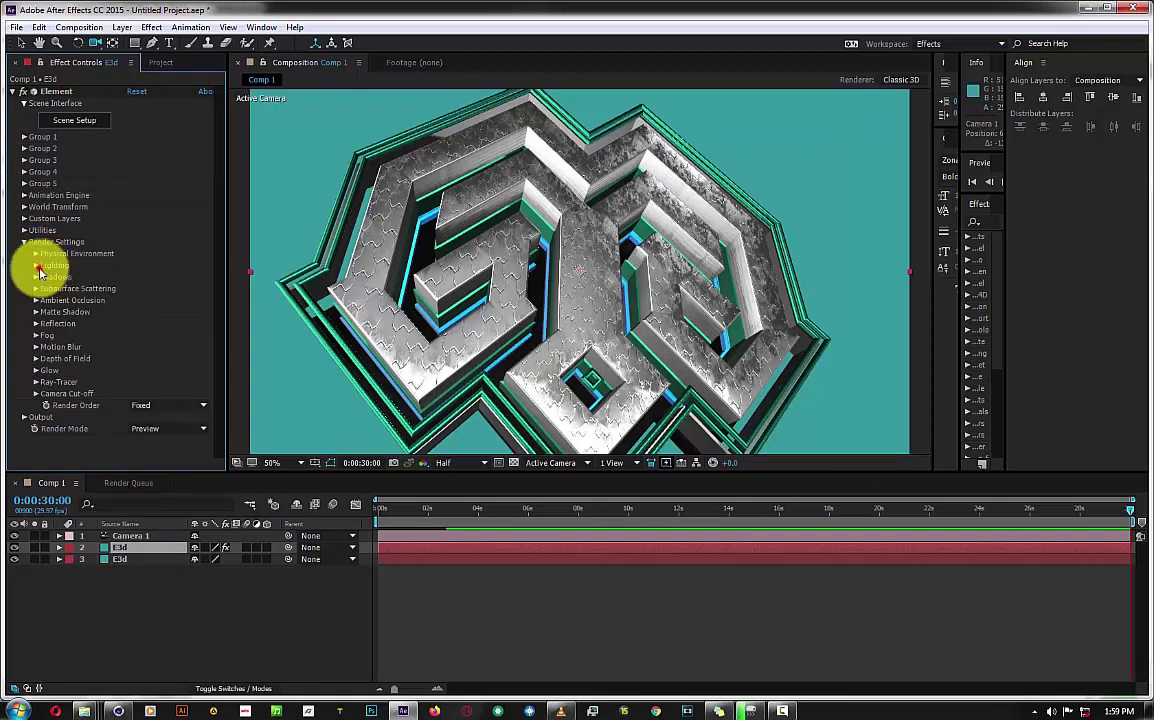
click(38, 268)
click(157, 300)
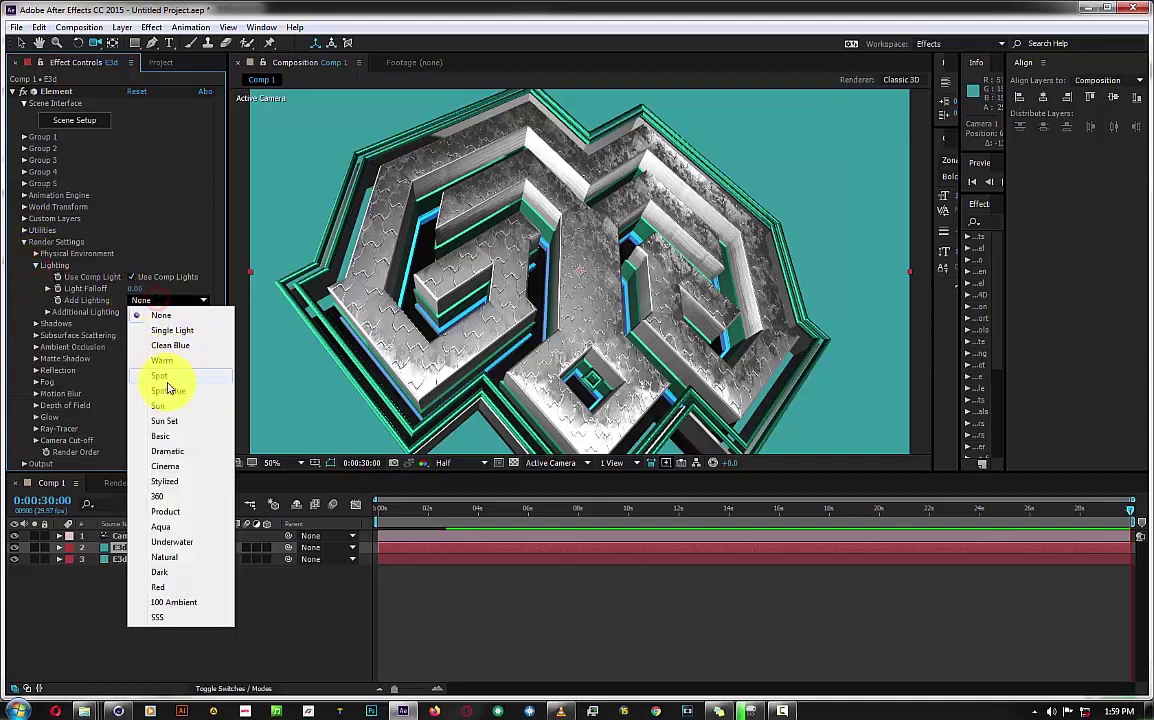
click(165, 421)
click(782, 710)
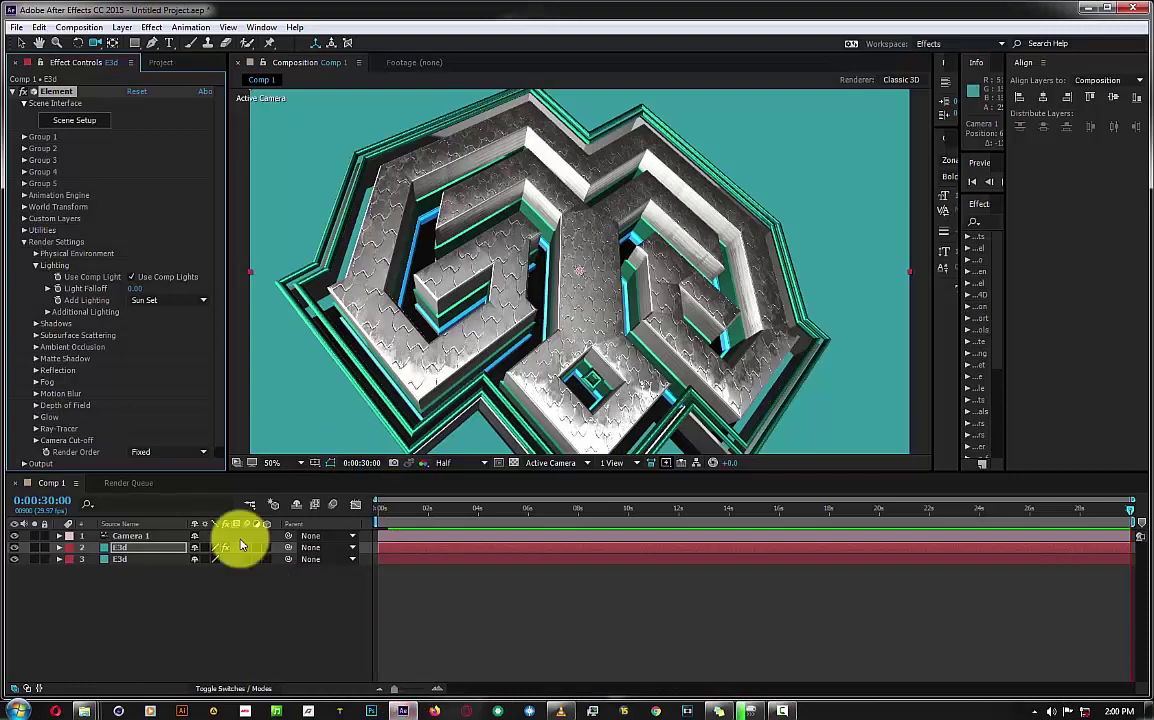
Apply a Fill effect with black colour to the second E3d layer.
click(121, 561)
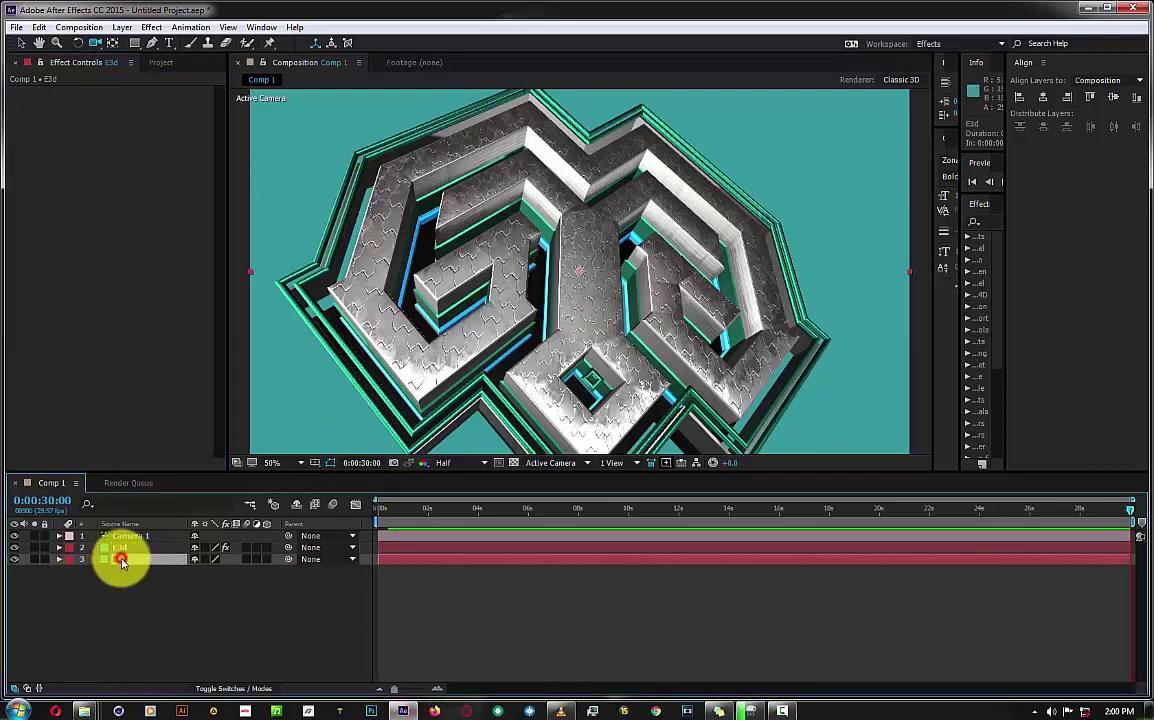
key(ctrl+space)
text(f)
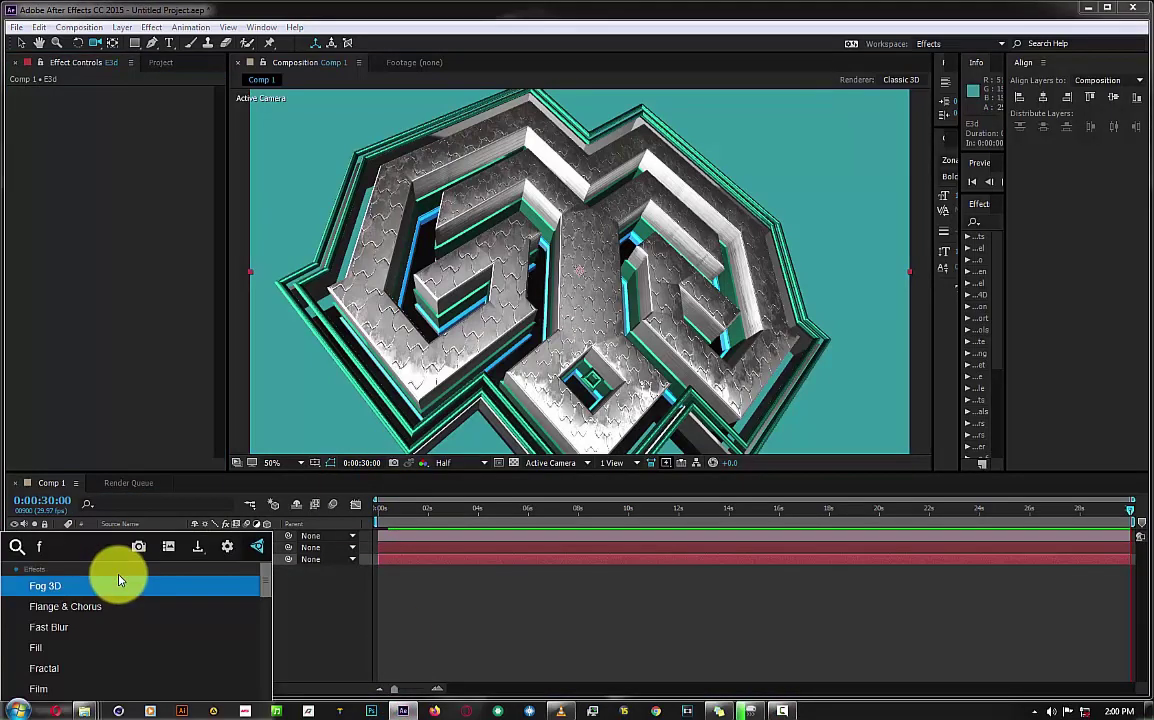
text(il)
click(103, 587)
click(118, 118)
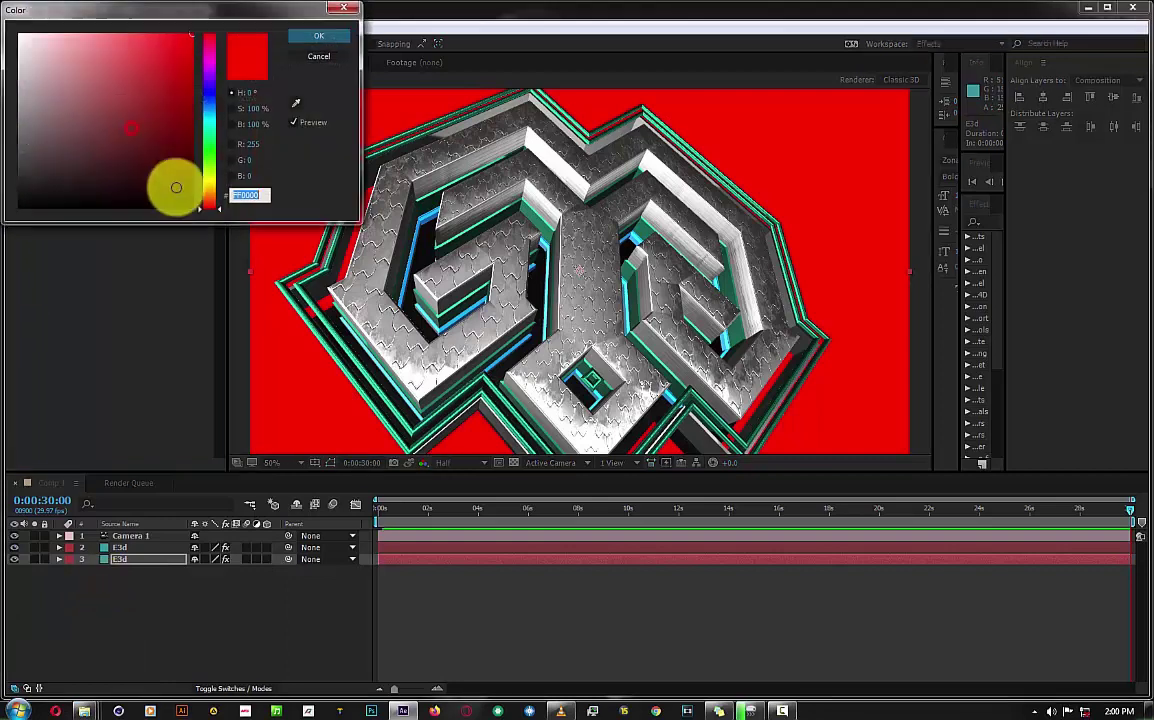
mouse_move(173, 185)
mouse_down()
mouse_move(57, 185)
mouse_move(13, 226)
mouse_up()
click(312, 35)
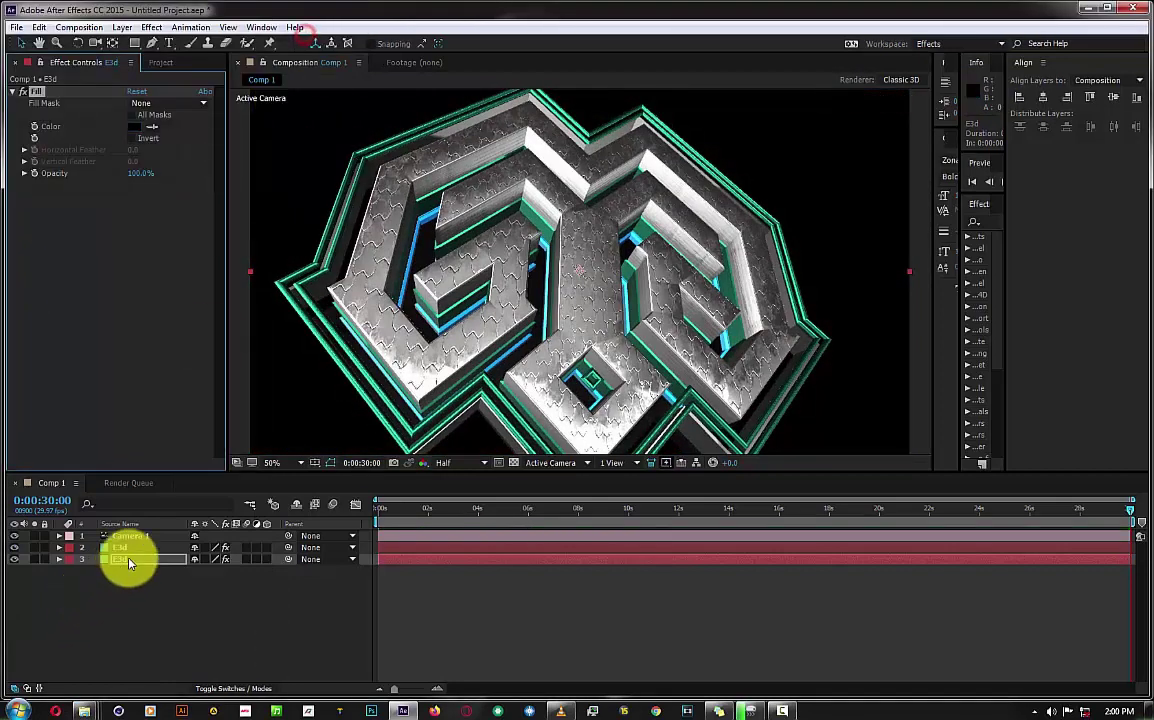
key(ctrl+space)
text(e)
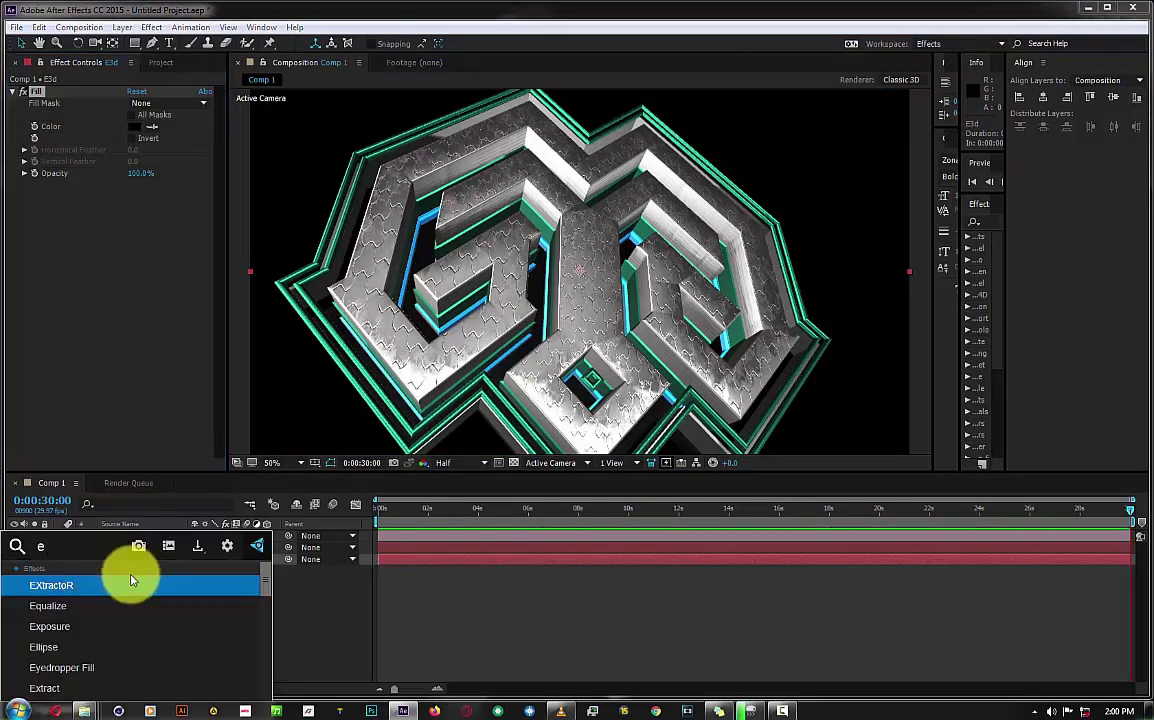
text(le)
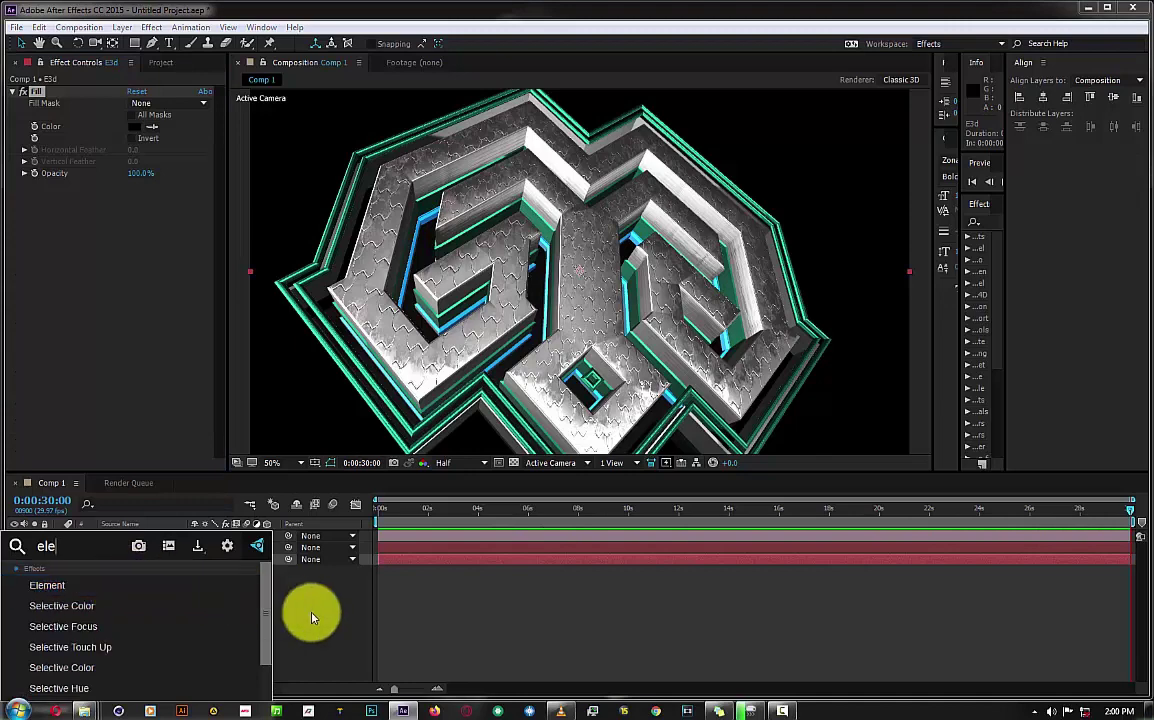
click(313, 620)
On the top E3d layer, try Clean Blue and other presets, settling on Aqua lighting.
click(125, 548)
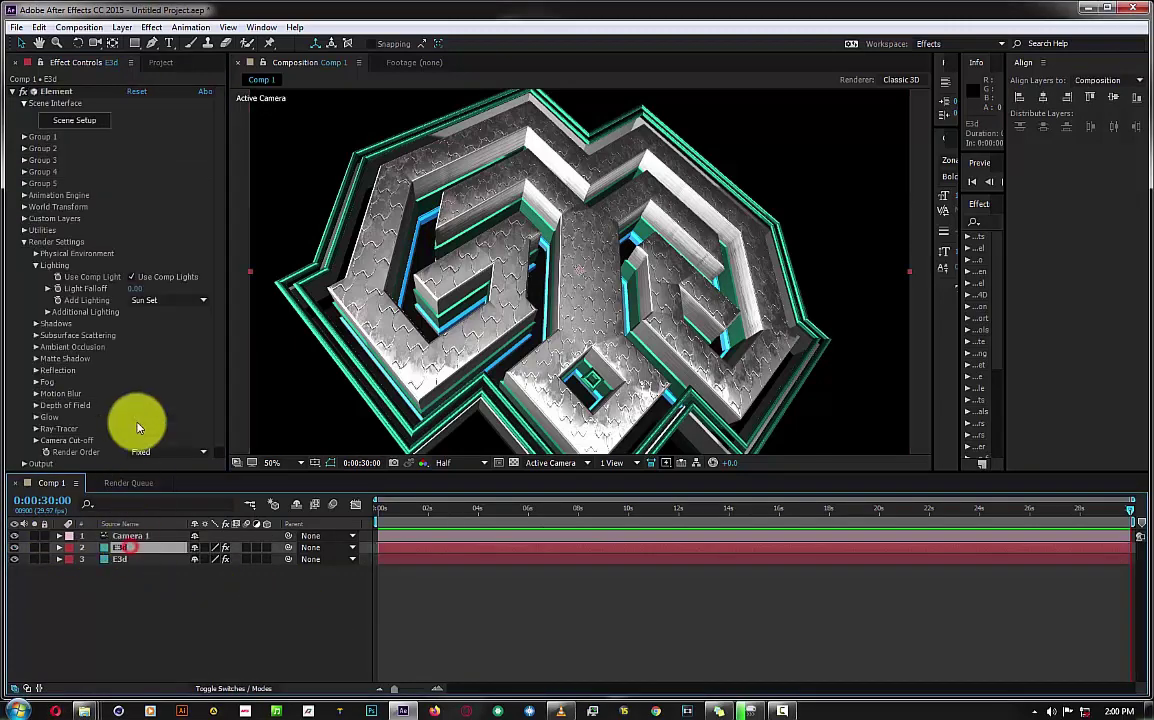
click(162, 300)
click(168, 344)
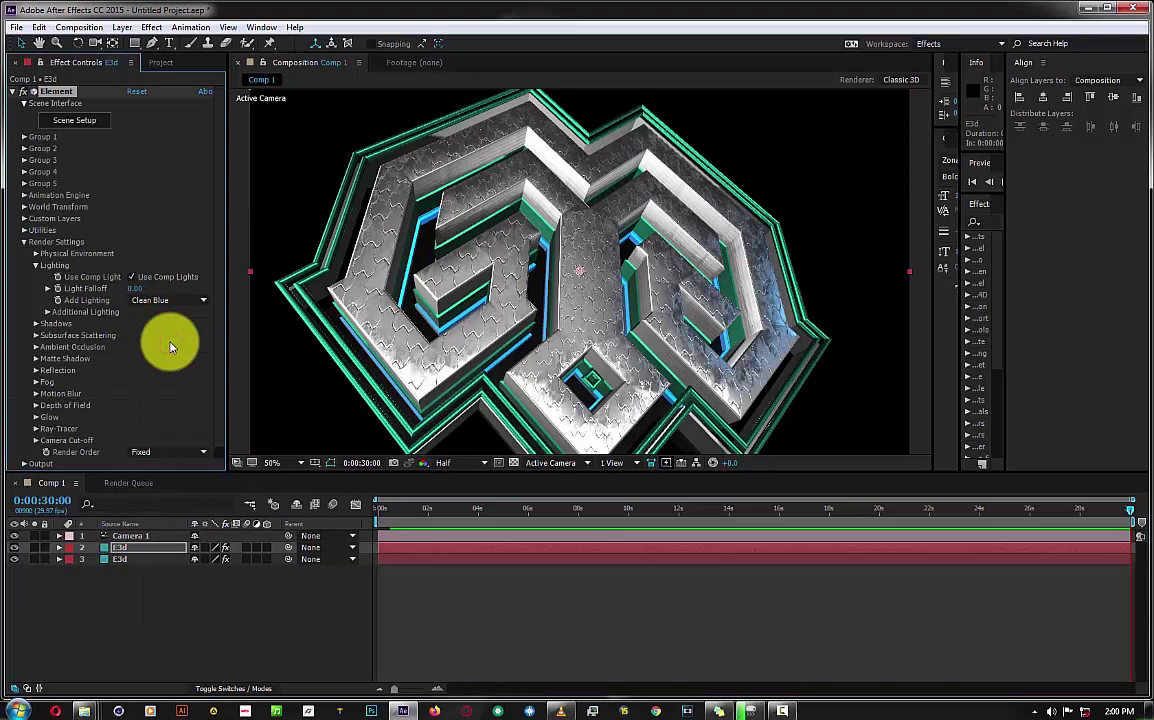
click(160, 300)
click(160, 500)
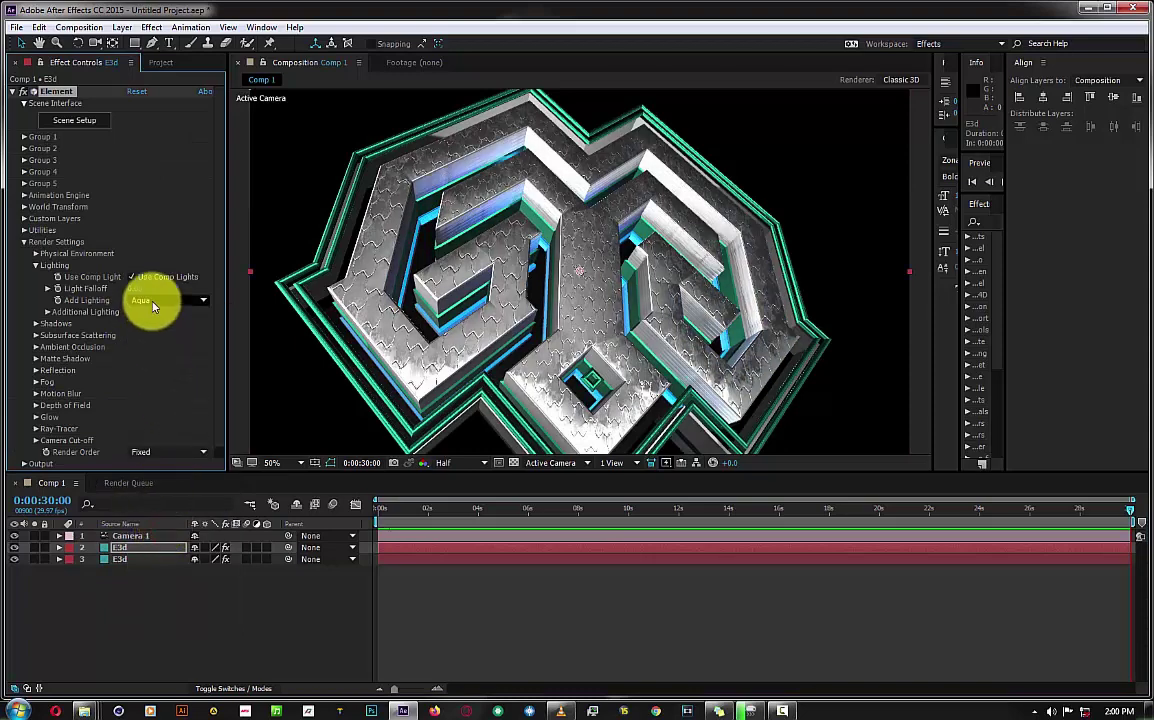
click(153, 300)
click(175, 443)
click(160, 300)
click(168, 532)
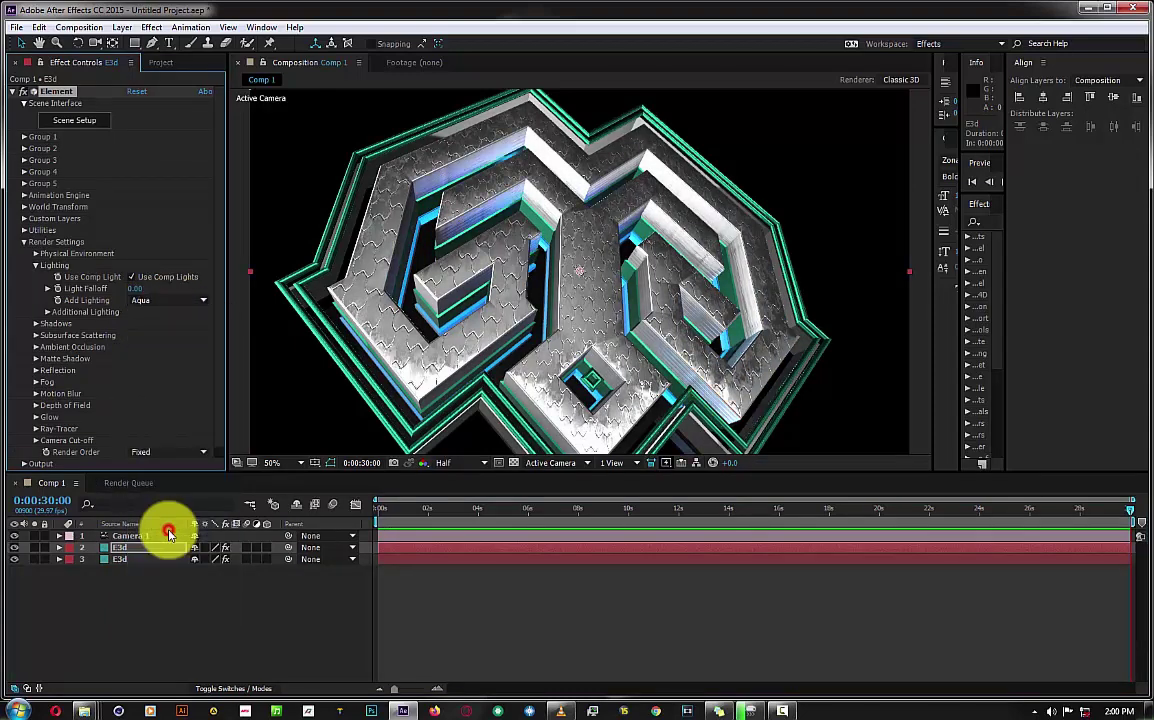
Turn on Enable Glow, trying red and other tints but keeping the white glow.
click(36, 418)
click(131, 288)
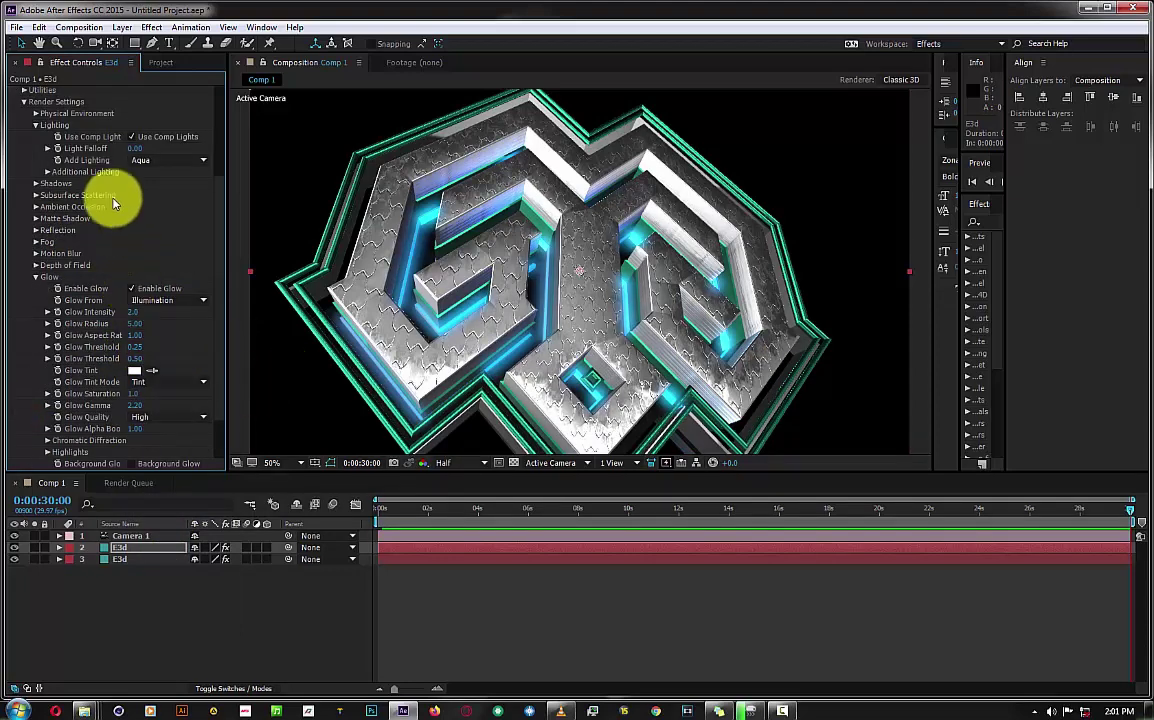
click(134, 371)
click(192, 37)
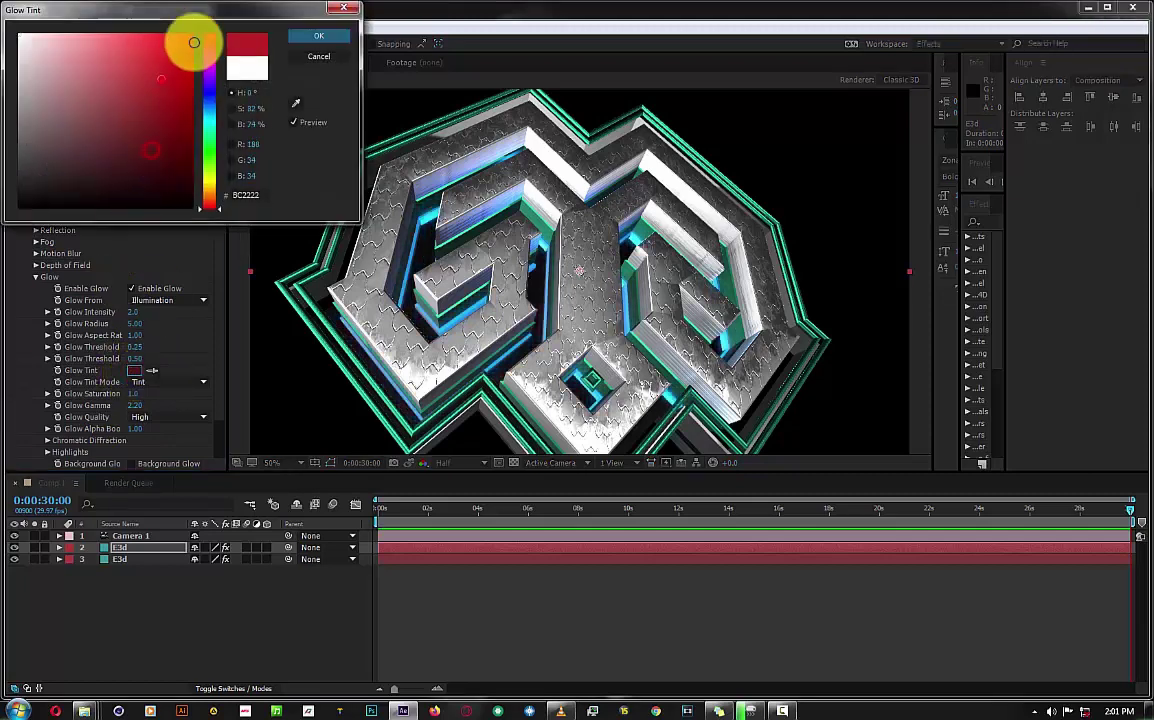
click(208, 124)
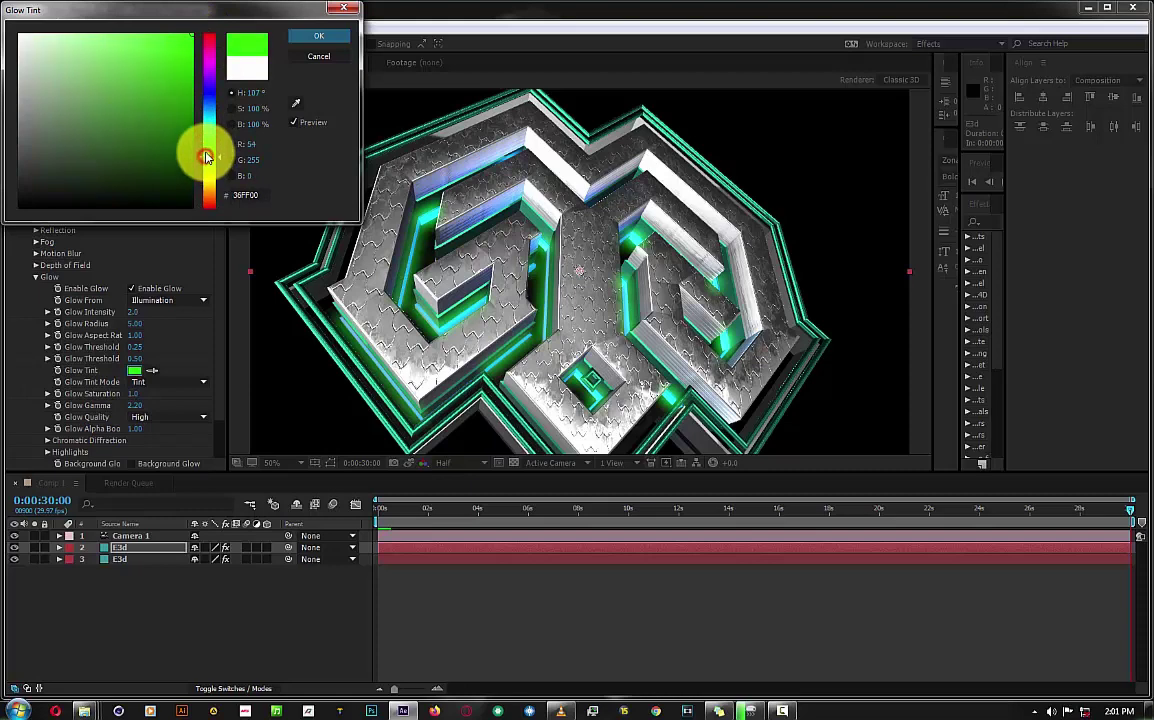
click(318, 56)
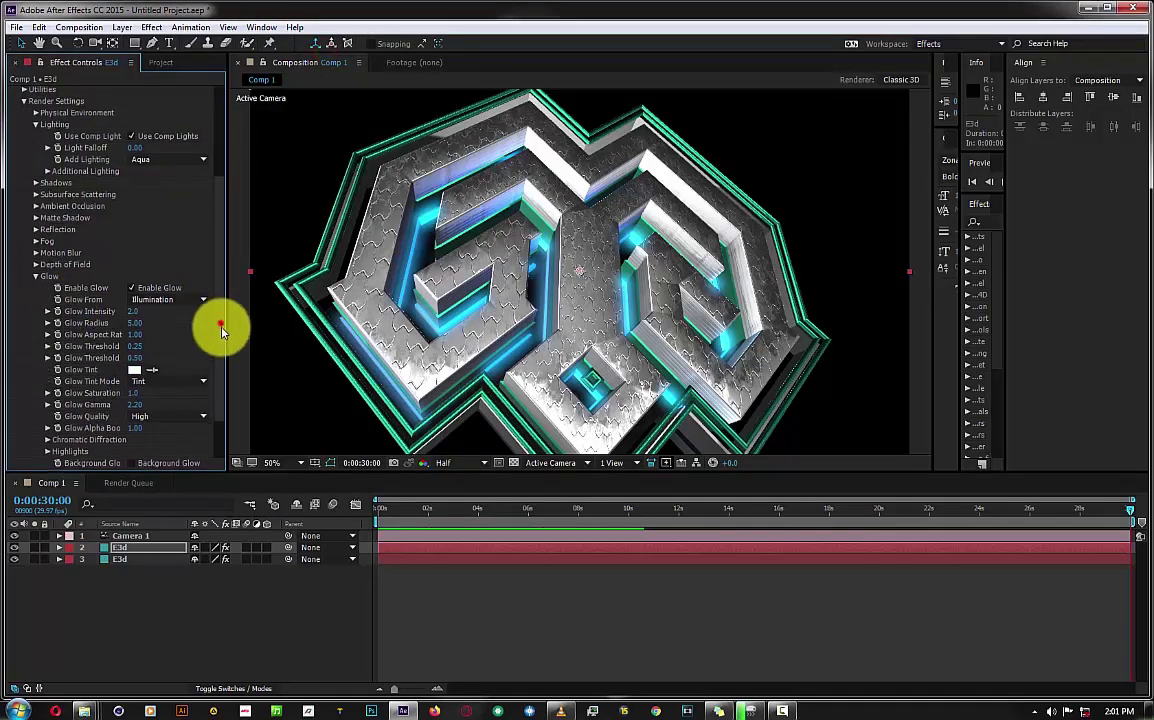
scroll(215, 325, down, 2)
Tick Enable AO, set SSAO Intensity to about 7.8, and collapse Glow.
click(35, 165)
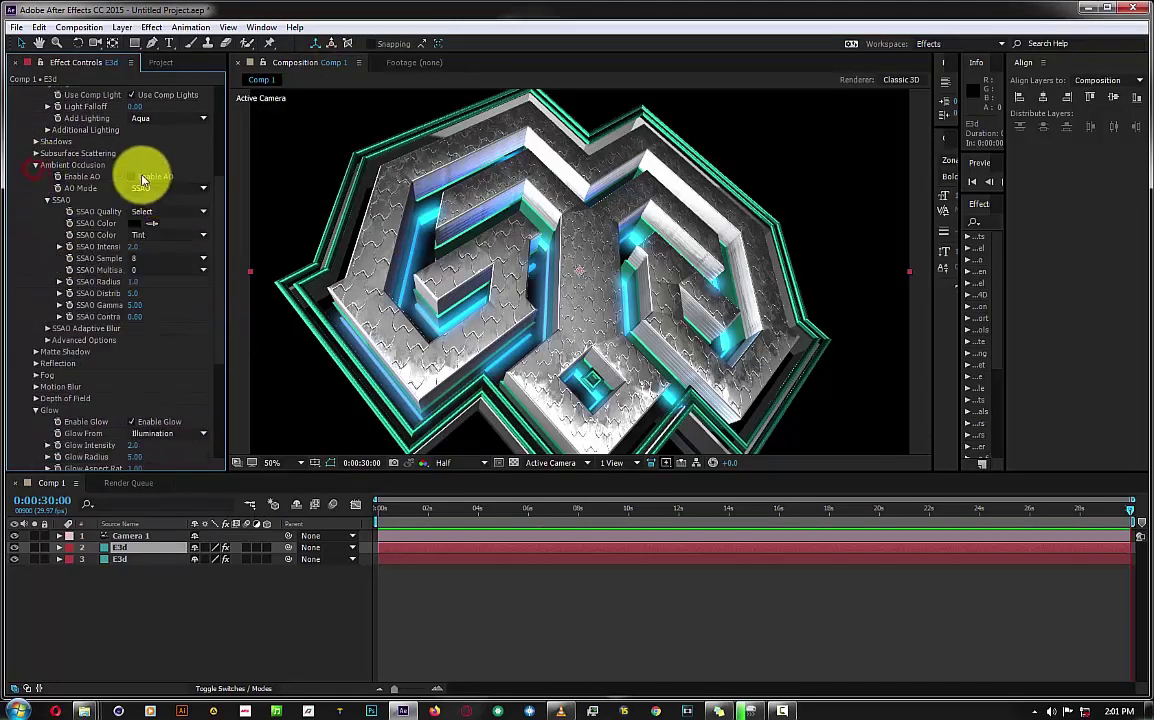
click(142, 180)
mouse_move(142, 246)
mouse_down()
mouse_move(430, 277)
mouse_move(198, 257)
mouse_up()
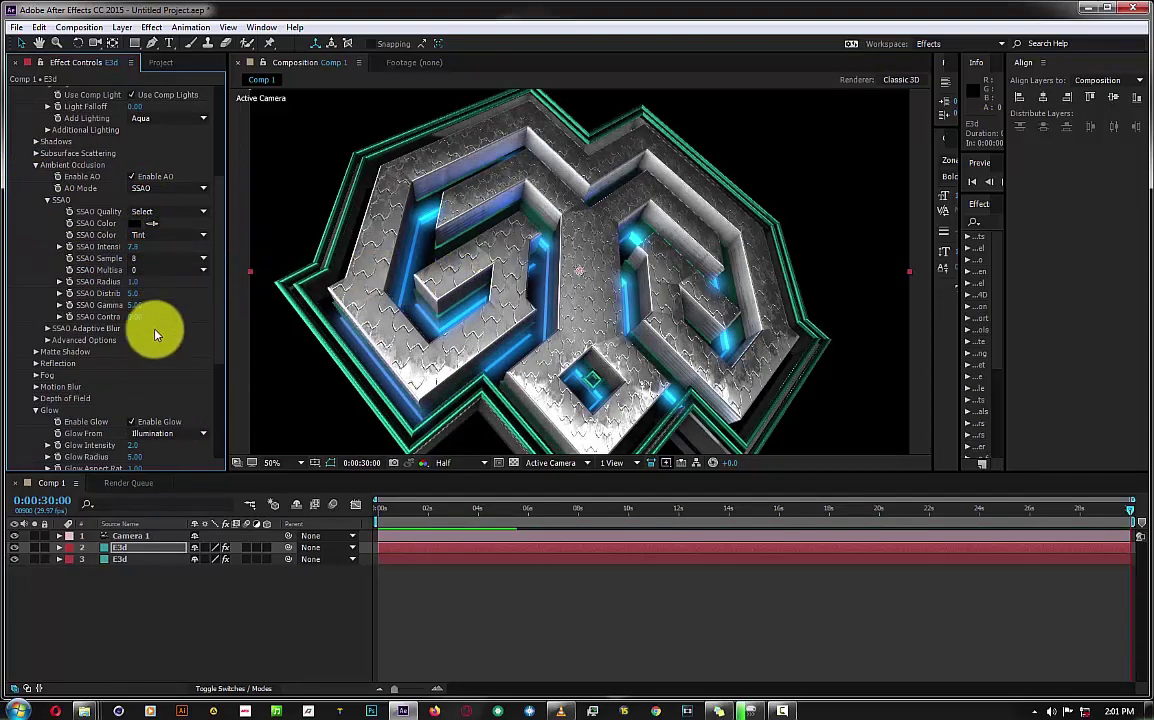
scroll(142, 320, down, 4)
scroll(148, 345, down, 4)
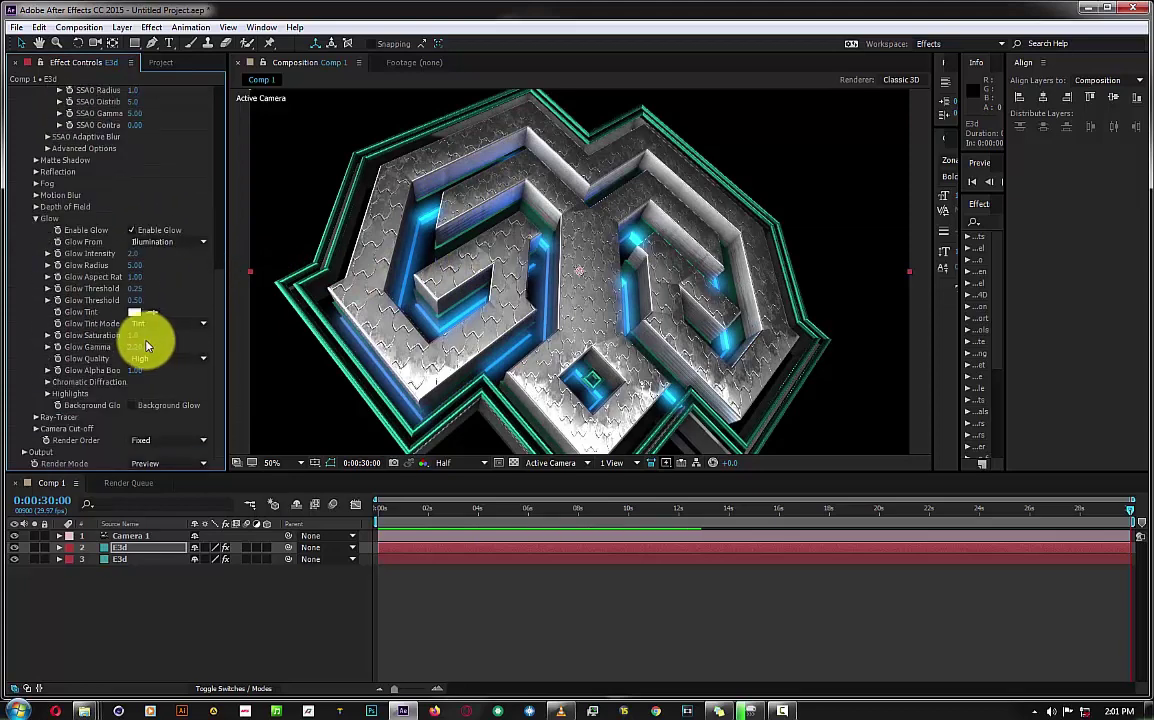
click(36, 219)
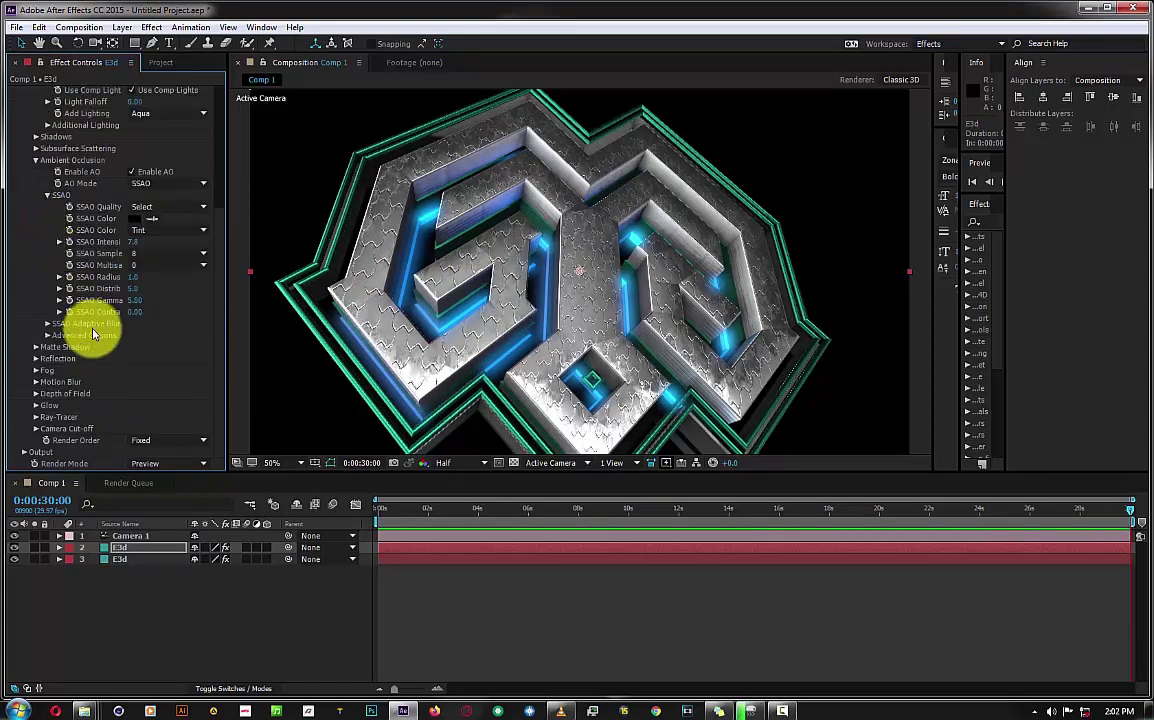
scroll(90, 326, up, 8)
Add a new adjustment layer and apply the Curves effect to it.
right_click(117, 622)
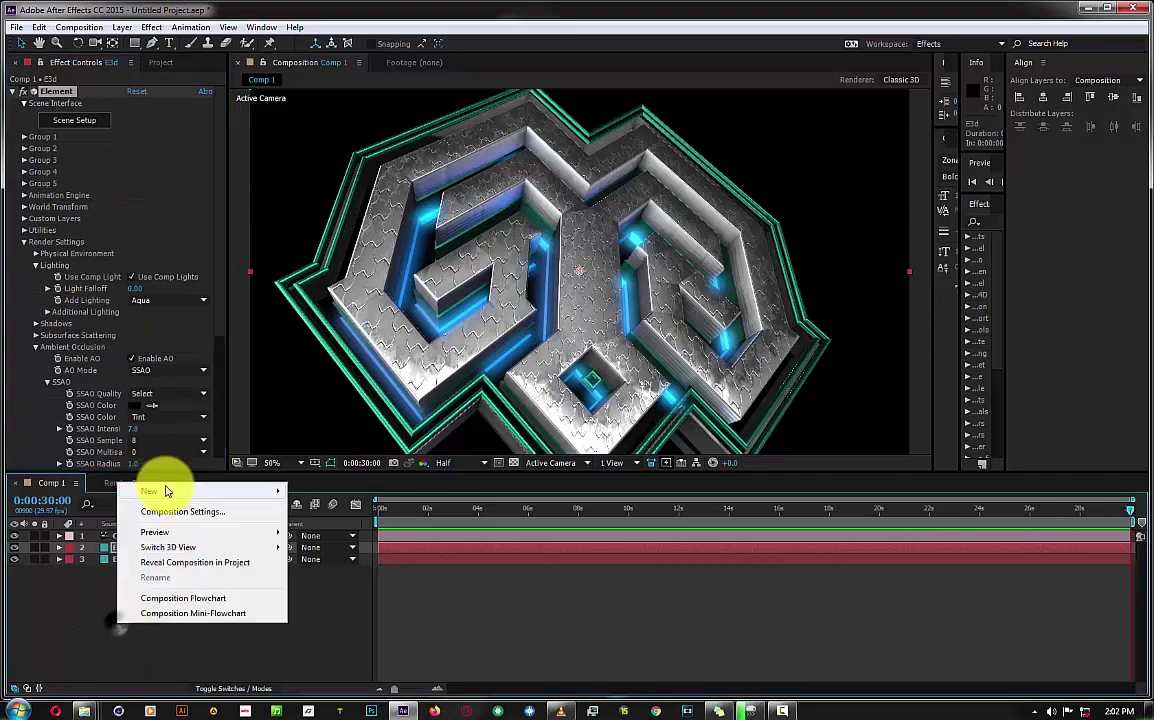
mouse_move(167, 491)
click(335, 613)
key(ctrl+space)
text(c)
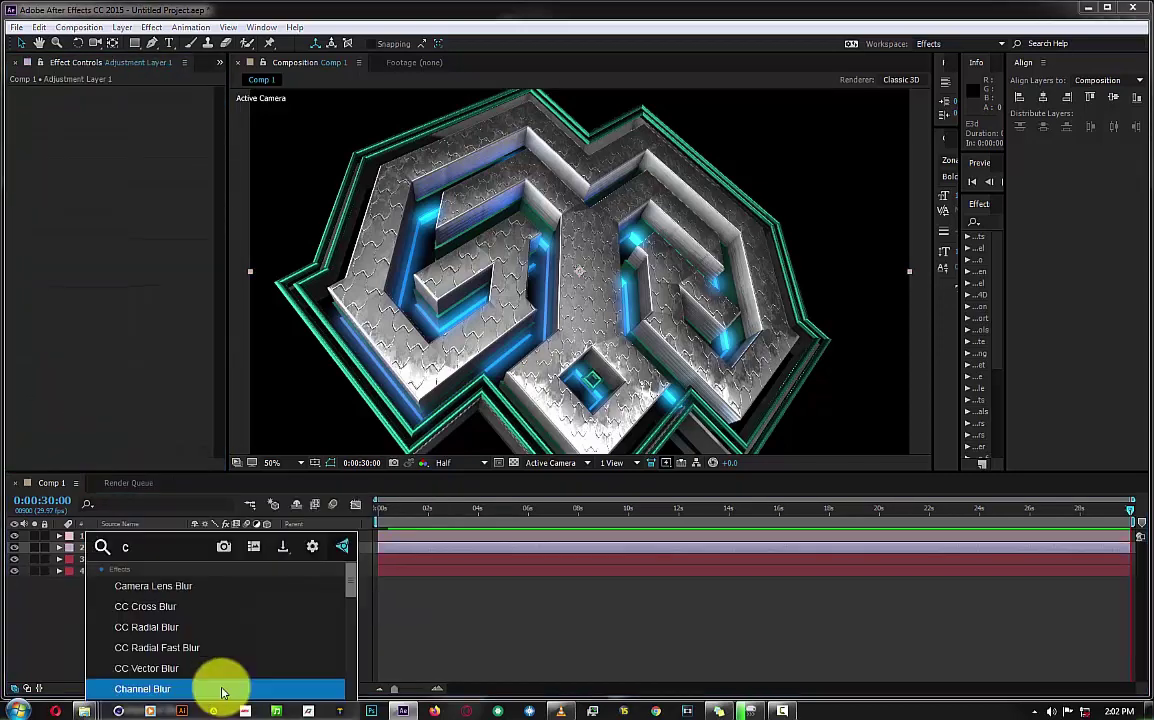
text(ur)
click(157, 588)
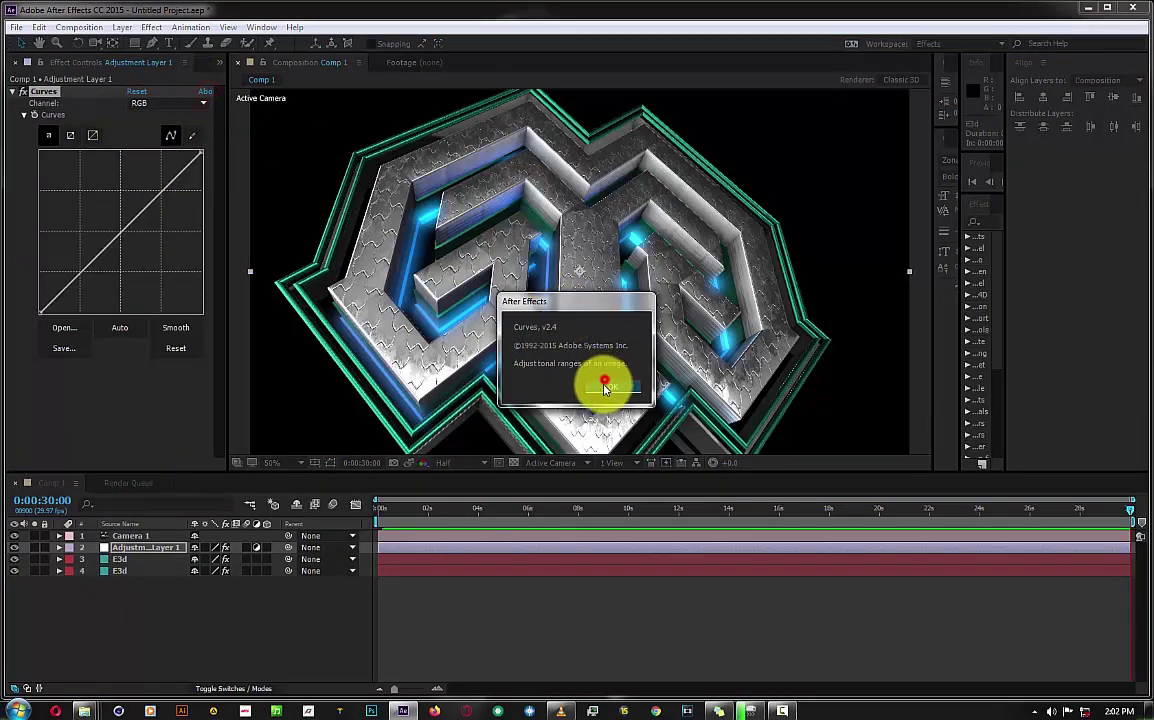
click(600, 381)
click(62, 328)
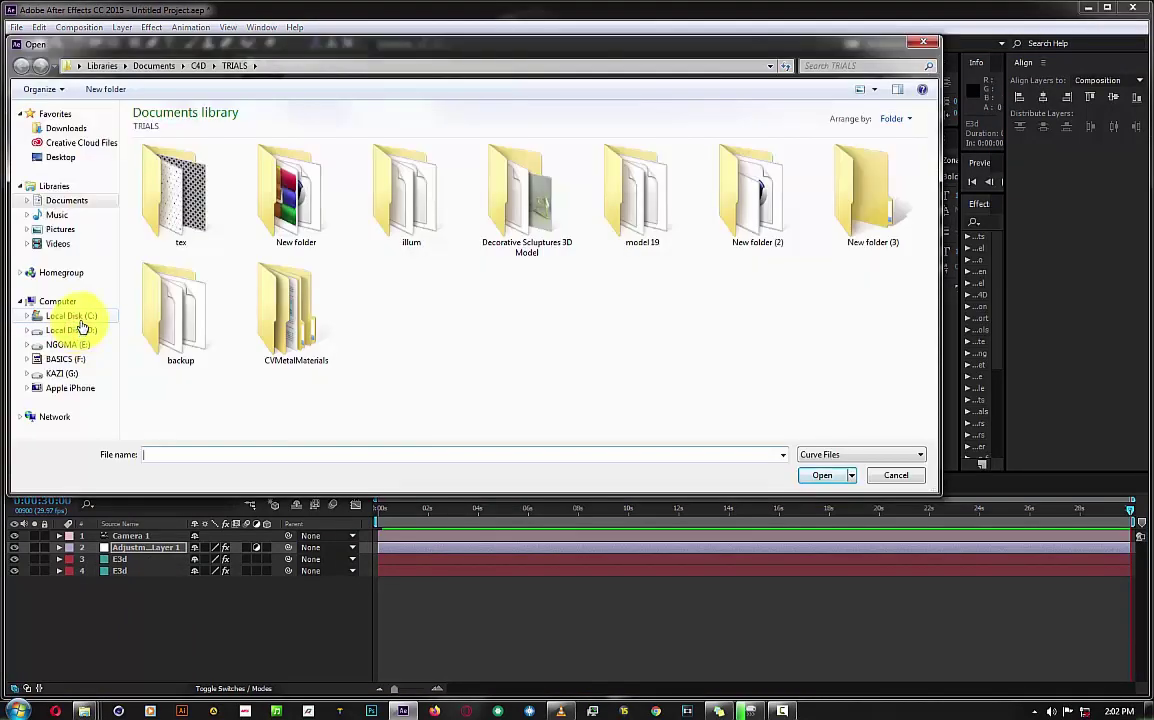
click(897, 475)
Shape a gentle S-curve in Curves for extra contrast, comparing with the layer toggled off.
drag(185, 172, 177, 188)
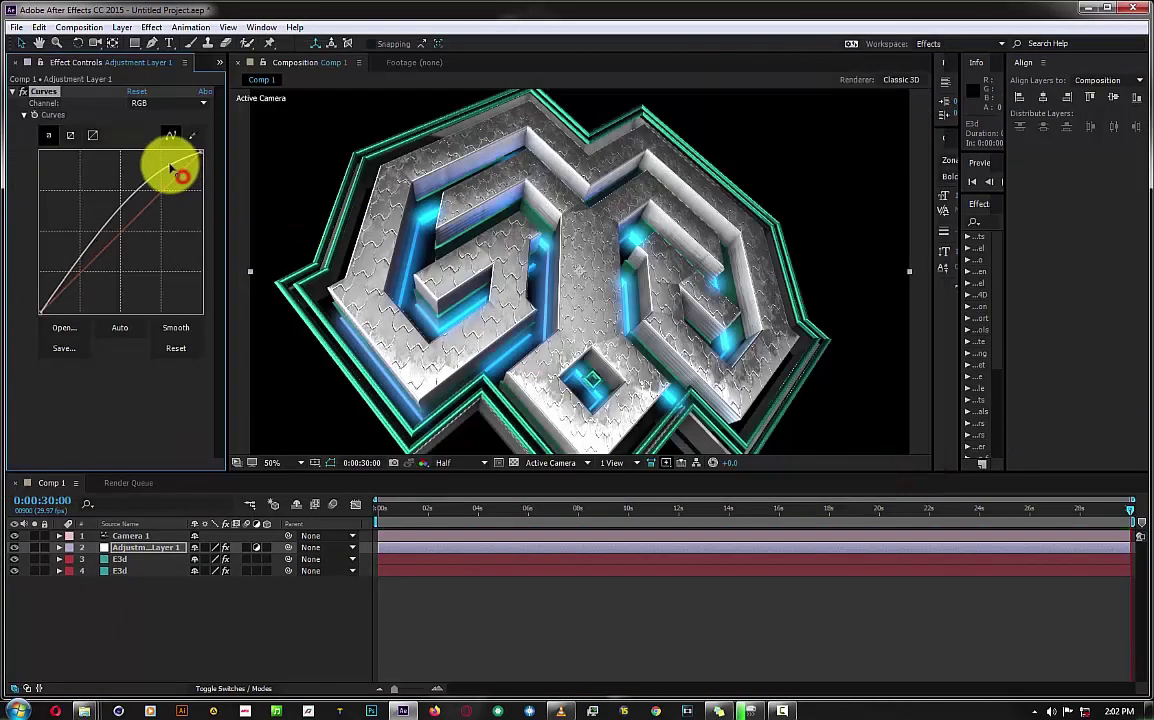
drag(95, 238, 98, 266)
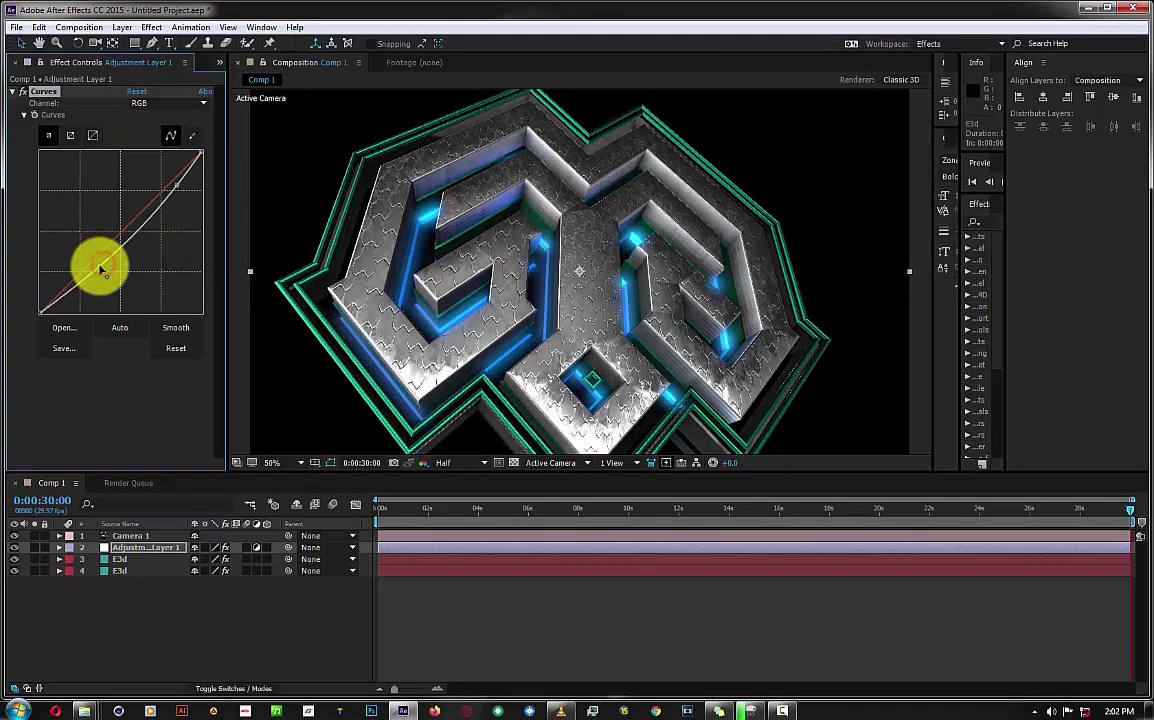
mouse_move(168, 188)
mouse_down()
mouse_move(149, 202)
mouse_move(178, 189)
mouse_move(160, 165)
mouse_move(155, 175)
mouse_move(137, 162)
mouse_move(160, 190)
mouse_up()
click(17, 548)
click(17, 548)
click(175, 348)
drag(98, 250, 106, 260)
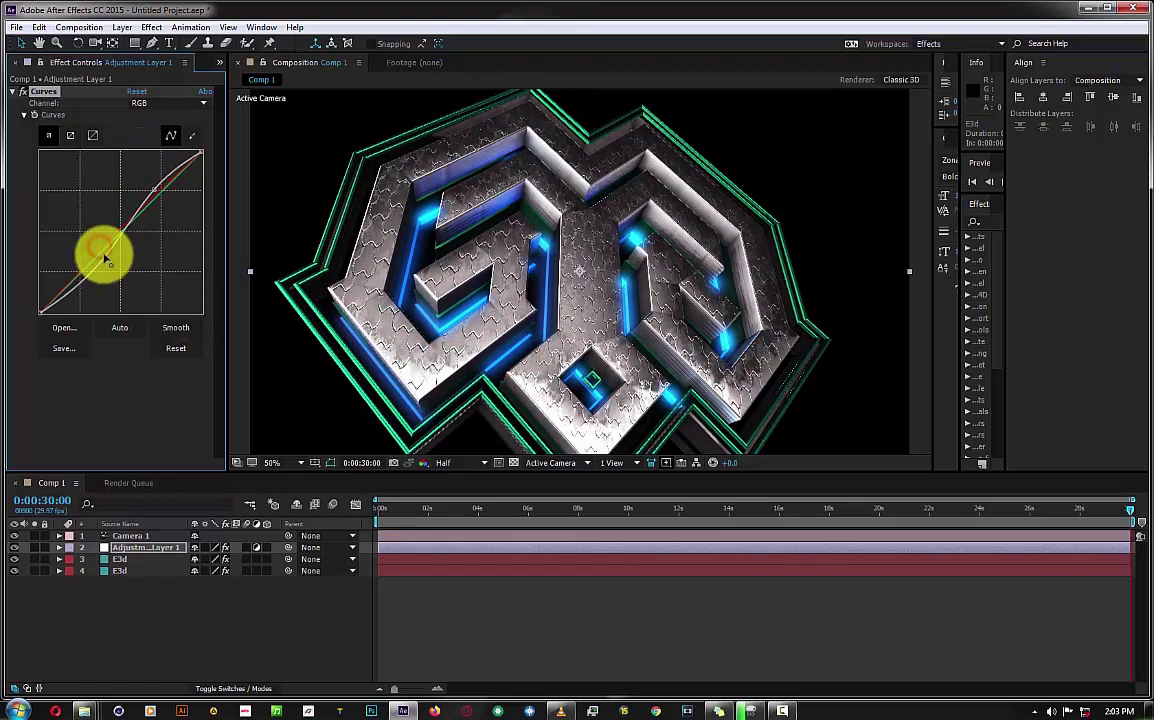
Add Levels to the adjustment layer with gamma at 0.78 and a lifted output black.
key(ctrl+space)
text(l)
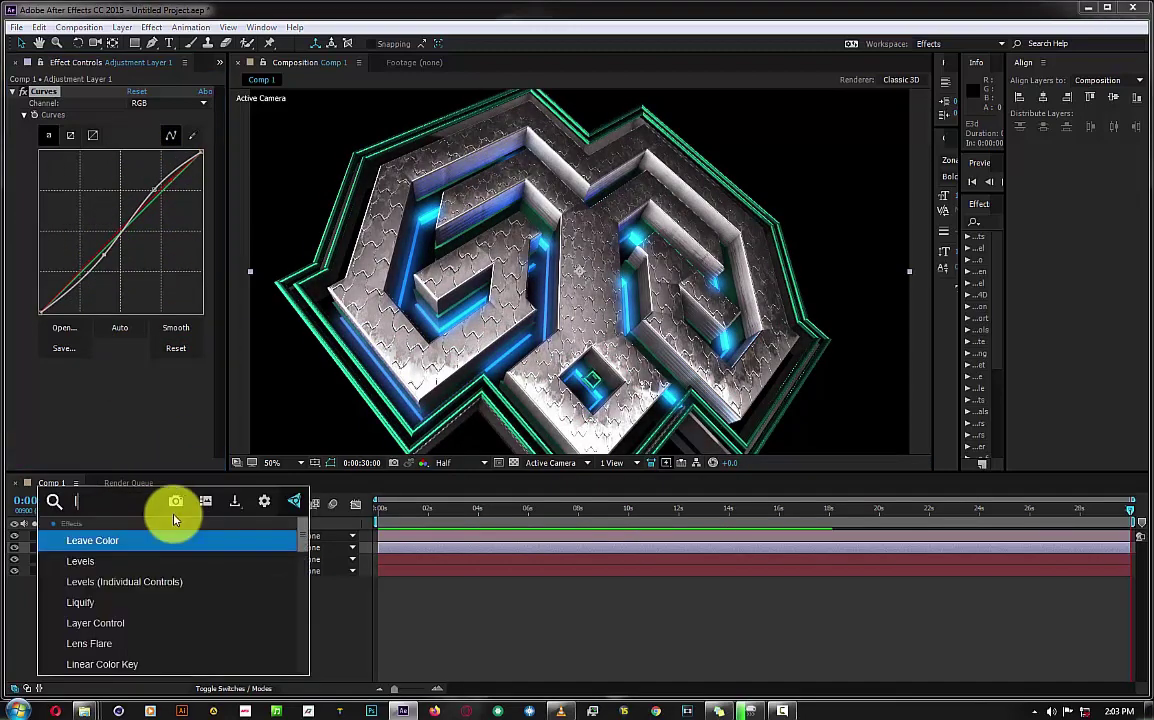
text(e)
click(152, 563)
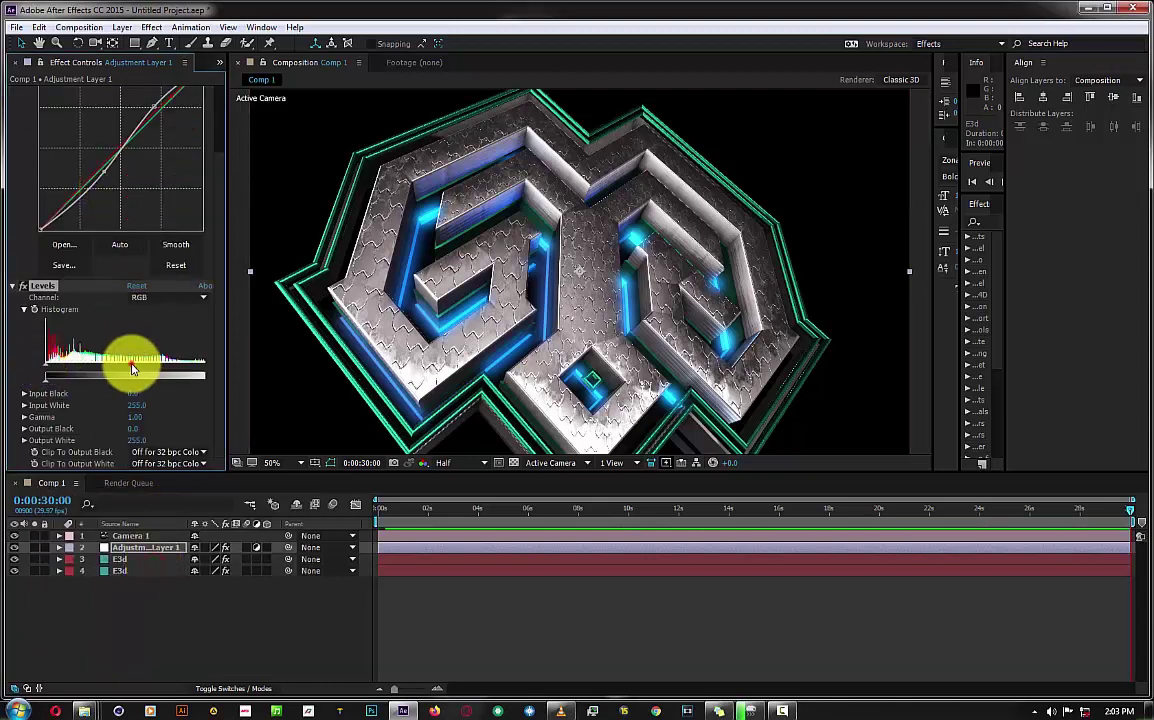
drag(127, 374, 152, 373)
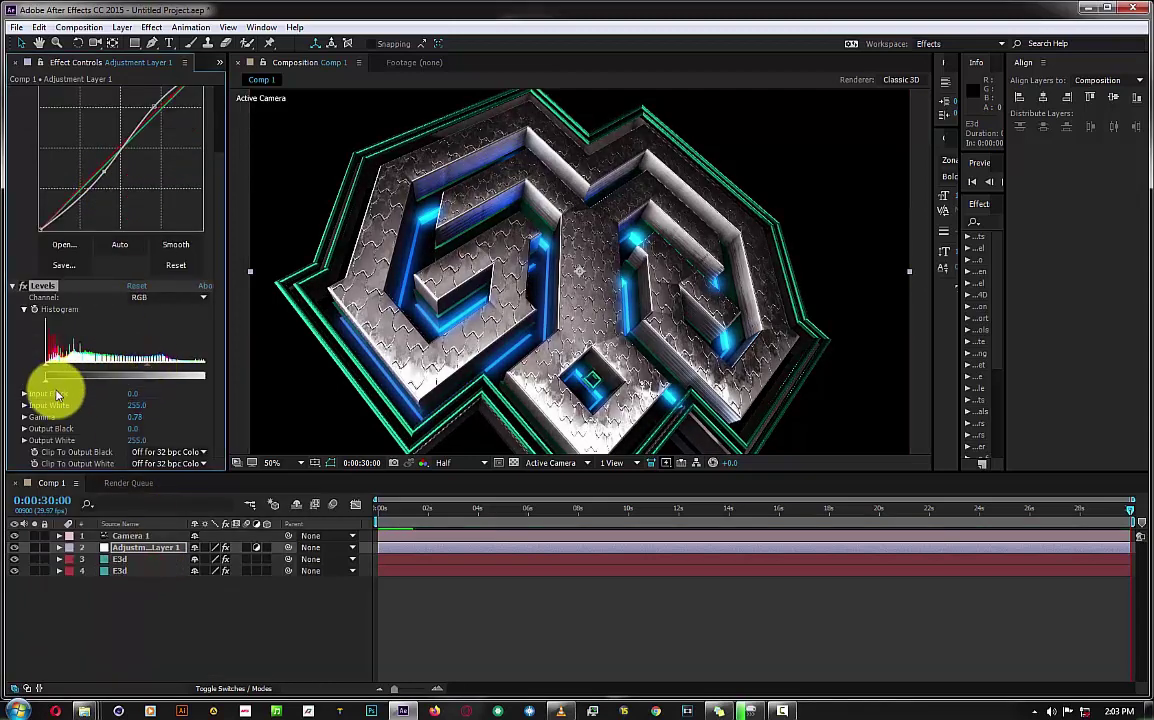
mouse_move(50, 385)
mouse_down()
mouse_move(110, 398)
mouse_move(13, 375)
mouse_move(49, 374)
mouse_up()
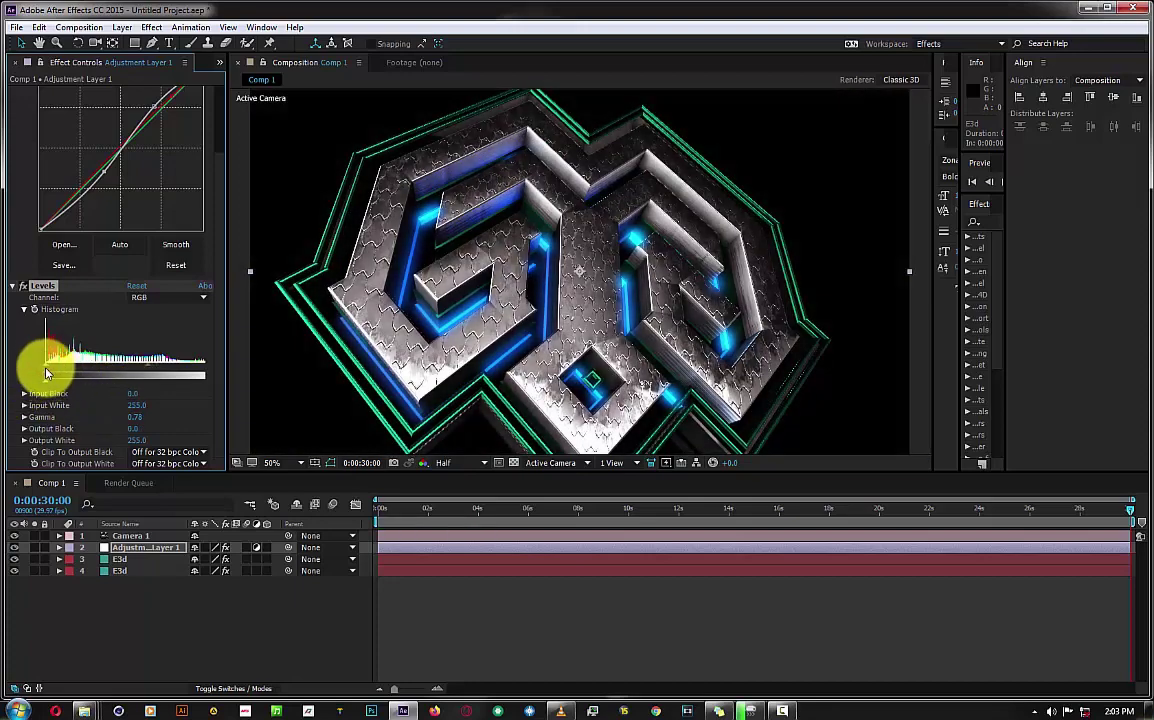
click(122, 559)
Open Scene Setup and check the cyan material's colour value.
click(77, 125)
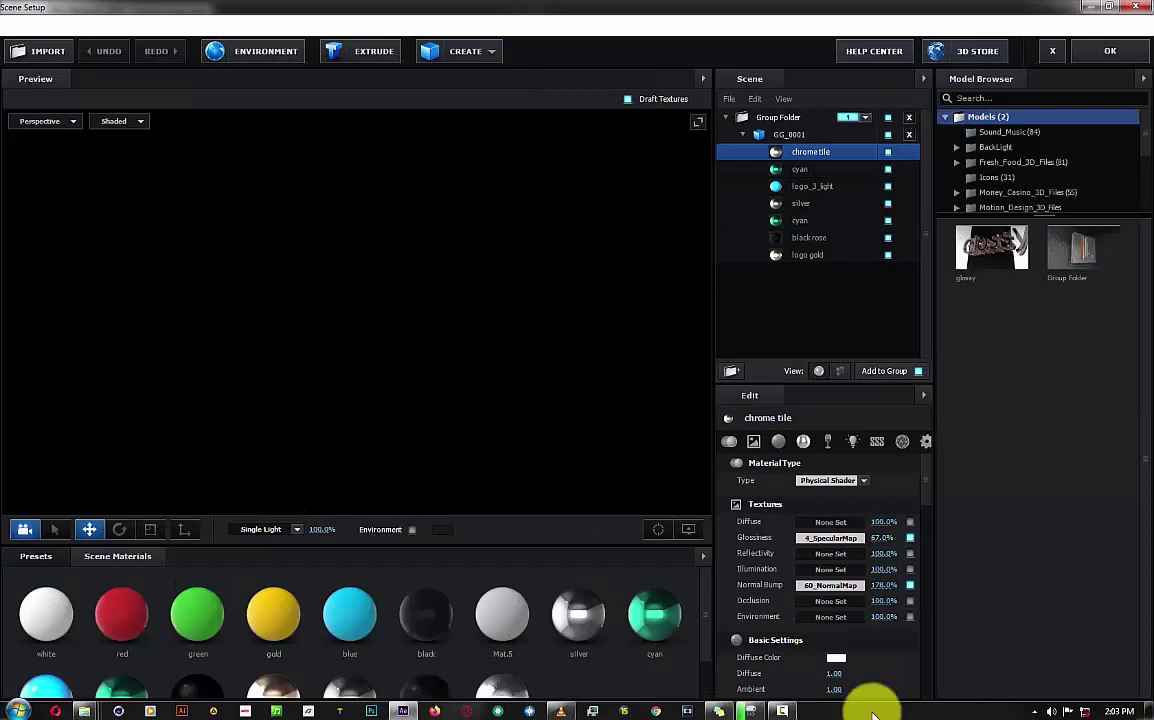
click(781, 711)
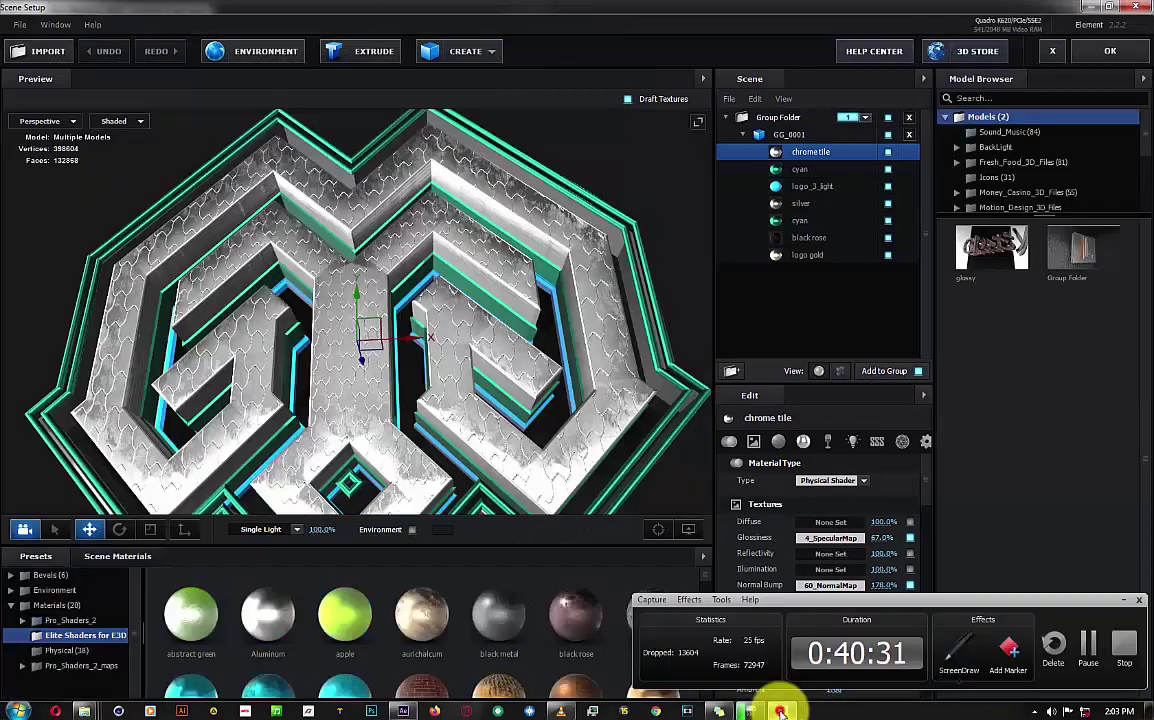
click(781, 711)
drag(592, 257, 687, 289)
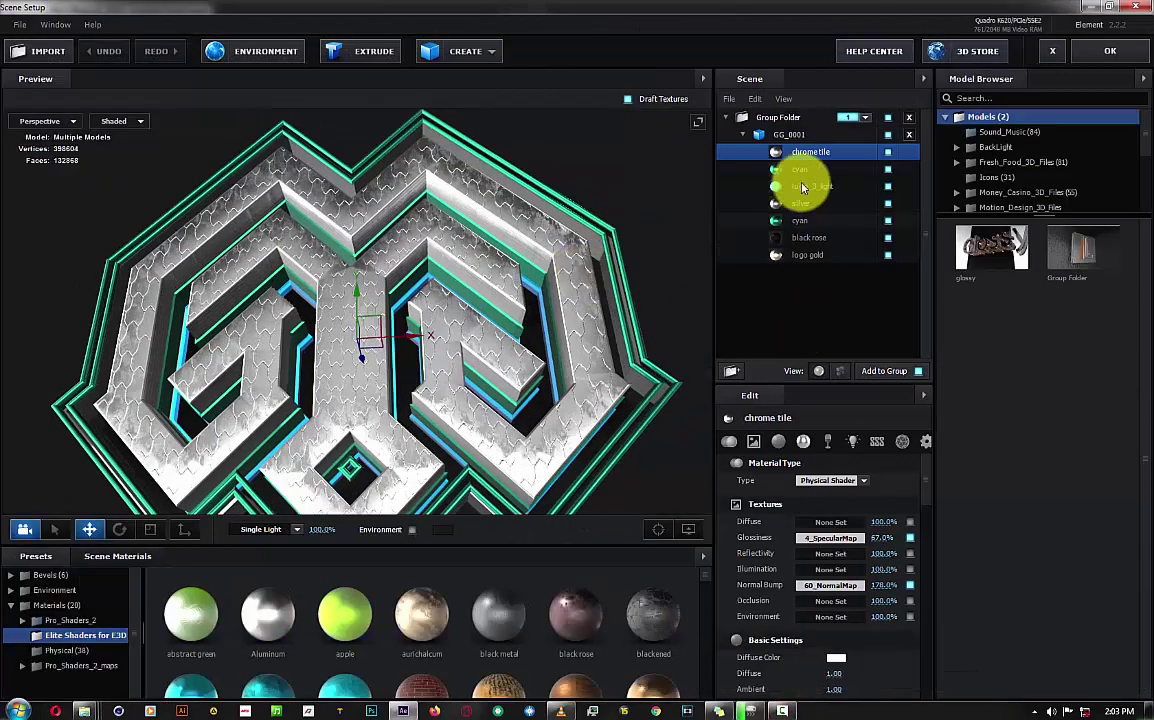
click(800, 169)
scroll(898, 656, down, 3)
click(829, 572)
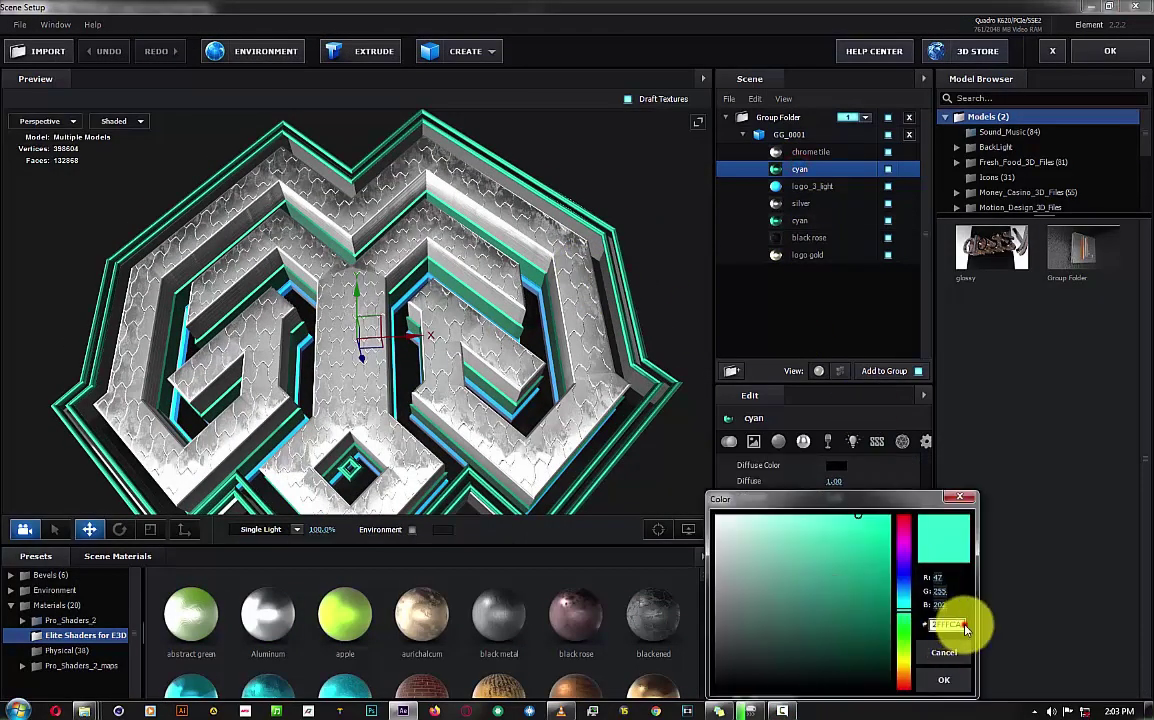
click(943, 679)
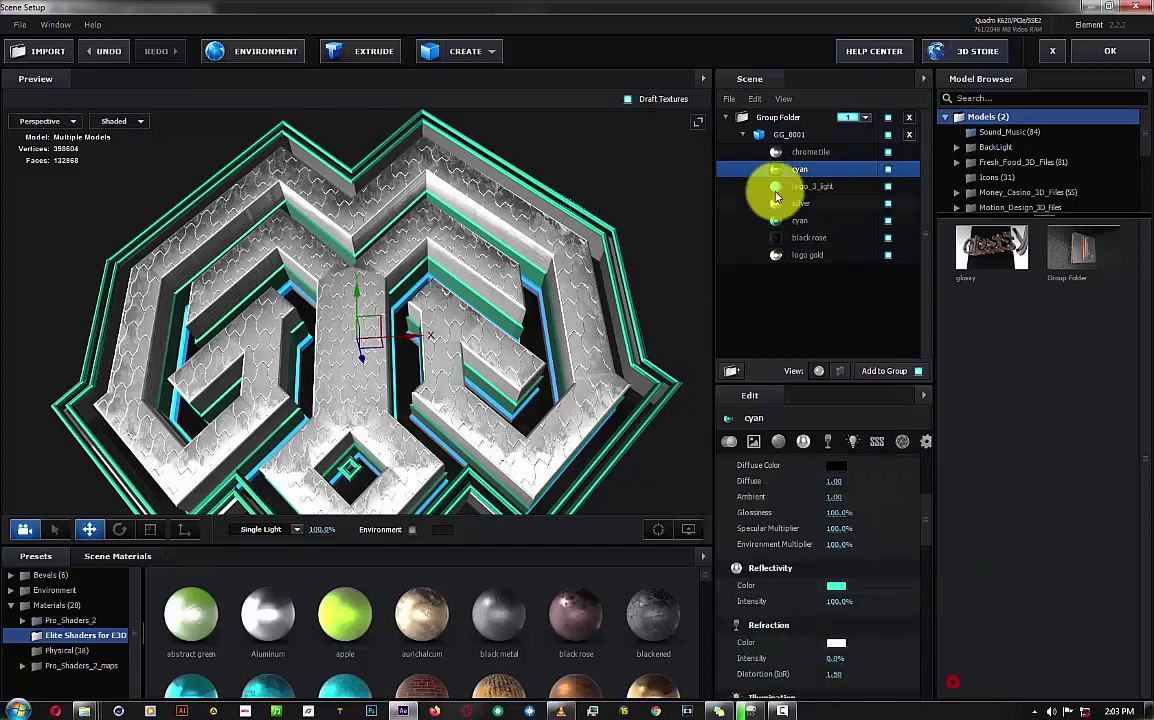
Set logo_3_light's diffuse colour to teal hex 2FFFCA.
click(790, 186)
scroll(878, 620, down, 1)
click(836, 609)
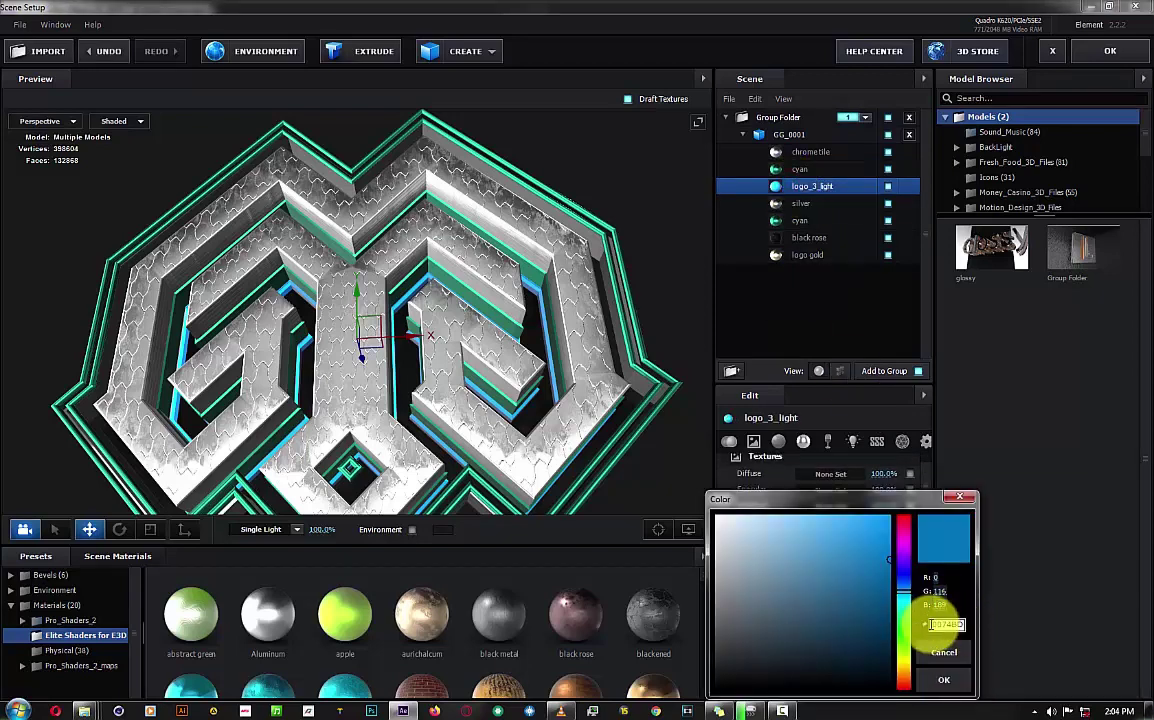
drag(944, 624, 958, 625)
text(2FFFCA)
click(943, 679)
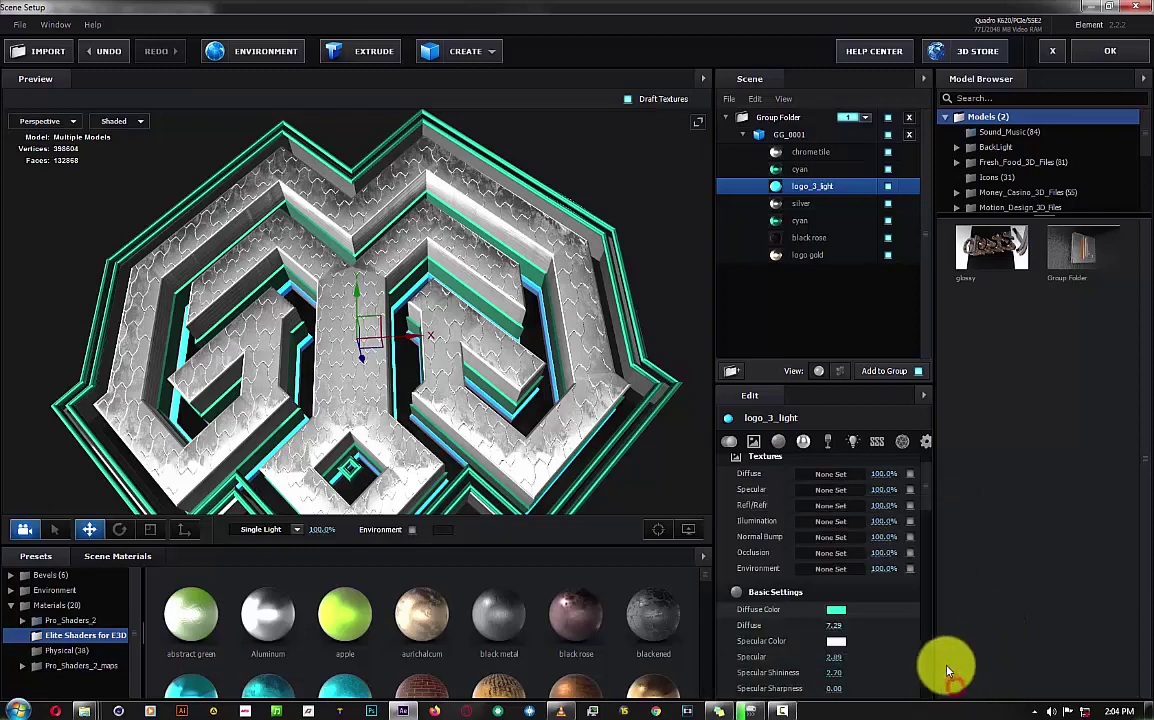
Set logo_3_light's illumination colour to the same teal 2FFFCA.
scroll(898, 655, down, 5)
click(836, 633)
drag(940, 624, 958, 625)
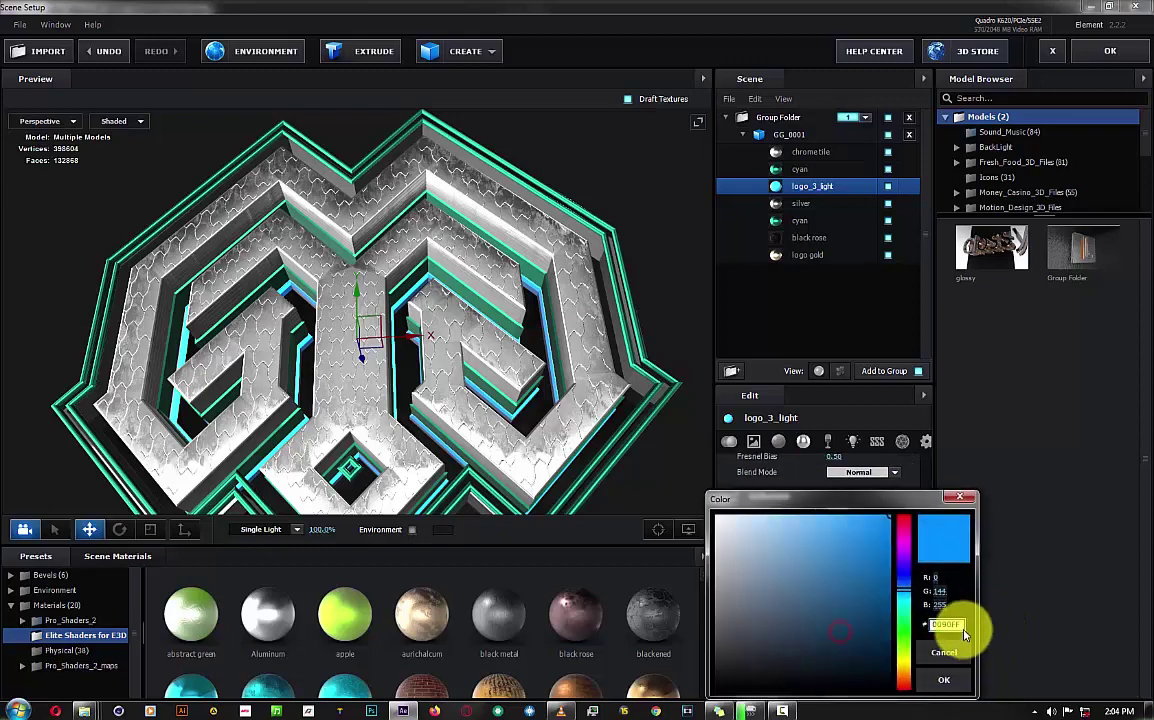
key(ctrl+v)
key(Return)
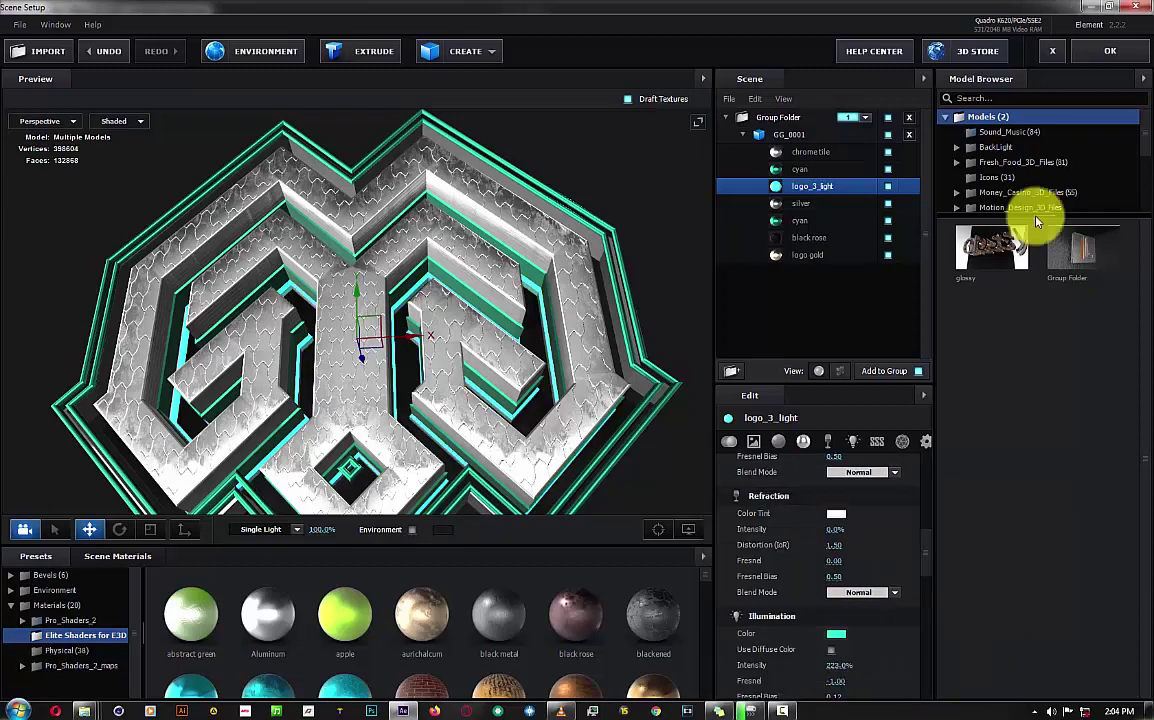
drag(614, 381, 607, 352)
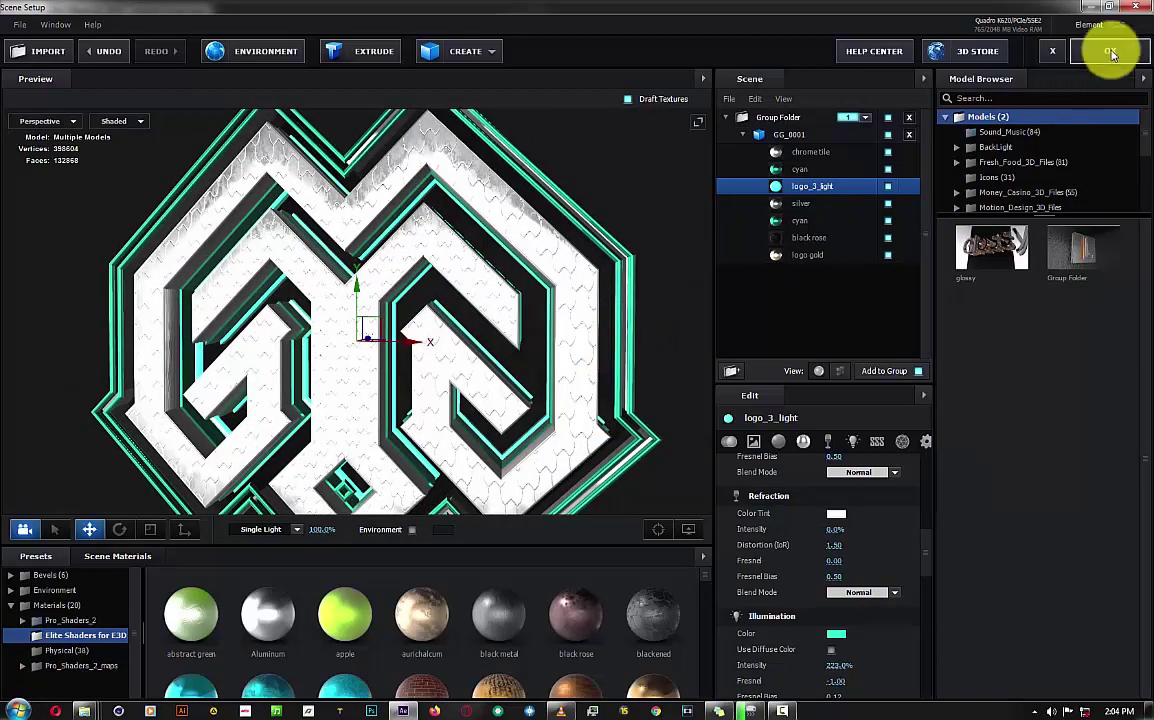
Apply the Scene Setup, try the 360, Dramatic and Red lighting presets, then settle on Single Light.
click(1108, 62)
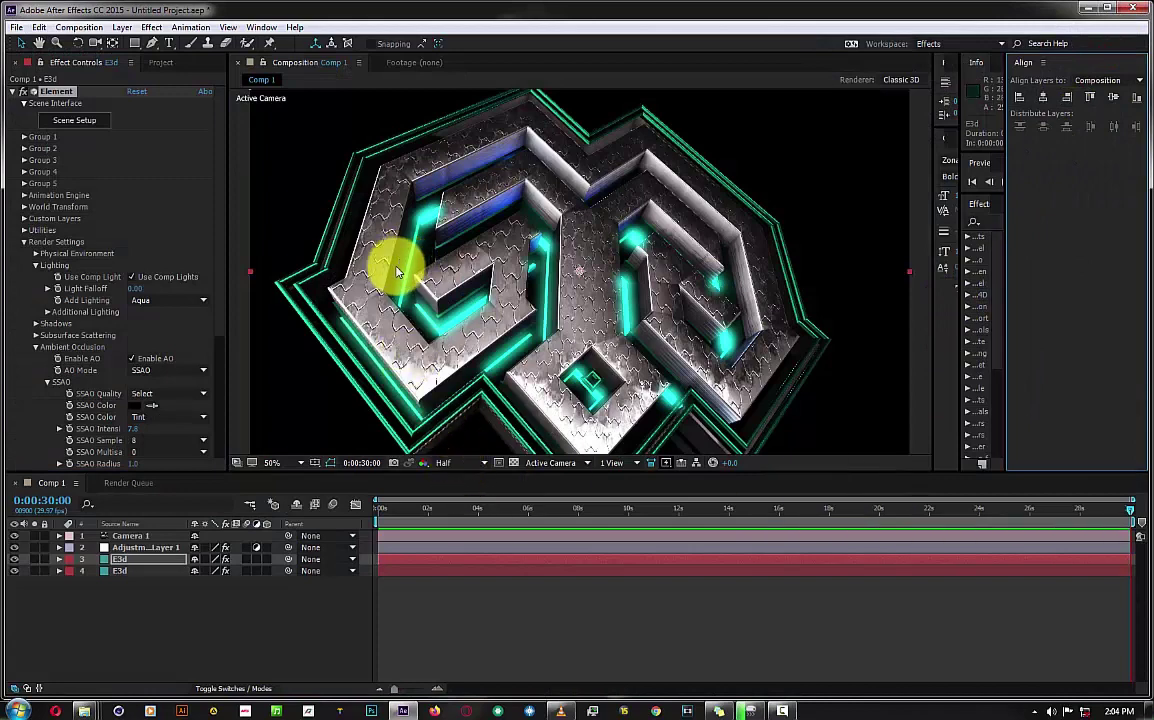
click(165, 300)
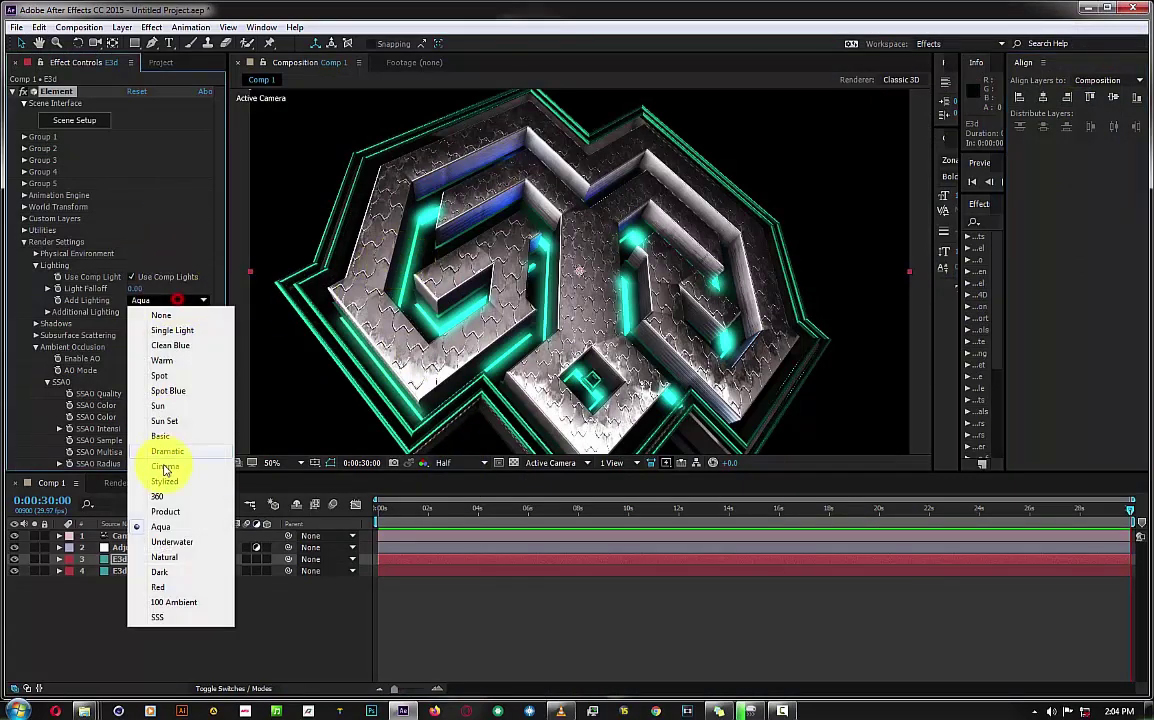
click(168, 499)
click(163, 300)
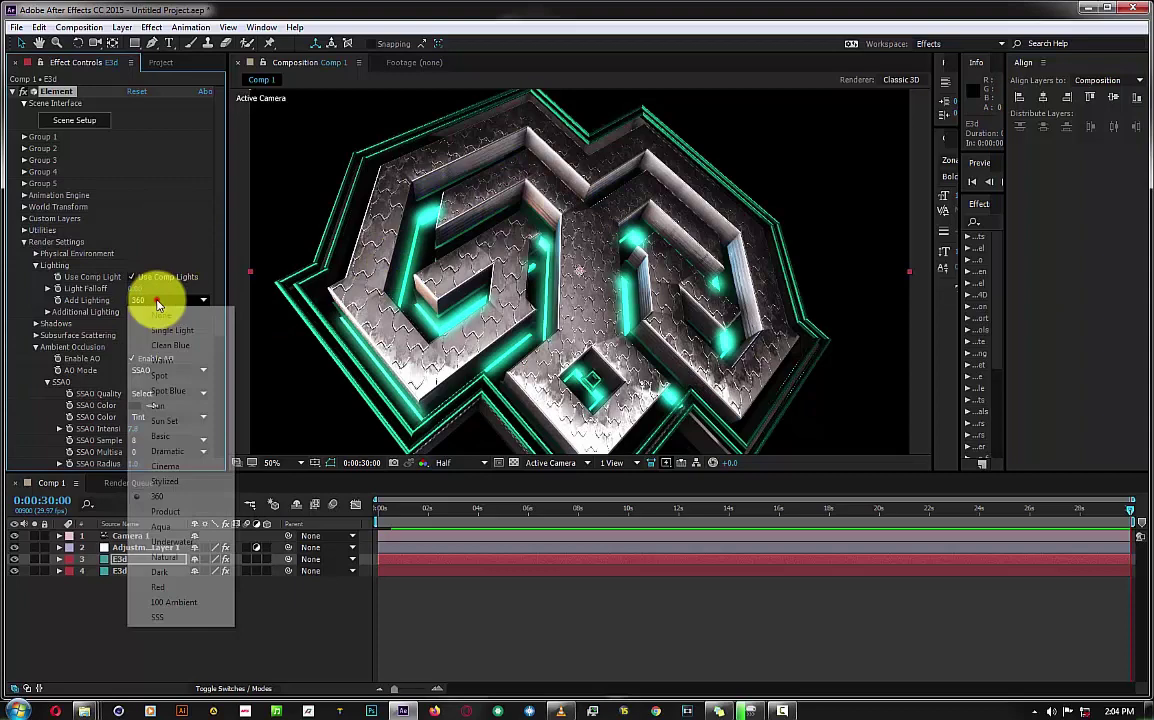
click(165, 455)
click(160, 302)
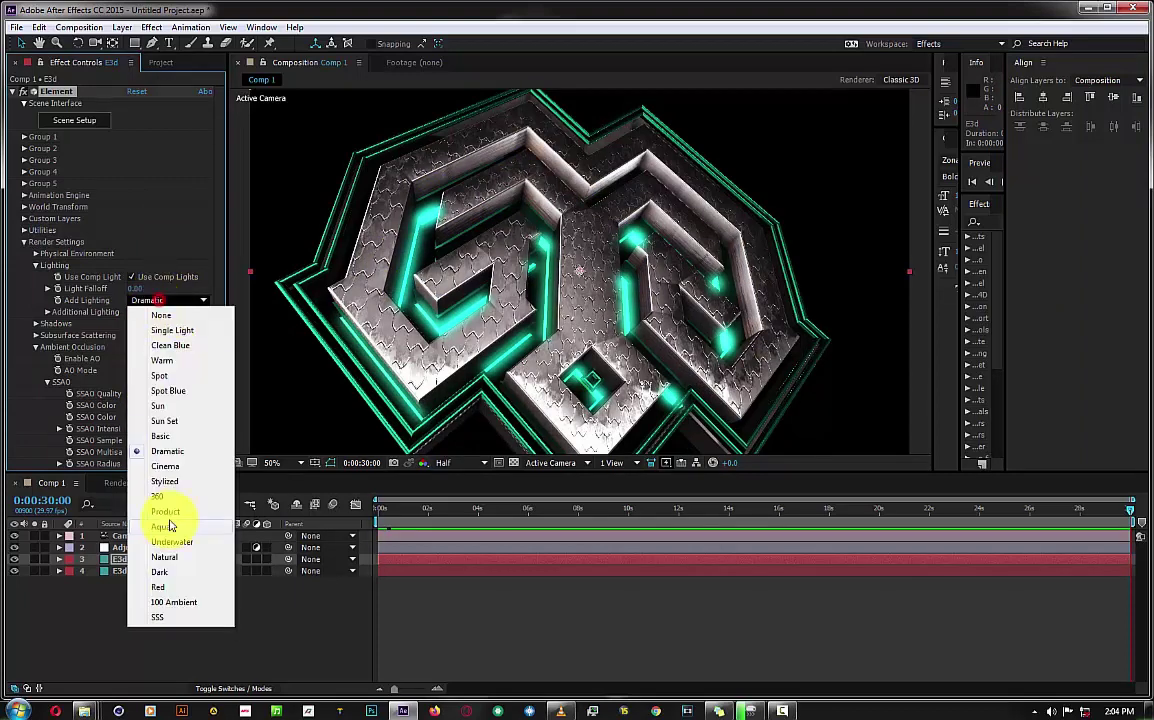
click(173, 591)
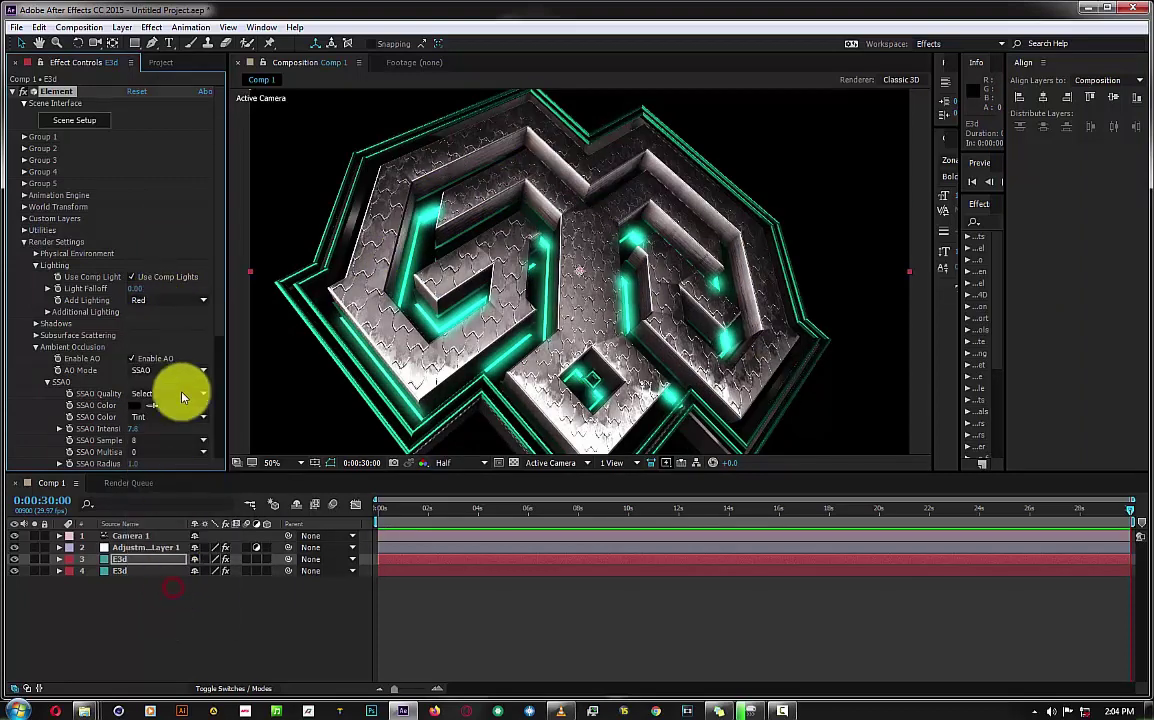
click(170, 300)
click(175, 330)
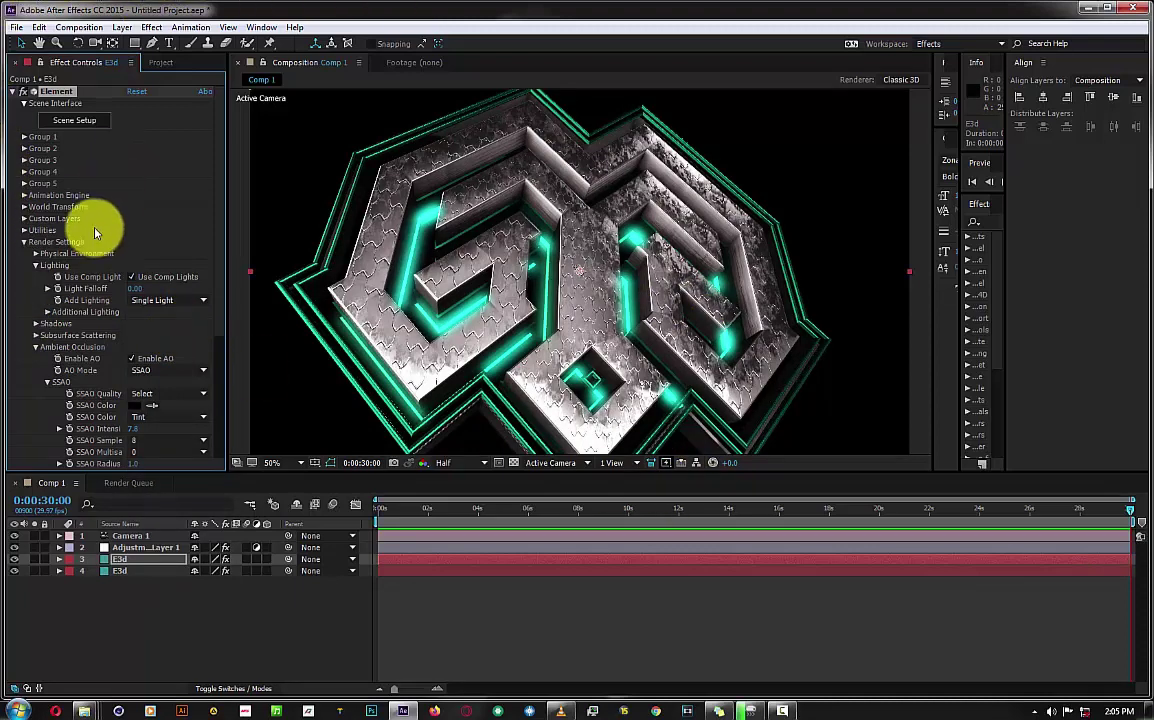
scroll(85, 205, down, 1)
Show the environment in the background, rotate it on X and Y to shift reflections, then hide it.
click(38, 222)
click(133, 293)
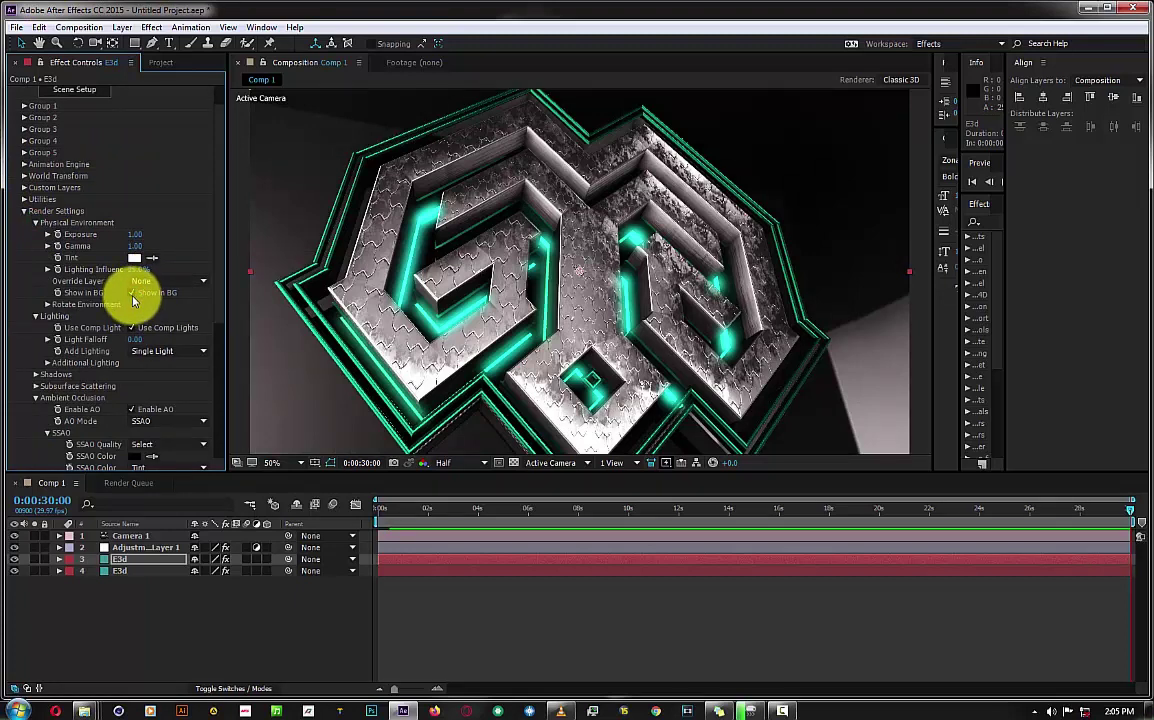
click(47, 304)
mouse_move(150, 316)
mouse_down()
mouse_move(279, 310)
mouse_move(249, 403)
mouse_move(240, 398)
mouse_up()
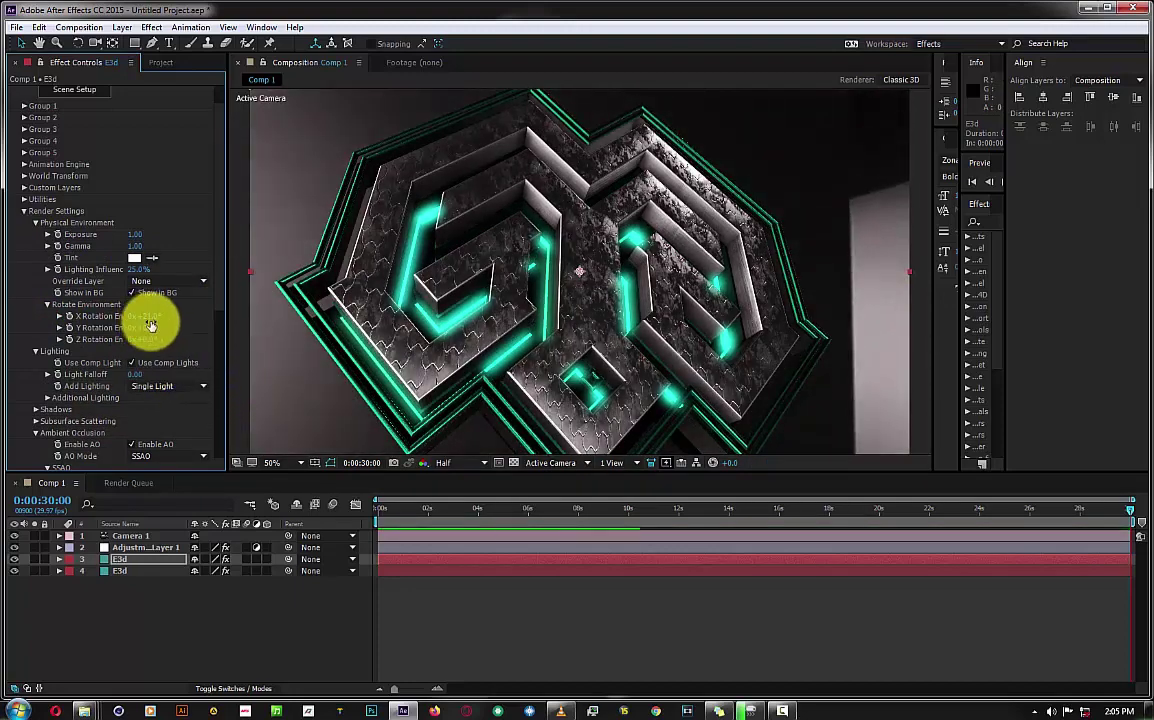
mouse_move(169, 319)
mouse_down()
mouse_move(173, 329)
mouse_move(155, 326)
mouse_move(112, 366)
mouse_up()
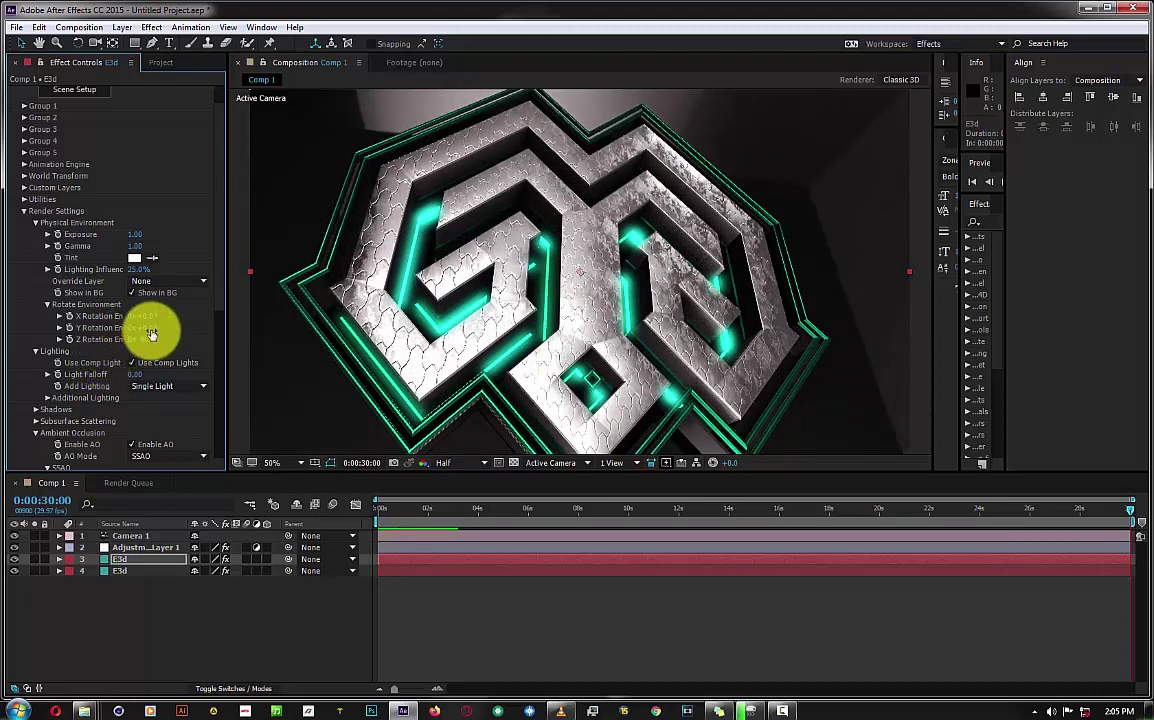
drag(155, 326, 155, 322)
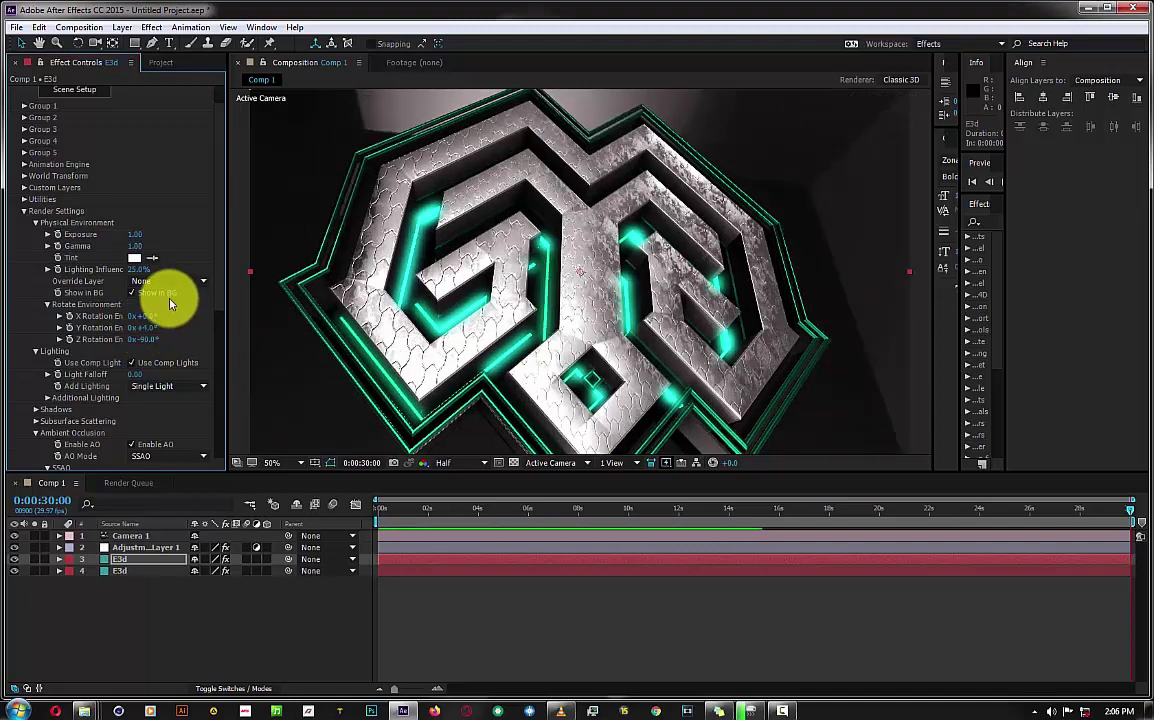
click(133, 292)
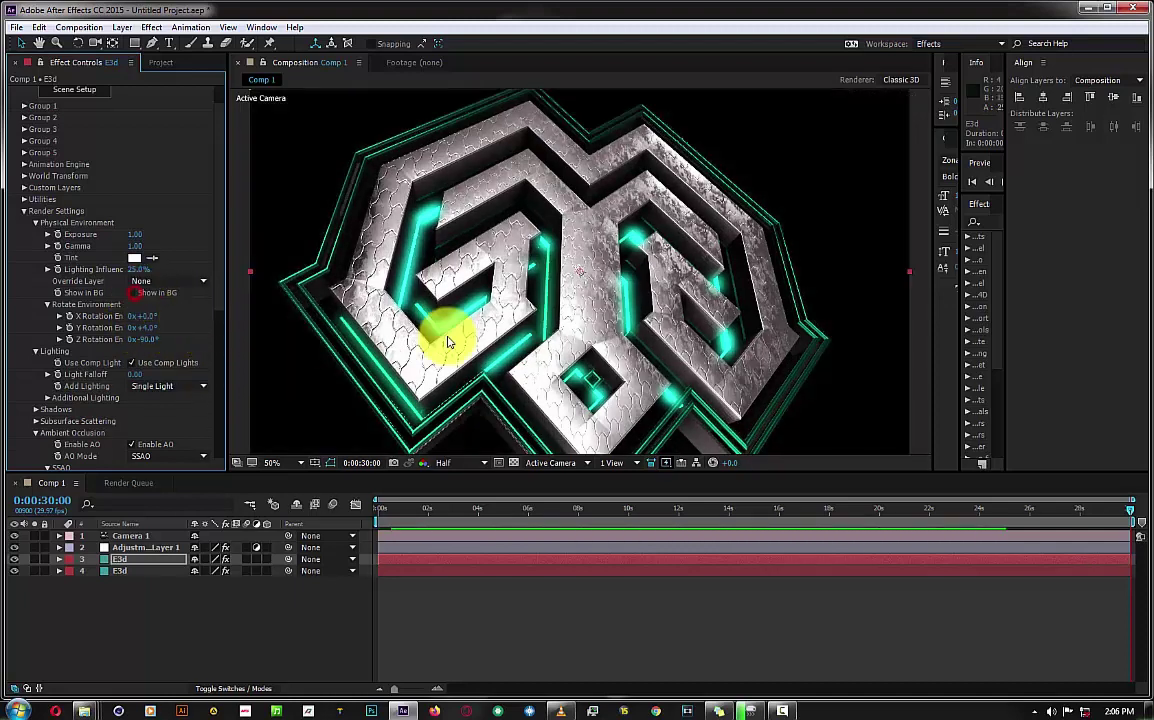
Orbit the comp camera, then open Scene Setup's Environment texture channel for Basic_2K_03.jpg.
key(c)
mouse_move(605, 237)
mouse_down()
mouse_move(607, 278)
mouse_move(631, 227)
mouse_up()
click(88, 91)
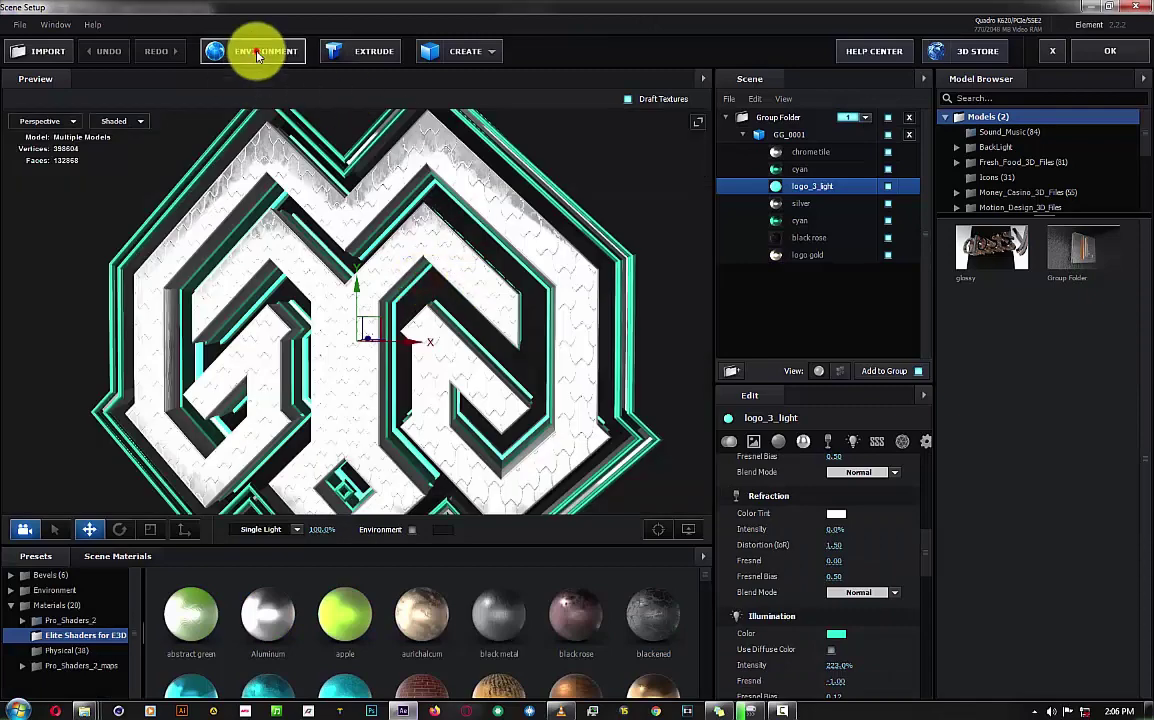
click(258, 51)
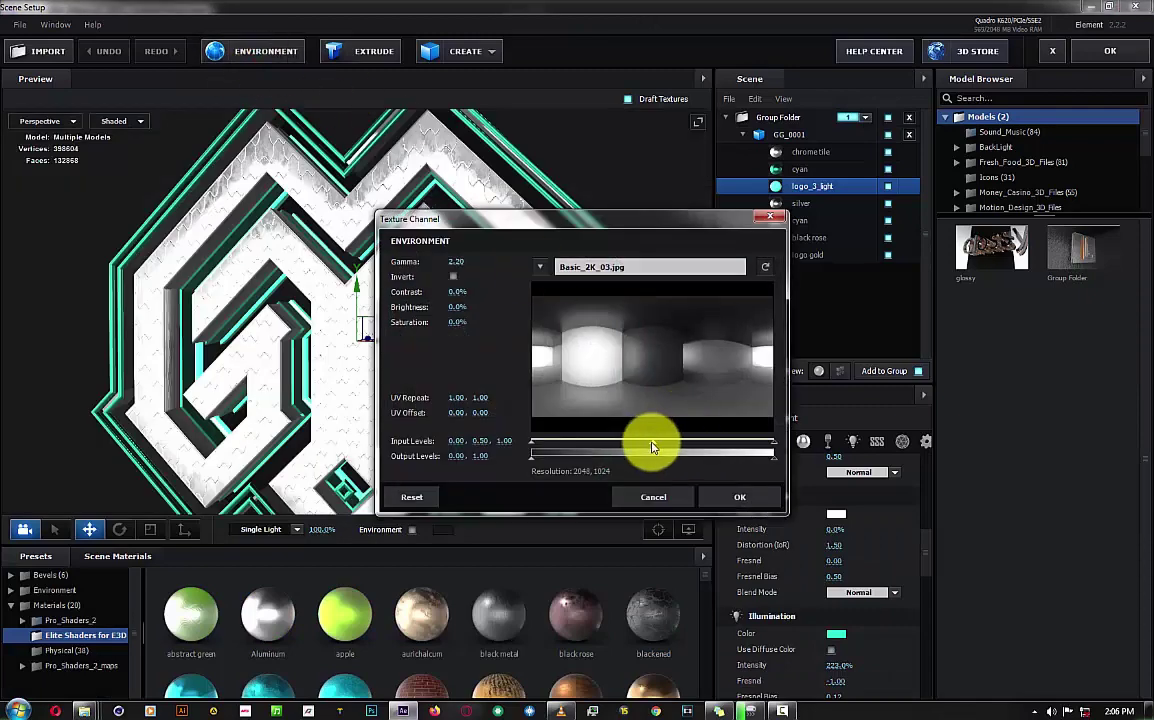
Set the environment map's input midtone to 0.58 and output white to 0.88, apply, and re-orbit the camera.
drag(652, 443, 670, 446)
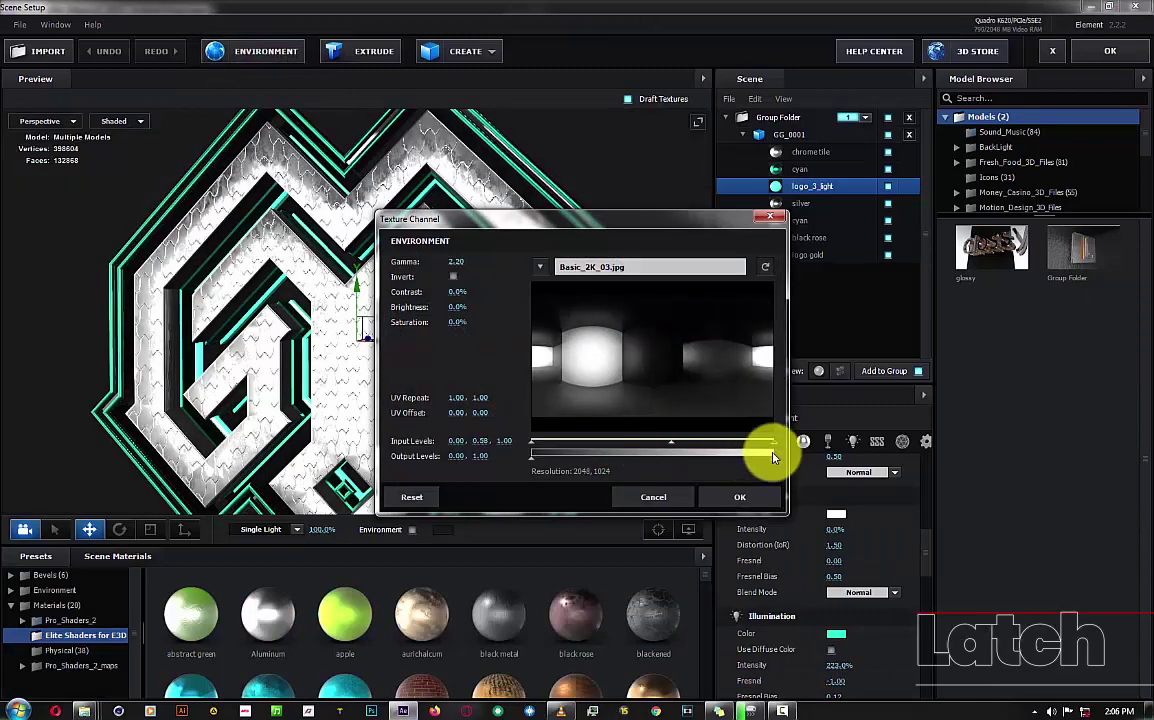
drag(773, 455, 745, 458)
click(740, 497)
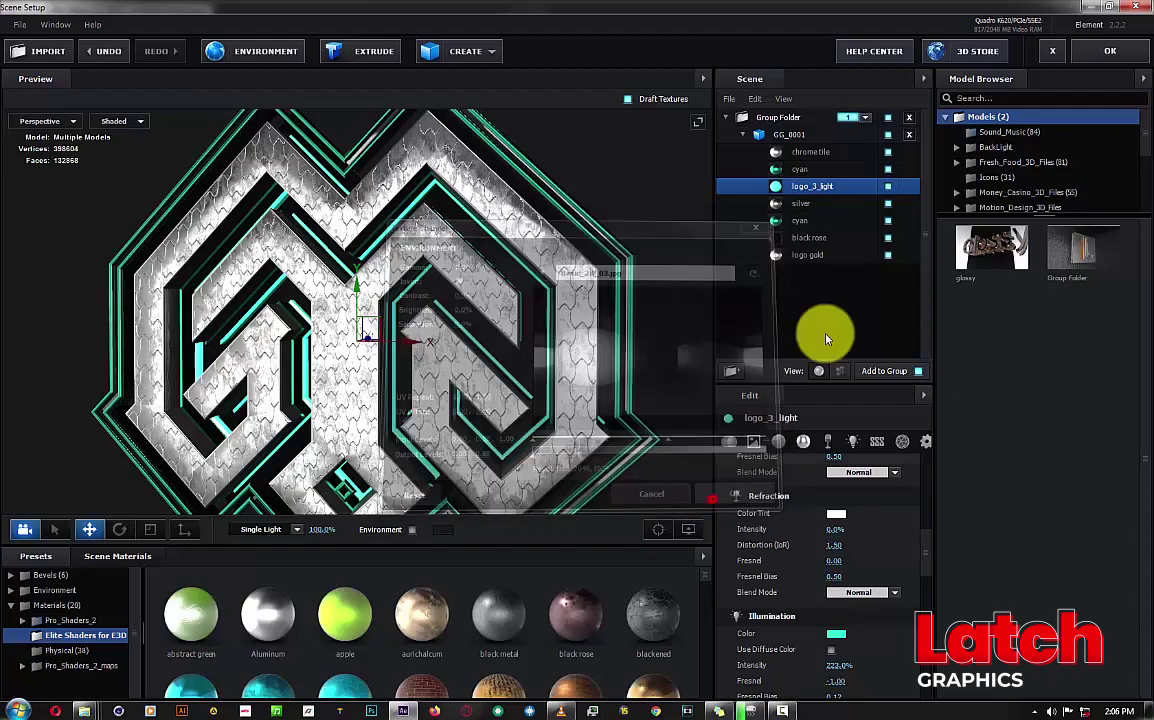
click(1108, 51)
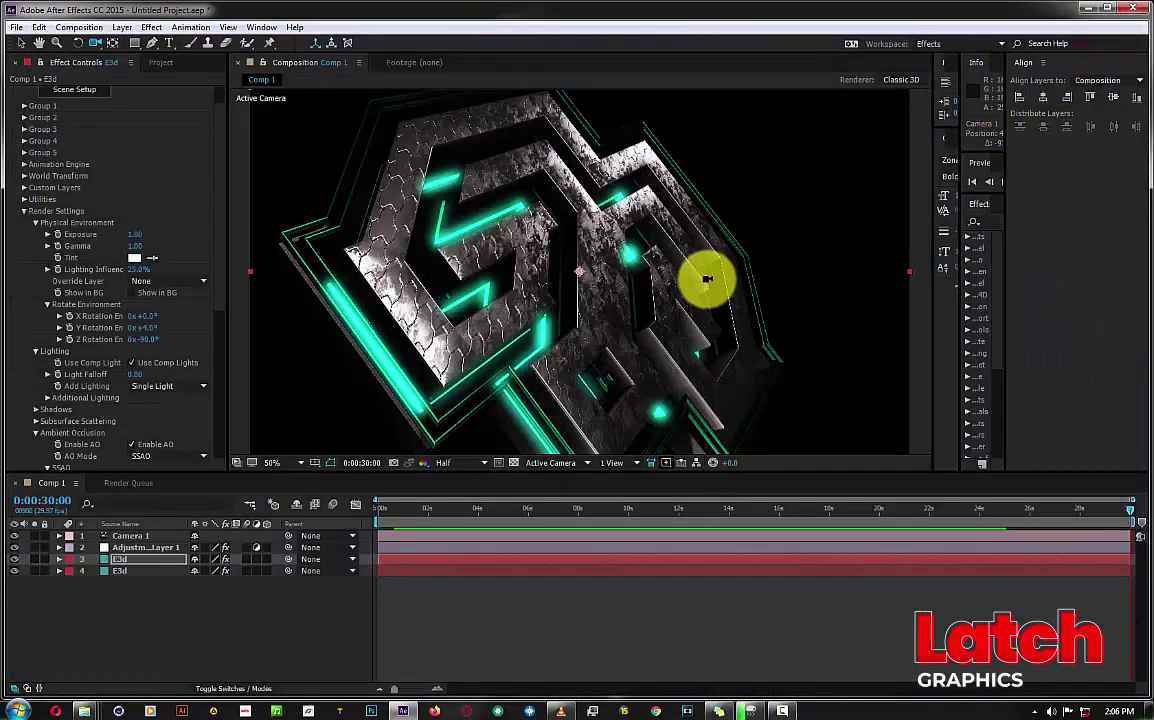
mouse_move(707, 280)
mouse_down()
mouse_move(611, 312)
mouse_move(613, 206)
mouse_up()
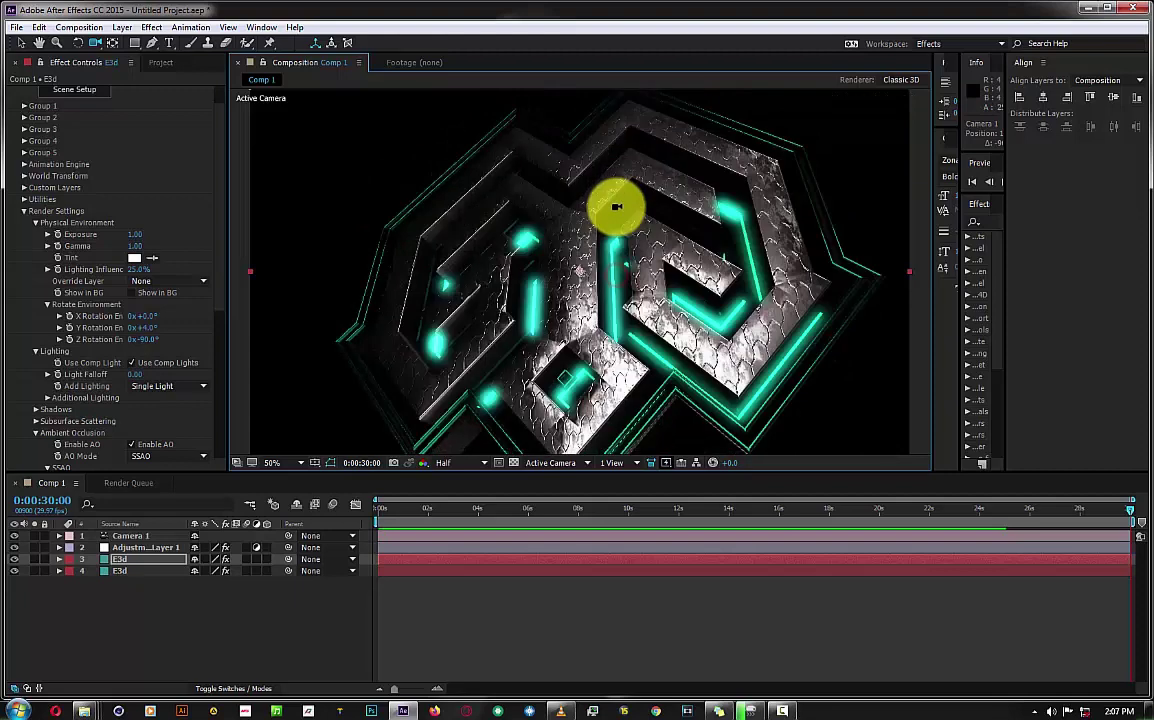
Add the Glow effect to Adjustment Layer 1 and orbit Camera 1 to face the logo.
click(143, 549)
key(ctrl+space)
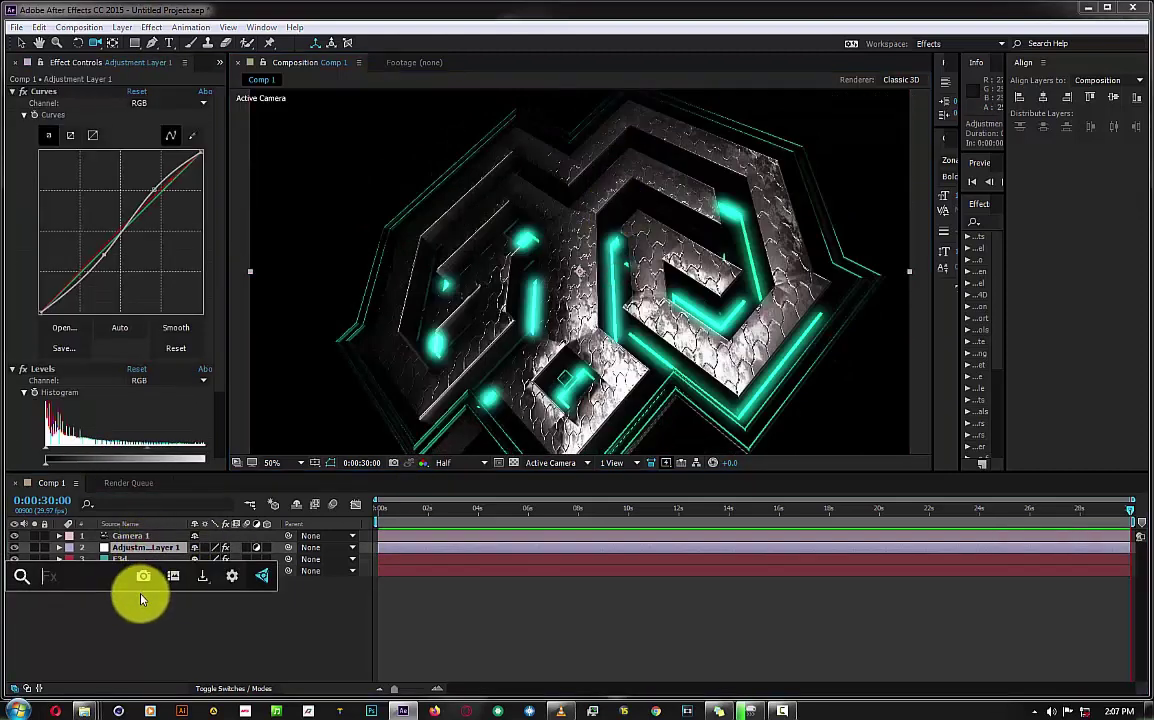
text(glo)
click(97, 605)
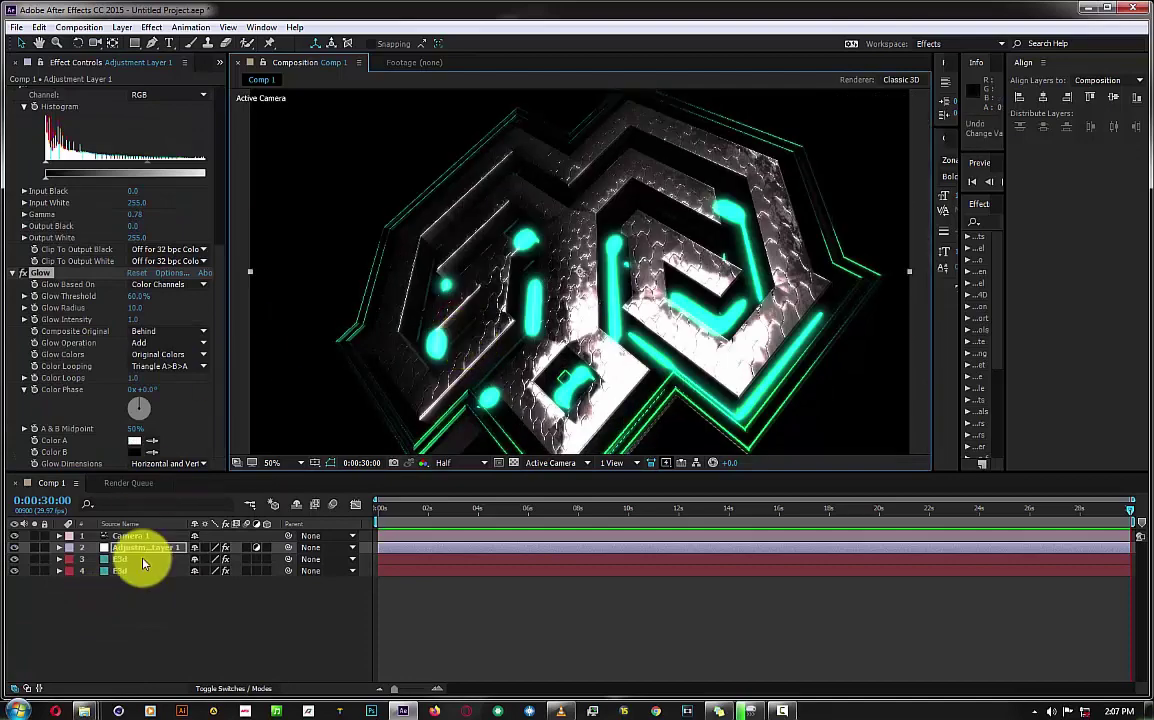
click(97, 42)
mouse_move(484, 208)
mouse_down()
mouse_move(537, 271)
mouse_move(508, 247)
mouse_up()
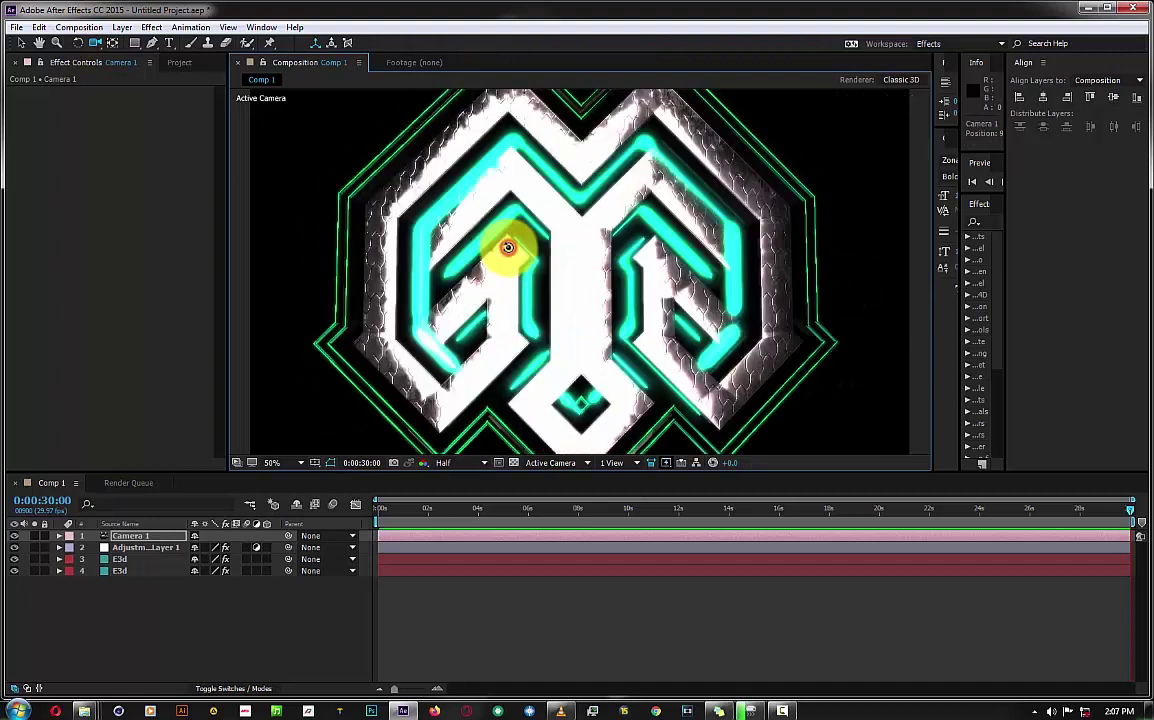
Set the Glow threshold to 100% and intensity to 0.2, with the glow behind the original image.
click(142, 547)
drag(220, 280, 221, 468)
drag(139, 297, 163, 311)
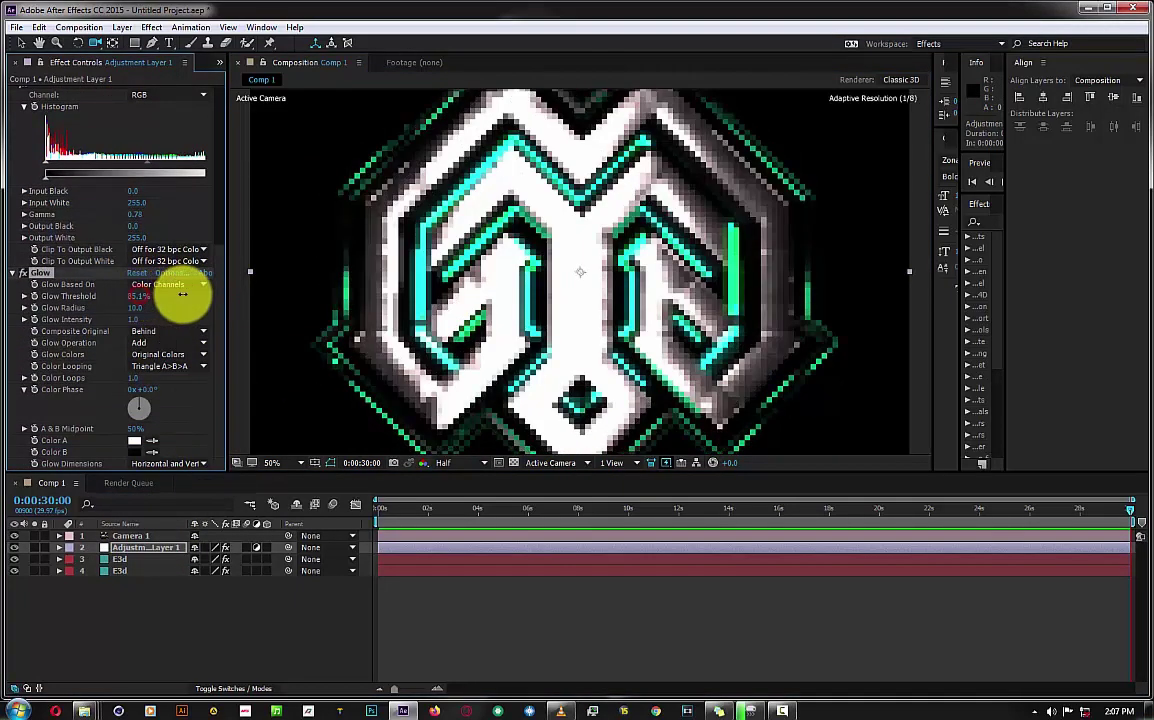
click(138, 327)
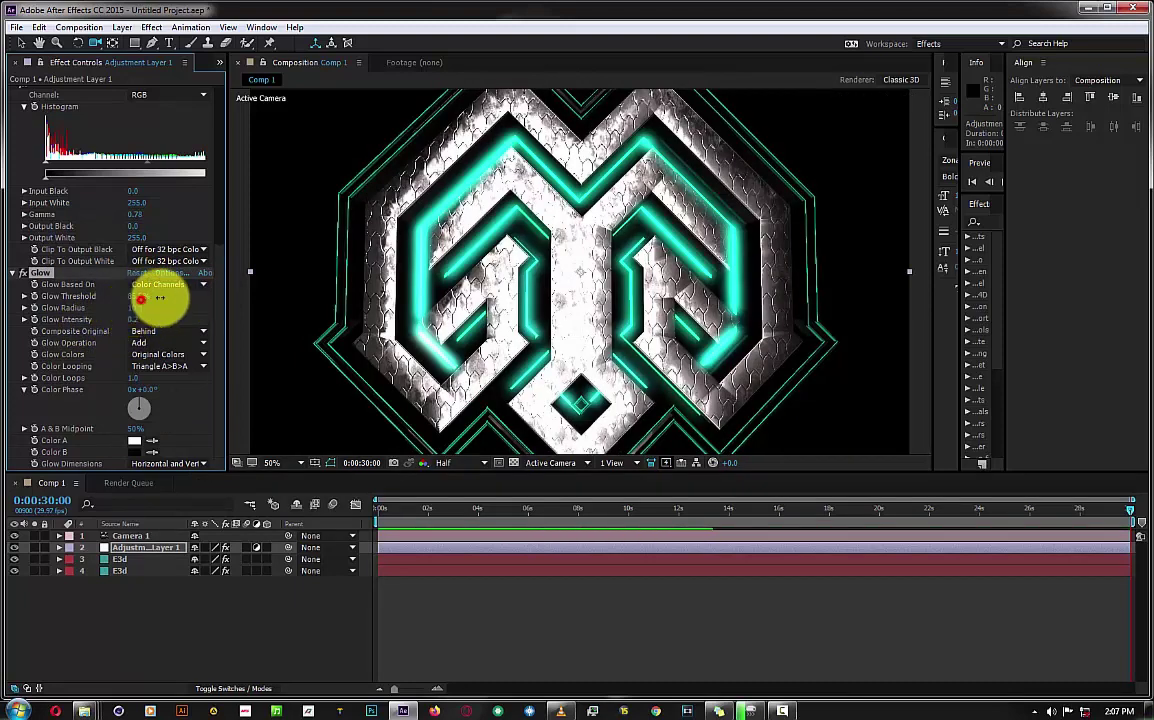
drag(135, 307, 185, 296)
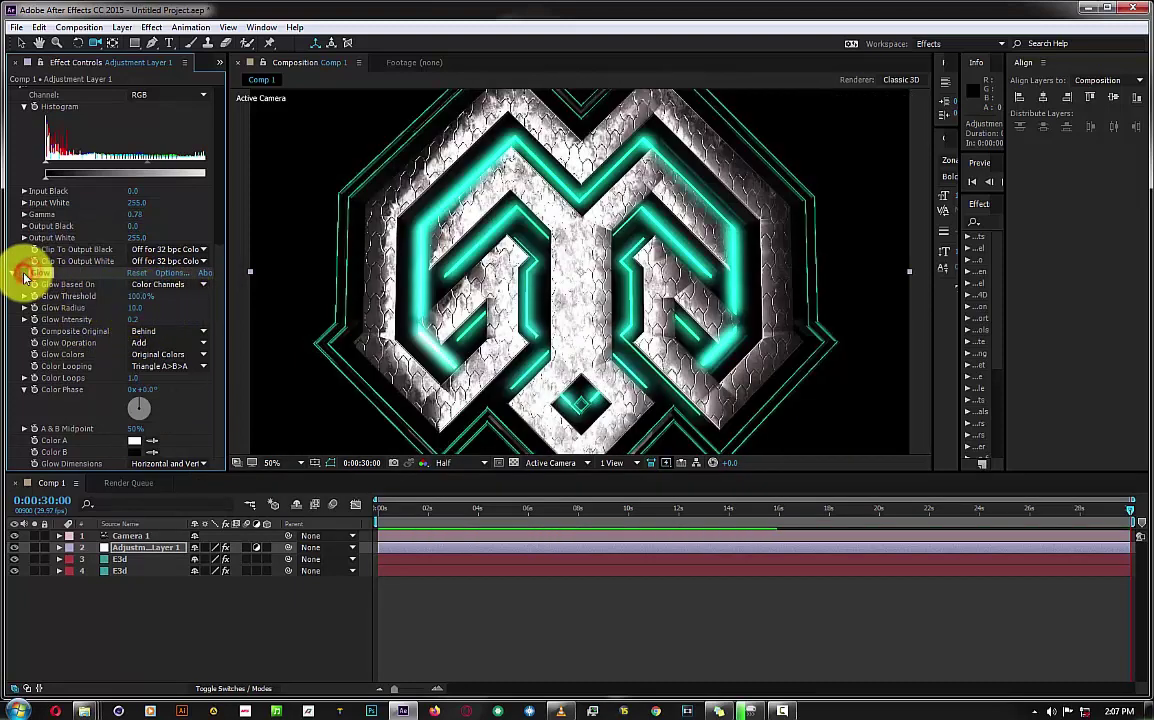
Orbit the camera to an angled view and bring up the E3d layer's Element settings.
drag(477, 296, 500, 281)
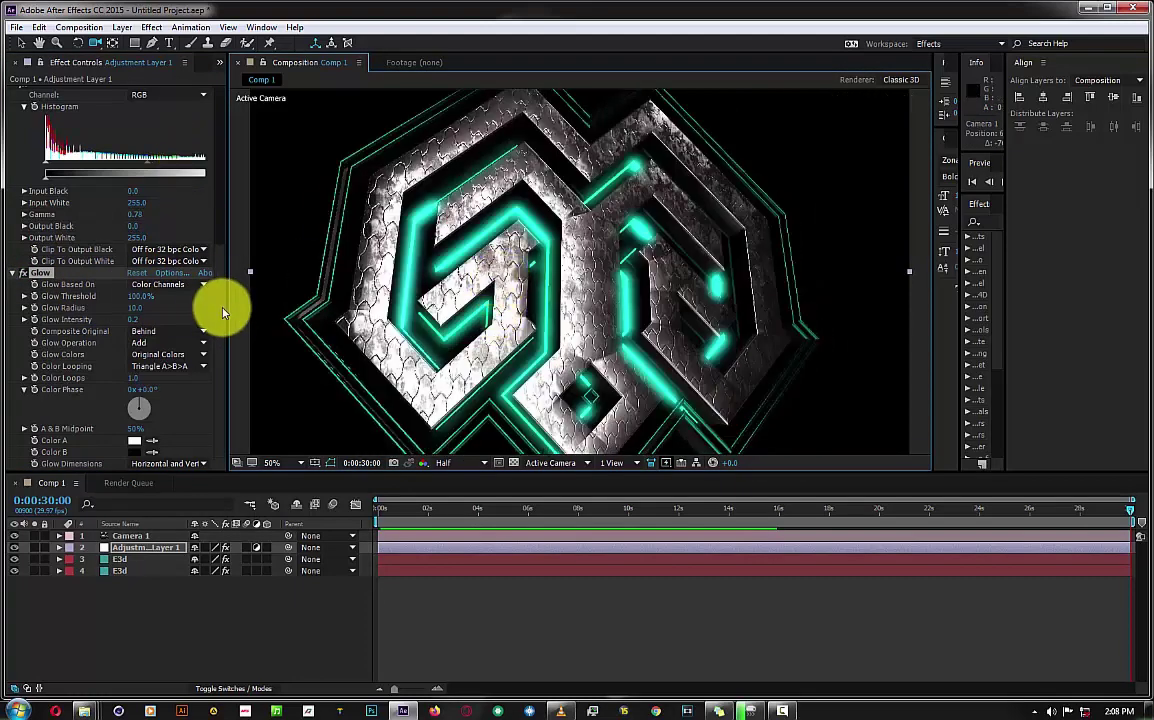
scroll(224, 290, up, 10)
click(118, 559)
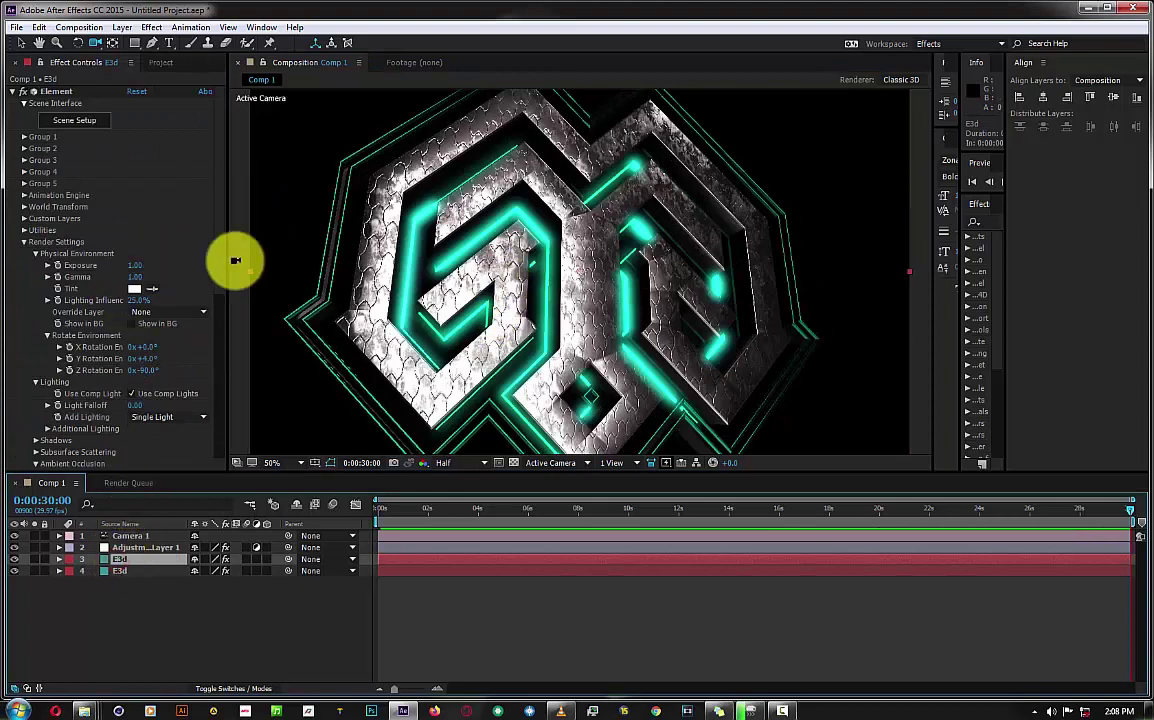
Choose Dramatic under Render Settings > Lighting > Add Lighting, then open Scene Setup.
click(181, 415)
click(180, 235)
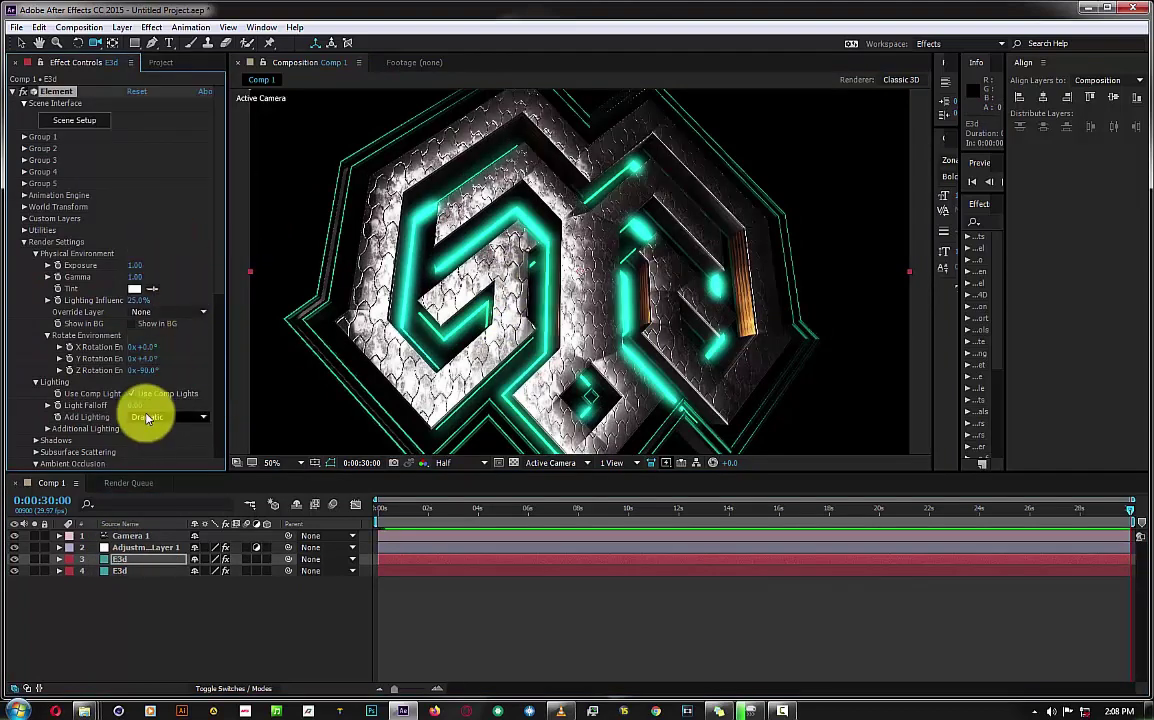
click(85, 121)
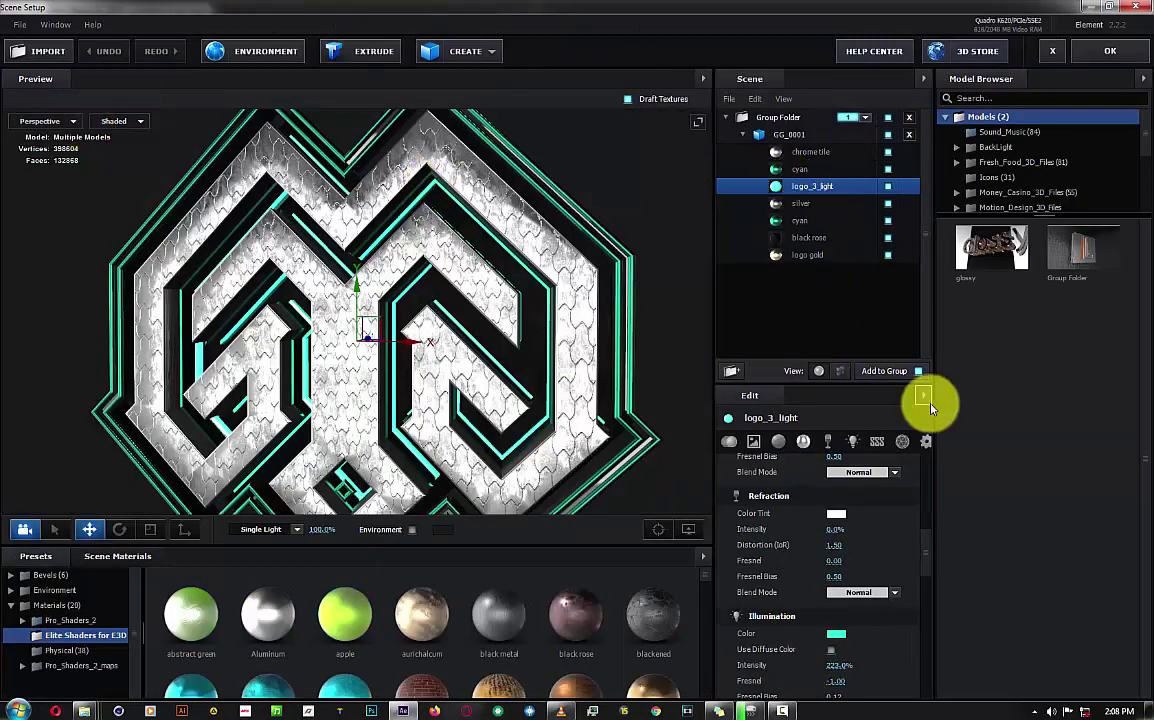
Set logo_3_light's illumination colour to golden orange FFB82E.
scroll(876, 632, down, 1)
click(835, 589)
drag(903, 644, 903, 678)
click(955, 680)
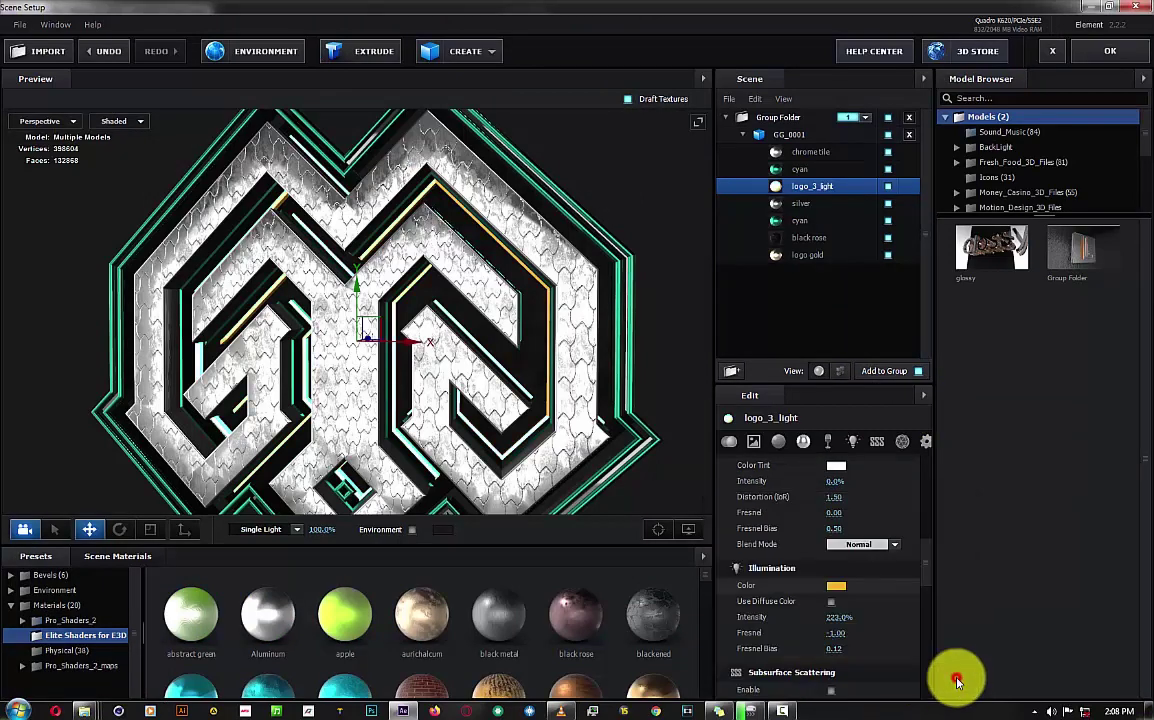
Set logo_3_light's diffuse colour to the same golden orange FFB82E and orbit the preview.
scroll(922, 528, up, 3)
scroll(837, 507, up, 2)
click(837, 507)
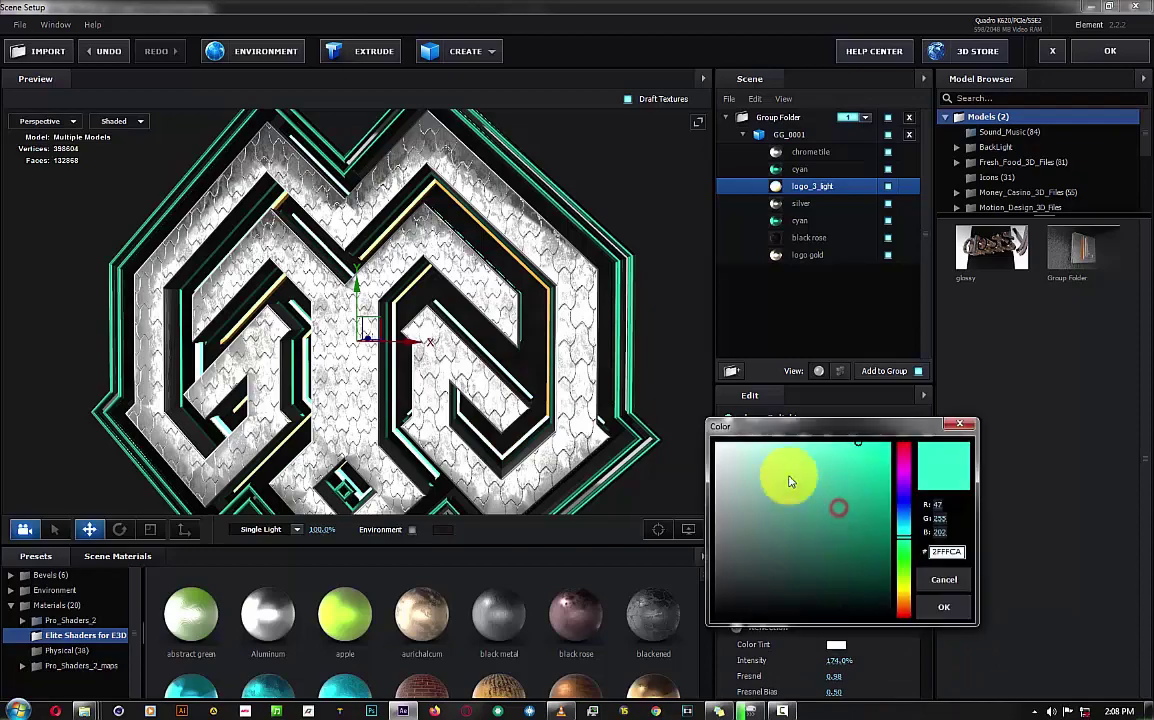
click(905, 597)
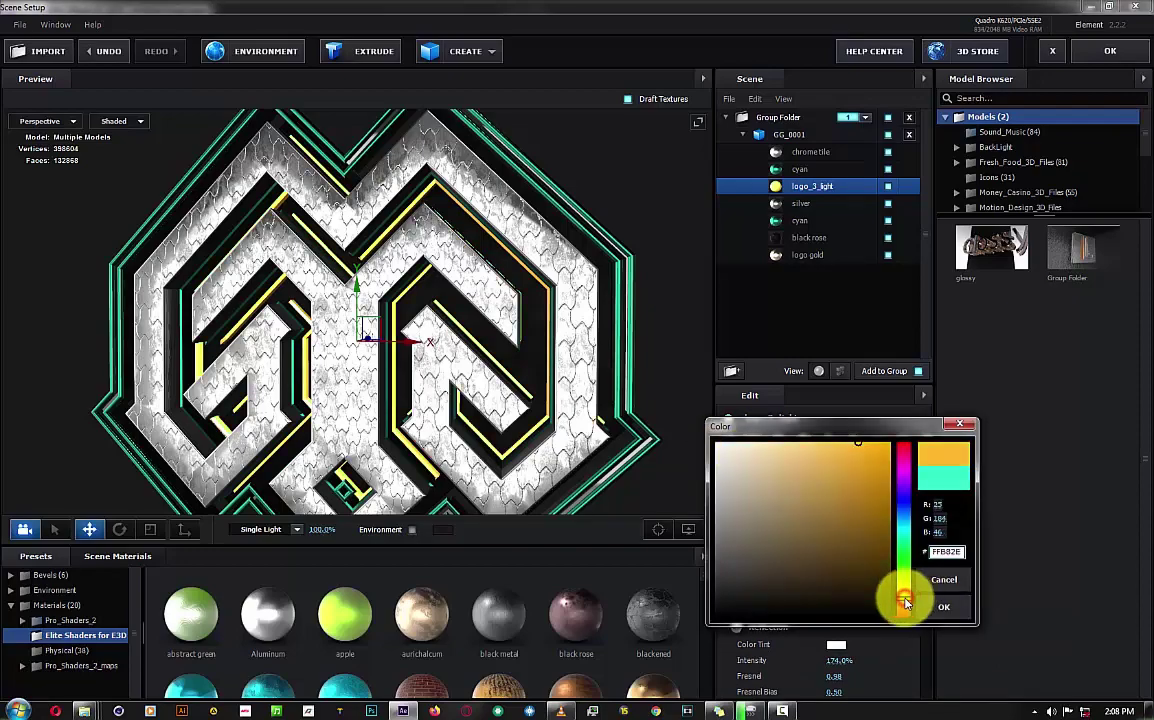
click(903, 598)
click(945, 607)
drag(639, 343, 644, 368)
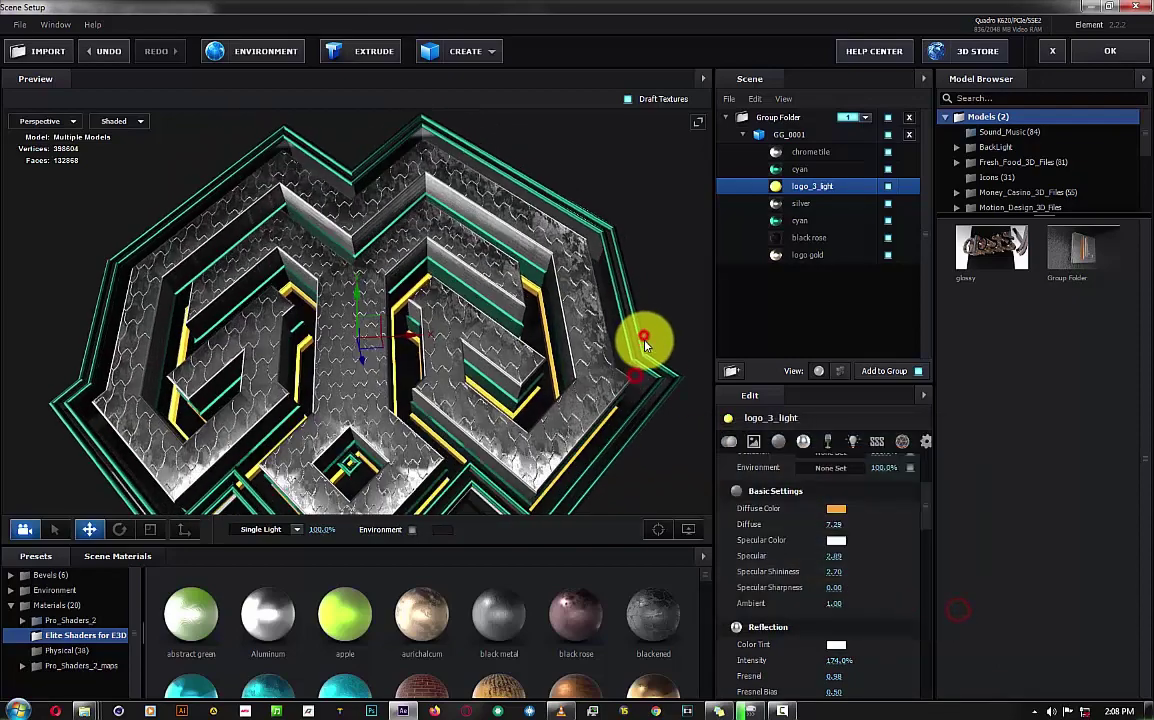
Apply the gold bricks material to the first cyan part, undoing and redoing the swap.
scroll(586, 619, down, 2)
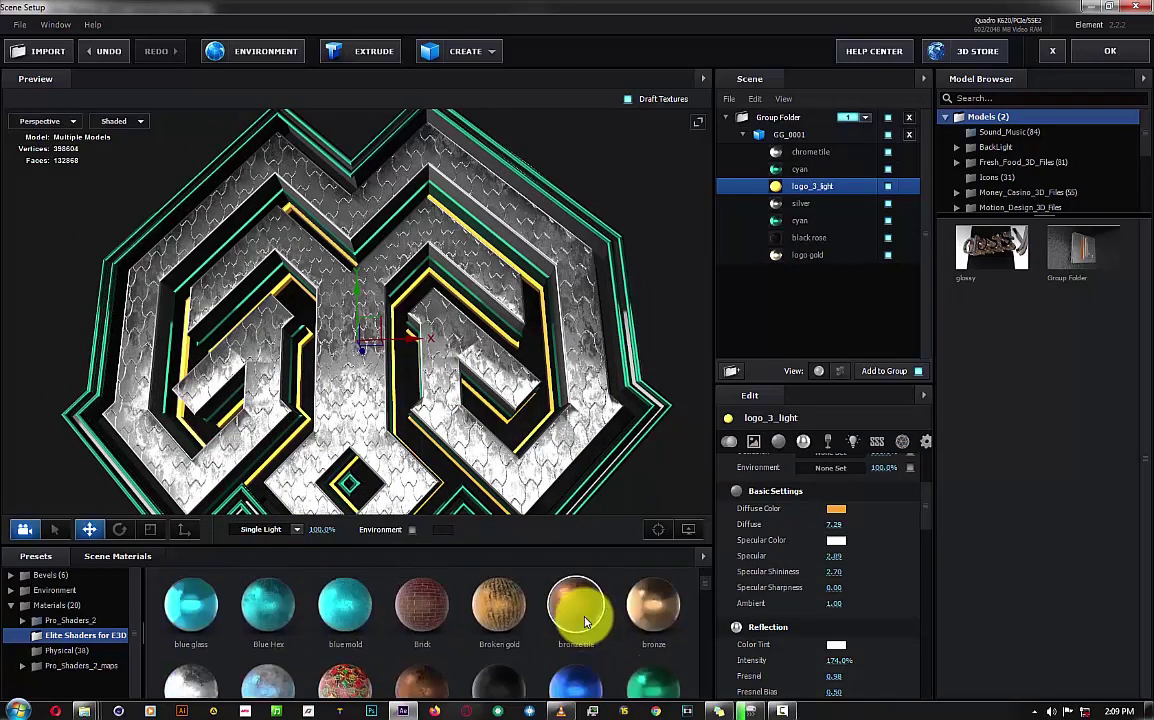
scroll(586, 619, down, 2)
scroll(586, 620, down, 2)
scroll(586, 622, down, 2)
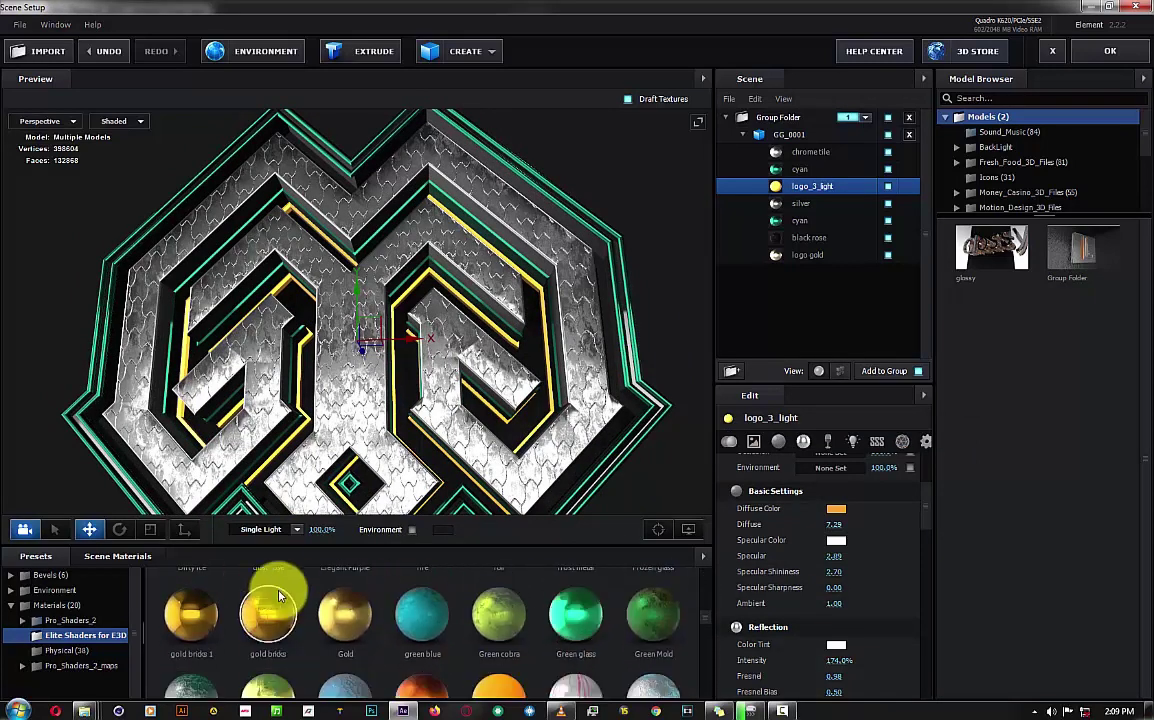
scroll(270, 625, down, 2)
scroll(258, 617, up, 2)
mouse_move(203, 627)
mouse_down()
mouse_move(841, 172)
mouse_move(834, 179)
mouse_up()
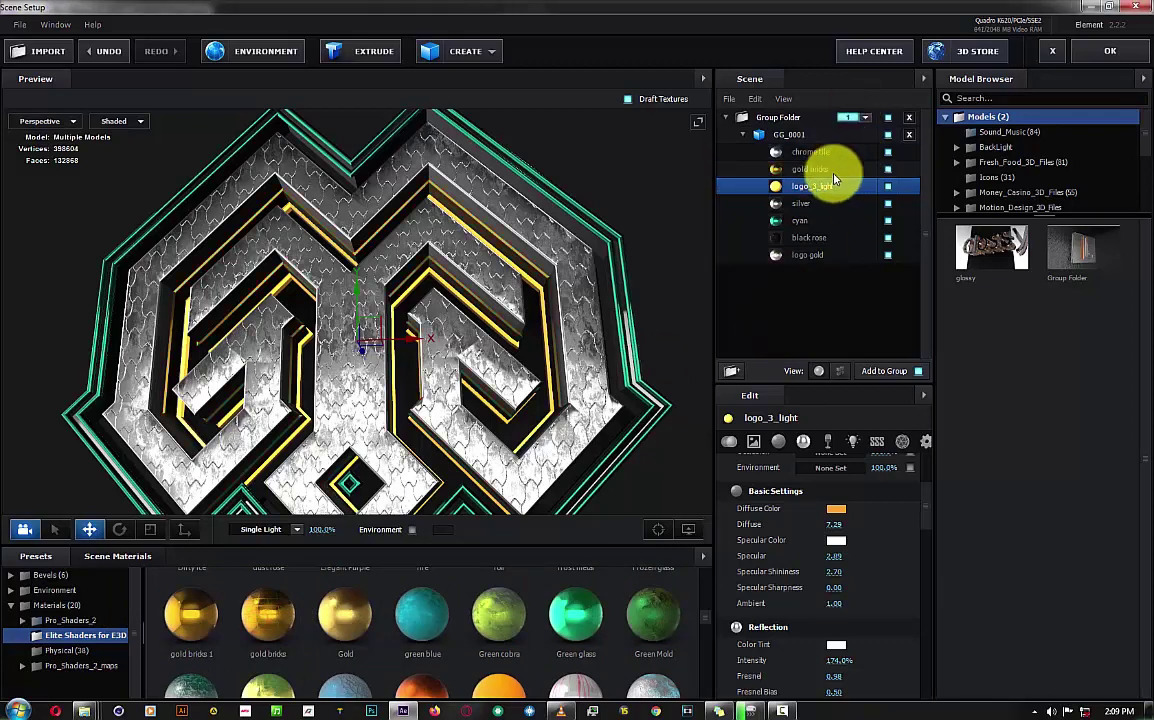
key(ctrl+z)
mouse_move(290, 625)
mouse_down()
mouse_move(912, 272)
mouse_move(819, 222)
mouse_up()
Replace the second cyan material with gold bricks and try Hot orange on the remaining part.
mouse_move(638, 295)
mouse_down()
mouse_move(585, 337)
mouse_move(613, 291)
mouse_up()
mouse_move(425, 683)
mouse_down()
mouse_move(781, 291)
mouse_move(802, 170)
mouse_up()
drag(675, 240, 563, 300)
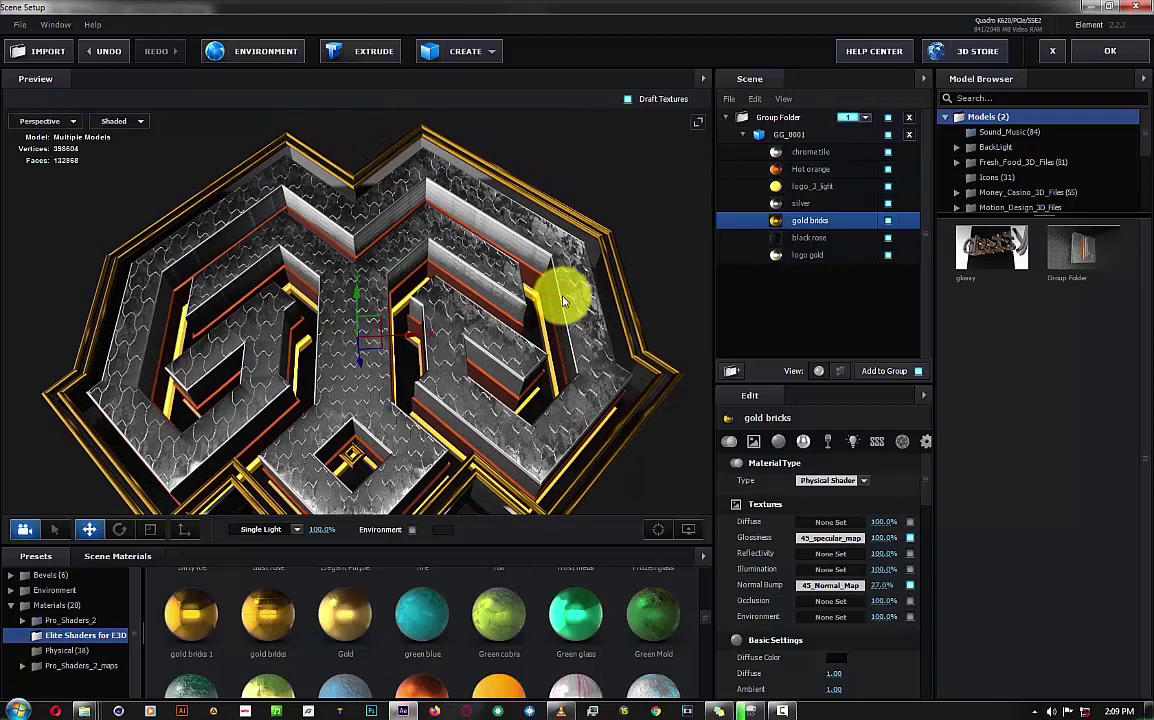
Swap that part's material to scratch metal, then to old gold.
scroll(528, 598, down, 5)
scroll(528, 598, down, 5)
scroll(528, 598, down, 5)
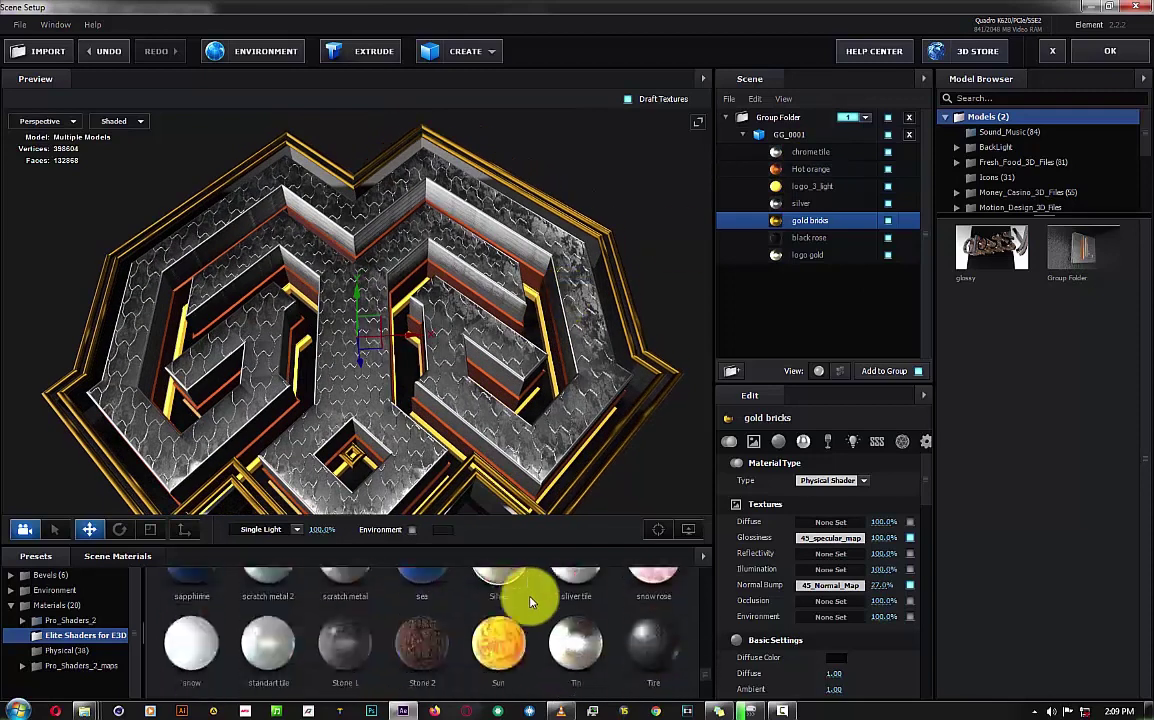
scroll(430, 600, down, 1)
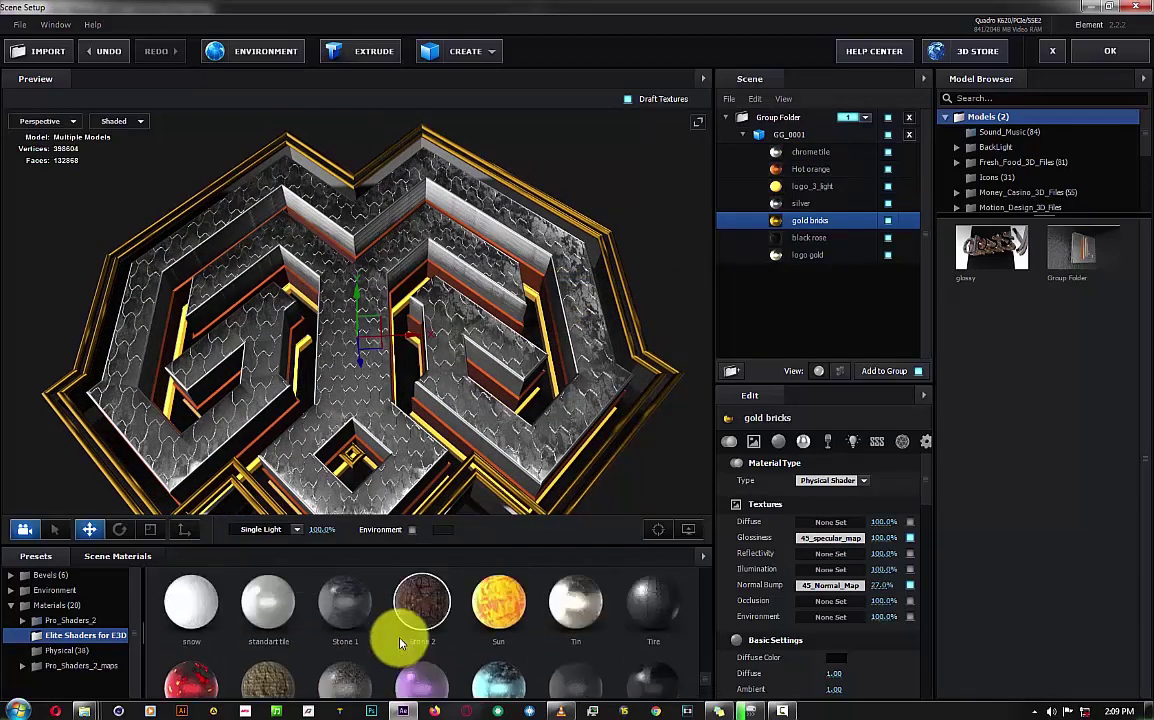
scroll(400, 643, down, 3)
scroll(330, 639, down, 2)
drag(330, 639, 829, 178)
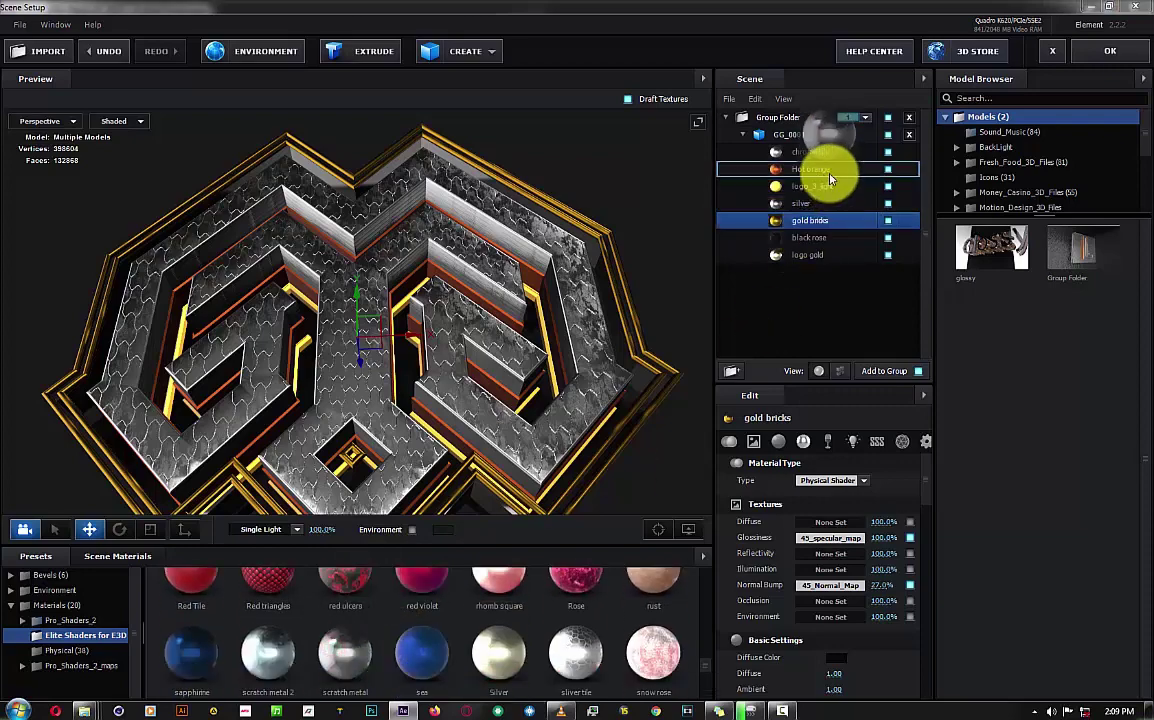
drag(670, 303, 606, 358)
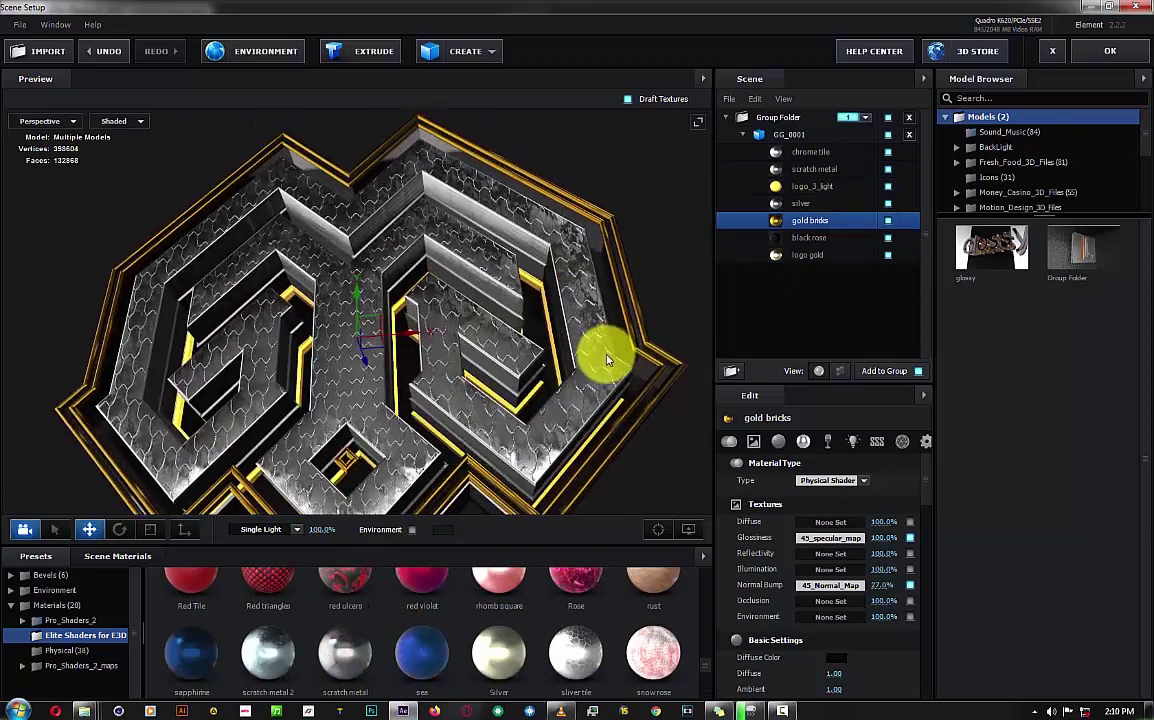
scroll(458, 650, up, 2)
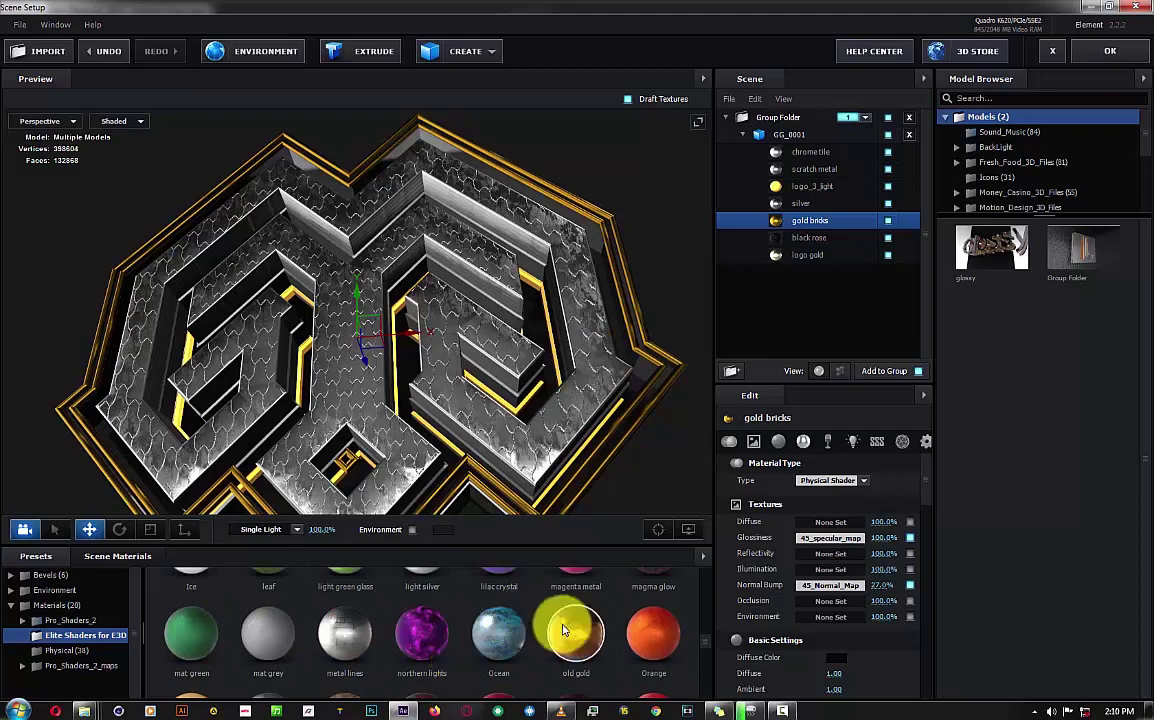
drag(563, 630, 806, 169)
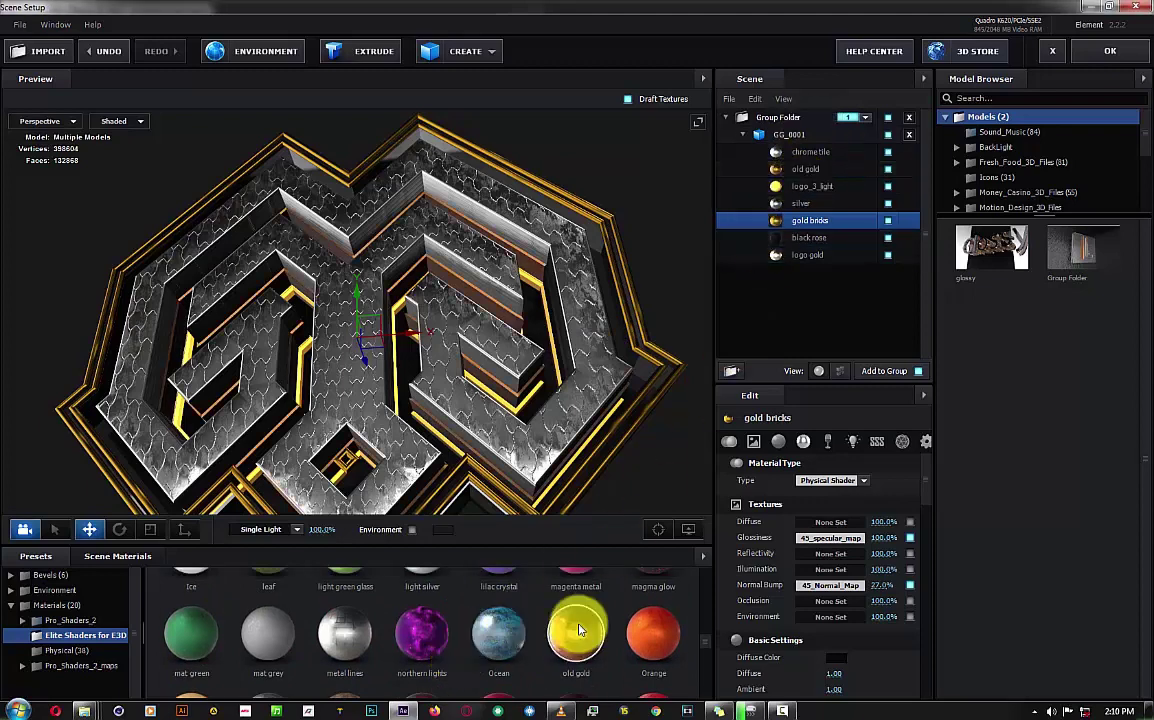
Test an all-bronze material, undo it, and apply the scene back to After Effects.
scroll(578, 628, up, 2)
scroll(540, 628, up, 2)
scroll(520, 628, up, 2)
scroll(497, 627, up, 2)
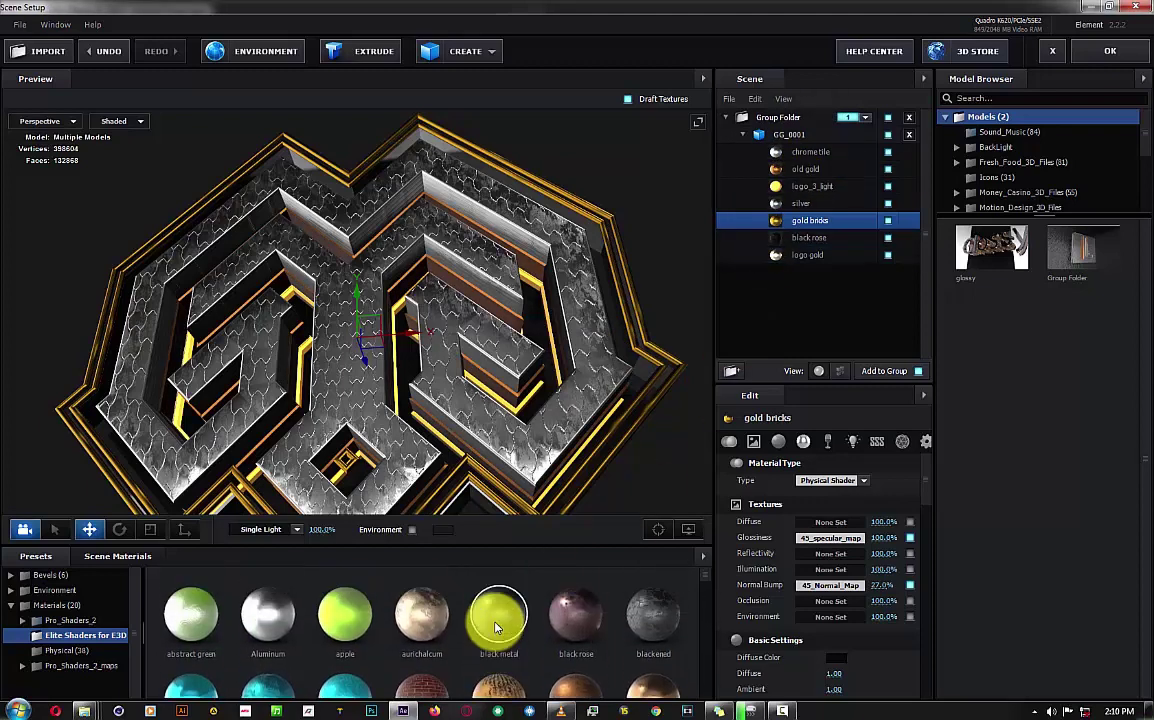
scroll(386, 617, down, 1)
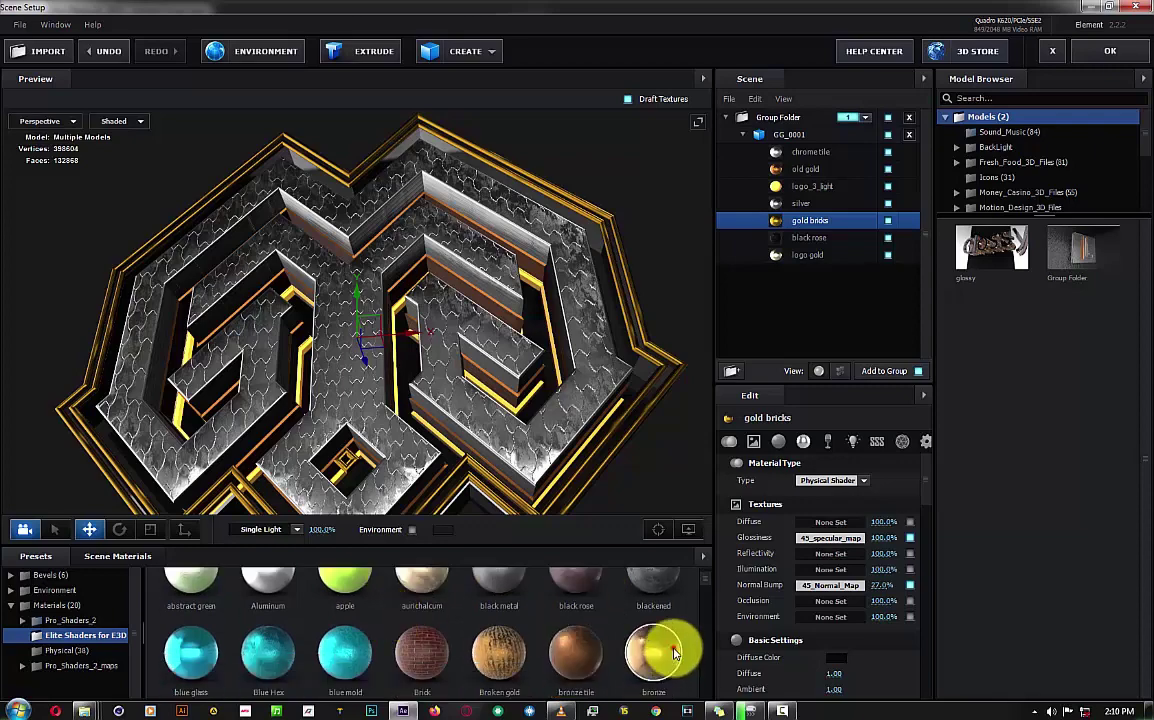
drag(660, 650, 822, 118)
click(806, 220)
mouse_move(626, 322)
mouse_down()
mouse_move(612, 358)
mouse_move(612, 333)
mouse_up()
key(ctrl+z)
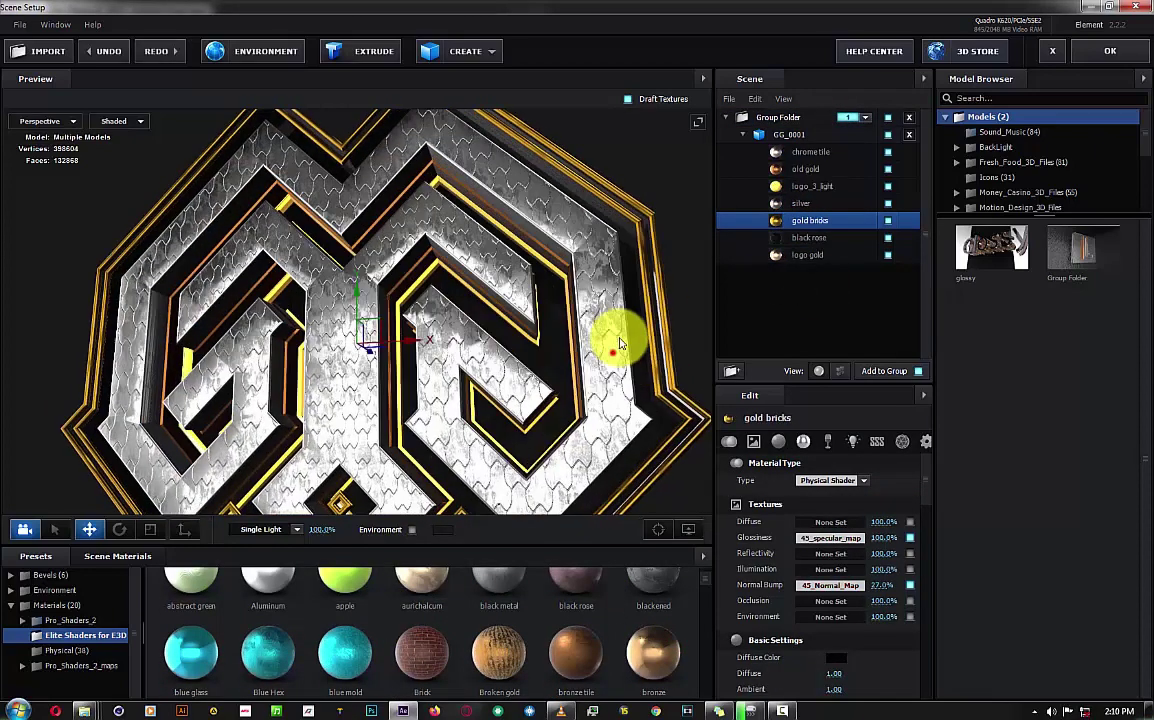
click(100, 556)
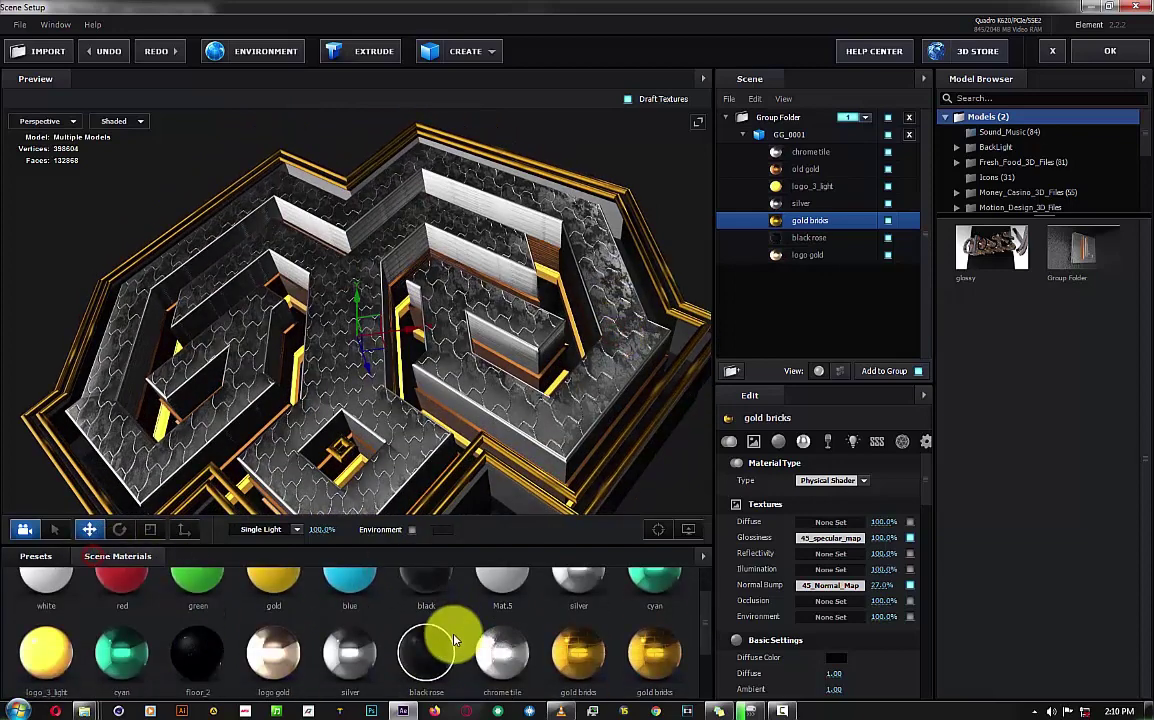
click(1108, 51)
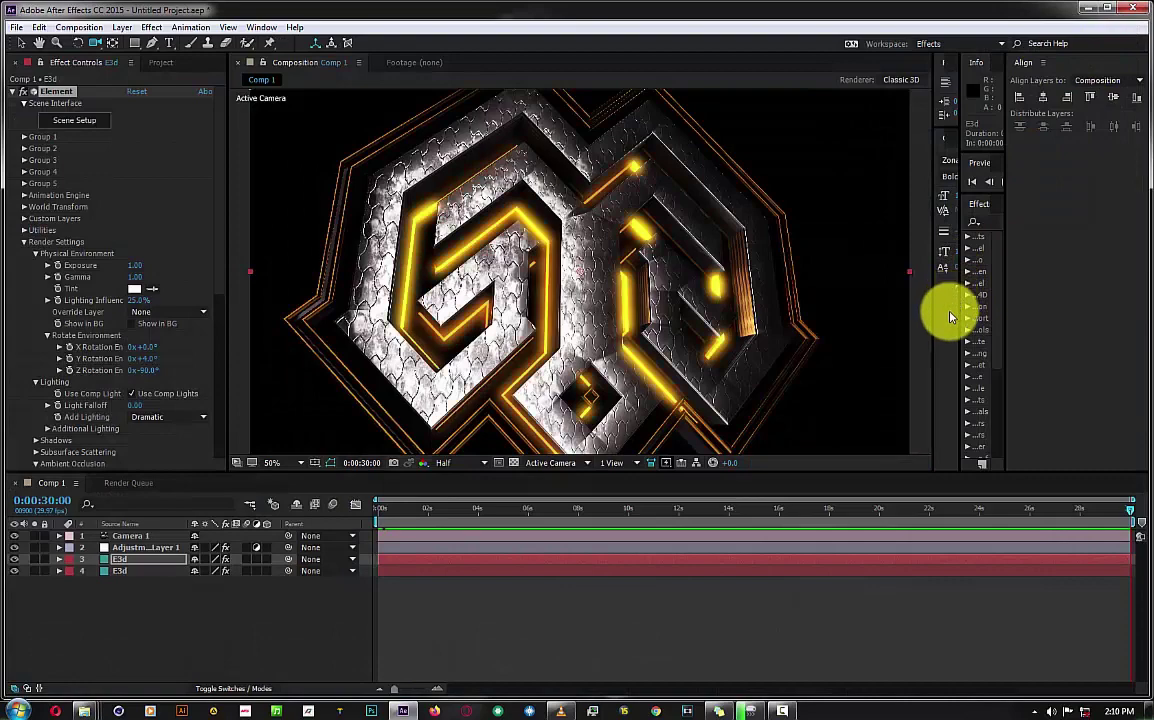
Orbit Camera 1 to an angled overhead view of the gold-lit GG logo.
mouse_move(739, 314)
mouse_down()
mouse_move(748, 338)
mouse_move(859, 403)
mouse_move(755, 404)
mouse_move(690, 356)
mouse_move(707, 344)
mouse_up()
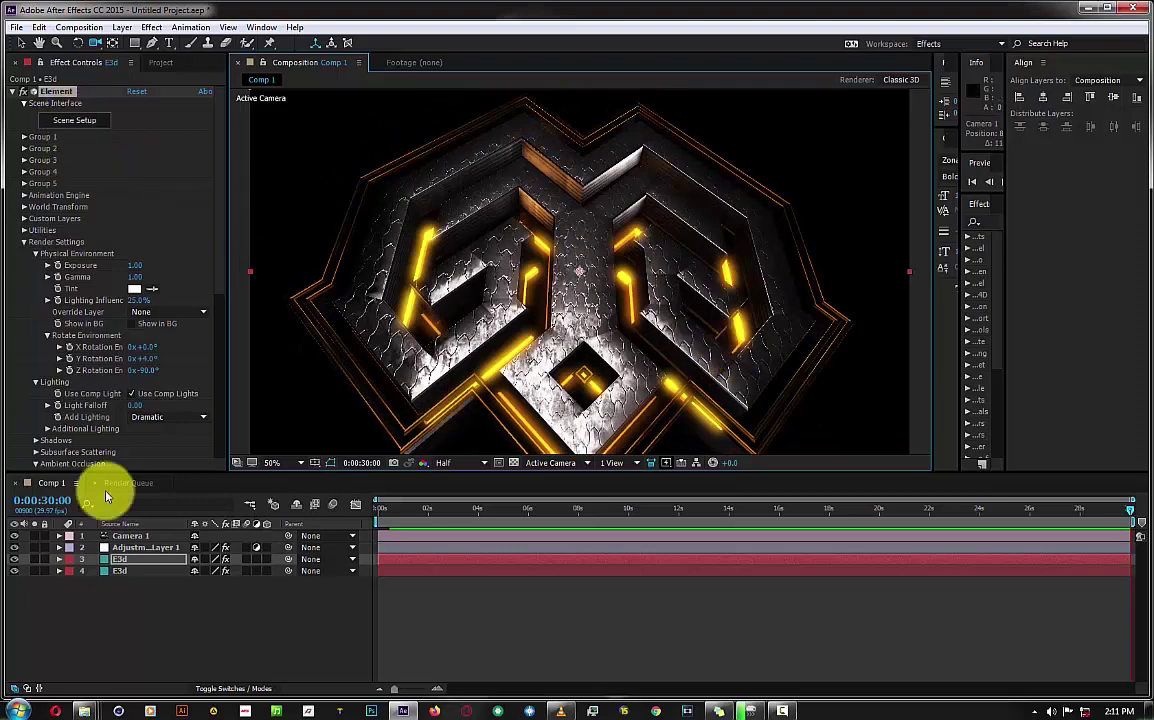
click(18, 708)
Search 'aftere' and open an older After Effects expressions notes file in Notepad.
text(aft)
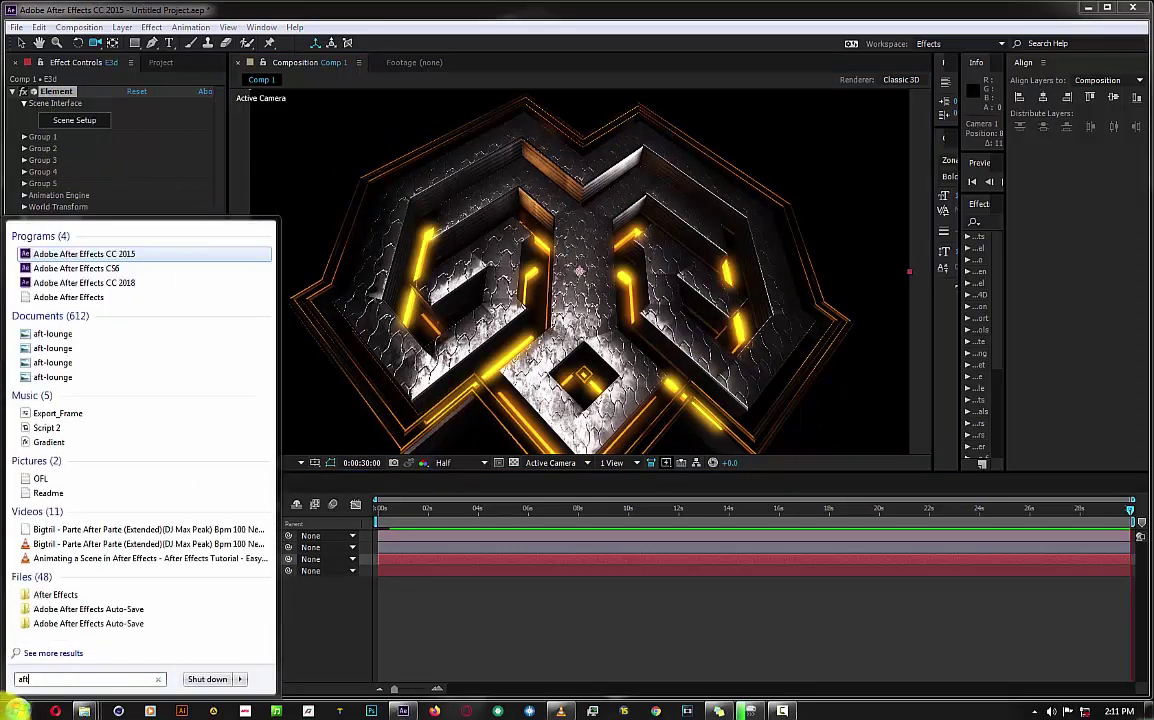
text(erer)
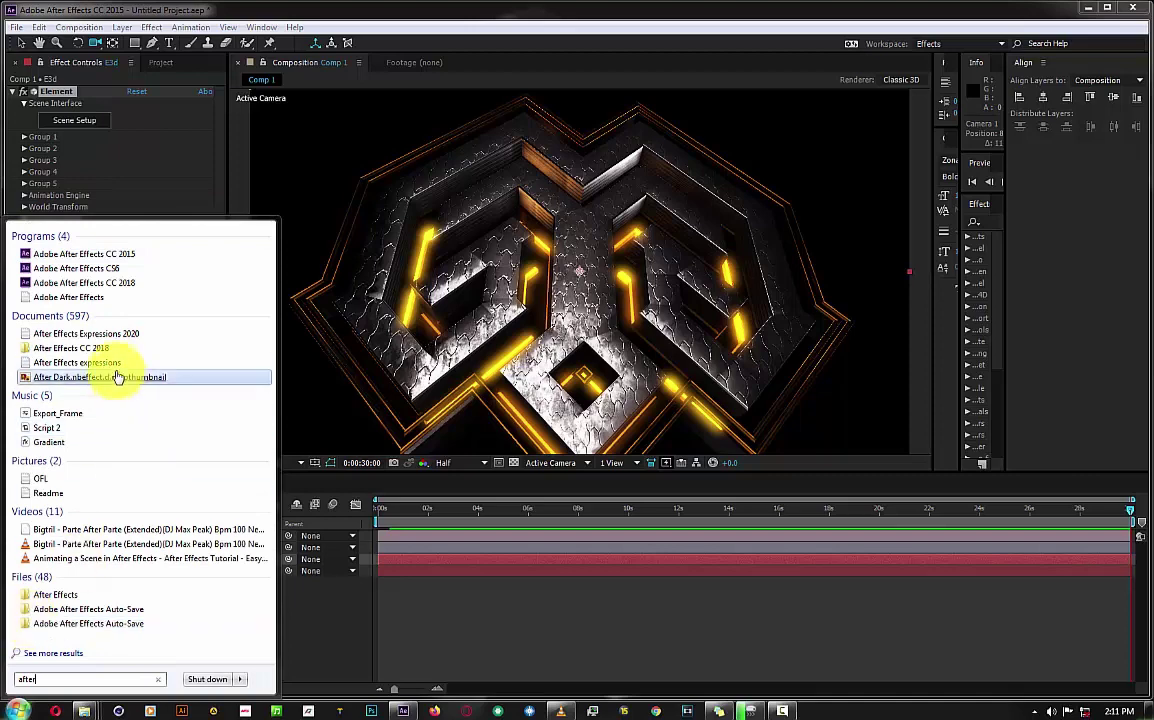
click(113, 364)
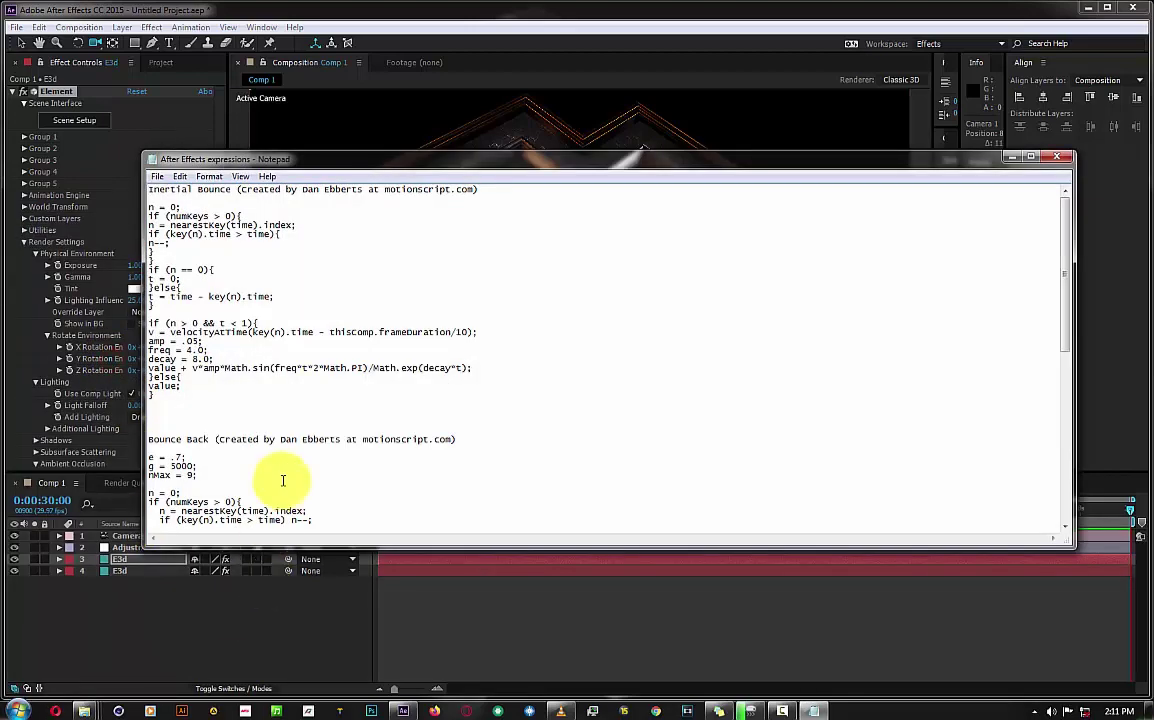
scroll(283, 480, down, 4)
scroll(283, 480, down, 2)
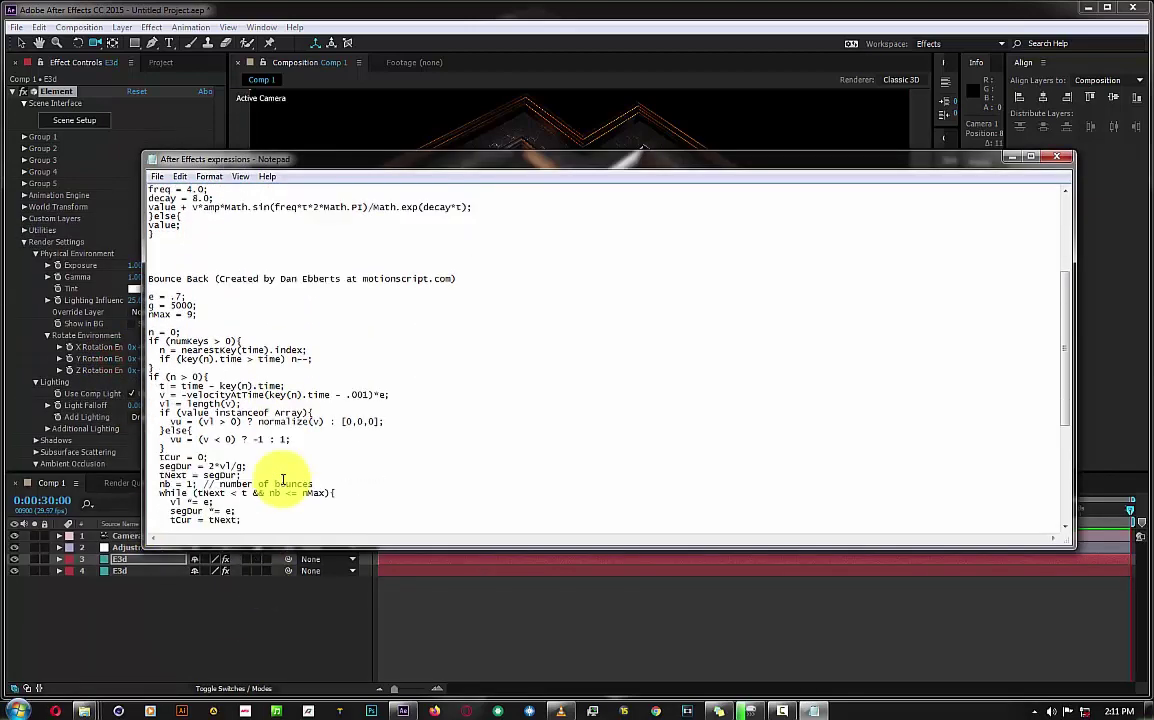
scroll(283, 480, down, 2)
scroll(283, 480, down, 5)
scroll(283, 480, down, 1)
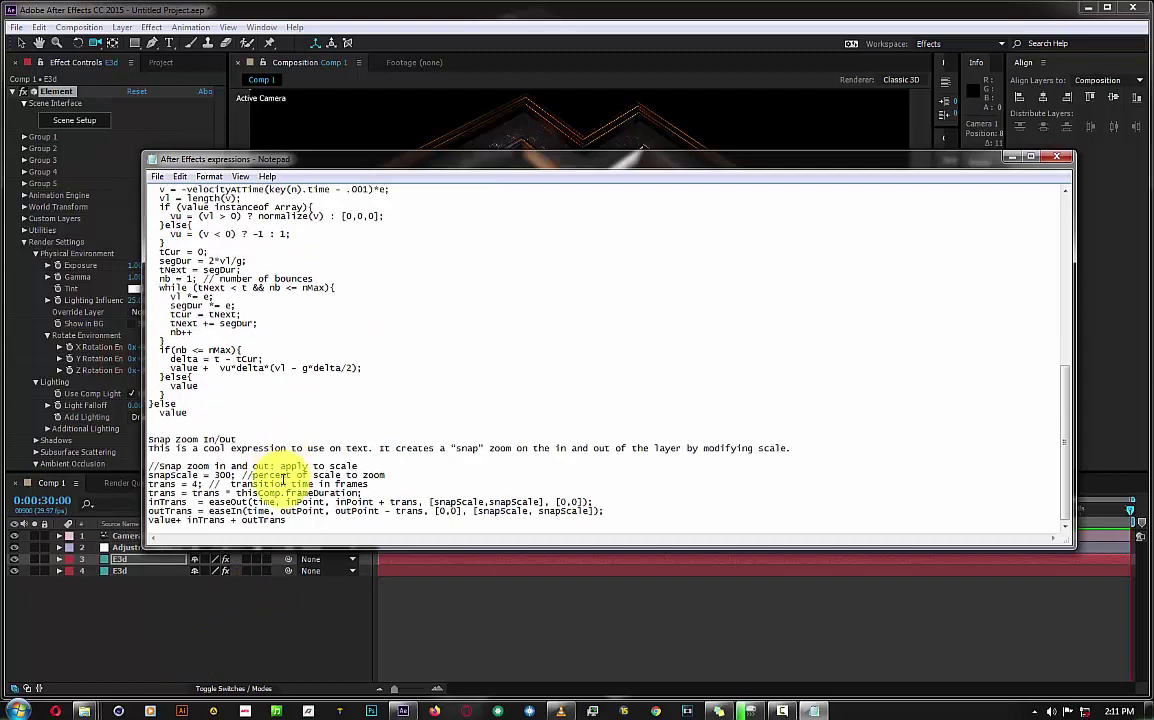
scroll(130, 480, up, 1)
drag(144, 470, 88, 462)
scroll(126, 455, up, 3)
scroll(126, 455, up, 3)
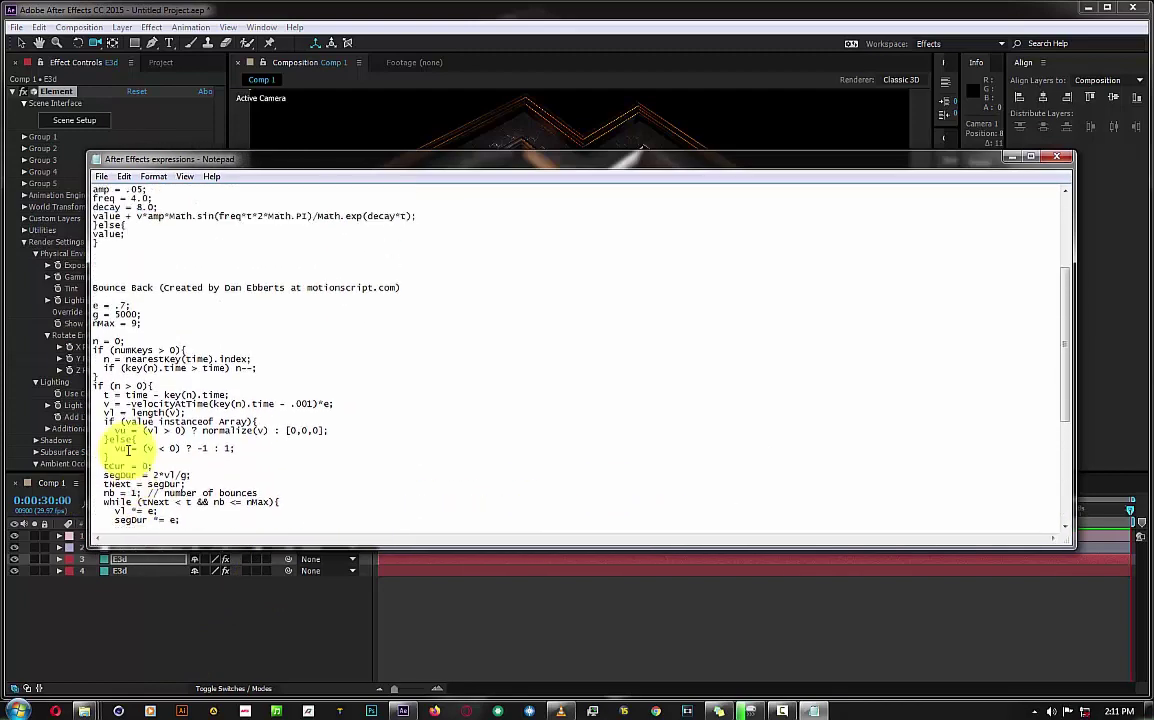
scroll(100, 460, up, 4)
scroll(95, 458, up, 3)
Search 'after' to open After Effects Expressions 2020 and close the older notes window.
click(16, 709)
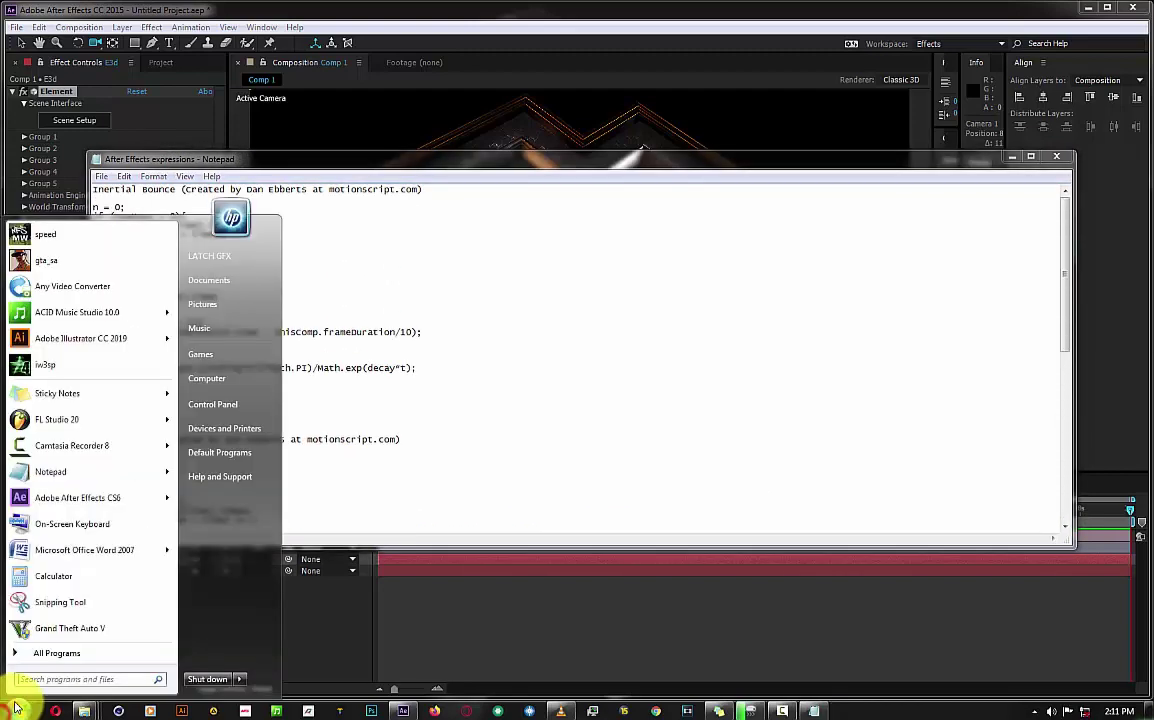
text(after)
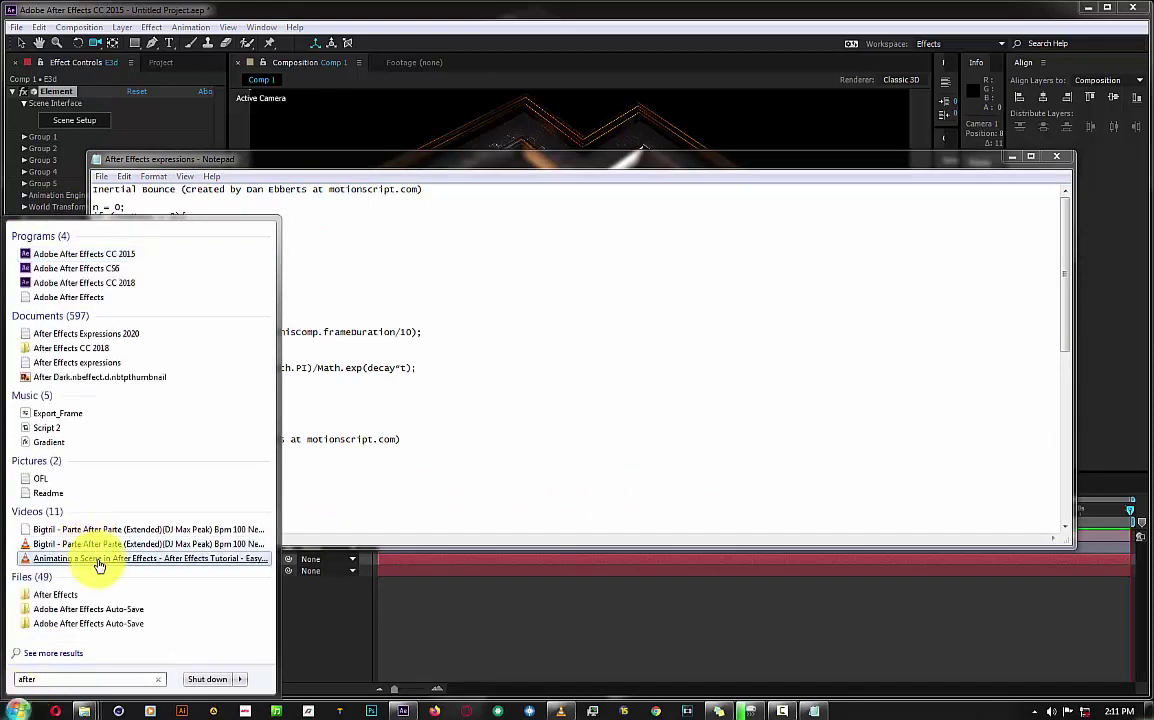
click(90, 333)
click(1056, 156)
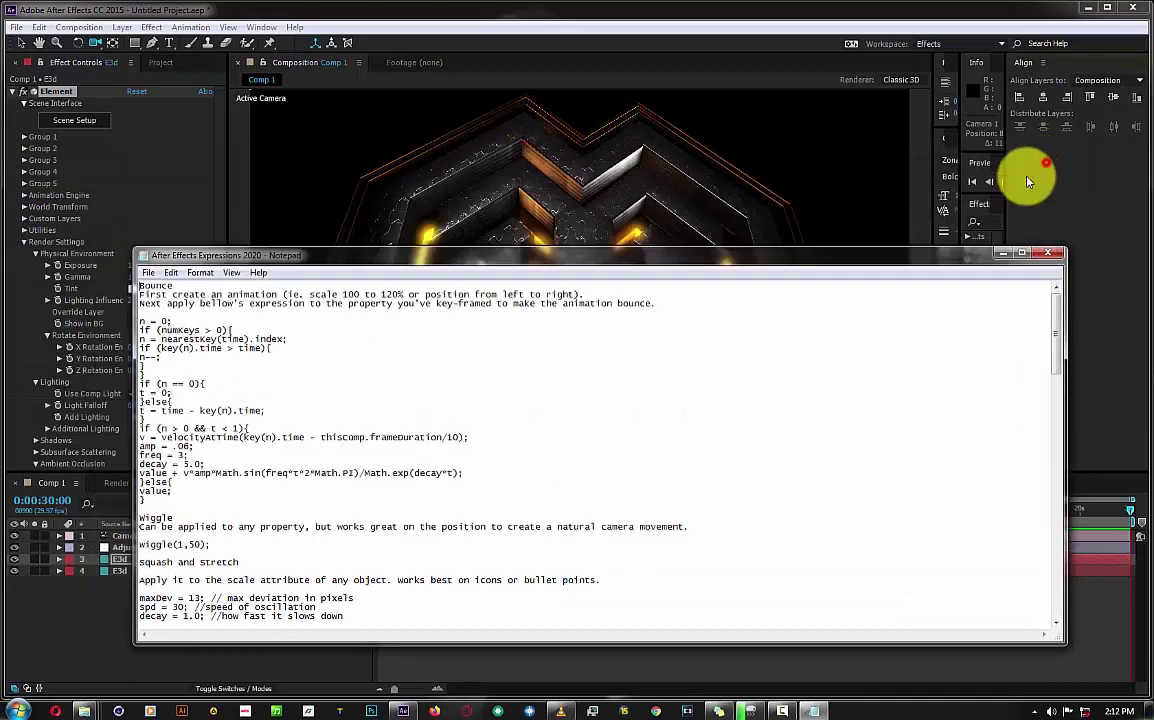
drag(800, 255, 762, 212)
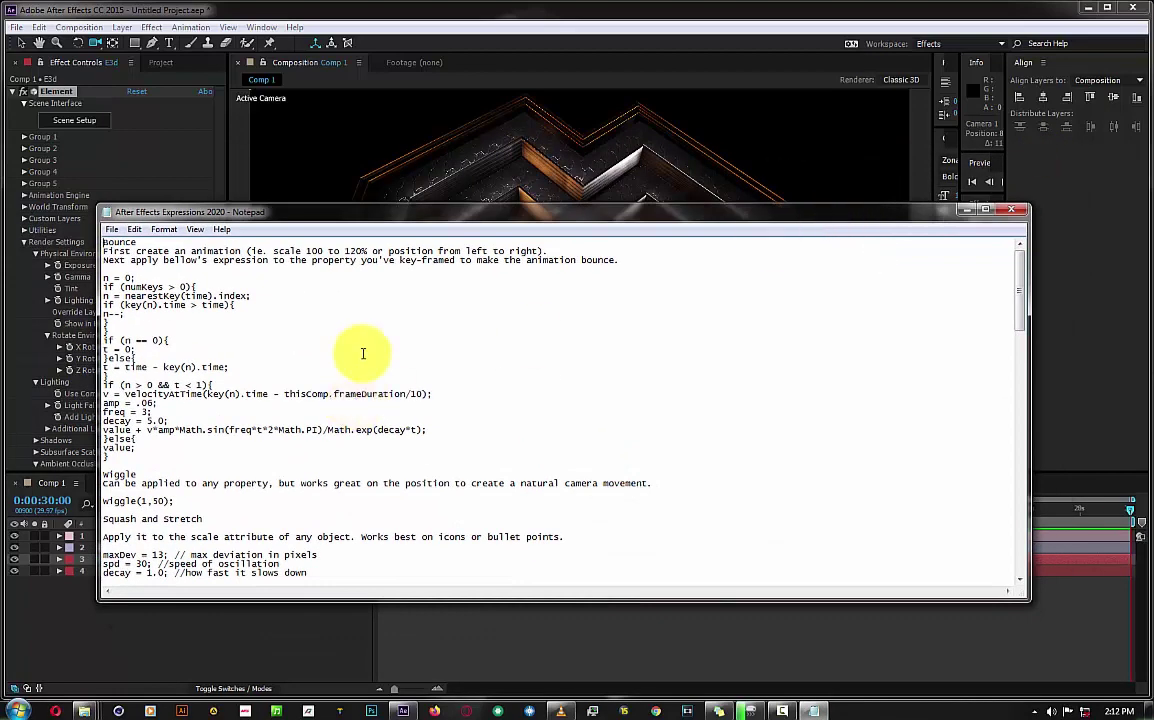
Copy the three lines of Blink Expression code and return to After Effects.
scroll(363, 353, down, 9)
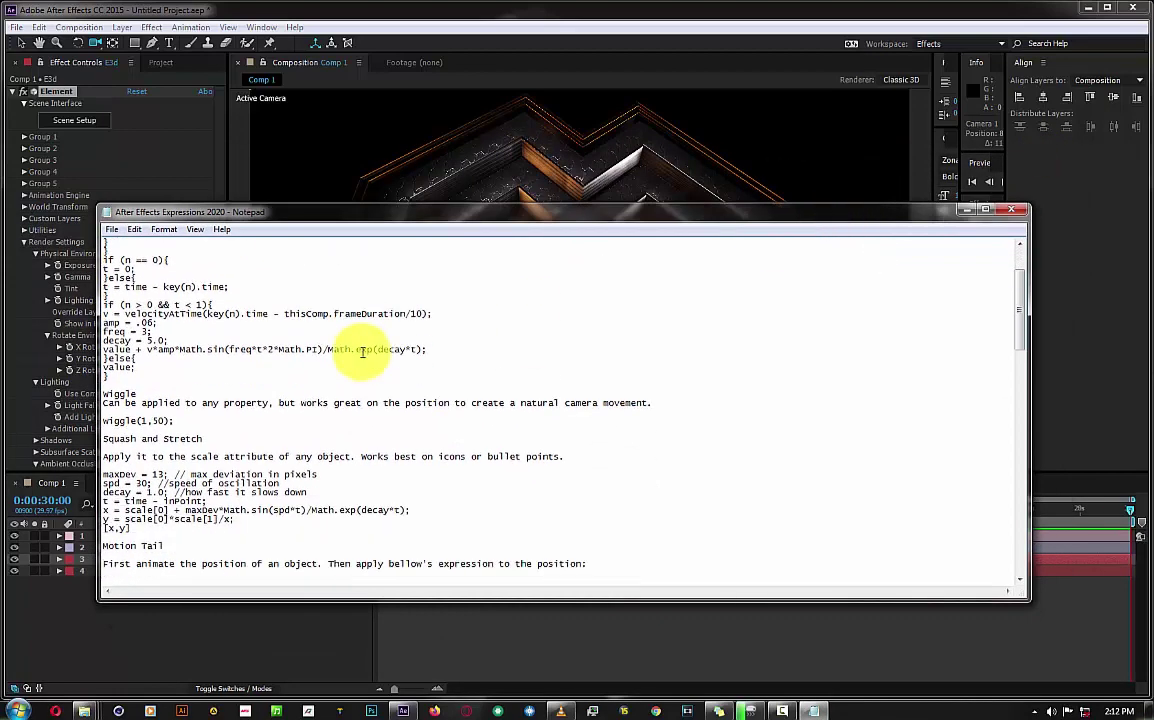
scroll(363, 351, down, 1)
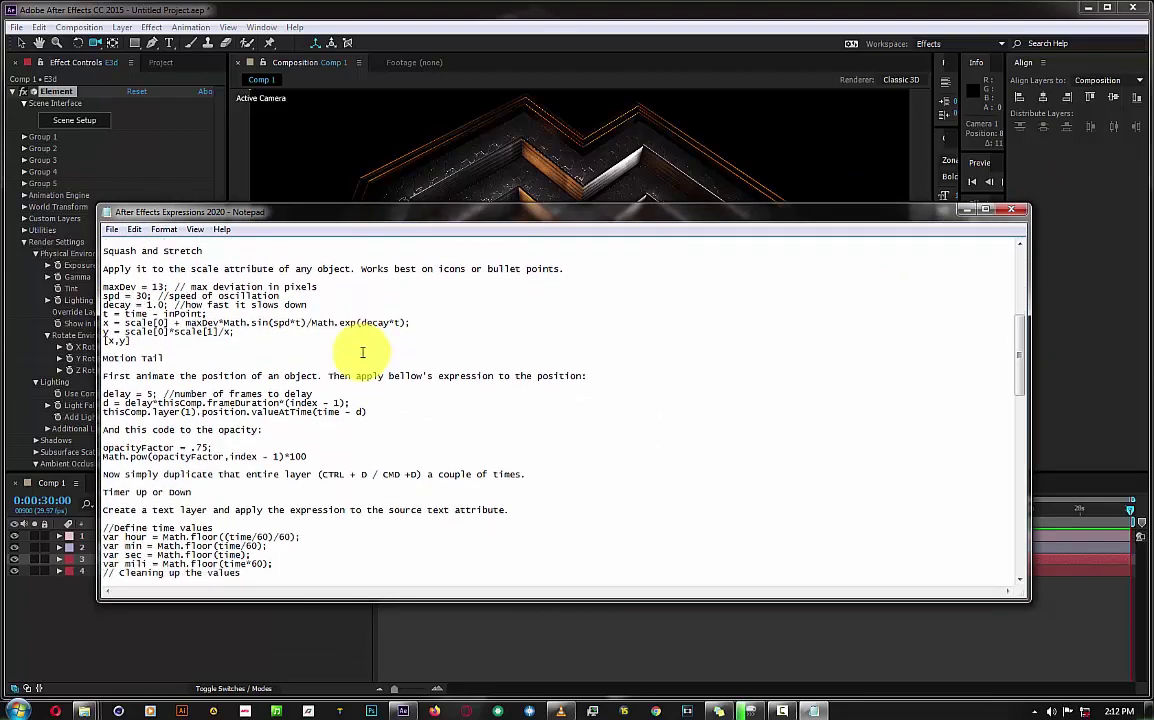
scroll(363, 351, down, 1)
scroll(363, 351, down, 4)
scroll(363, 351, down, 6)
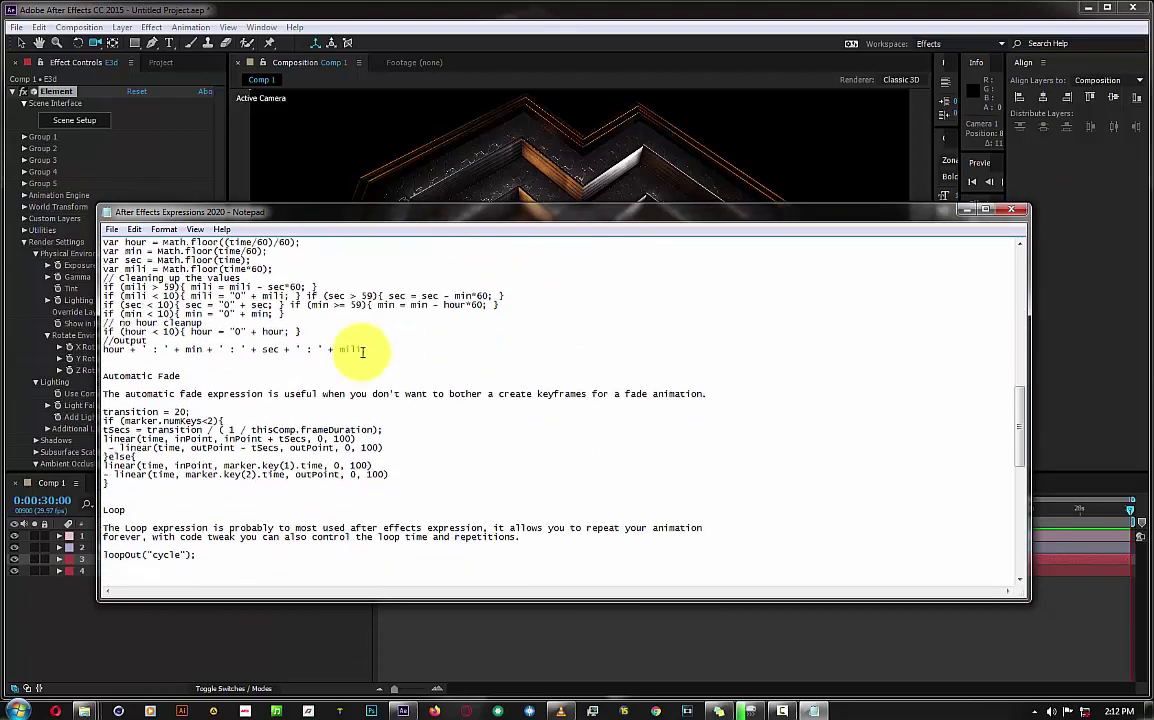
scroll(363, 351, down, 4)
scroll(363, 351, down, 3)
scroll(362, 353, down, 4)
scroll(330, 405, down, 5)
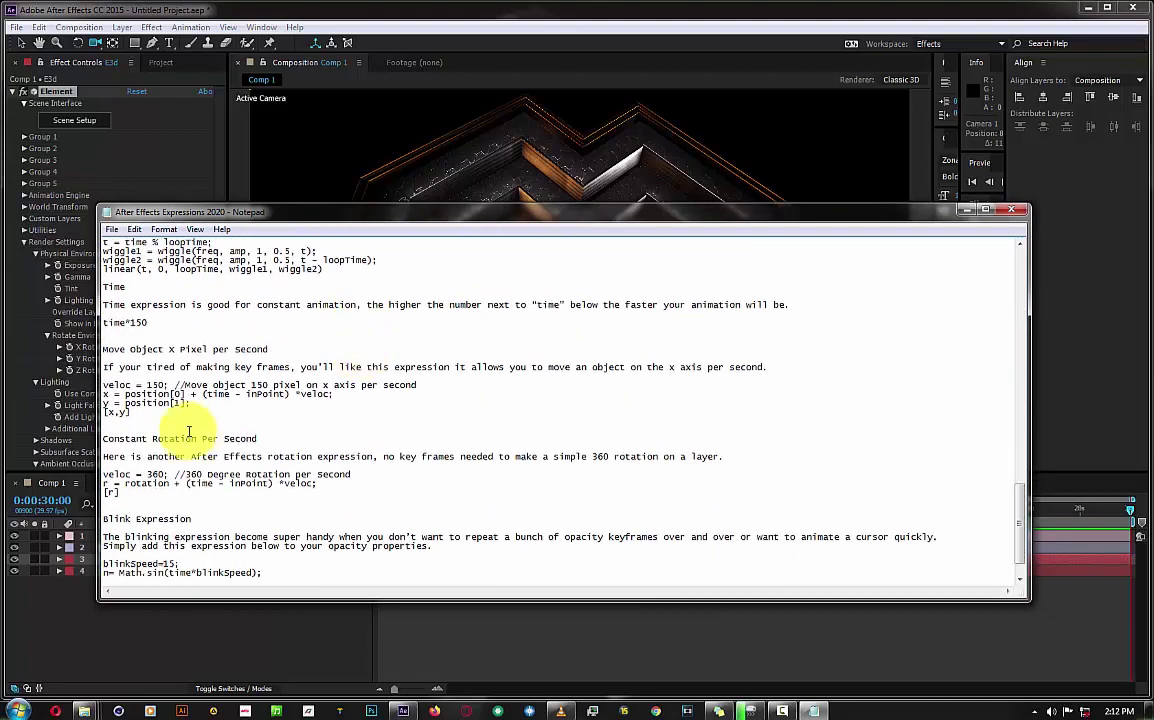
scroll(230, 470, down, 1)
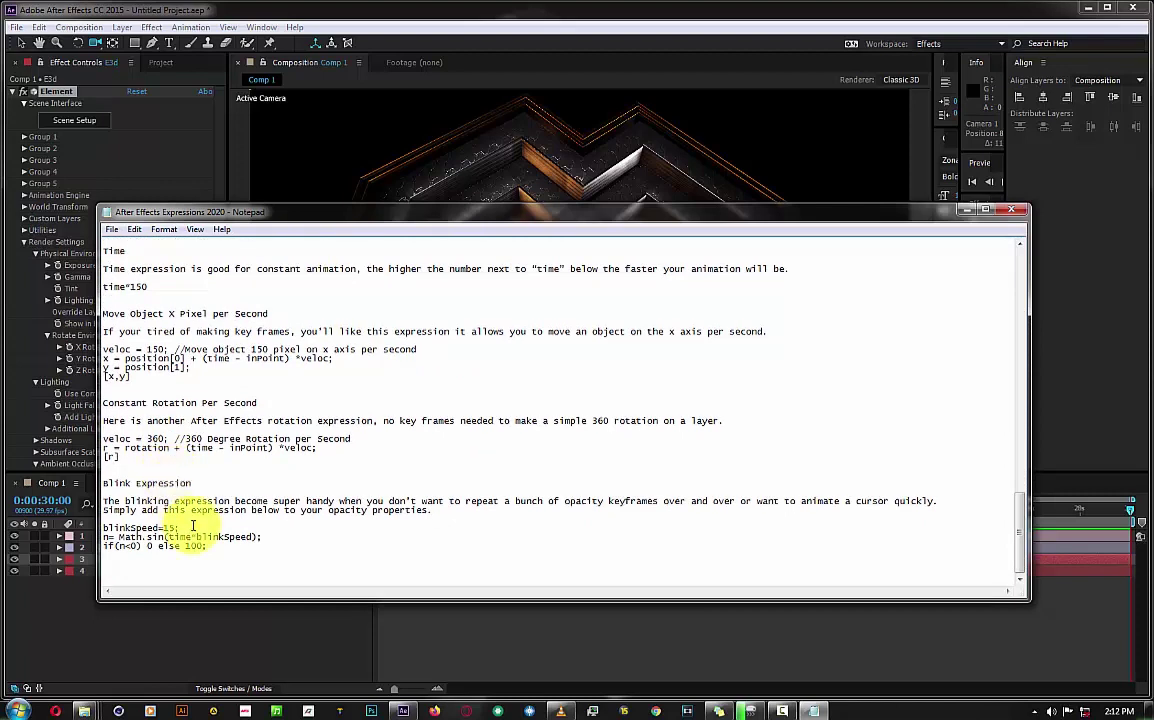
mouse_move(103, 527)
mouse_down()
mouse_move(201, 547)
mouse_move(104, 527)
mouse_up()
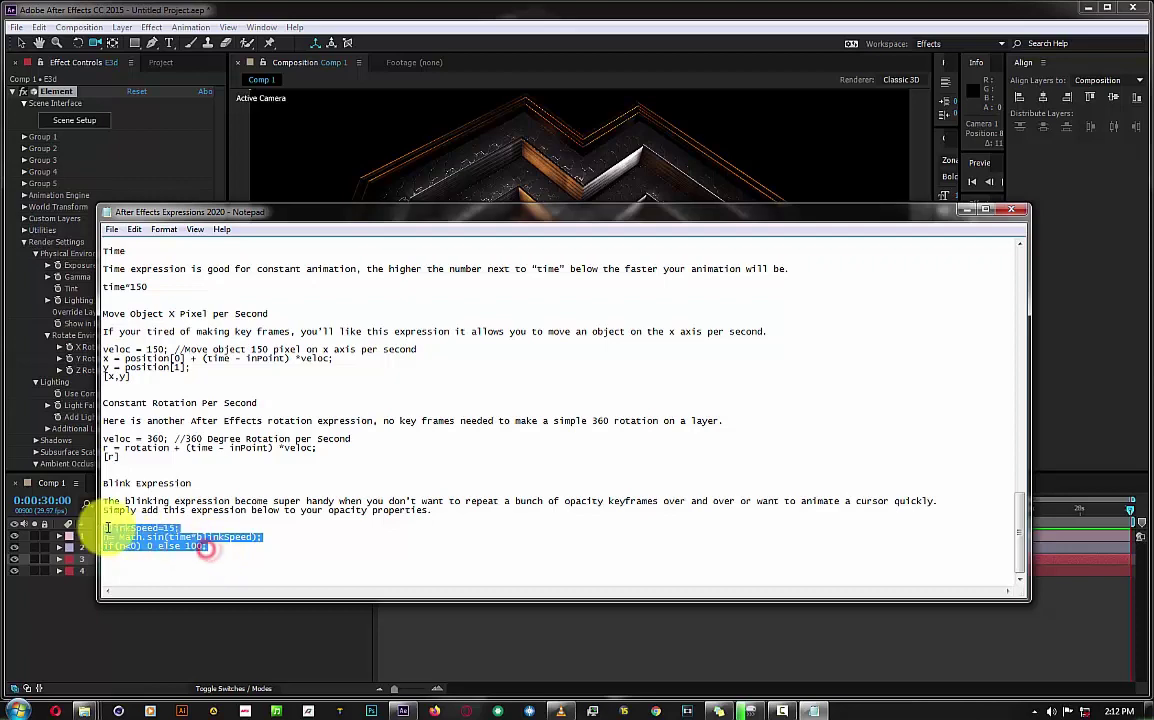
right_click(105, 528)
click(167, 383)
double_click(327, 6)
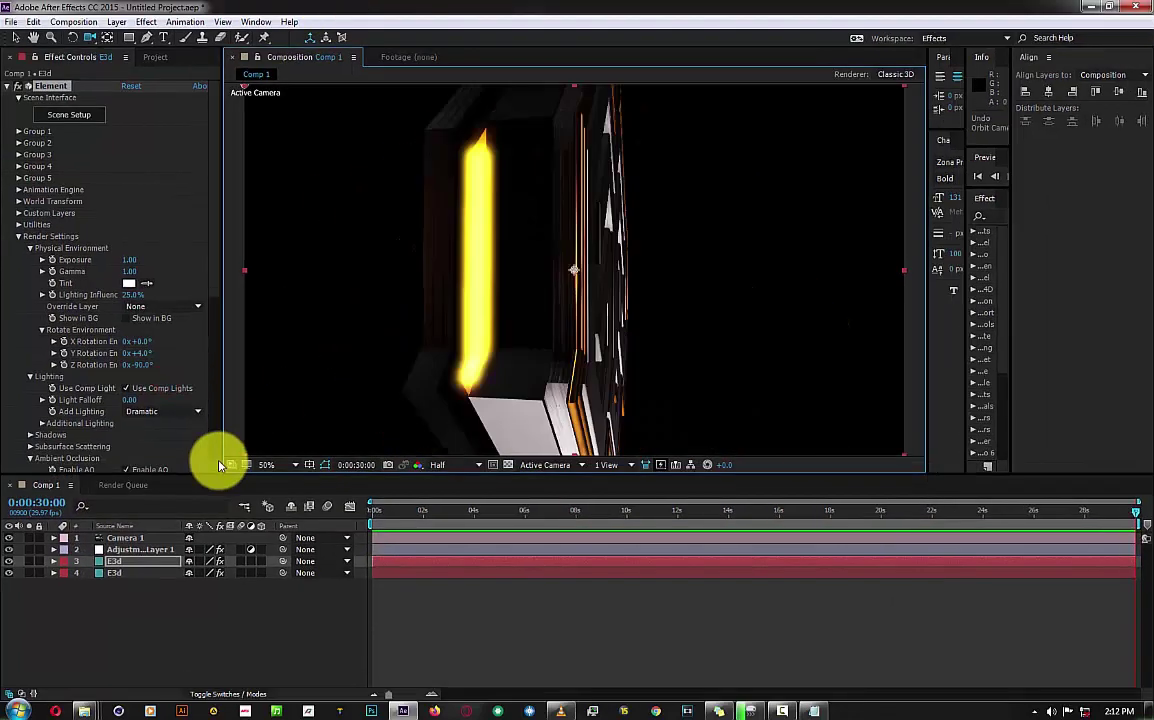
Uncheck Enable Glow in the E3d layer's Element settings and duplicate the layer with Ctrl+D.
drag(489, 319, 390, 315)
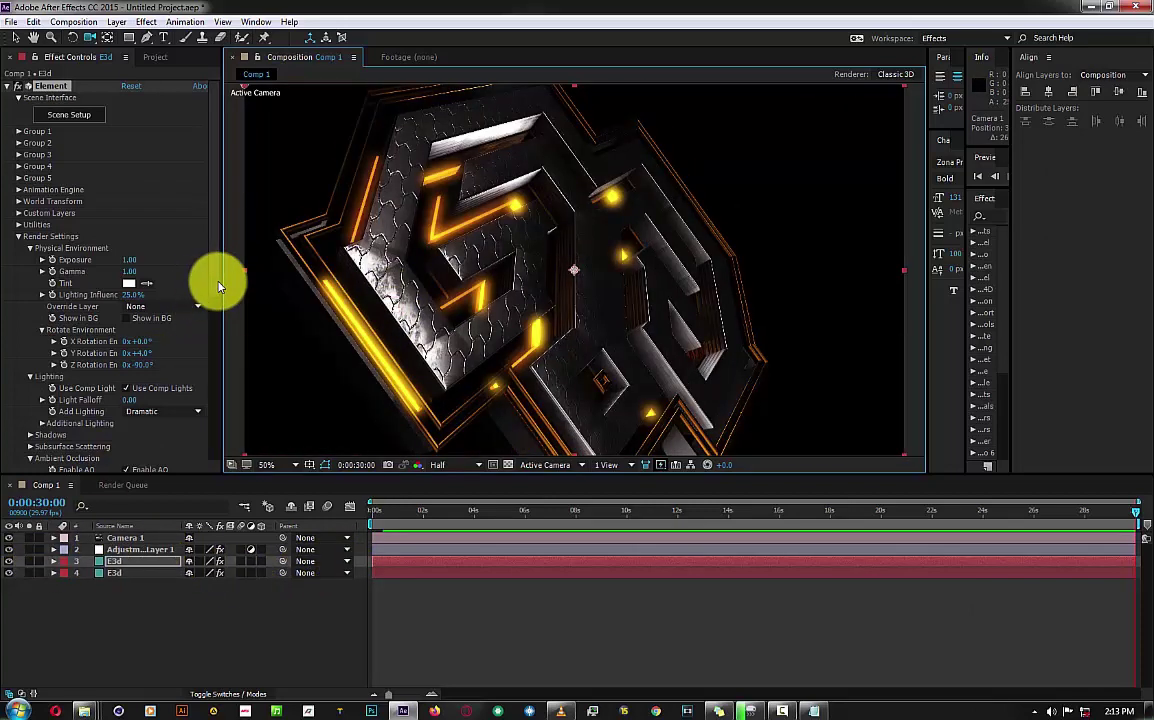
drag(217, 290, 212, 478)
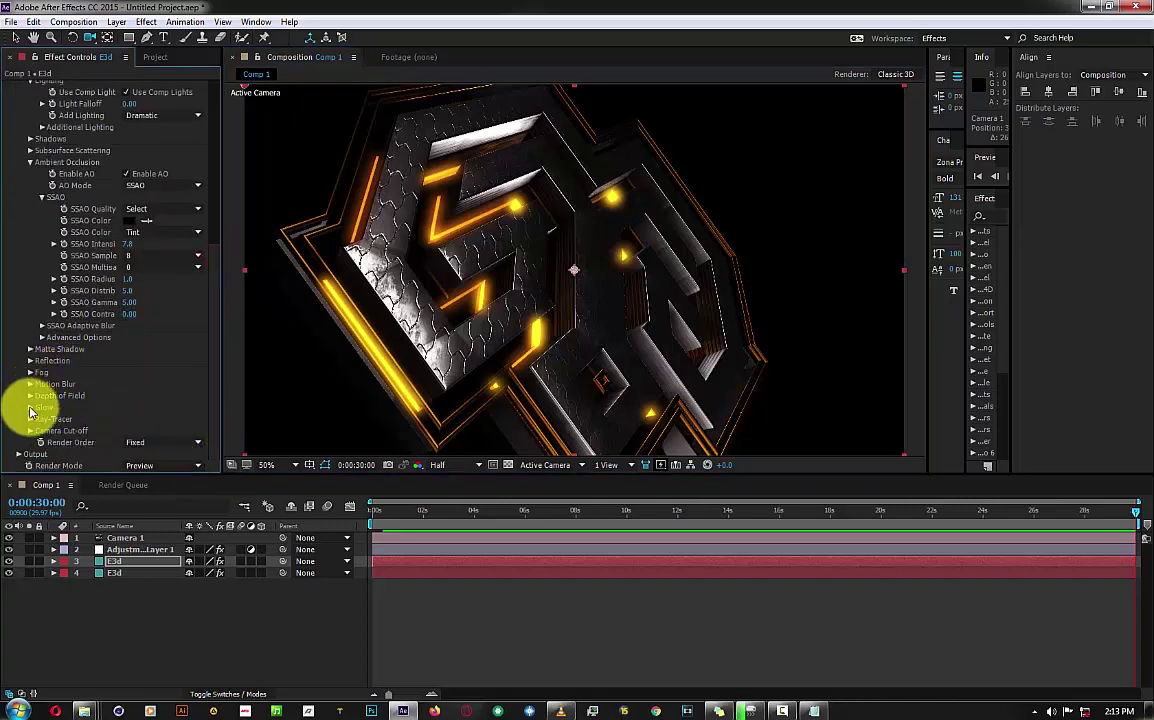
click(30, 407)
scroll(80, 360, down, 3)
click(126, 291)
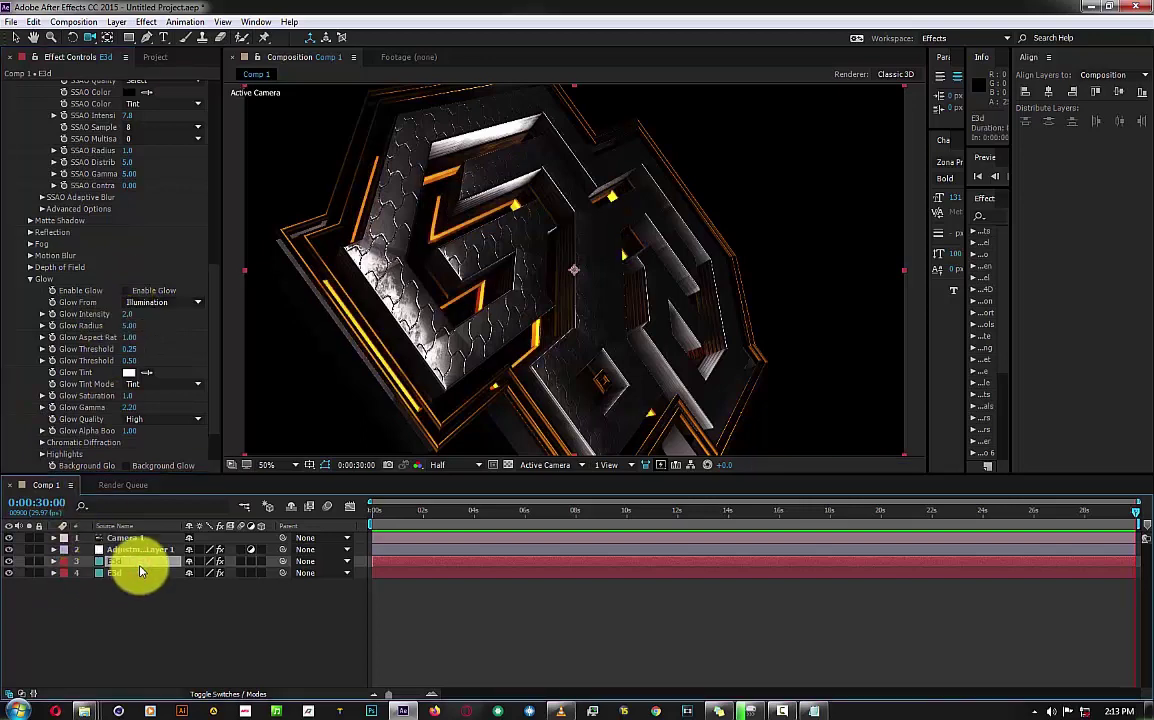
key(ctrl+d)
Review Render Order and Render Mode, leaving them on Fixed and Preview.
drag(211, 237, 220, 458)
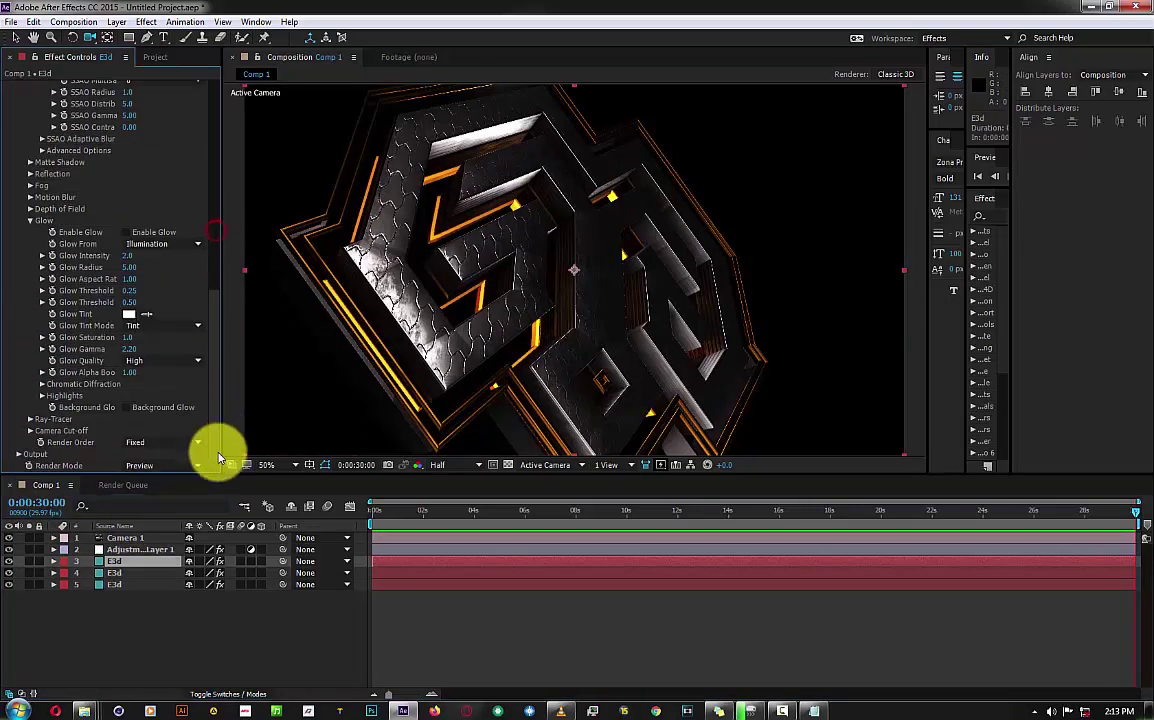
click(200, 444)
click(206, 428)
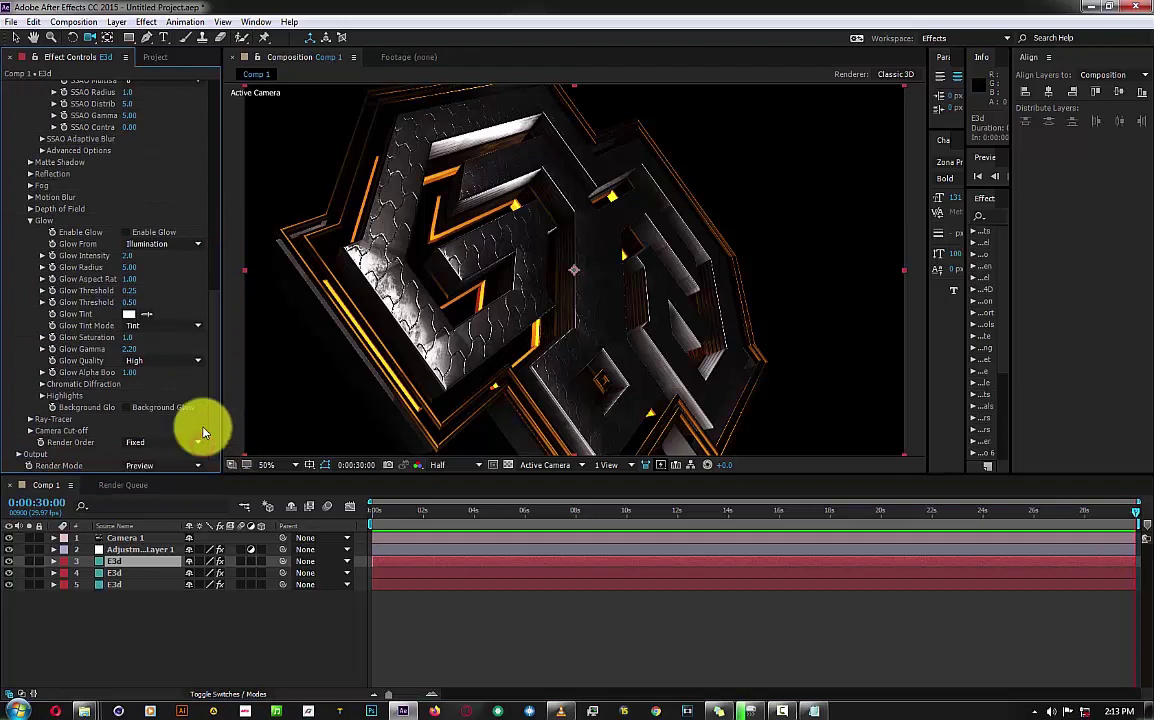
click(198, 465)
click(203, 432)
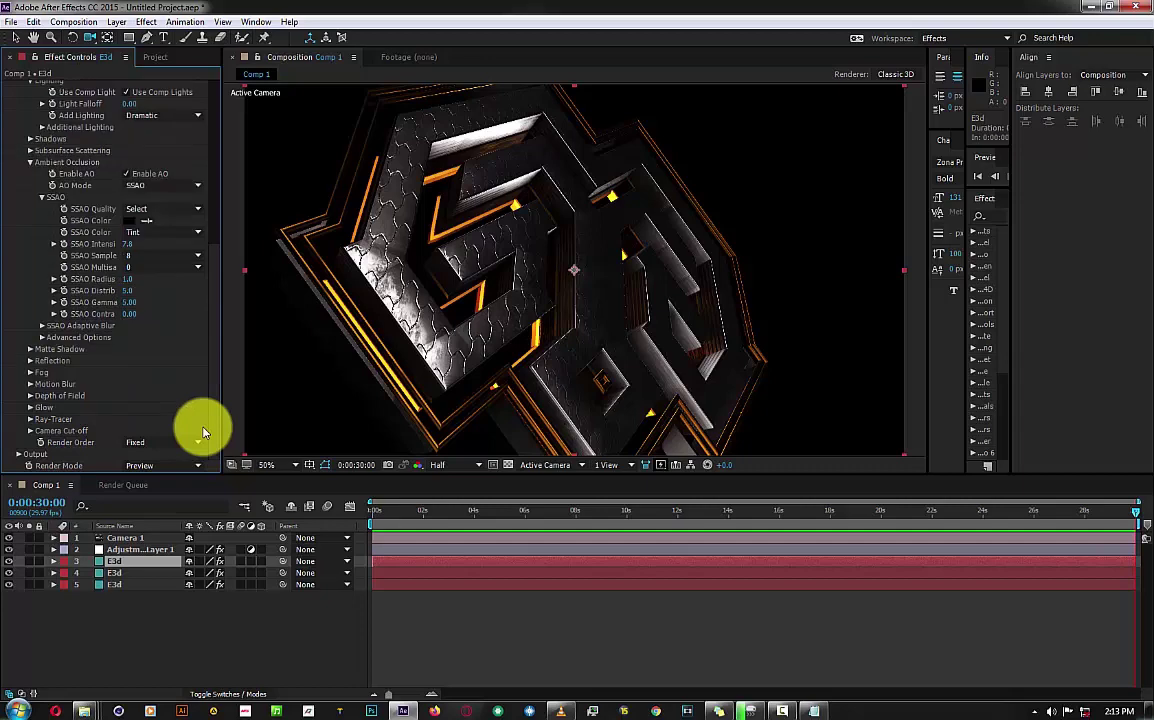
scroll(203, 432, up, 5)
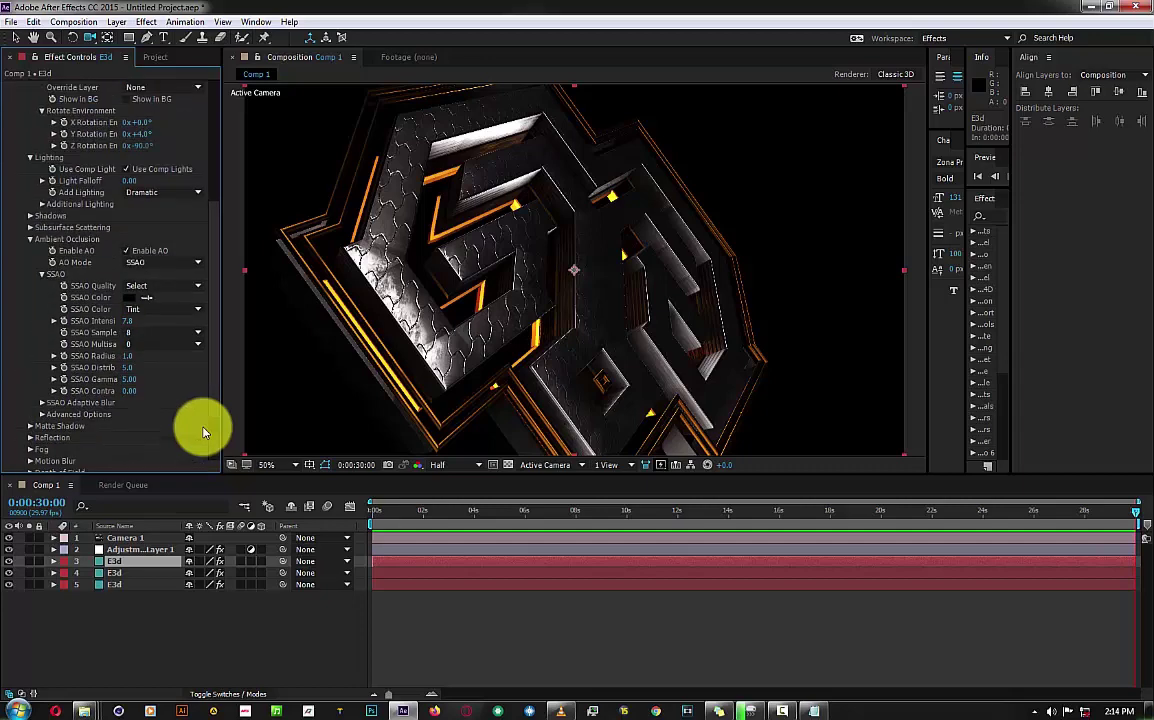
scroll(203, 432, up, 5)
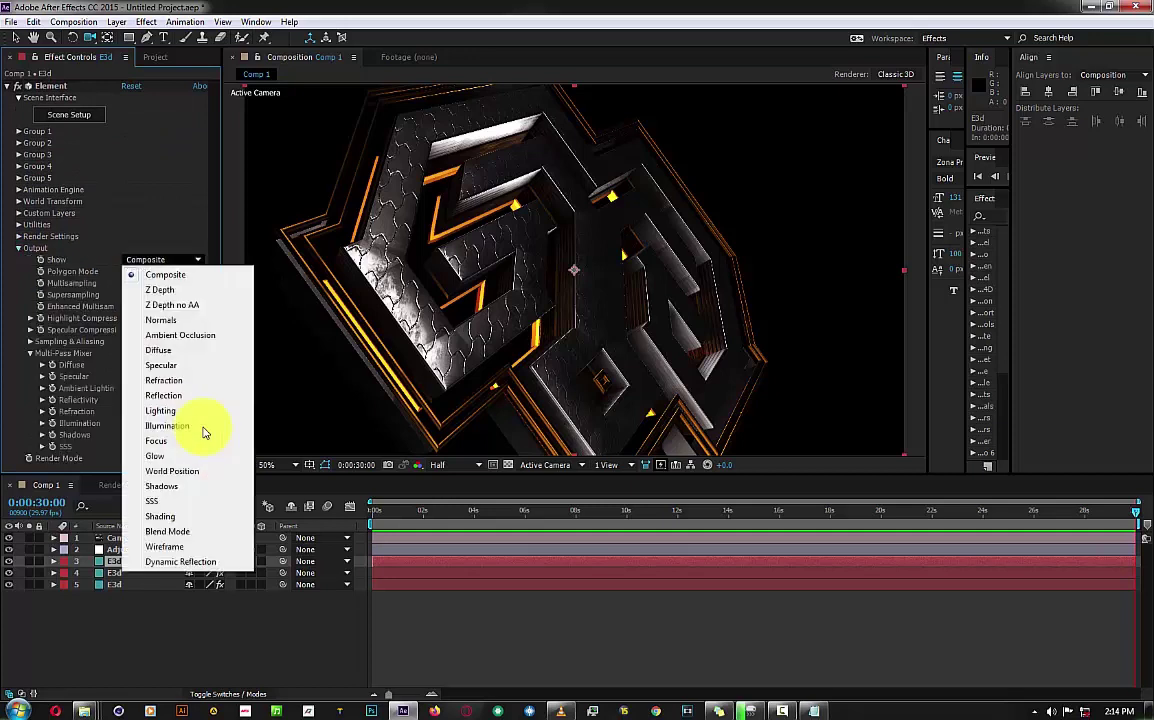
Set the duplicated E3d layer to output only its Illumination pass and blend it with Screen.
key(Escape)
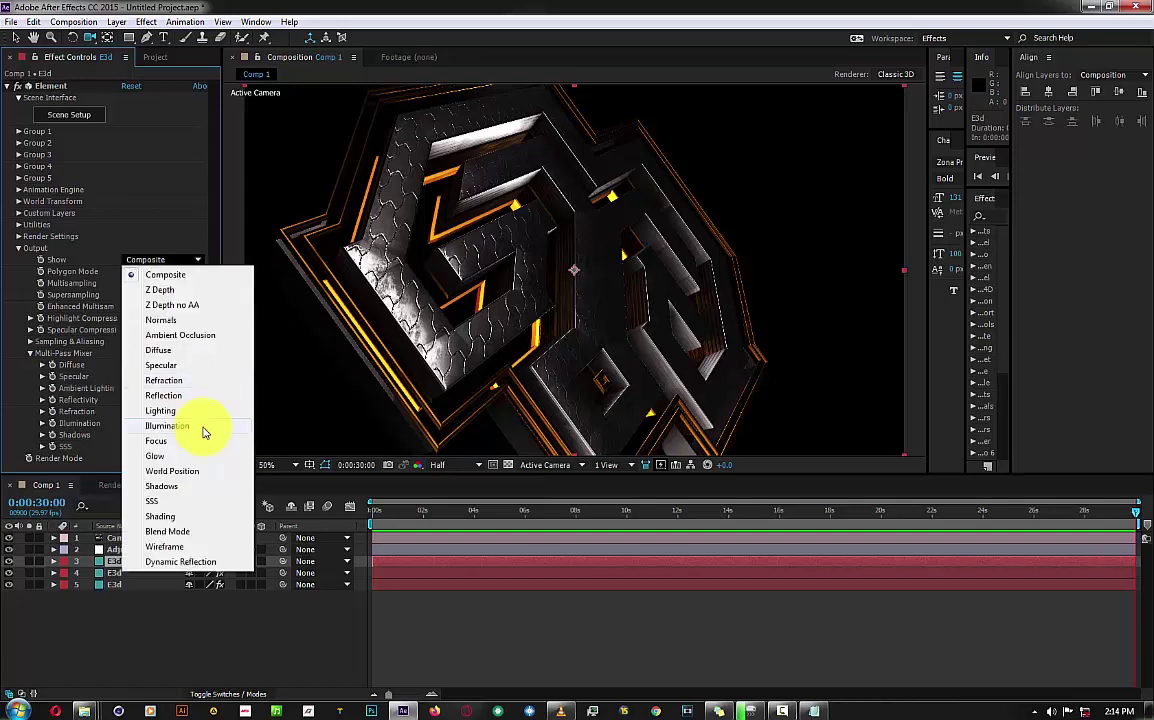
click(203, 432)
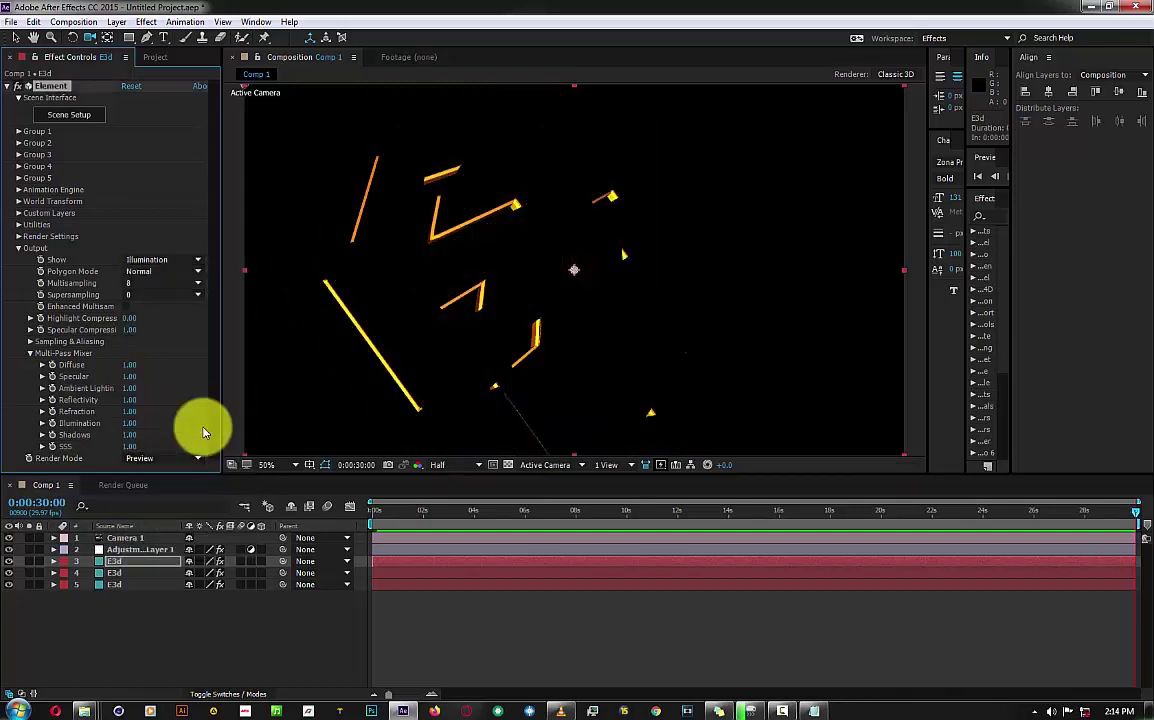
right_click(203, 432)
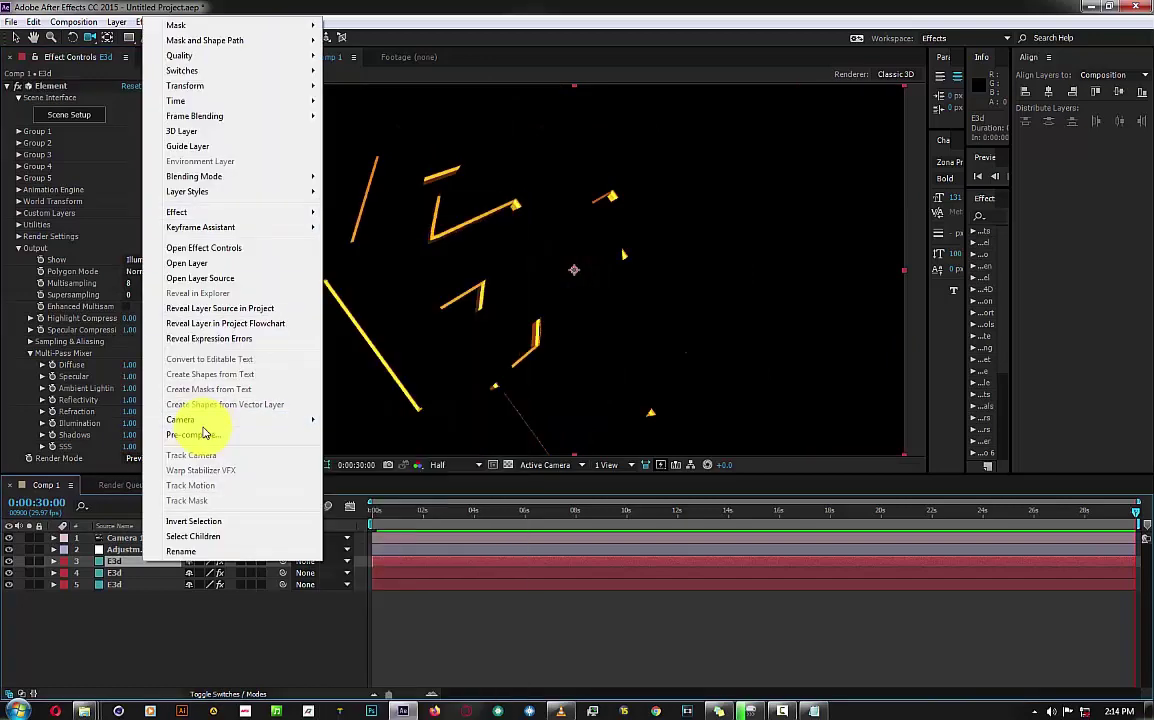
mouse_move(194, 176)
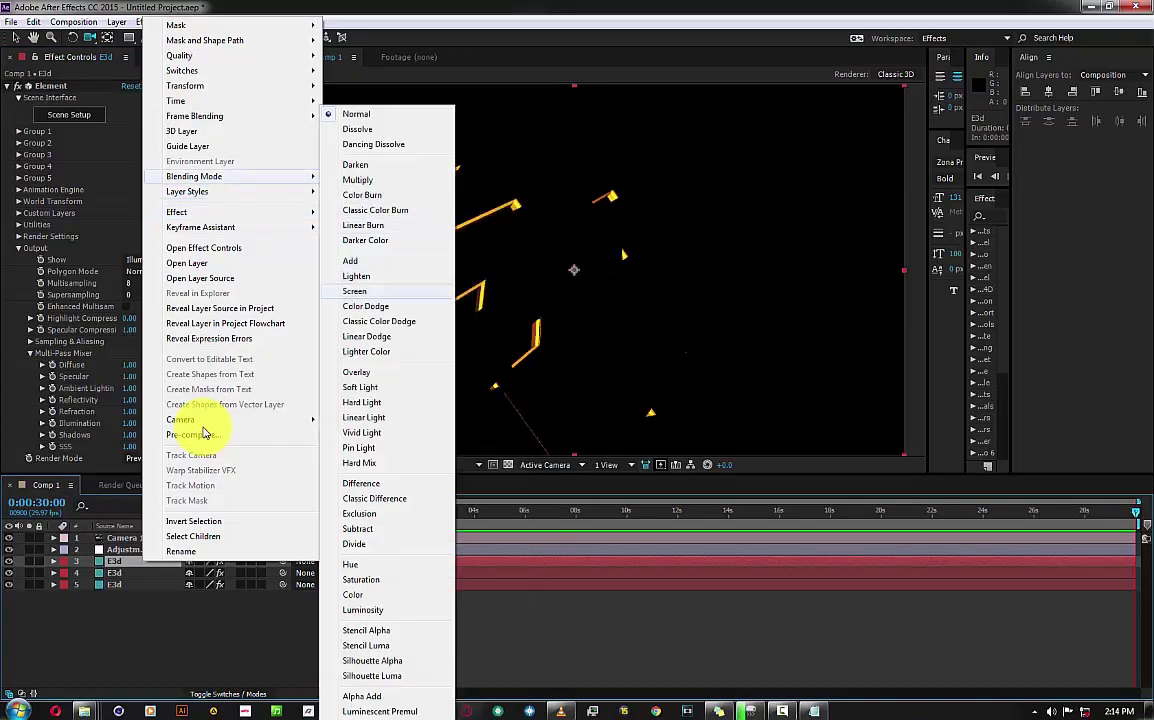
click(354, 291)
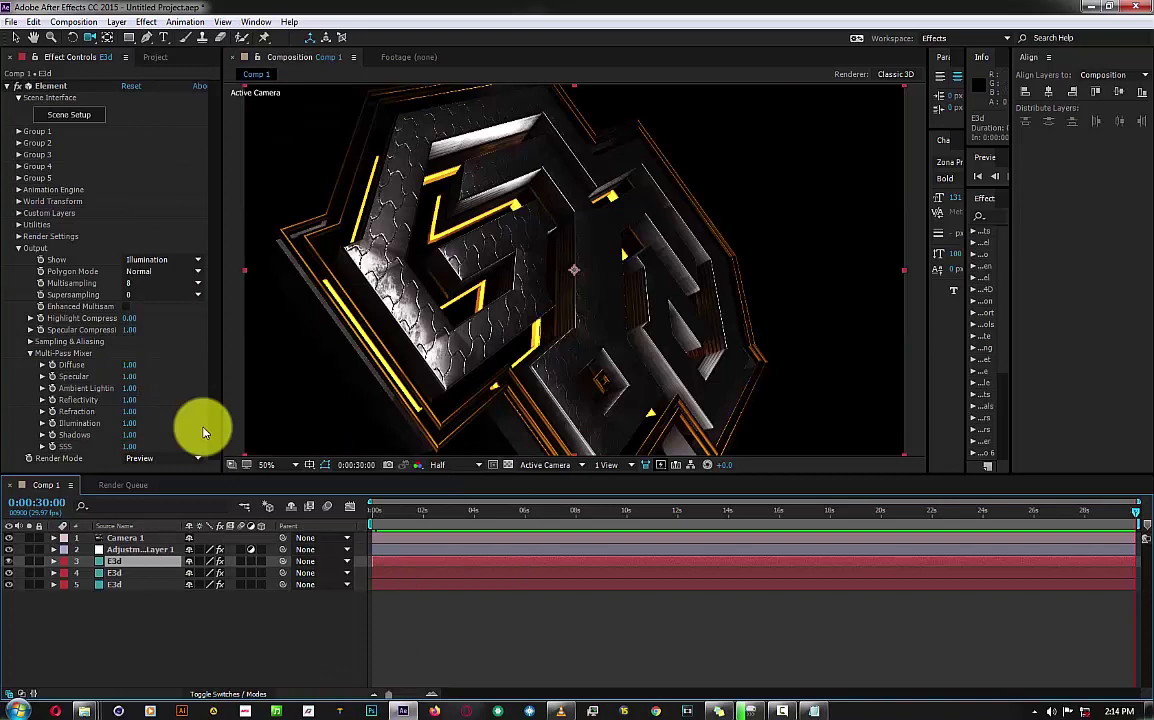
scroll(203, 432, down, 5)
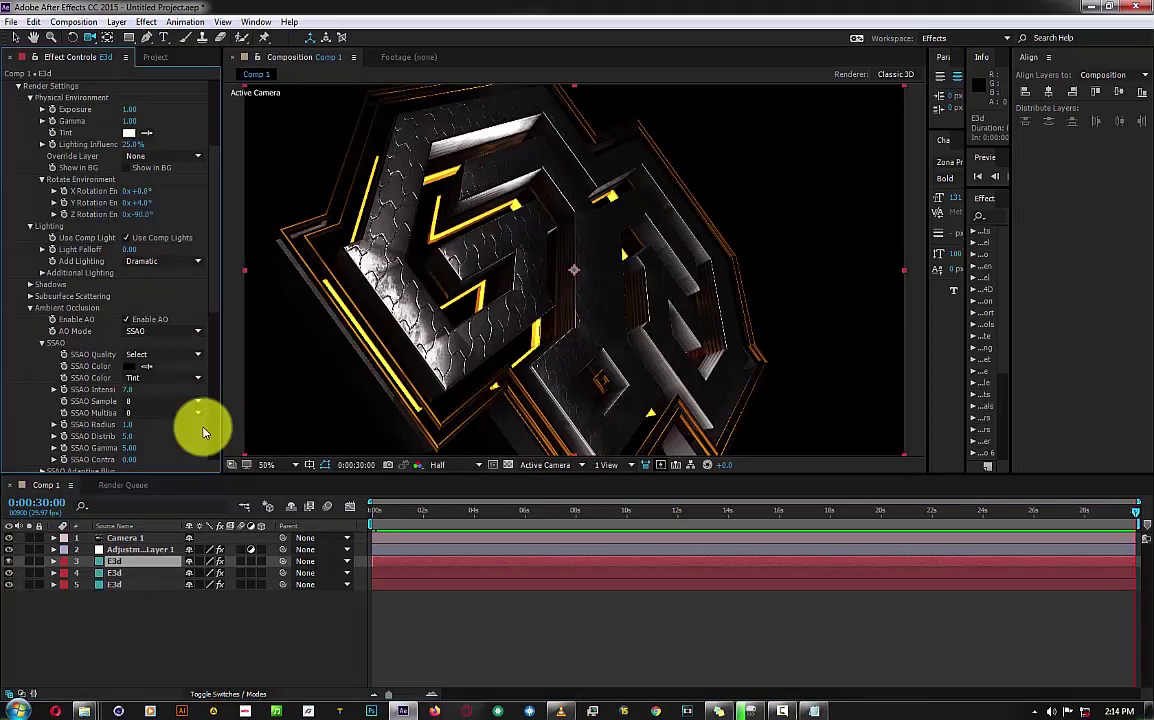
scroll(203, 432, up, 5)
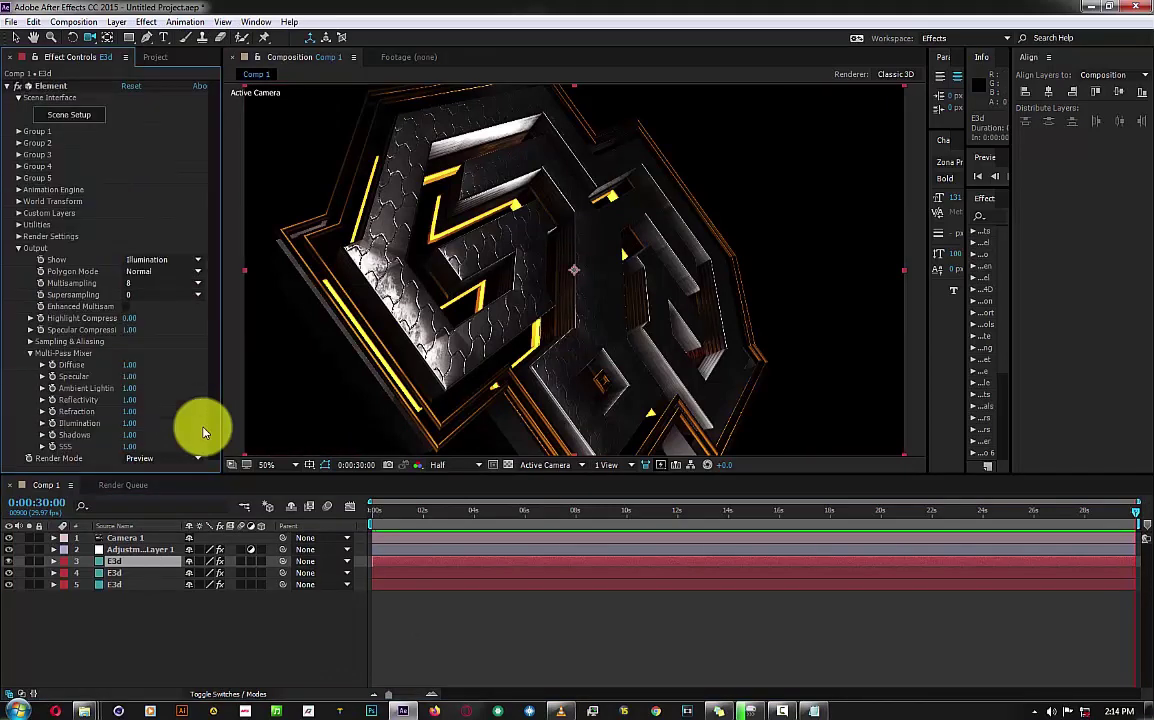
Apply Glow through the 'glo' effect search and set Glow Intensity to 1.0.
key(ctrl+space)
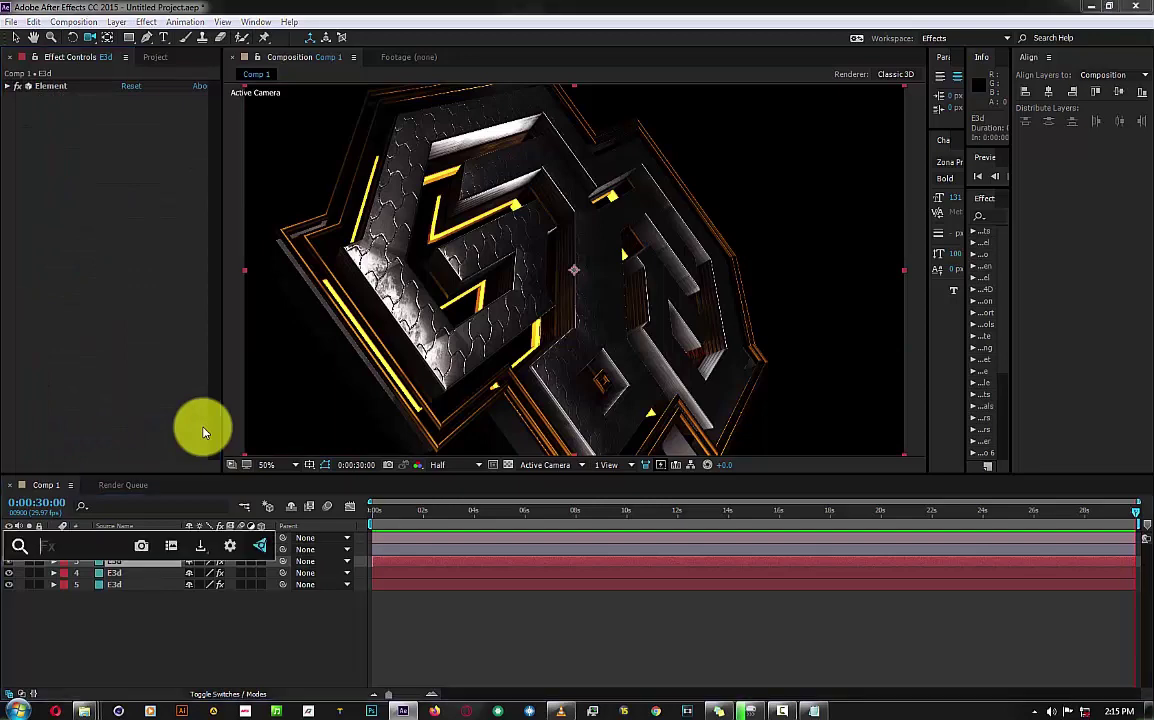
text(glo)
key(Return)
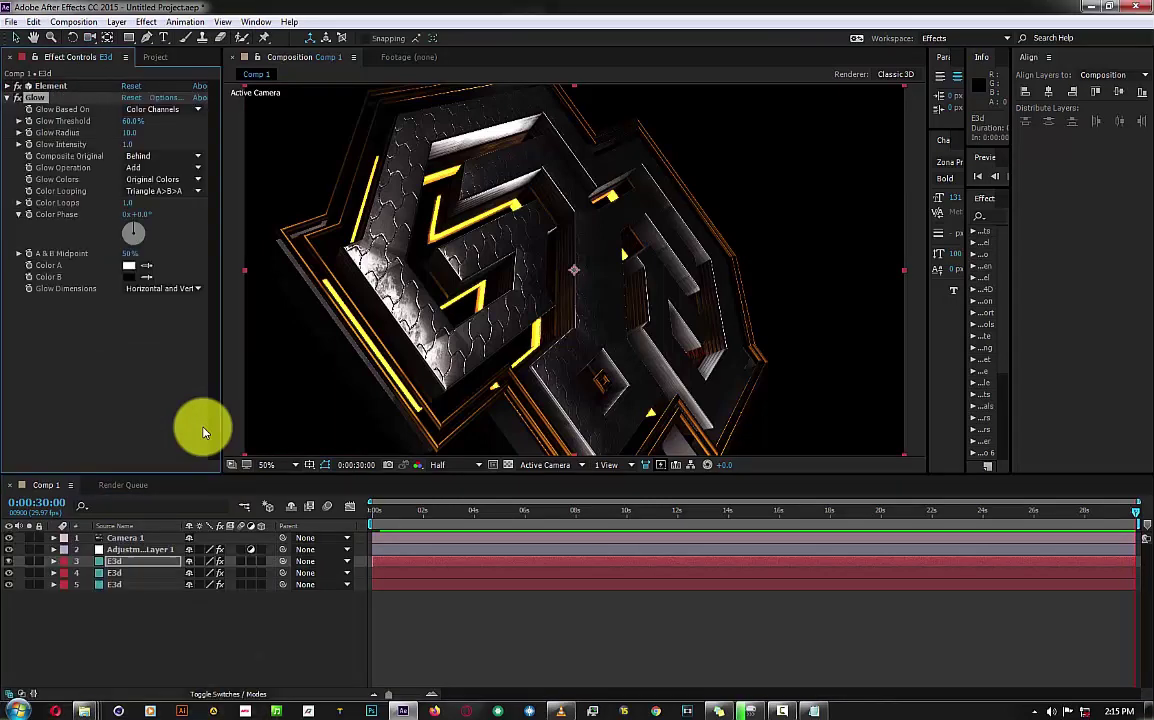
drag(127, 144, 170, 144)
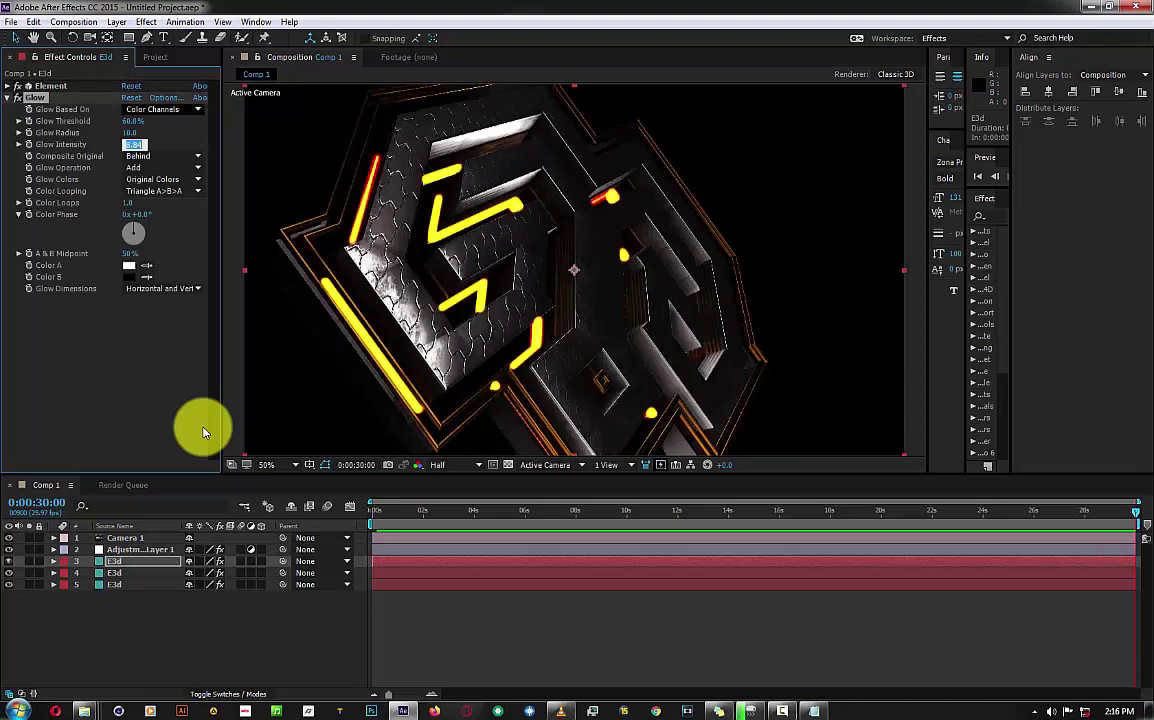
text(1)
key(Return)
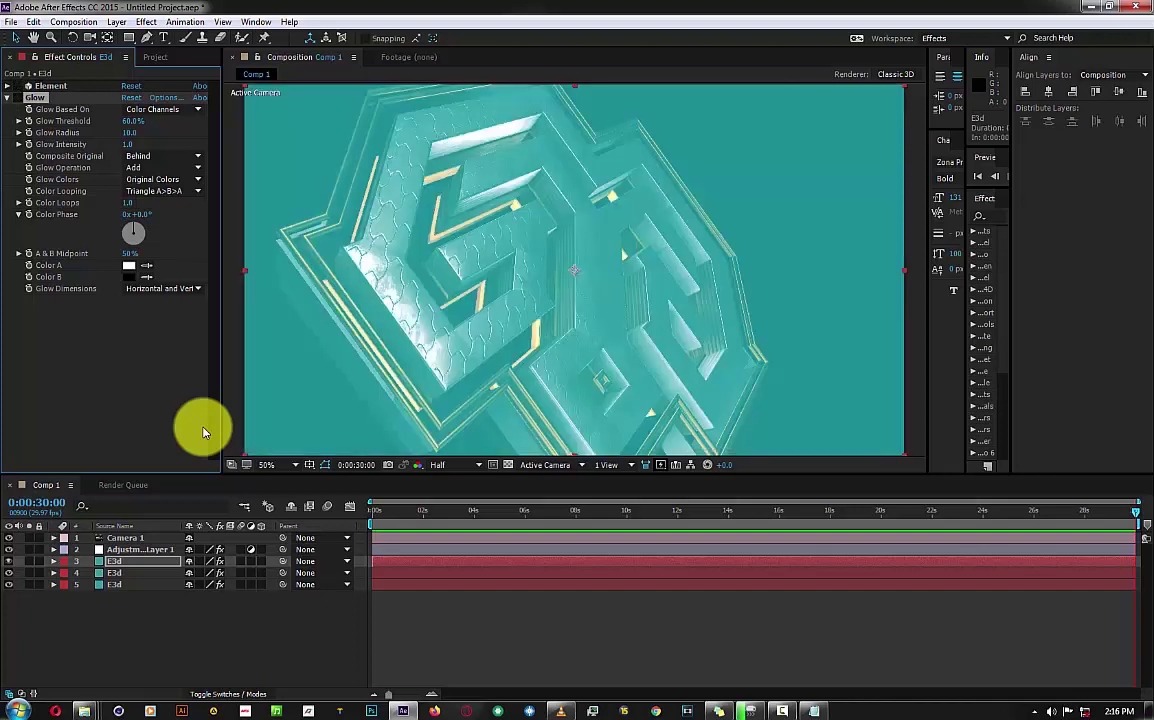
key(ctrl+Down)
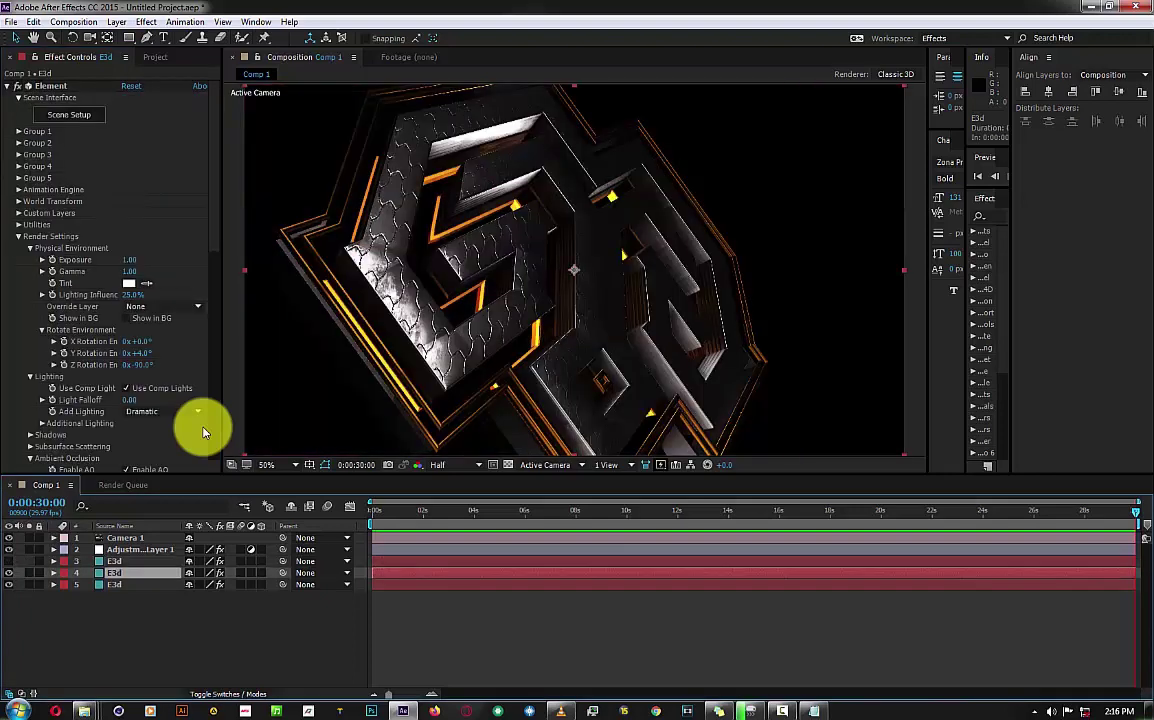
Turn on the Element glow for the layer and bring up the third layer's Glow settings.
scroll(203, 431, down, 5)
scroll(203, 431, down, 5)
scroll(203, 431, down, 5)
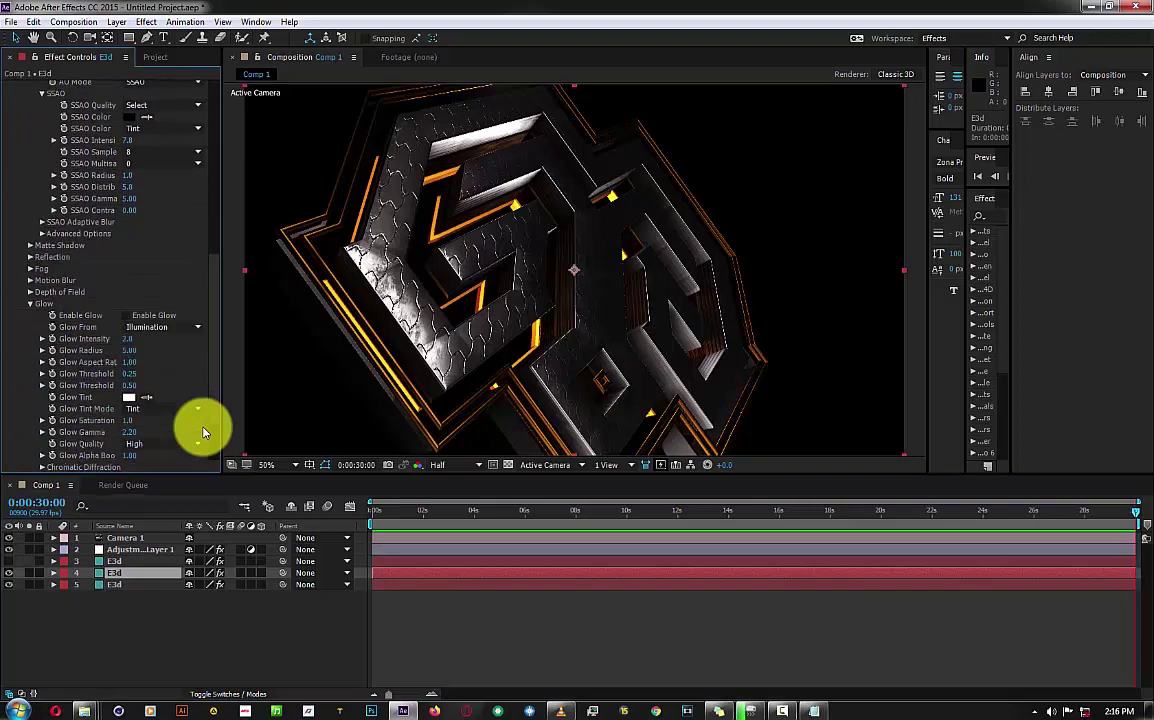
click(126, 315)
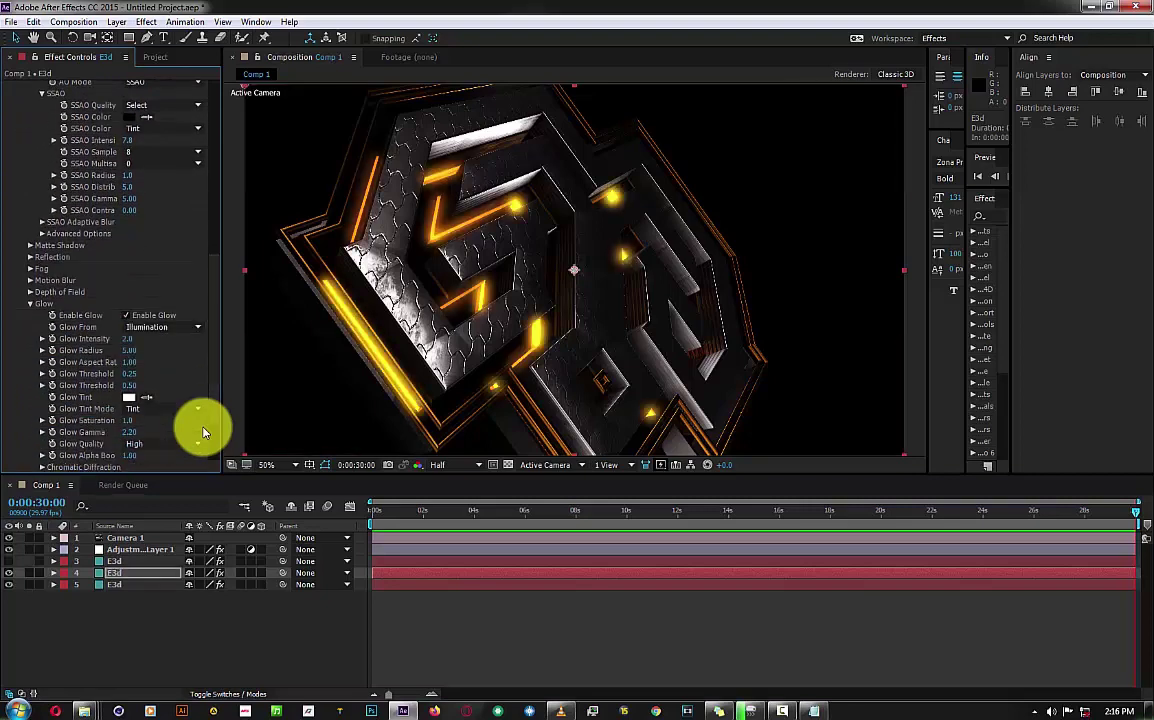
key(ctrl+Up)
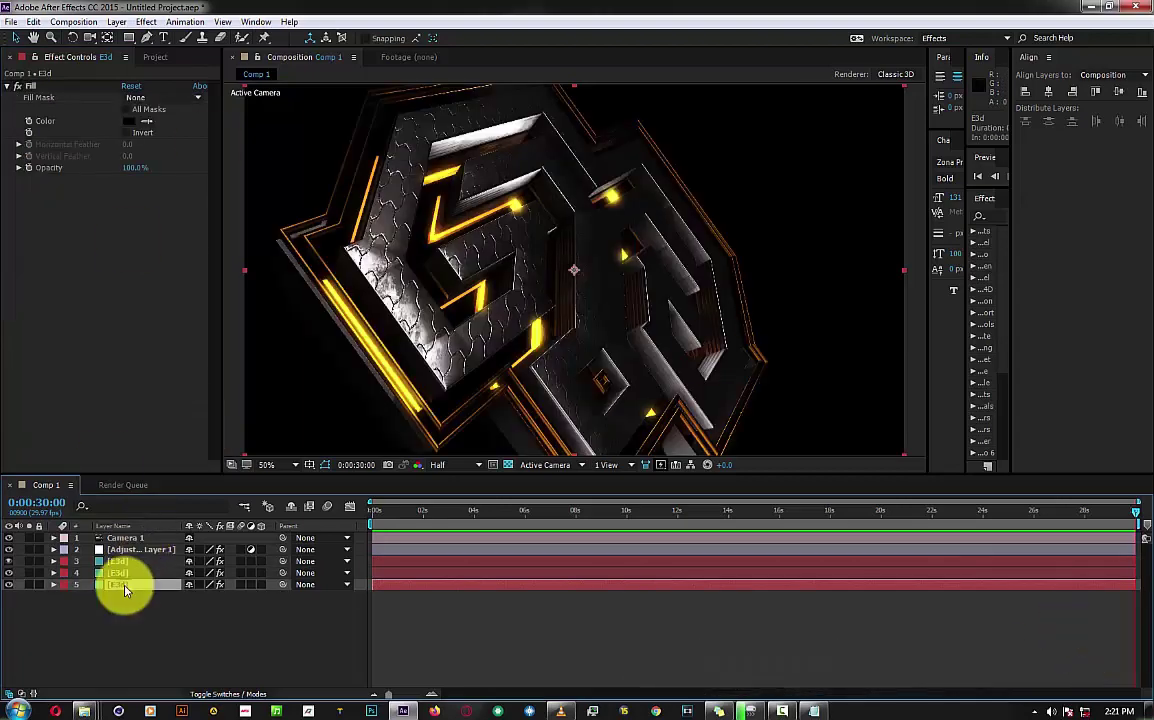
Rename the bottom layer to bg.
right_click(124, 584)
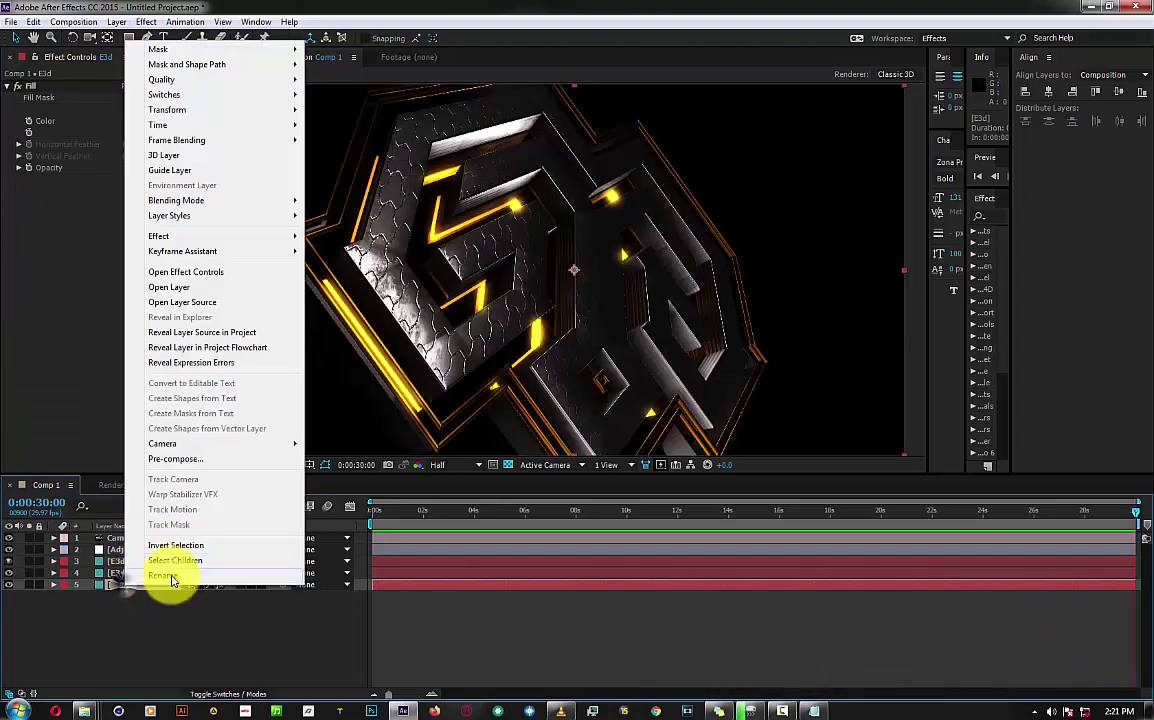
click(170, 581)
text(bg)
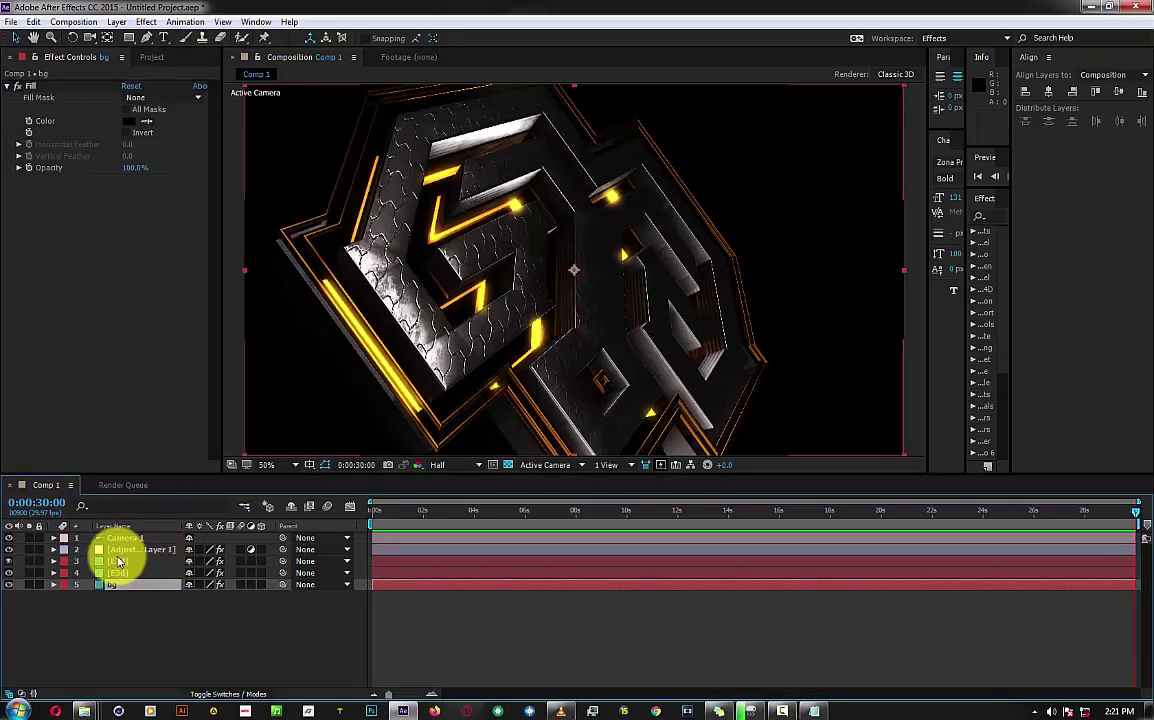
click(116, 560)
Duplicate the E3d layer in row 4, blend it with Add at about 32% opacity.
click(122, 575)
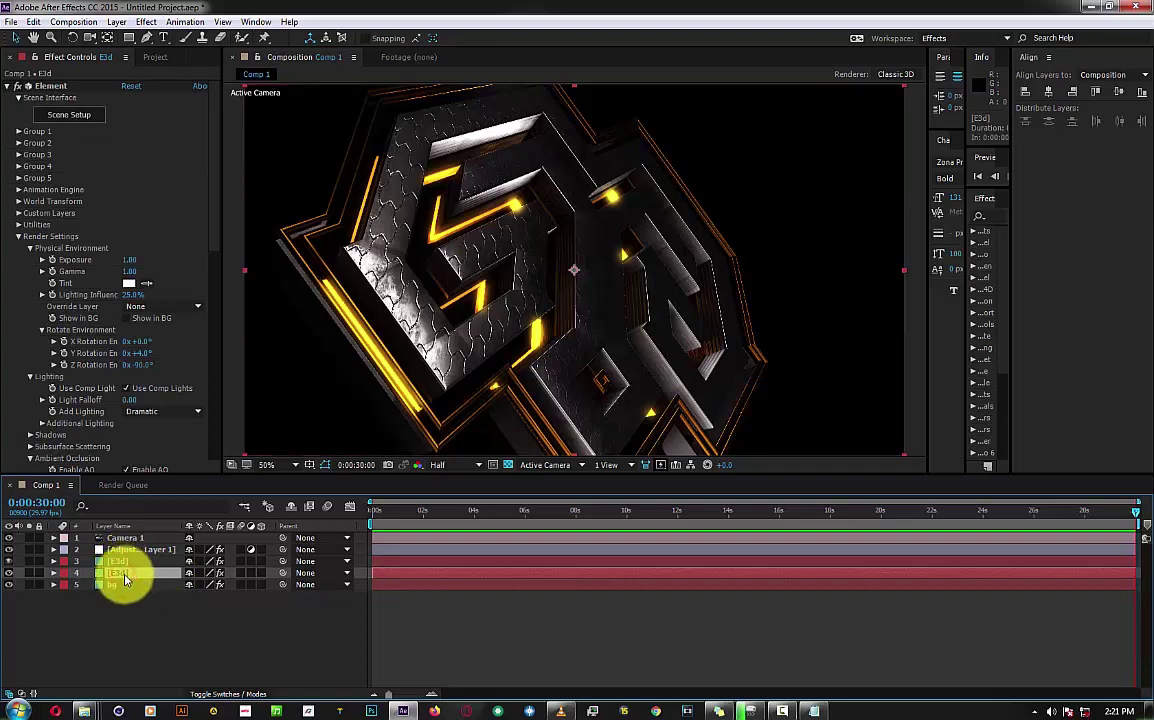
key(ctrl+d)
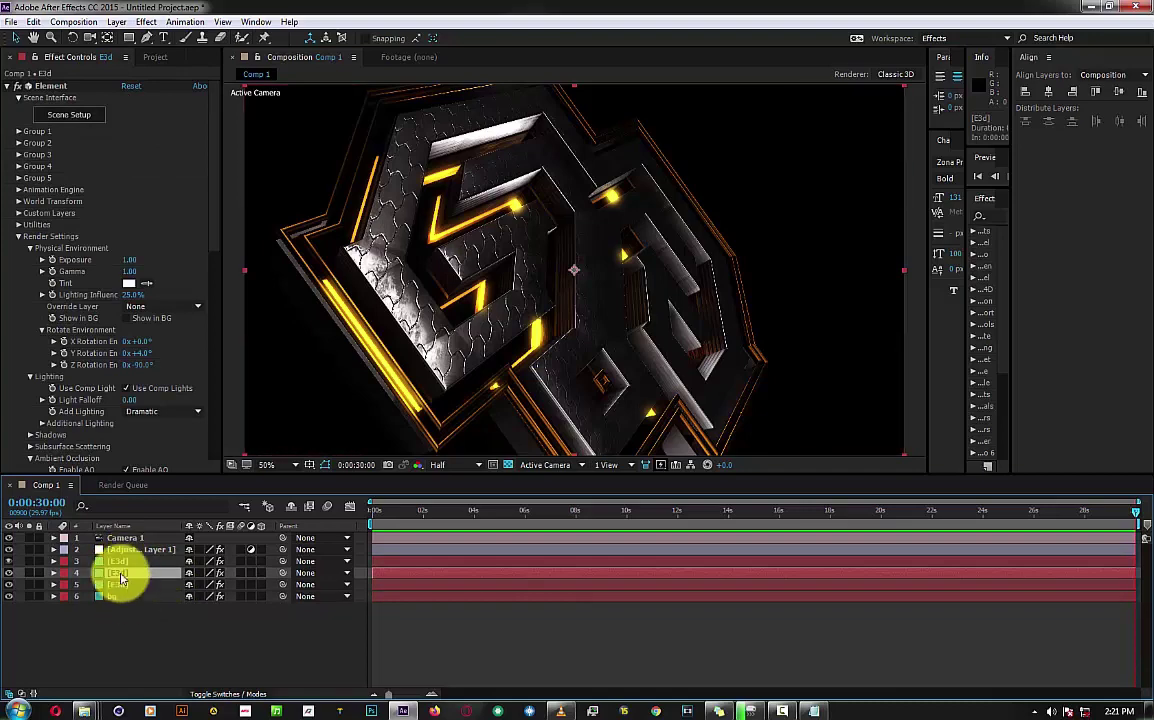
right_click(121, 577)
mouse_move(186, 196)
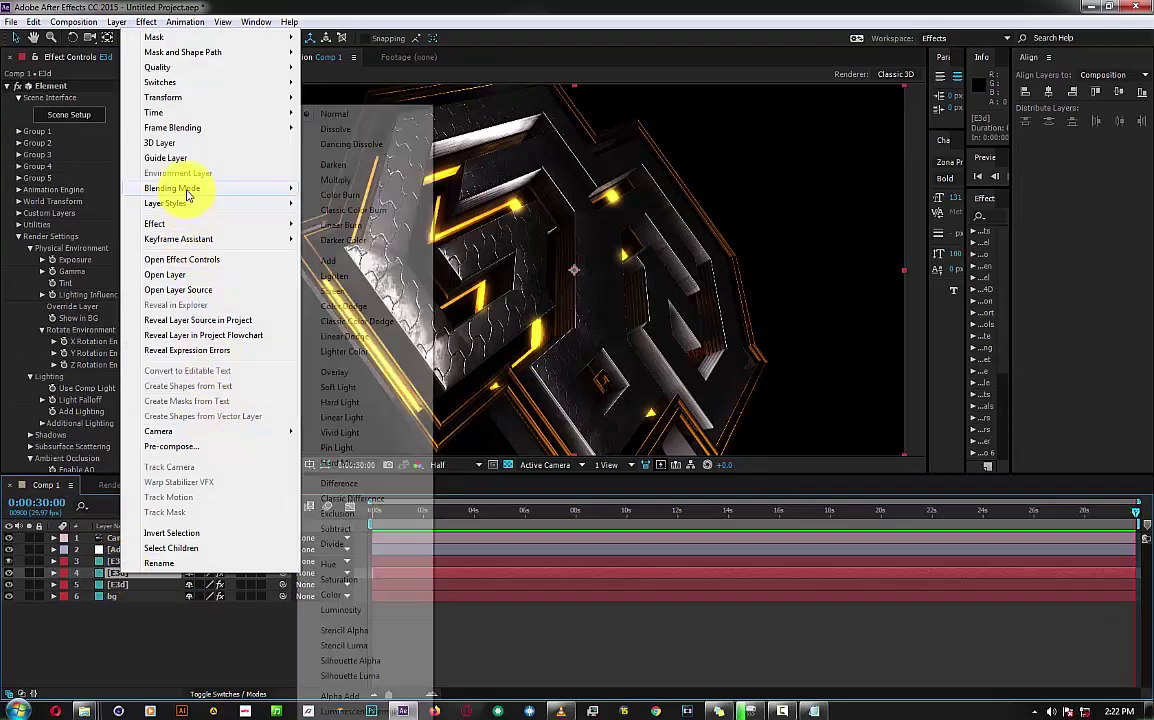
click(340, 264)
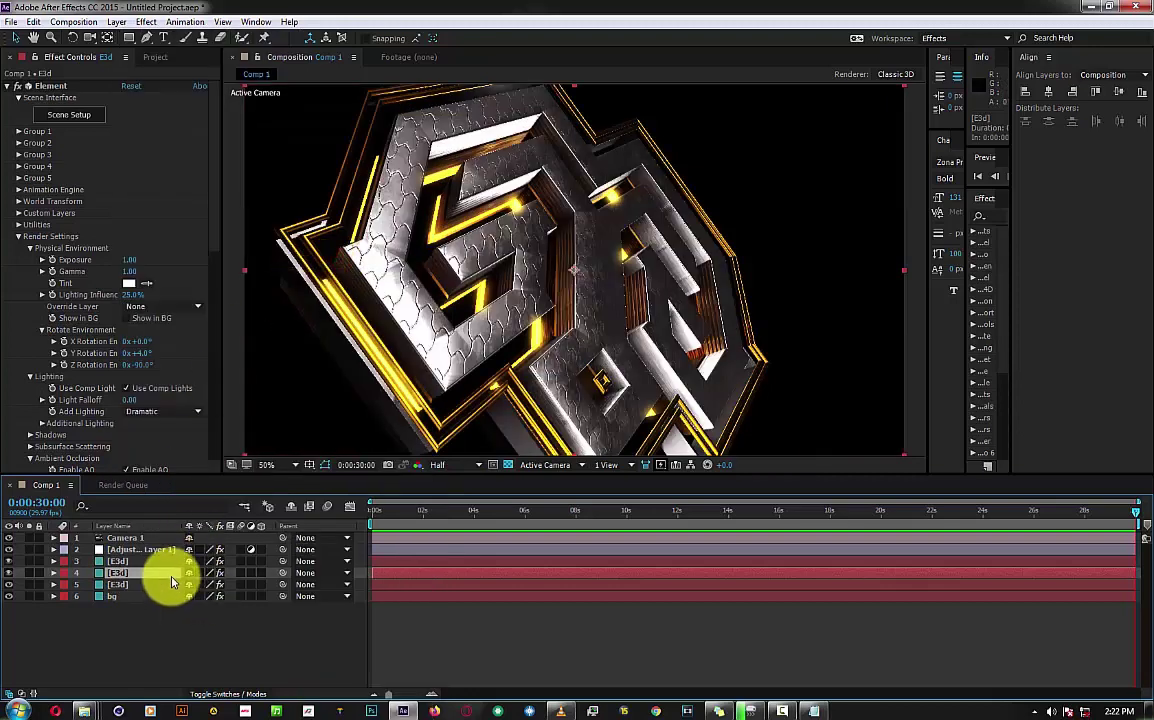
key(t)
drag(165, 585, 150, 587)
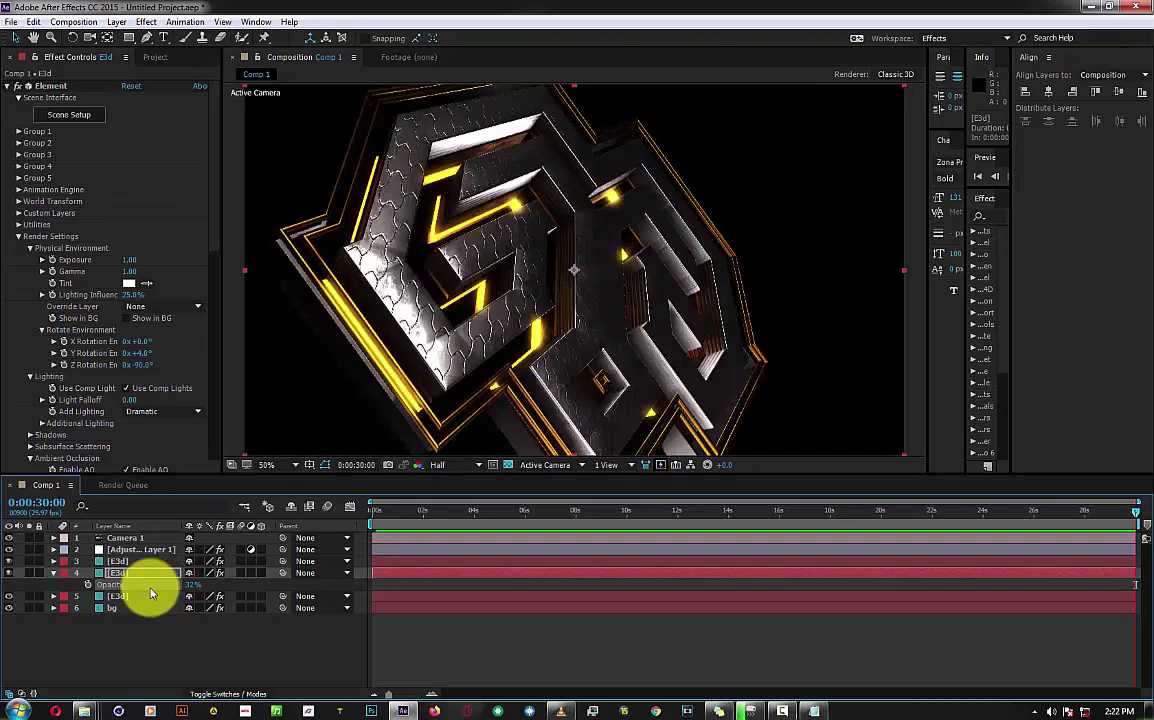
Rename the third layer to glow and show its Opacity property.
click(54, 573)
right_click(132, 561)
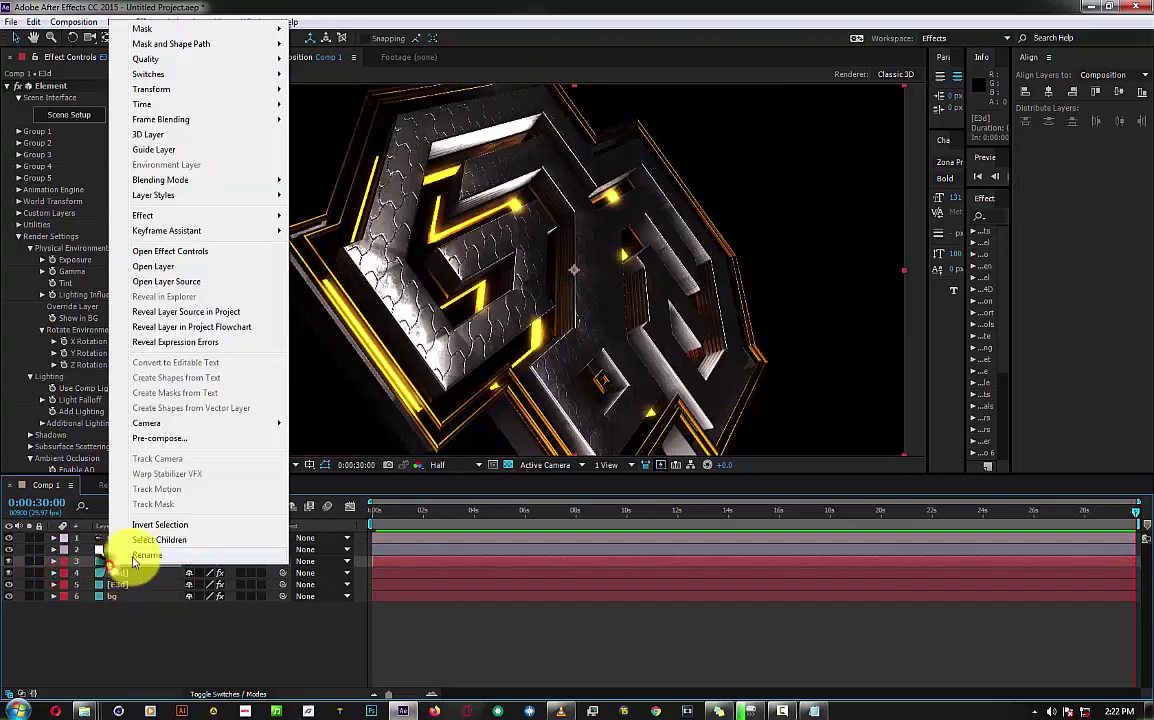
key(Escape)
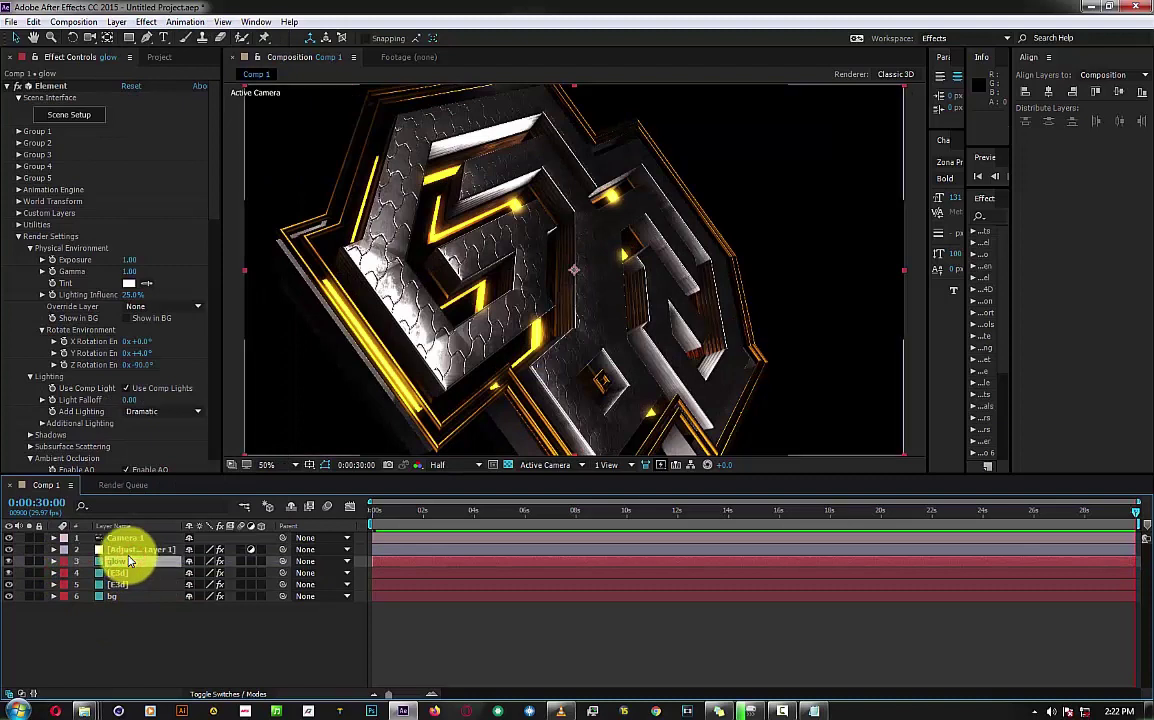
key(Return)
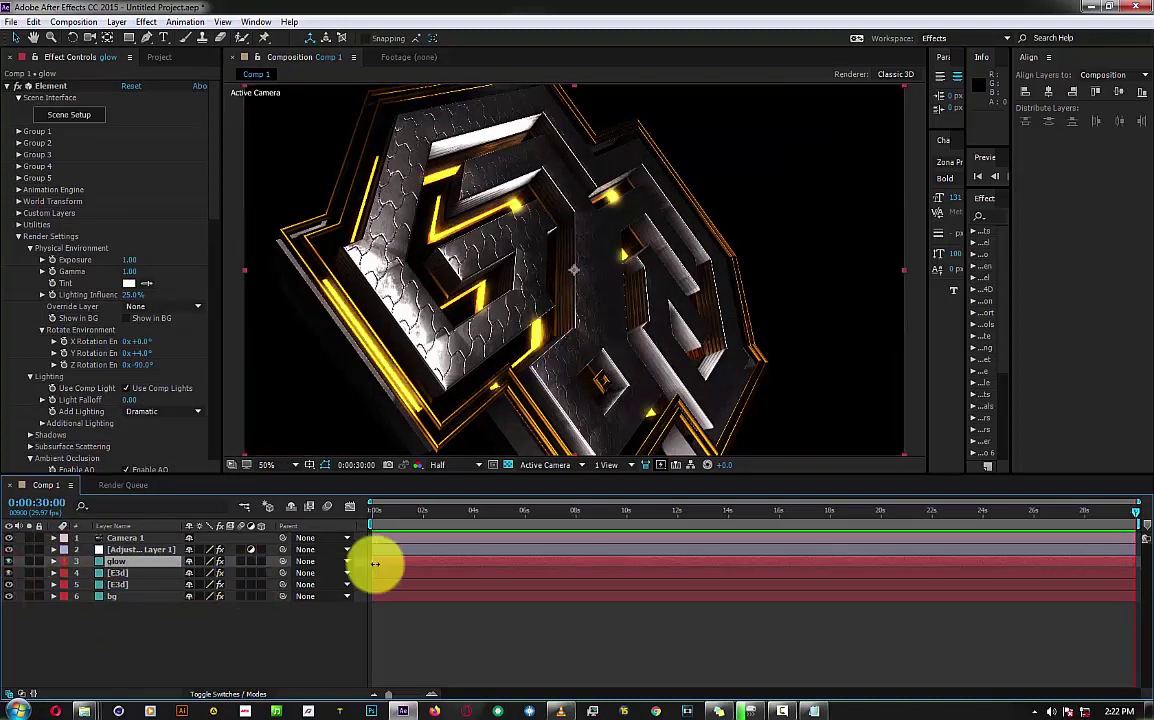
key(t)
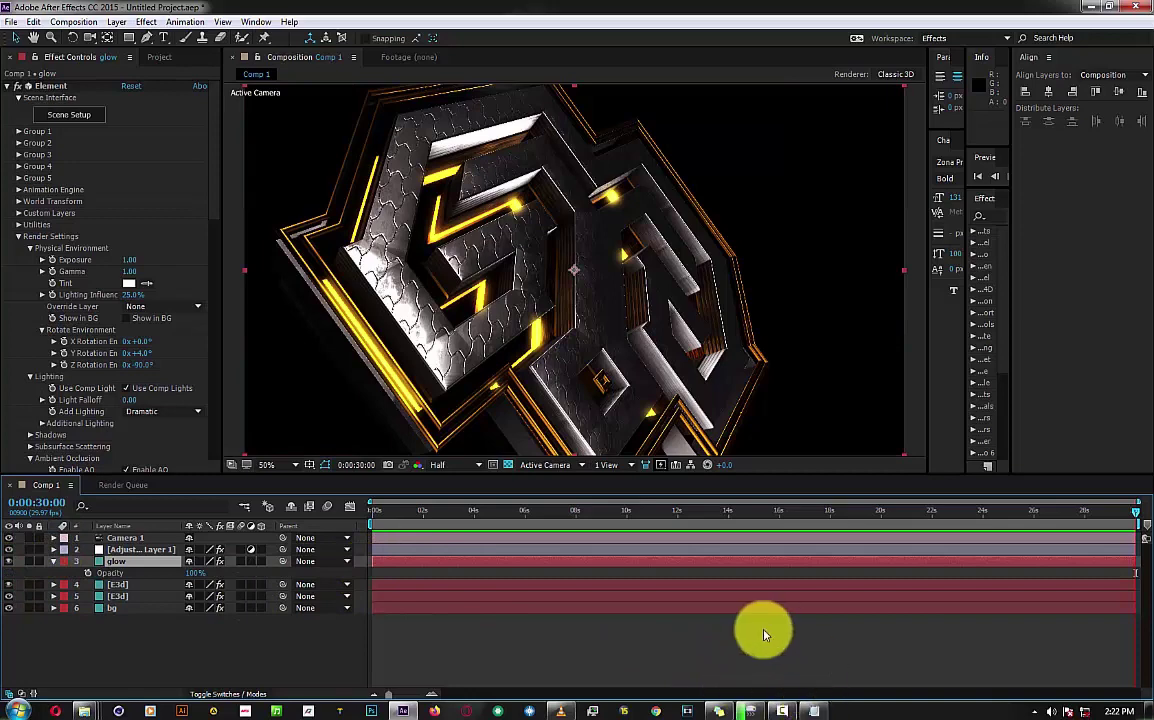
Paste the Blink expression from the notes onto glow's Opacity and preview the flicker from the start.
click(812, 711)
right_click(200, 538)
click(249, 393)
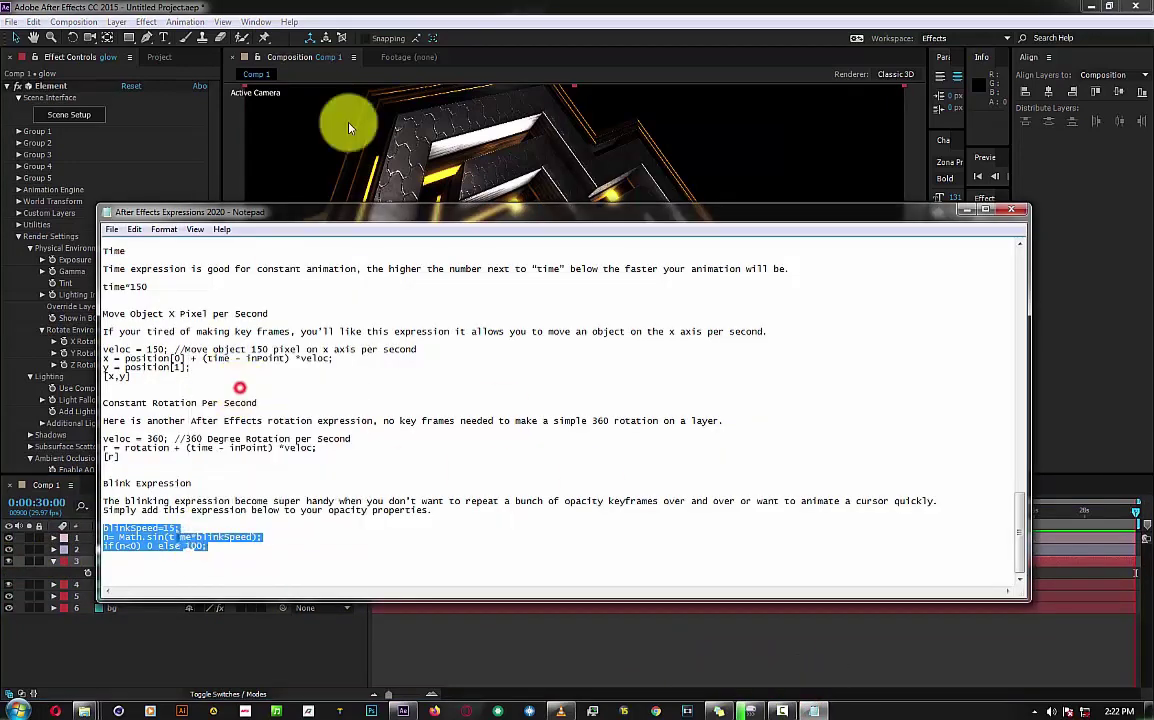
click(340, 120)
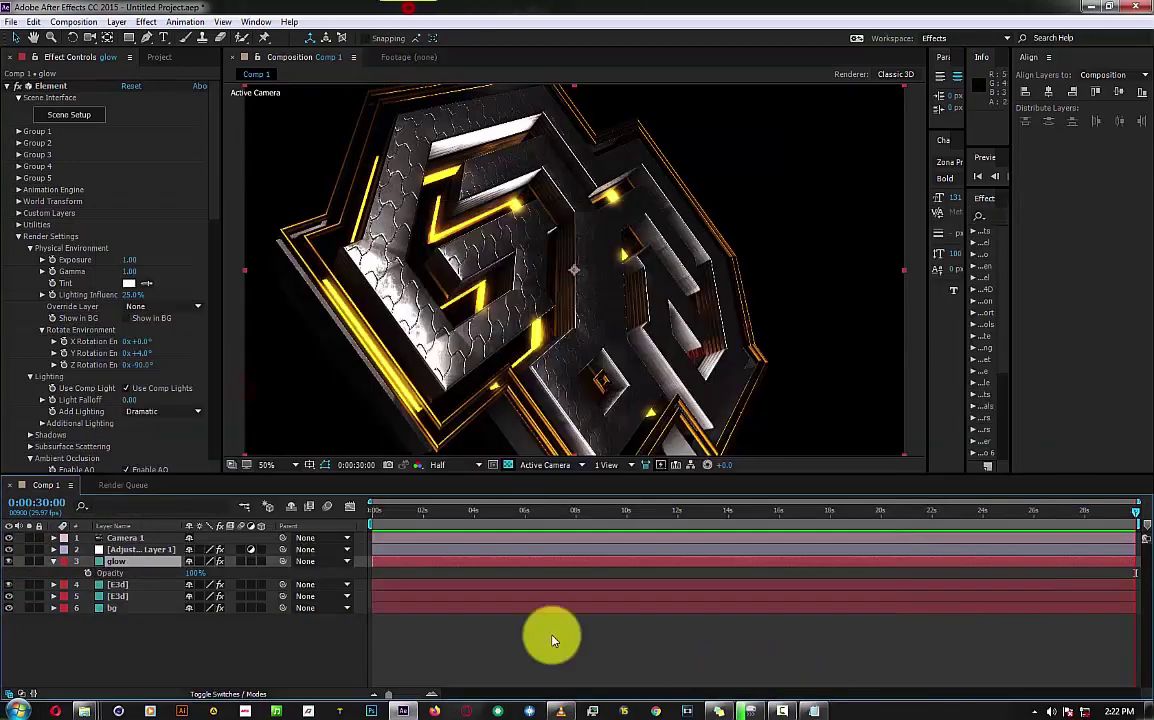
alt+click(89, 575)
key(ctrl+v)
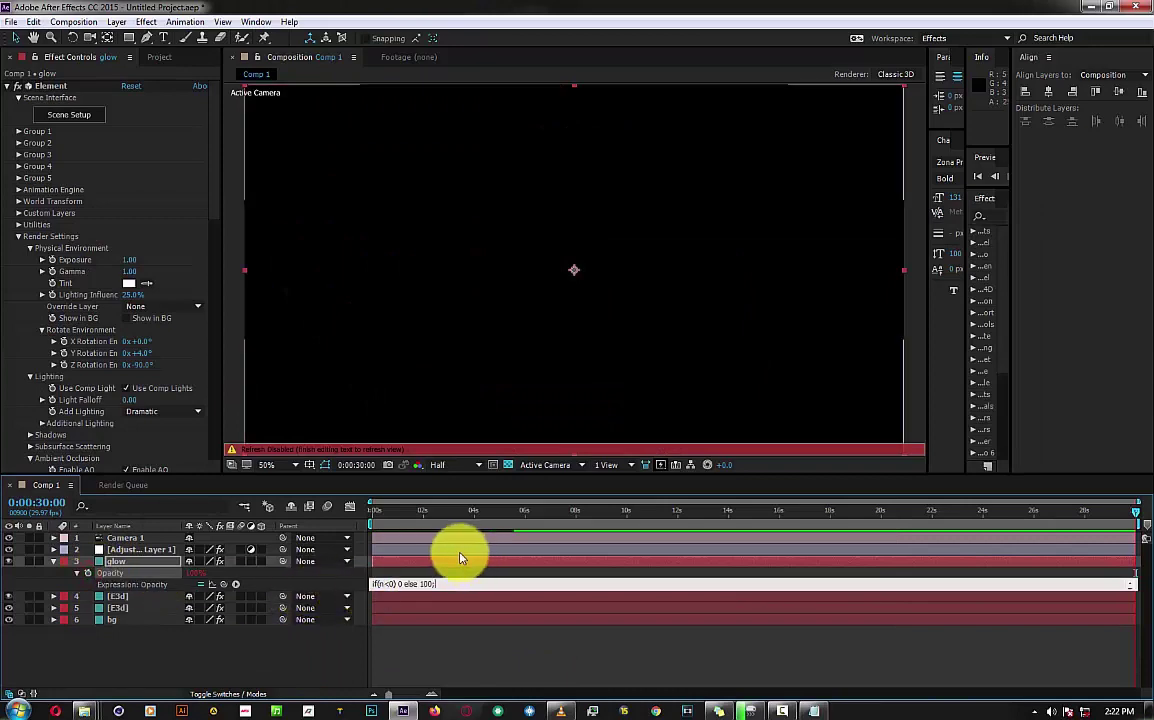
click(455, 650)
drag(381, 505, 353, 510)
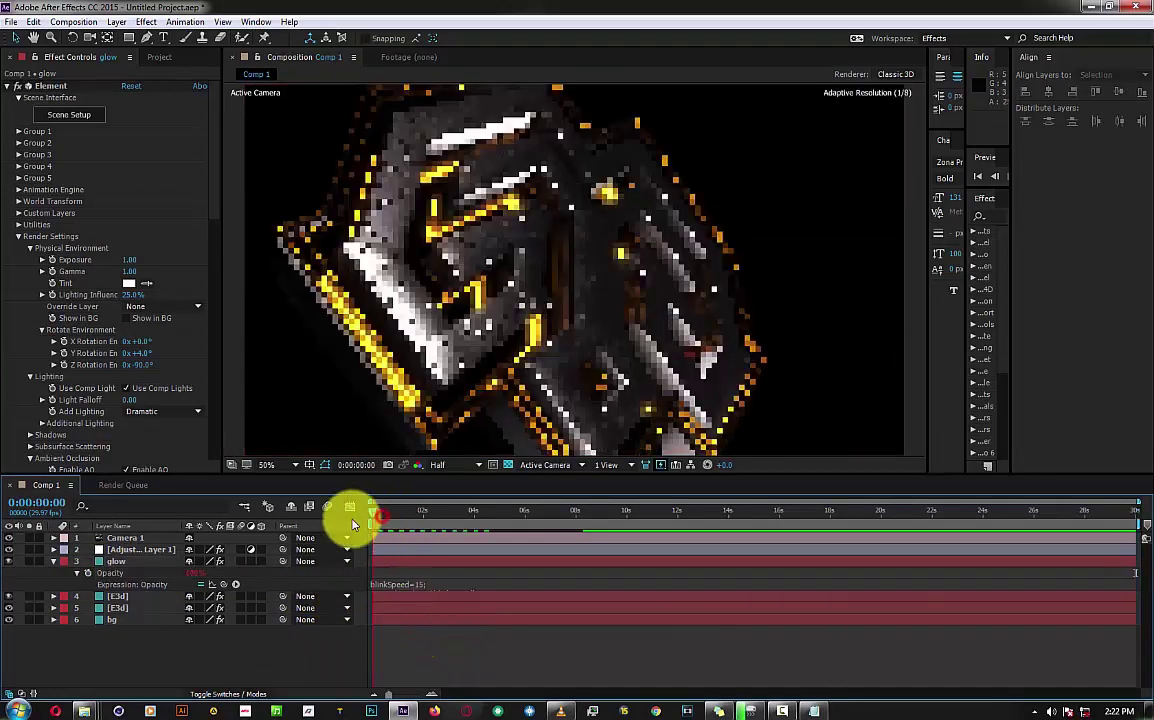
key(space)
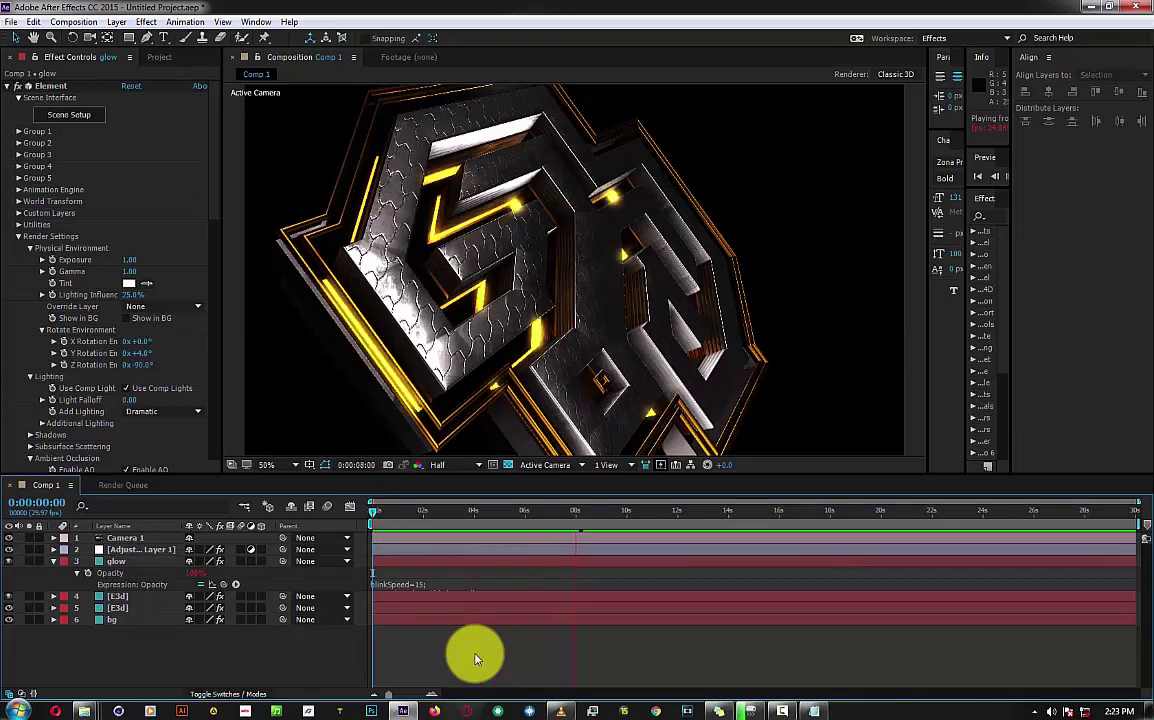
Orbit Camera 1 around the GG logo to a tilted side angle, checking at 0:00:08:08.
click(90, 37)
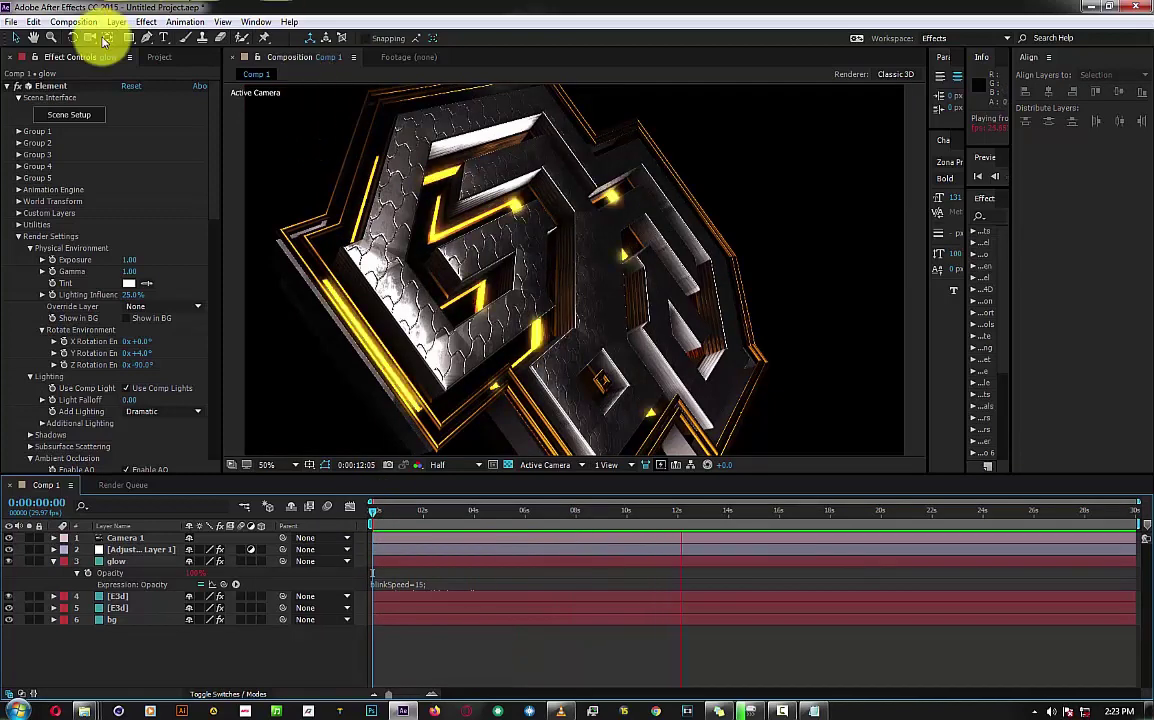
mouse_move(515, 301)
mouse_down()
mouse_move(478, 267)
mouse_move(318, 533)
mouse_up()
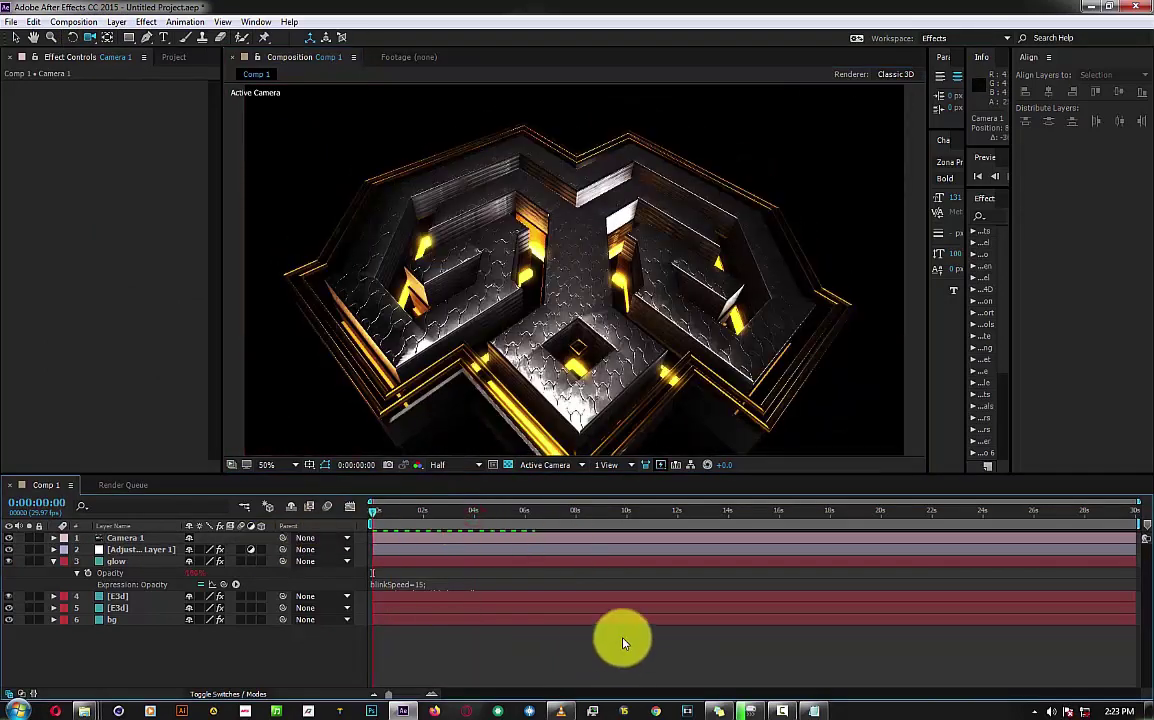
key(space)
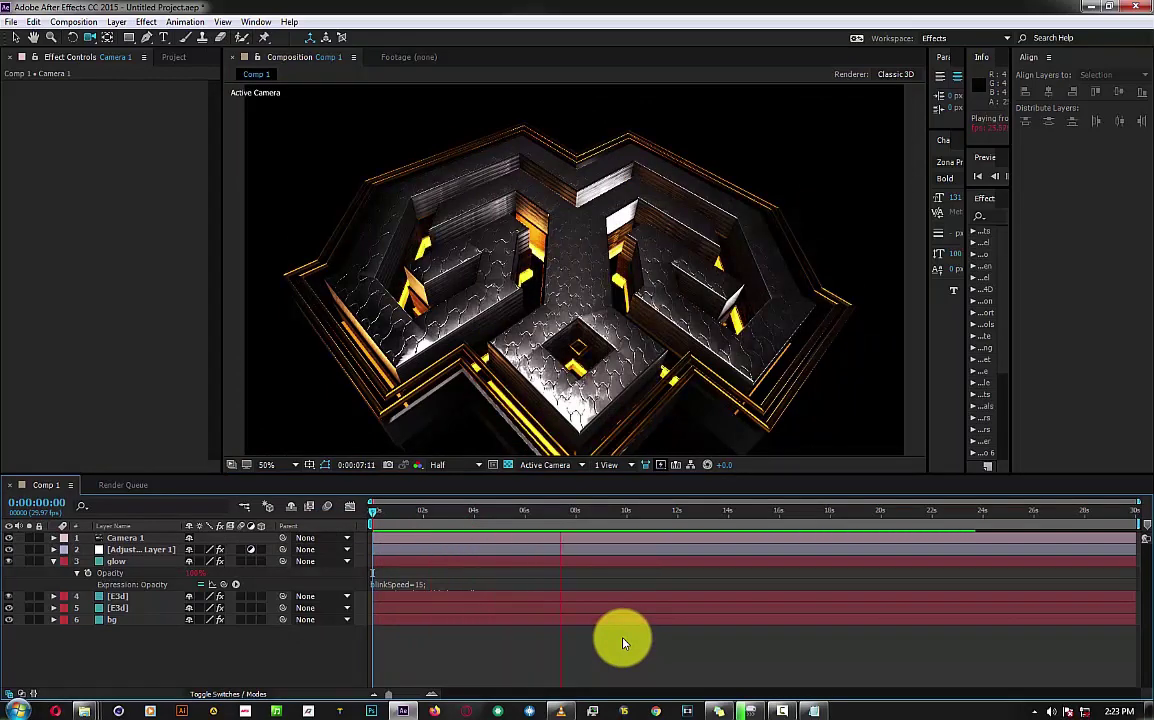
click(584, 515)
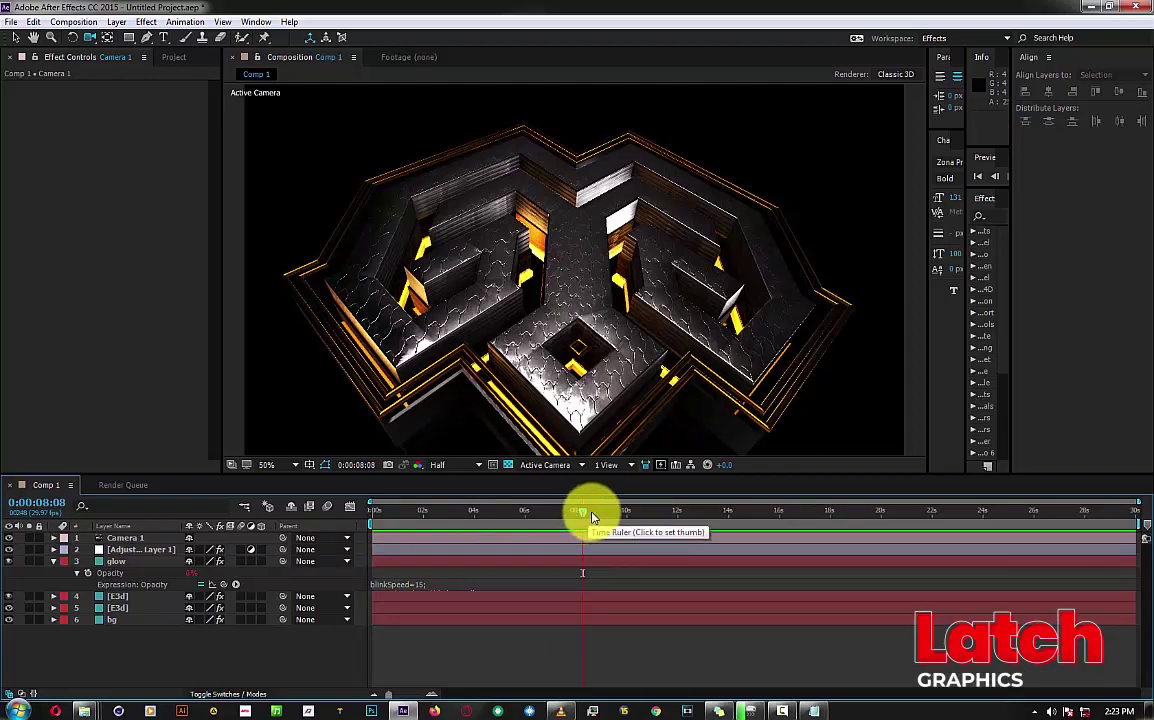
mouse_move(592, 303)
mouse_down()
mouse_move(641, 366)
mouse_move(631, 335)
mouse_up()
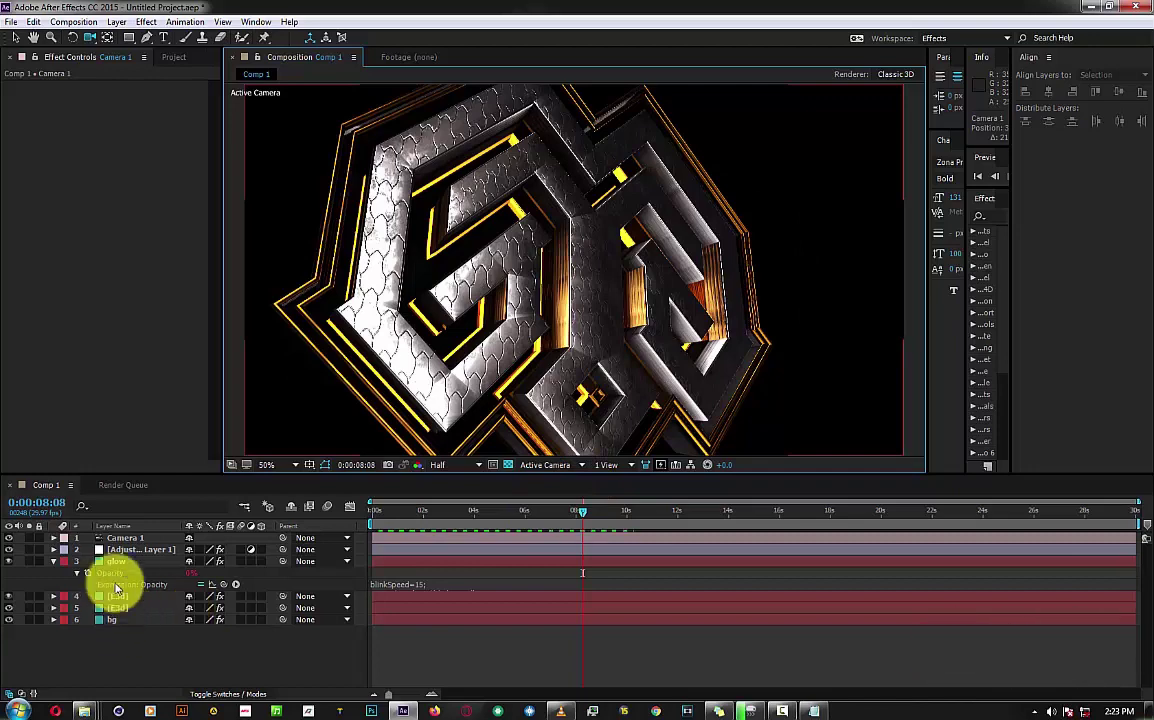
click(54, 562)
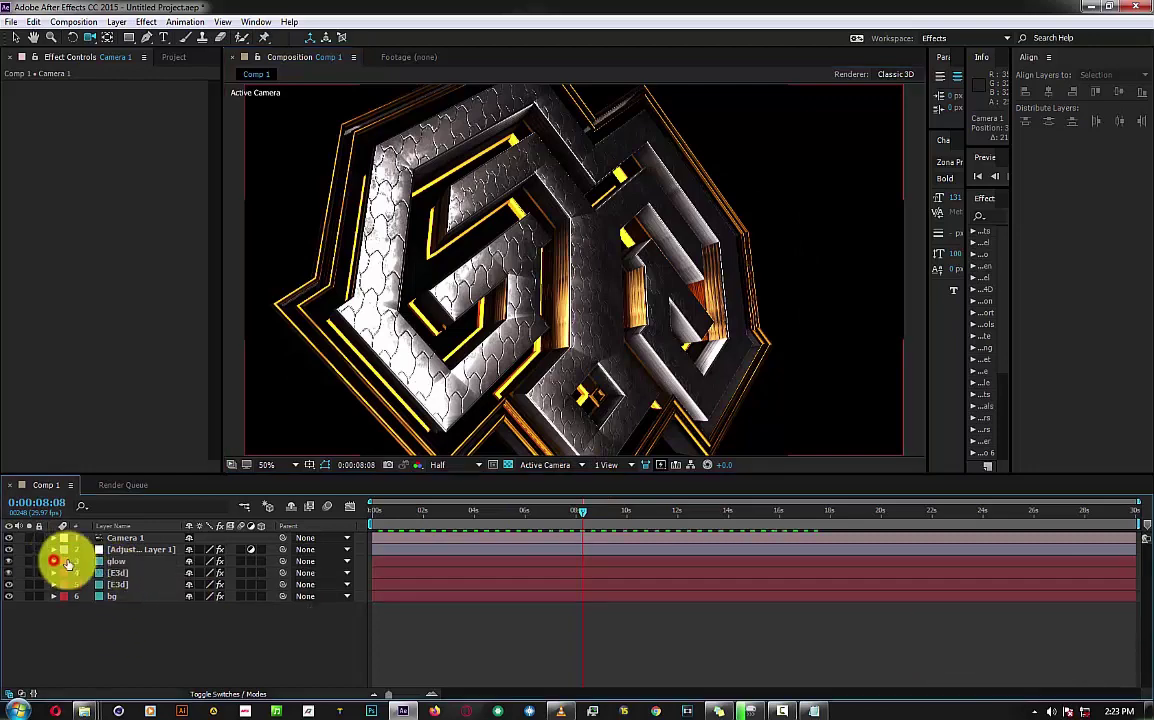
click(124, 538)
mouse_move(459, 343)
mouse_down()
mouse_move(432, 340)
mouse_move(474, 322)
mouse_up()
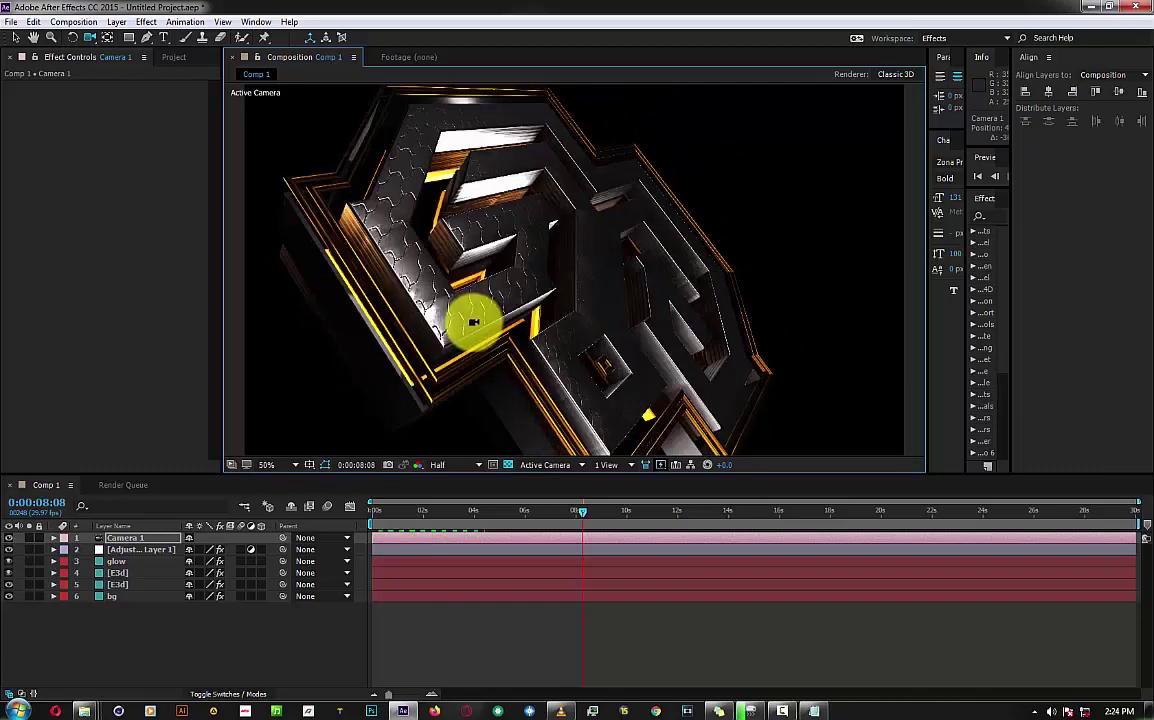
Add a Null Object layer to Comp 1 and return the time indicator to the start.
right_click(110, 505)
mouse_move(140, 510)
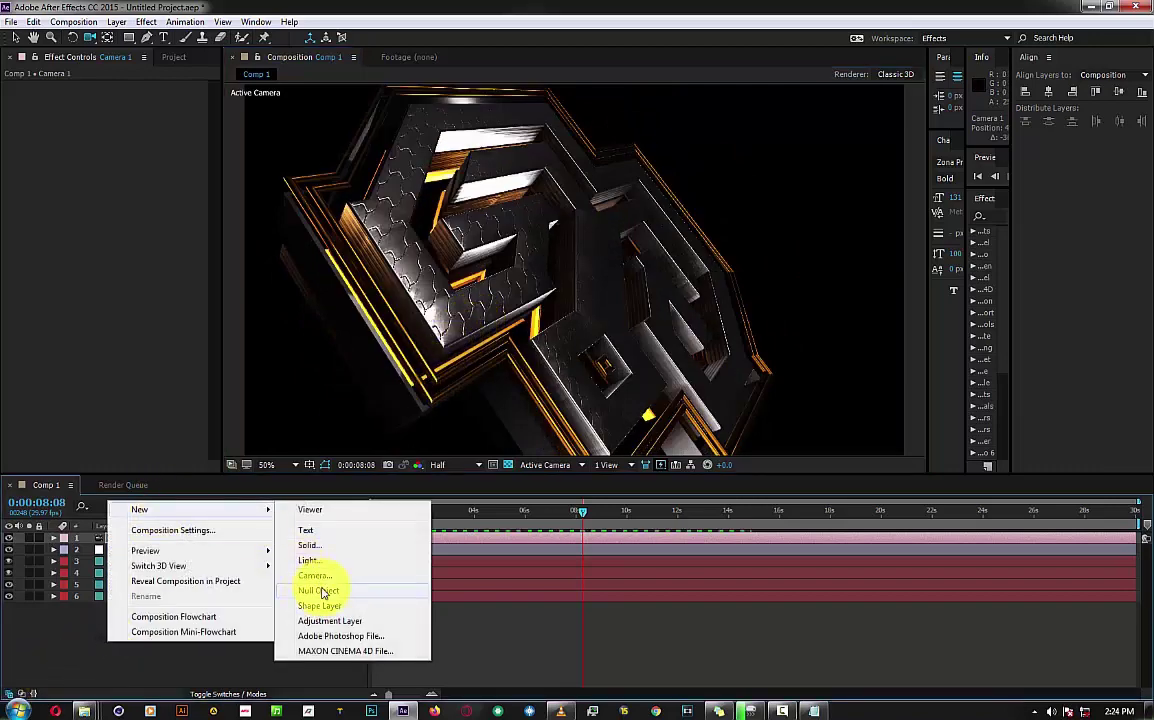
click(322, 592)
click(16, 37)
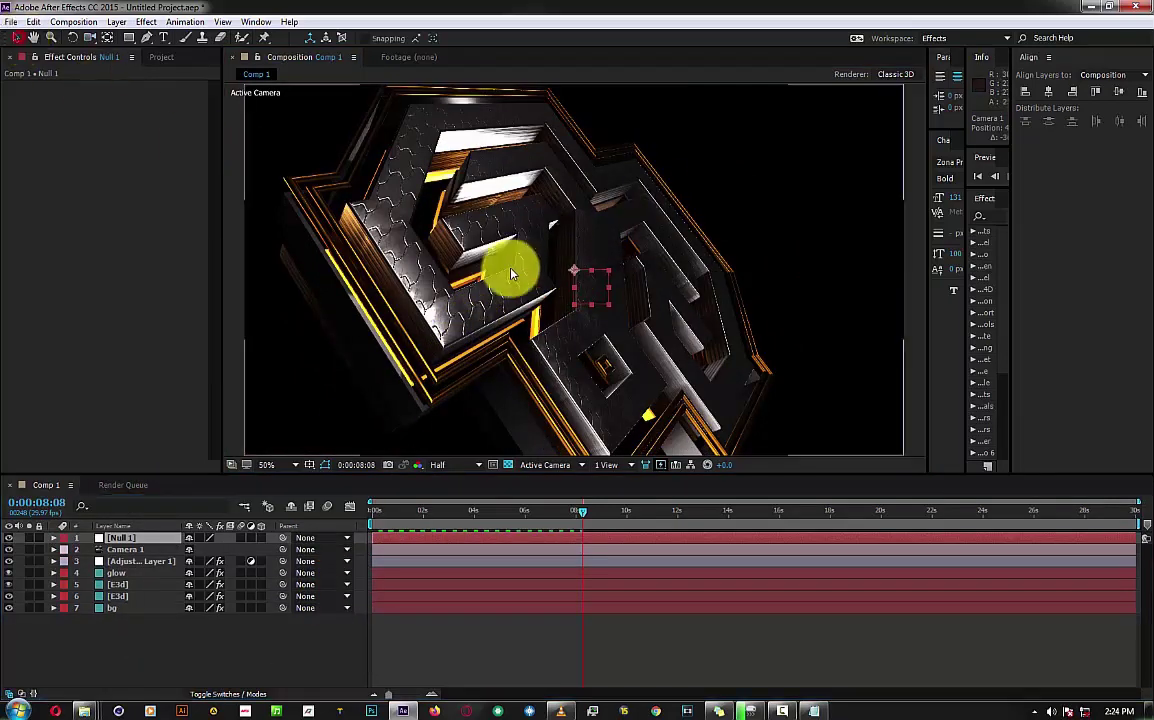
double_click(575, 268)
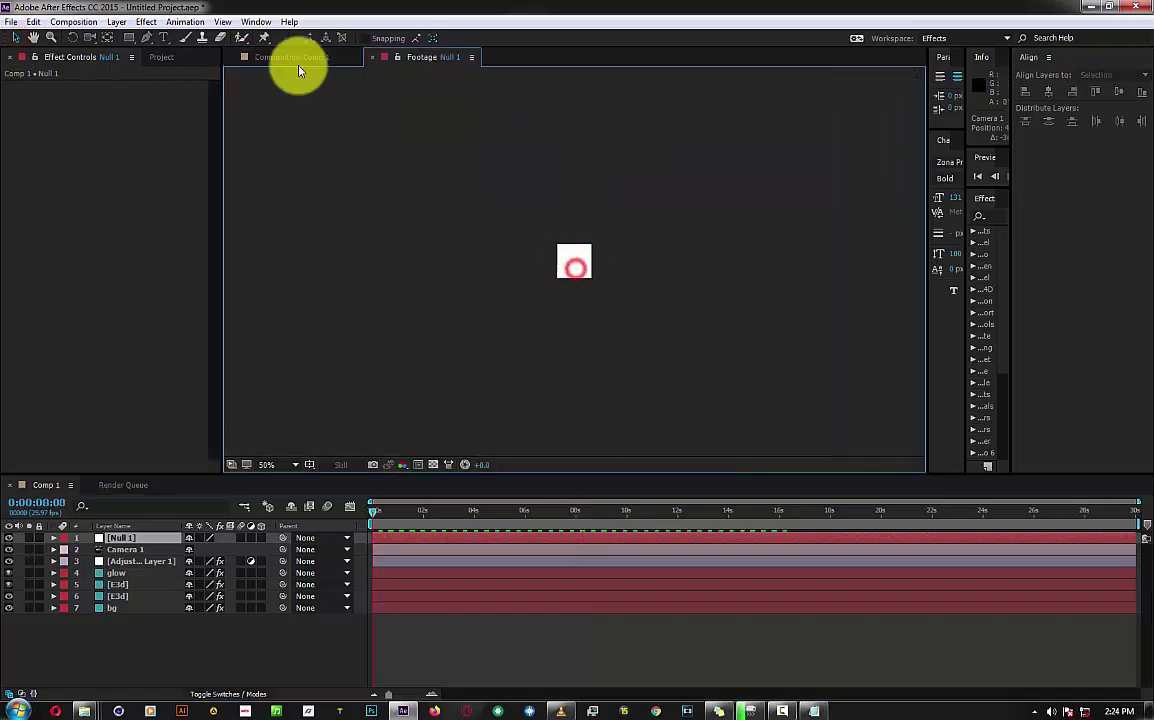
click(296, 57)
key(Home)
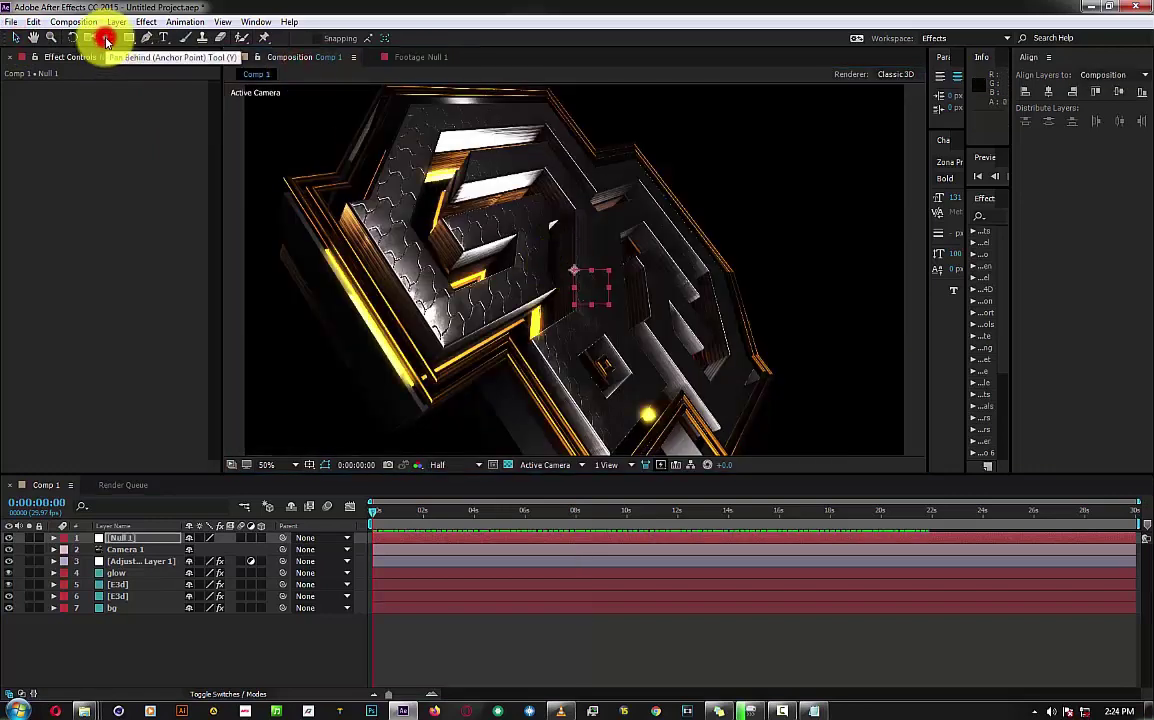
Turn on Null 1's 3D switch and pick-whip Camera 1's parent to Null 1.
click(106, 40)
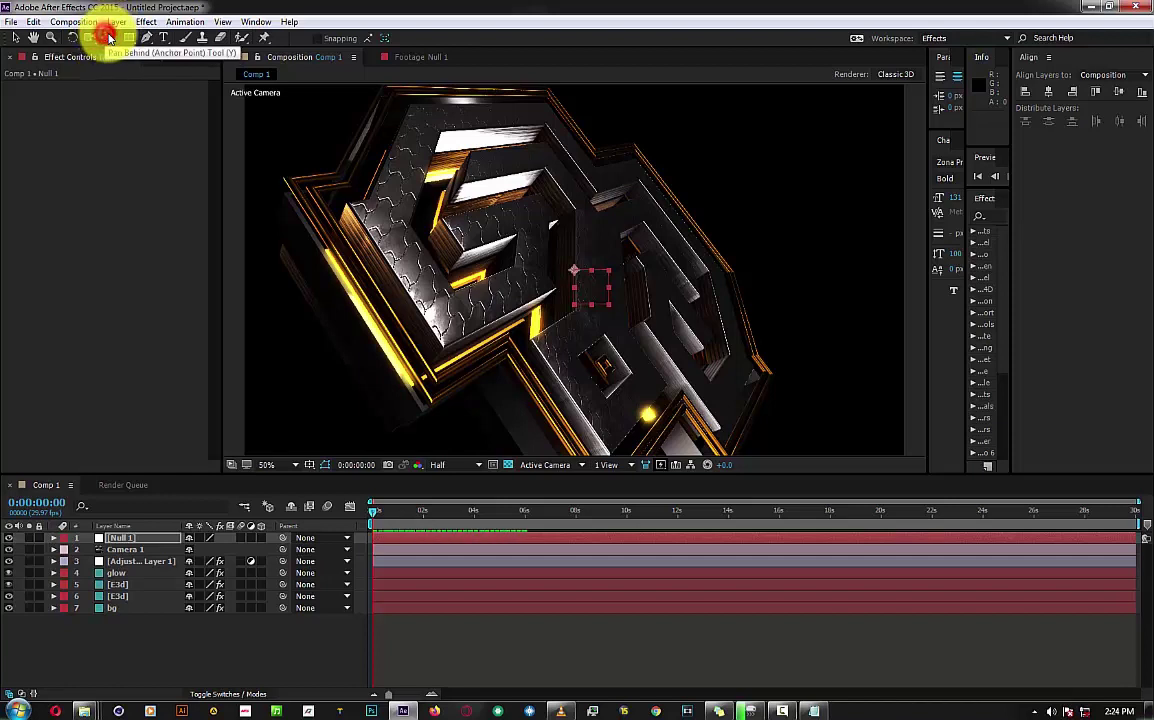
click(107, 38)
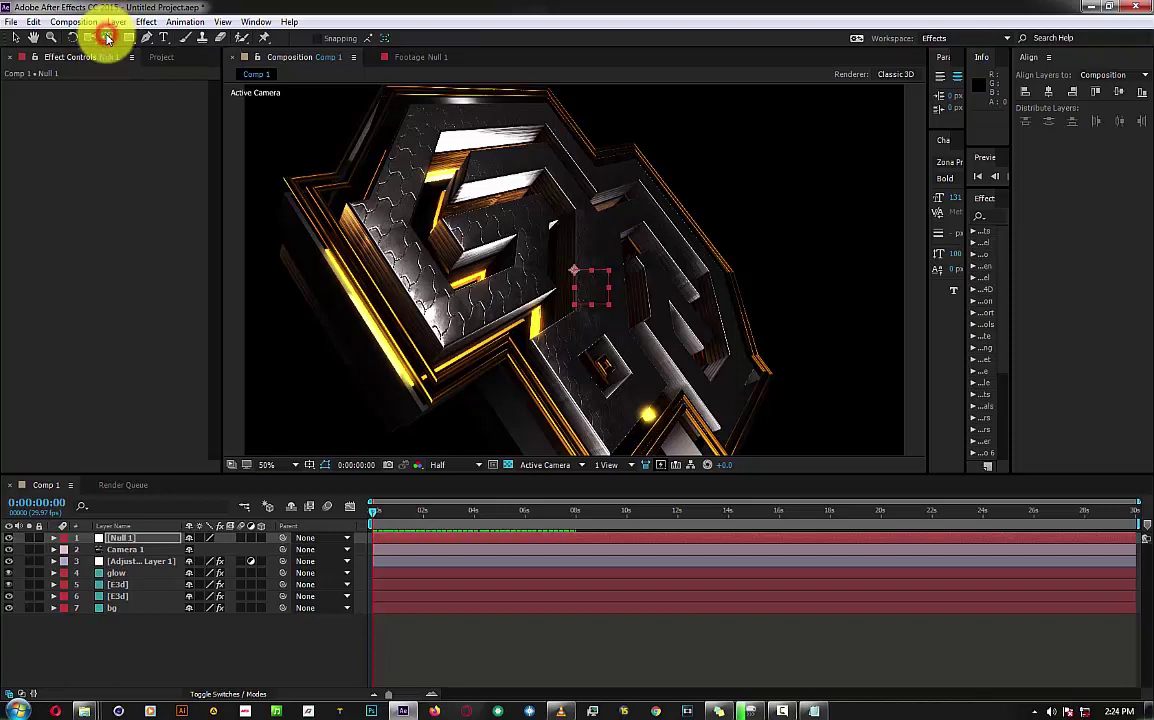
click(106, 38)
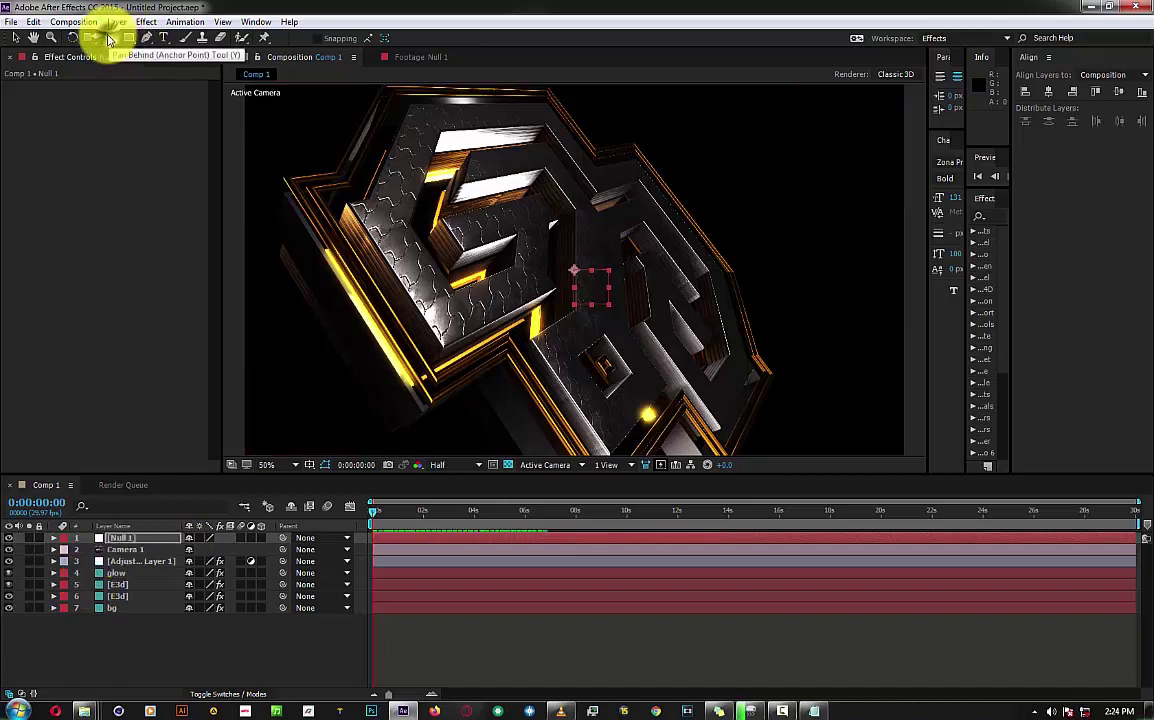
click(5, 6)
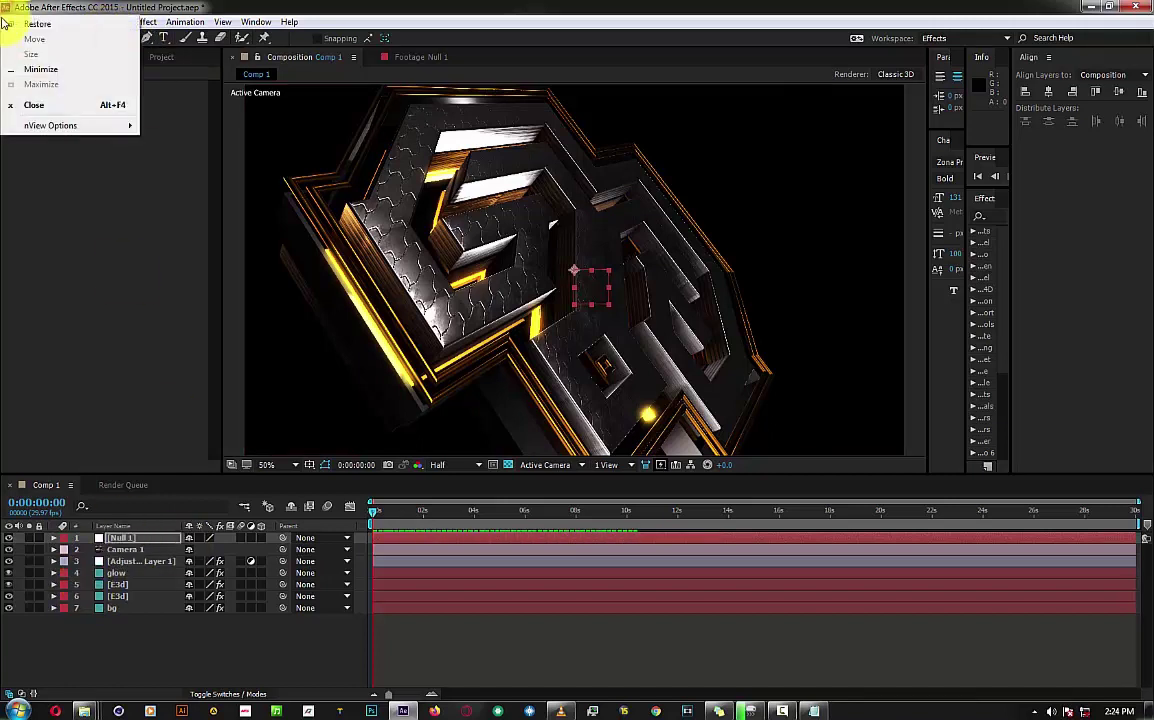
click(39, 12)
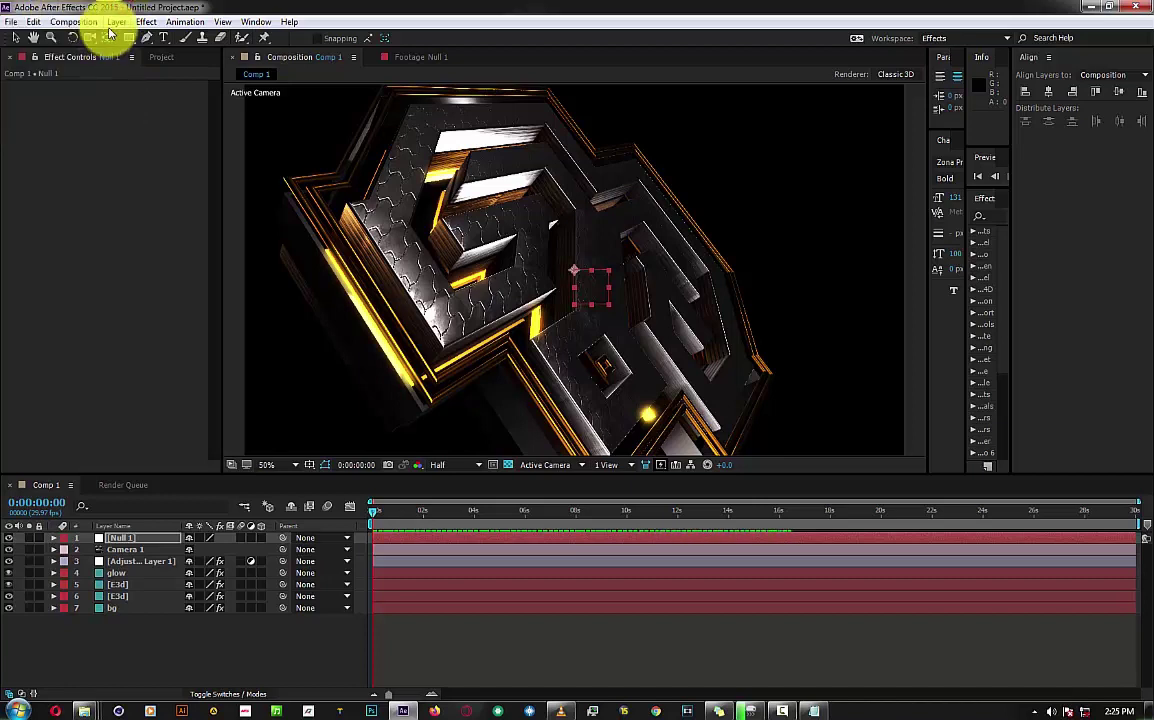
click(111, 38)
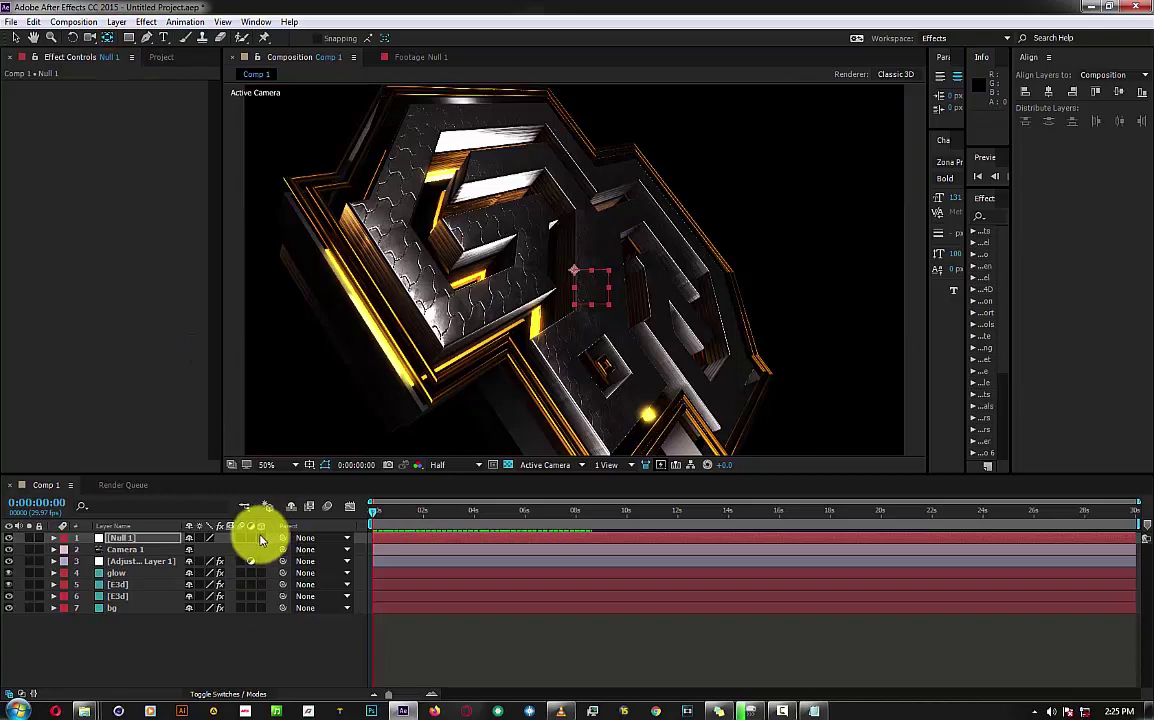
click(261, 538)
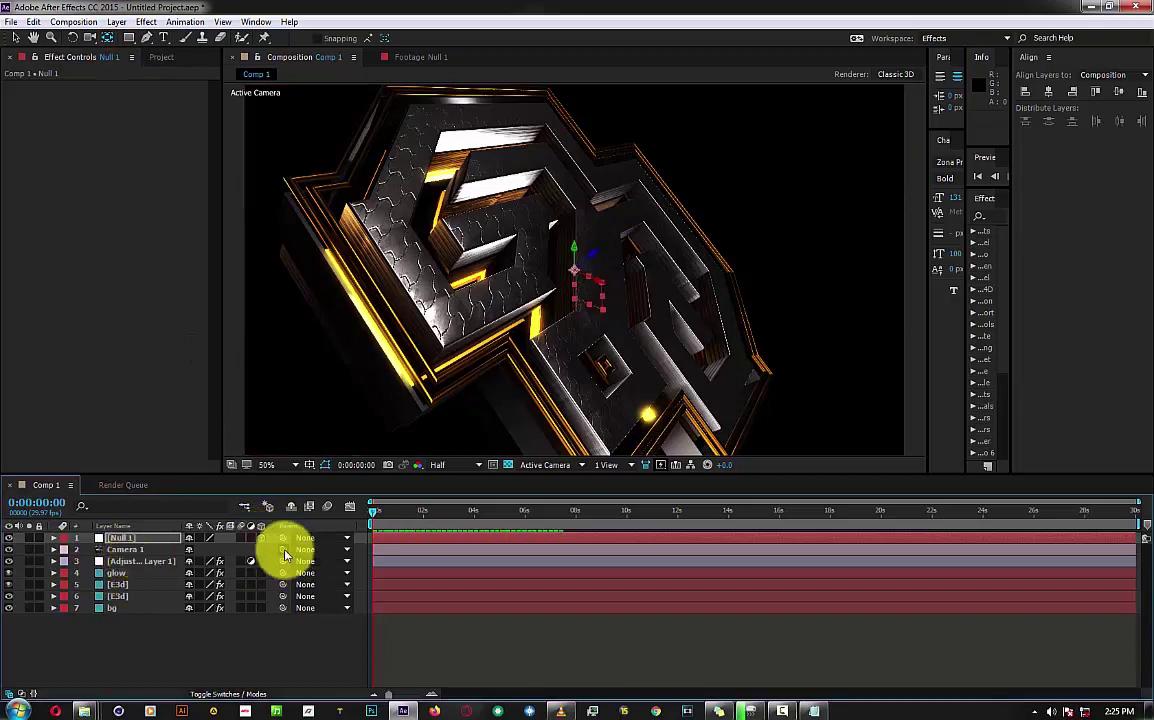
drag(282, 549, 150, 538)
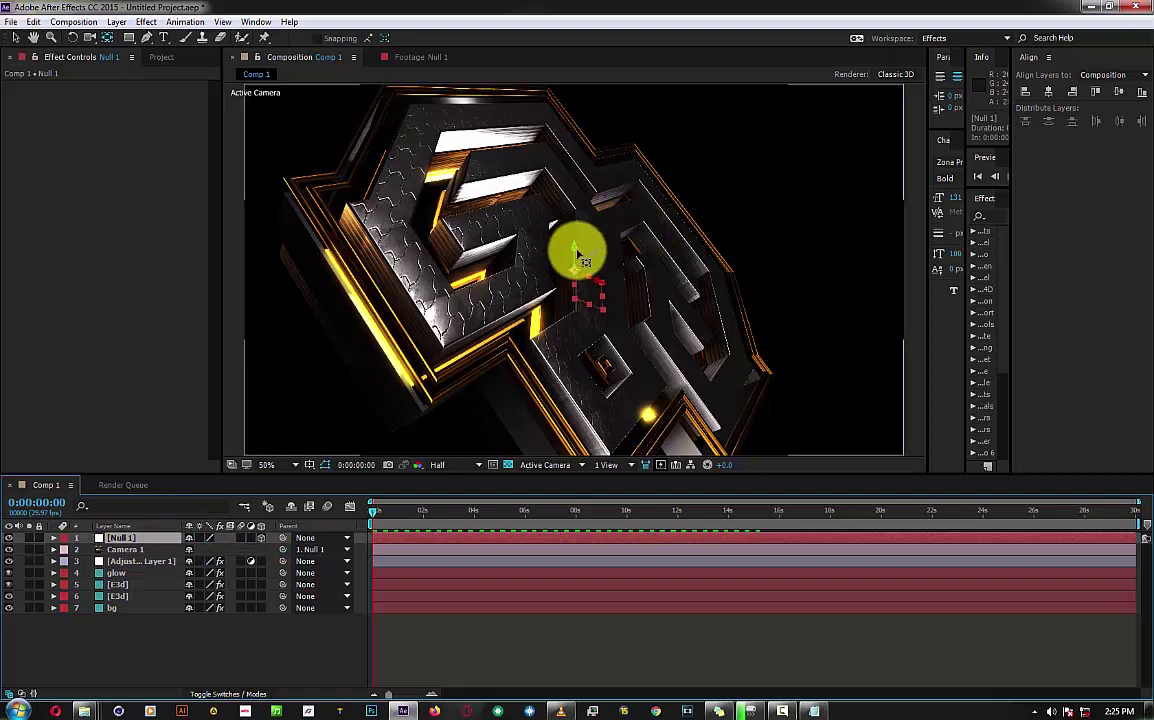
click(577, 258)
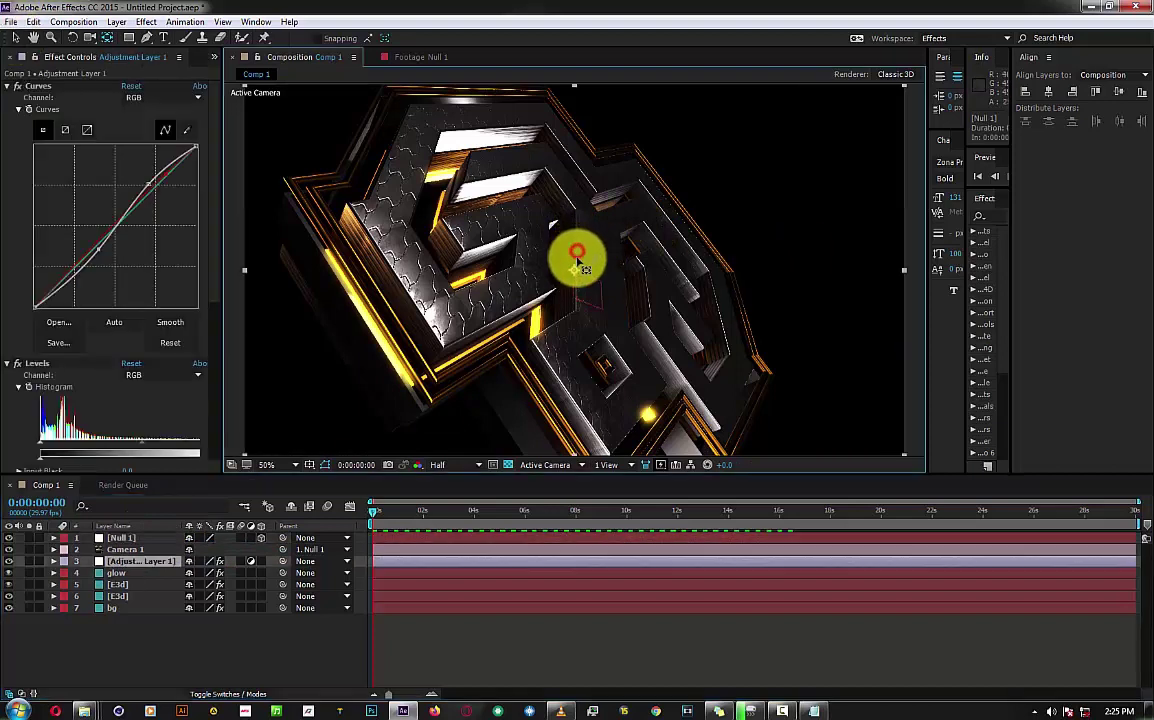
Move Null 1 down to reframe the camera view, then lock layers 3 through 7.
click(120, 538)
drag(575, 248, 588, 172)
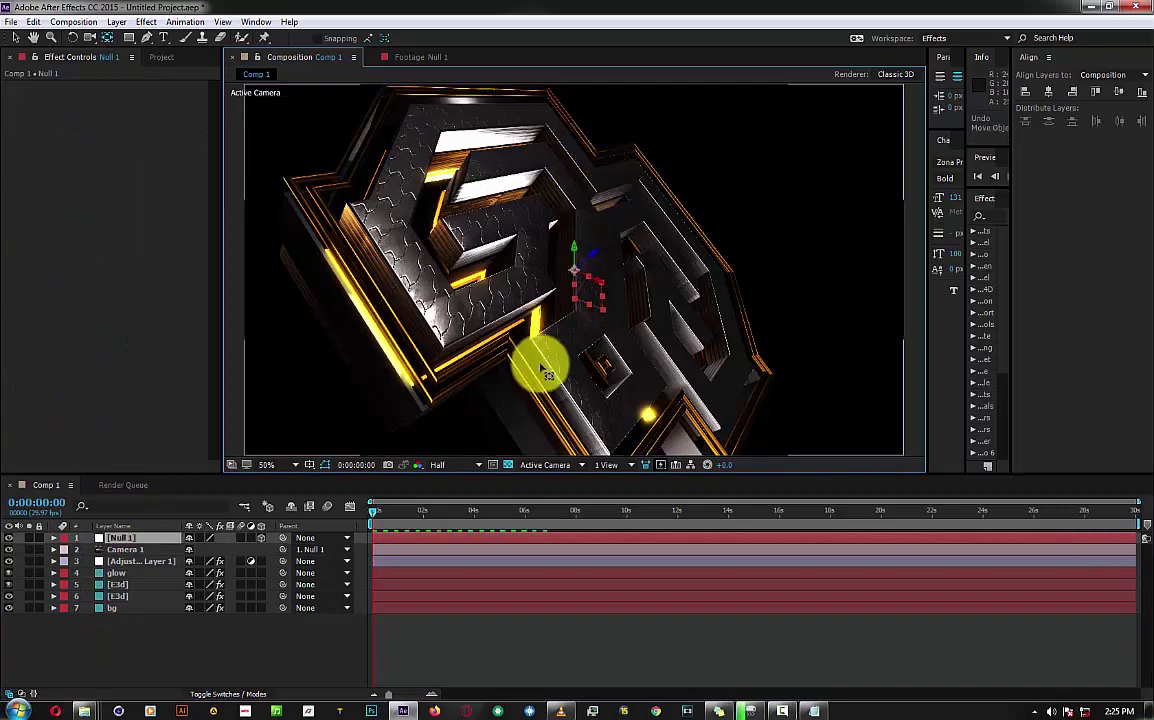
key(ctrl+z)
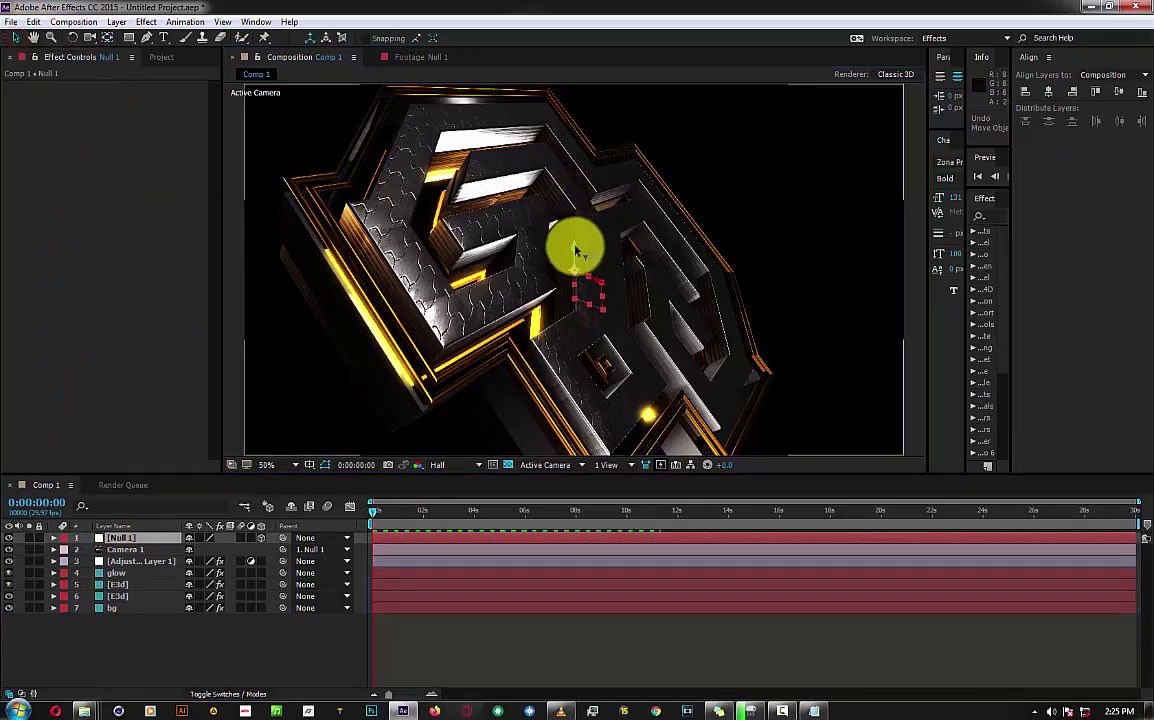
drag(575, 250, 549, 406)
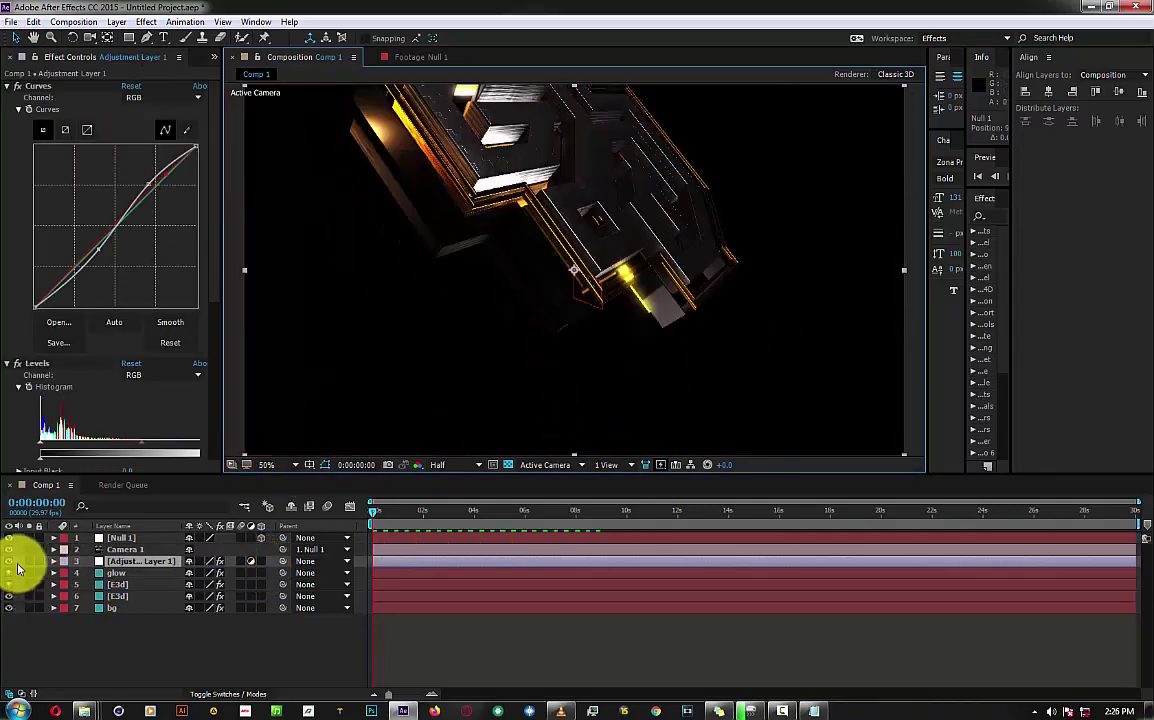
drag(38, 561, 38, 608)
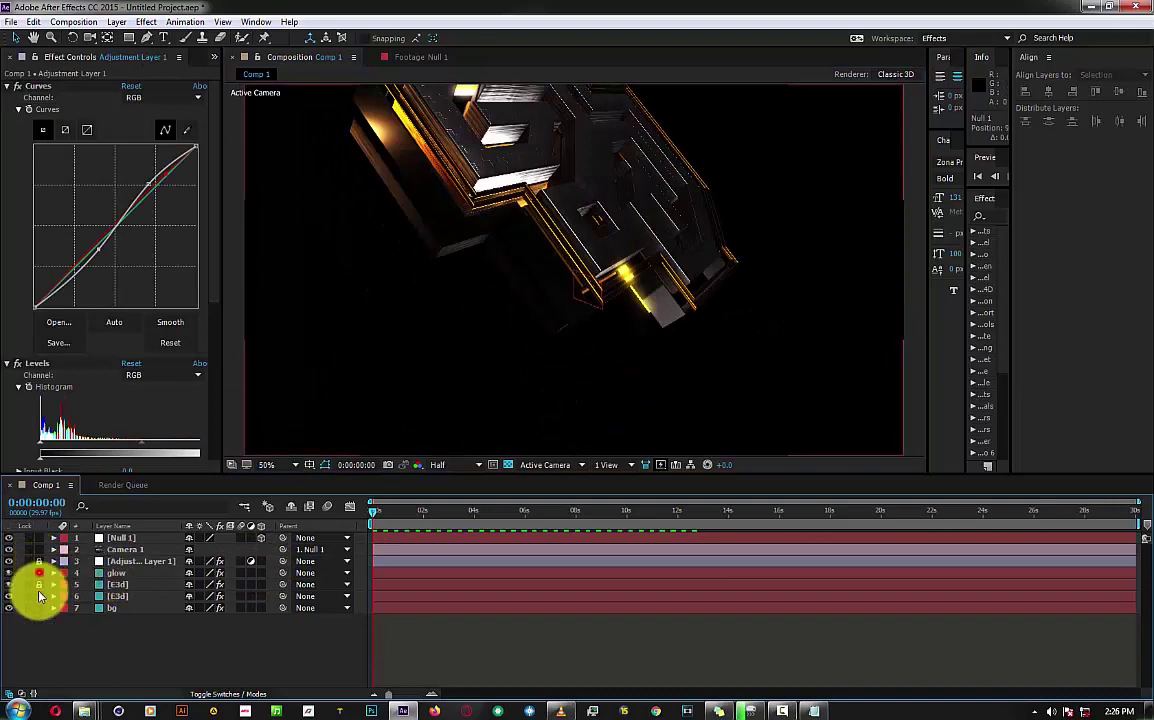
click(118, 538)
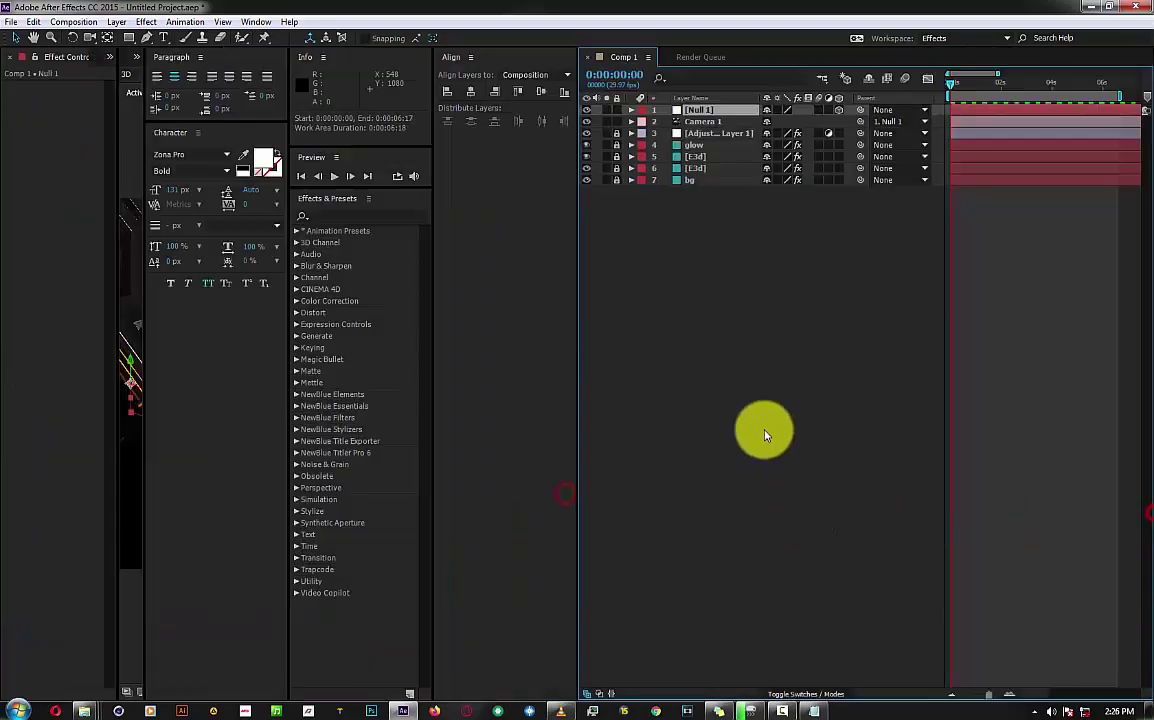
Switch to the Animation workspace, dismissing the license prompt and widening the viewer.
click(900, 38)
click(952, 58)
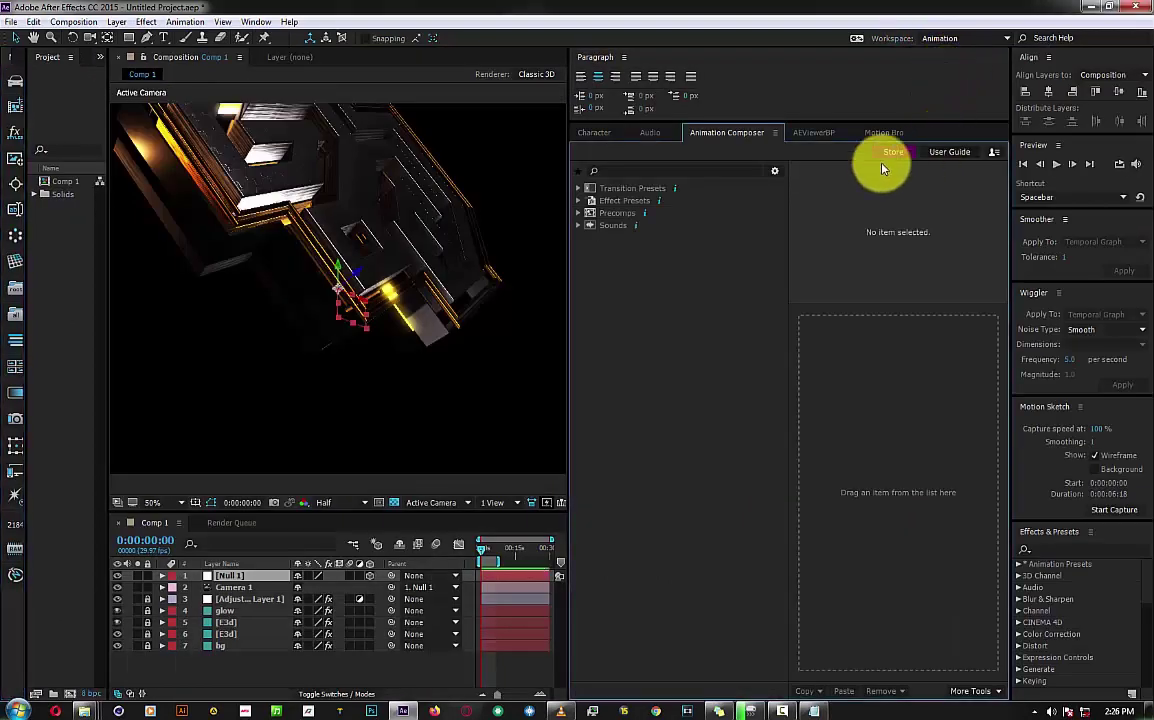
click(627, 464)
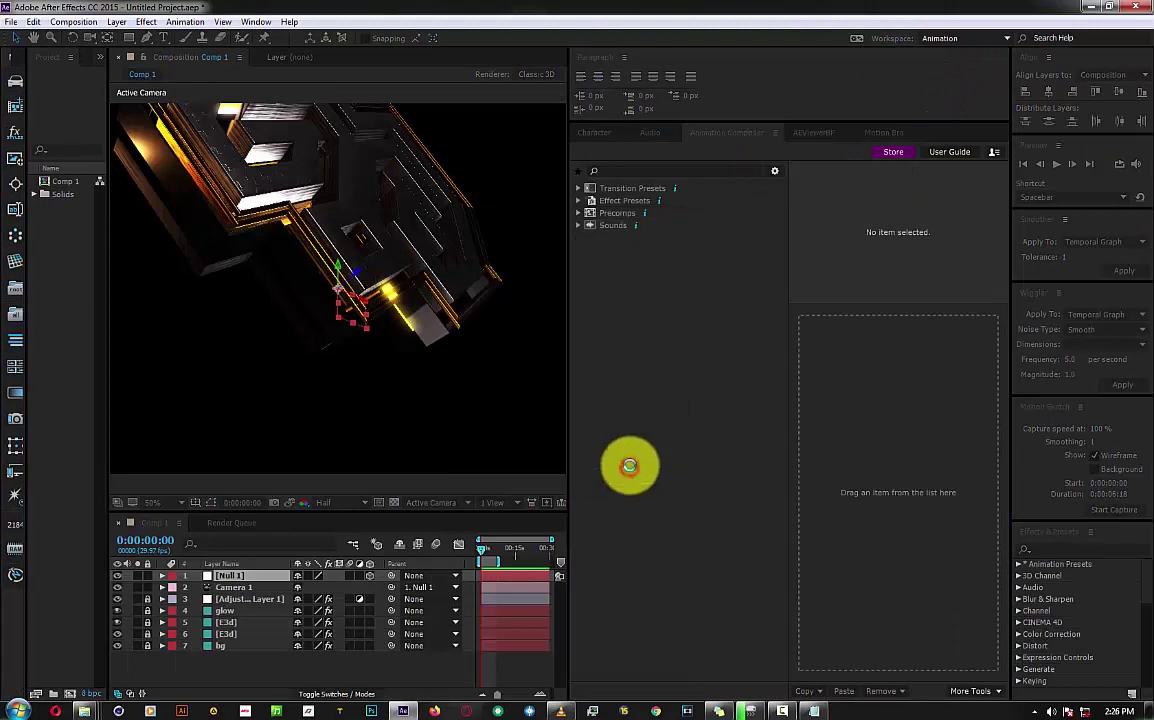
drag(569, 366, 808, 358)
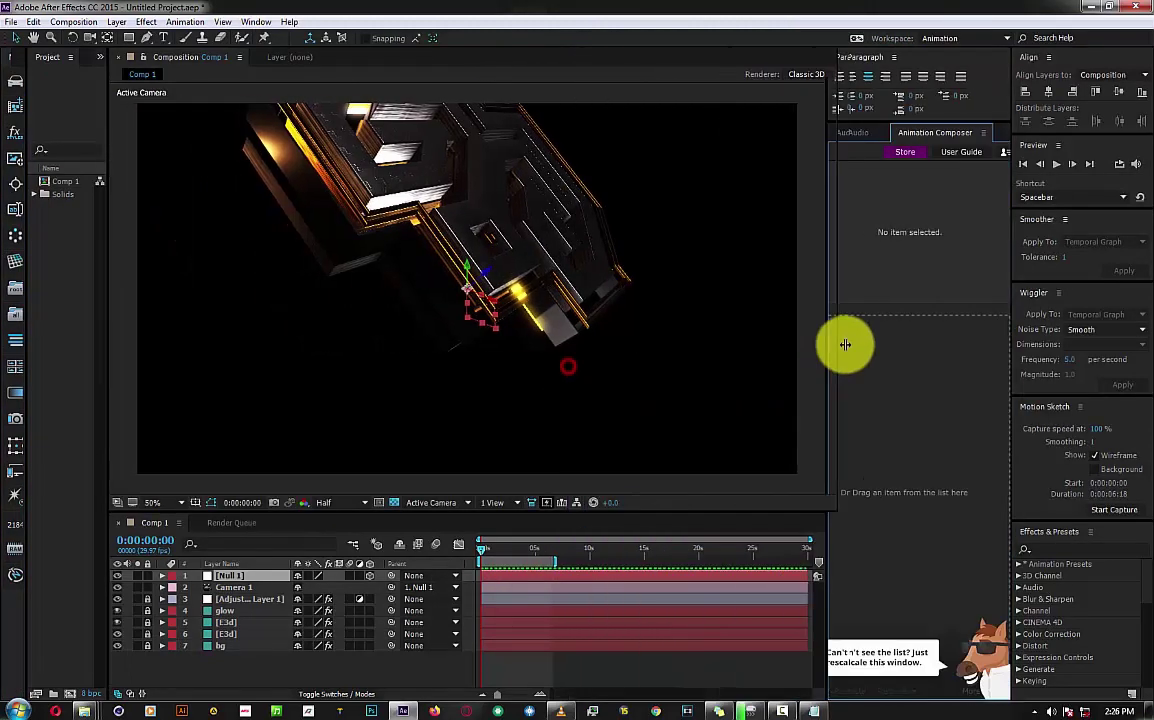
click(965, 132)
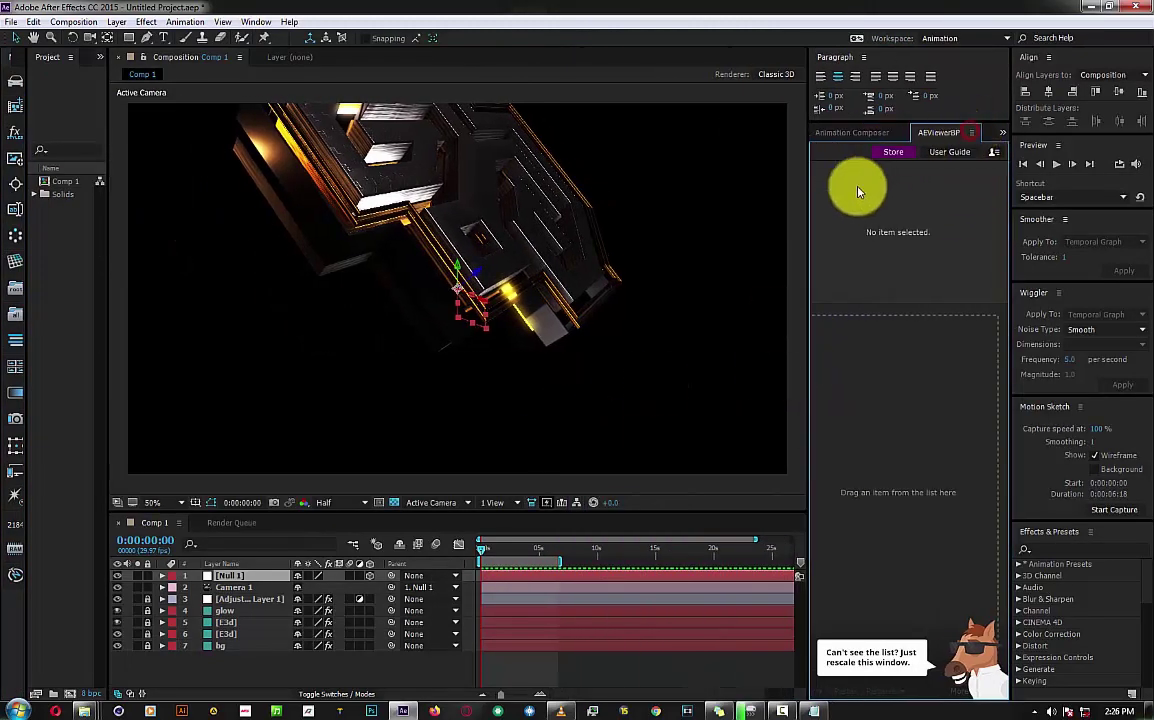
Return to the Effects workspace and reset it to its default layout.
click(992, 38)
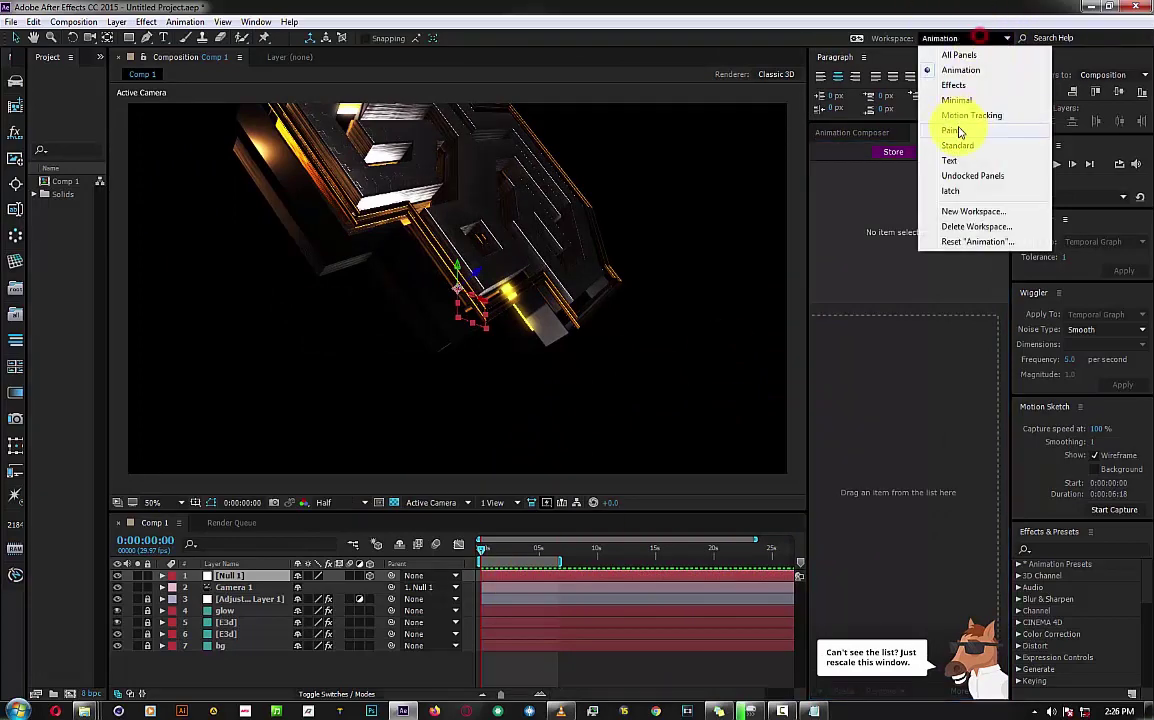
click(950, 85)
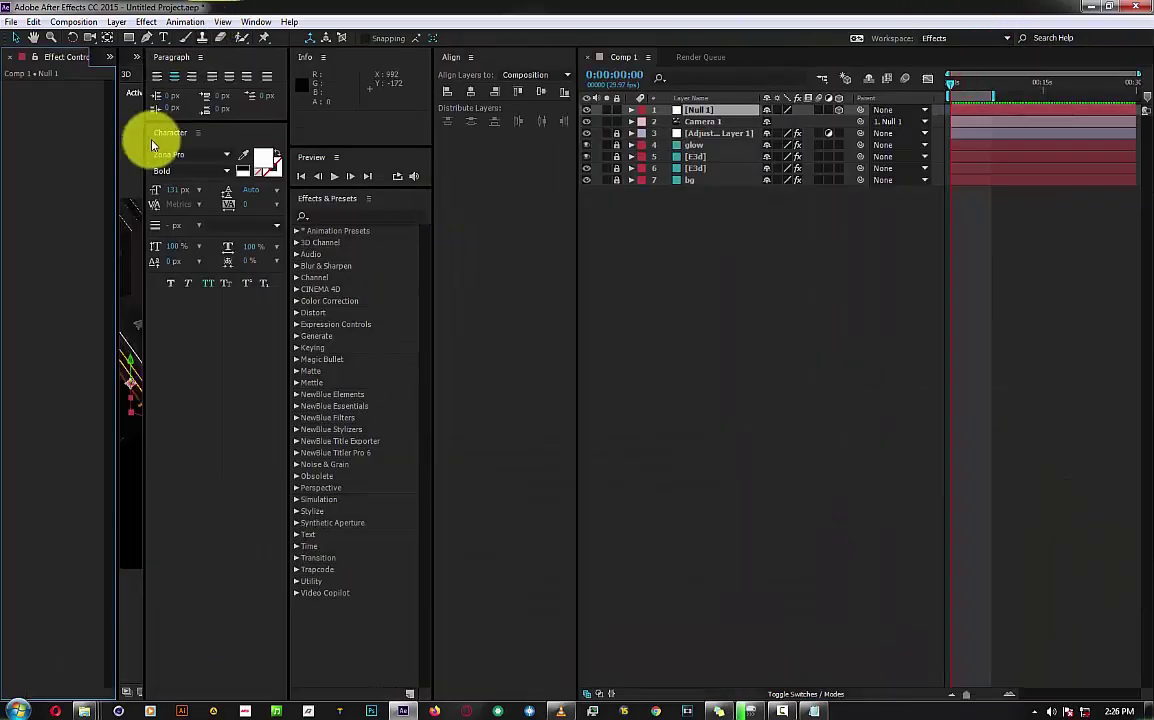
drag(146, 128, 775, 203)
click(962, 38)
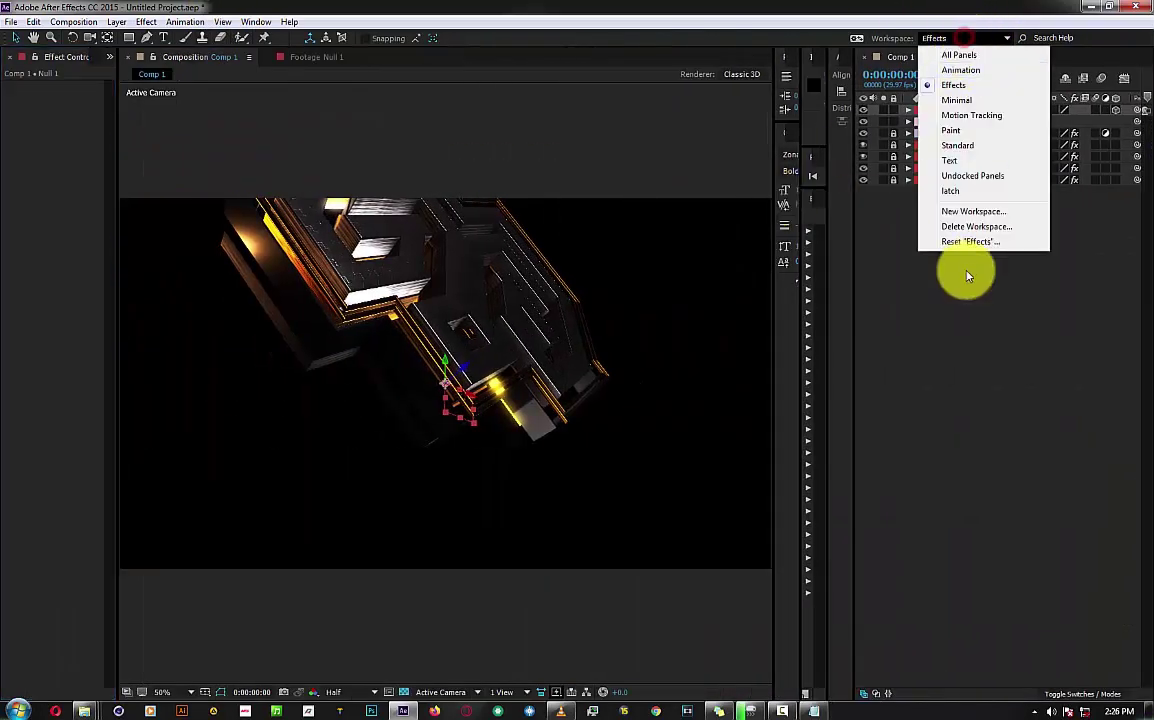
click(900, 207)
click(605, 375)
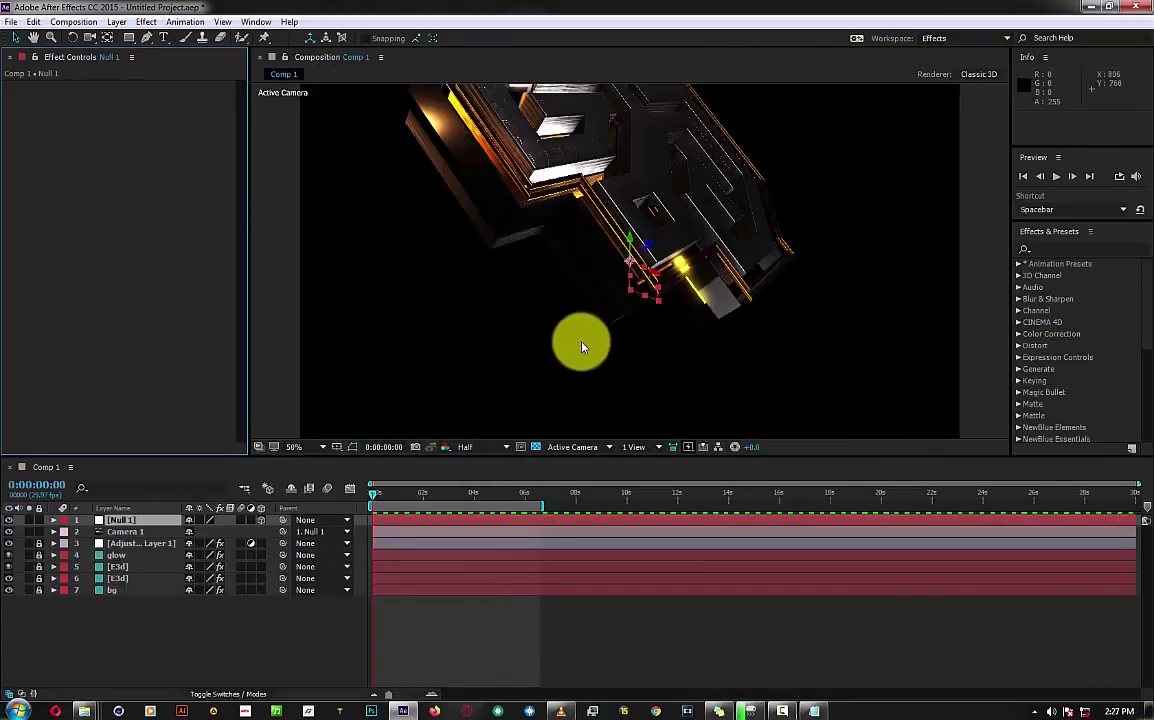
Keyframe Null 1's Position and raise it to Y 138 at the 2-second mark.
mouse_move(1138, 485)
mouse_down()
mouse_move(620, 481)
mouse_move(731, 485)
mouse_up()
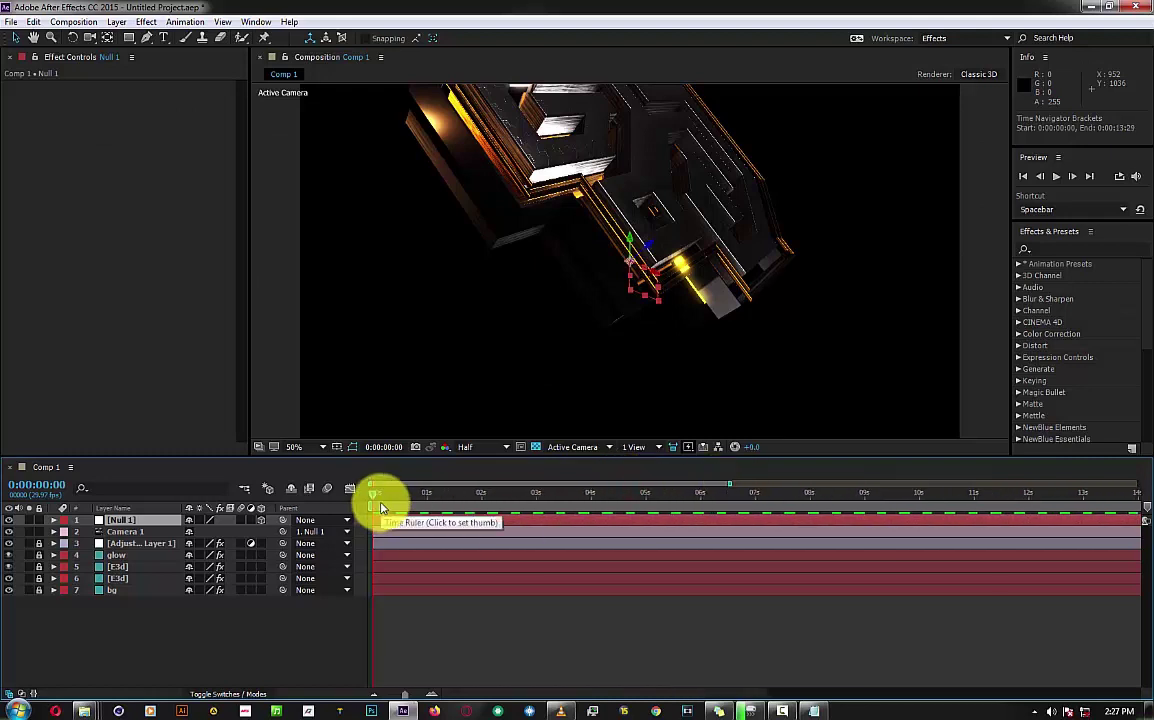
key(alt+shift+p)
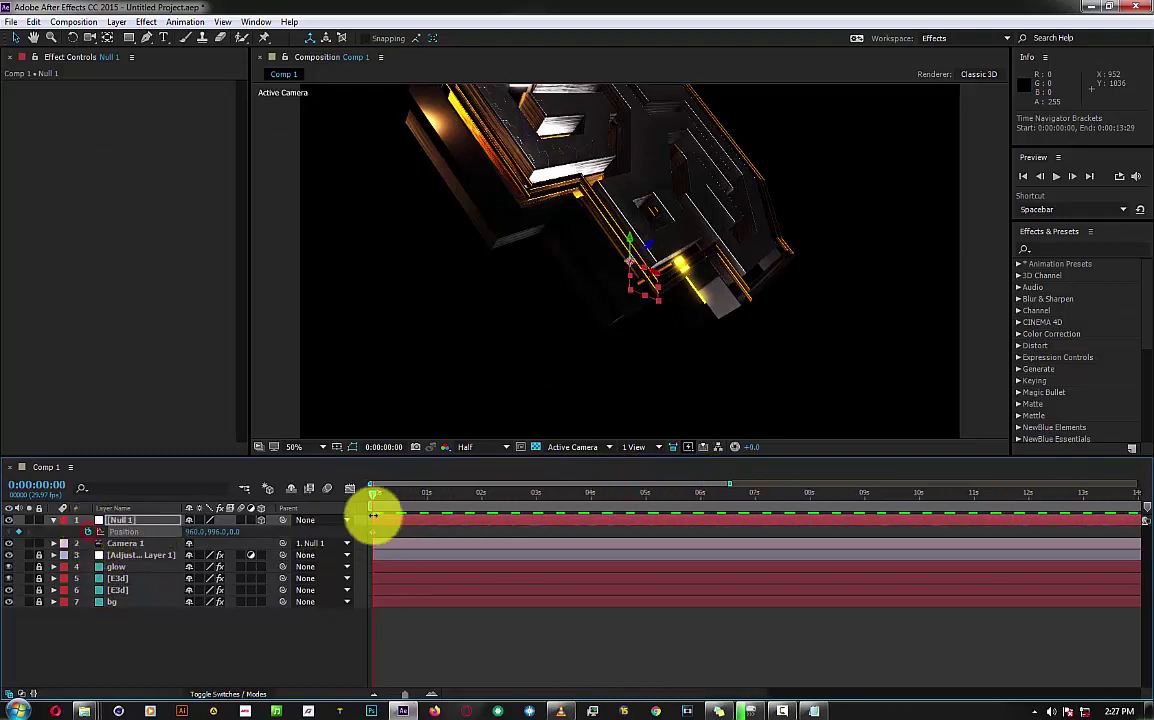
drag(371, 498, 481, 495)
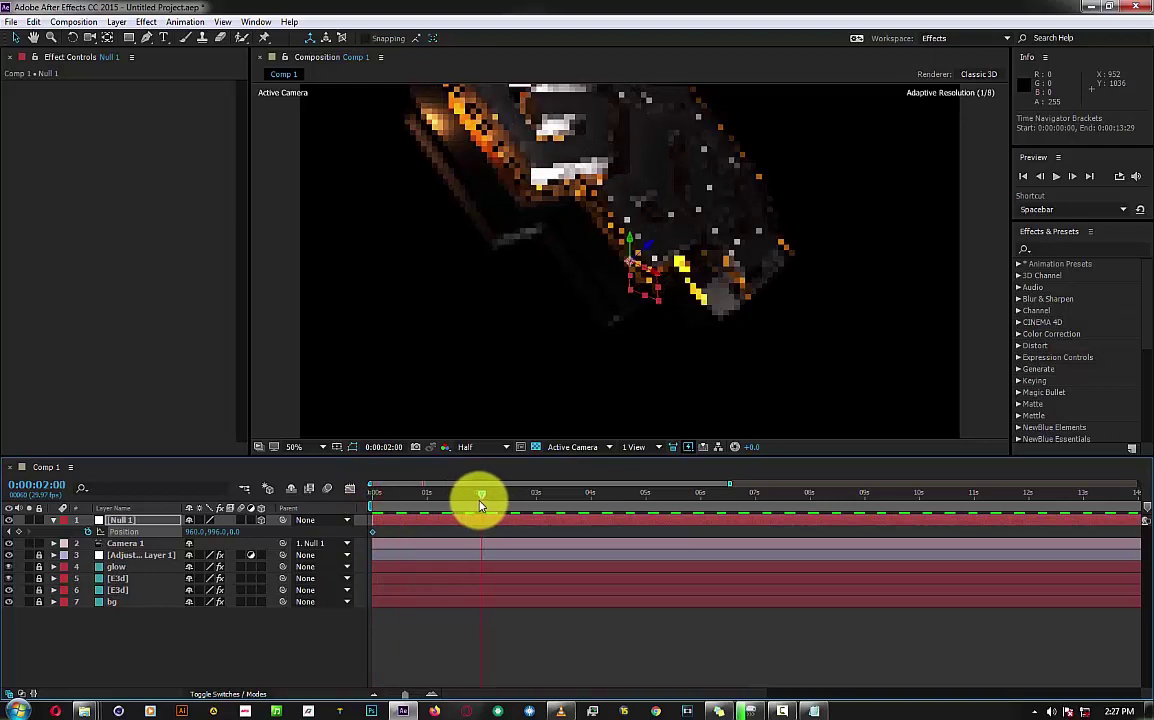
drag(629, 244, 674, 5)
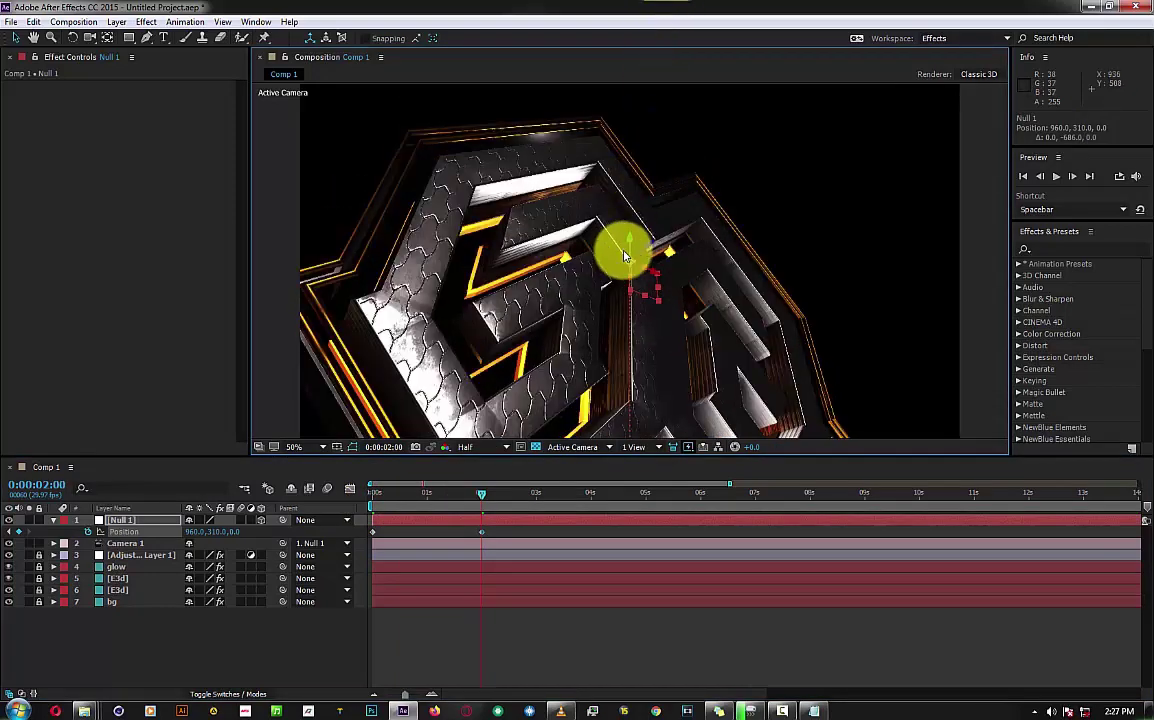
drag(625, 245, 640, 188)
Orbit Camera 1, keyframe its Position at 0 and 2 seconds, and preview the push-in.
click(110, 543)
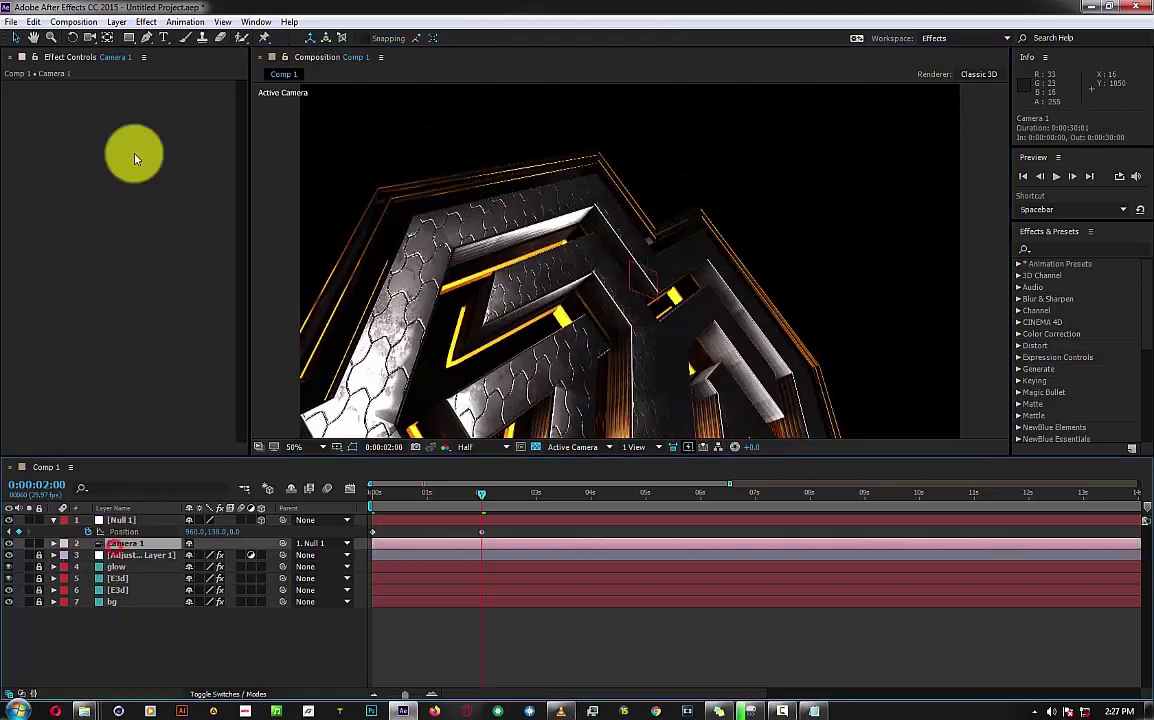
click(90, 38)
mouse_move(489, 244)
mouse_down()
mouse_move(522, 220)
mouse_move(533, 193)
mouse_up()
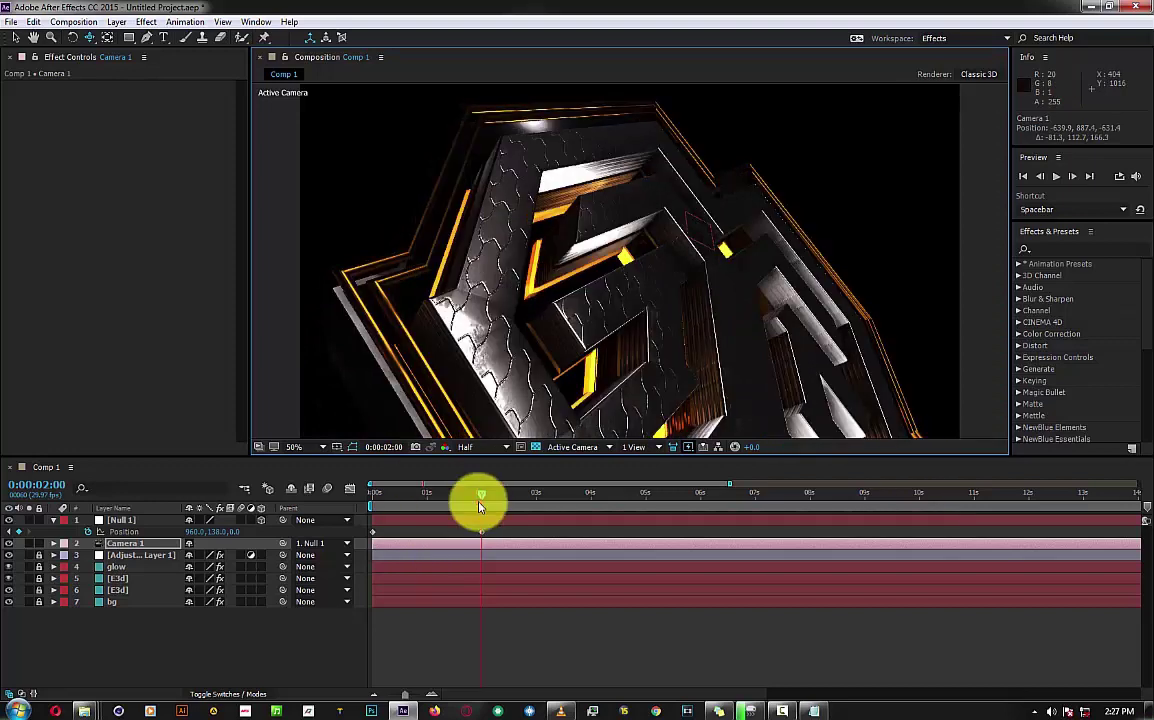
drag(480, 496, 343, 519)
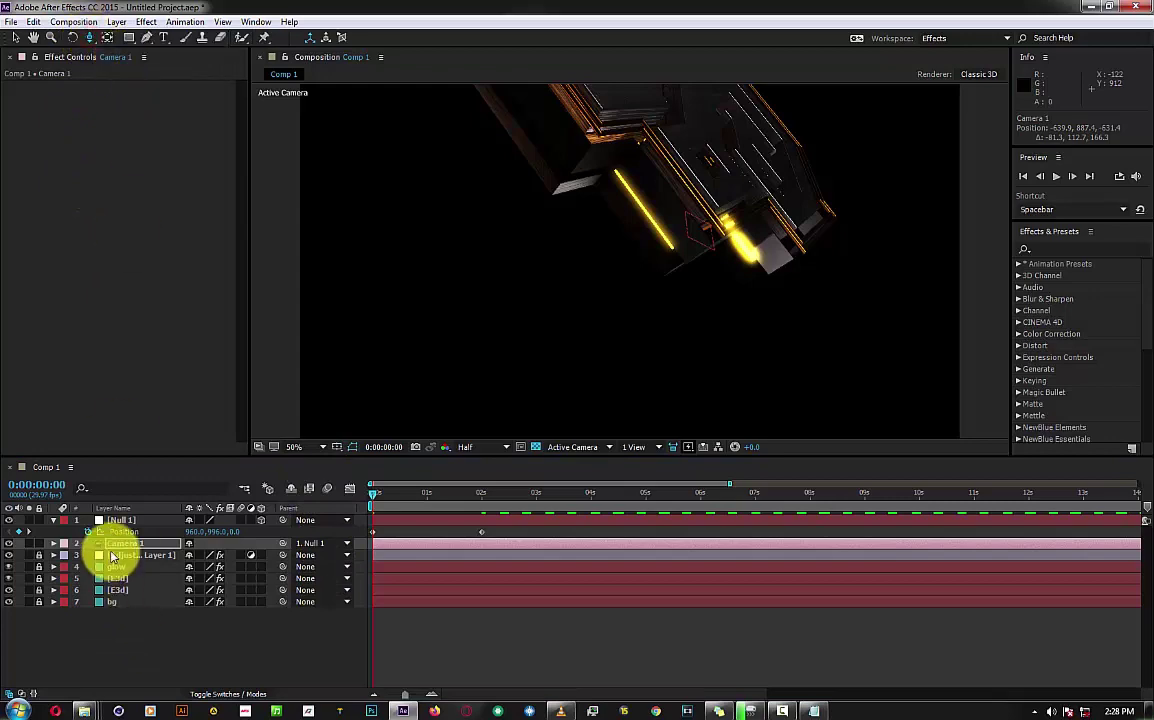
key(p)
drag(372, 493, 482, 513)
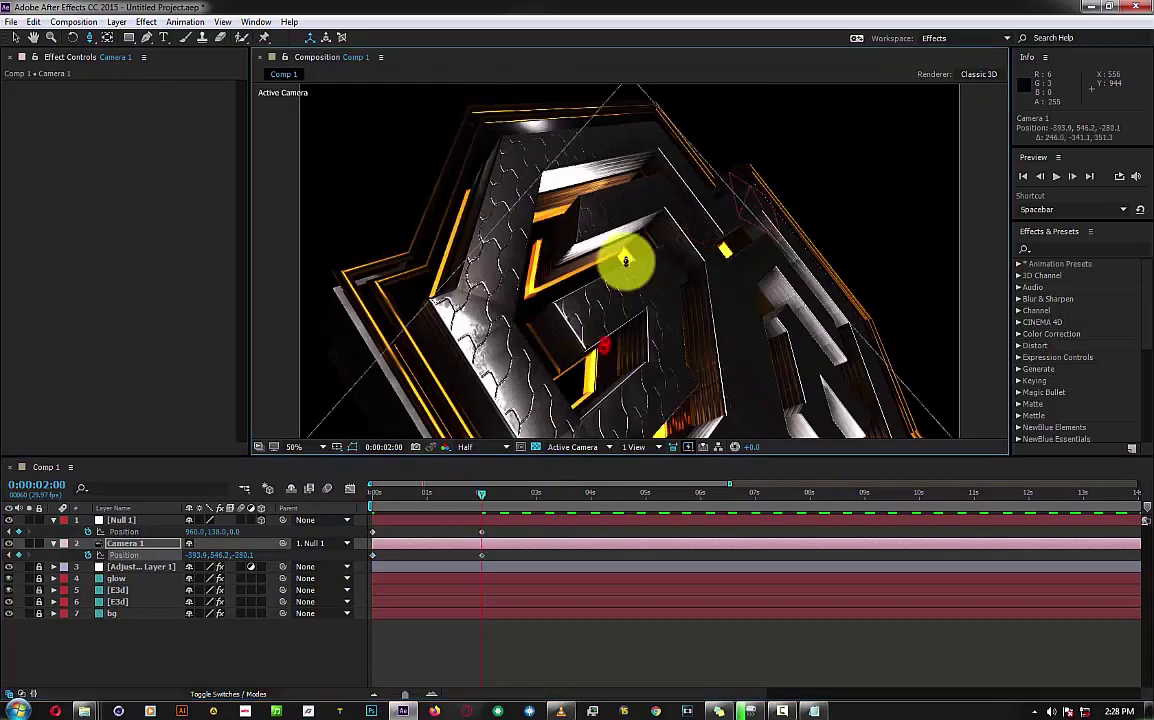
scroll(618, 262, up, 5)
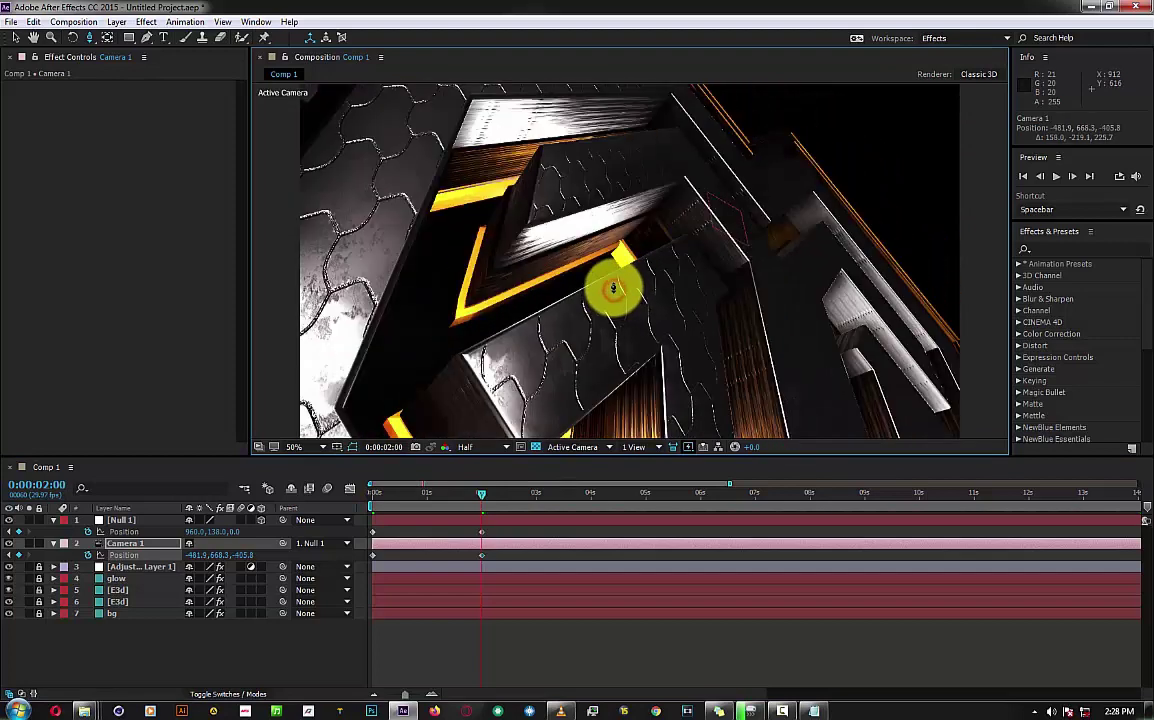
drag(482, 494, 322, 520)
key(space)
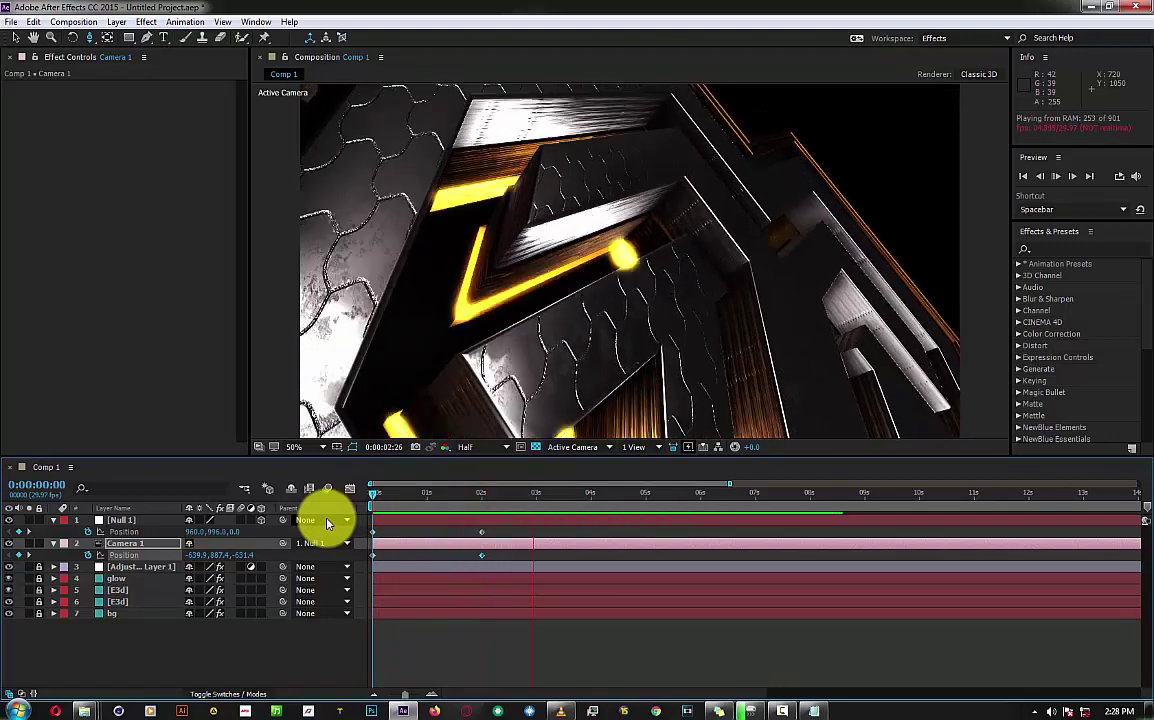
Lift Null 1 higher at its 2-second Position keyframe.
drag(374, 492, 481, 493)
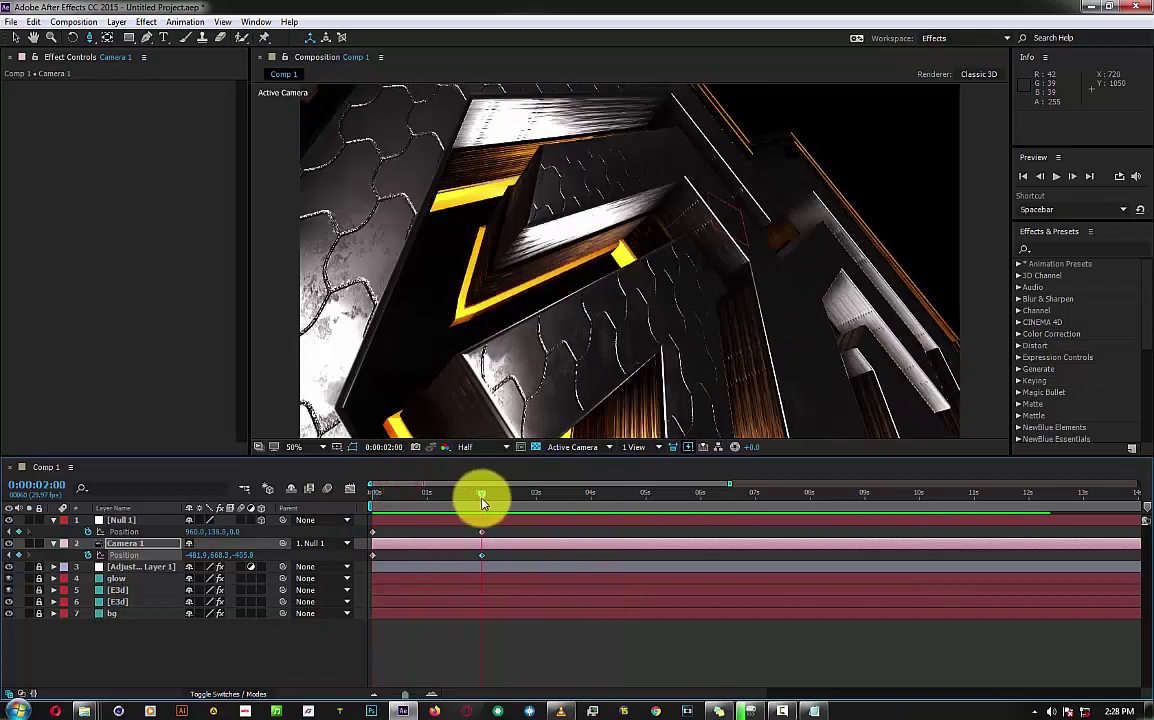
click(481, 534)
key(v)
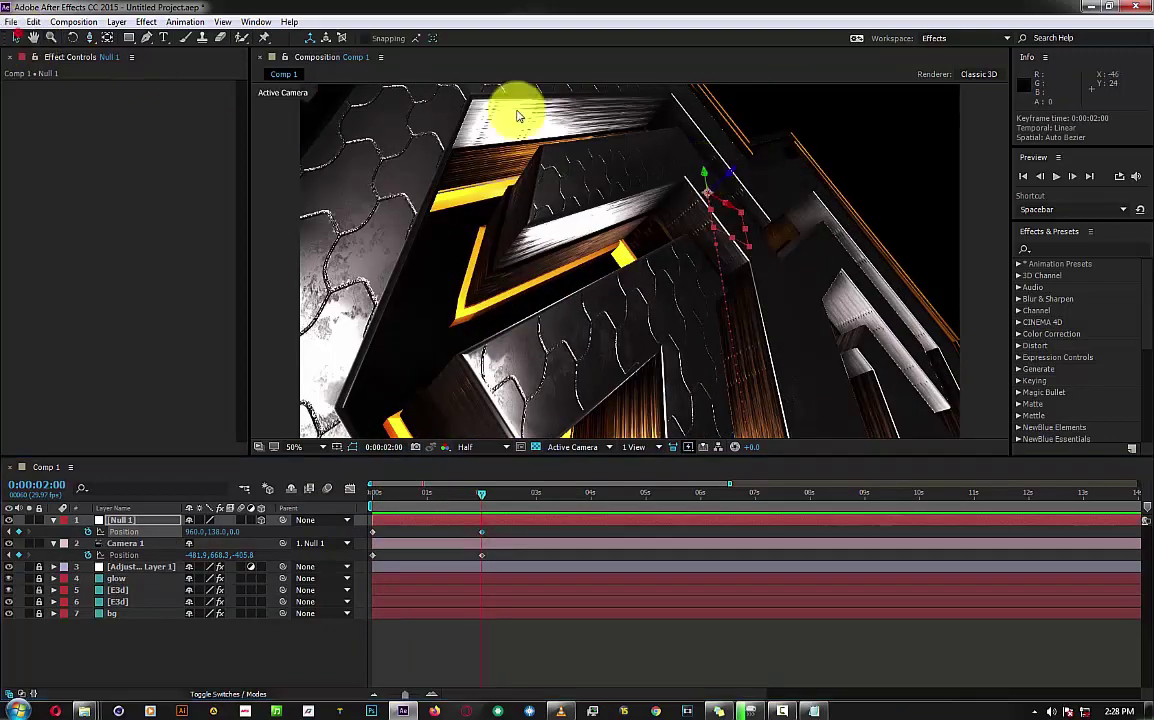
drag(703, 175, 726, 14)
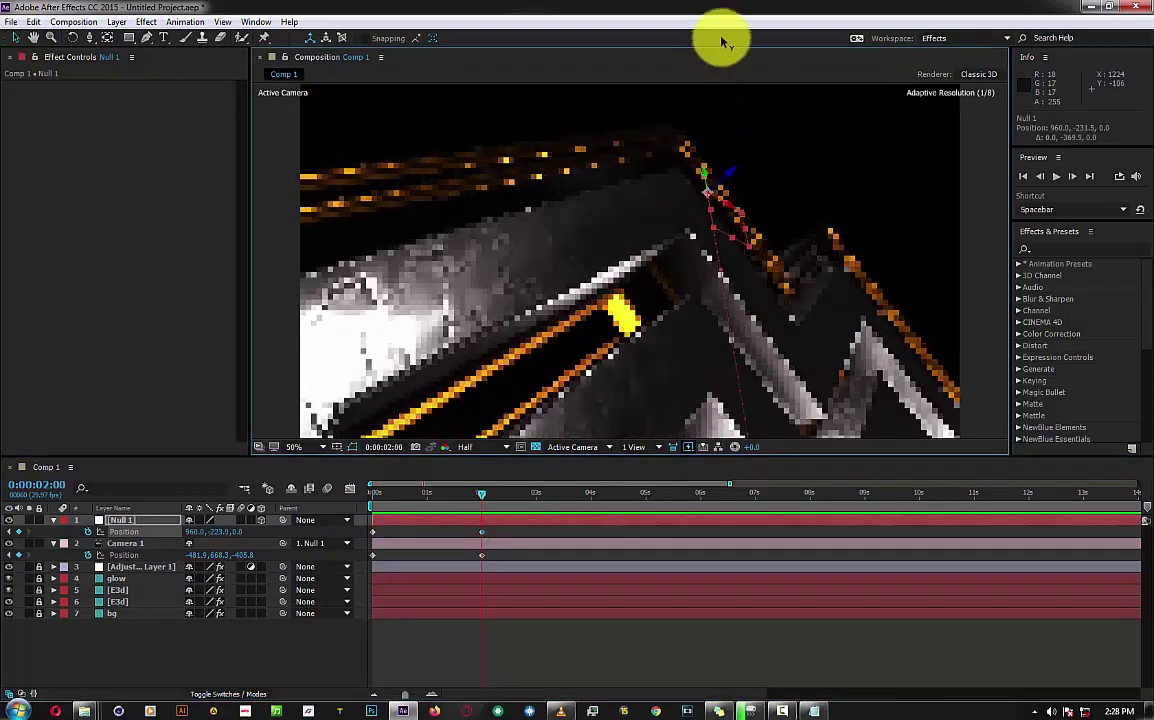
mouse_move(425, 494)
mouse_down()
mouse_move(309, 502)
mouse_move(481, 509)
mouse_up()
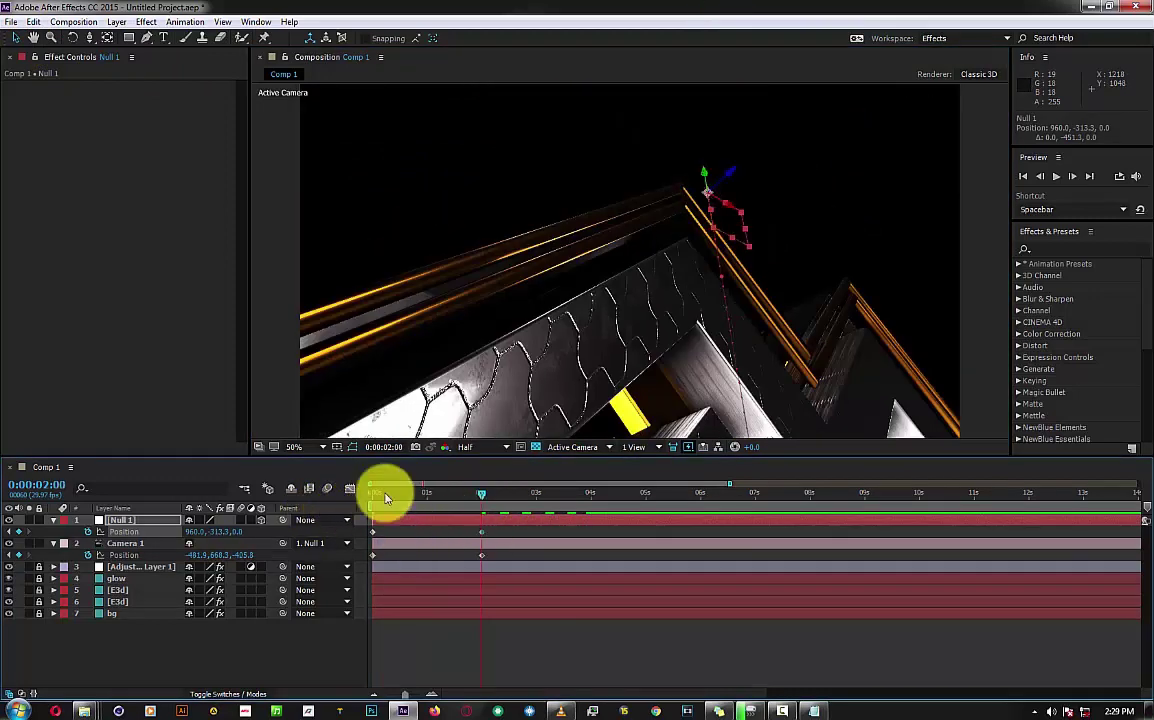
Orbit Camera 1 to a new angle and preview the camera move.
click(90, 43)
drag(687, 327, 626, 333)
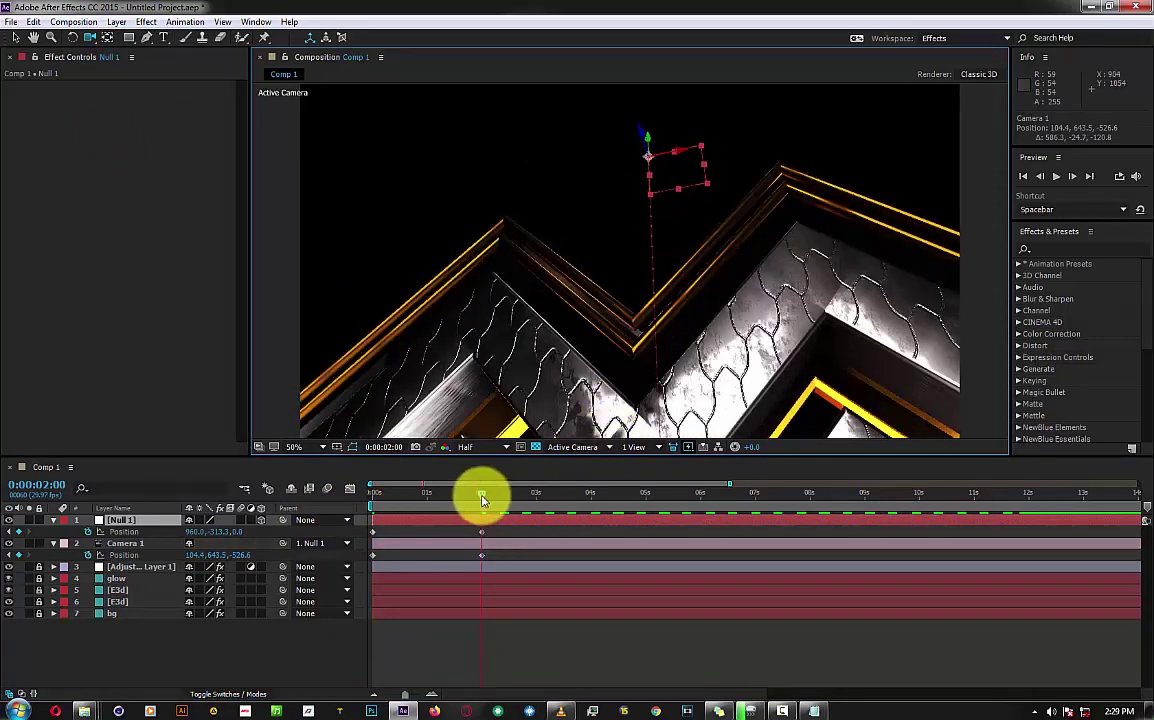
drag(482, 494, 328, 518)
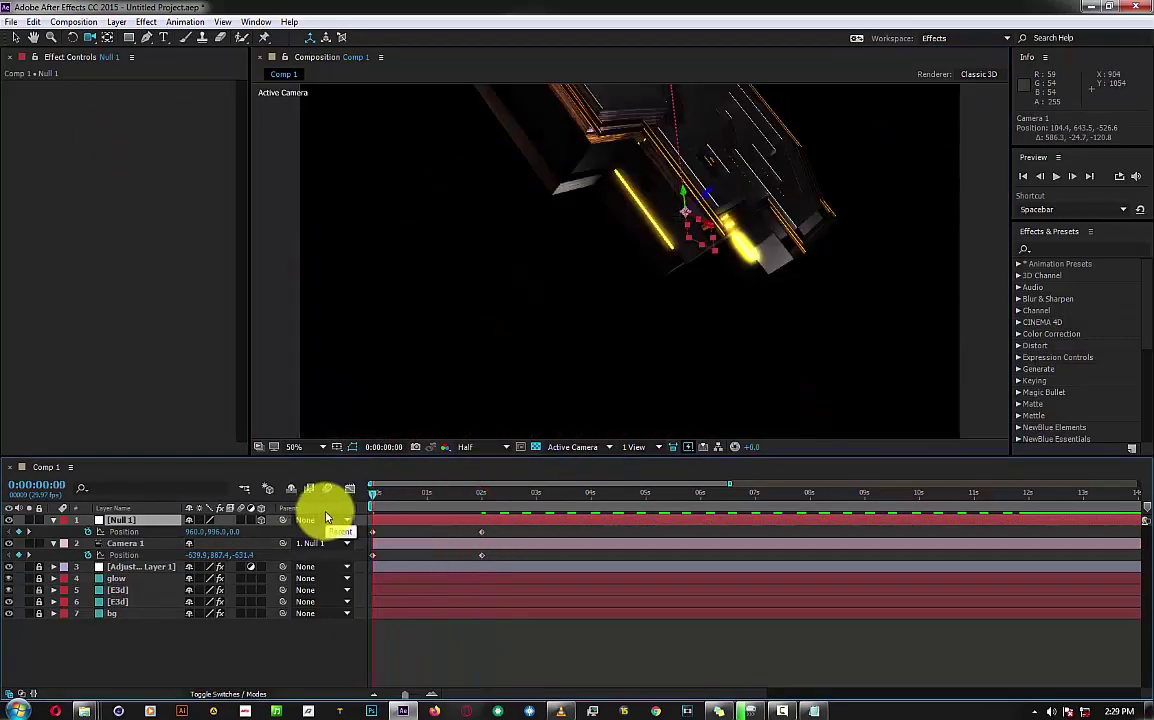
key(space)
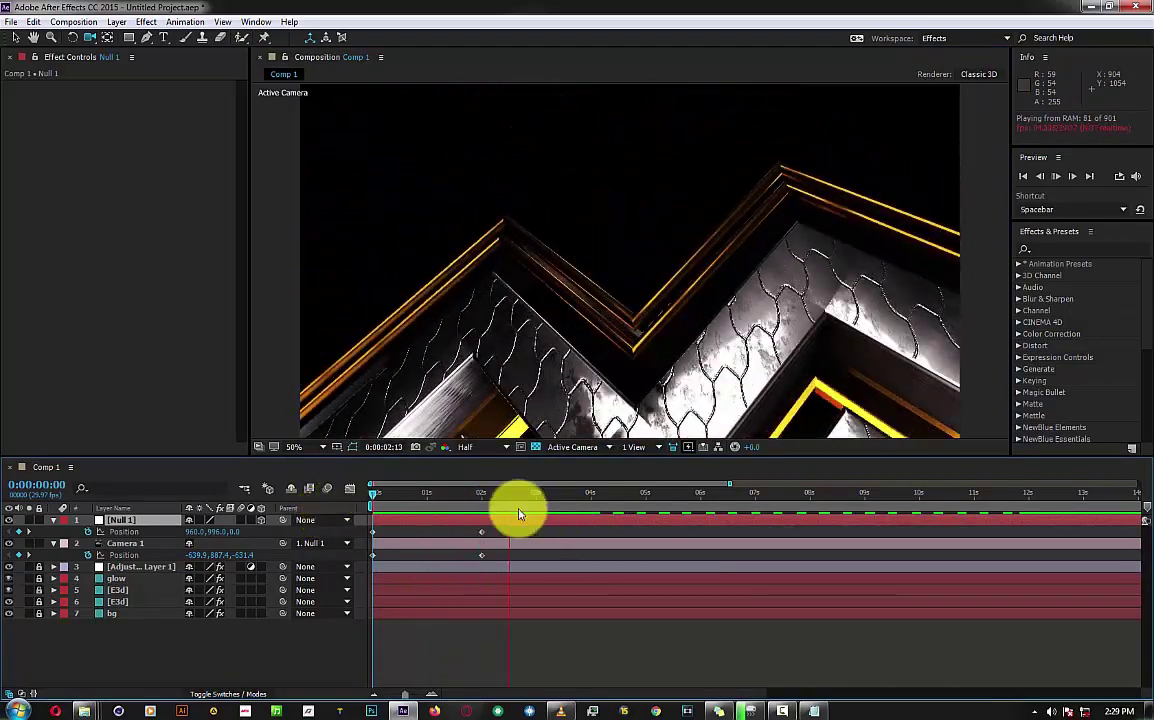
Shift the second Null 1 and Camera 1 keyframes to 3 seconds.
click(481, 531)
drag(480, 555, 535, 565)
double_click(535, 565)
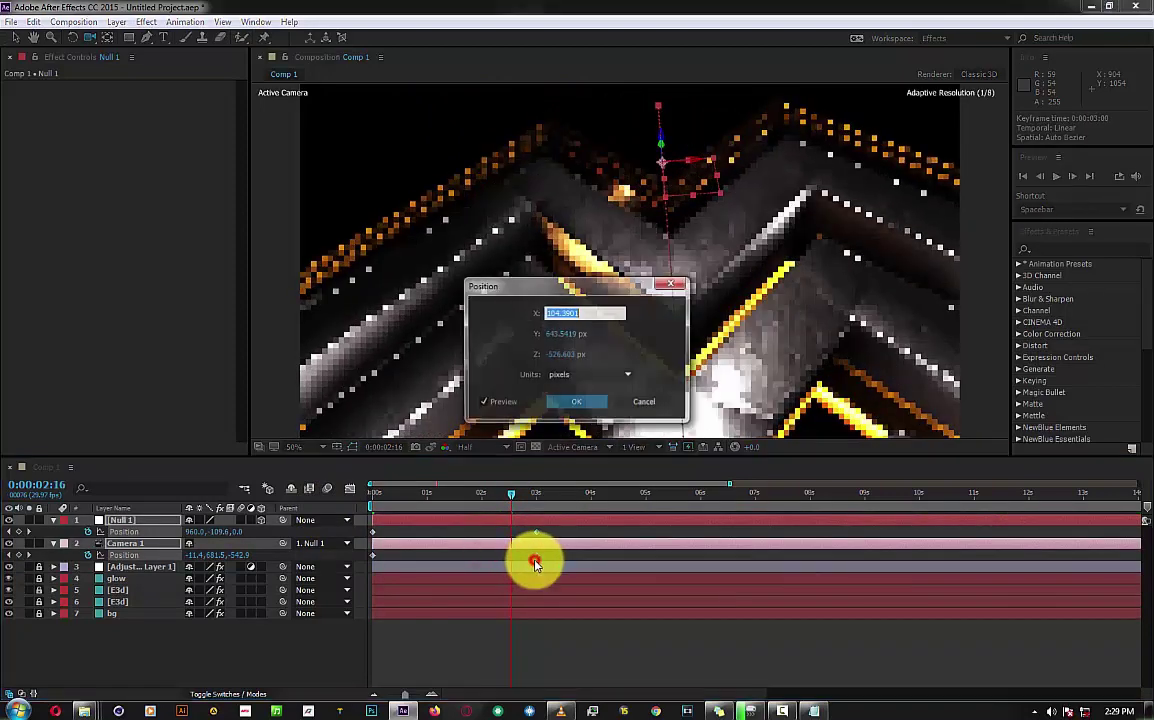
click(645, 405)
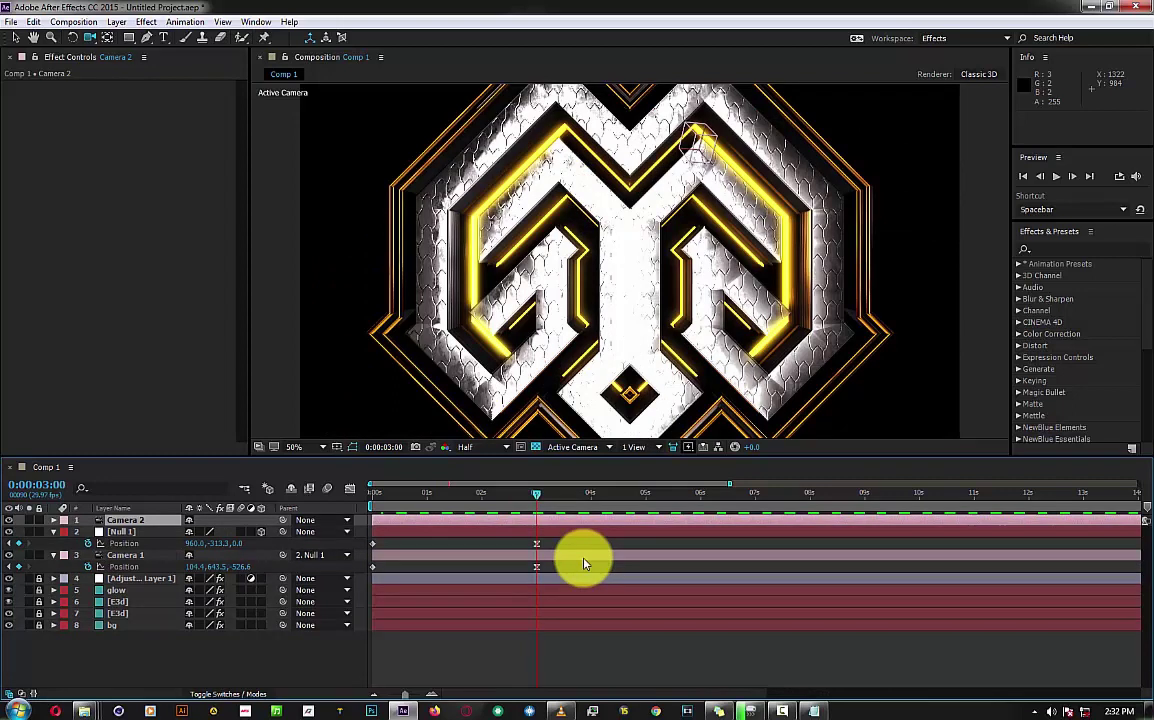
Add a new Null object layer and parent Camera 2 to Null 2.
click(750, 711)
click(1051, 622)
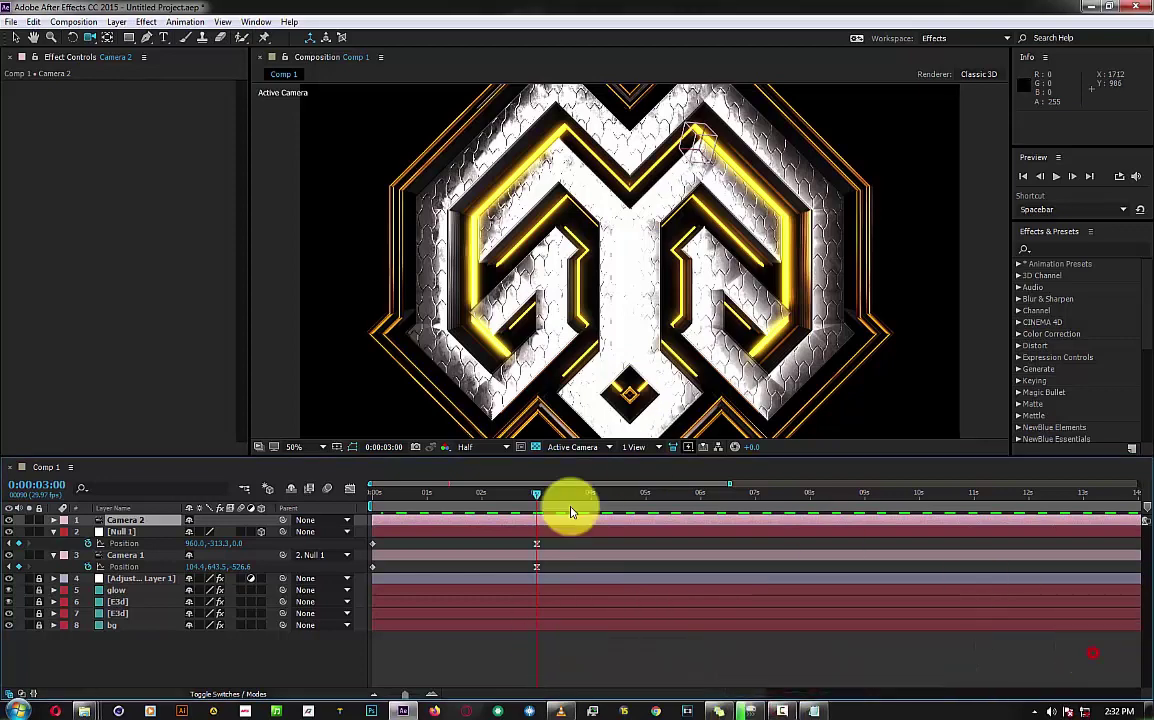
right_click(172, 660)
mouse_move(220, 524)
click(405, 608)
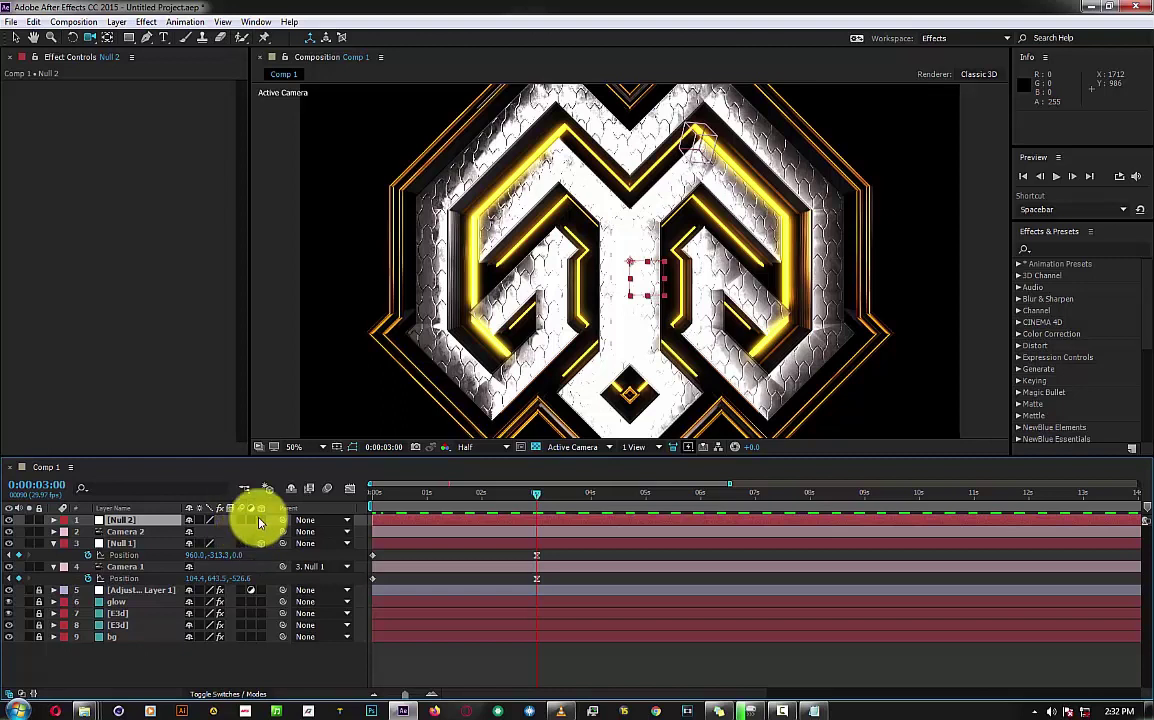
drag(281, 531, 145, 524)
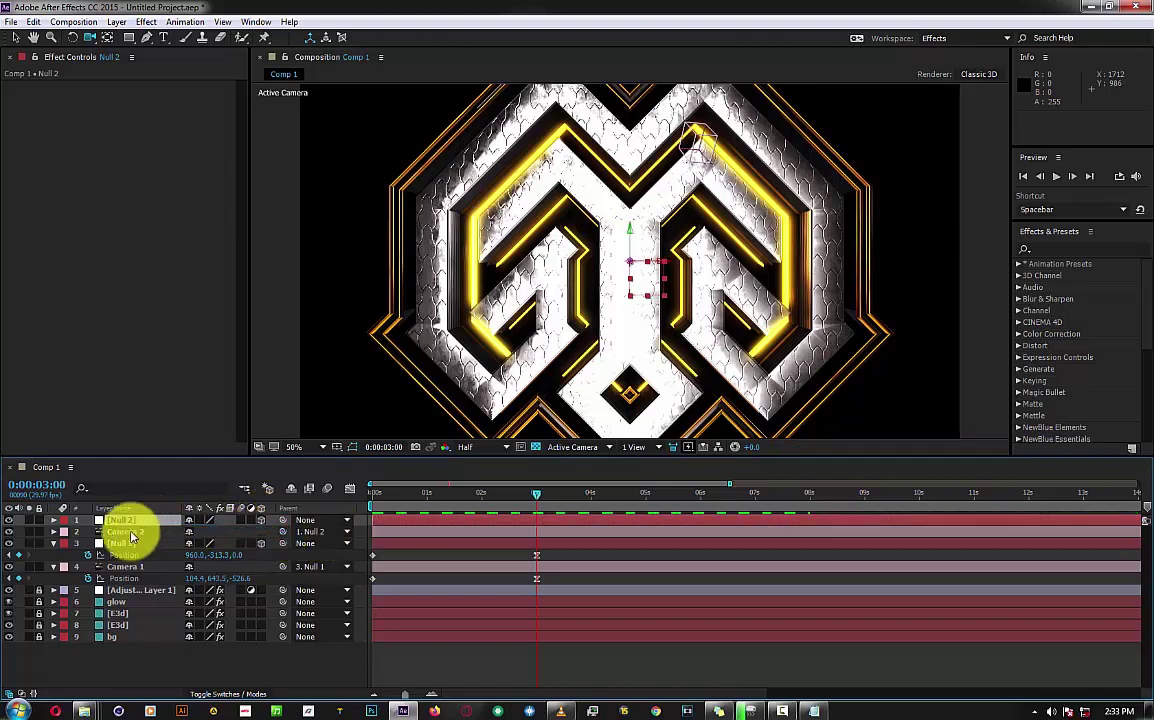
click(130, 533)
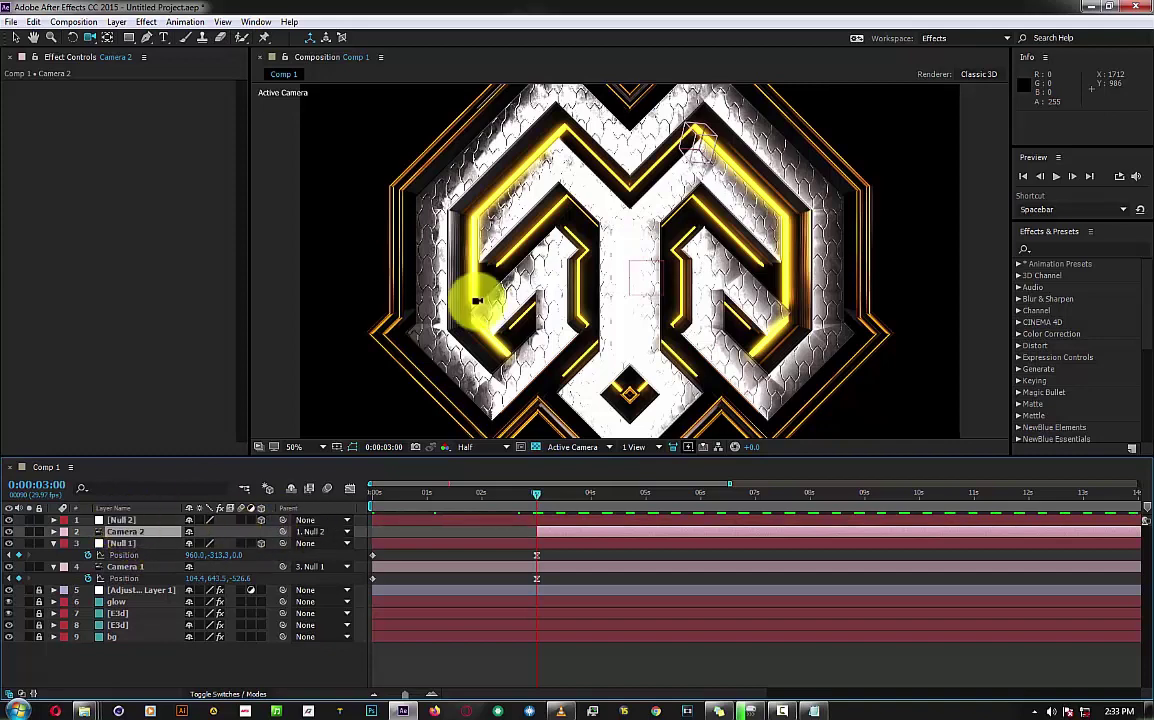
Orbit, dolly and track Camera 2 into a close, oblique view of the maze walls.
mouse_move(670, 242)
mouse_down()
mouse_move(651, 272)
mouse_move(647, 345)
mouse_move(572, 324)
mouse_move(560, 296)
mouse_move(556, 373)
mouse_move(549, 291)
mouse_move(545, 325)
mouse_up()
drag(543, 267, 543, 268)
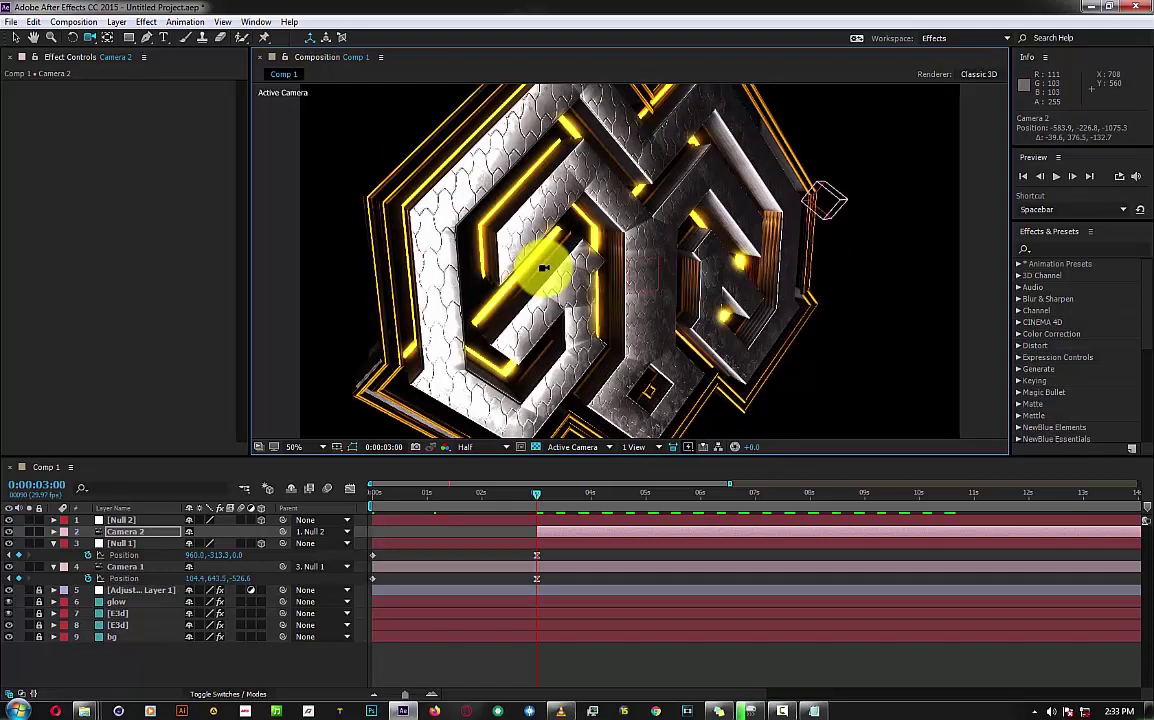
drag(543, 268, 569, 248)
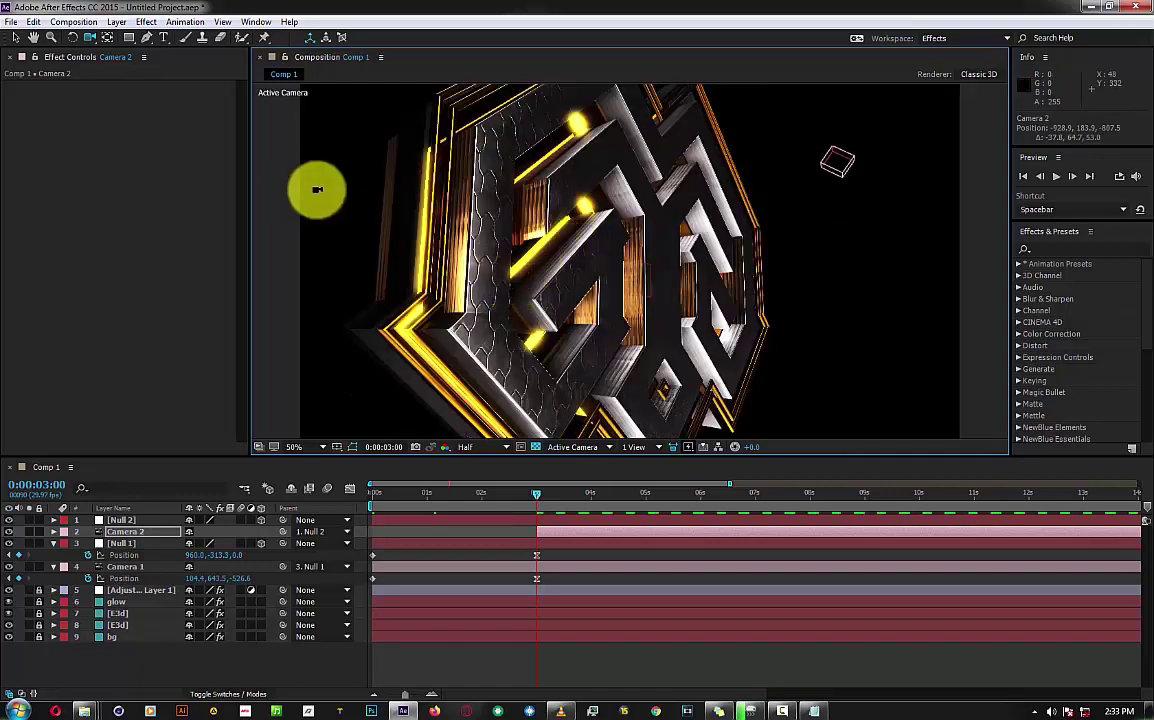
drag(343, 207, 464, 309)
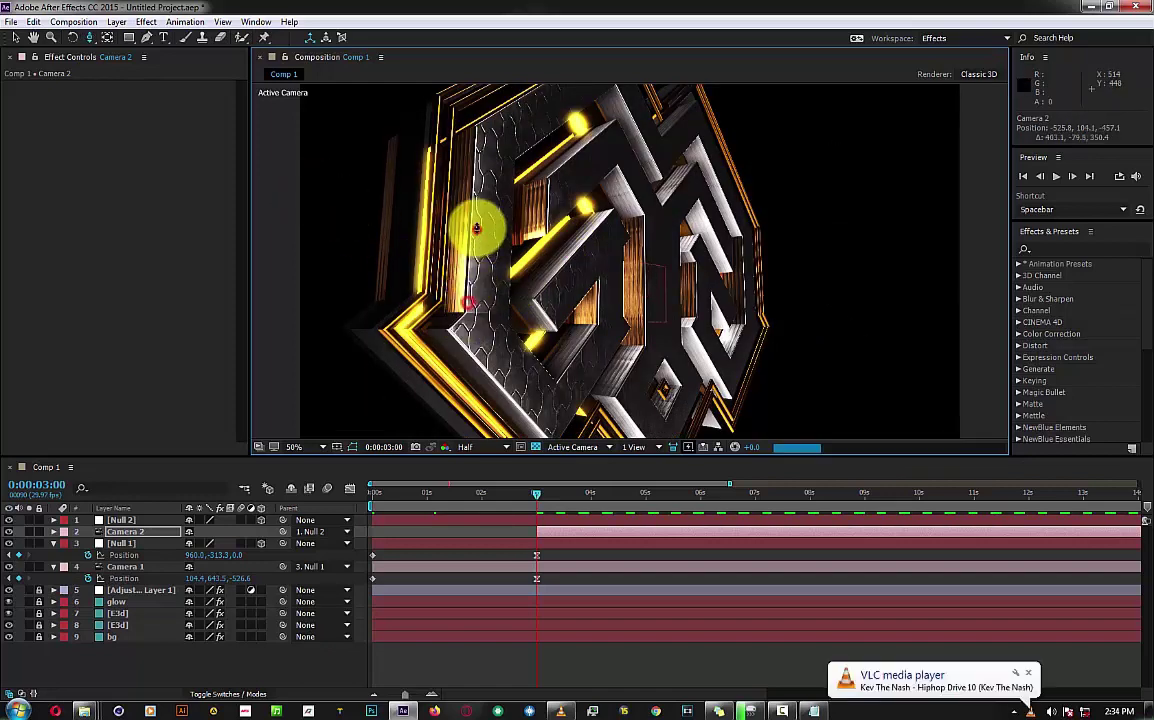
mouse_move(471, 227)
mouse_down()
mouse_move(501, 337)
mouse_move(479, 322)
mouse_up()
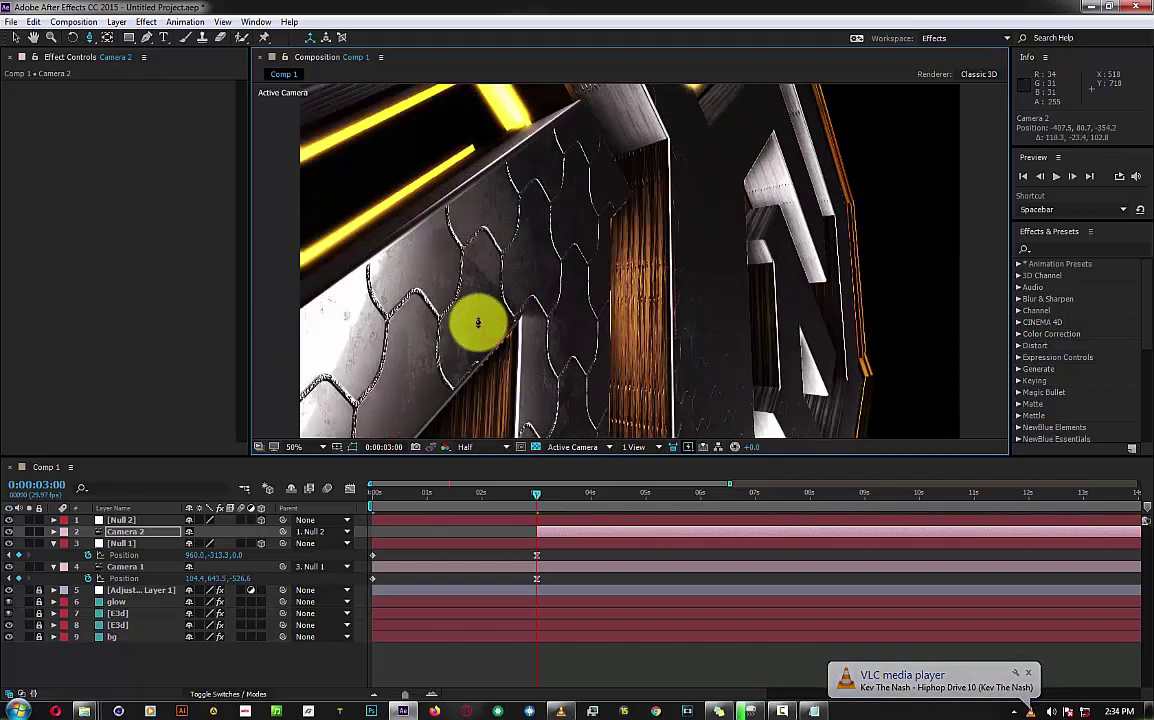
click(88, 40)
mouse_move(667, 237)
mouse_down()
mouse_move(604, 268)
mouse_move(656, 224)
mouse_move(646, 280)
mouse_up()
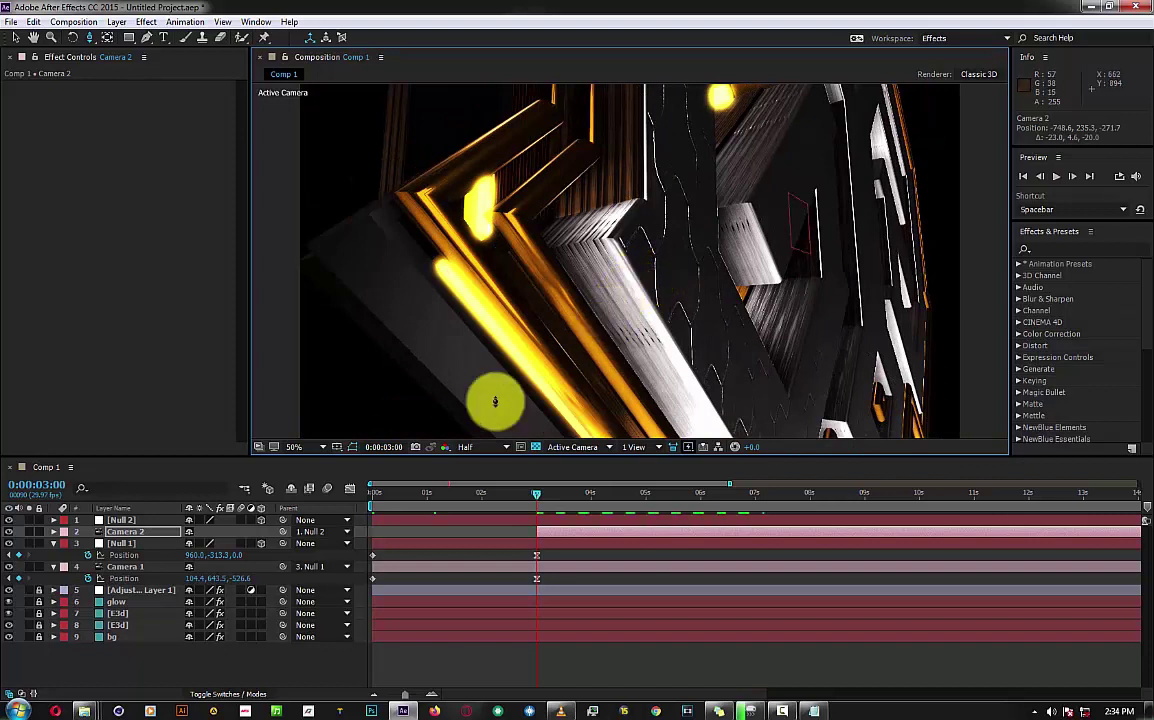
click(128, 536)
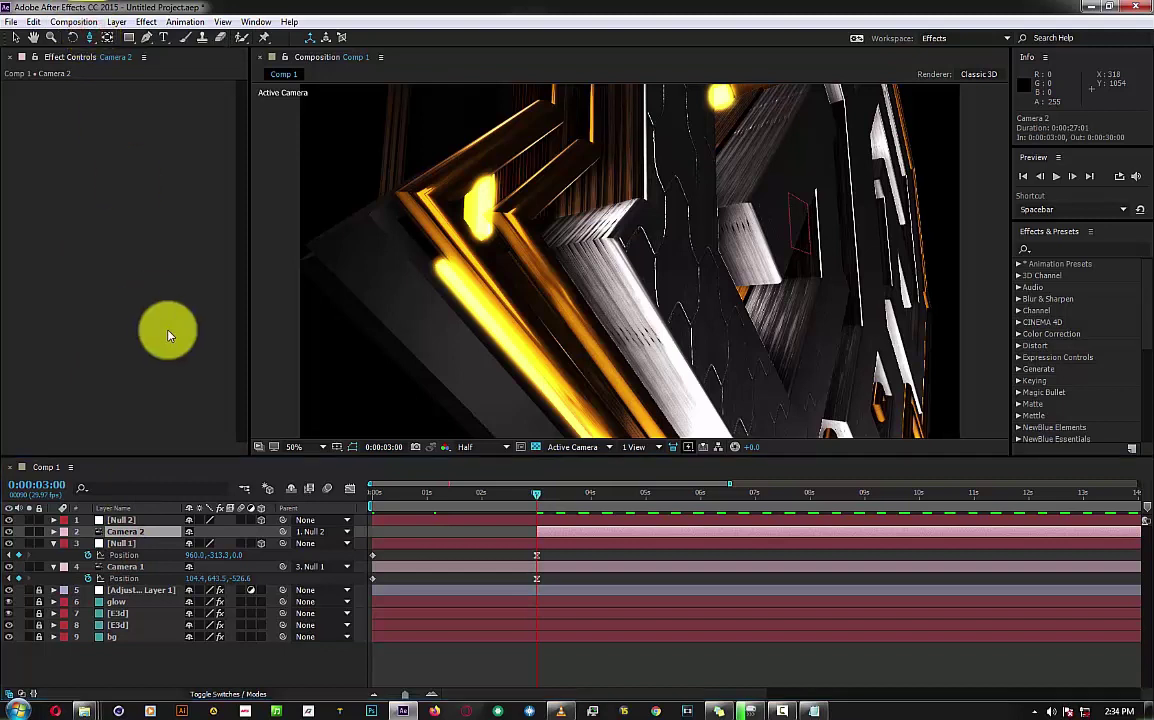
Keyframe Null 2's Position X at 729.8 at 3 seconds and 2000.7 at 6 seconds.
click(124, 520)
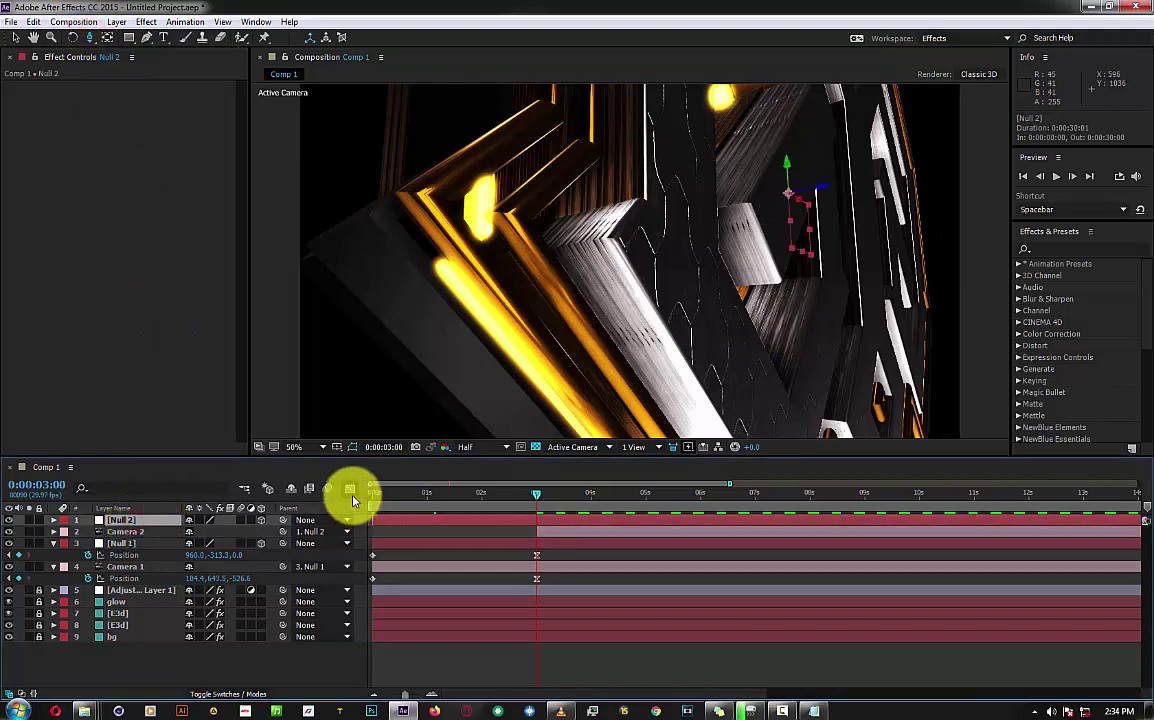
key(p)
click(87, 531)
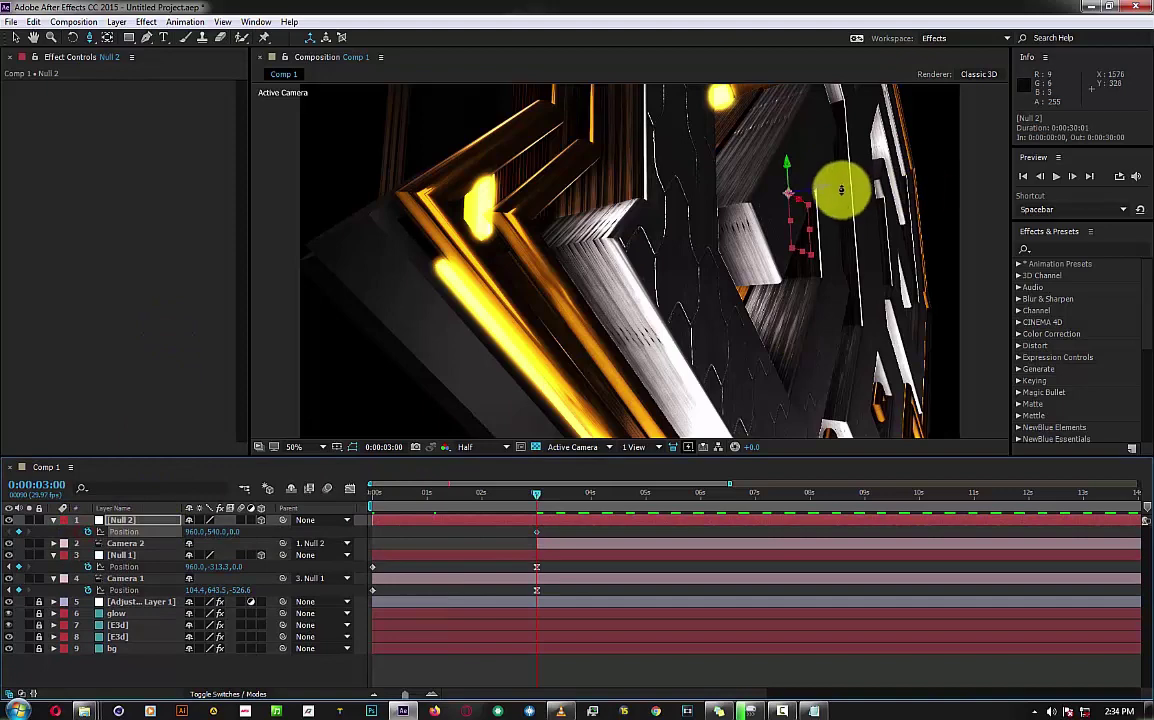
click(15, 37)
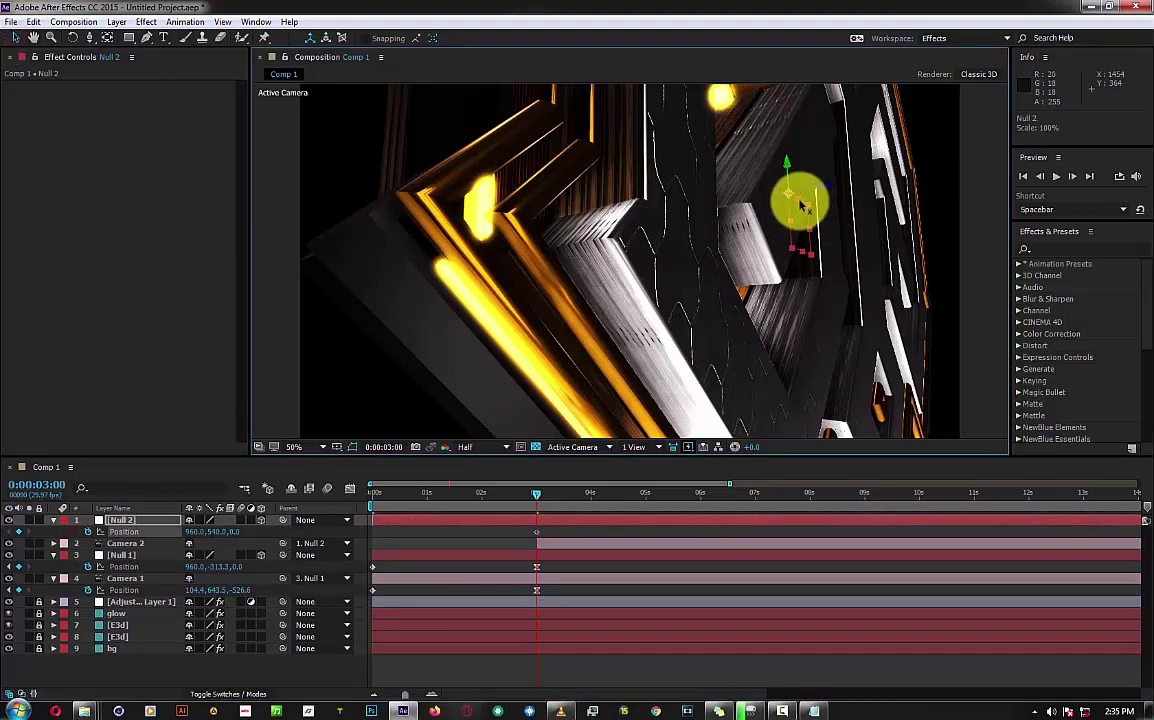
drag(800, 205, 706, 211)
key(space)
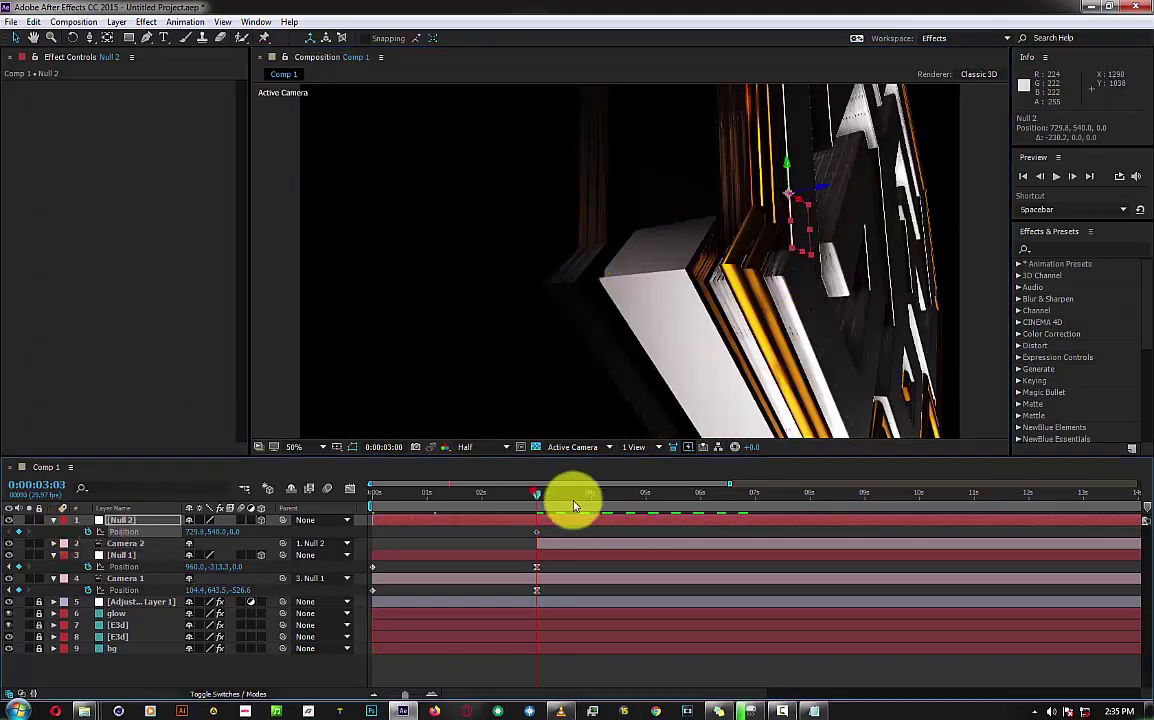
click(700, 500)
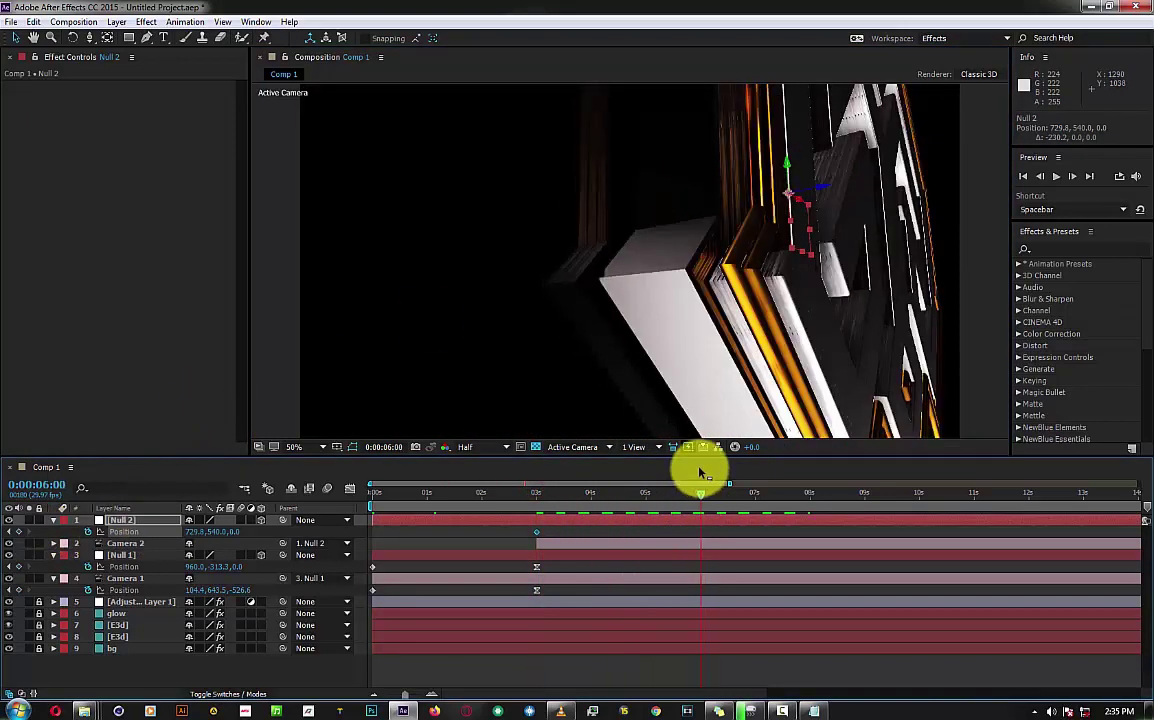
mouse_move(800, 205)
mouse_down()
mouse_move(930, 225)
mouse_move(835, 238)
mouse_move(902, 213)
mouse_move(947, 224)
mouse_move(895, 222)
mouse_move(917, 230)
mouse_up()
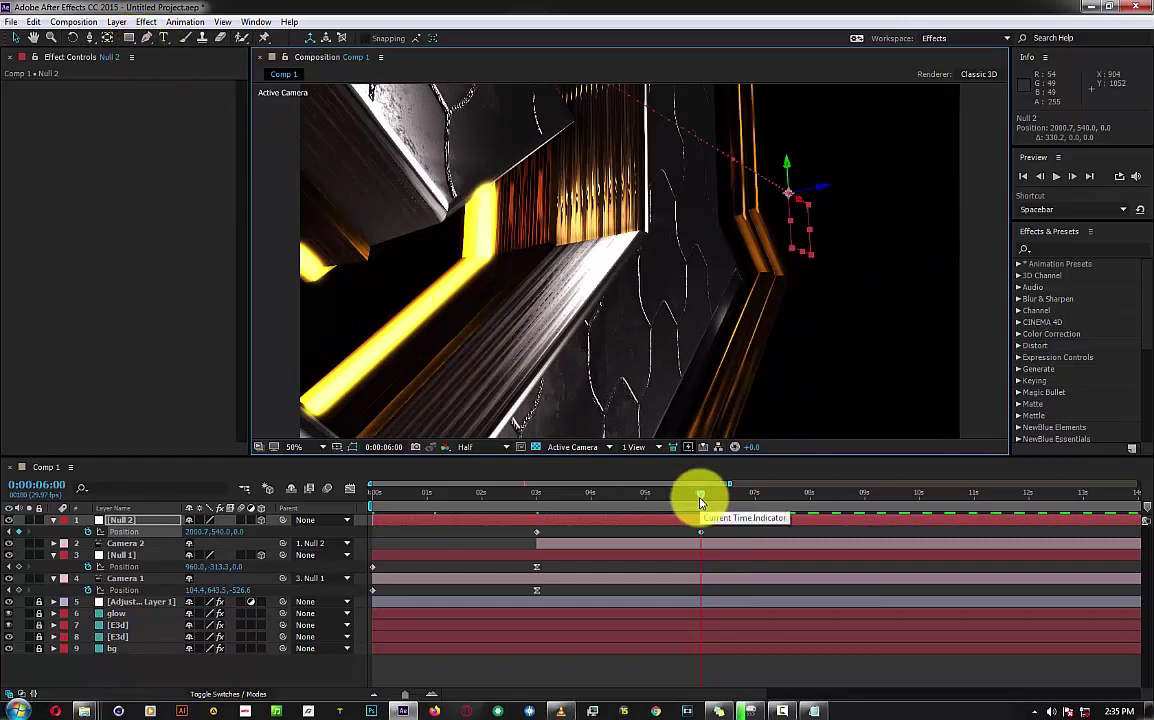
Back at 3 seconds, orbit Camera 2 to refine its starting angle.
drag(700, 500, 536, 494)
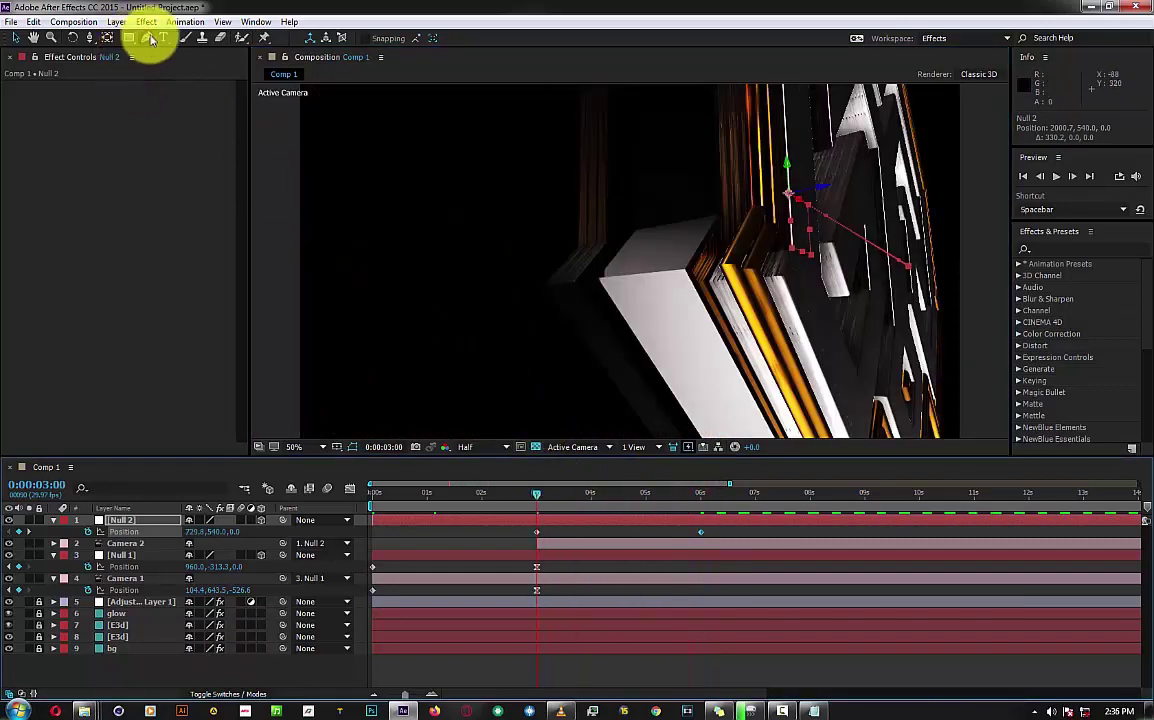
click(116, 545)
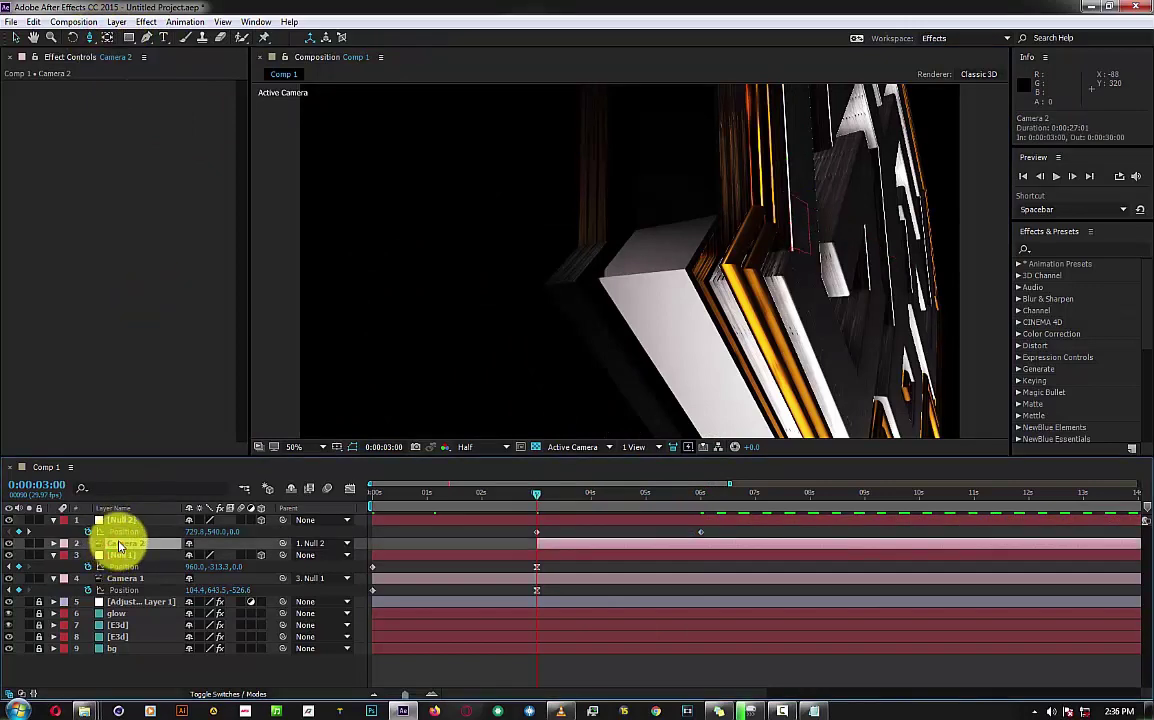
drag(683, 288, 670, 343)
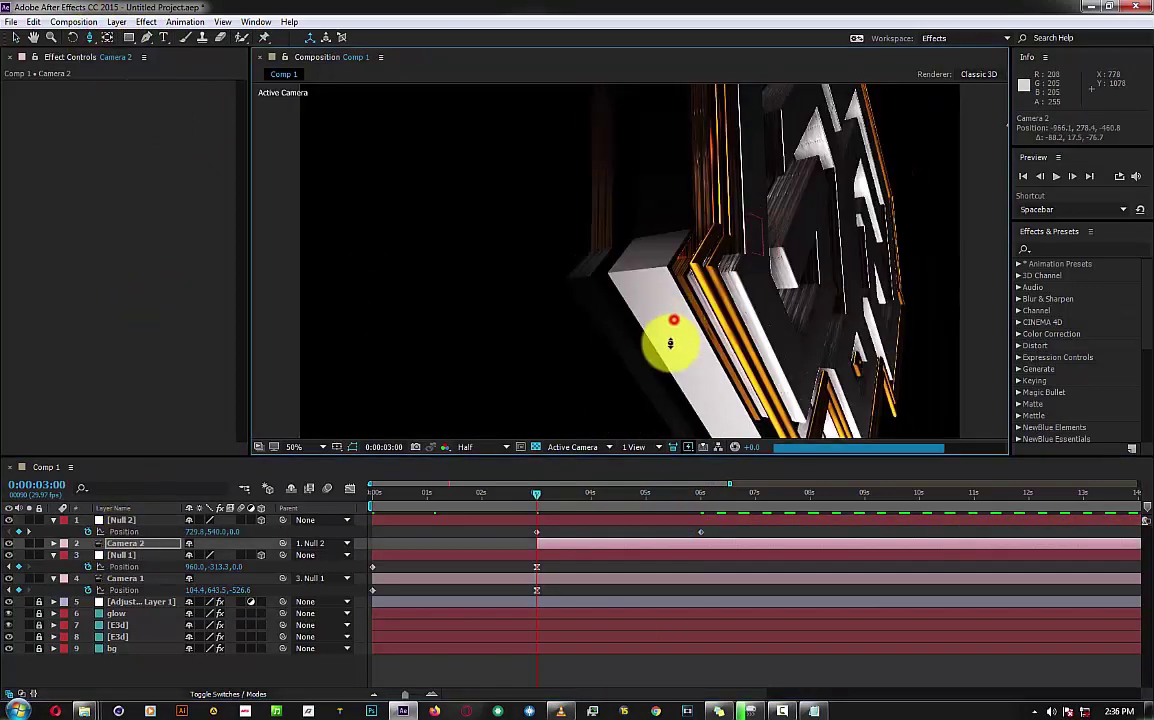
drag(536, 494, 700, 508)
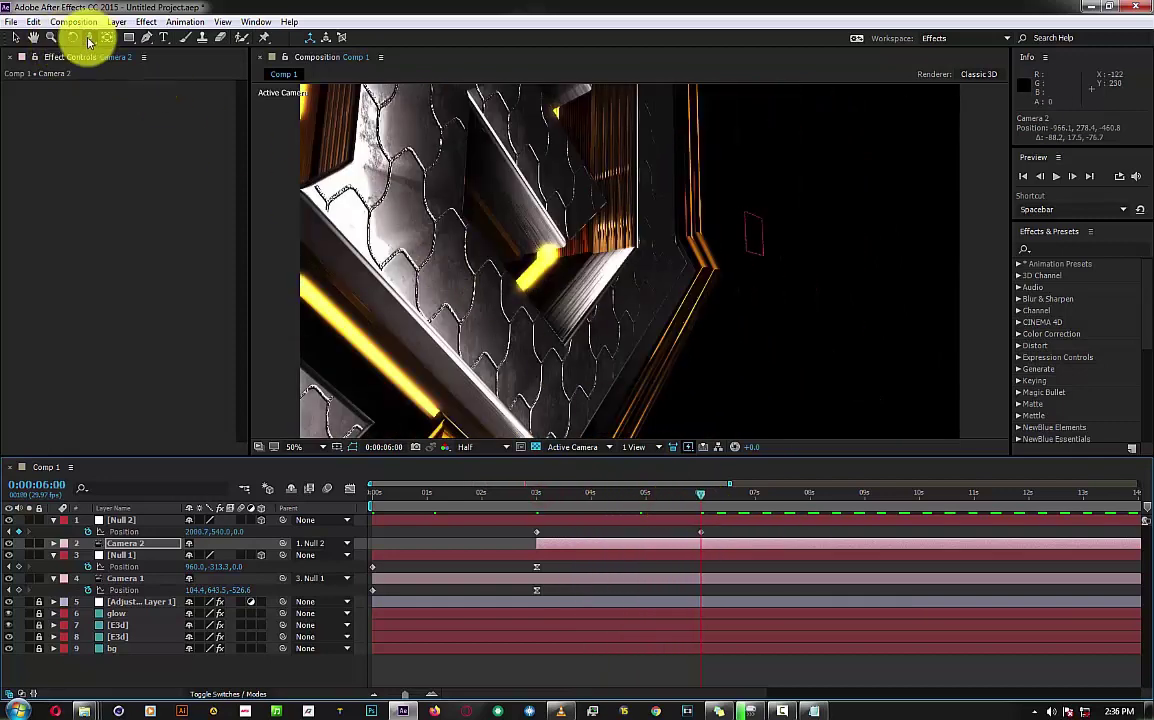
Pan Camera 2 across the tiles at 6 seconds, then preview the full move from the start.
drag(88, 42, 150, 66)
drag(688, 247, 625, 251)
drag(733, 273, 746, 284)
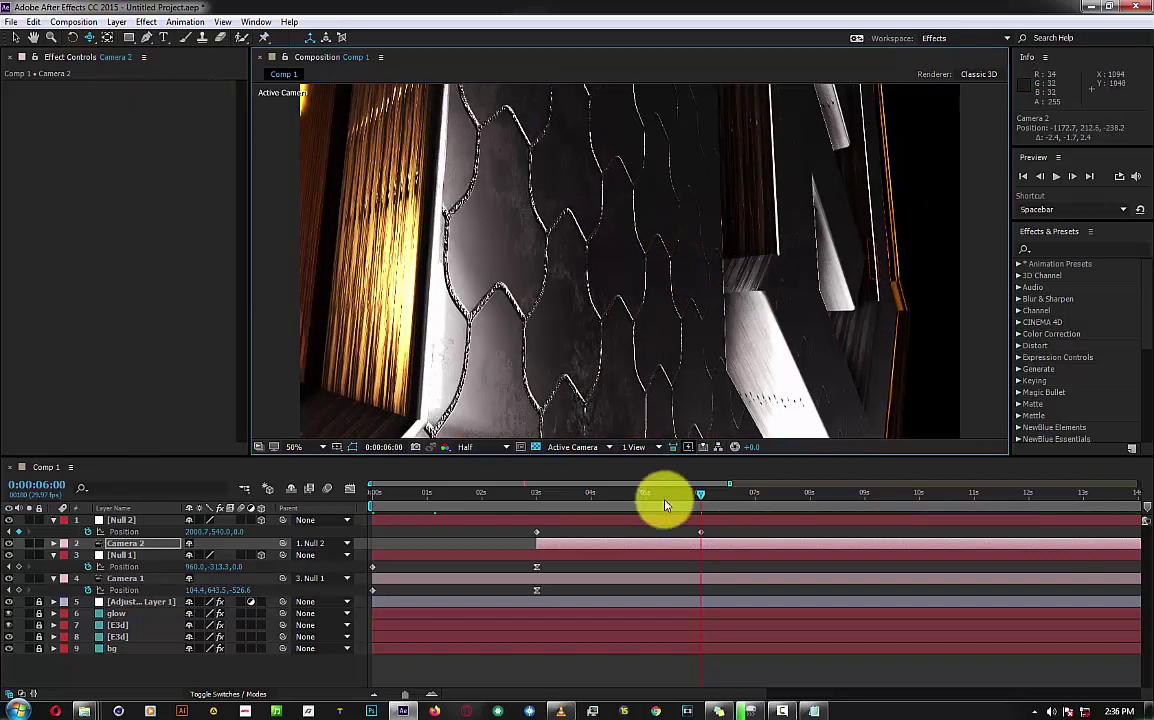
key(Home)
key(space)
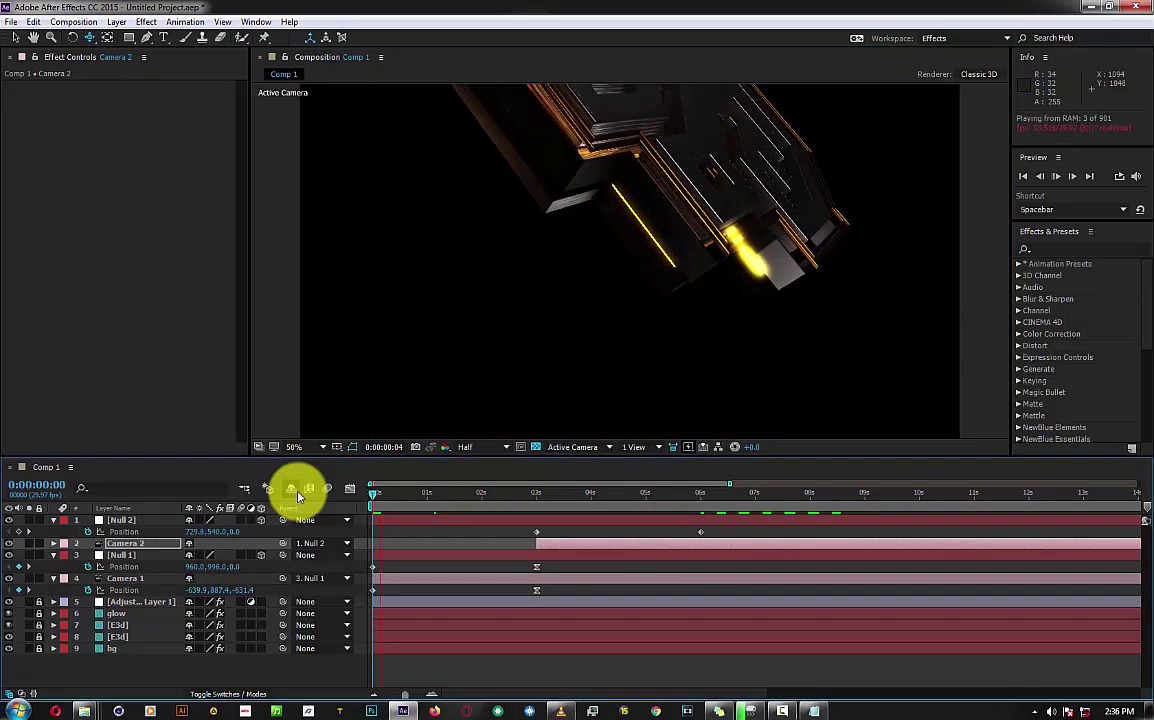
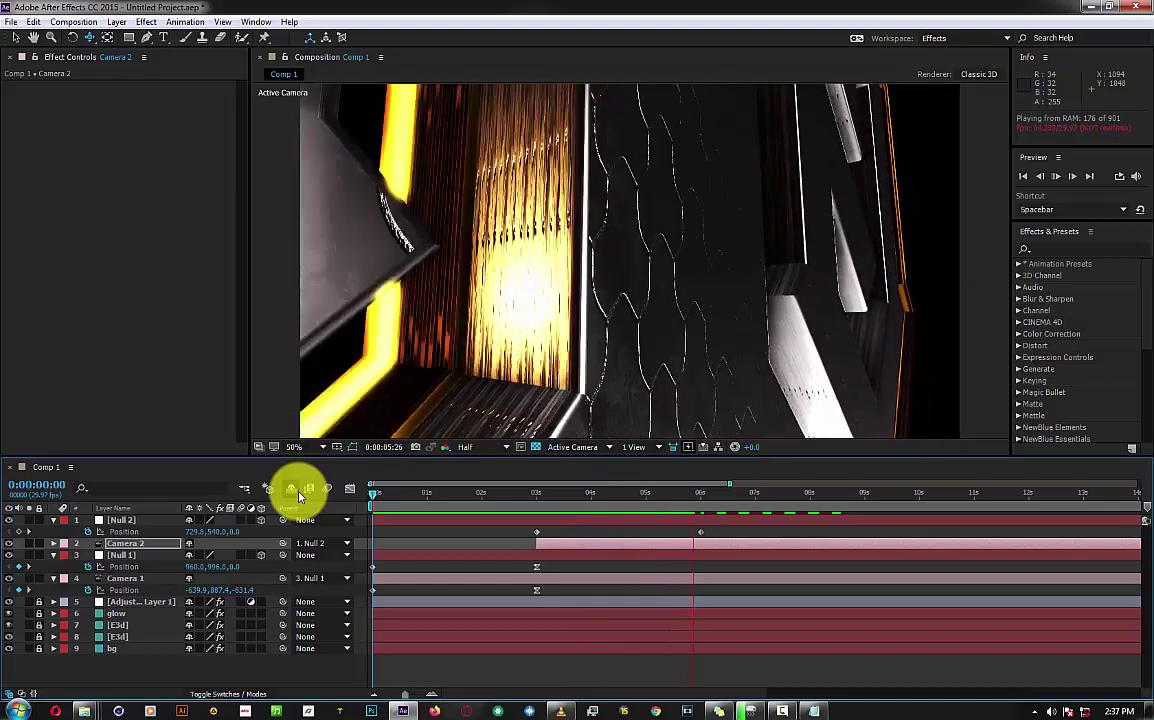
Add Position keyframes to Null 1 and Null 2 at 4:15 and shift Null 2's keys earlier.
drag(533, 495, 618, 501)
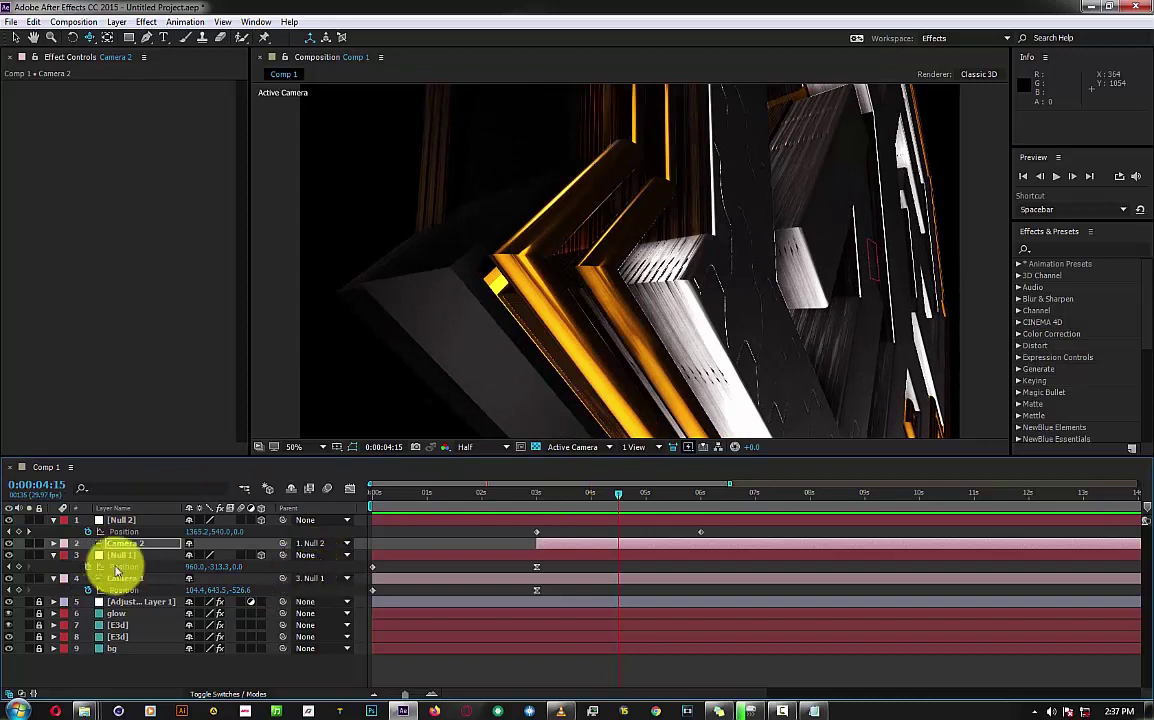
click(17, 567)
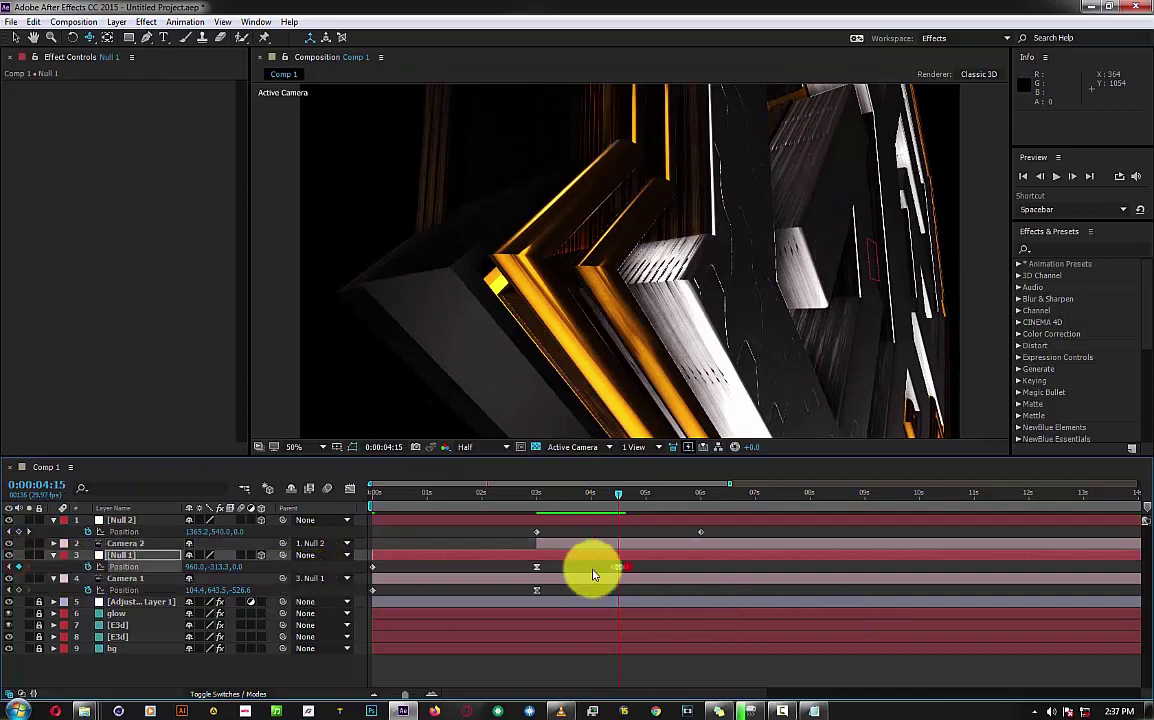
drag(630, 564, 576, 578)
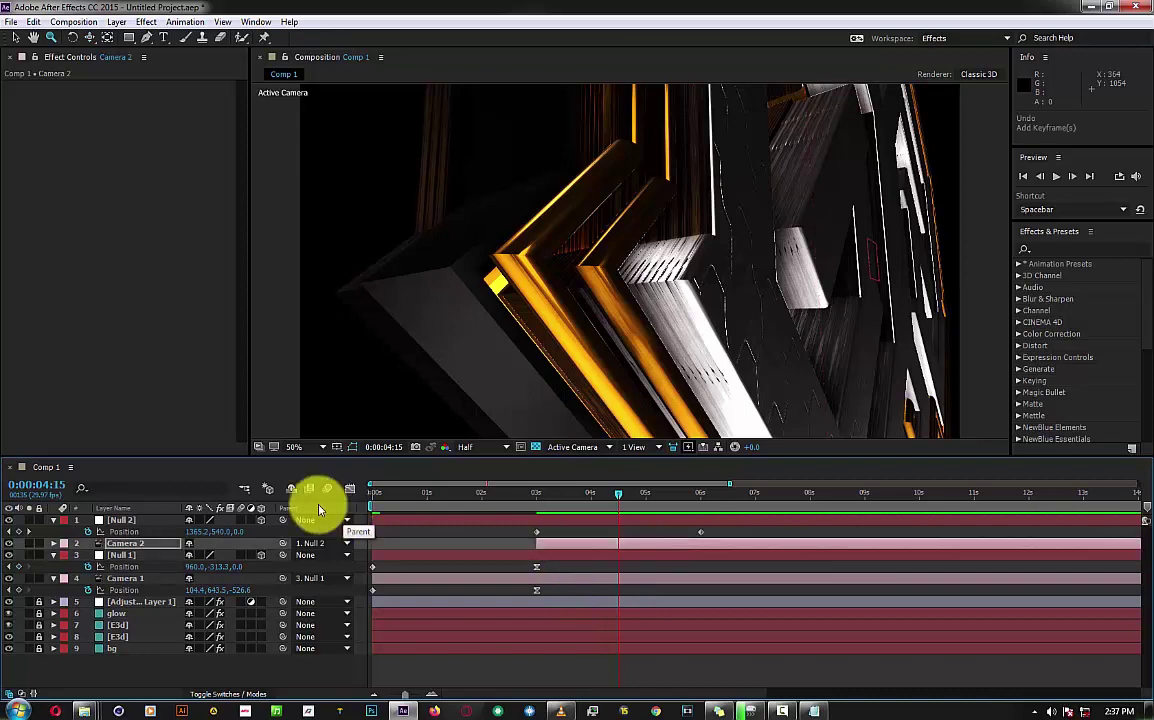
click(120, 520)
click(17, 531)
drag(628, 530, 527, 540)
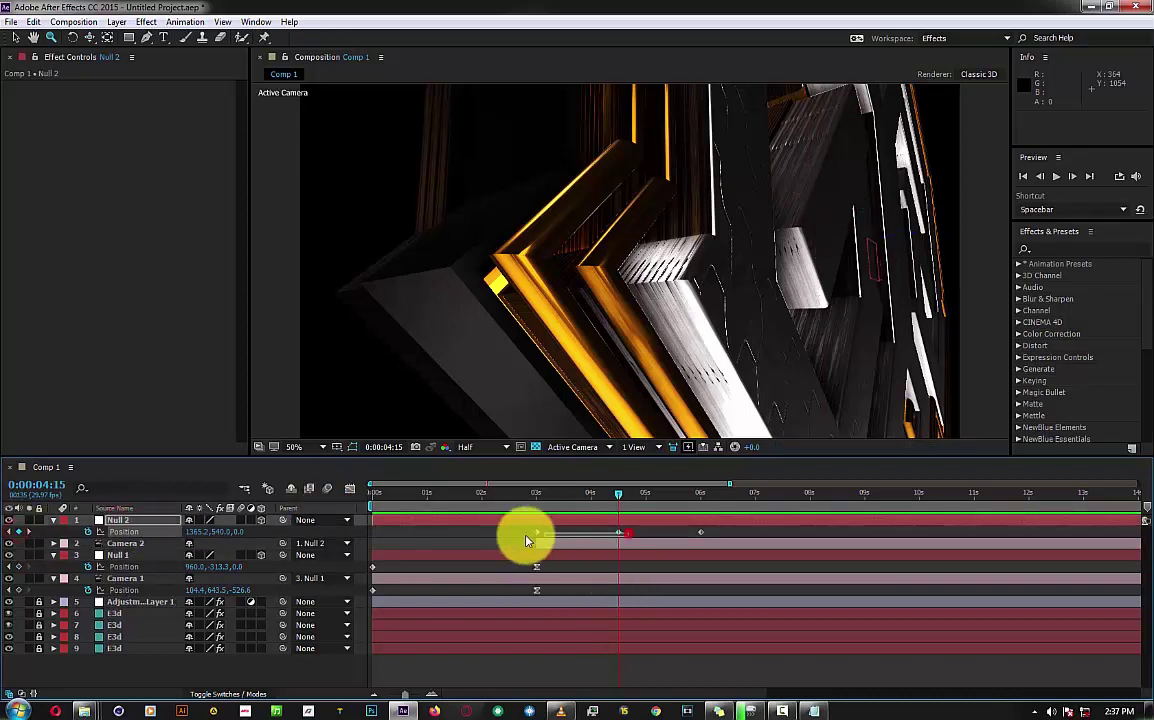
drag(618, 538, 537, 549)
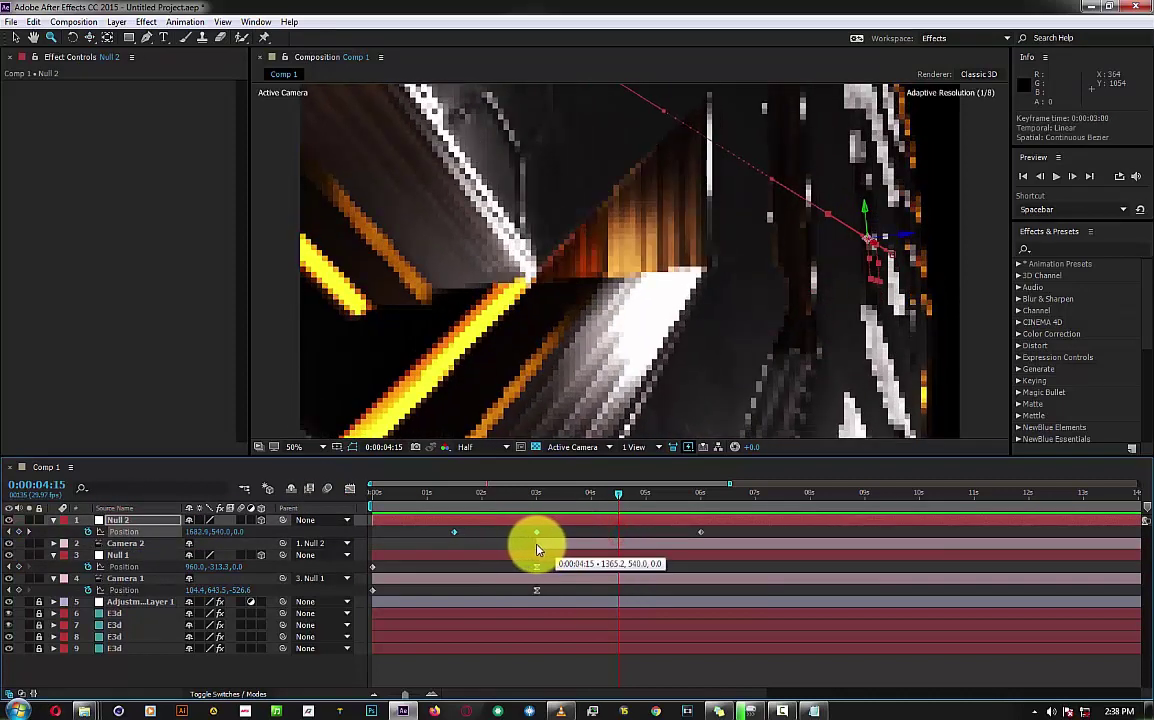
At 6:00, push Null 2's position out to X 2469.5 and dolly the camera view.
drag(536, 493, 702, 492)
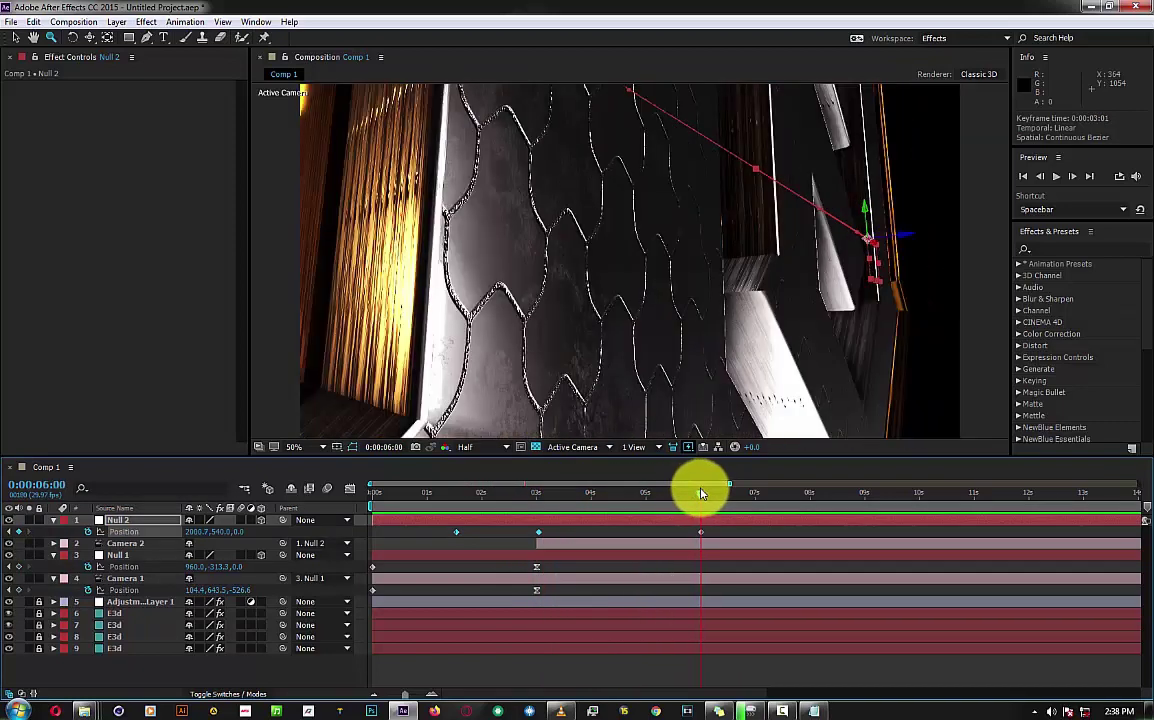
click(704, 537)
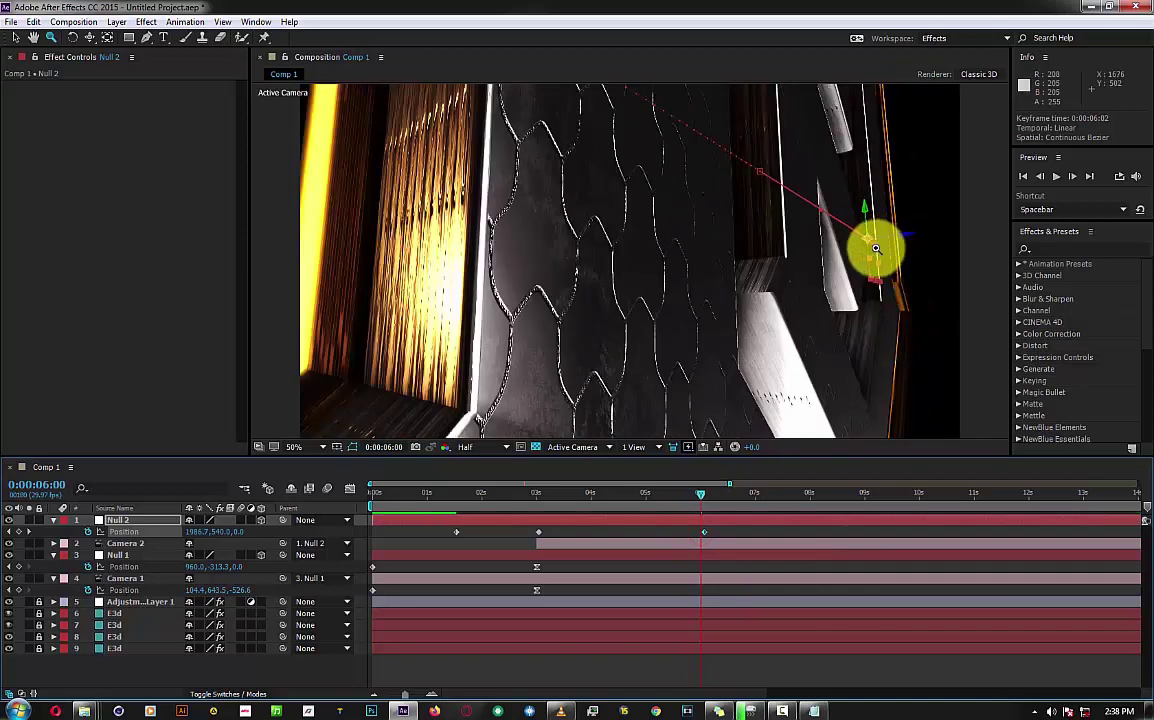
click(15, 37)
drag(880, 252, 1014, 262)
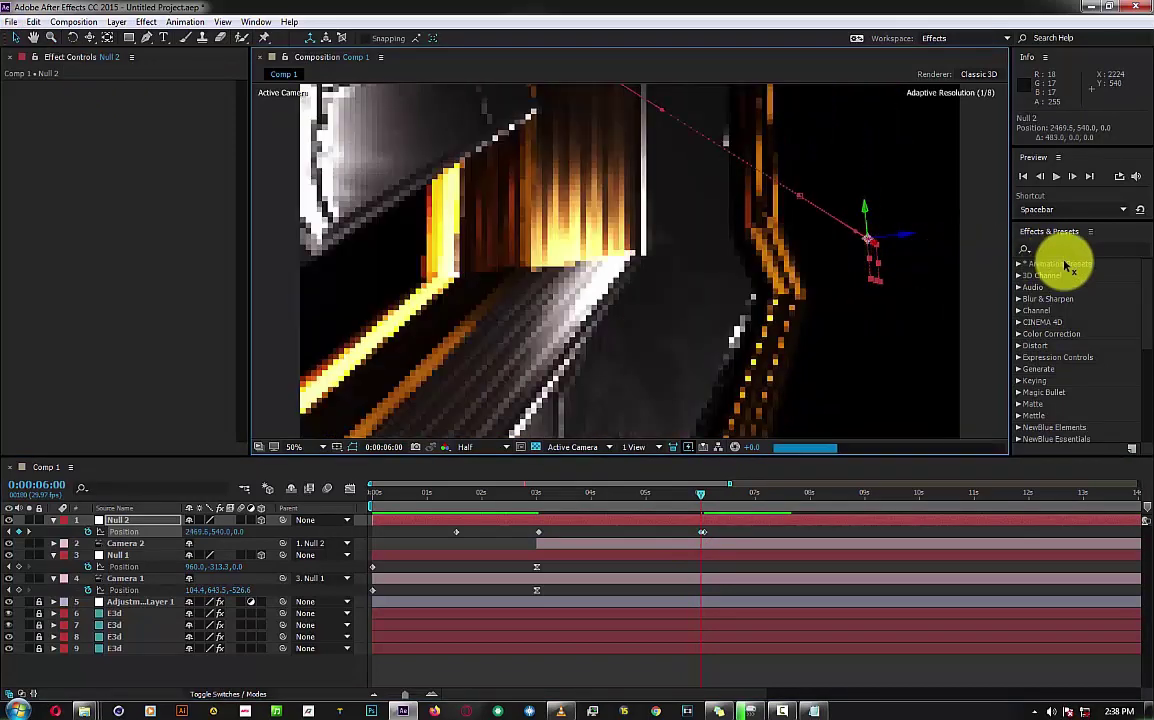
drag(1014, 262, 1060, 257)
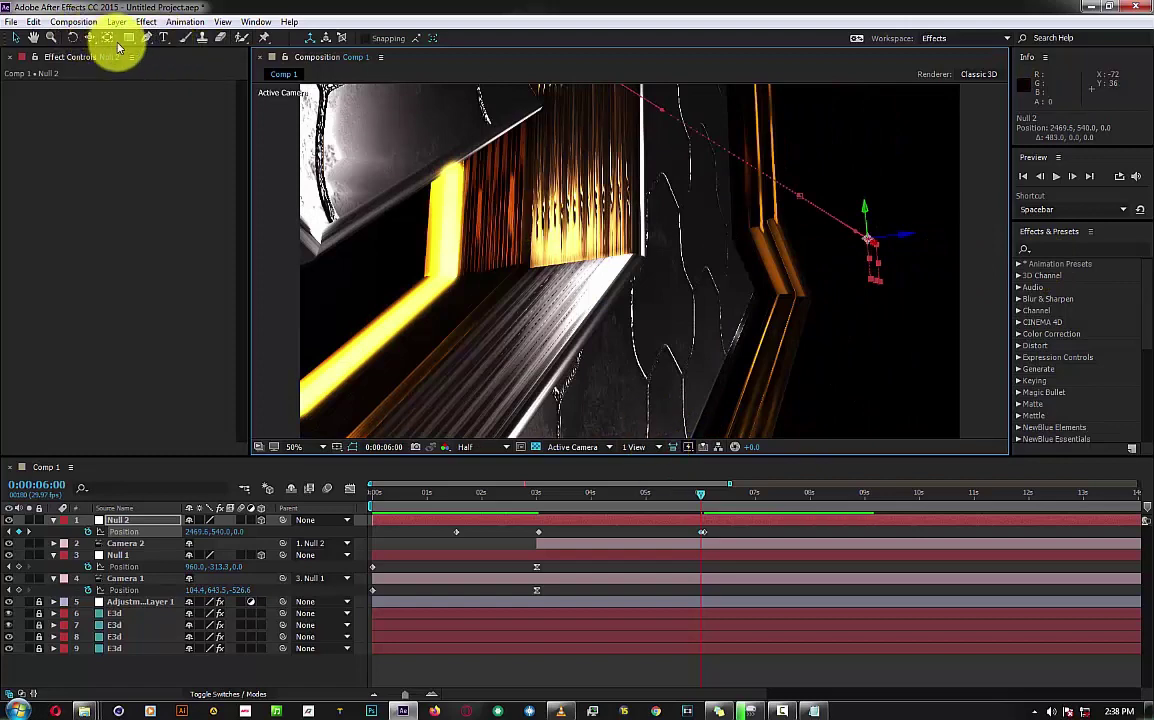
drag(90, 37, 130, 83)
drag(742, 330, 742, 357)
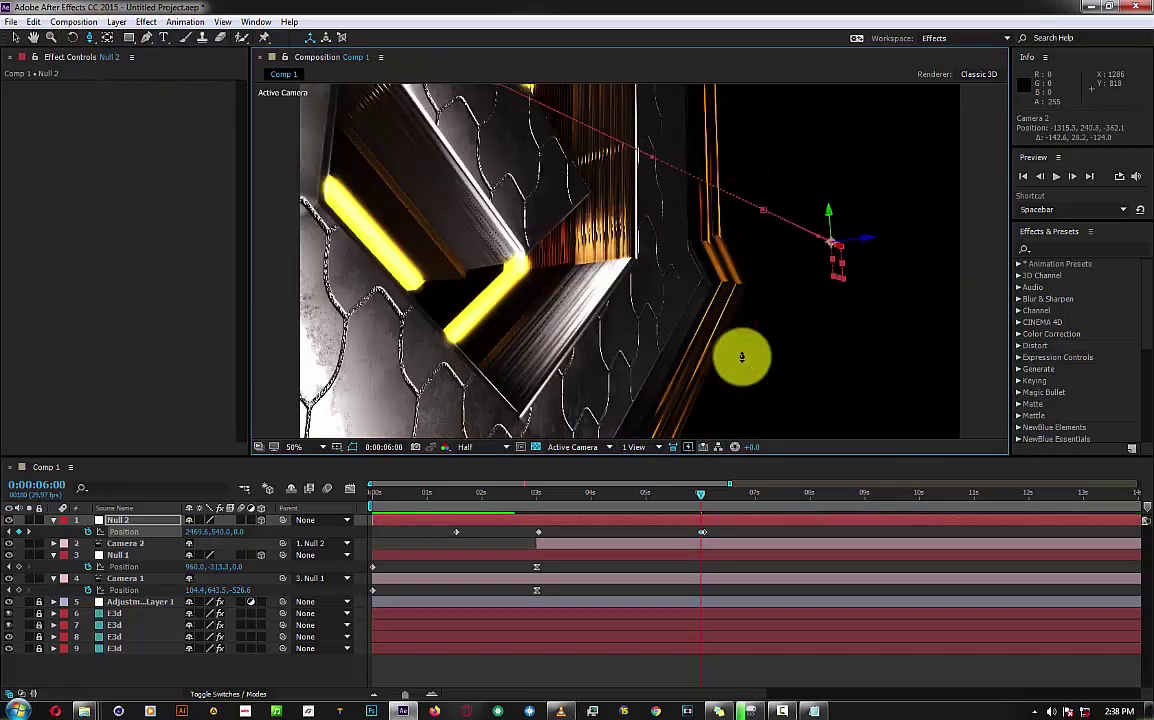
click(15, 37)
Apply Easy Ease to Null 2's 6-second Position keyframe and start a preview.
drag(631, 535, 700, 537)
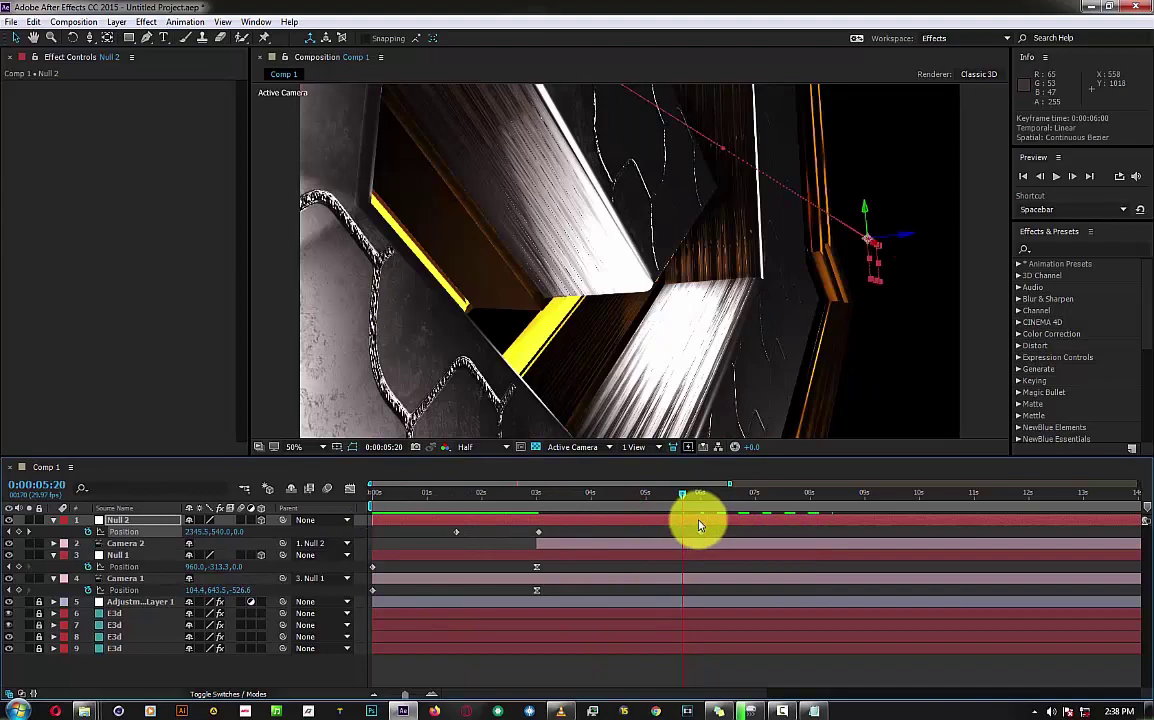
right_click(701, 532)
mouse_move(782, 524)
click(918, 556)
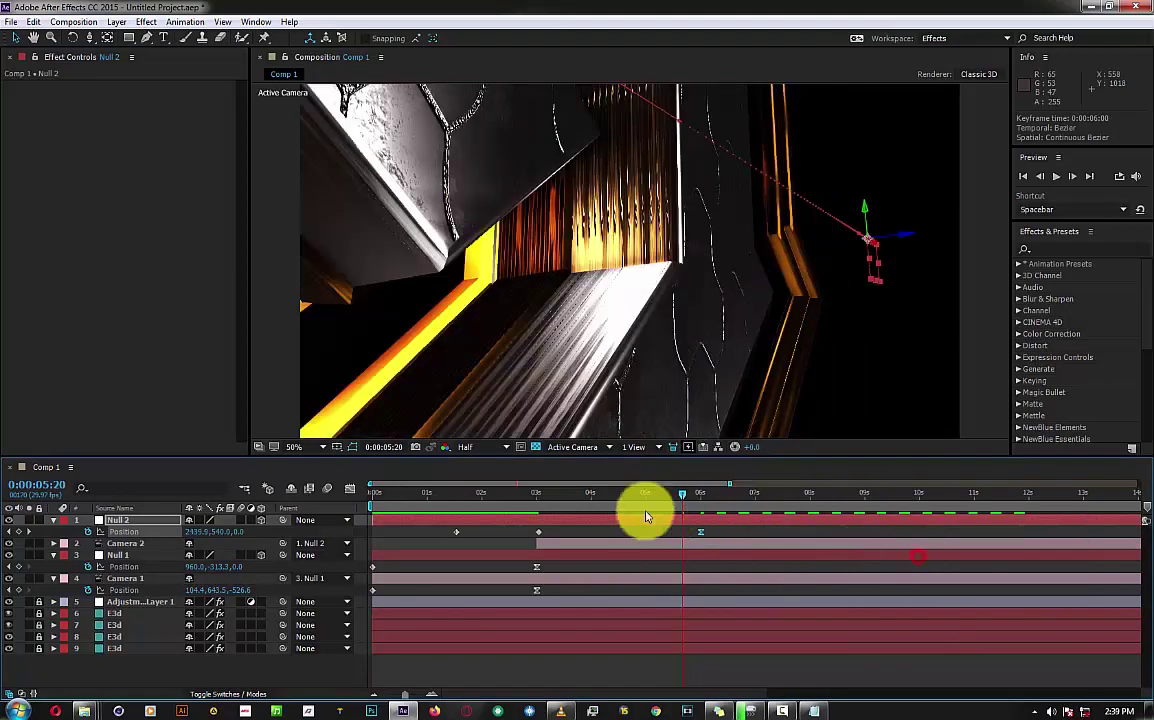
key(space)
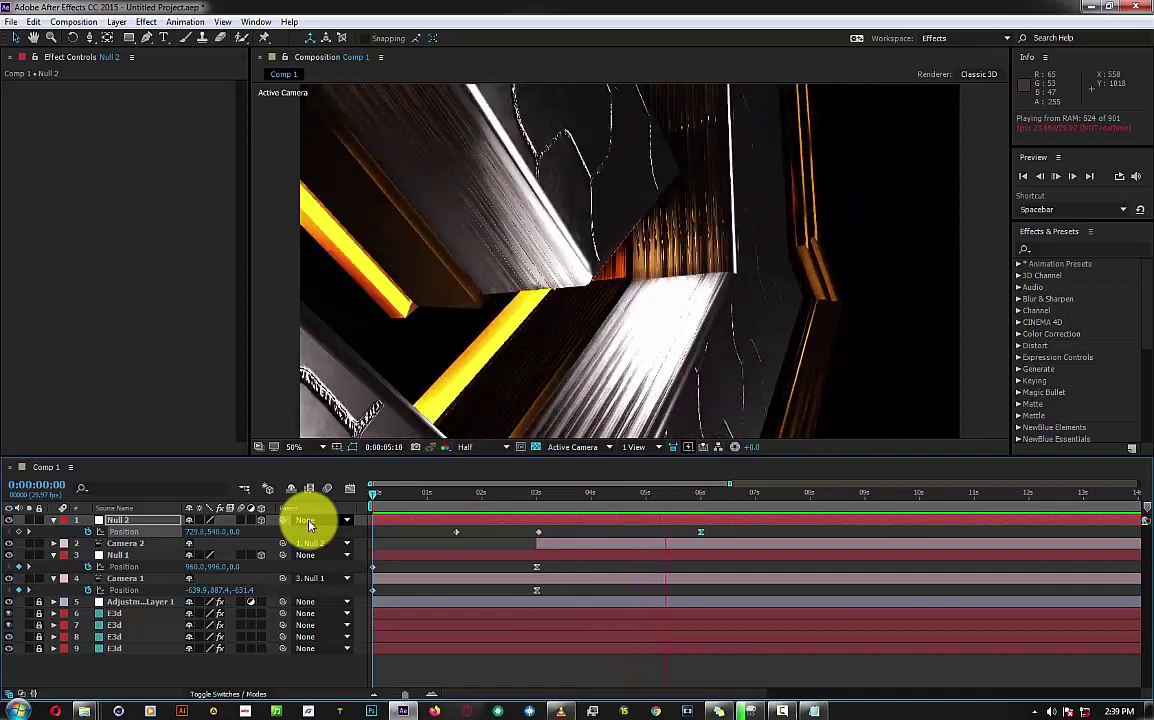
In the speed graph, stretch the ease influence into Null 2's last Position key to about 76%.
key(space)
click(700, 493)
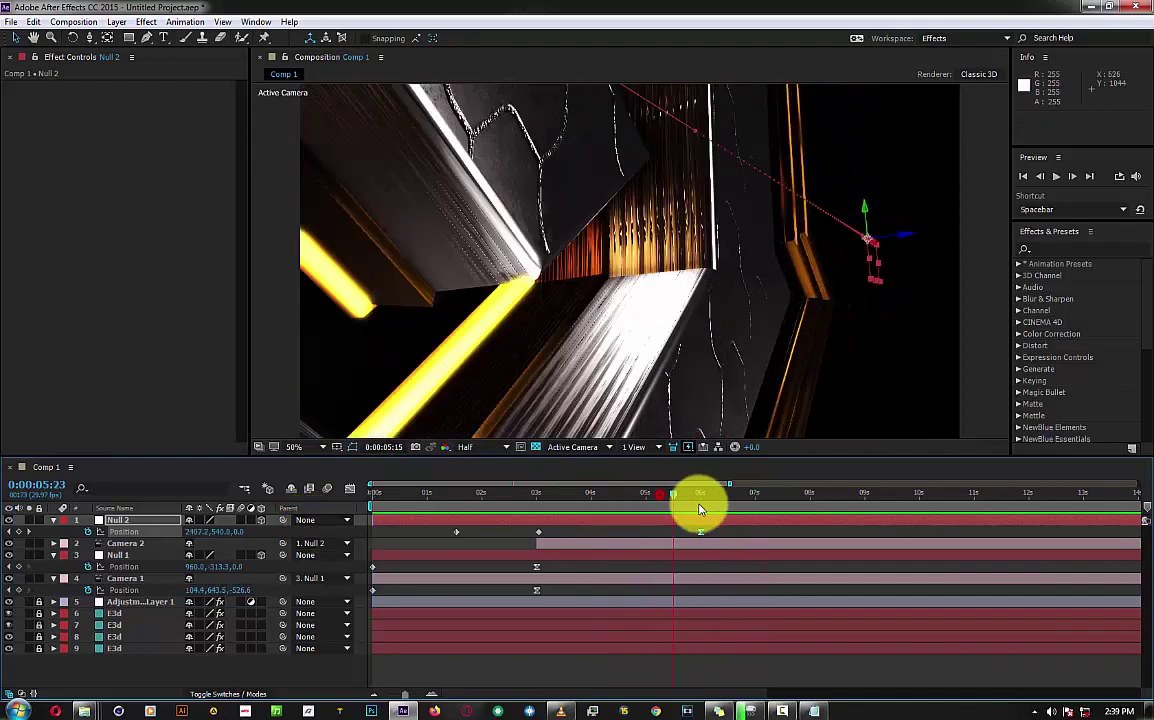
click(353, 490)
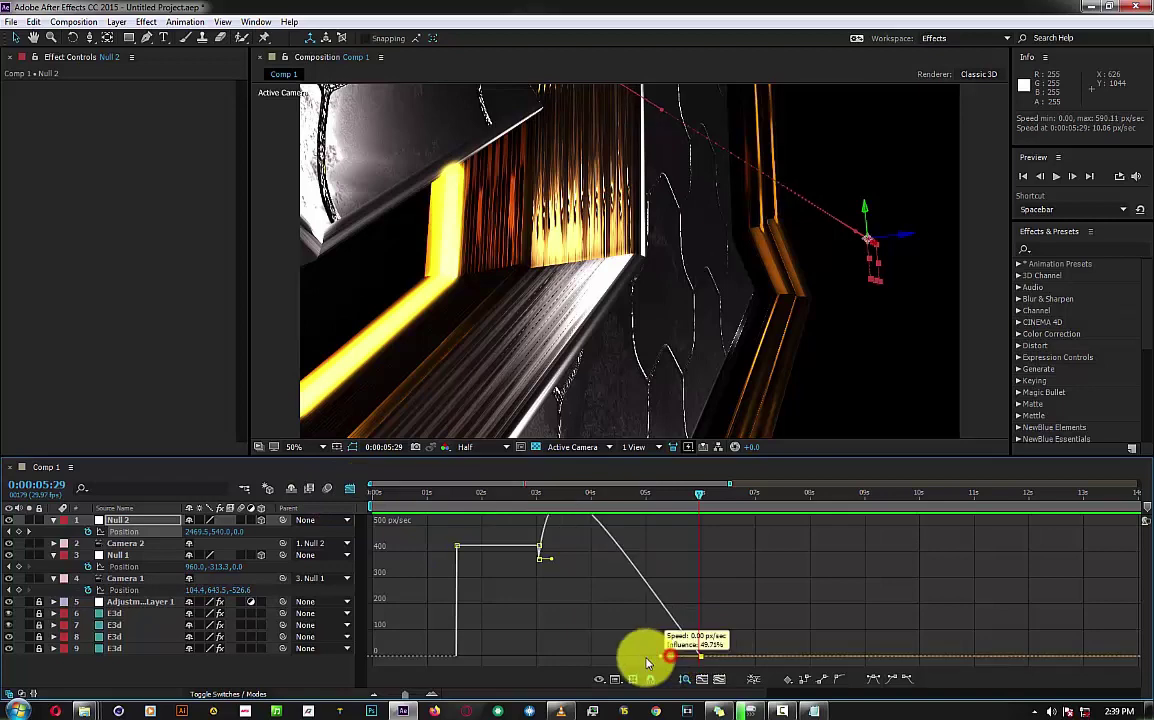
drag(673, 659, 626, 659)
click(353, 490)
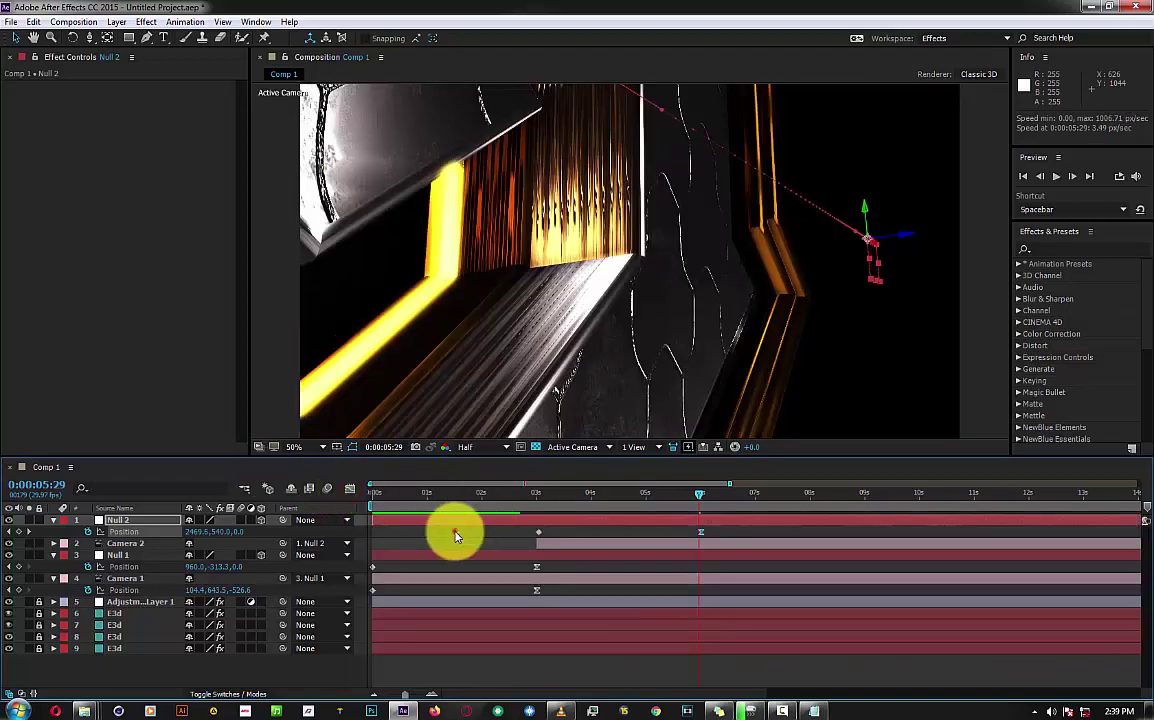
click(353, 490)
click(353, 490)
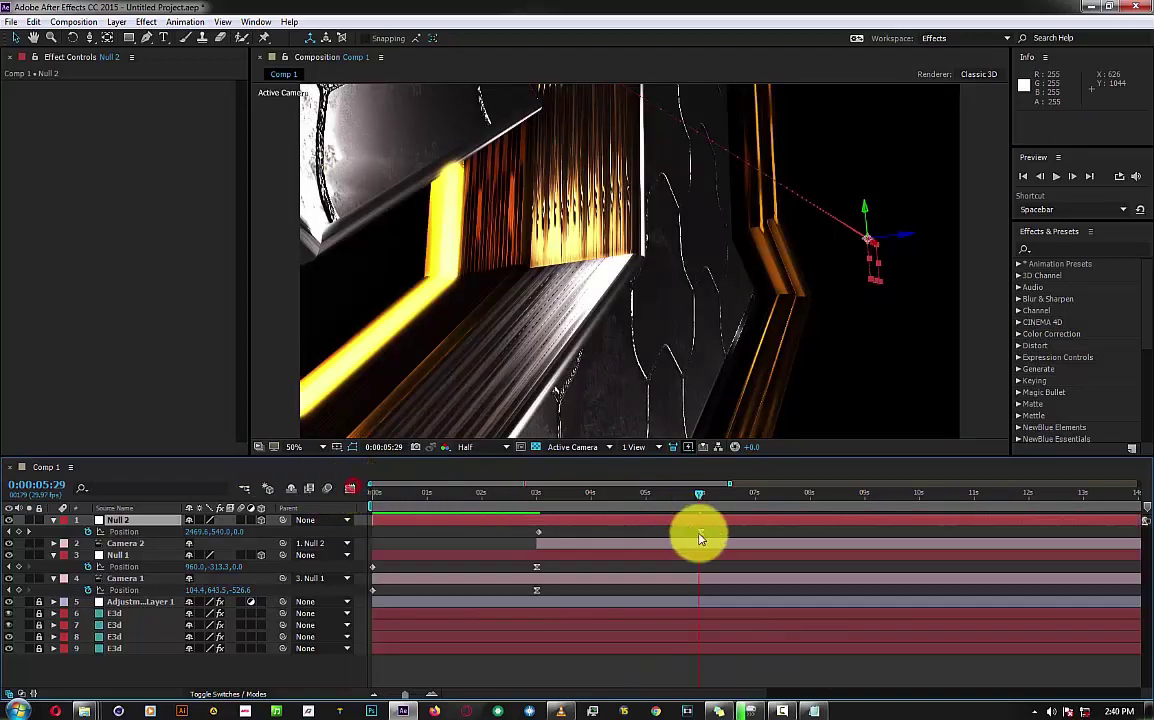
click(352, 490)
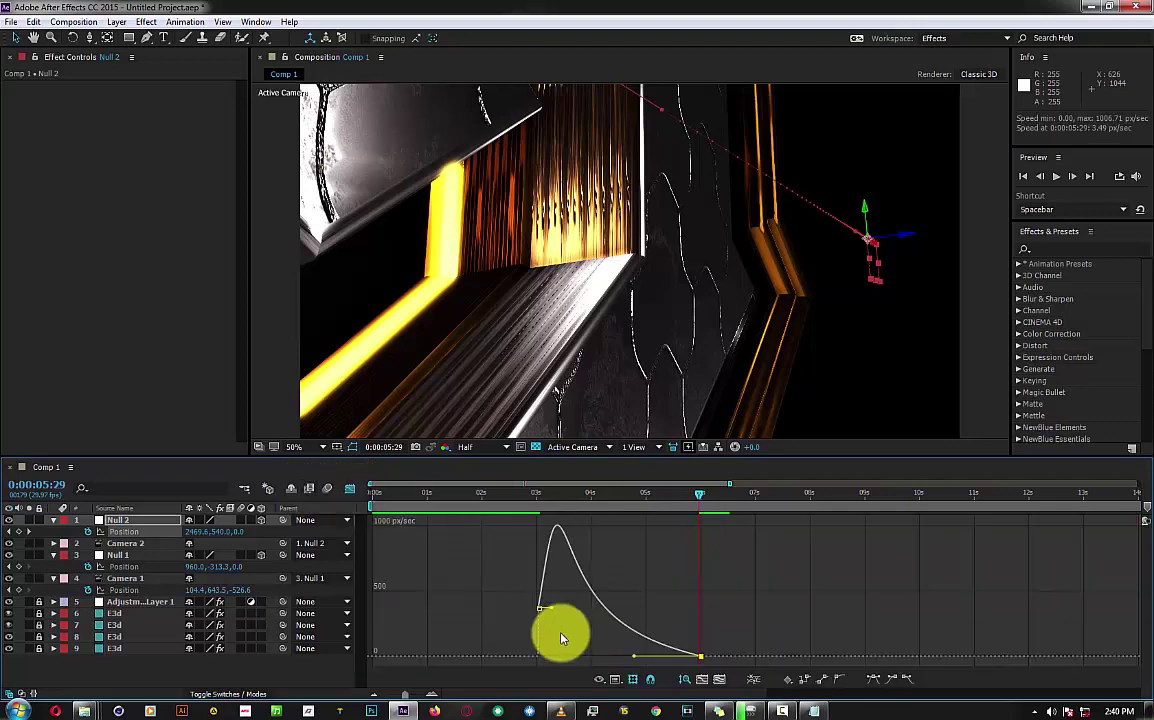
drag(551, 608, 553, 615)
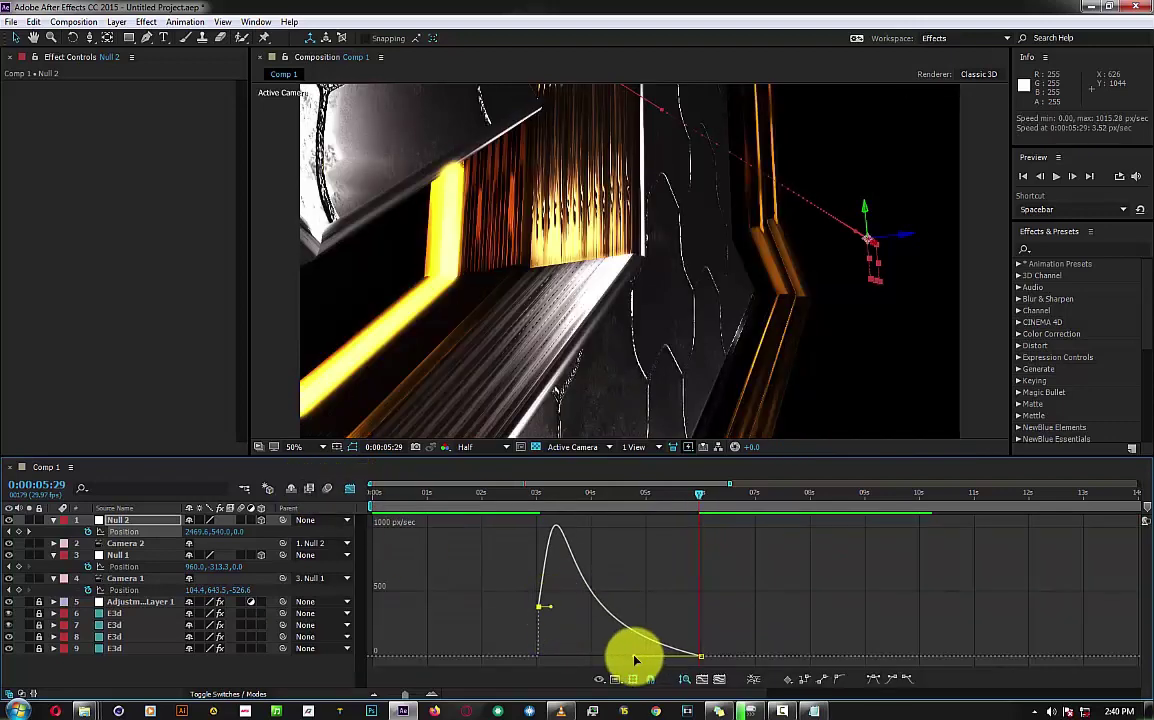
mouse_move(634, 656)
mouse_down()
mouse_move(648, 661)
mouse_move(640, 667)
mouse_up()
Preview the adjusted camera move, stopping at 0:03:09.
key(shift+F3)
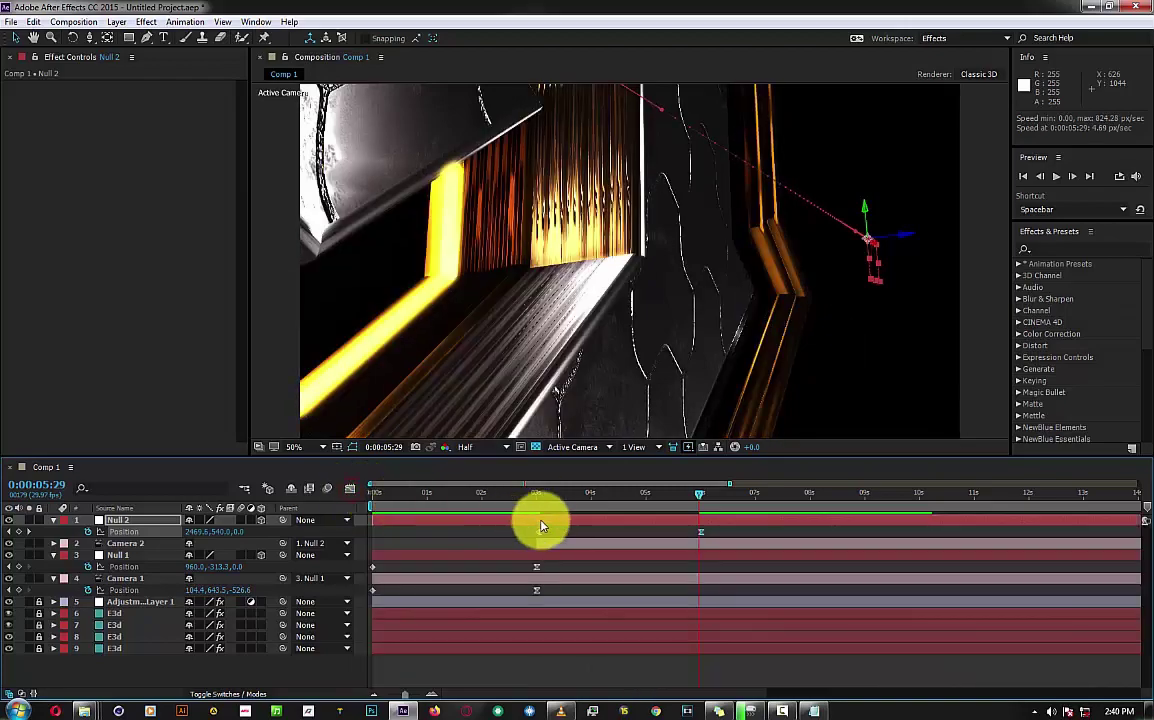
key(space)
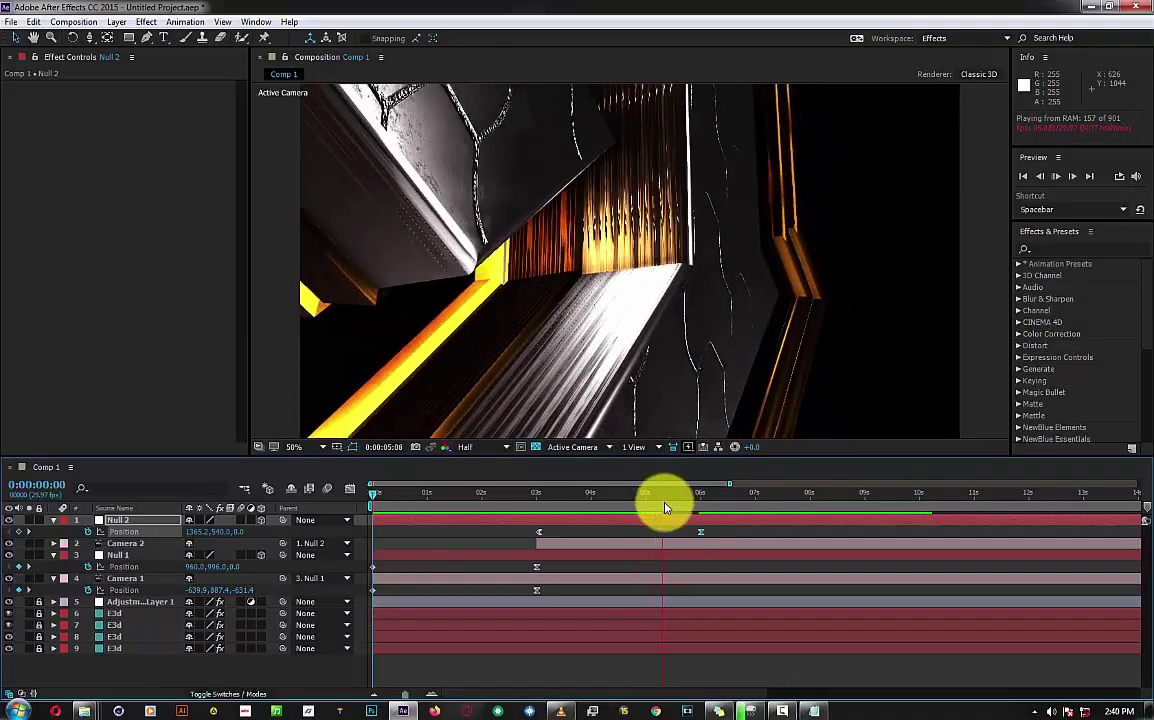
click(665, 505)
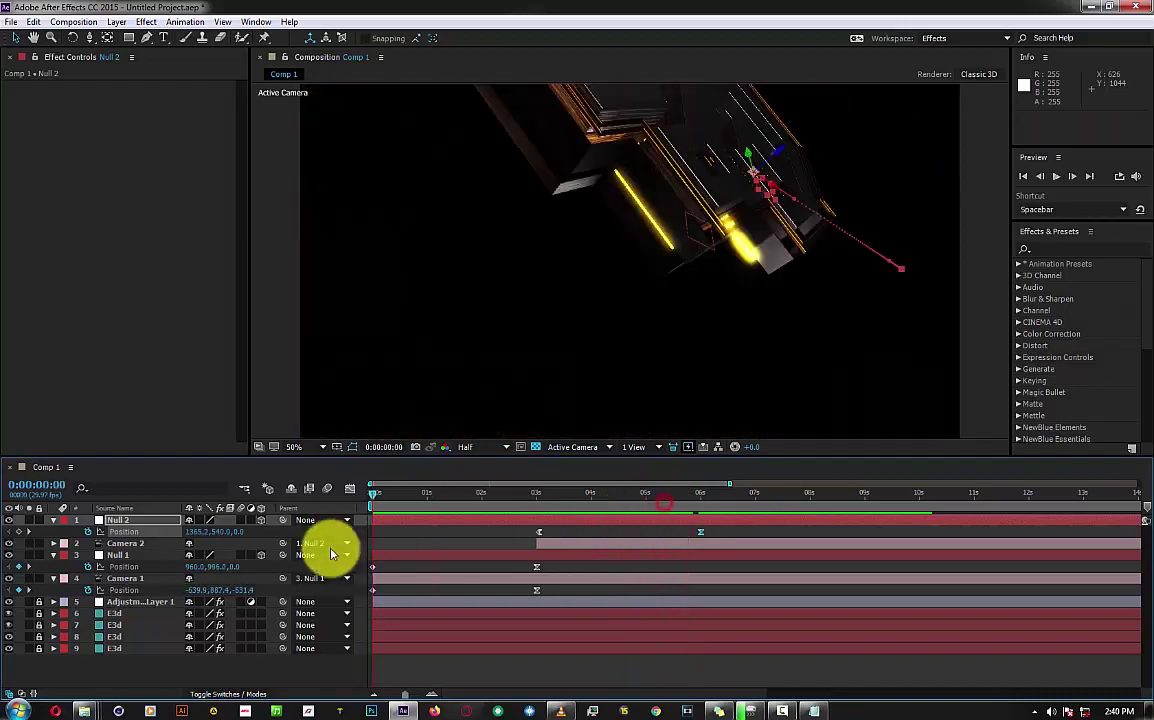
key(space)
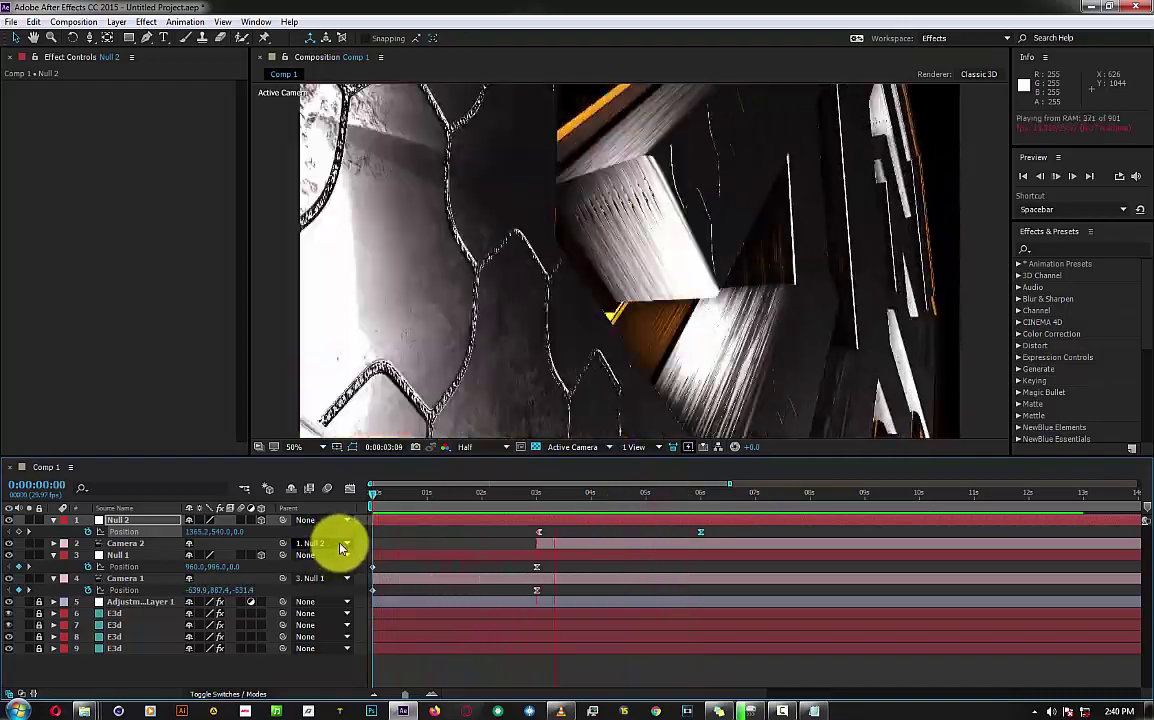
drag(537, 497, 553, 508)
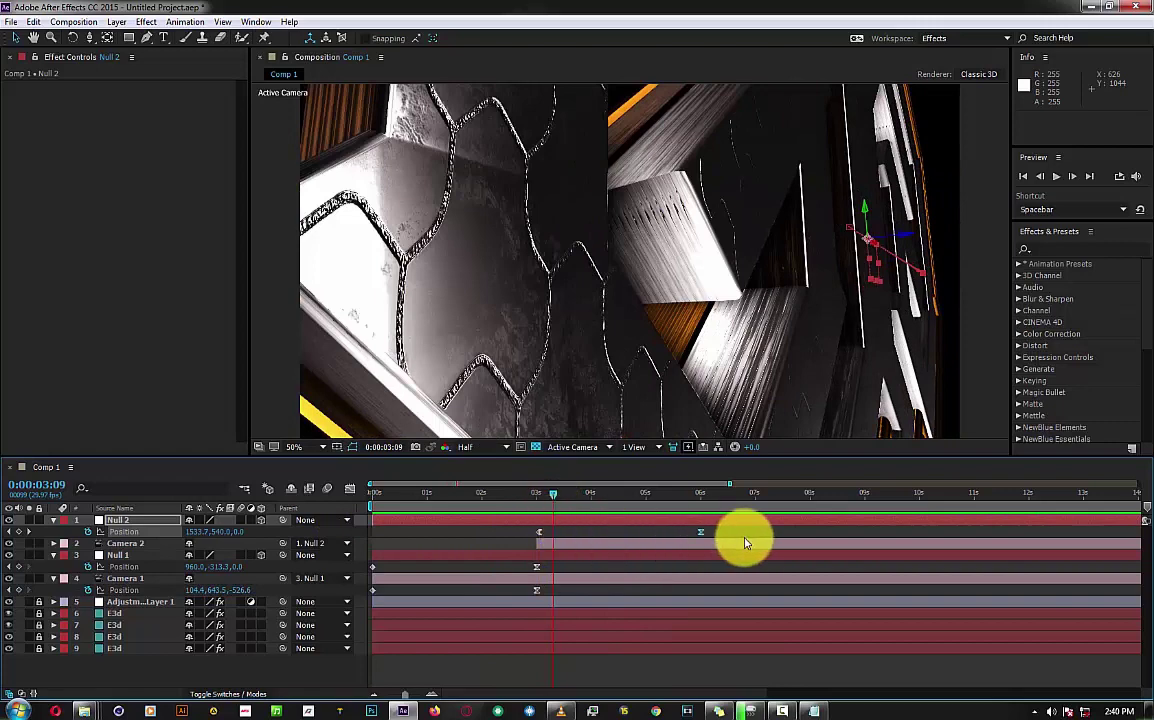
Lower the speed at the first key, flatten into the last, and apply Easy Ease Out to the first key.
click(349, 489)
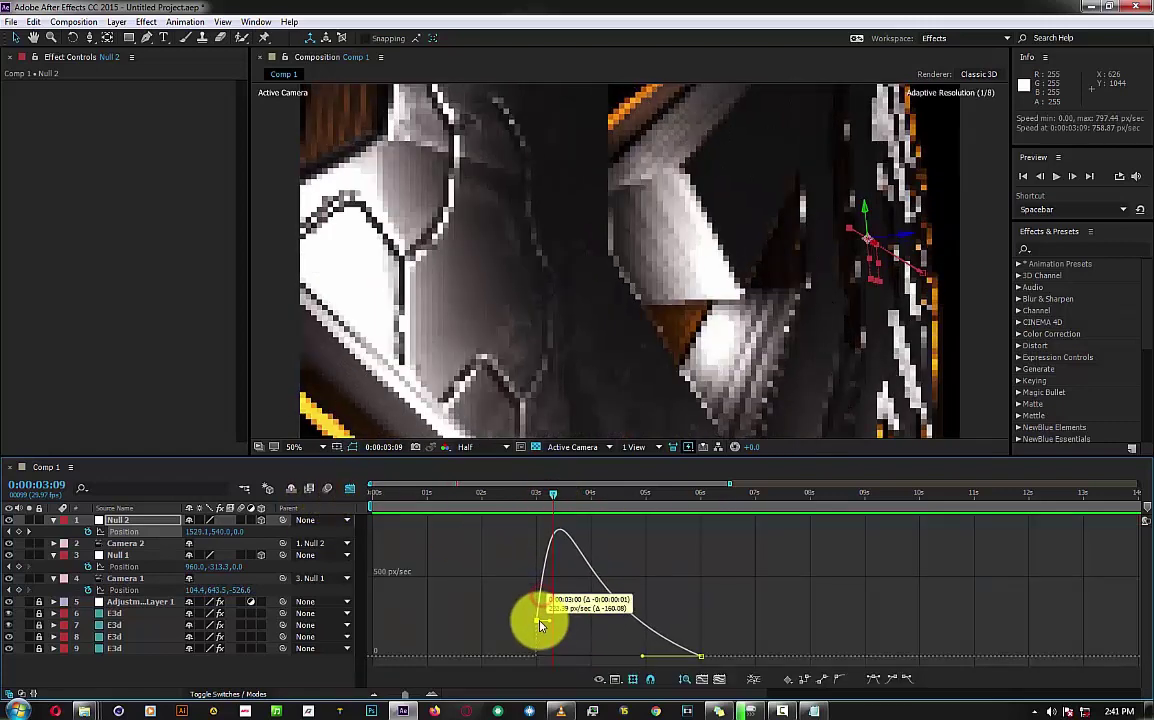
mouse_move(542, 607)
mouse_down()
mouse_move(550, 632)
mouse_move(544, 622)
mouse_up()
mouse_move(640, 657)
mouse_down()
mouse_move(664, 680)
mouse_move(655, 665)
mouse_up()
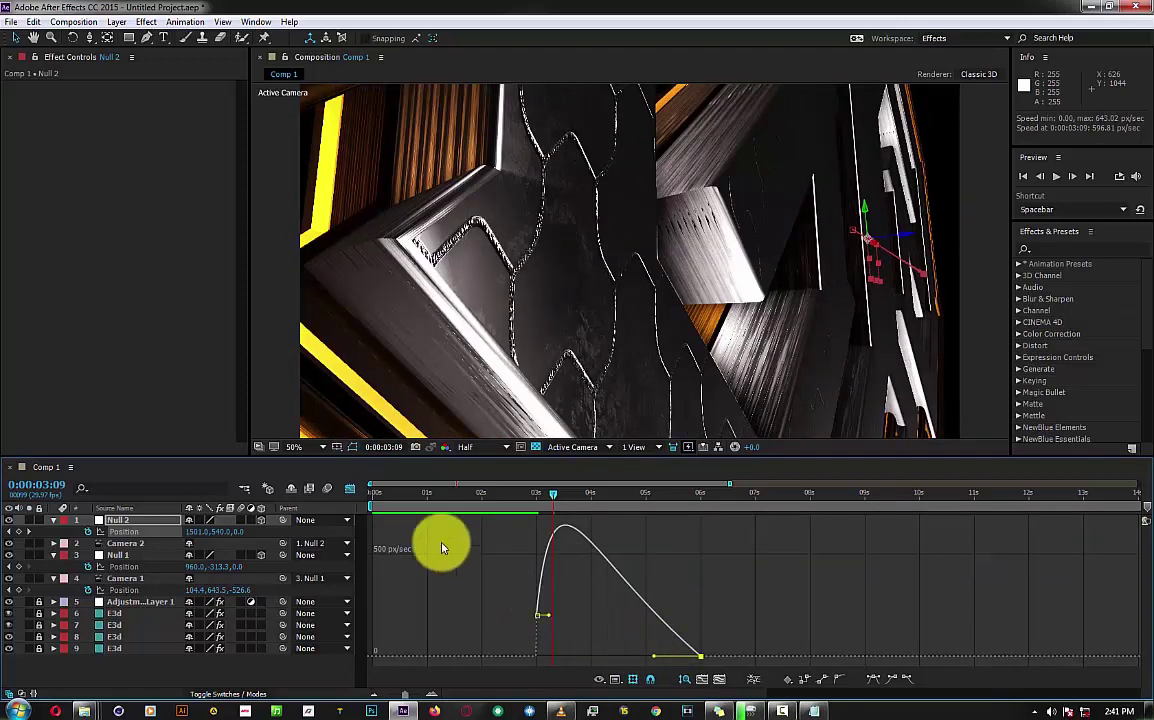
click(349, 488)
right_click(537, 532)
mouse_move(571, 524)
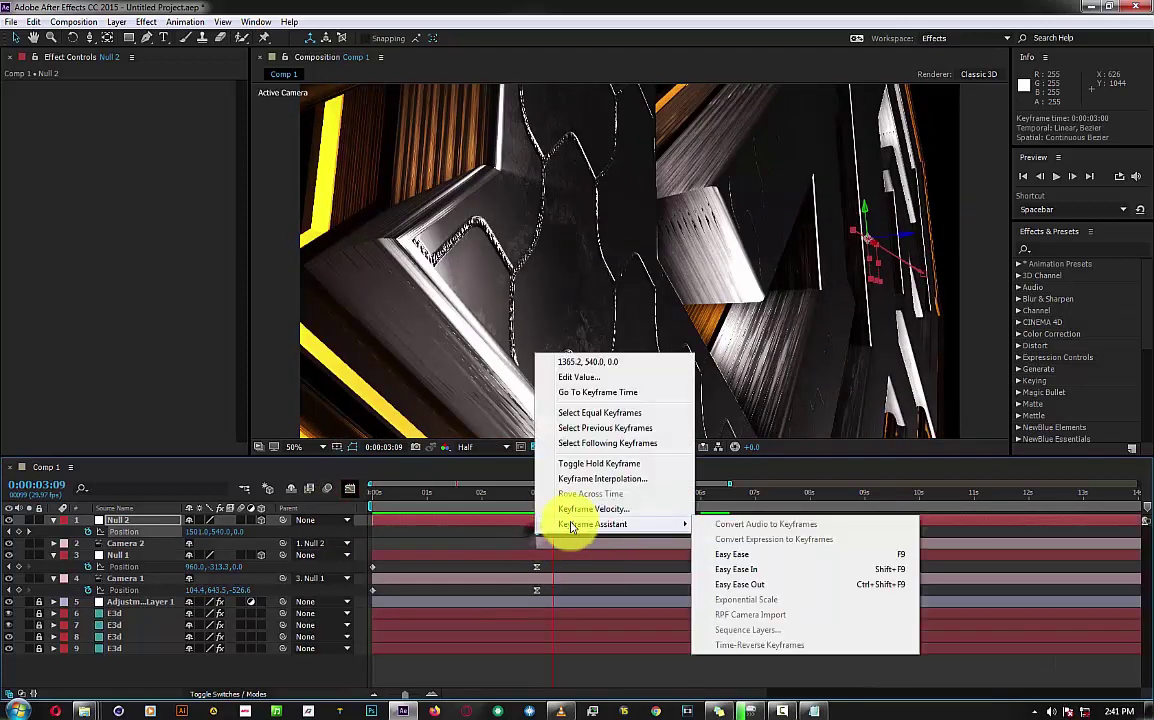
click(770, 584)
click(349, 488)
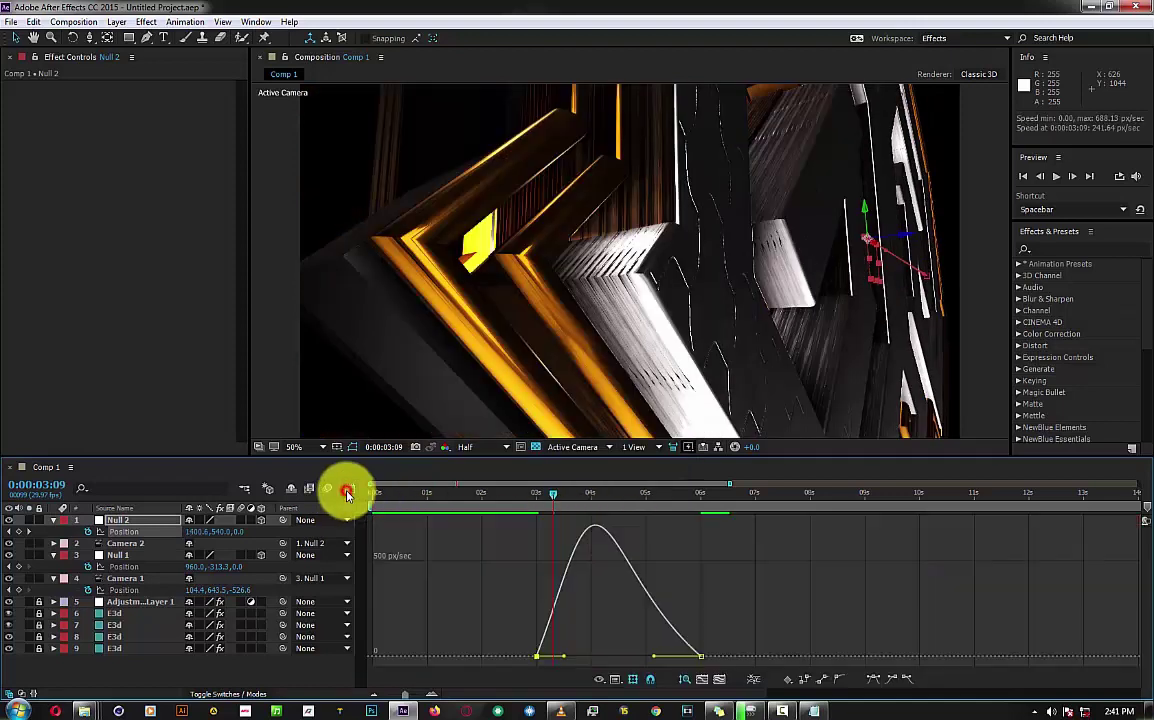
click(349, 490)
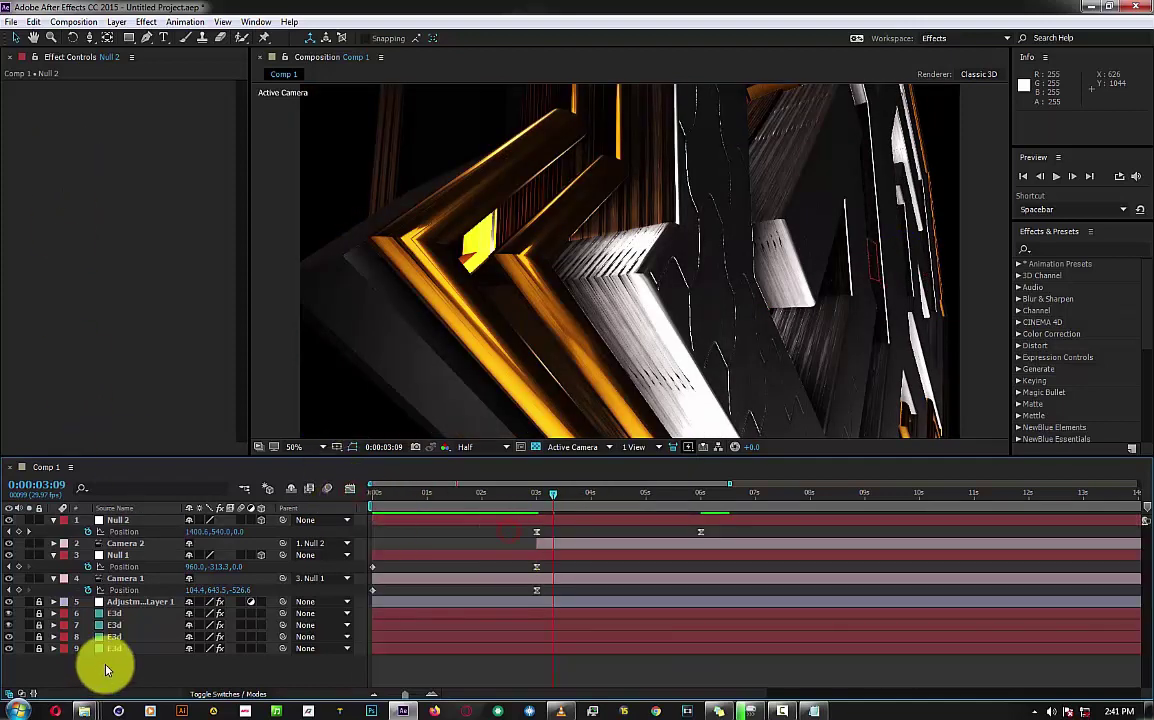
Lock an E3d layer, switch the column to Layer Name, and select the lower E3d layer's Element settings.
click(116, 614)
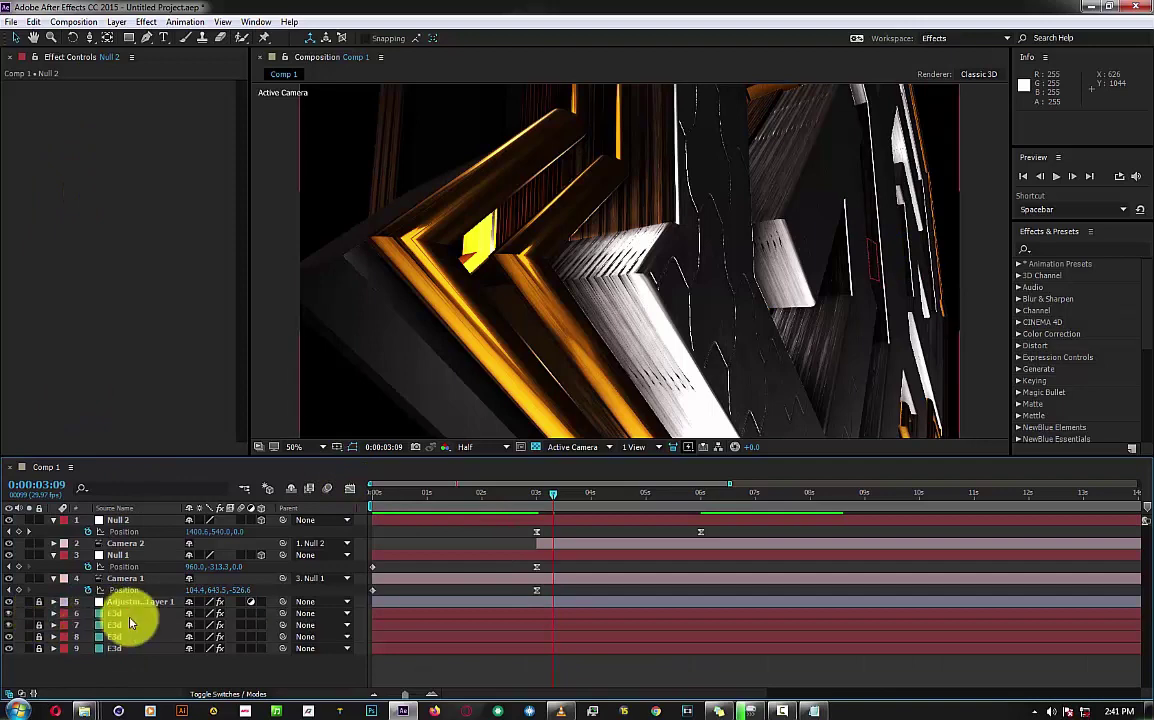
click(39, 614)
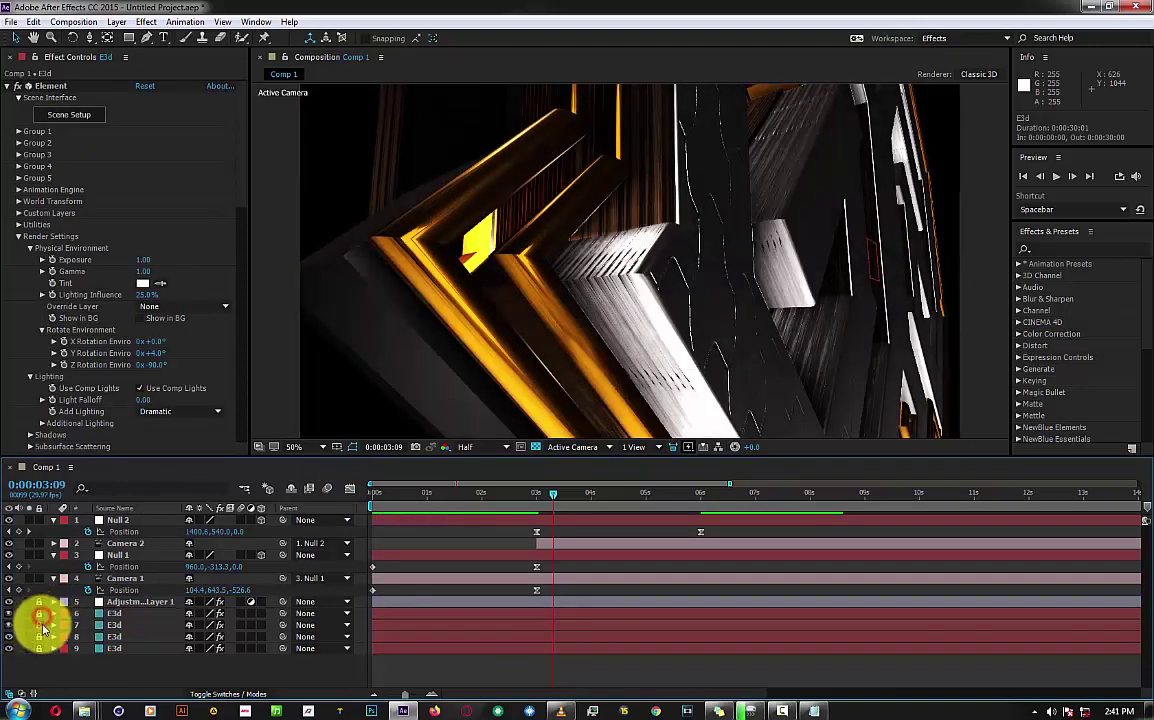
click(146, 510)
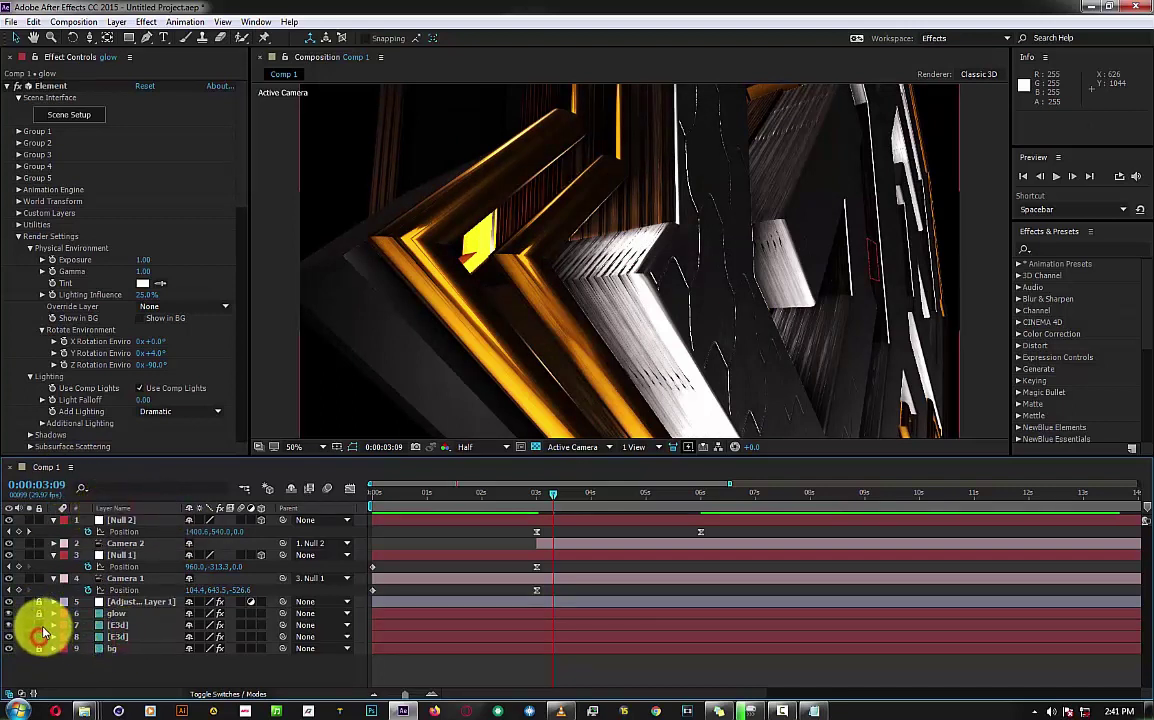
click(115, 640)
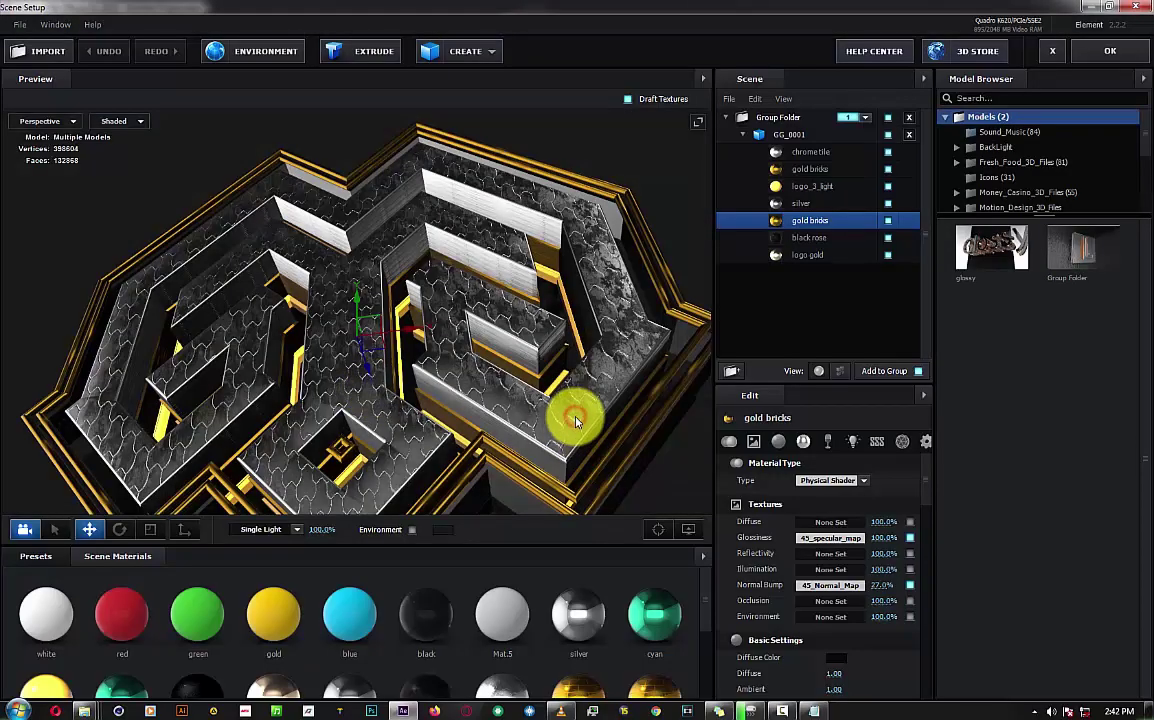
Select the chrome tile material and turn off its hex-tile Normal Bump.
scroll(518, 425, up, 5)
scroll(551, 438, up, 5)
scroll(507, 456, up, 5)
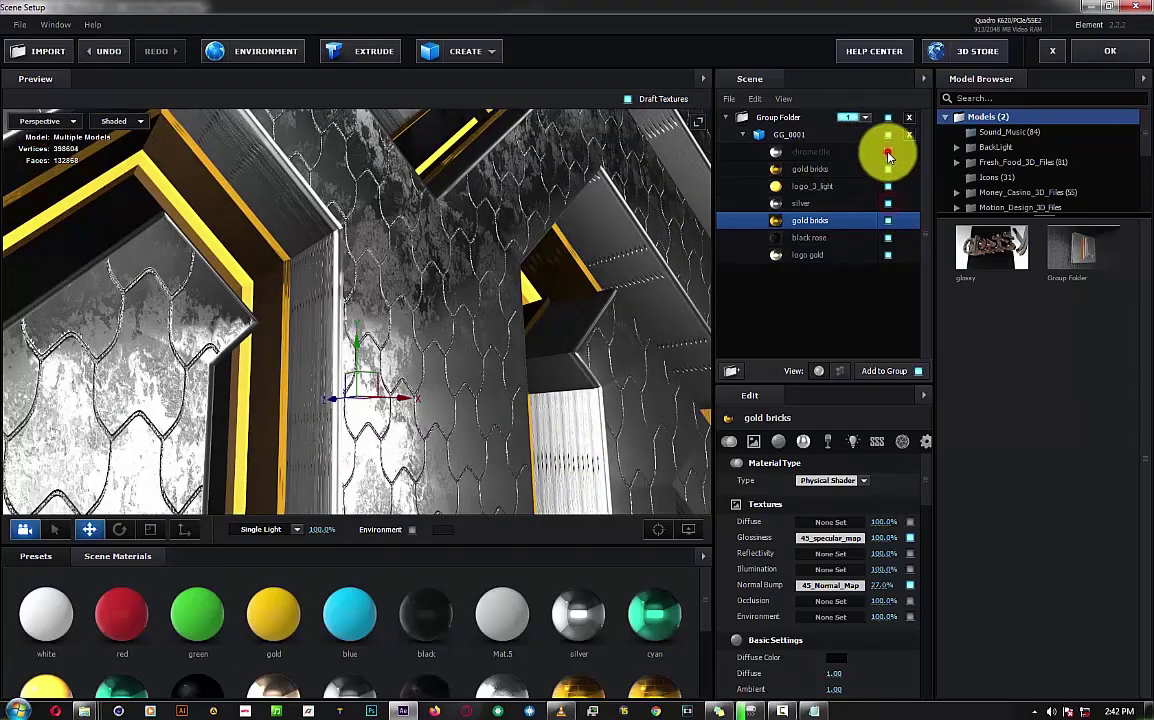
click(803, 152)
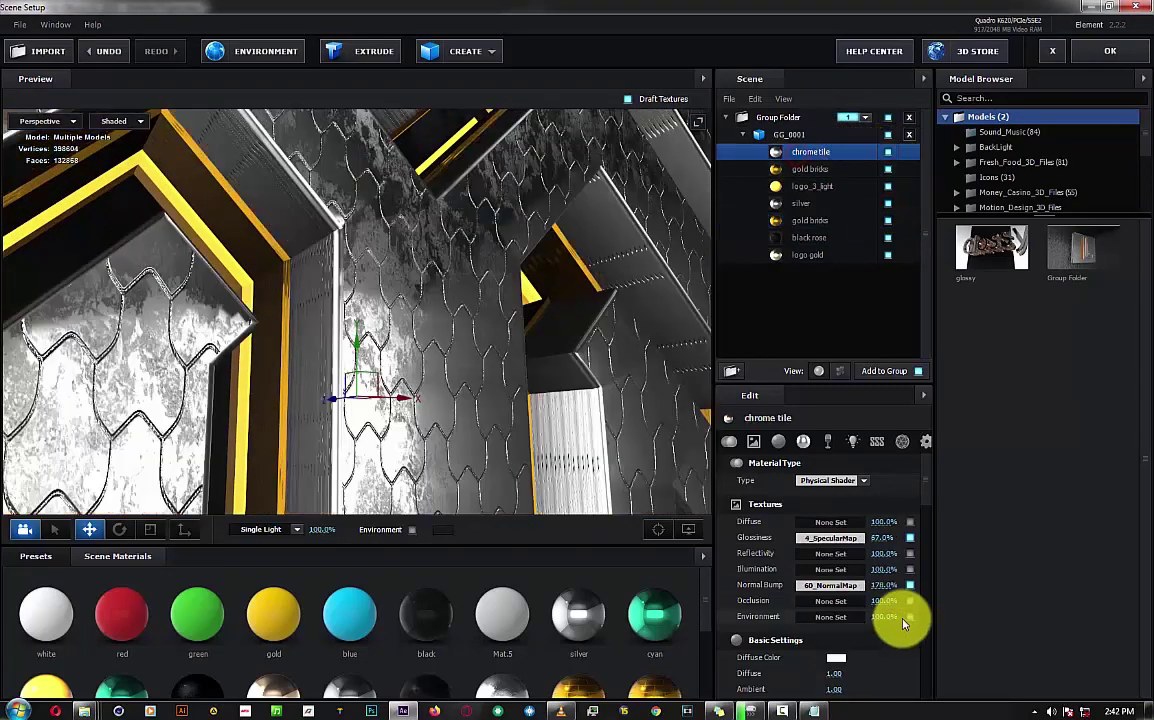
mouse_move(926, 478)
mouse_down()
mouse_move(922, 682)
mouse_move(922, 437)
mouse_up()
click(748, 443)
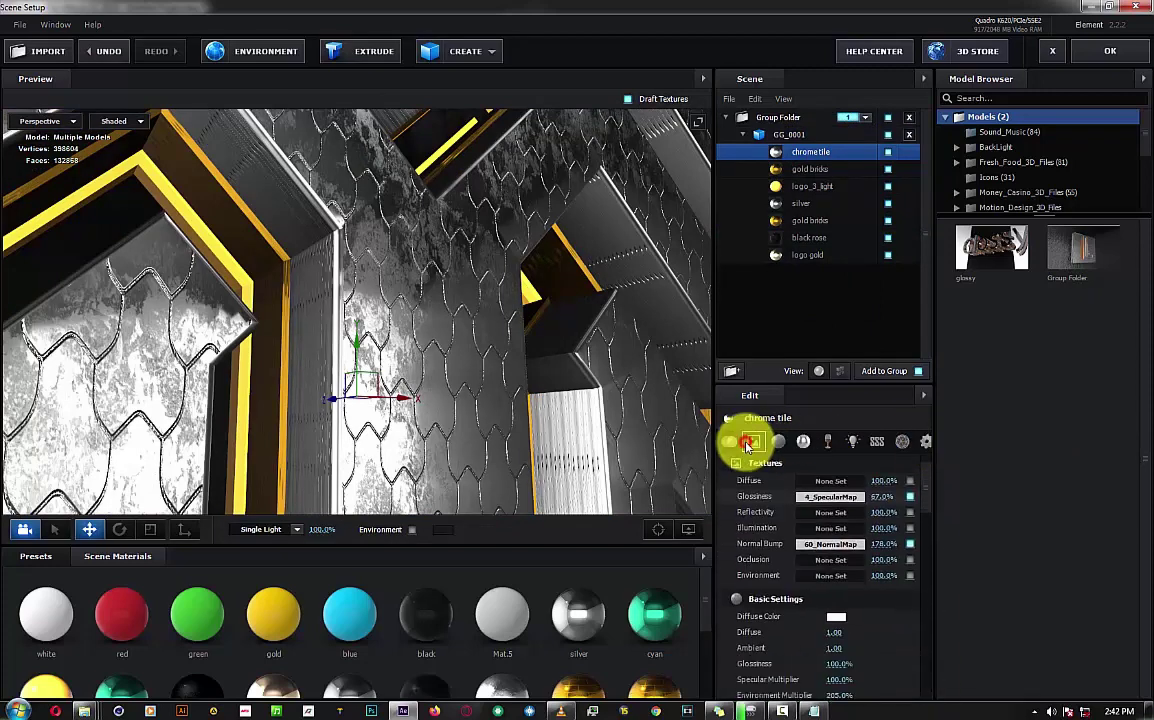
click(909, 496)
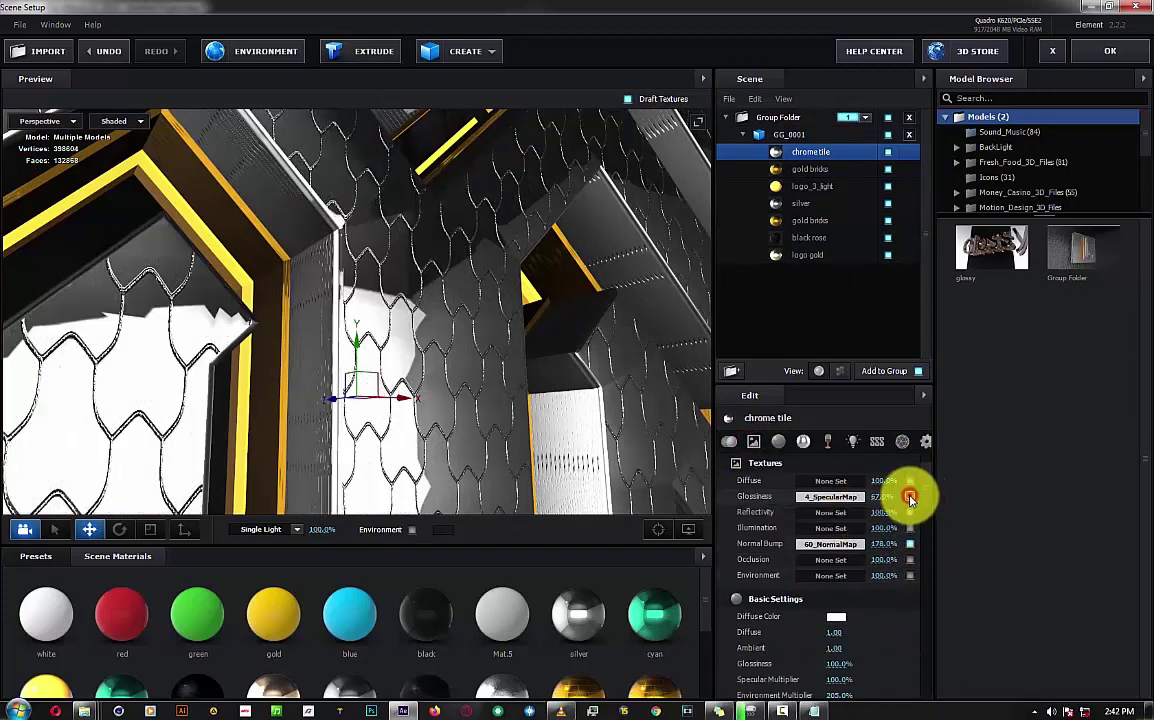
click(909, 496)
click(909, 544)
click(909, 544)
click(909, 544)
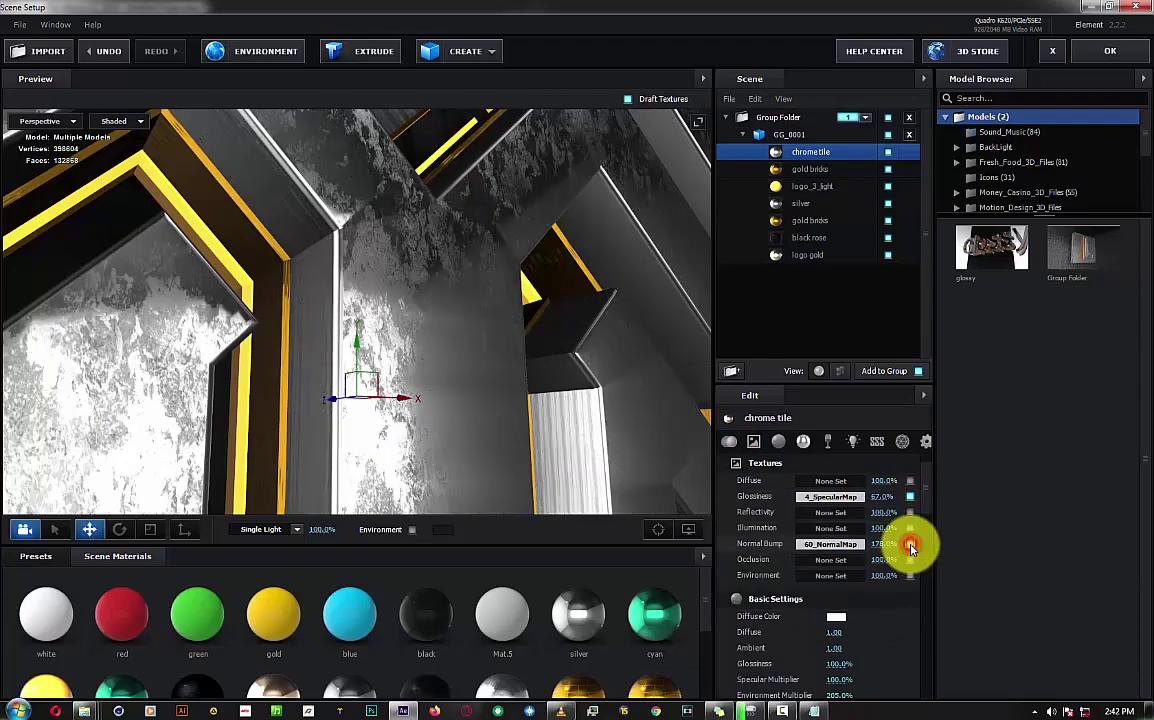
mouse_move(502, 322)
mouse_down()
mouse_move(565, 412)
mouse_move(580, 411)
mouse_move(515, 424)
mouse_move(601, 513)
mouse_up()
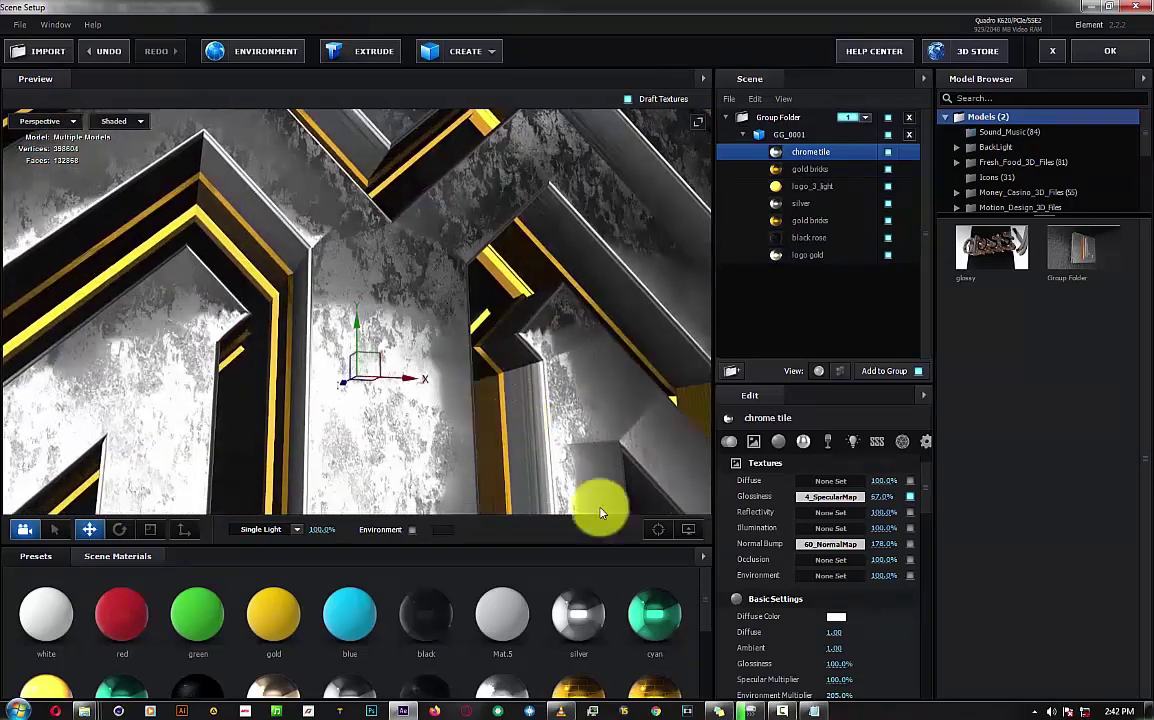
Change the Glossiness map's UV Repeat and UV Offset and confirm the texture settings.
click(843, 497)
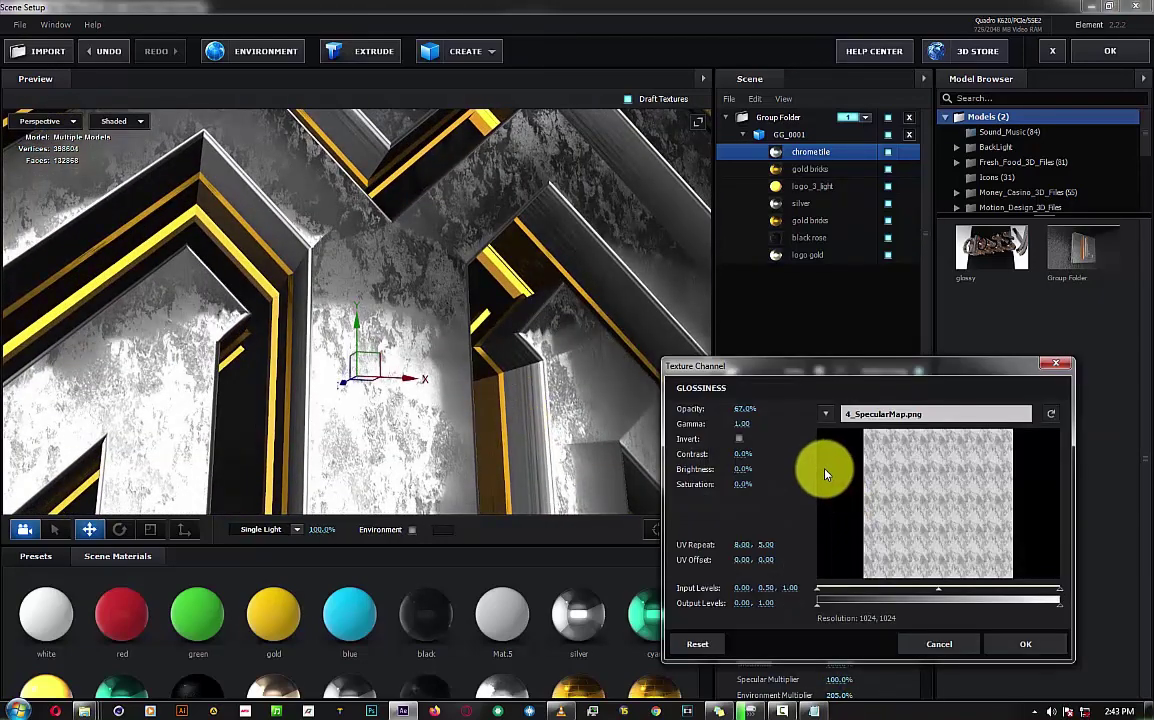
mouse_move(766, 545)
mouse_down()
mouse_move(735, 551)
mouse_move(927, 543)
mouse_move(895, 551)
mouse_up()
drag(765, 560, 718, 560)
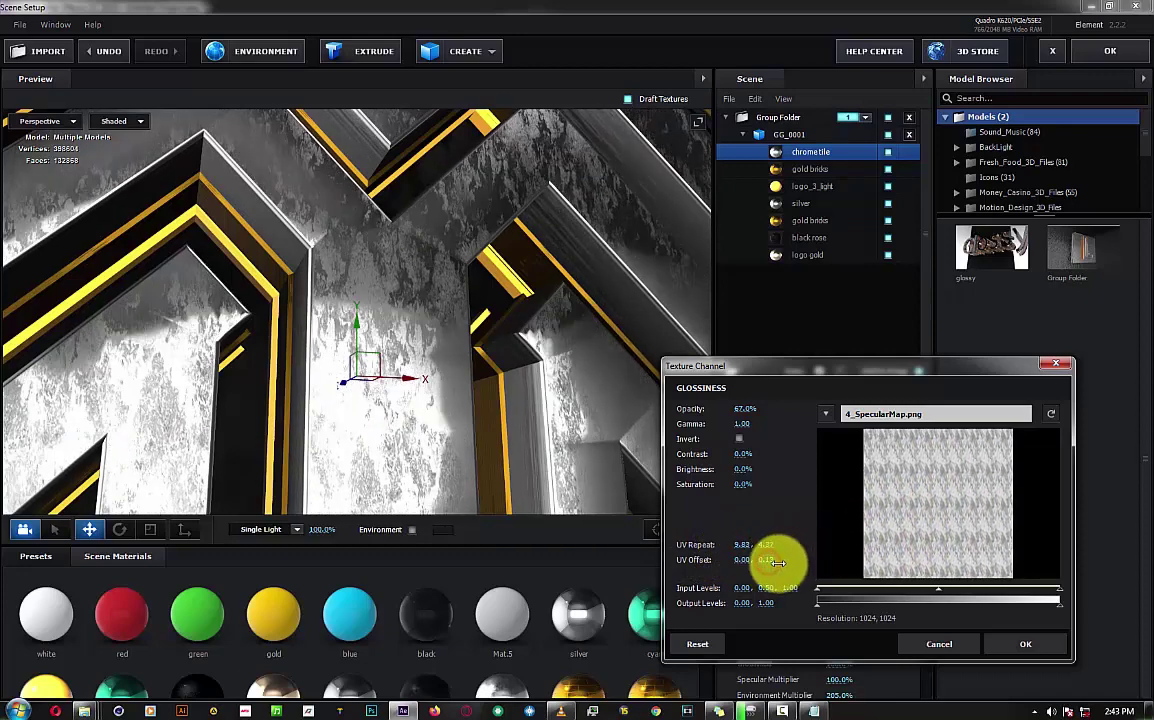
click(1018, 644)
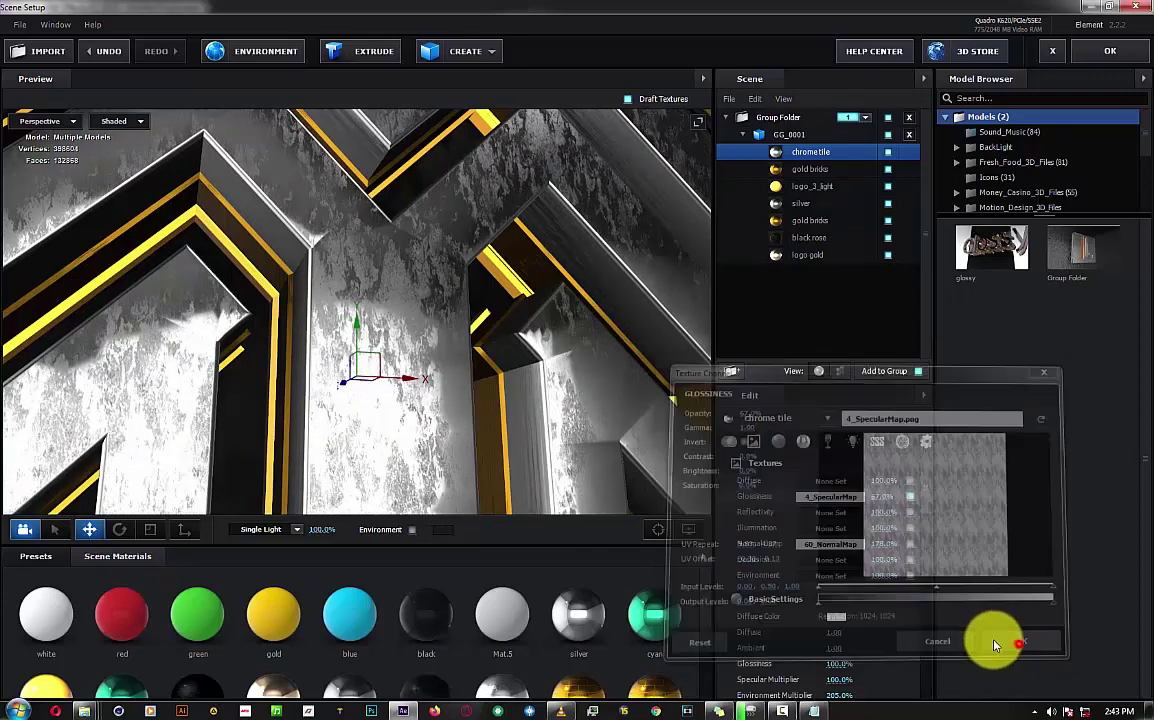
drag(600, 417, 608, 405)
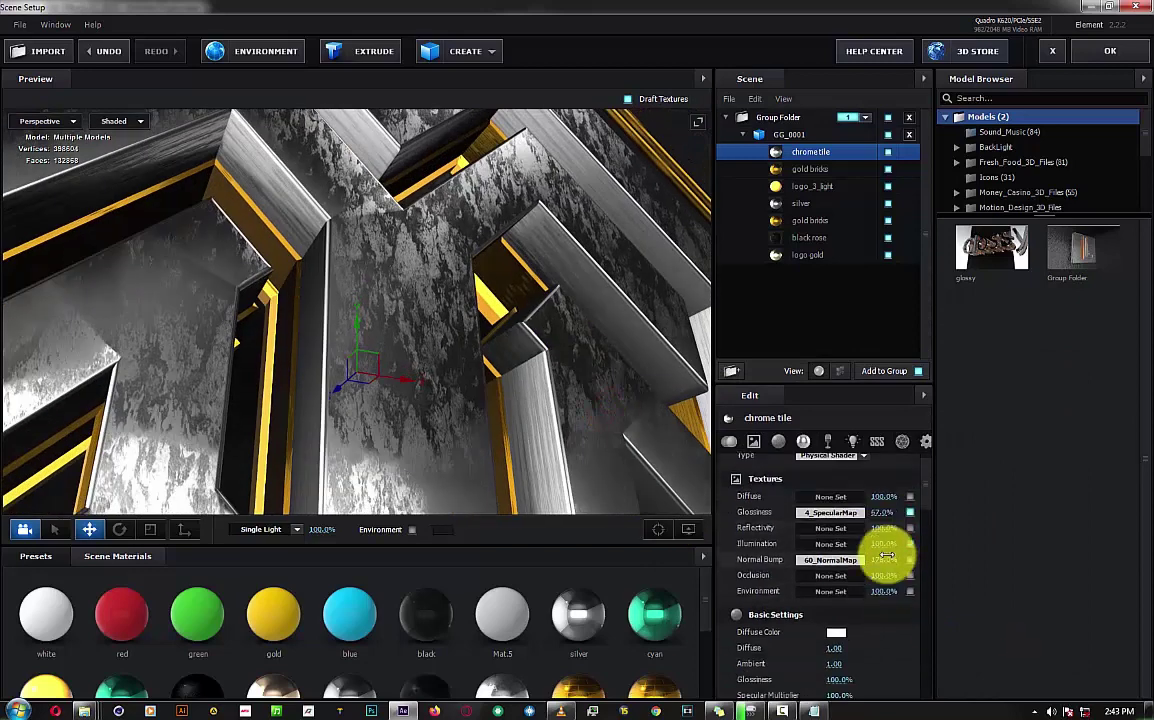
Review the subsurface, wireframe, advanced and refraction settings, then apply the scene with OK.
scroll(886, 555, down, 10)
scroll(884, 551, up, 8)
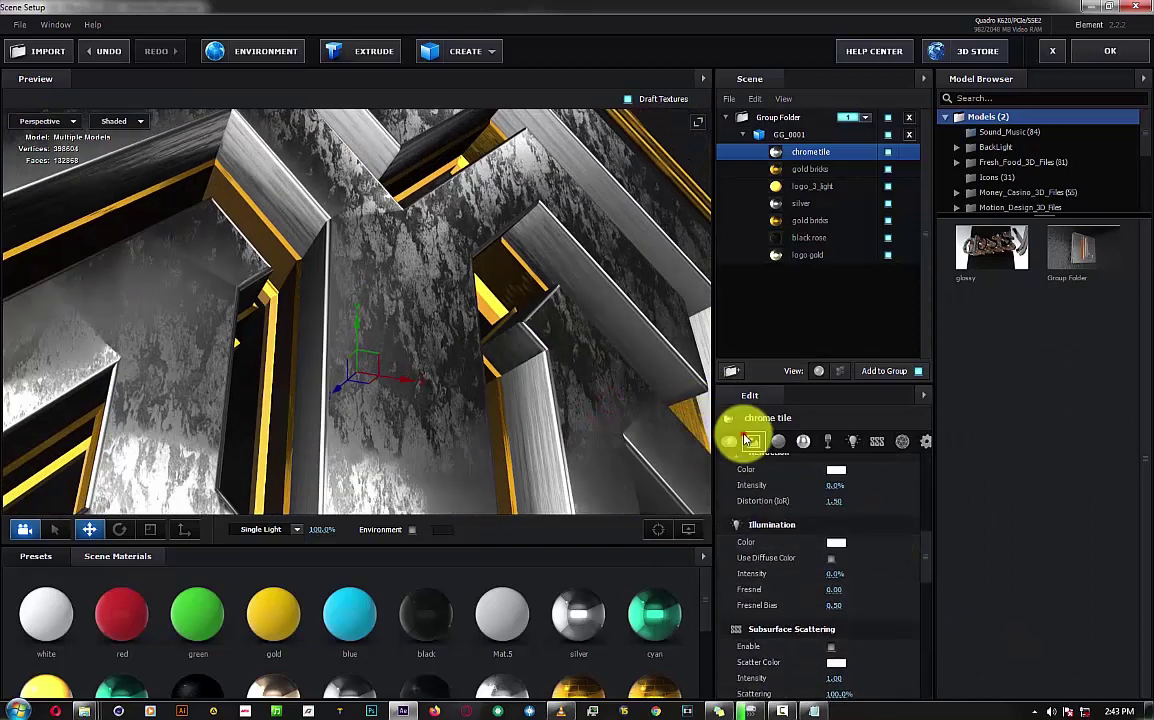
scroll(897, 576, down, 3)
scroll(897, 576, down, 3)
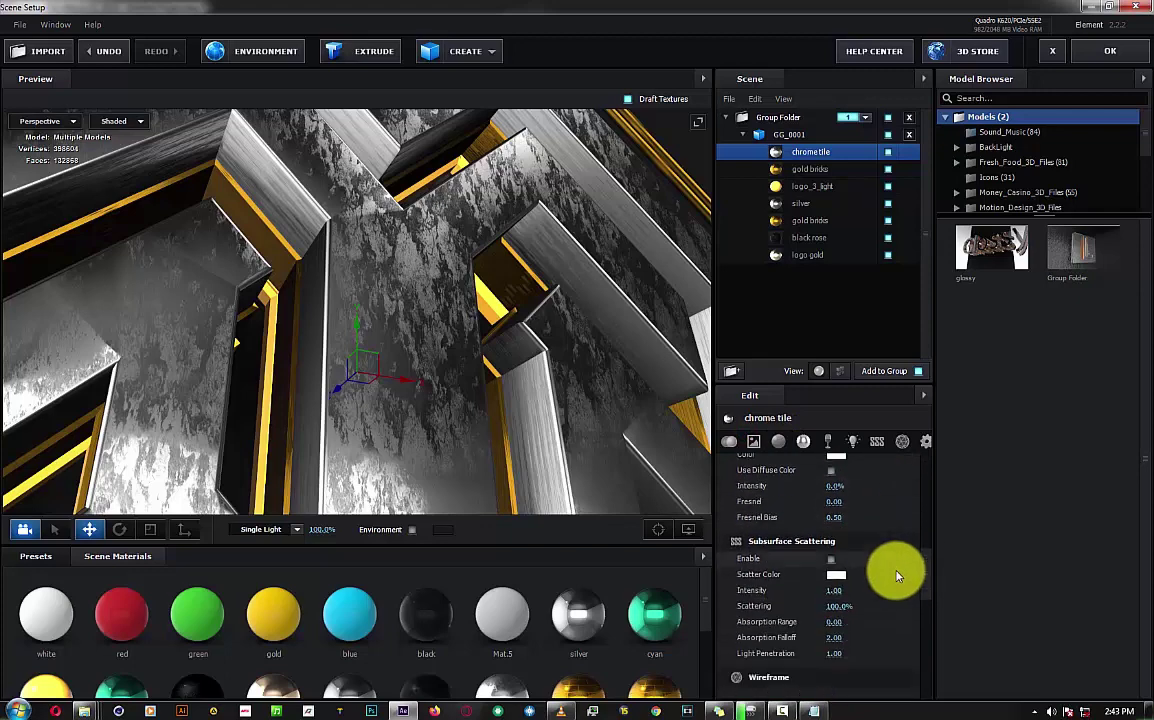
scroll(897, 576, down, 3)
scroll(897, 576, down, 3)
scroll(896, 572, down, 2)
scroll(889, 562, down, 2)
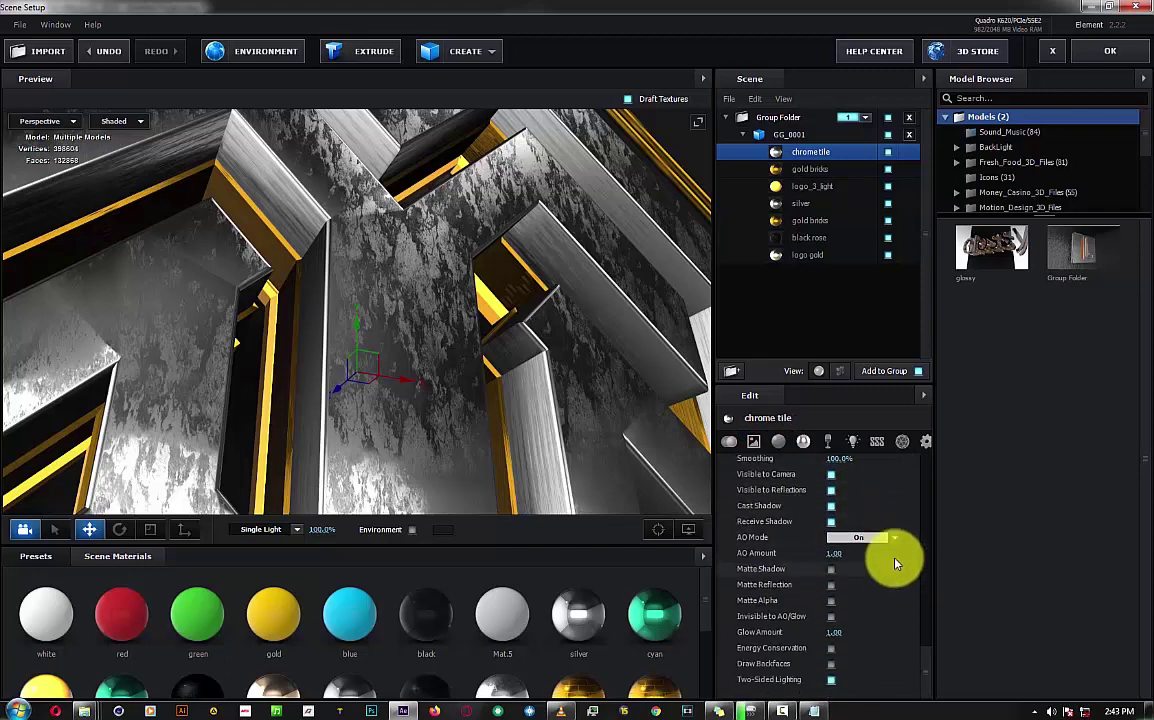
click(883, 445)
click(901, 445)
click(879, 443)
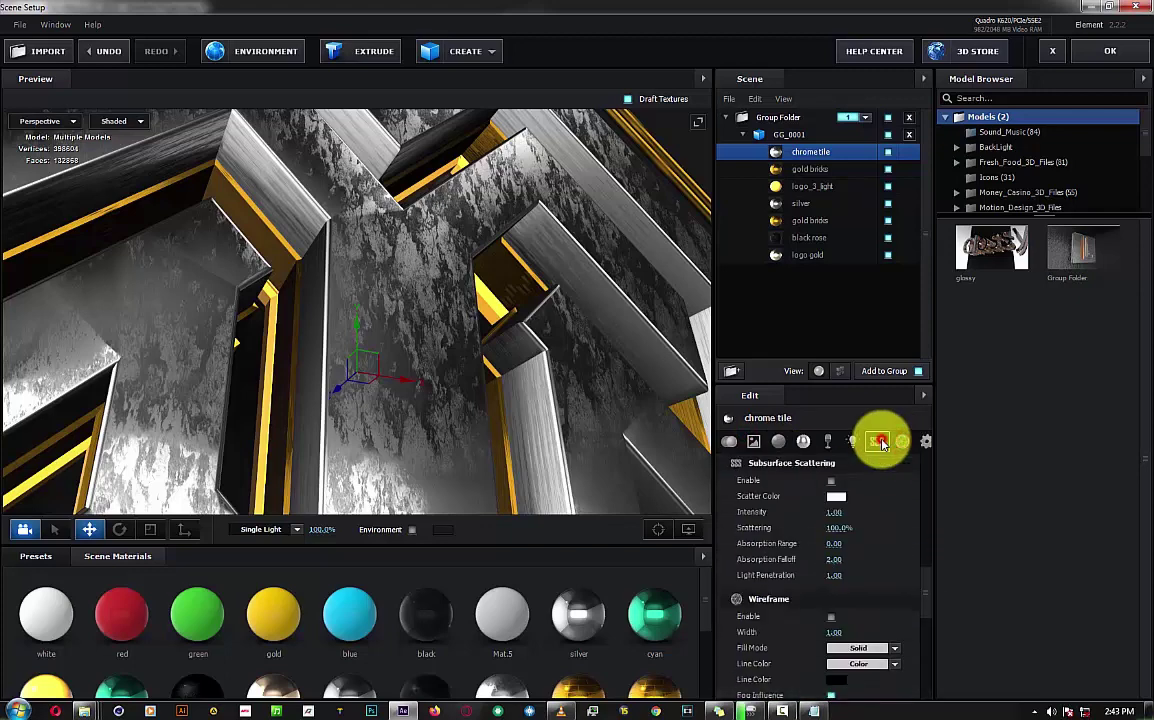
click(924, 442)
scroll(907, 530, down, 2)
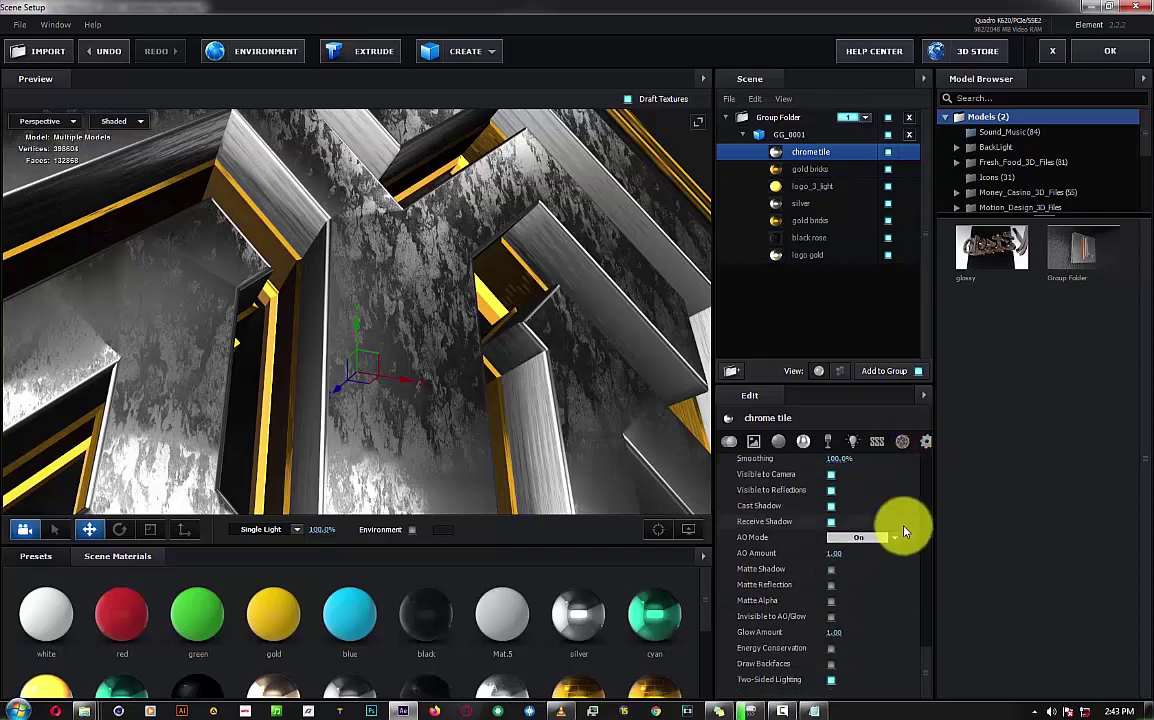
click(828, 442)
scroll(883, 500, down, 2)
scroll(883, 500, down, 3)
scroll(883, 500, down, 3)
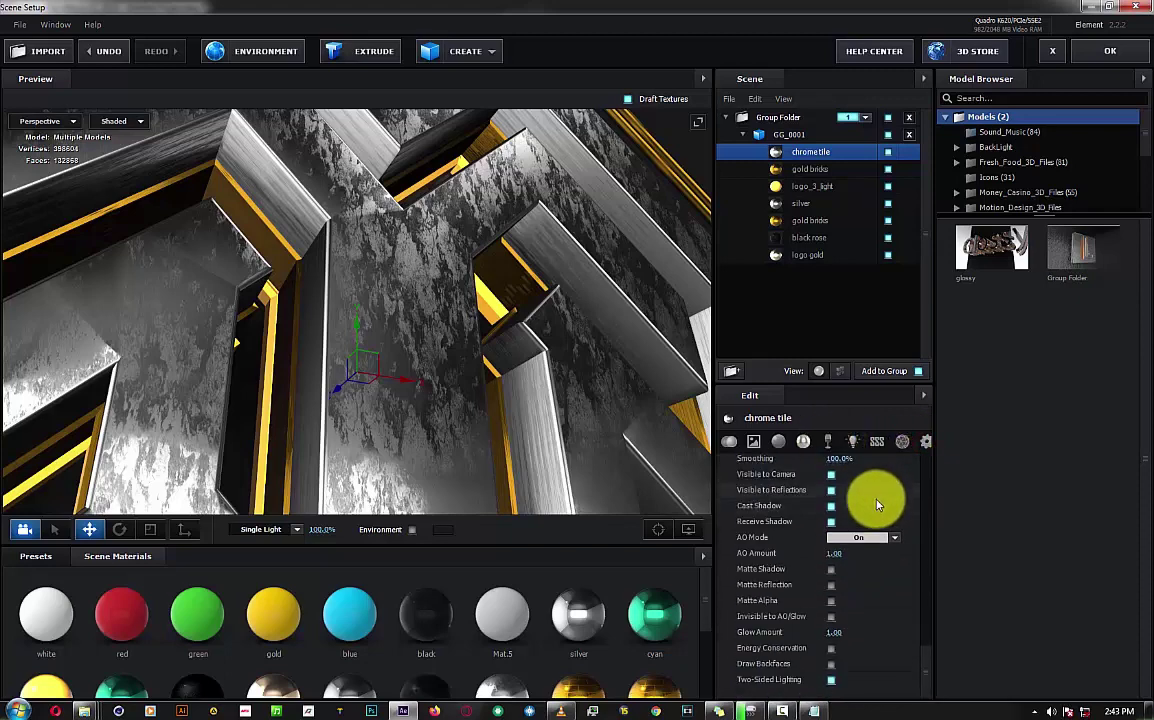
click(731, 445)
scroll(837, 566, down, 3)
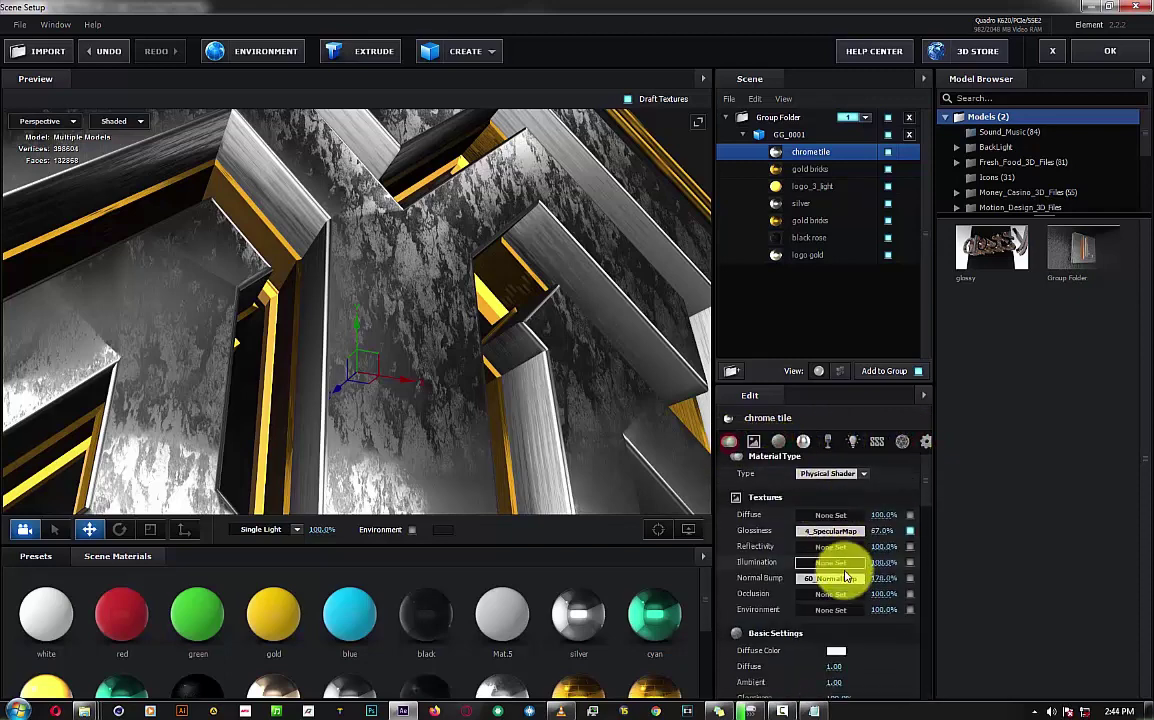
scroll(837, 566, down, 3)
scroll(837, 566, down, 3)
scroll(289, 660, down, 2)
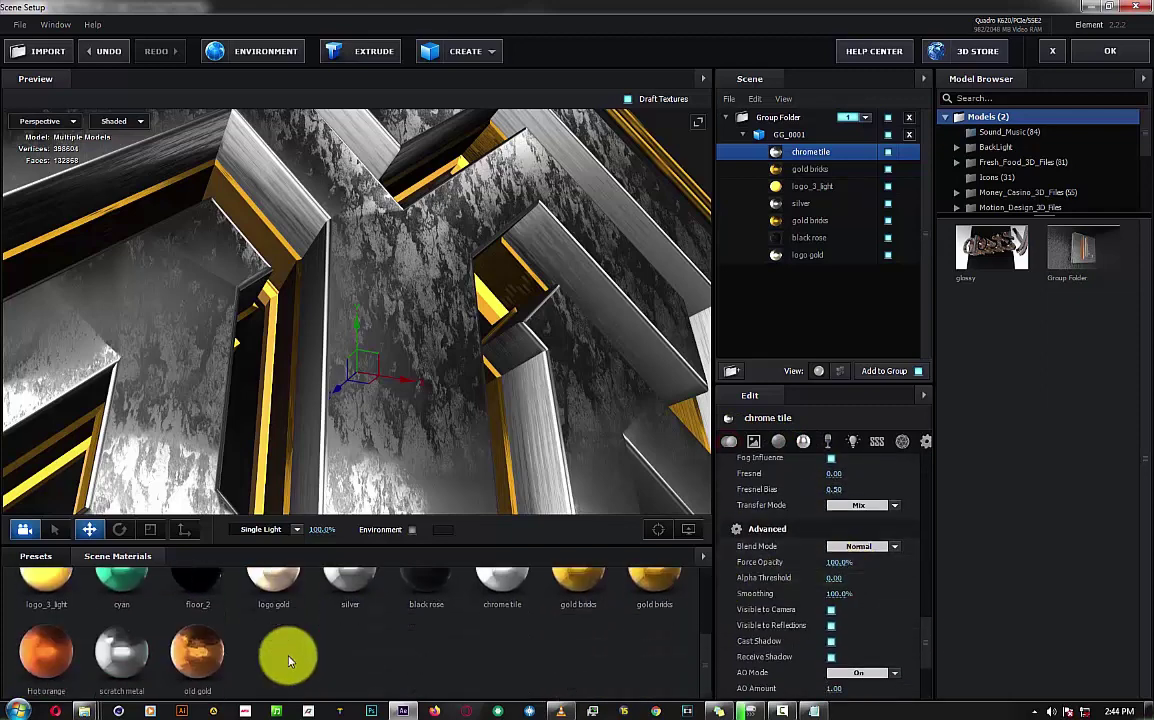
scroll(130, 656, up, 2)
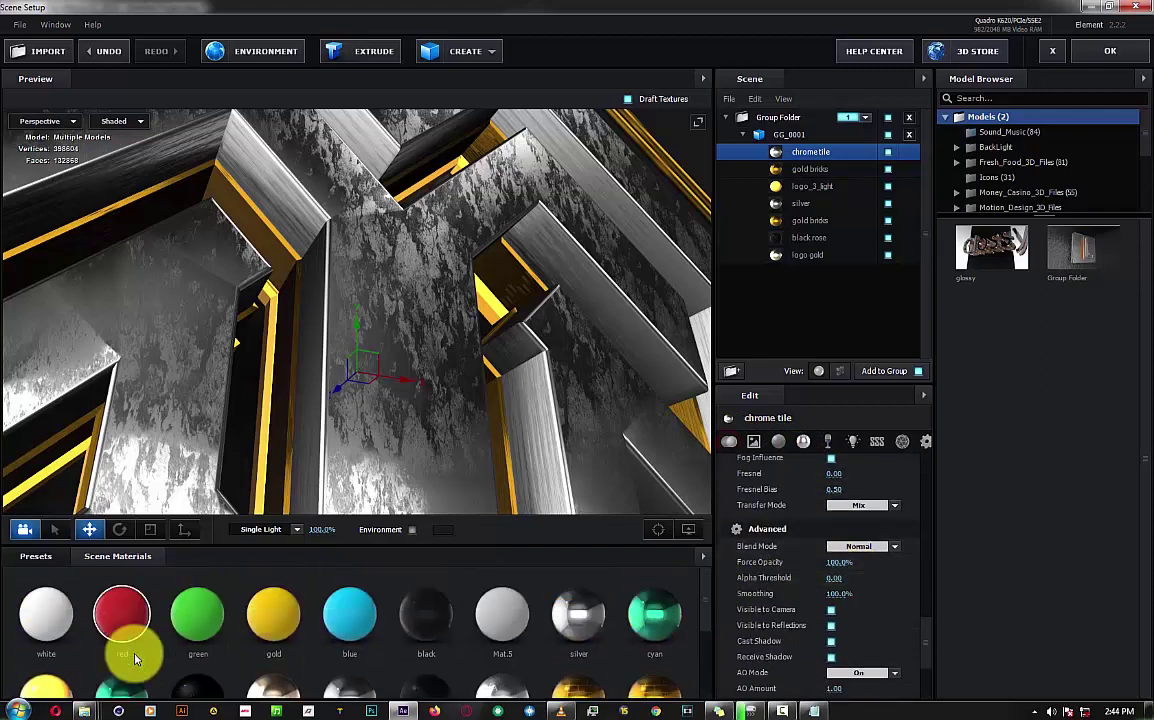
click(1110, 51)
At 0:00:01:13, select chrome tile in the other E3d layer's Scene Setup and apply the scene.
drag(553, 508, 451, 502)
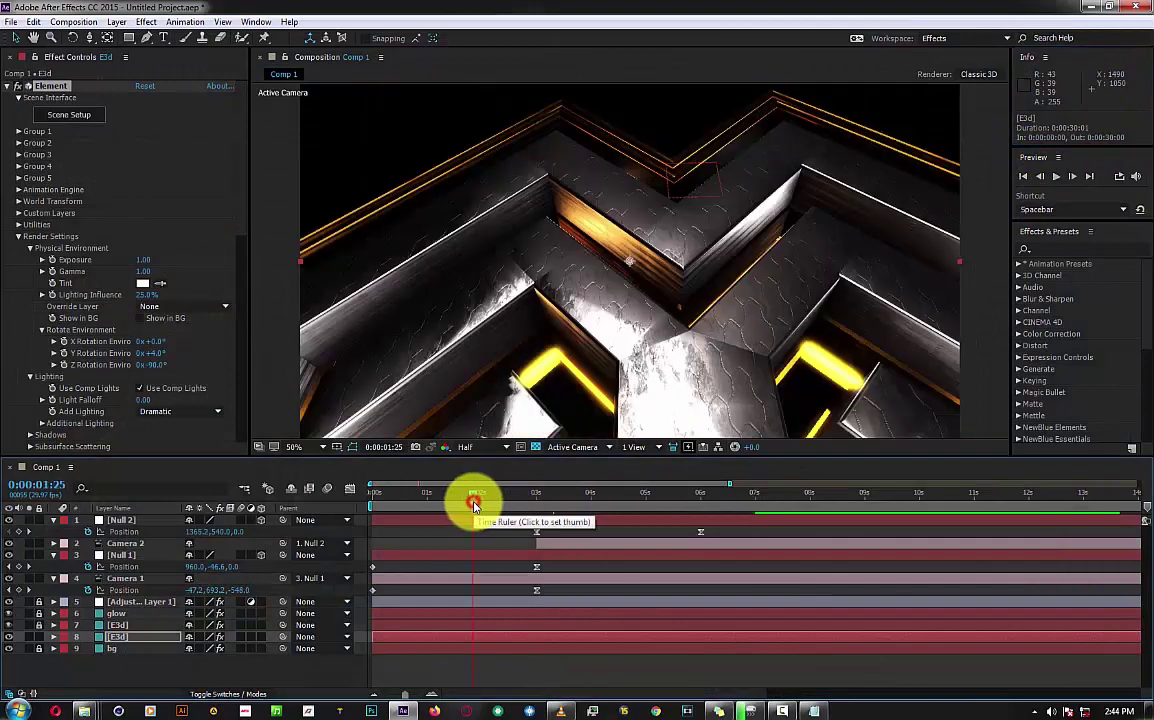
click(90, 625)
click(73, 116)
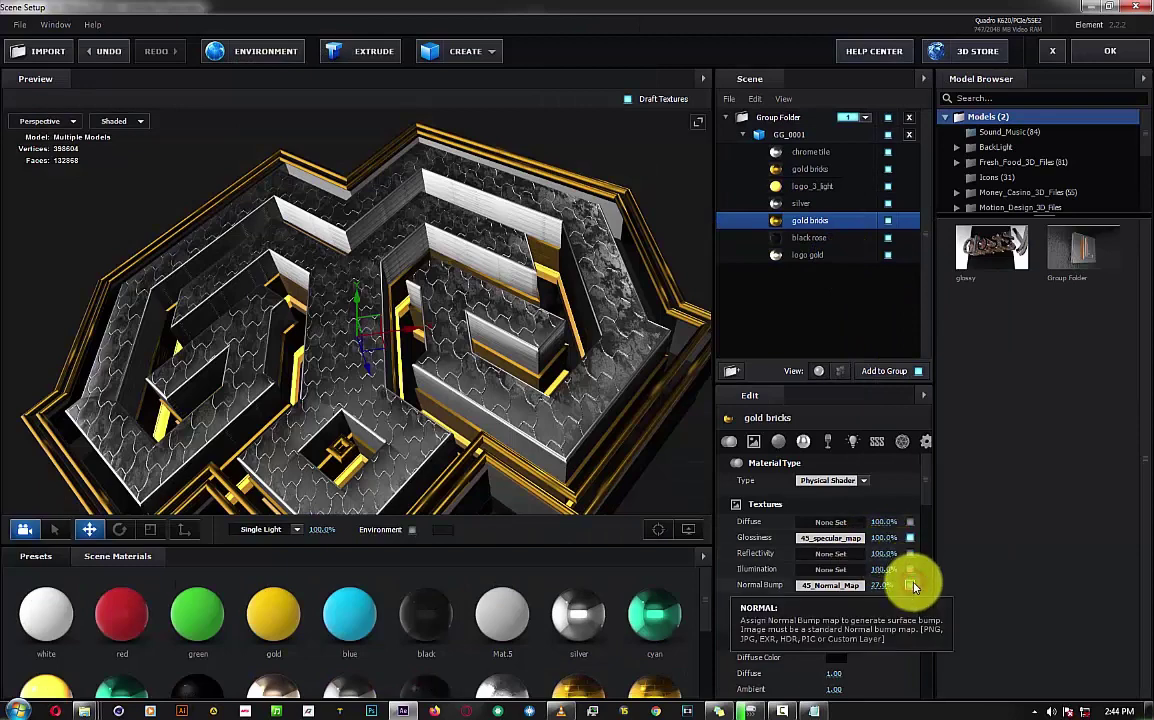
click(810, 151)
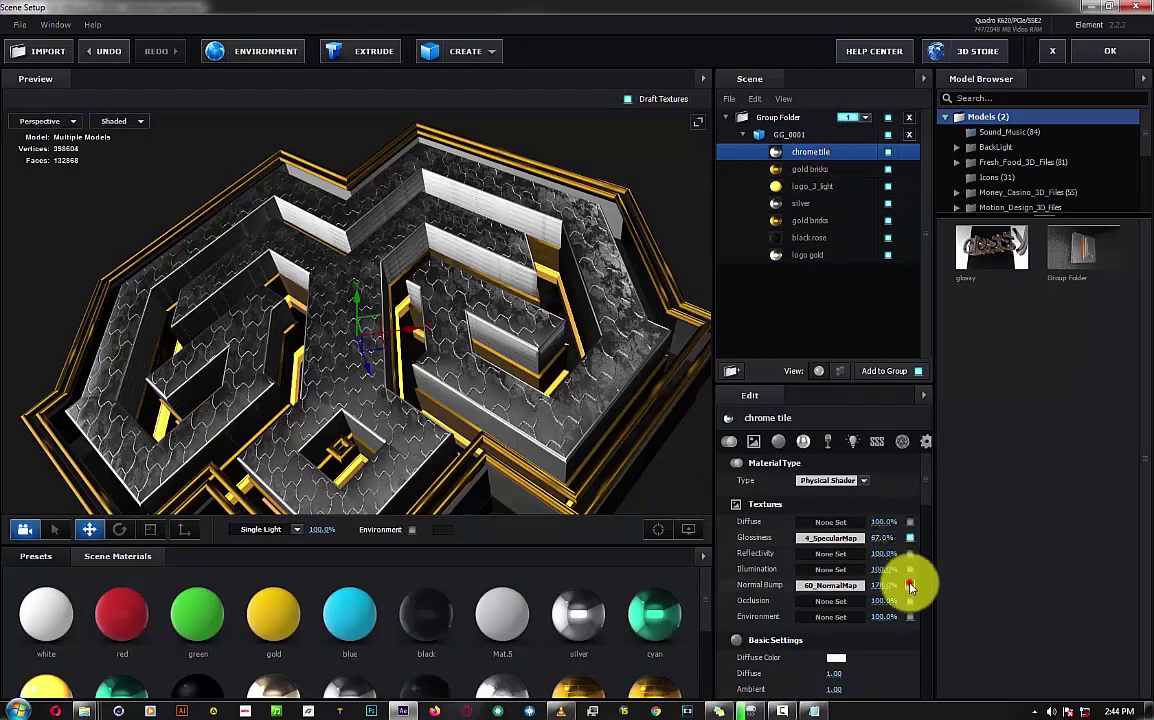
click(1108, 51)
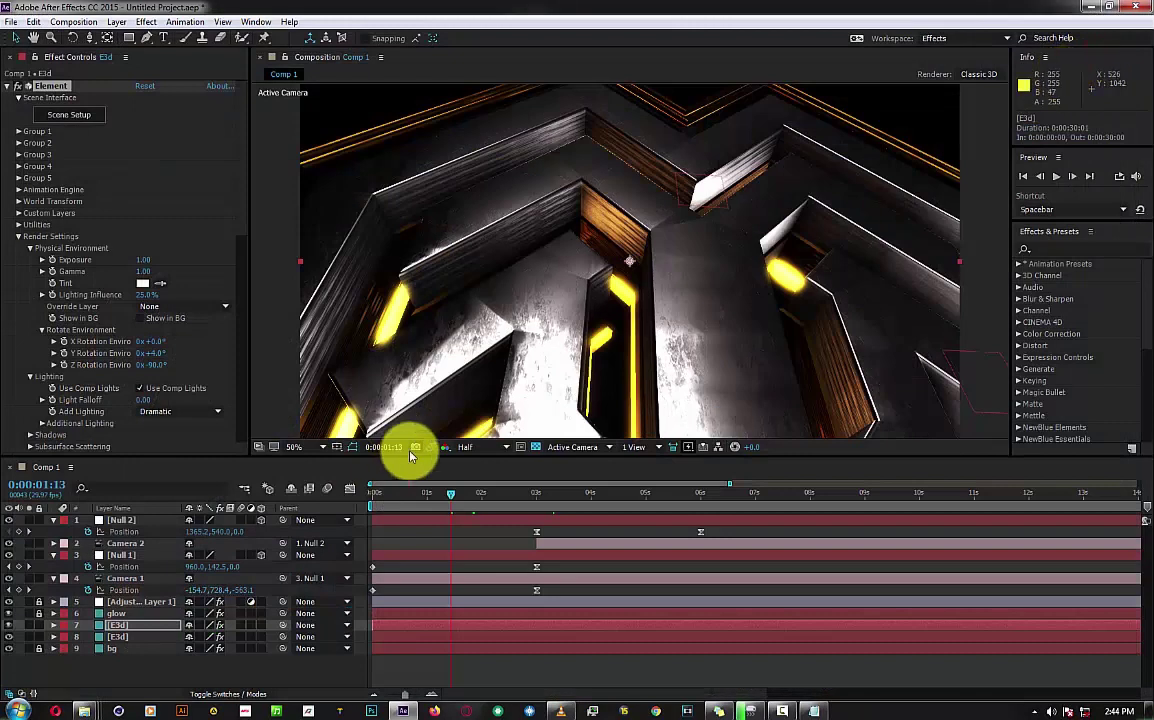
At about 4 seconds, reopen the layer's Scene Setup and orbit the preview around the logo.
drag(553, 495, 631, 495)
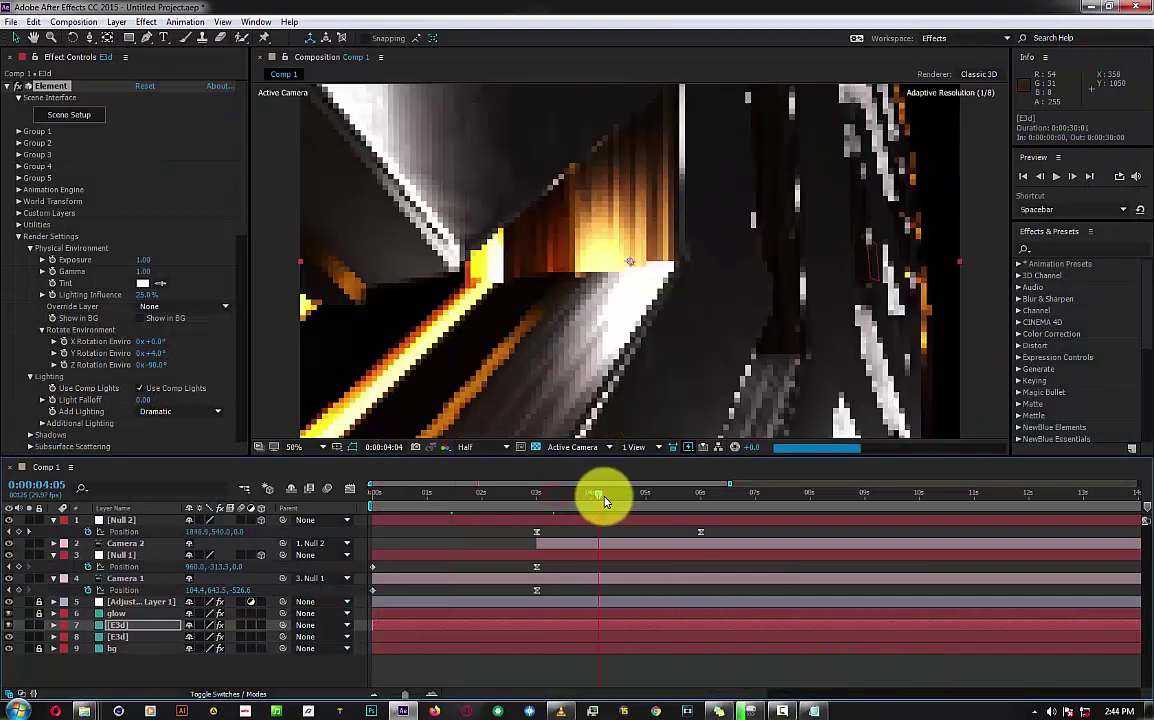
click(69, 114)
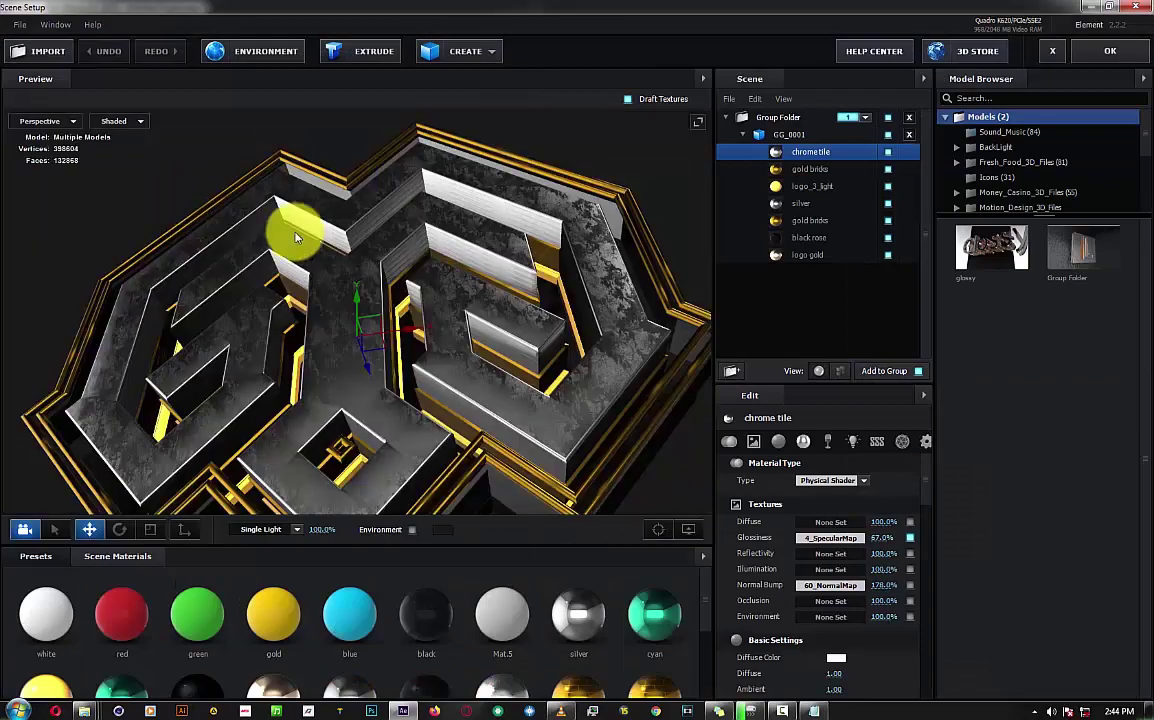
mouse_move(285, 228)
mouse_down()
mouse_move(405, 293)
mouse_move(460, 258)
mouse_up()
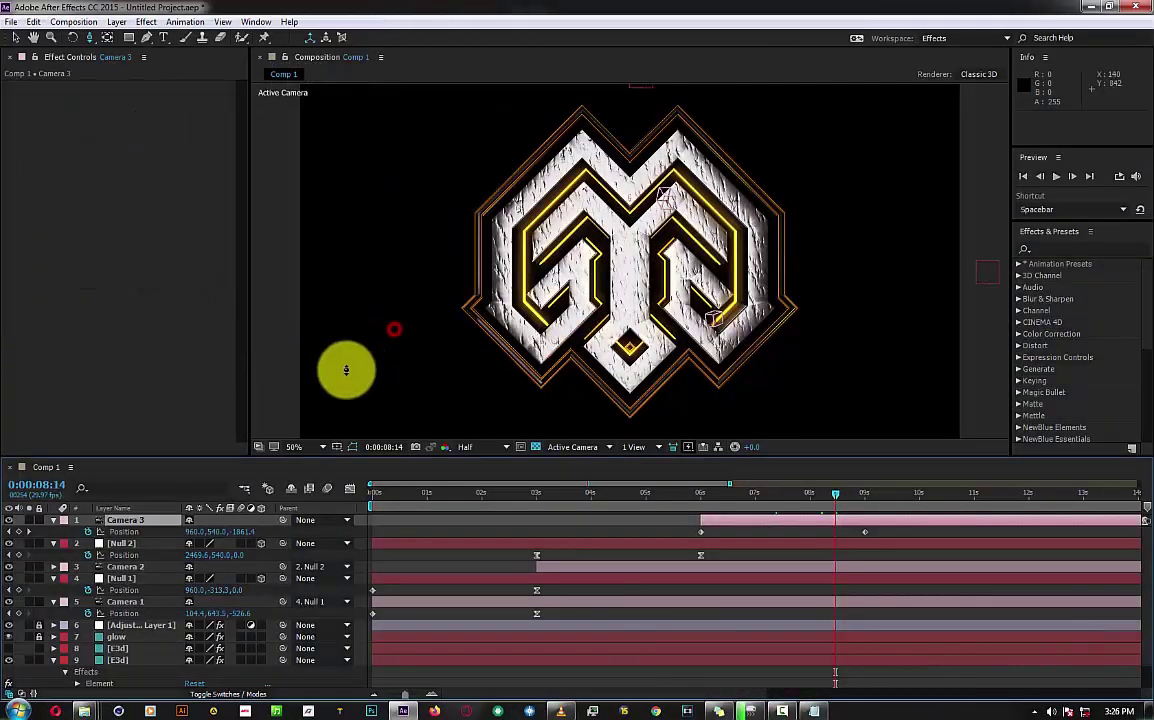
On the bottom E3d layer, keyframe Rotation Random at 1x+32° at 7:10, between the 6:00 and 9:00 keys.
click(117, 660)
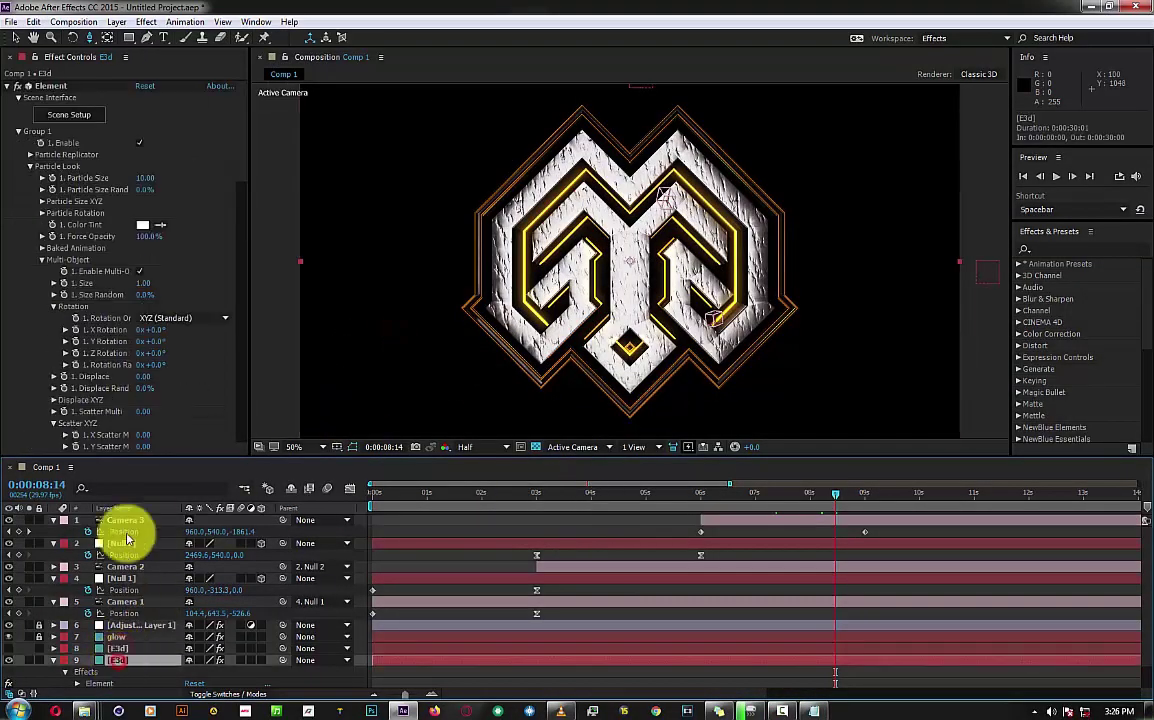
click(64, 363)
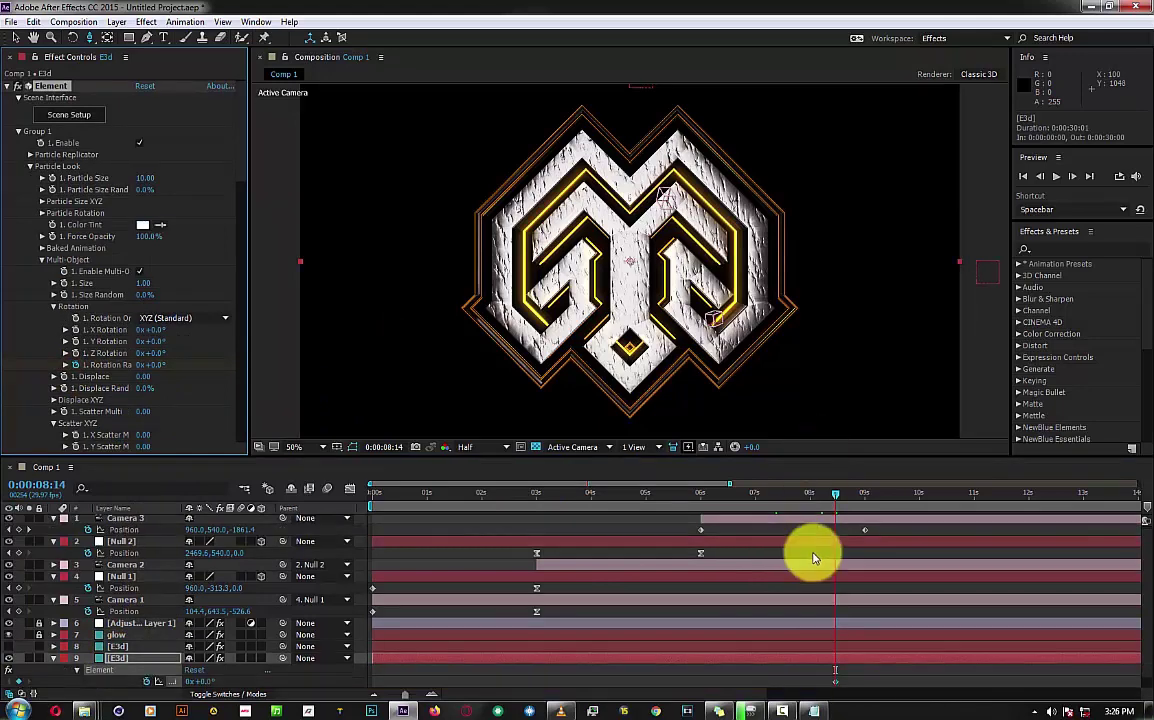
scroll(811, 553, down, 1)
click(863, 493)
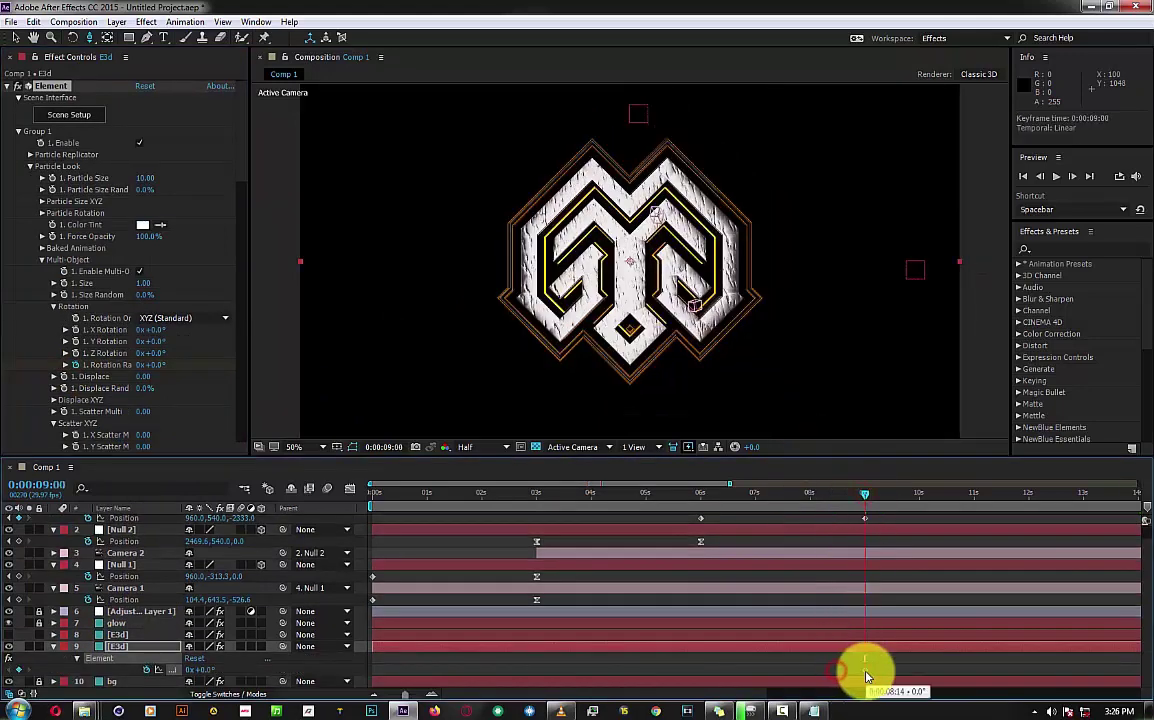
drag(863, 495, 701, 509)
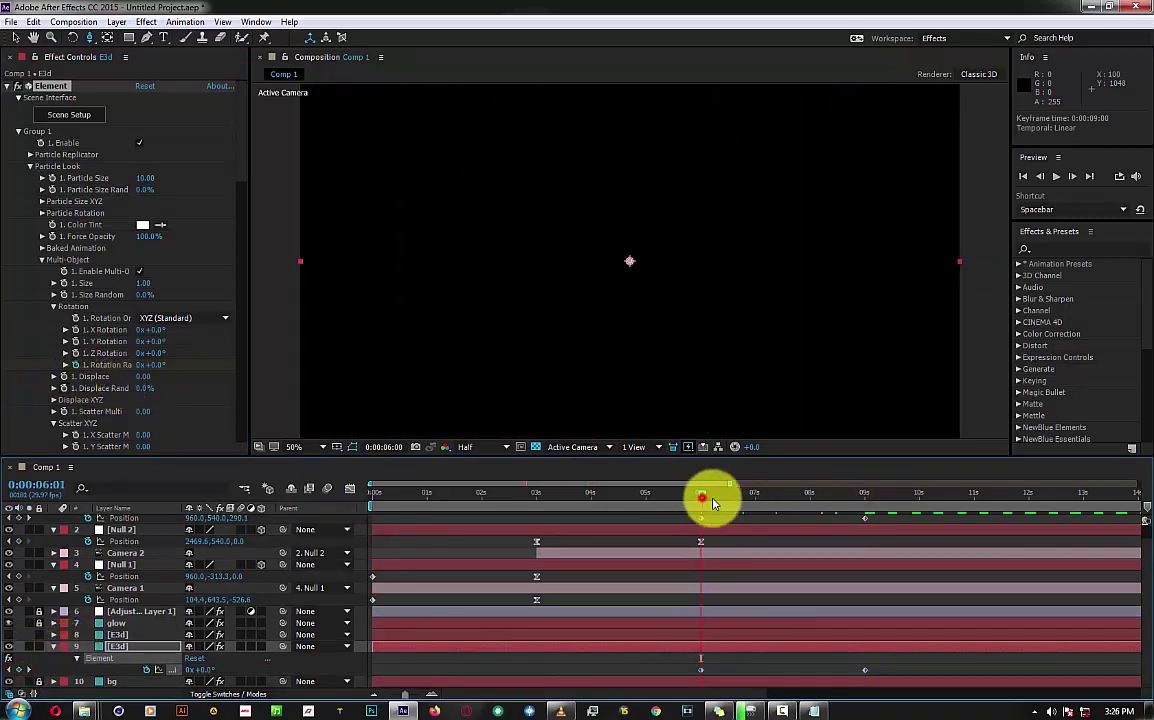
drag(712, 499, 773, 492)
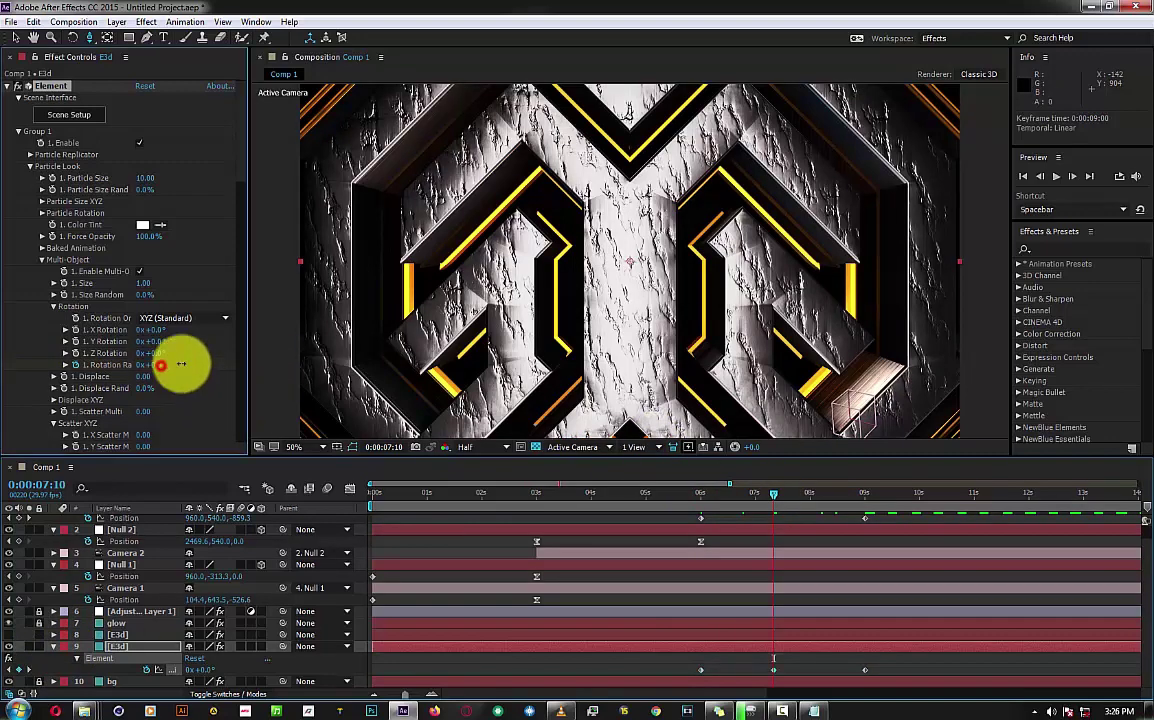
drag(181, 363, 488, 338)
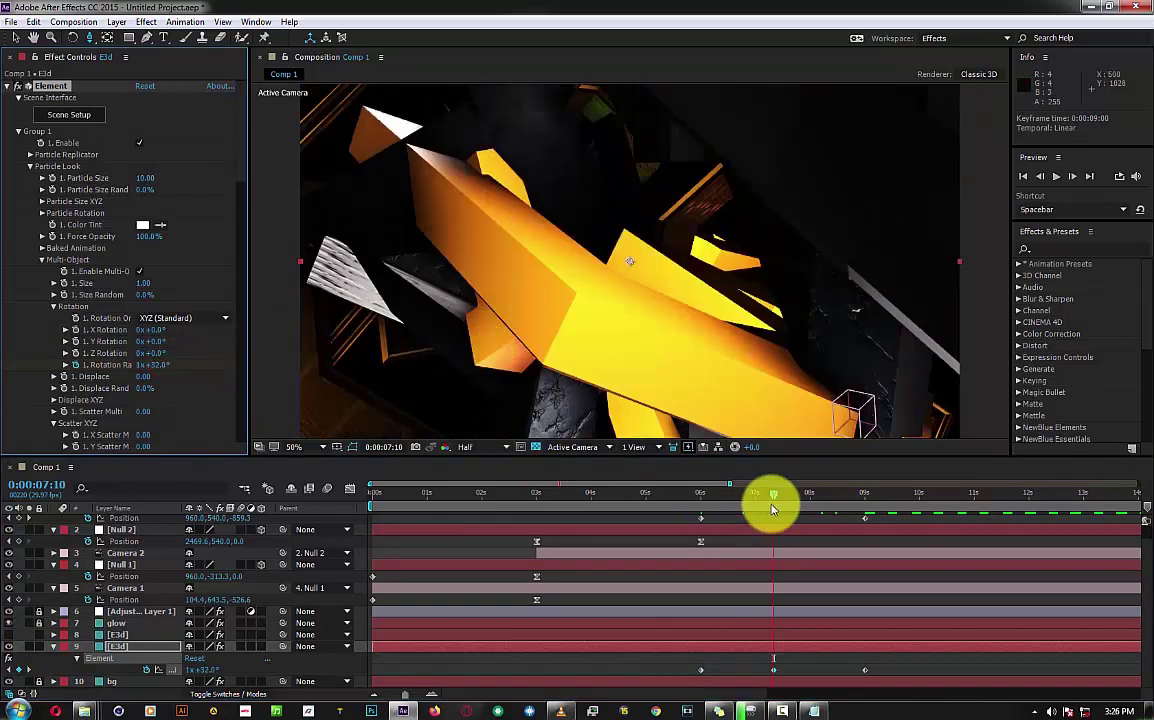
click(761, 490)
click(869, 494)
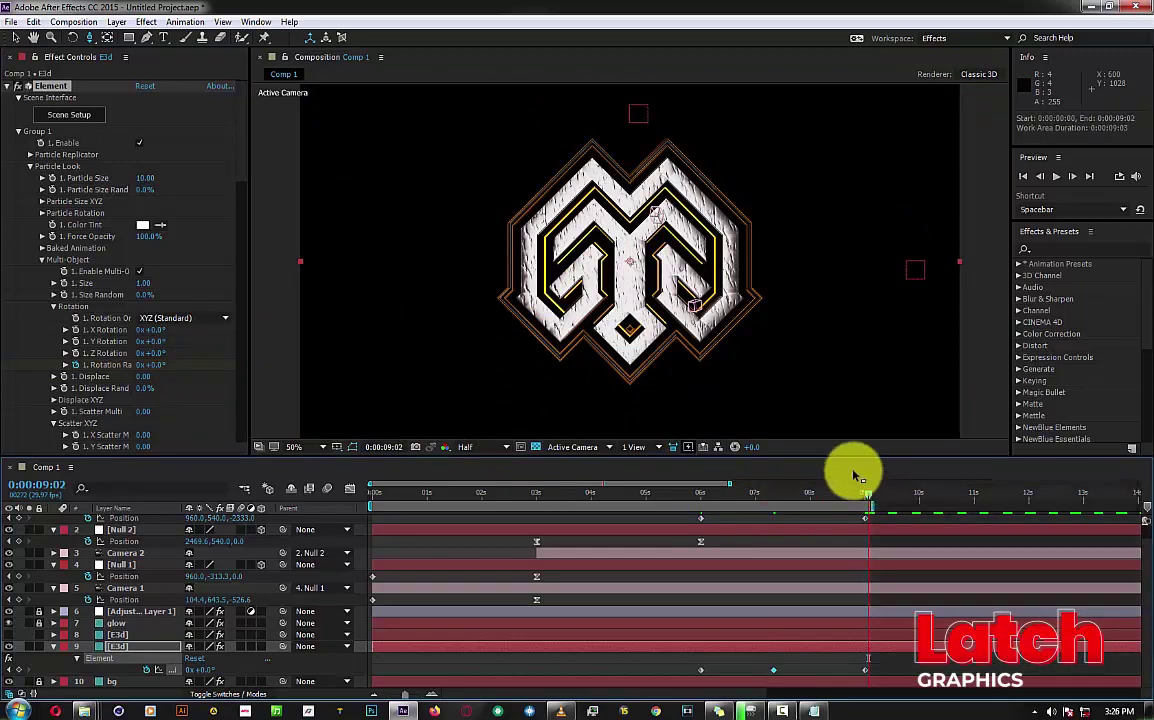
click(373, 490)
Play a RAM preview of the whole fly-through from the first frame.
key(space)
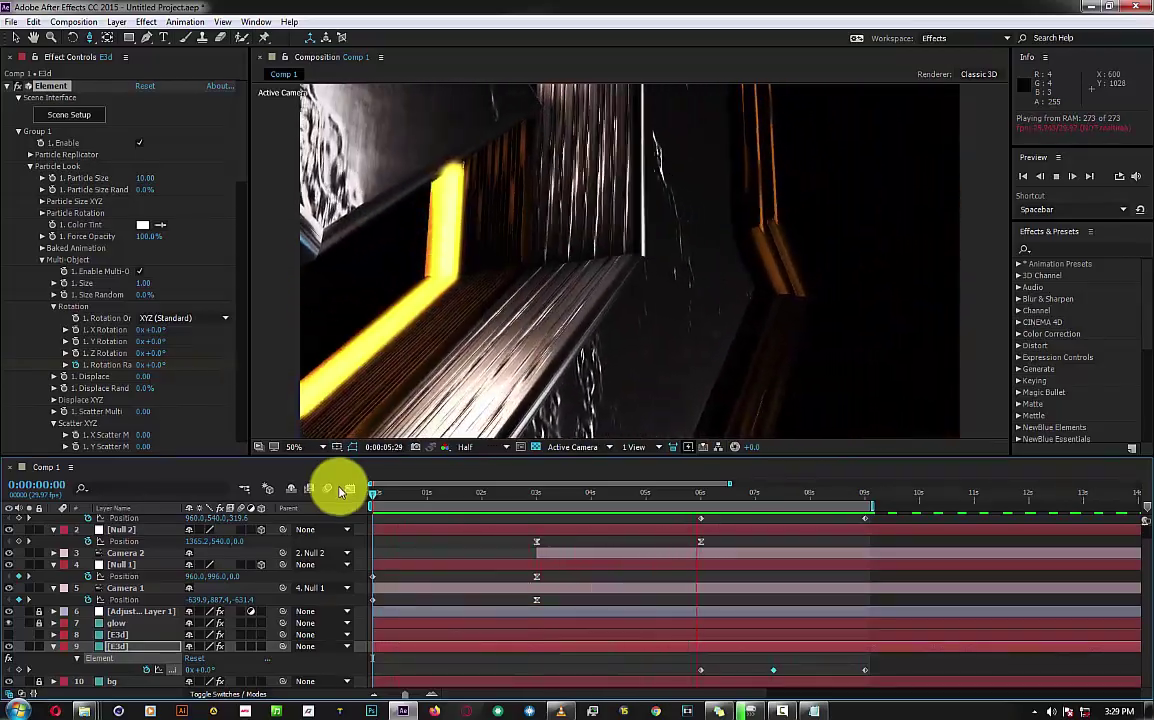
At 6:00, copy the three Rotation Random keyframes from the E3d layer's Element effect.
drag(621, 494, 700, 505)
drag(673, 667, 869, 672)
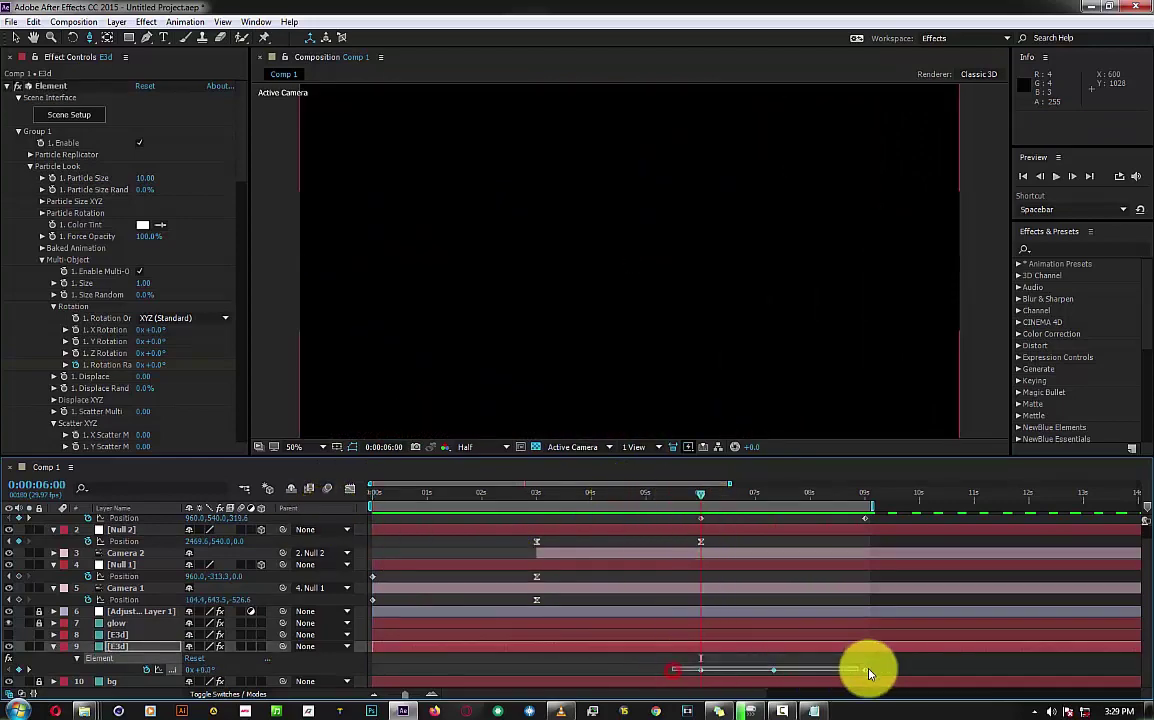
key(ctrl+c)
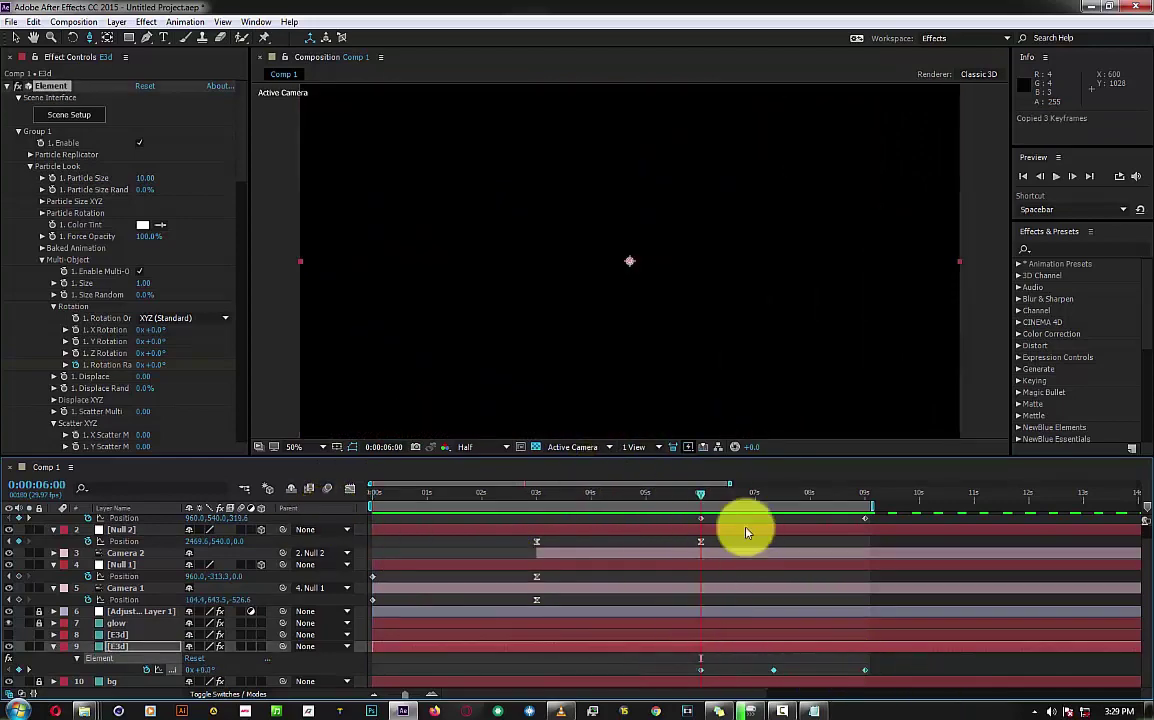
drag(729, 484, 659, 484)
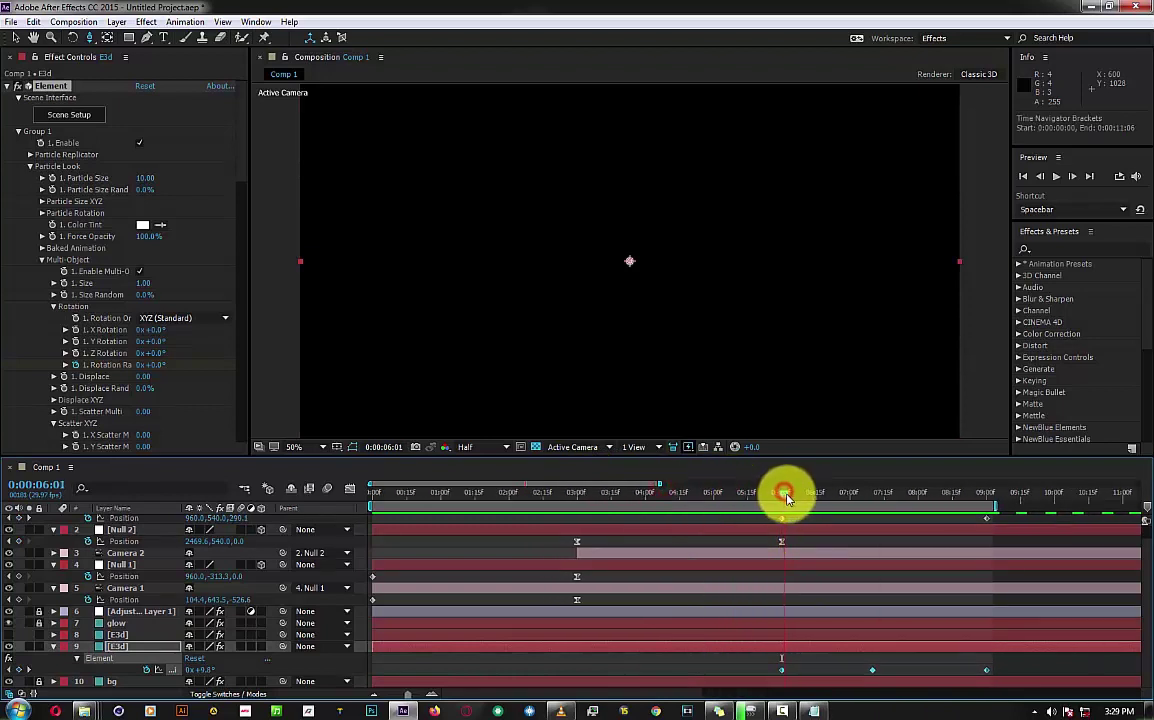
Paste the copied keyframes onto the glow layer and the second E3d layer.
shift+click(124, 615)
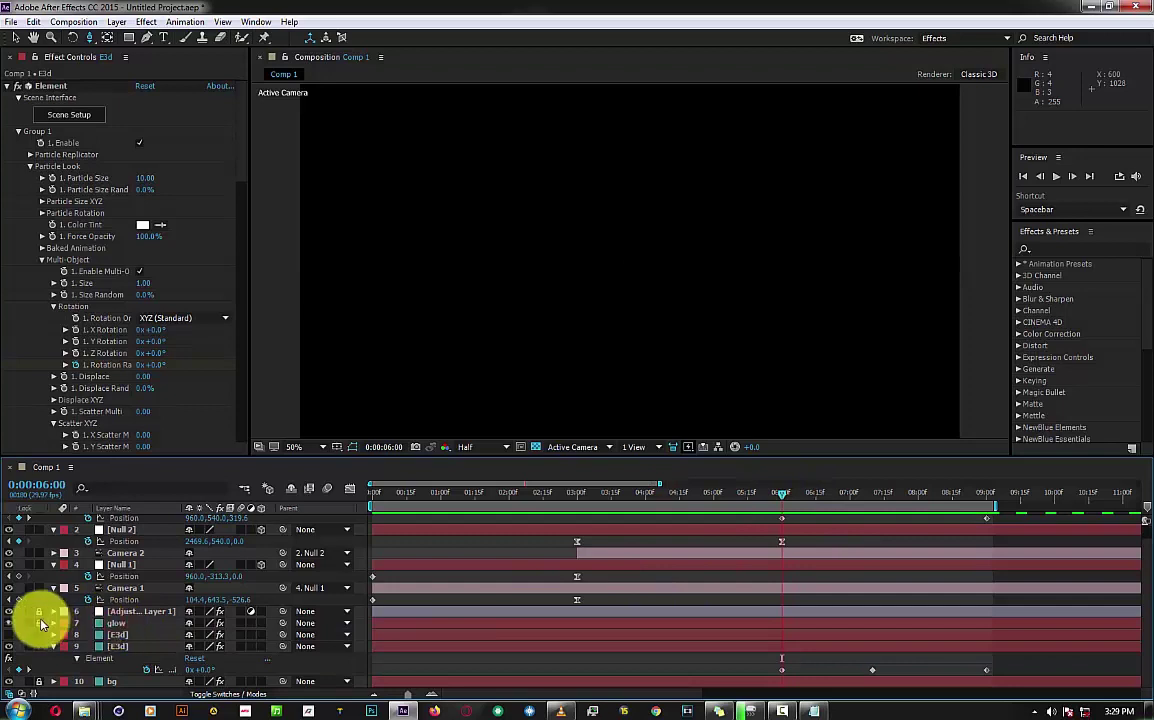
click(117, 623)
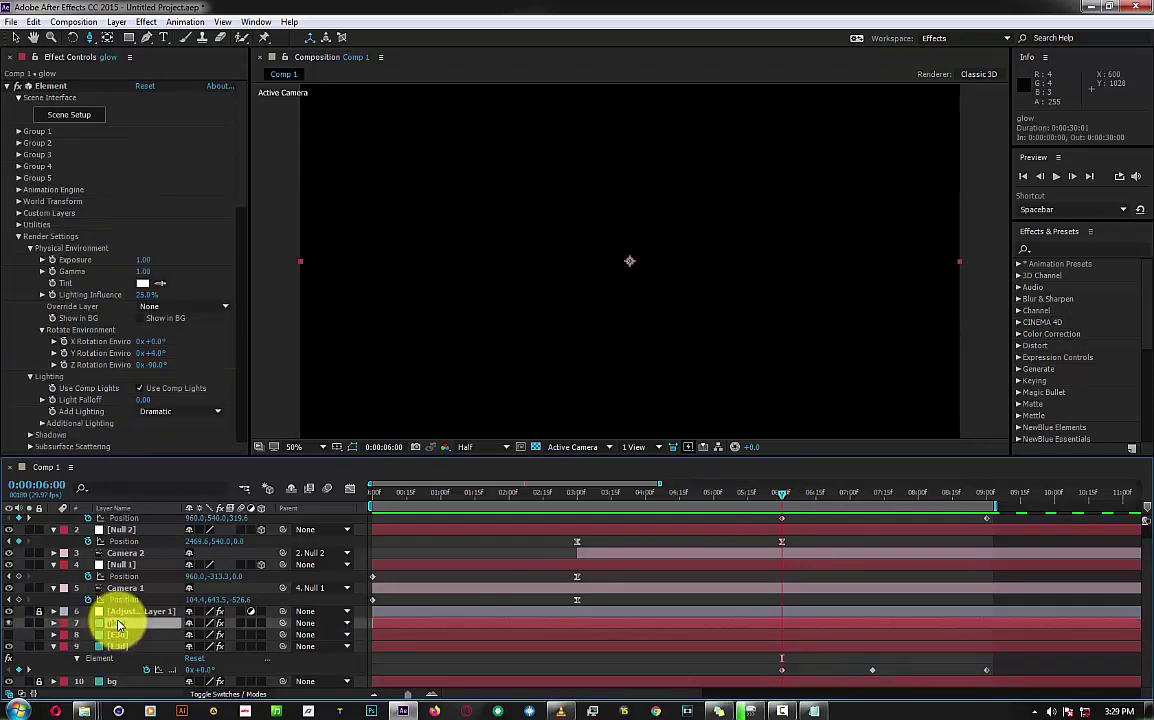
key(ctrl+v)
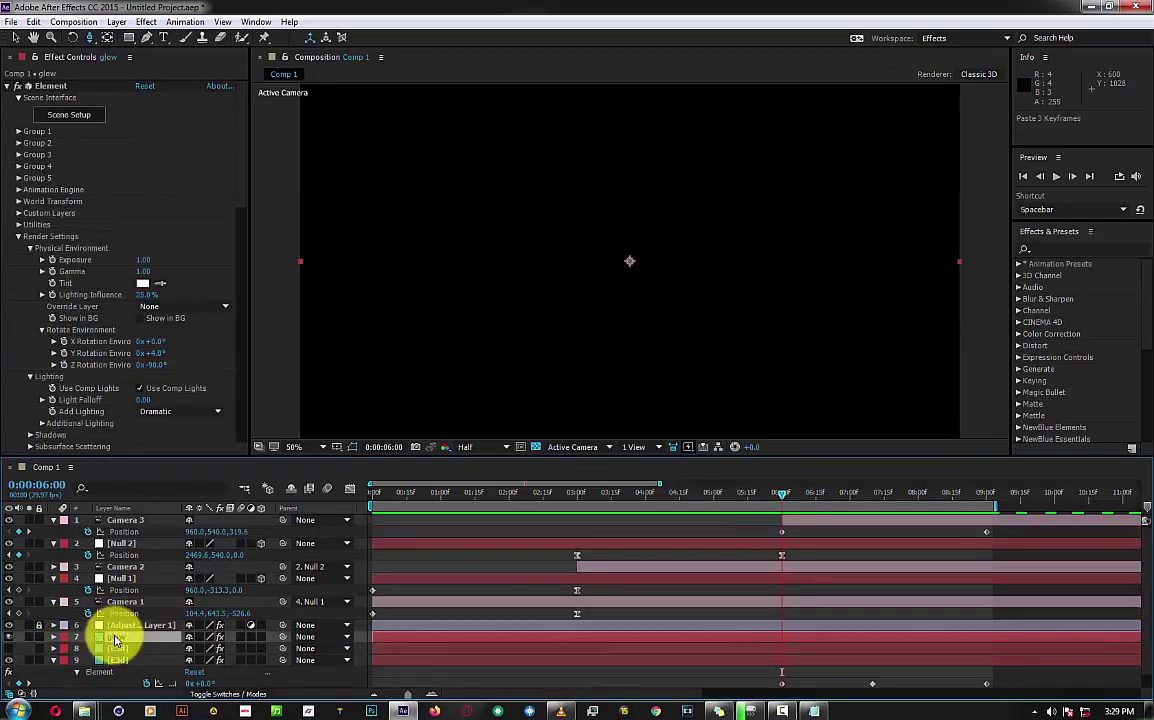
click(115, 637)
key(e)
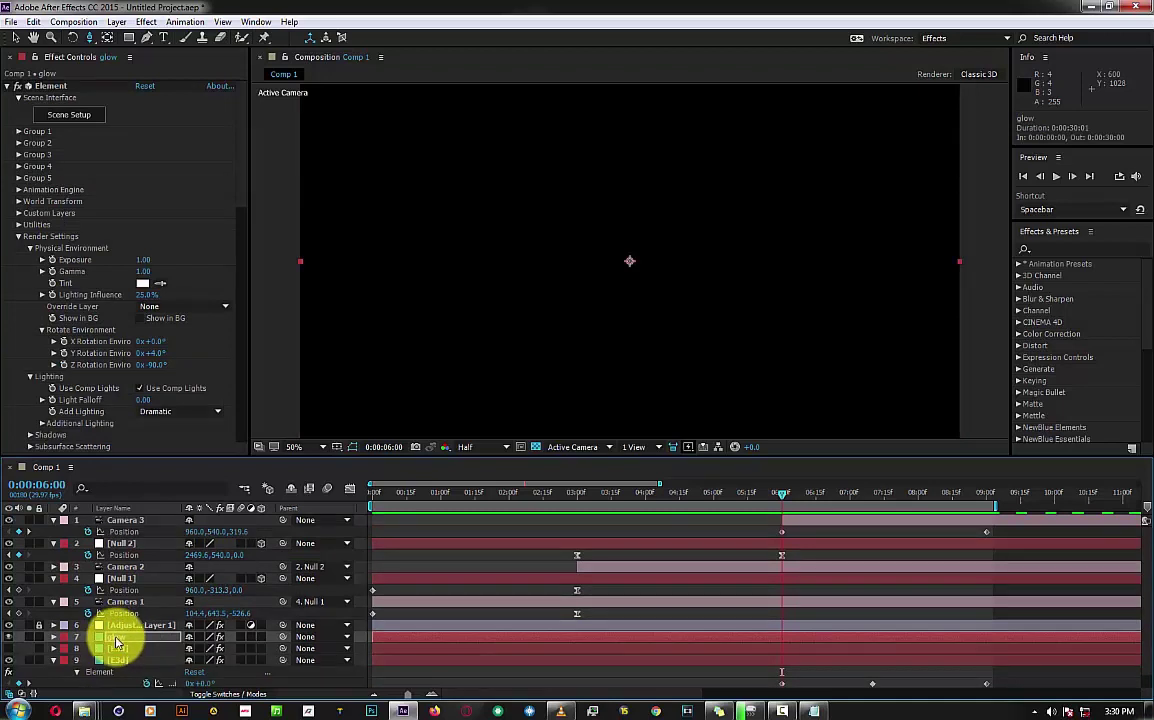
click(115, 648)
key(e)
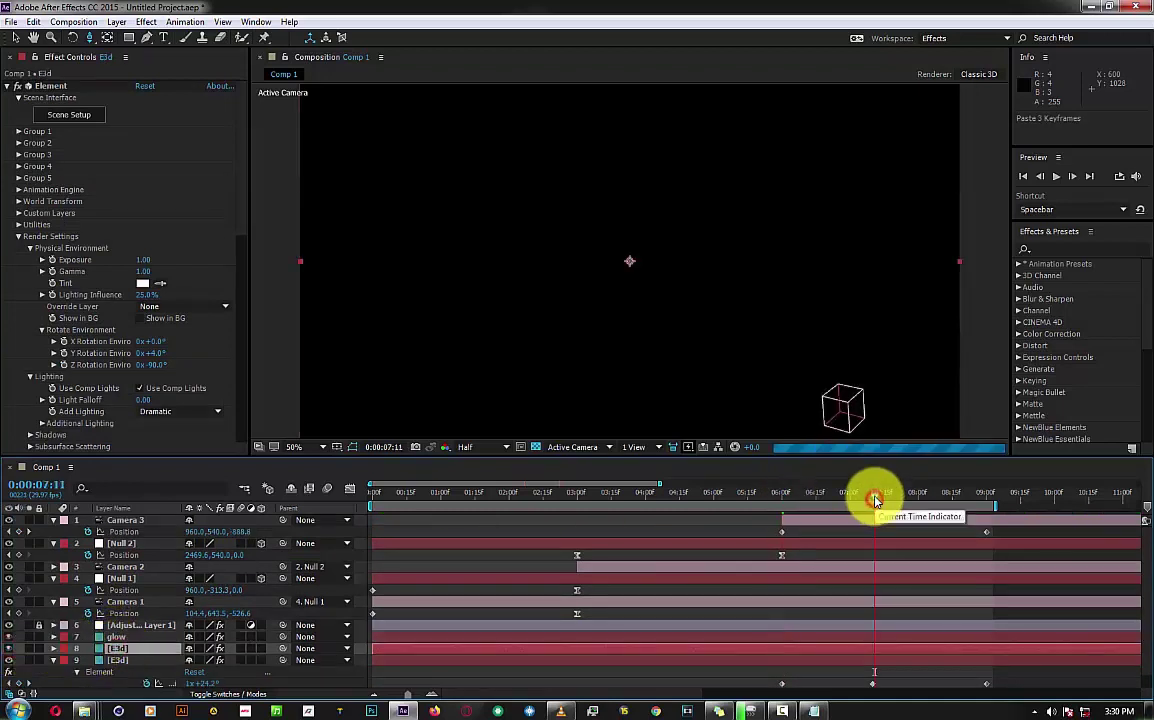
Check the pasted keys on glow and both E3d layers at 7:21 and 7:29.
drag(875, 497, 898, 497)
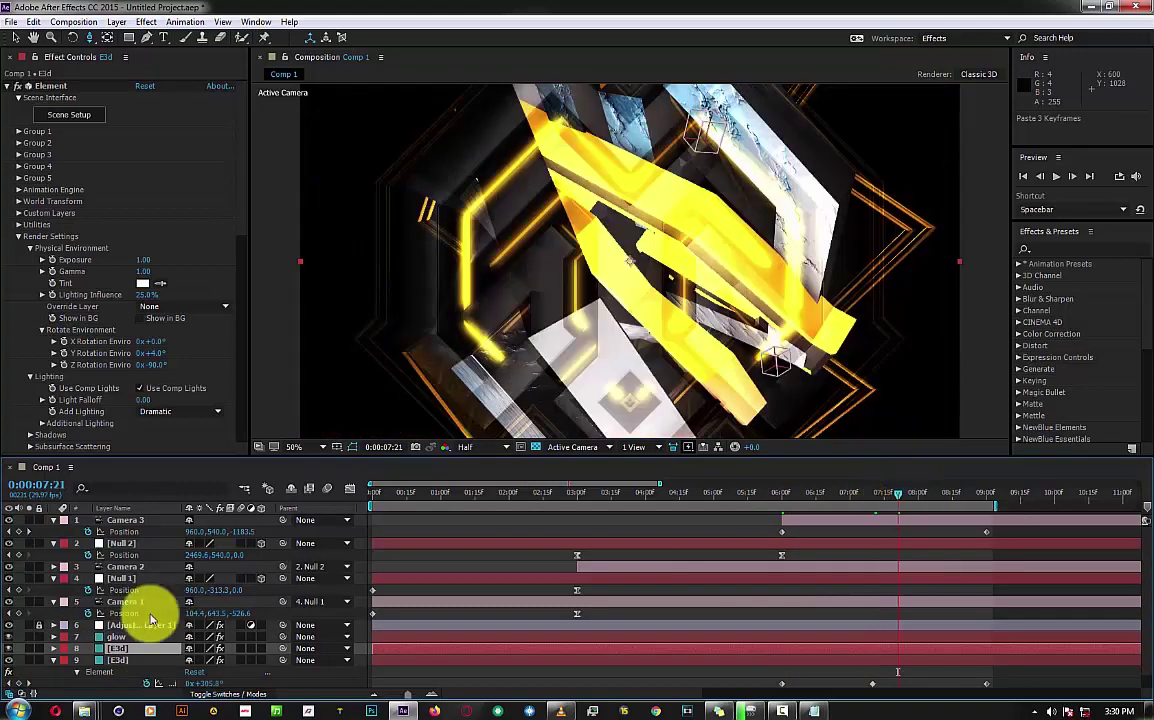
click(128, 637)
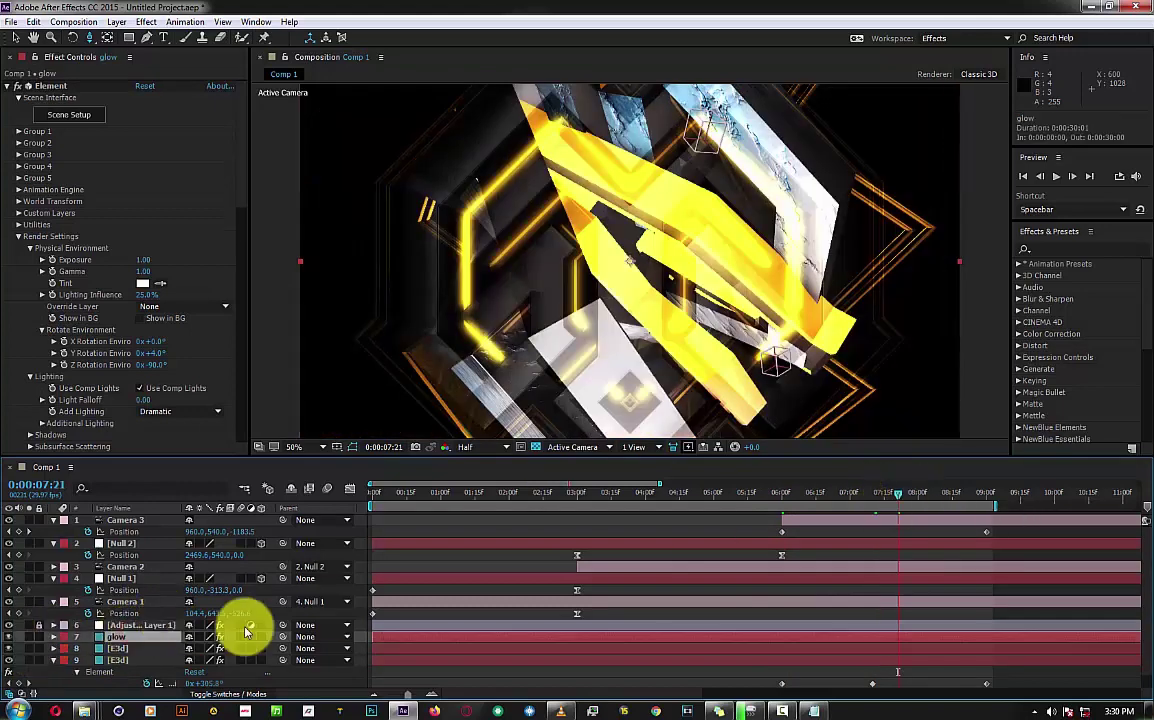
key(e)
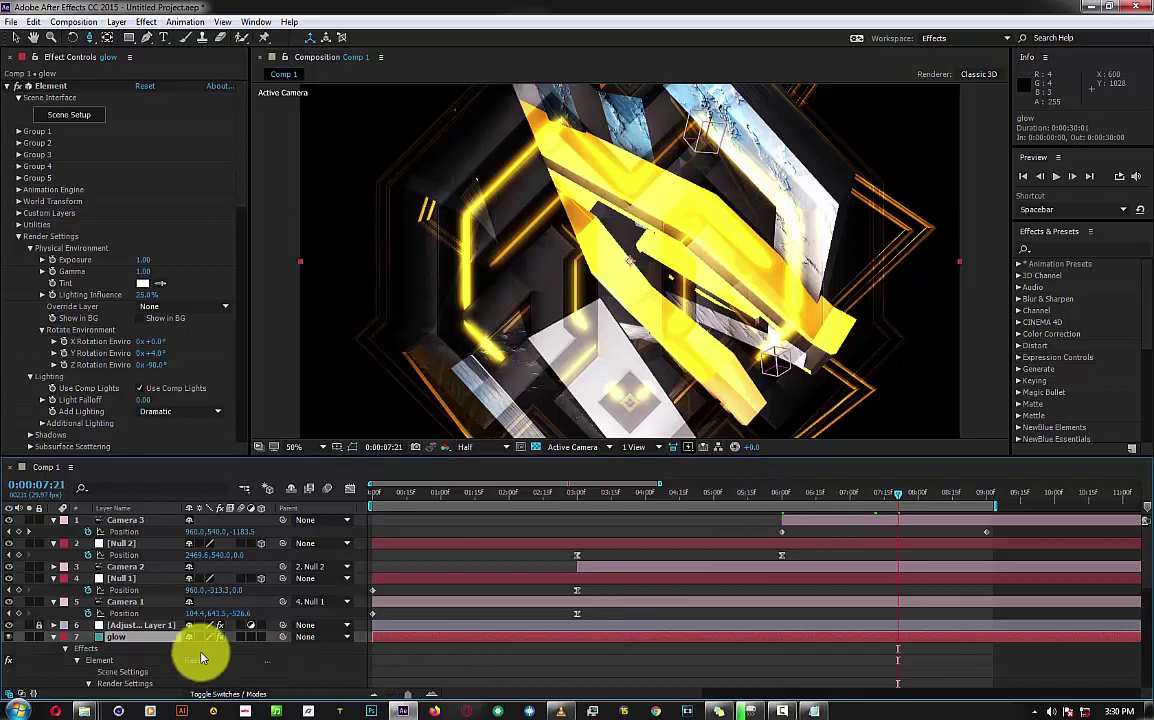
click(92, 664)
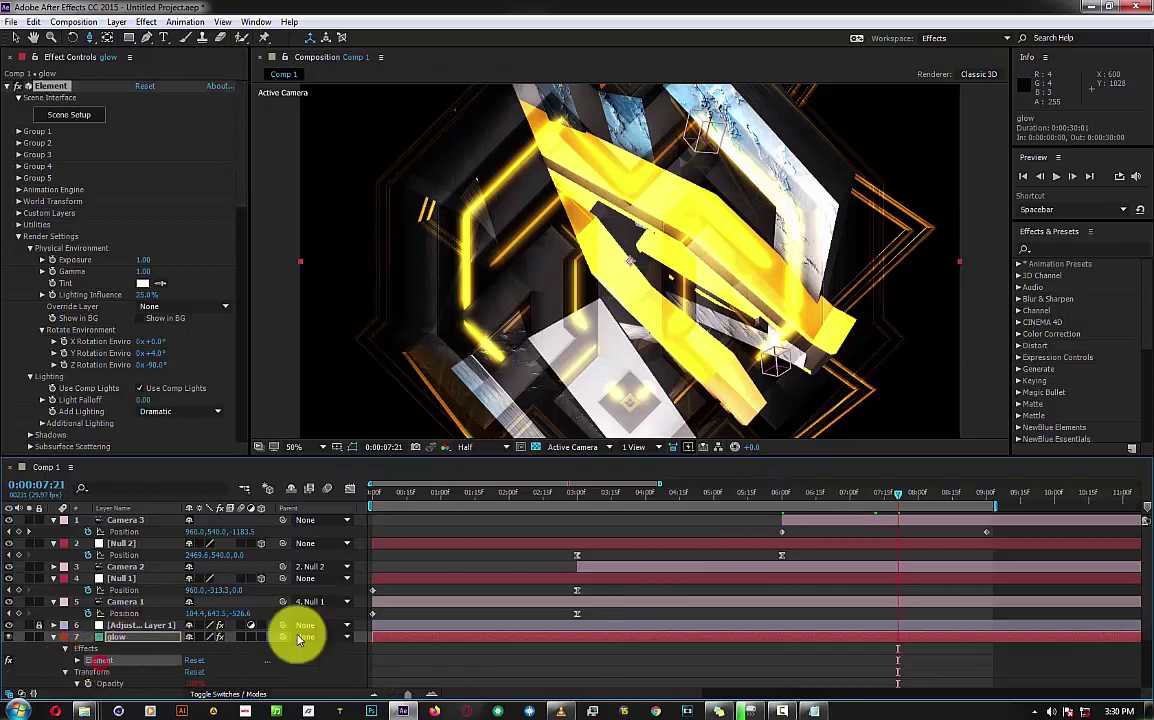
scroll(752, 585, down, 3)
click(485, 636)
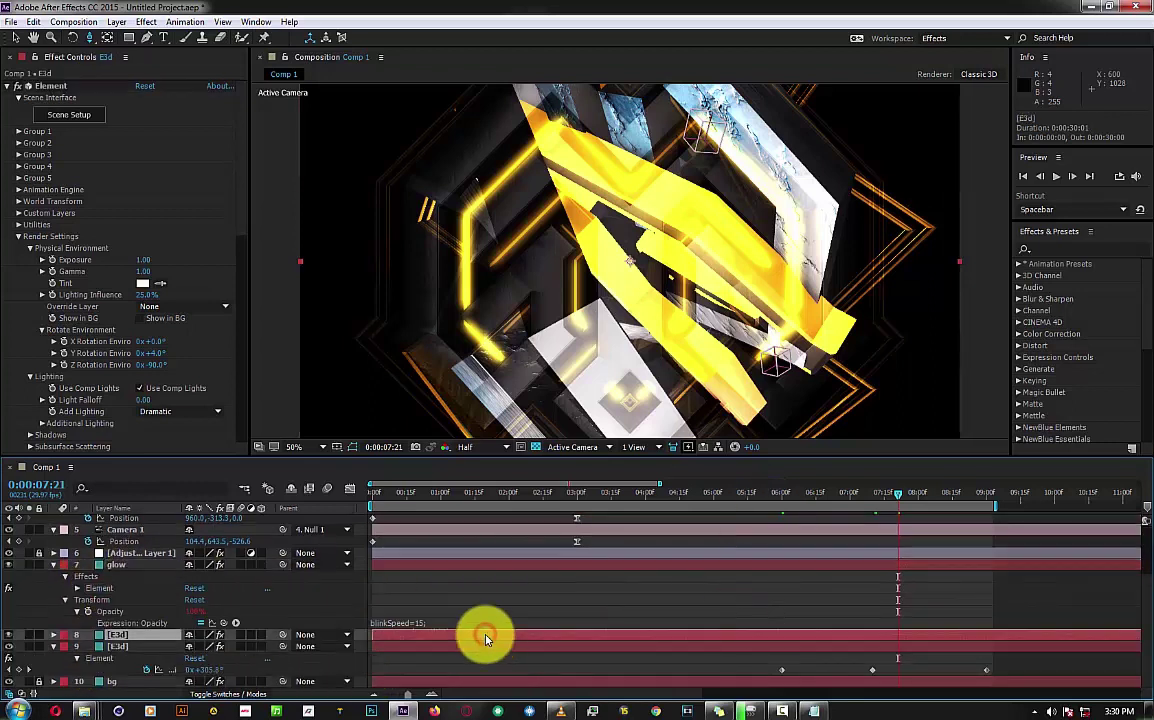
click(915, 495)
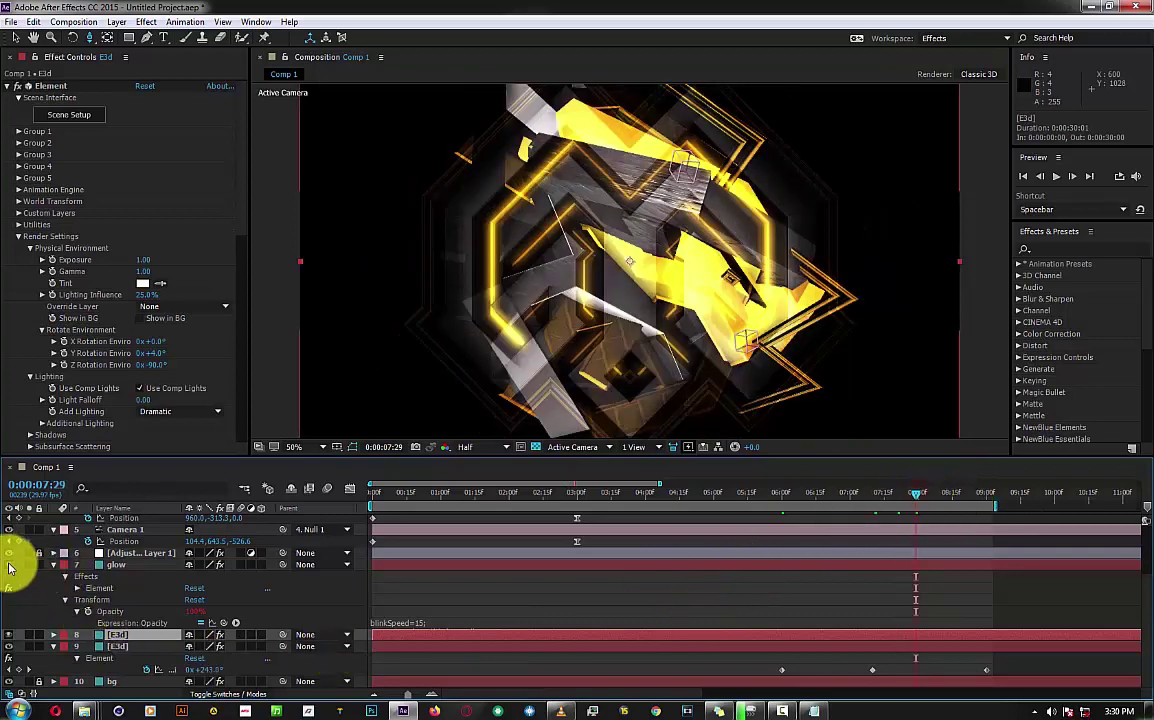
click(118, 646)
drag(785, 500, 782, 501)
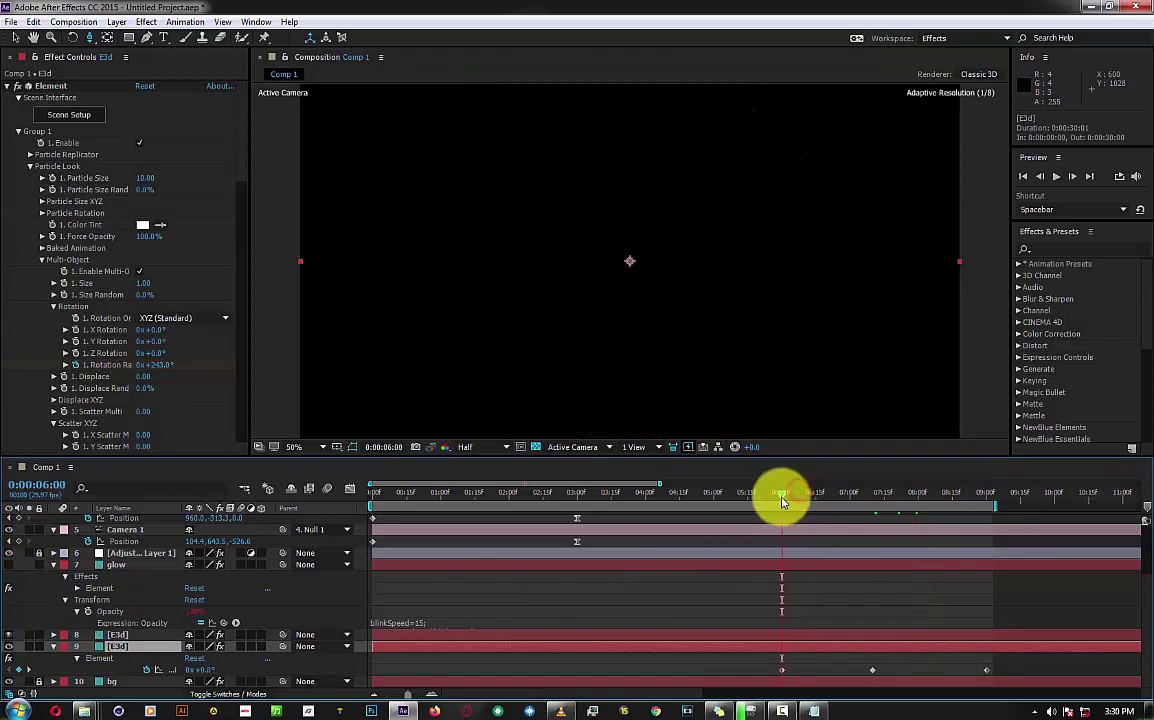
drag(773, 668, 1005, 675)
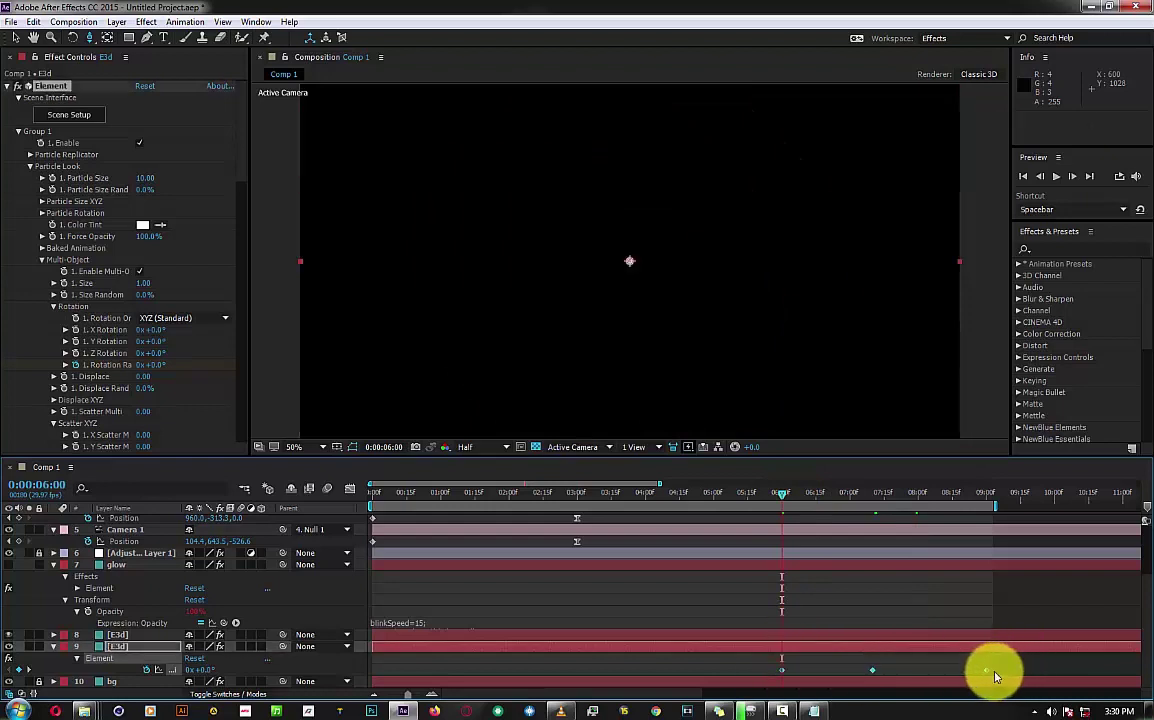
Show the glow layer's keyframed properties and check frames 7:22 and 9:01 as the logo reassembles.
click(172, 634)
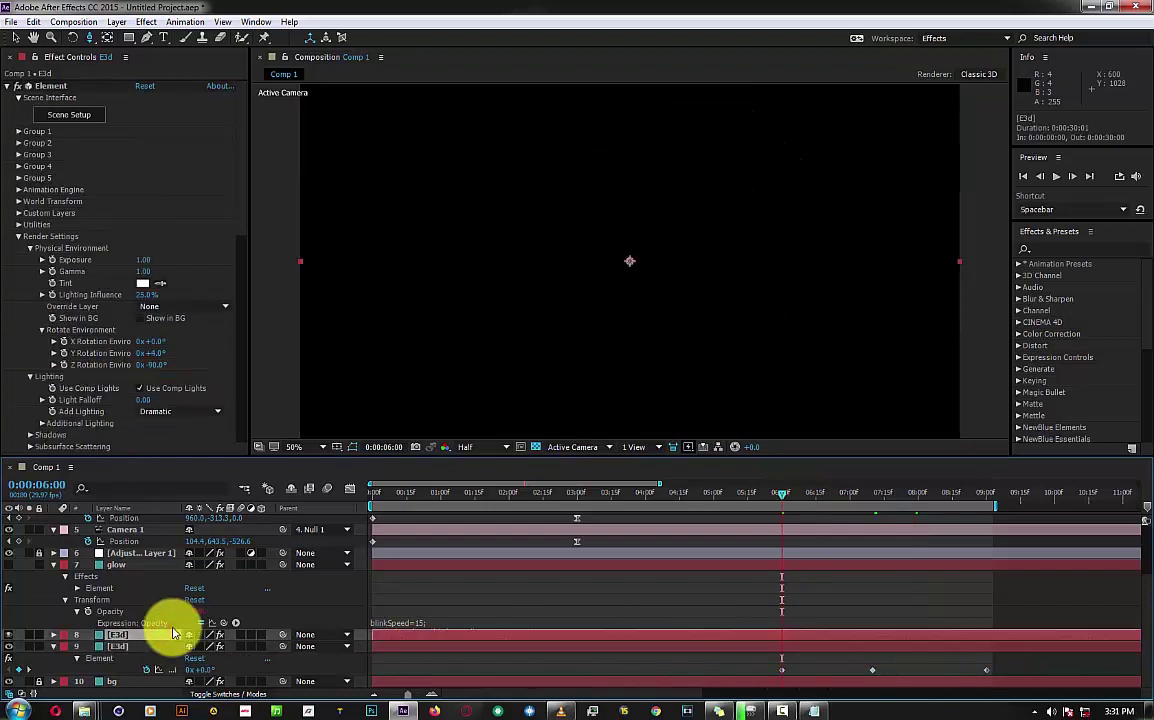
click(118, 566)
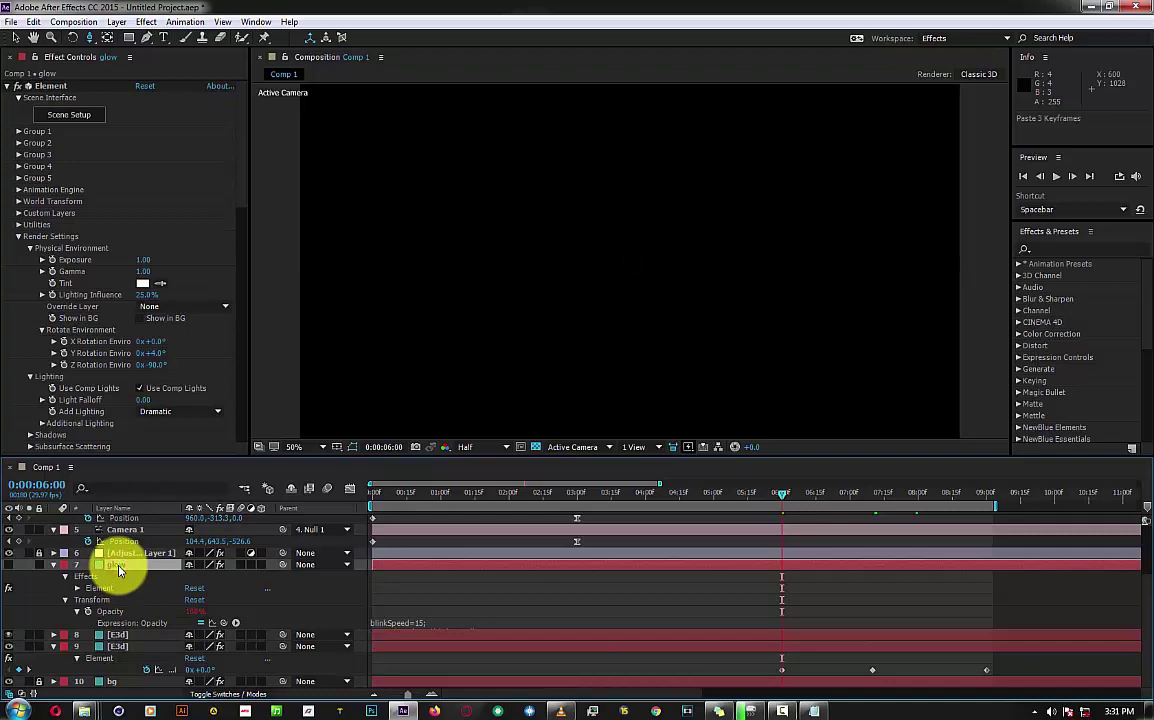
key(u)
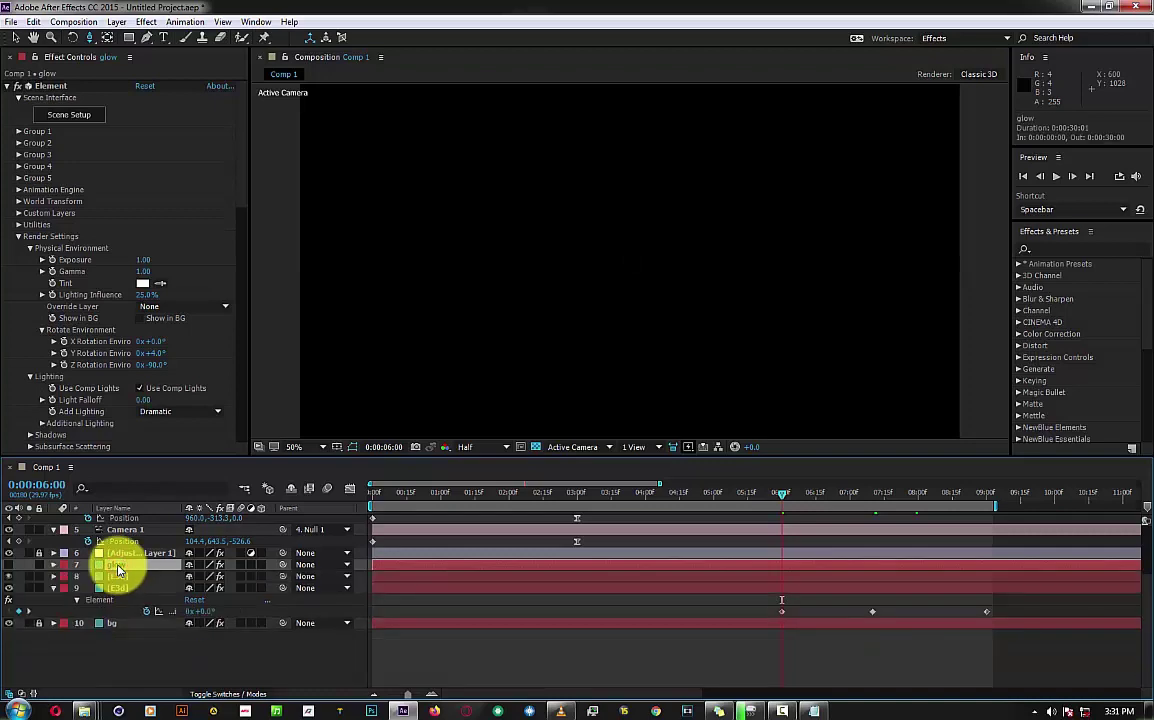
key(u)
key(u)
click(850, 492)
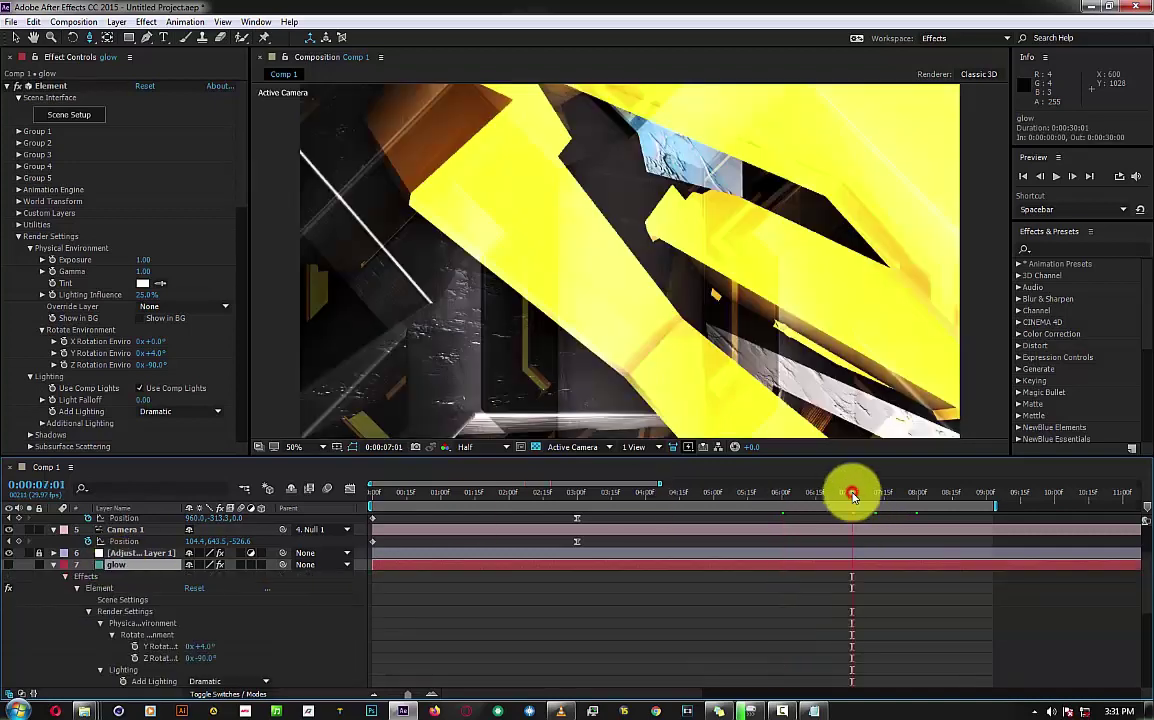
click(900, 493)
drag(960, 494, 988, 494)
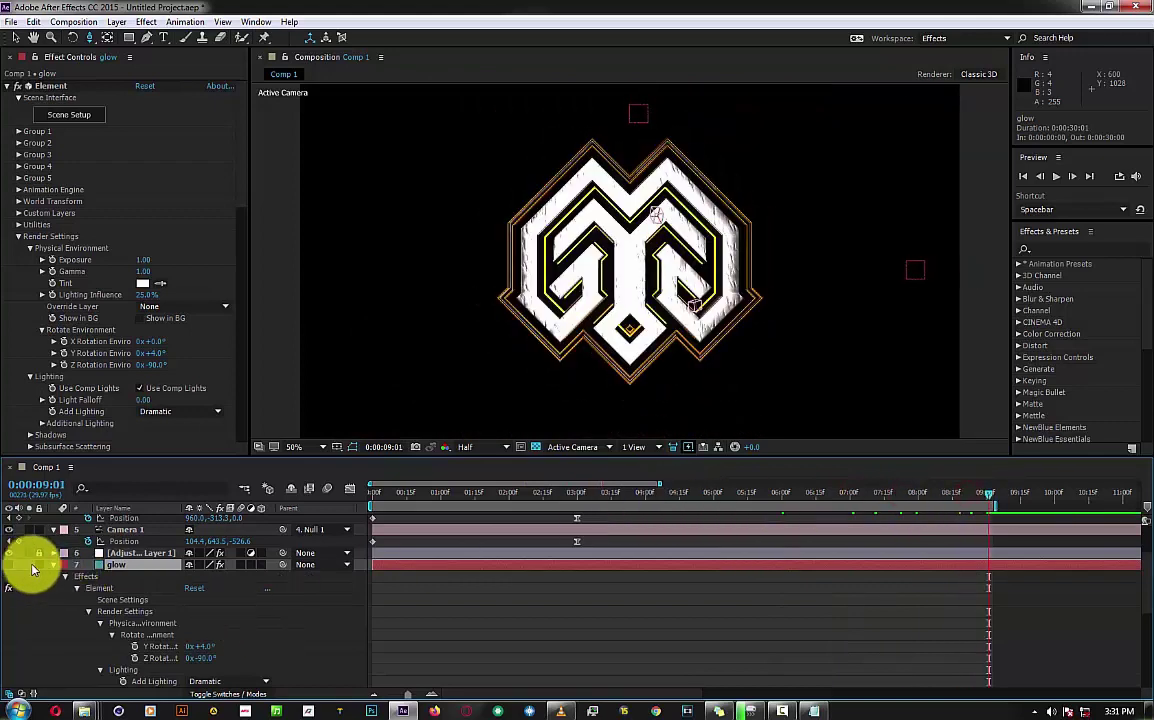
Reveal keyframed properties on all layers and scrub to 9:03 to view the finished logo.
key(ctrl+a)
key(u)
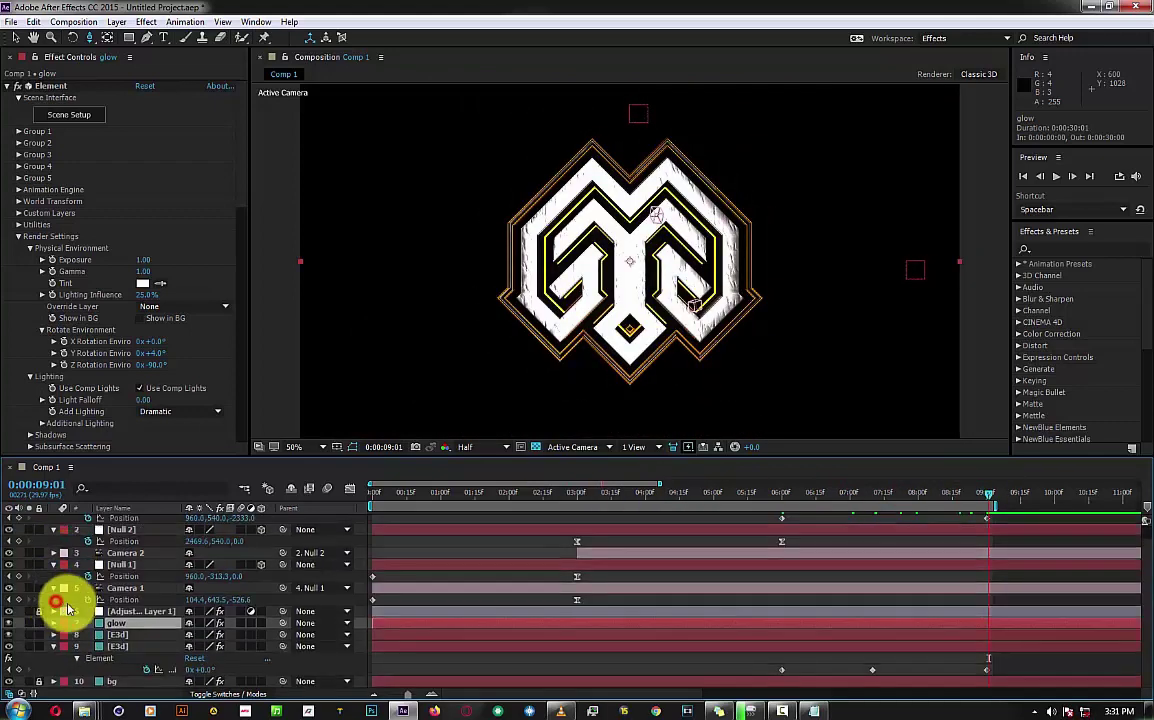
click(115, 640)
mouse_move(497, 494)
mouse_down()
mouse_move(724, 491)
mouse_move(890, 632)
mouse_move(897, 708)
mouse_up()
mouse_move(935, 508)
mouse_down()
mouse_move(935, 497)
mouse_move(995, 495)
mouse_move(729, 522)
mouse_move(769, 517)
mouse_up()
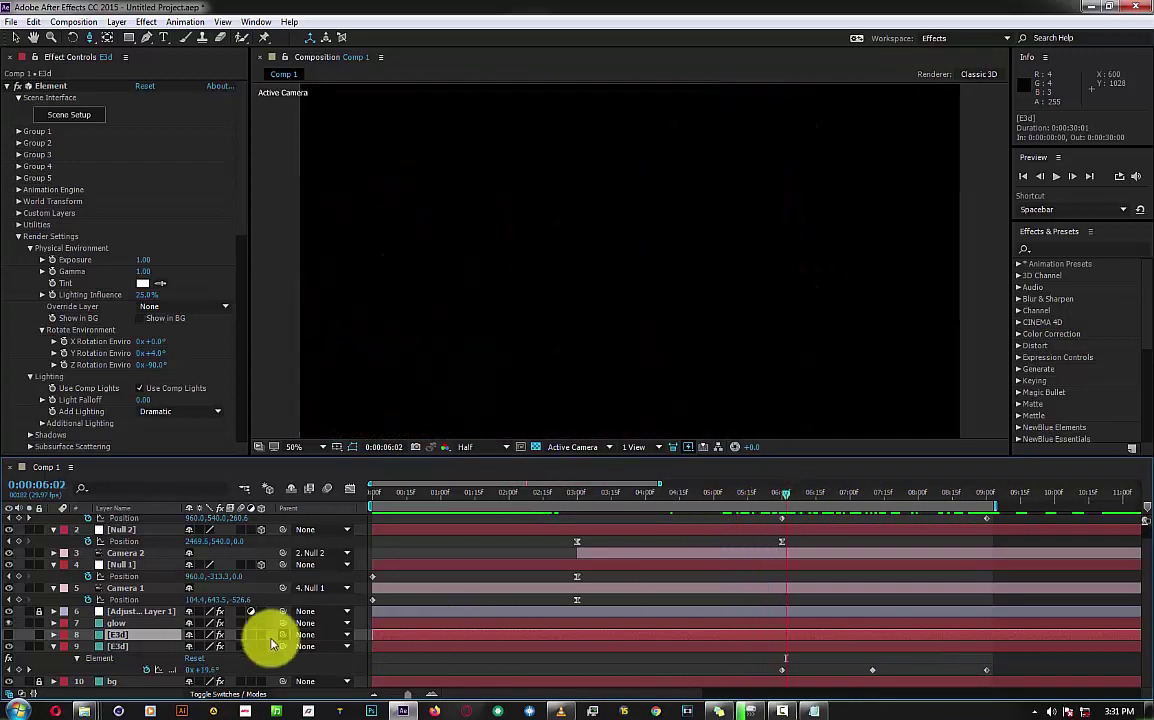
Preview the animation up to 9:03, then zoom the timeline onto roughly 6–21 seconds.
click(120, 624)
key(space)
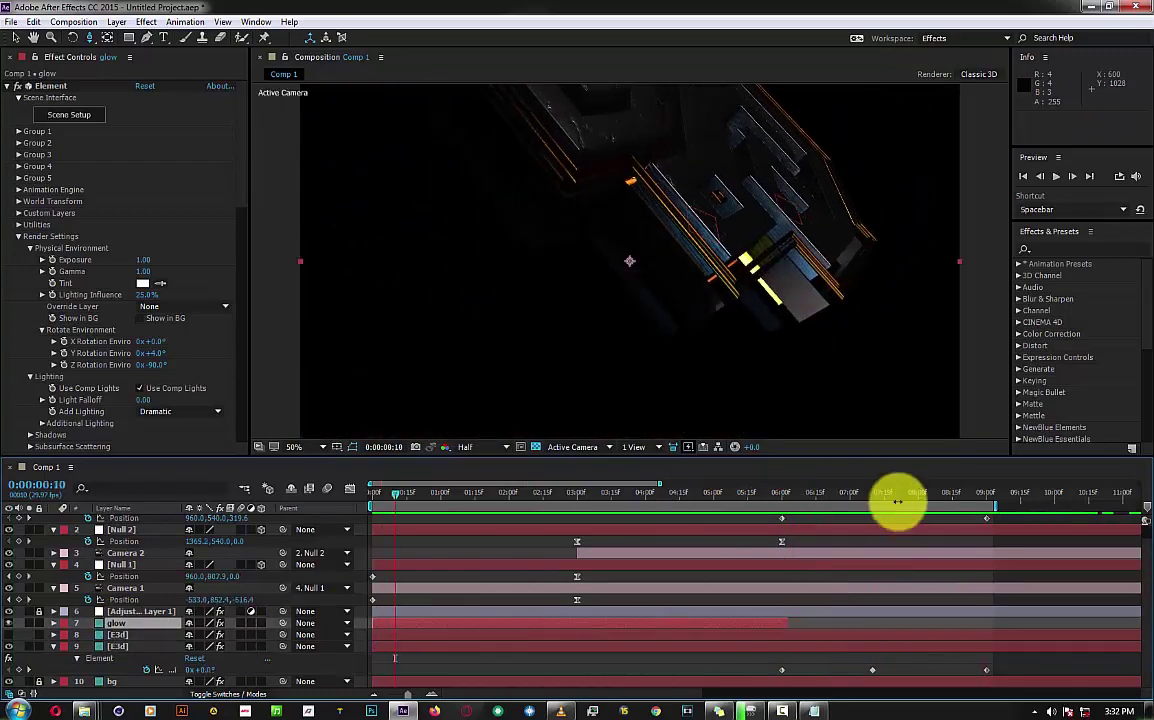
click(992, 500)
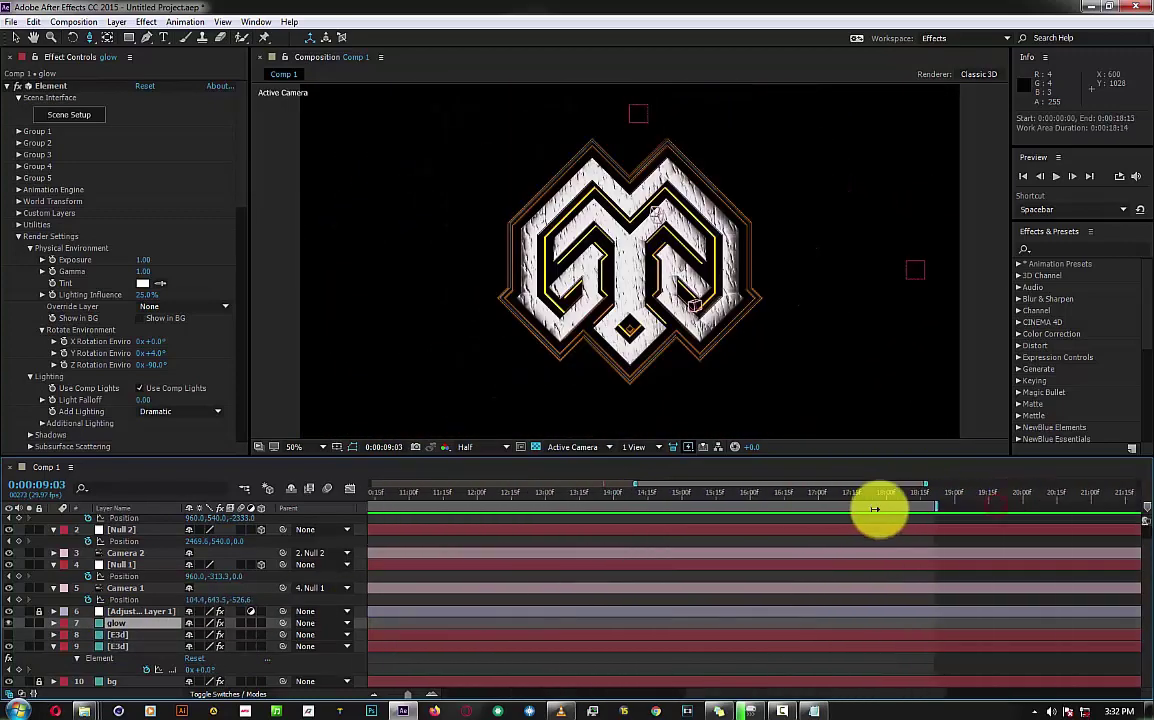
drag(561, 486, 629, 496)
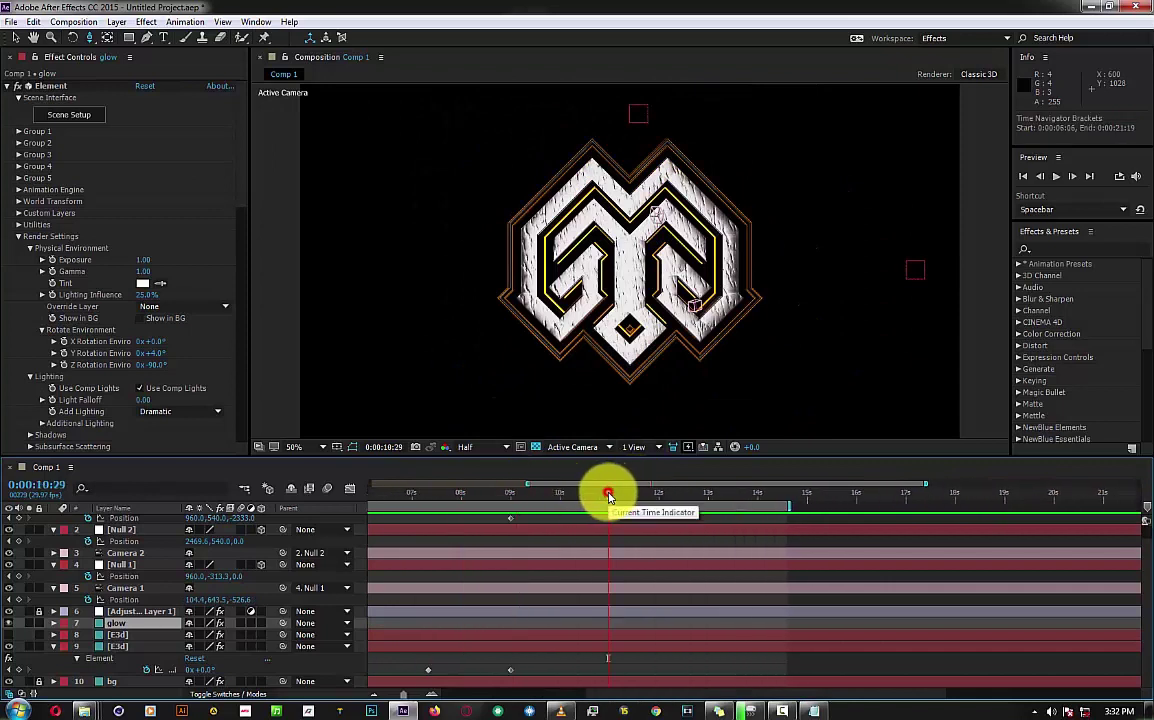
scroll(129, 540, up, 1)
Add a Camera 3 Position keyframe that pulls the camera back and move it later.
click(121, 522)
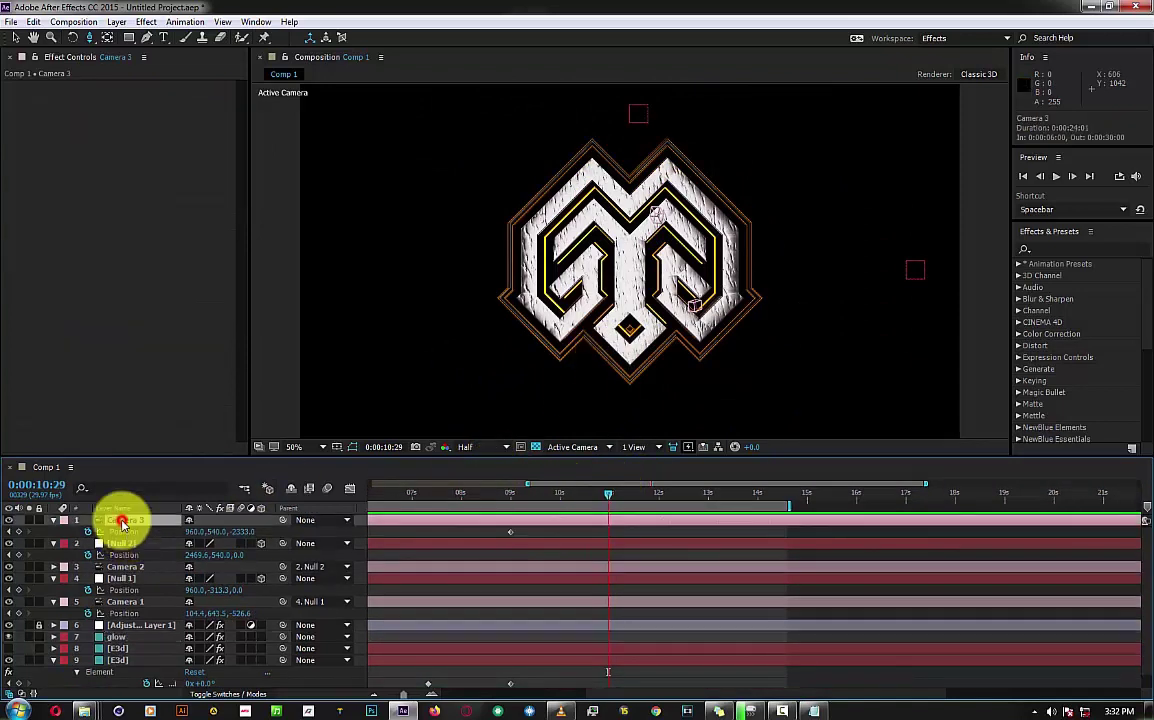
drag(554, 386, 688, 282)
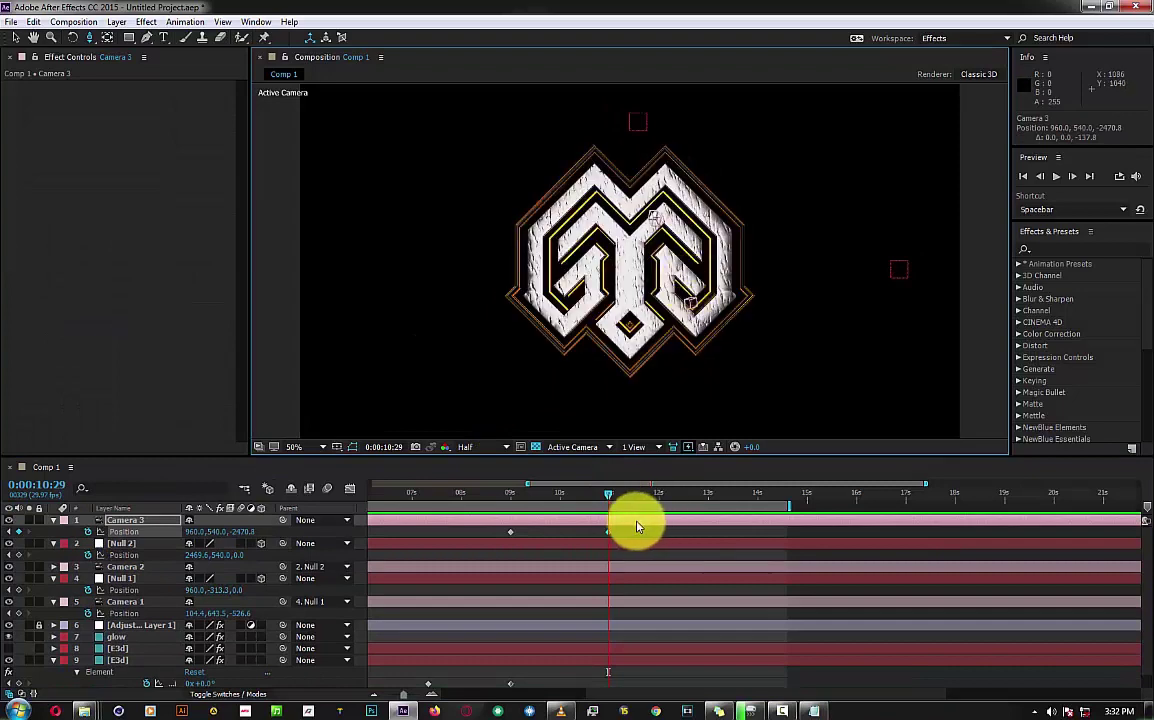
drag(608, 531, 670, 531)
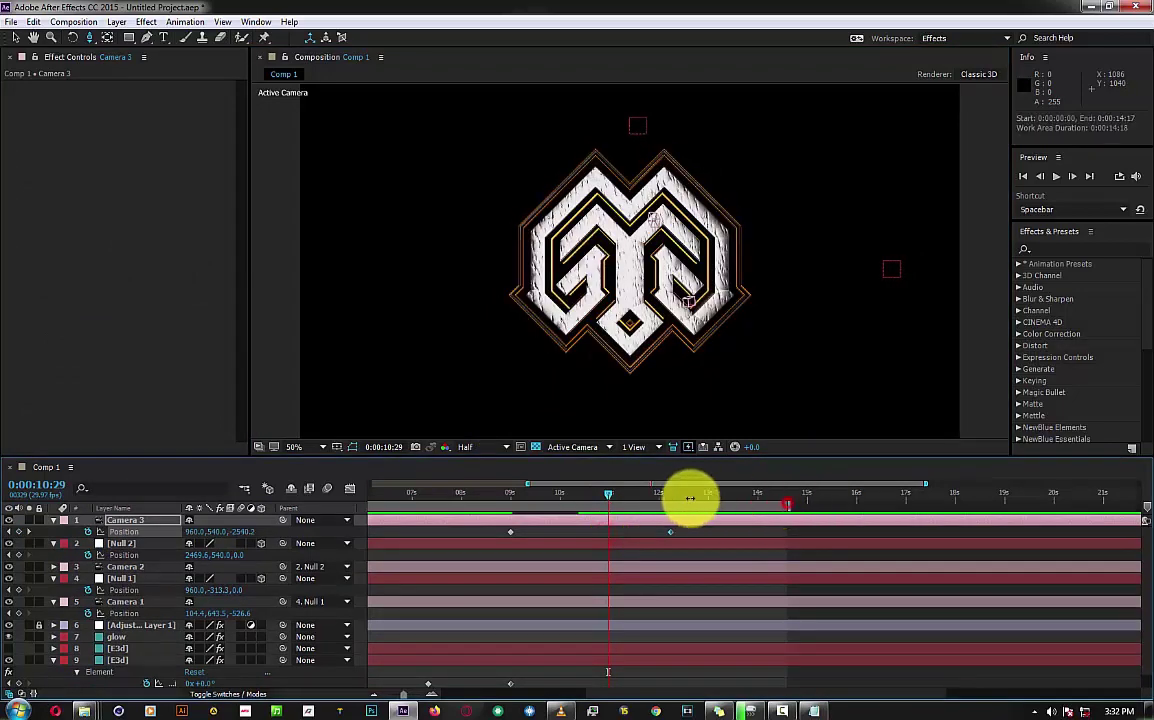
End the work area near 12 seconds and preview the camera move.
drag(793, 510, 528, 485)
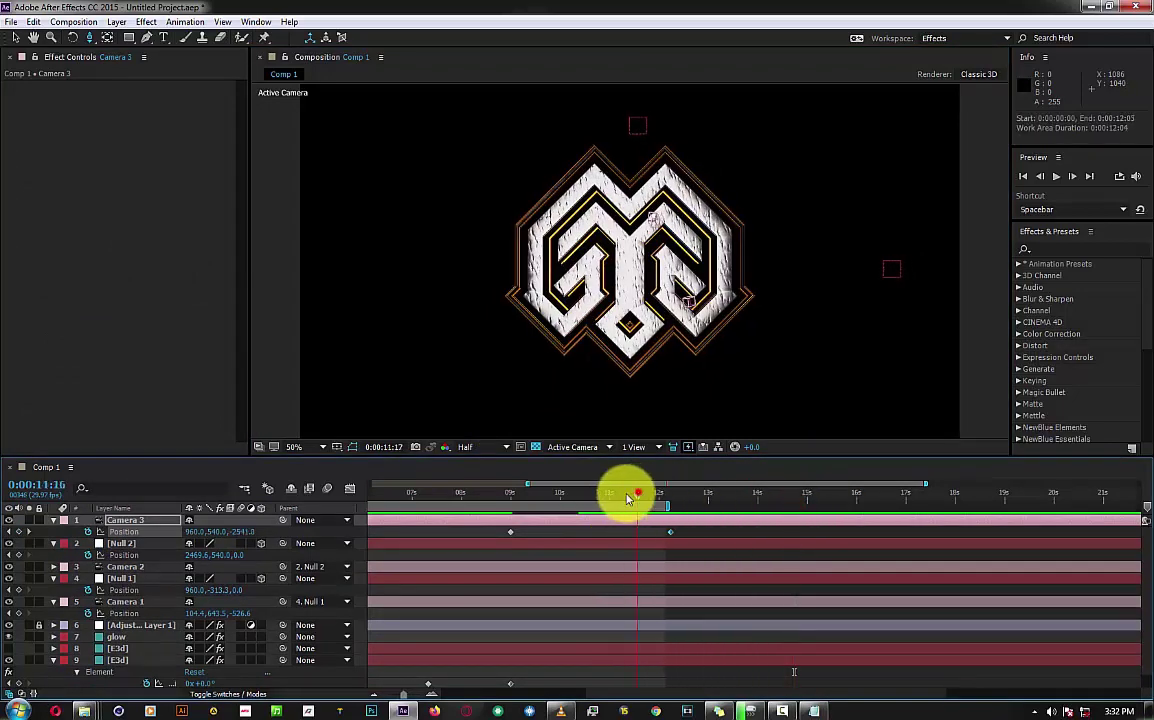
key(space)
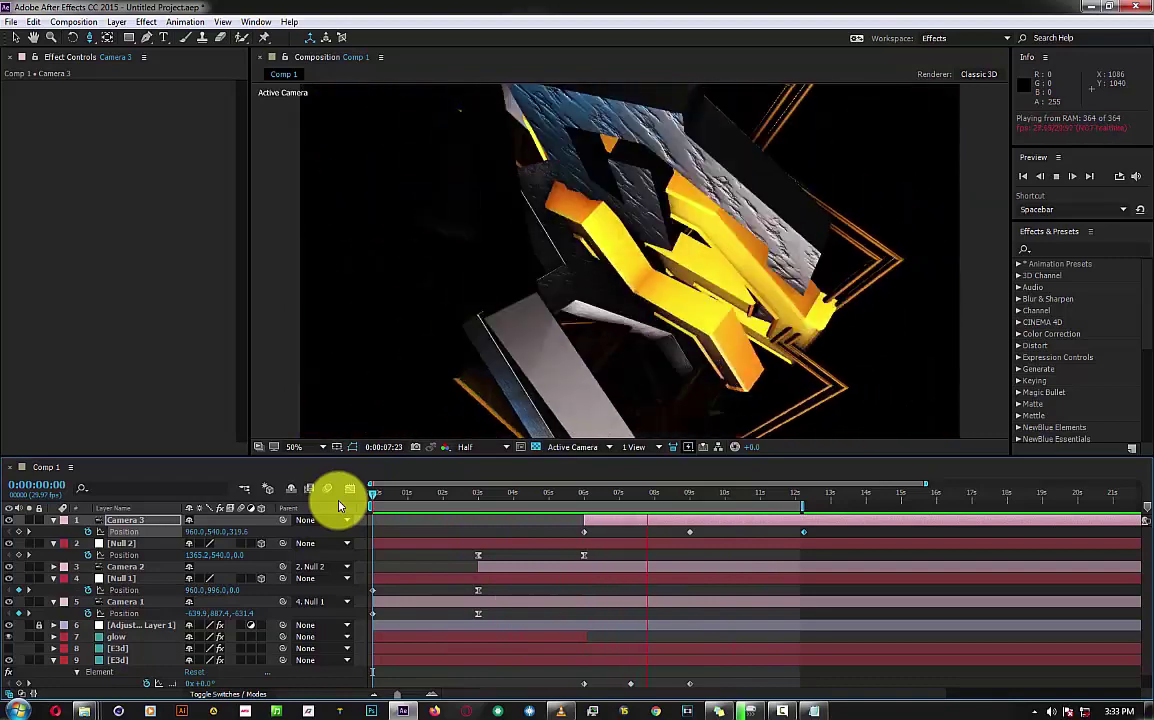
click(713, 491)
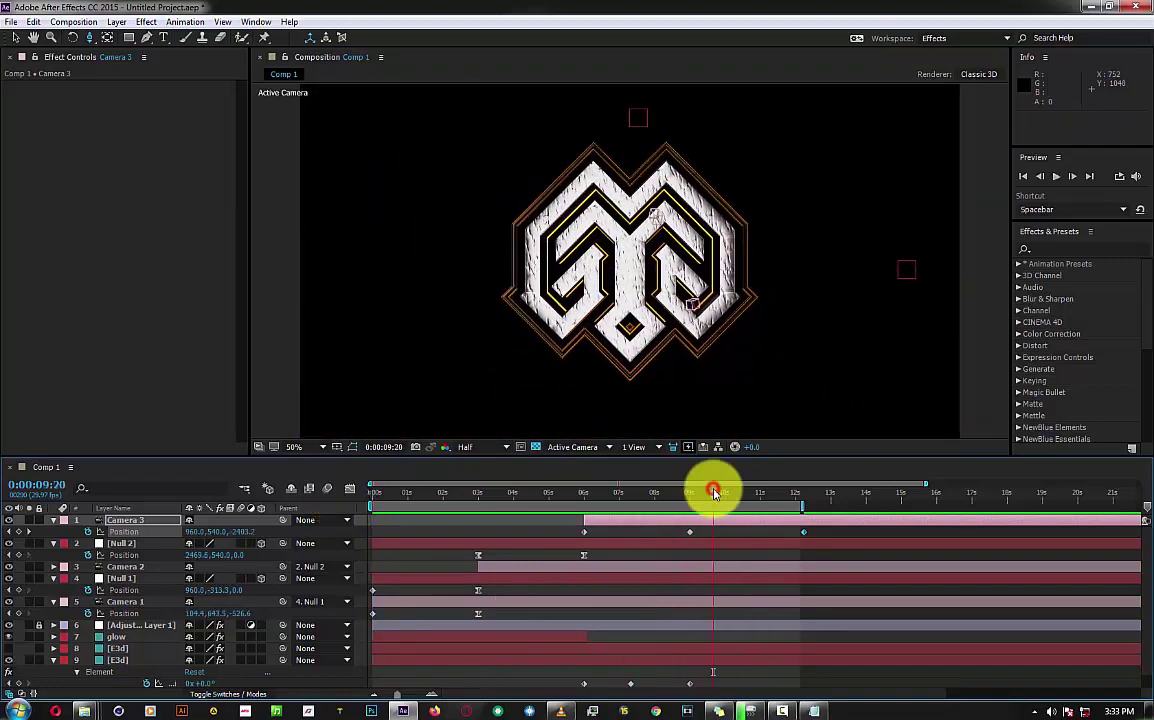
Duplicate glow as glow 2, extend it to ~12s, and trim its start to ~10s.
click(519, 640)
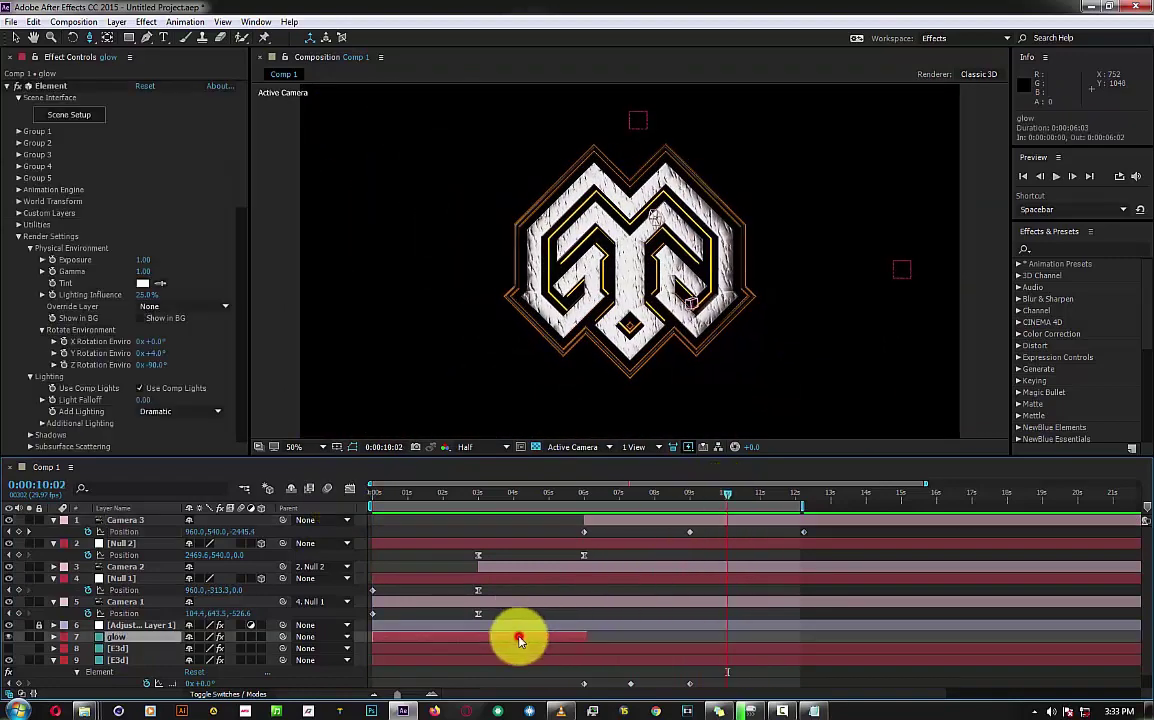
key(ctrl+d)
drag(587, 637, 805, 637)
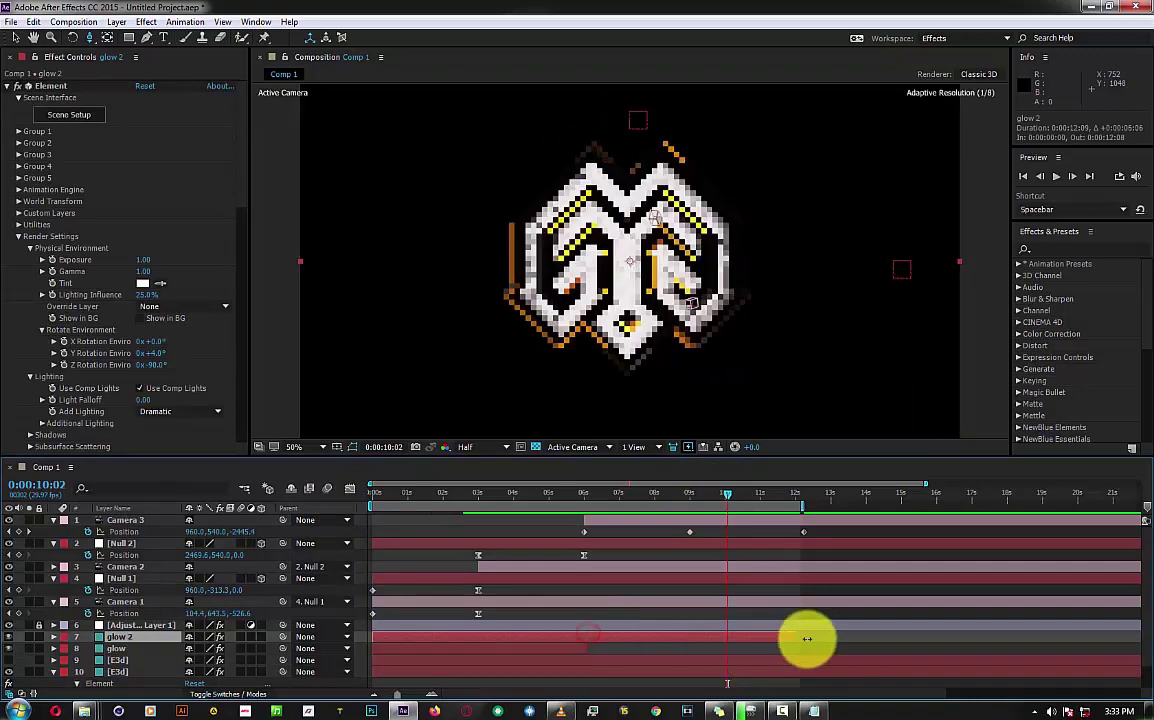
key(alt+bracketleft)
key(space)
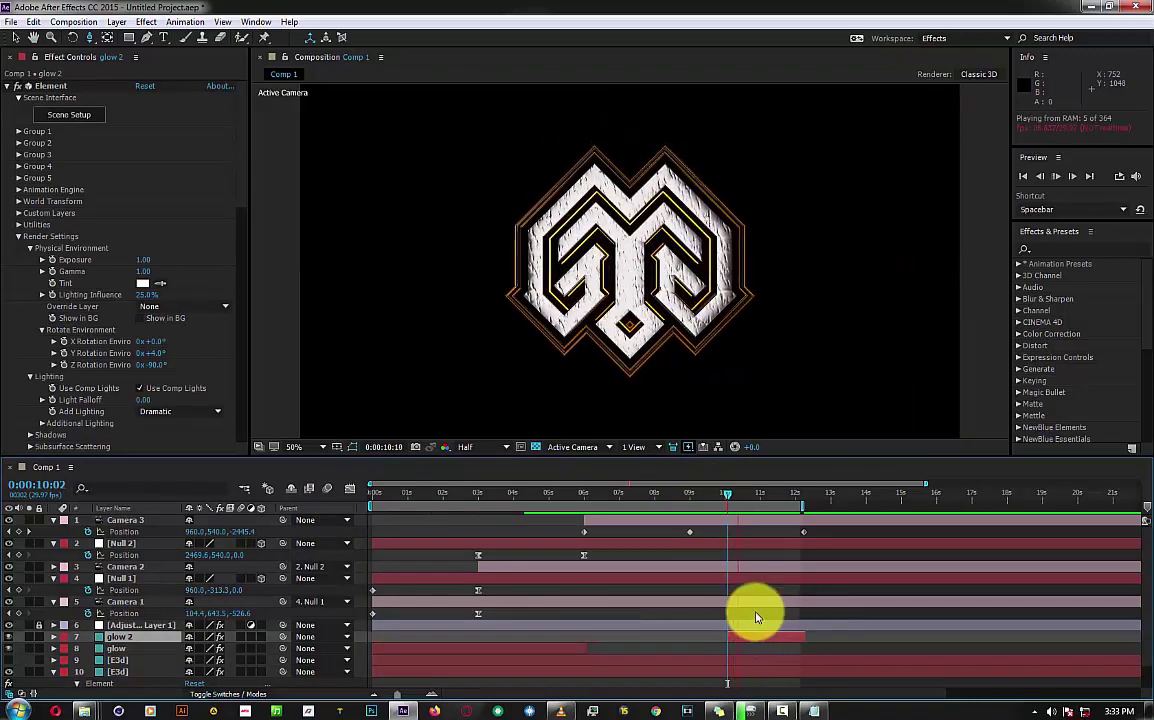
click(766, 497)
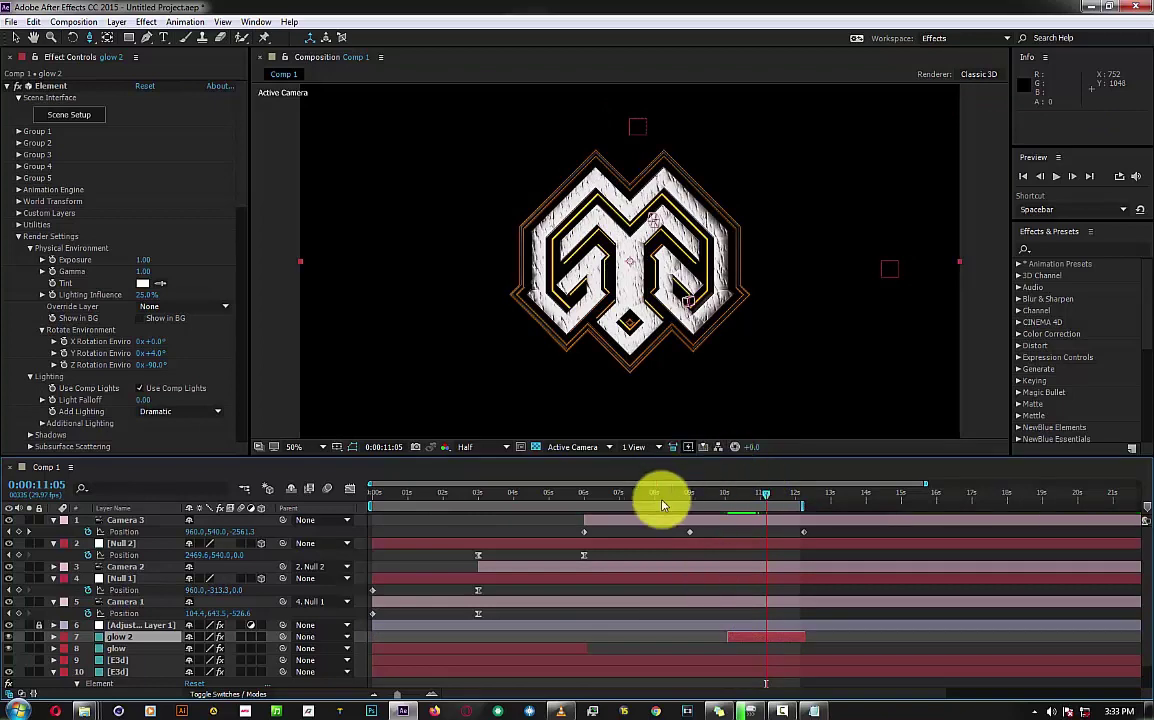
click(782, 711)
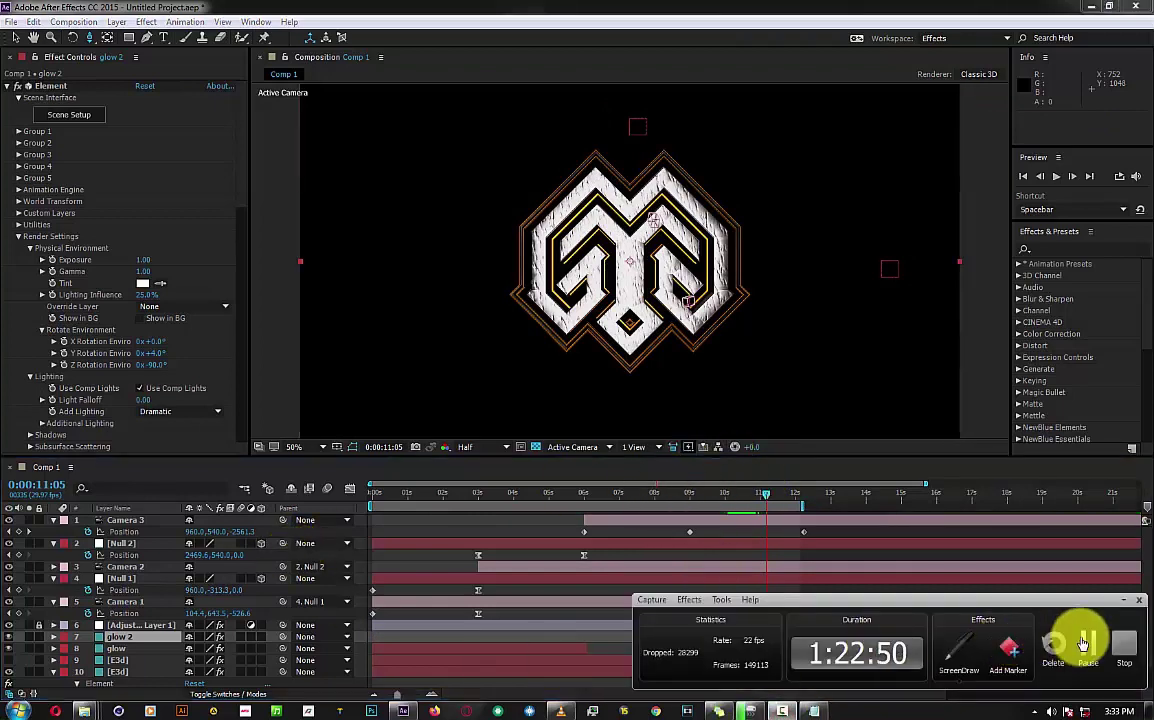
Select the 1 shareAE com and dust videos in Explorer and drag them to After Effects.
click(1088, 643)
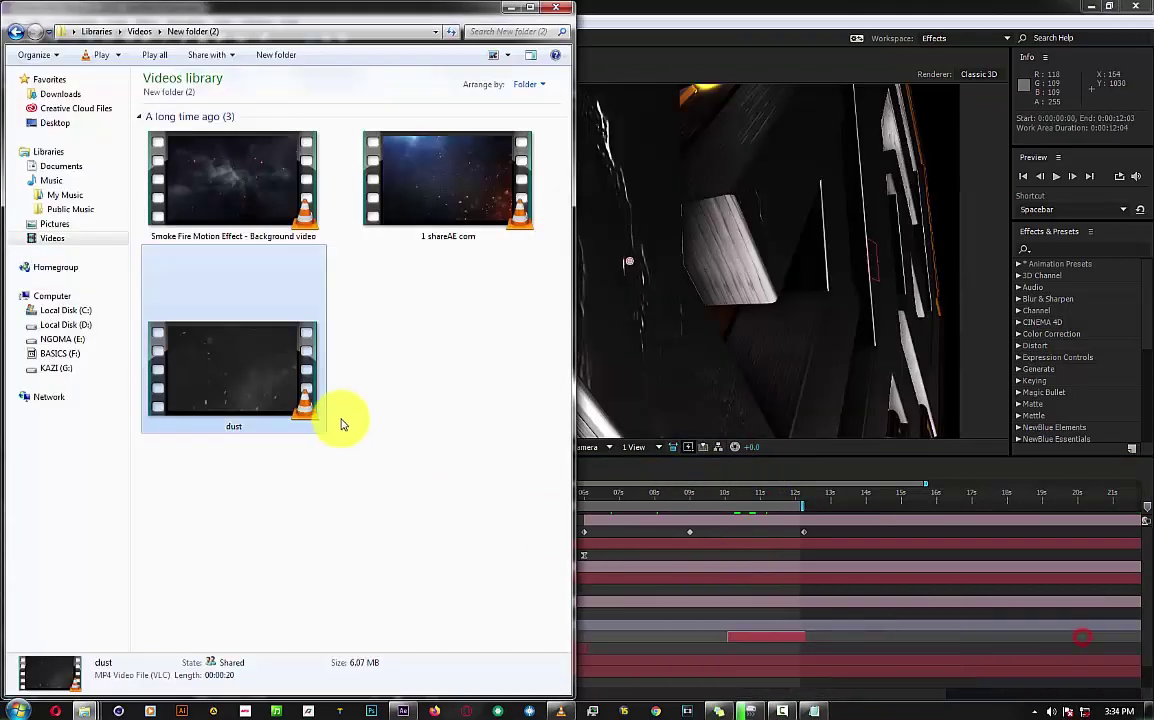
click(391, 391)
click(418, 214)
ctrl+click(262, 430)
mouse_move(262, 430)
mouse_down()
mouse_move(155, 541)
mouse_move(117, 525)
mouse_move(320, 73)
mouse_up()
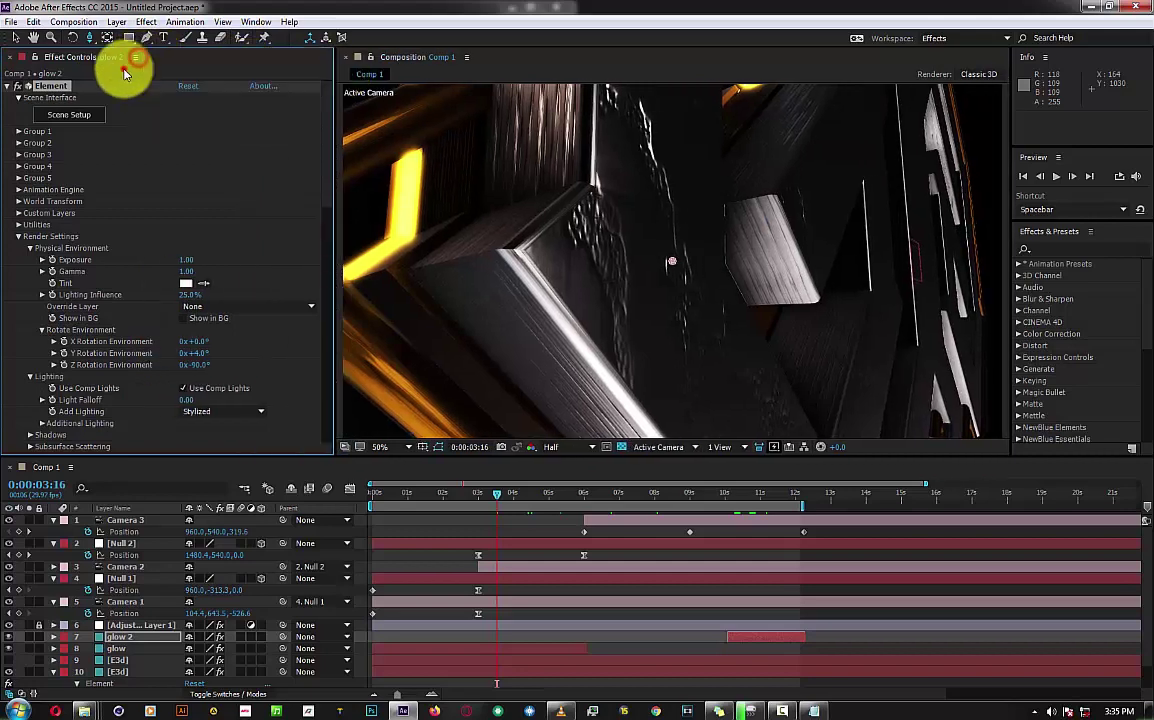
Show the Project panel, import both videos, and add them to Comp 1.
click(227, 22)
mouse_move(245, 22)
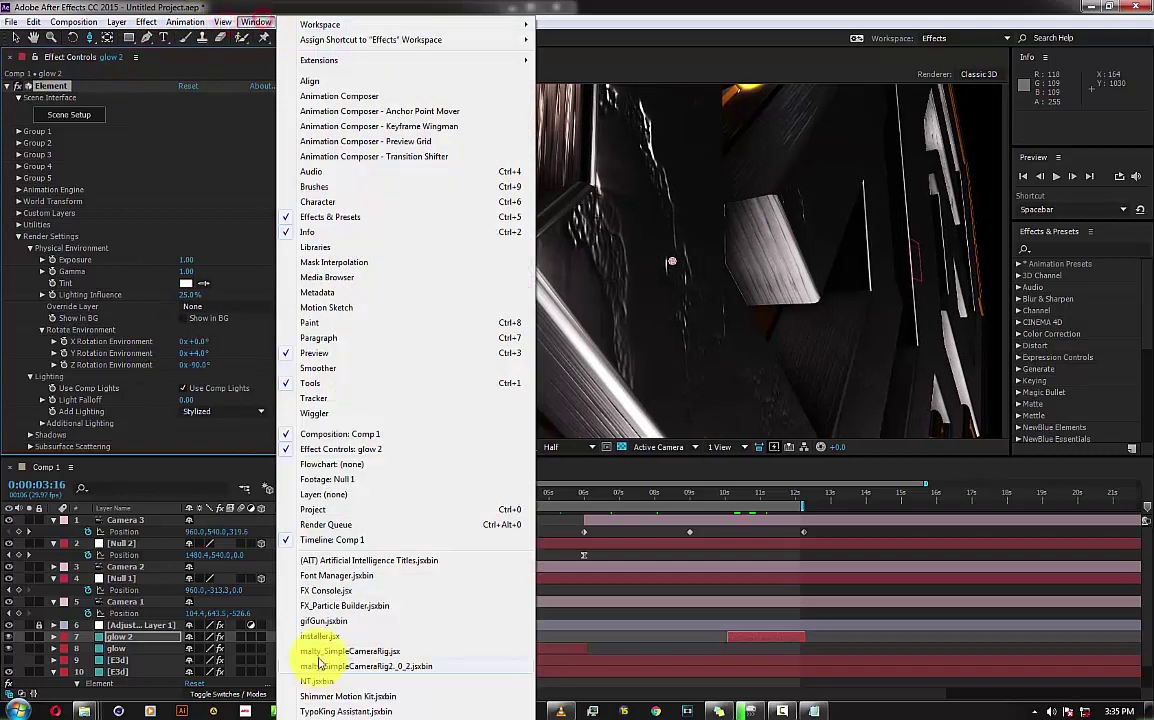
click(313, 509)
mouse_move(85, 705)
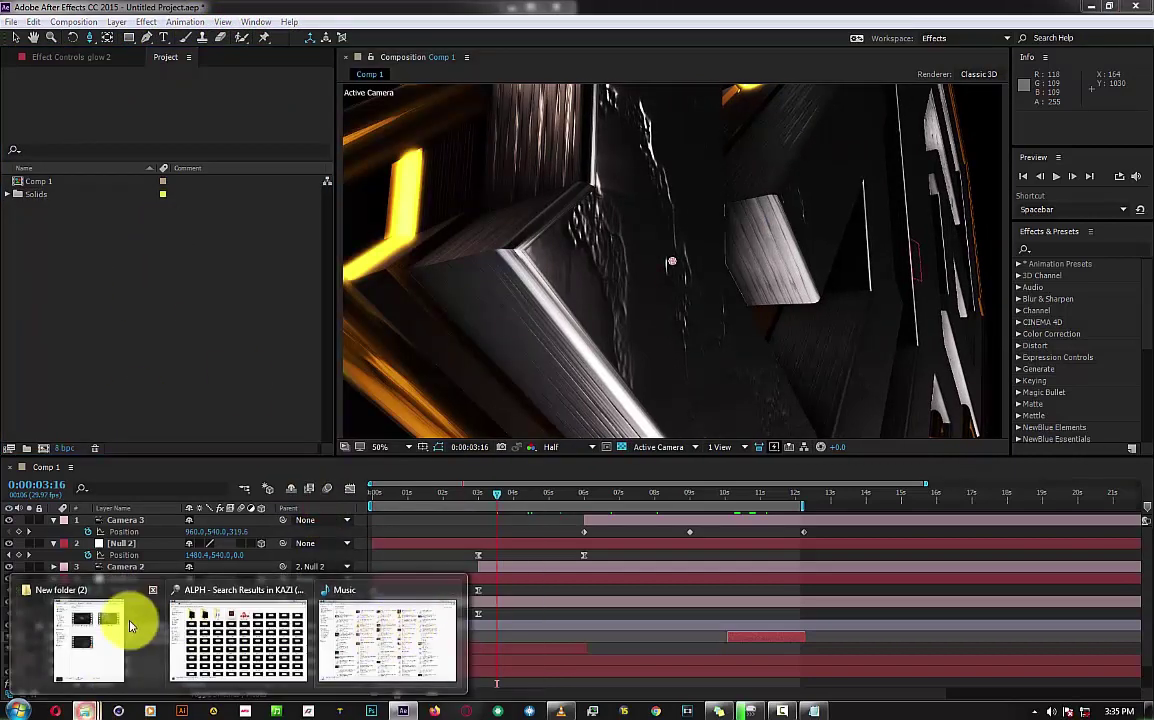
click(91, 634)
drag(217, 353, 200, 327)
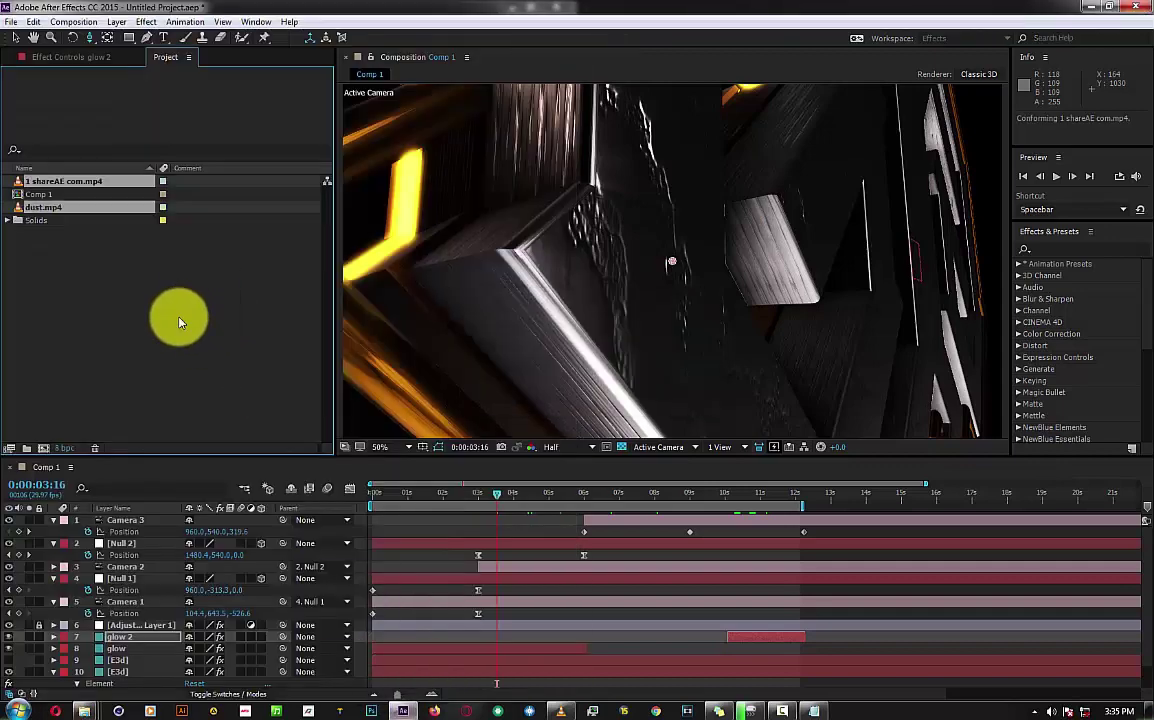
mouse_move(48, 207)
mouse_down()
mouse_move(117, 667)
mouse_move(103, 673)
mouse_up()
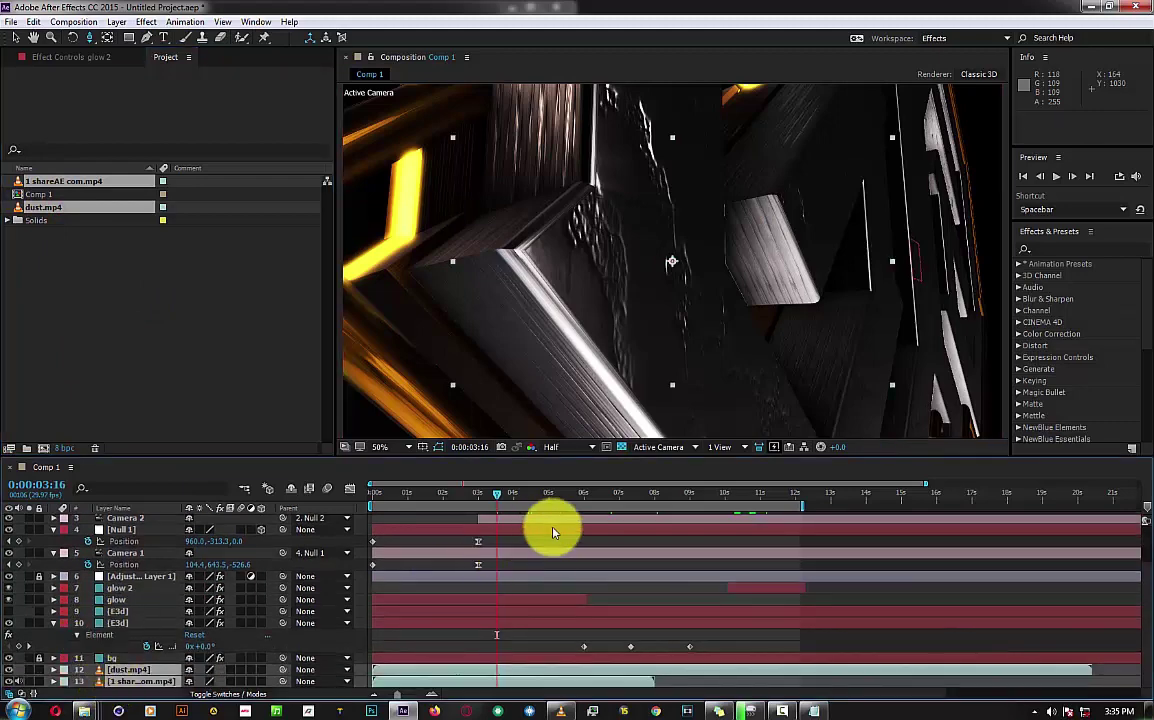
Hide the bg layer, move the two video layers above it, and select dust.mp4.
drag(446, 492, 433, 495)
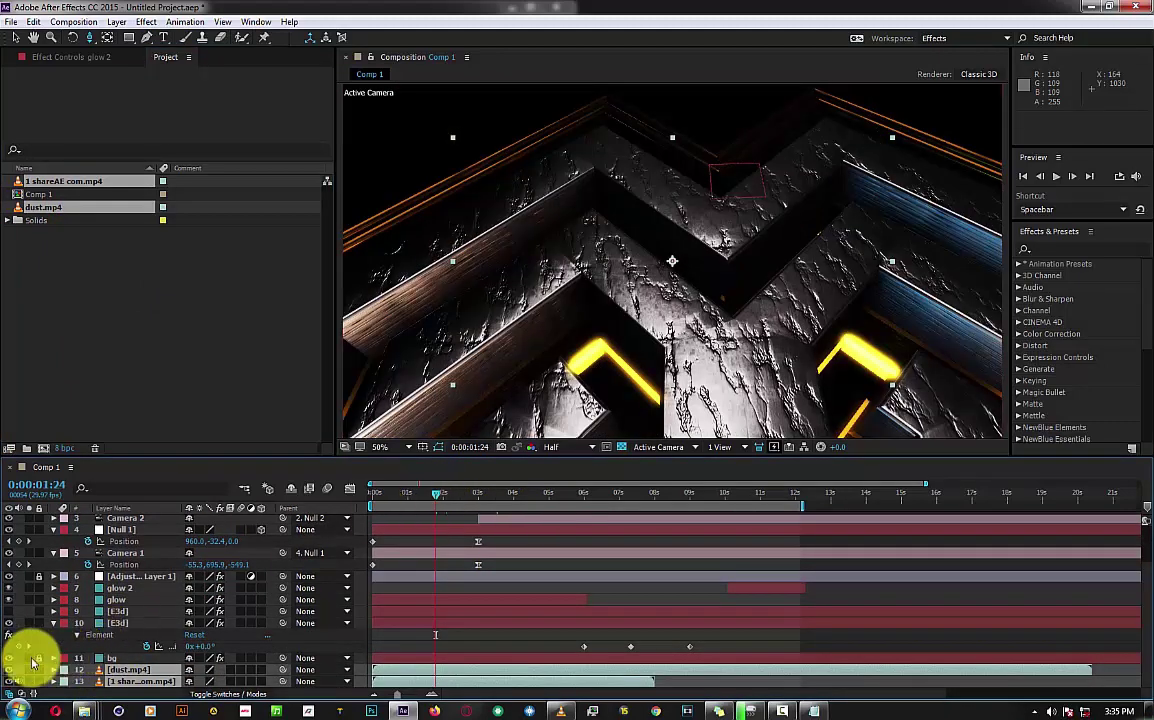
click(9, 658)
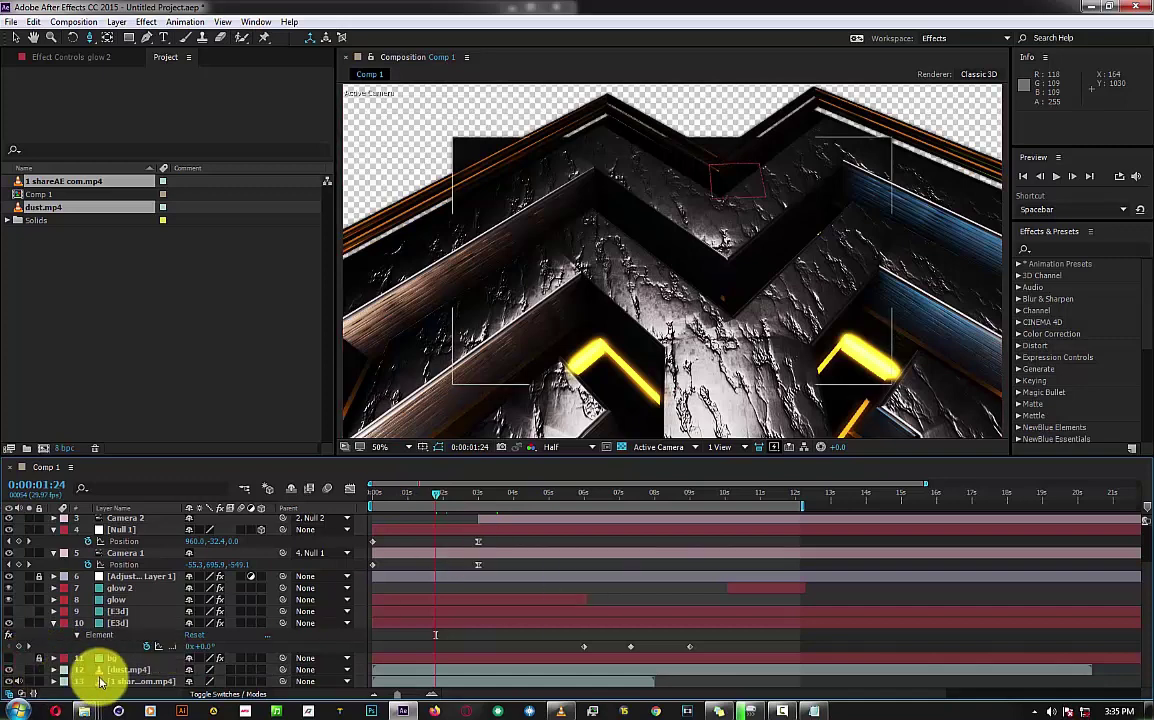
drag(105, 672, 102, 632)
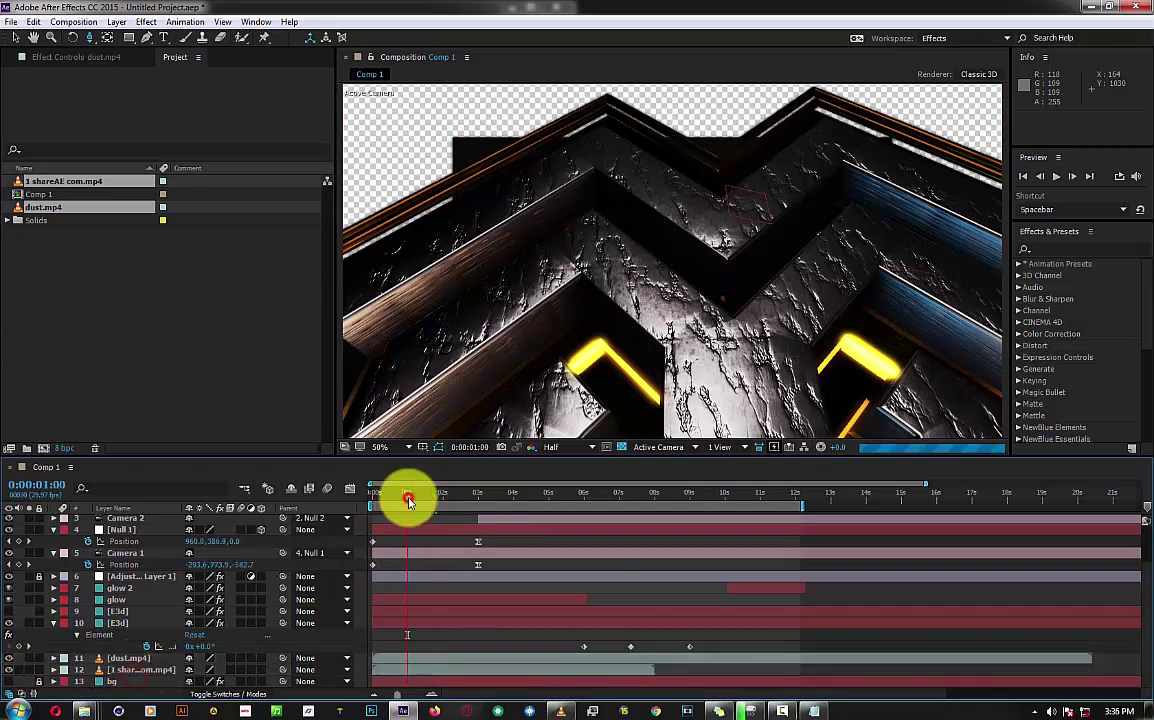
drag(407, 494, 480, 502)
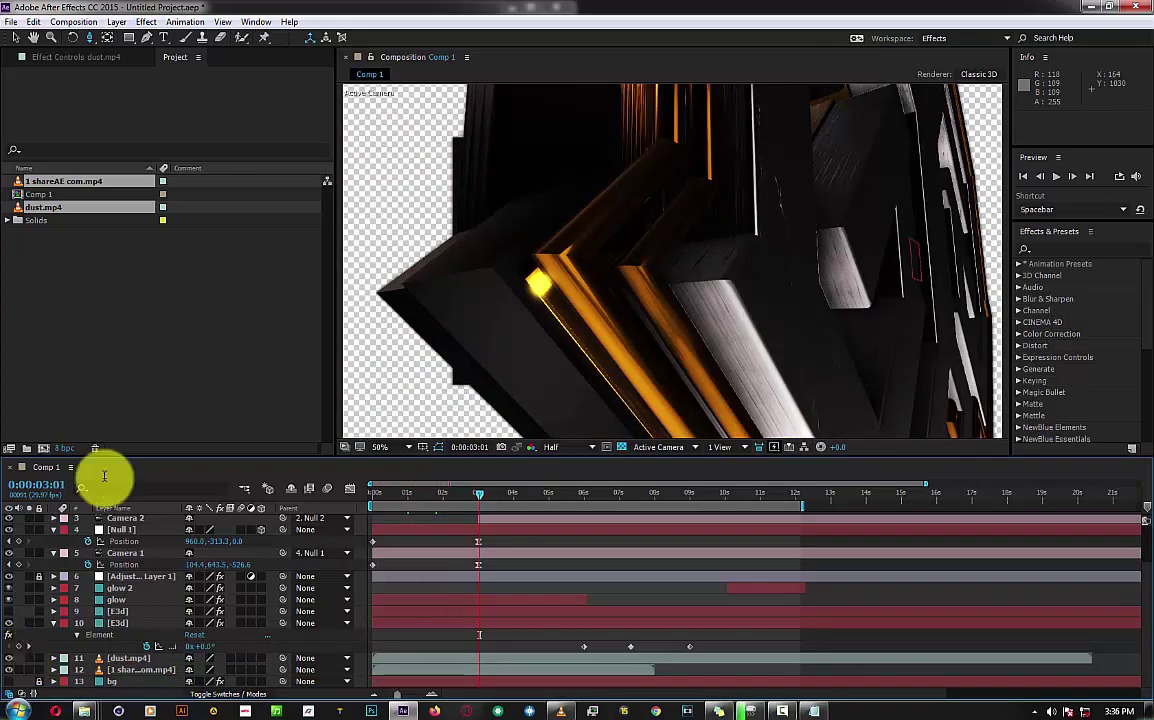
click(147, 342)
click(121, 661)
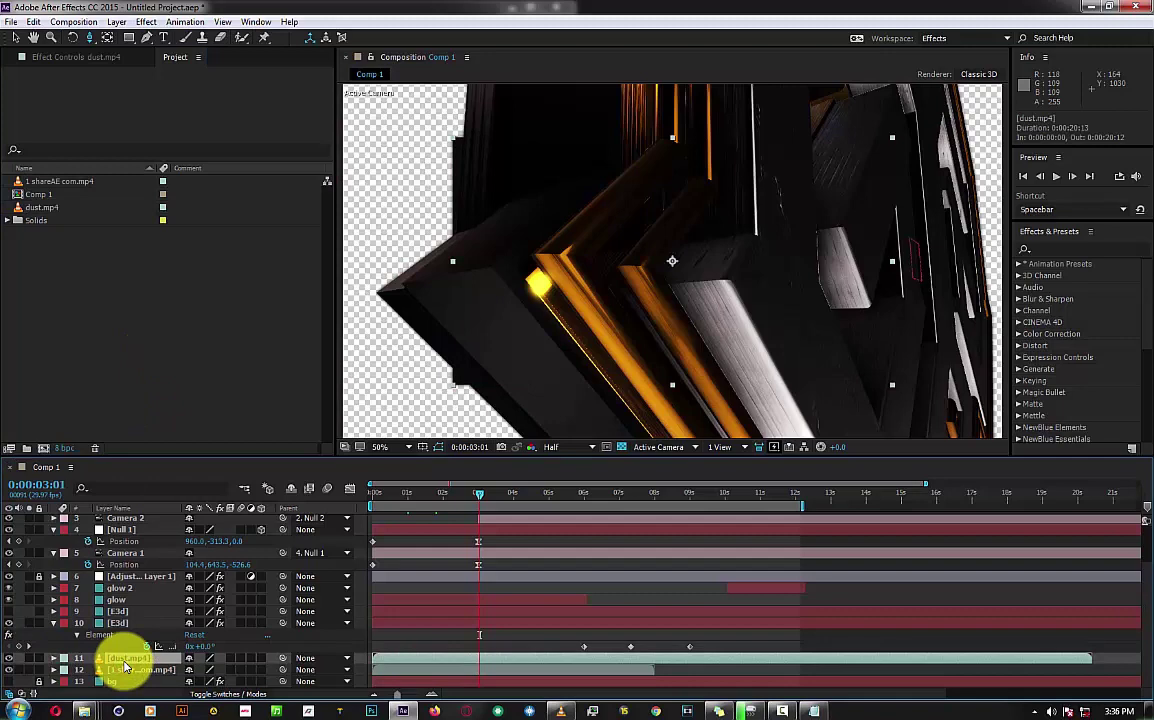
Undo the extra dust layer and scale dust.mp4 to 150%.
mouse_move(44, 207)
mouse_down()
mouse_move(107, 520)
mouse_move(128, 527)
mouse_up()
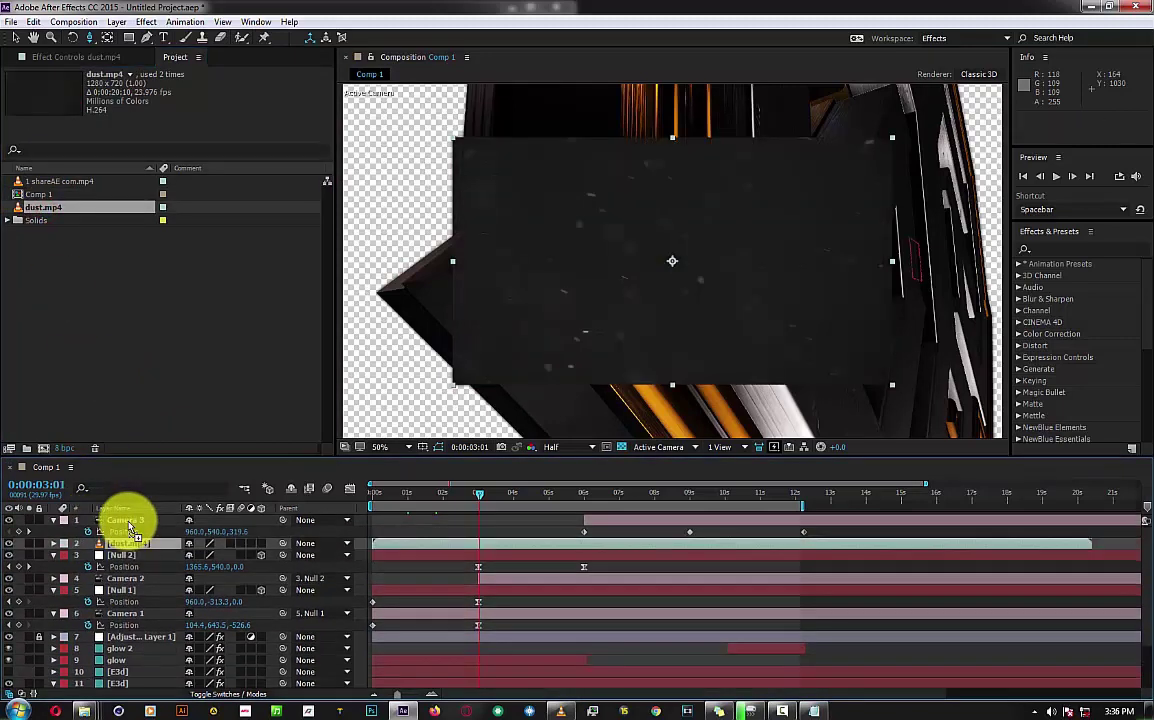
key(ctrl+z)
scroll(130, 590, down, 3)
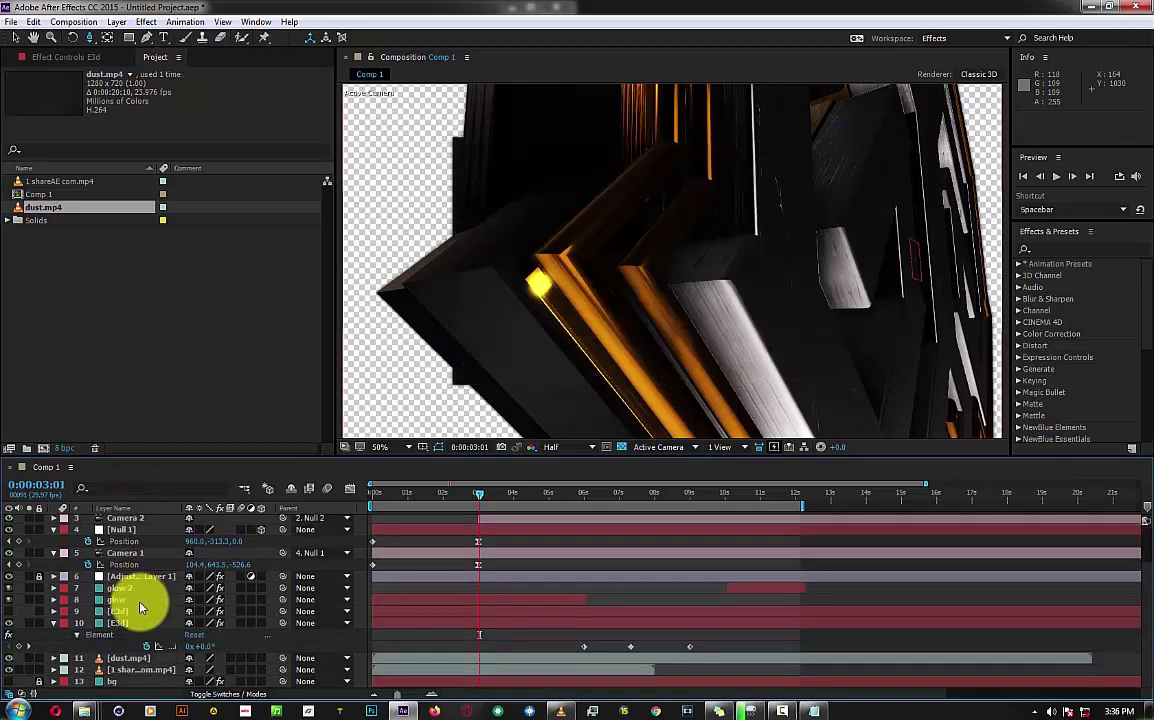
click(135, 658)
key(s)
drag(227, 668, 255, 665)
Move dust under Camera 2, raise and lock the Adjustment Layer, and set dust's blending mode.
drag(125, 658, 120, 570)
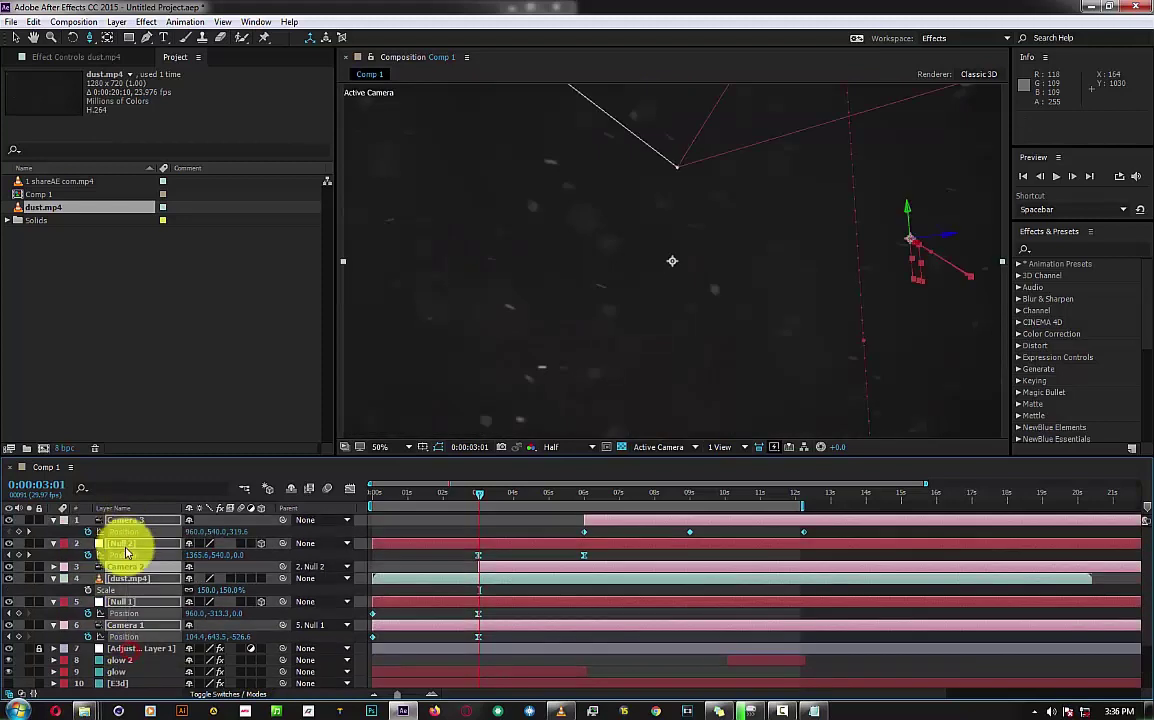
drag(134, 660, 121, 530)
click(38, 543)
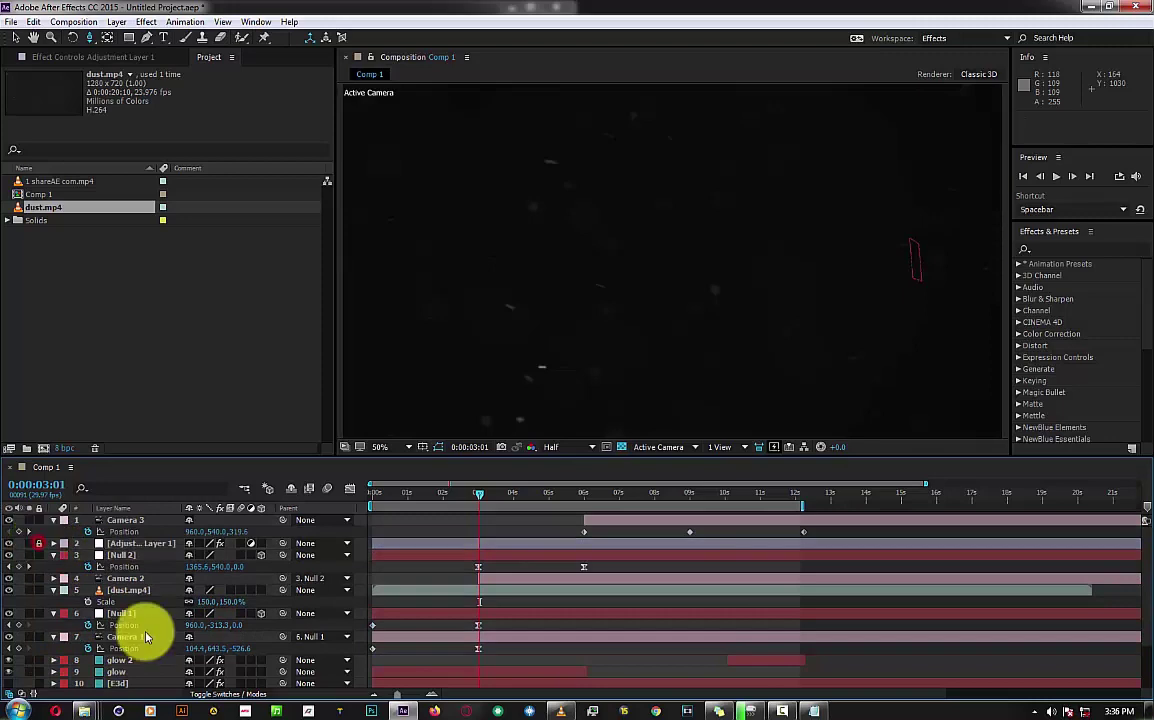
right_click(128, 590)
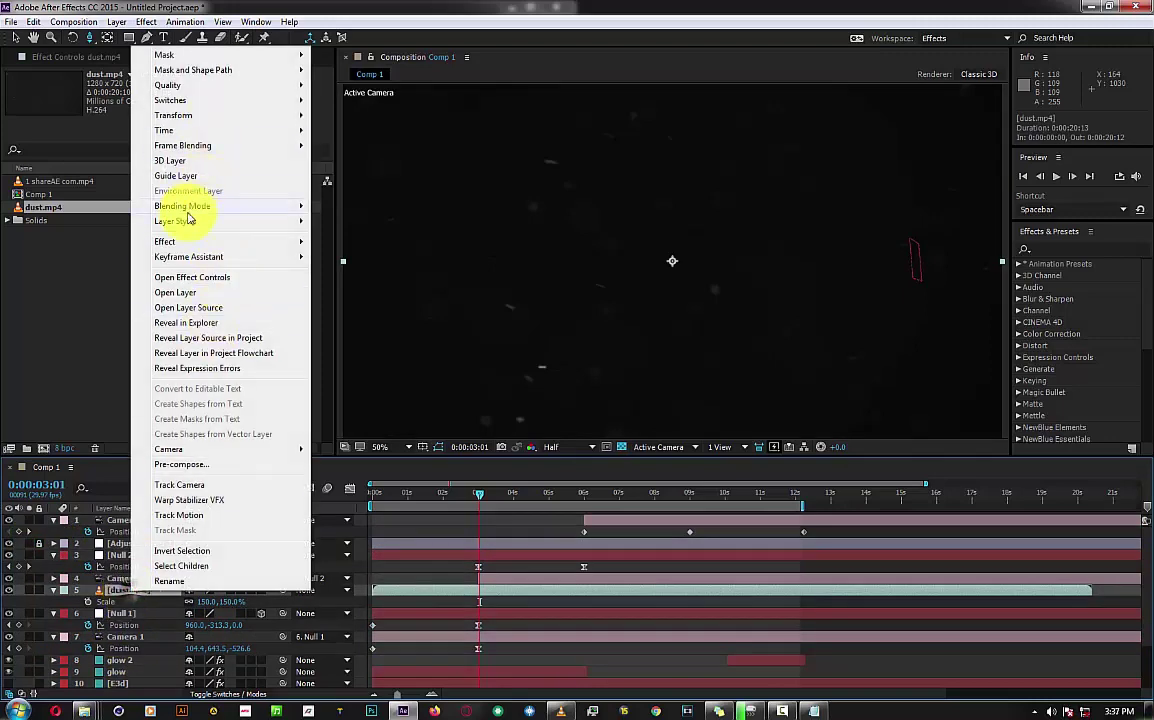
mouse_move(187, 217)
click(348, 263)
scroll(128, 640, down, 2)
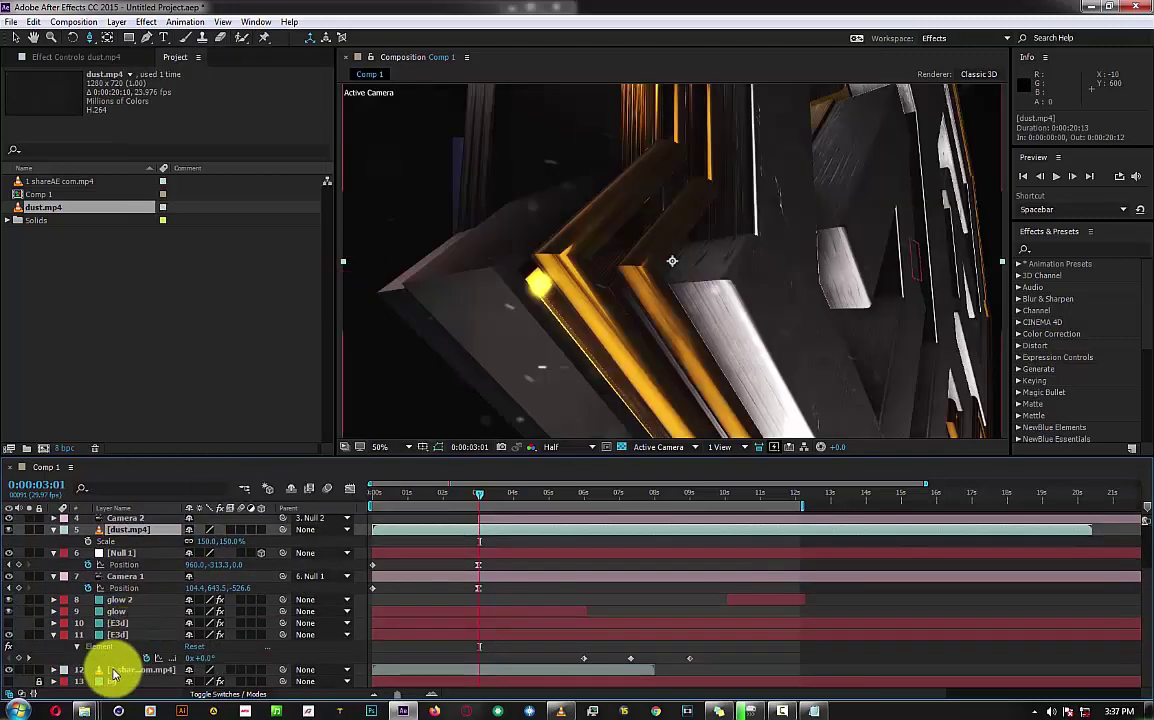
Scale the 1 shareAE com layer up to about 157%.
click(110, 670)
scroll(536, 360, down, 2)
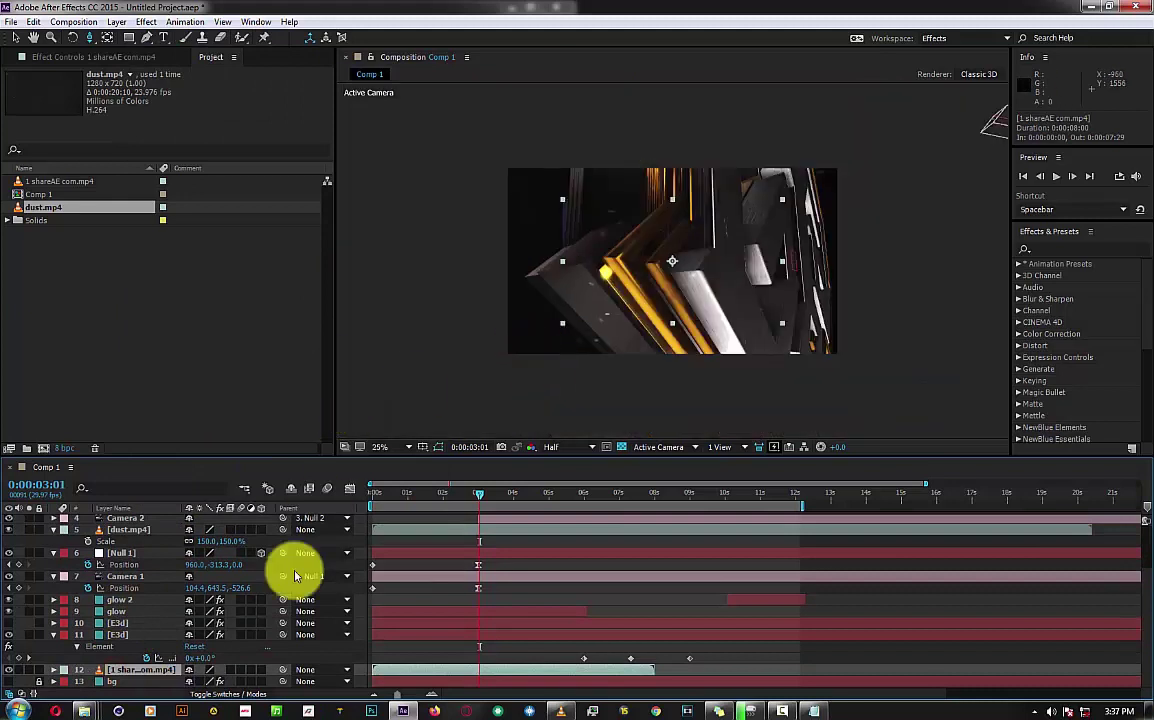
key(s)
drag(206, 681, 245, 683)
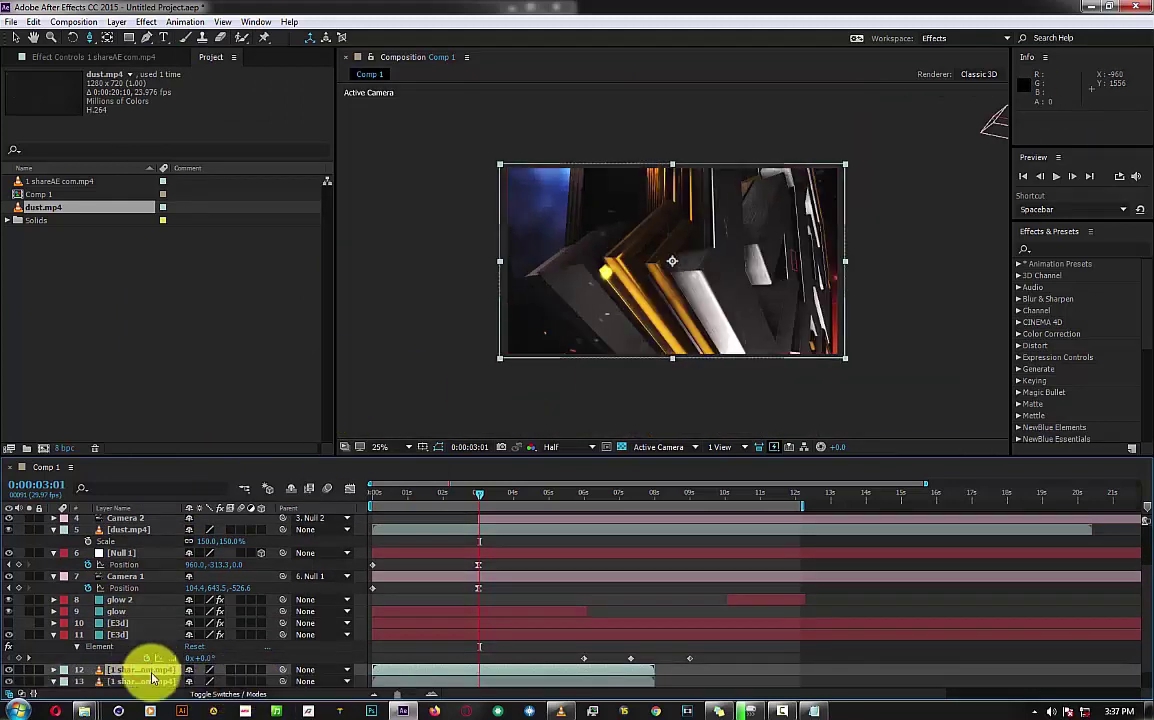
Move 1 shareAE com third in the layer stack and set its blending mode to Add.
drag(139, 669, 134, 540)
right_click(130, 552)
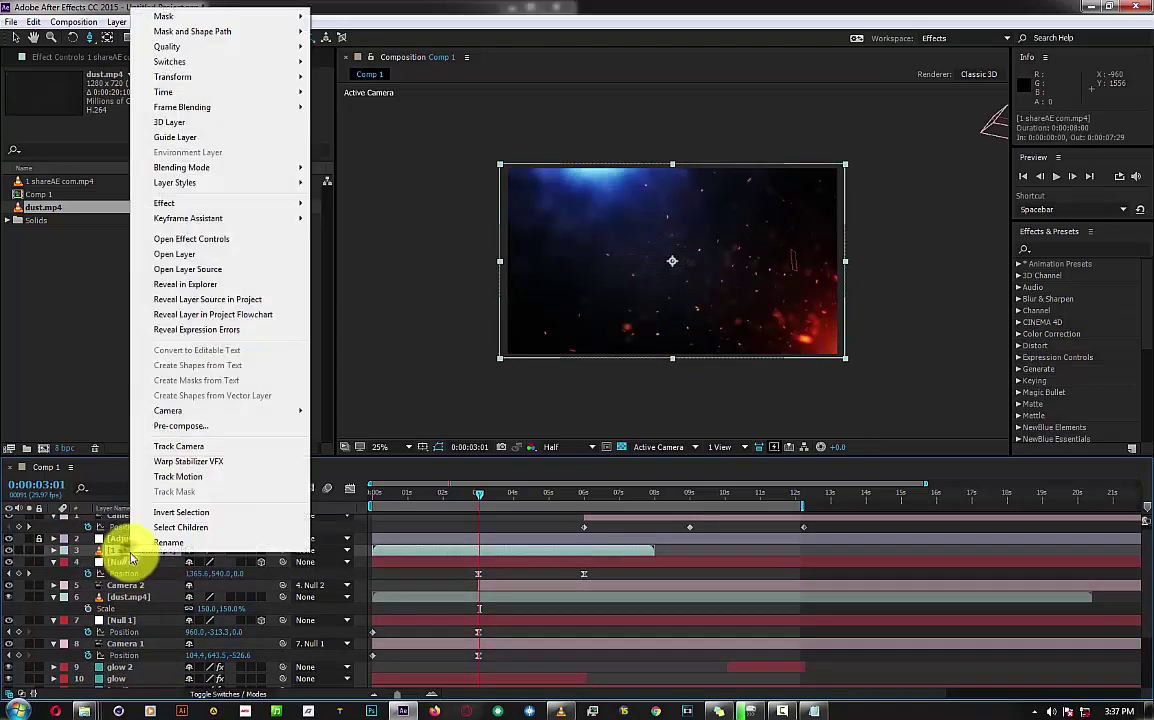
mouse_move(210, 168)
click(352, 260)
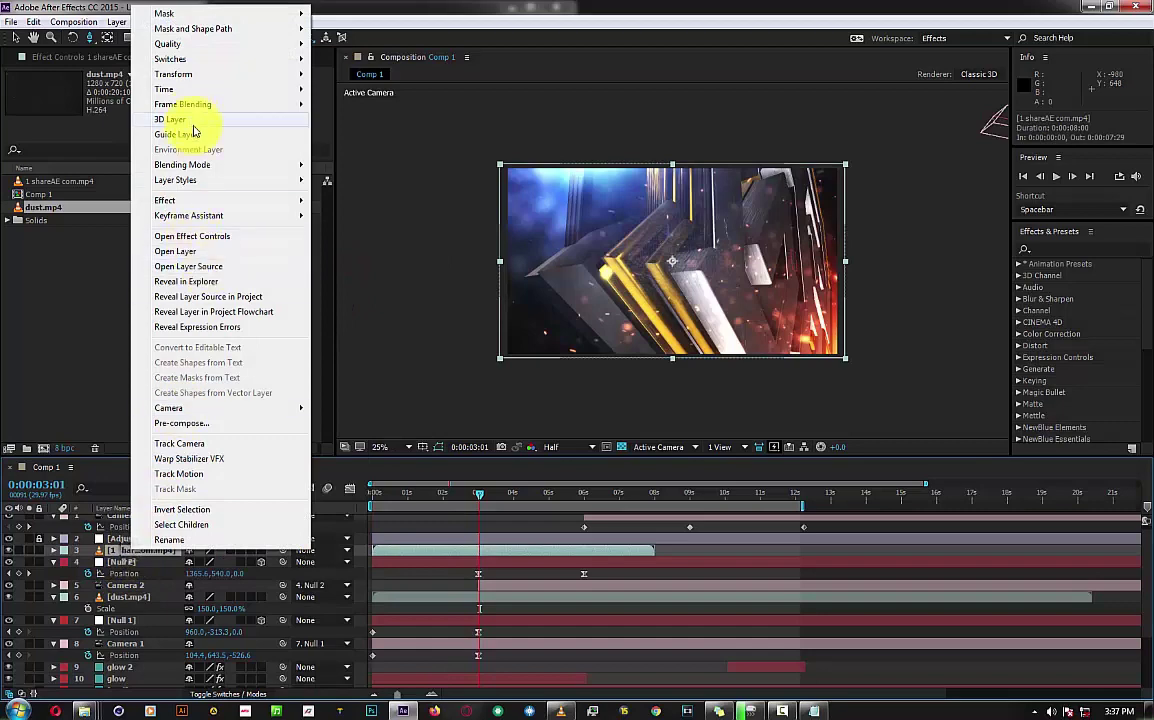
click(143, 22)
Apply a Gaussian Blur to the light-leak layer and view the comp at Full resolution, Fit.
click(143, 22)
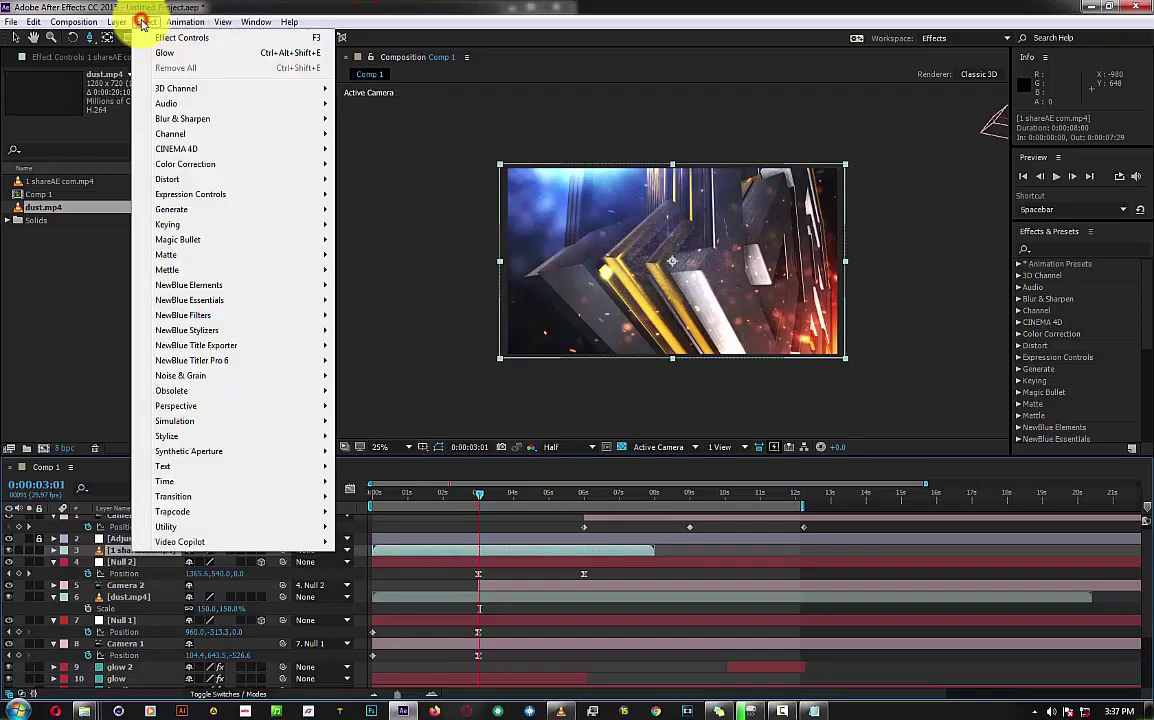
mouse_move(182, 120)
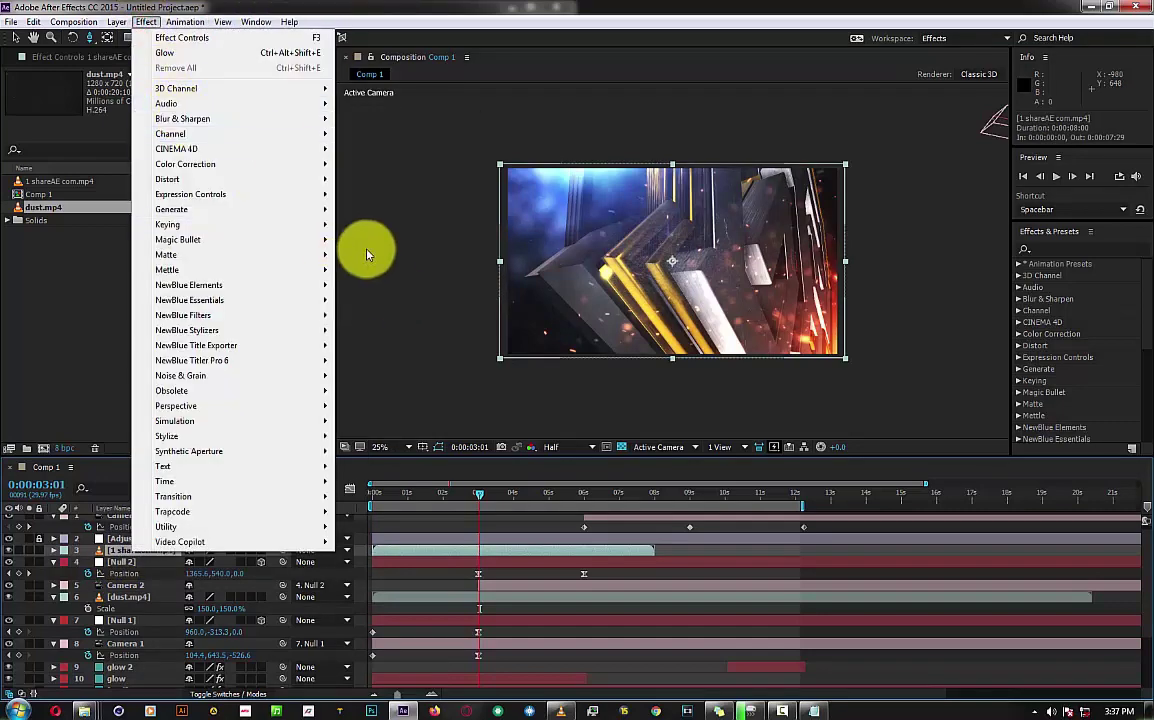
click(380, 285)
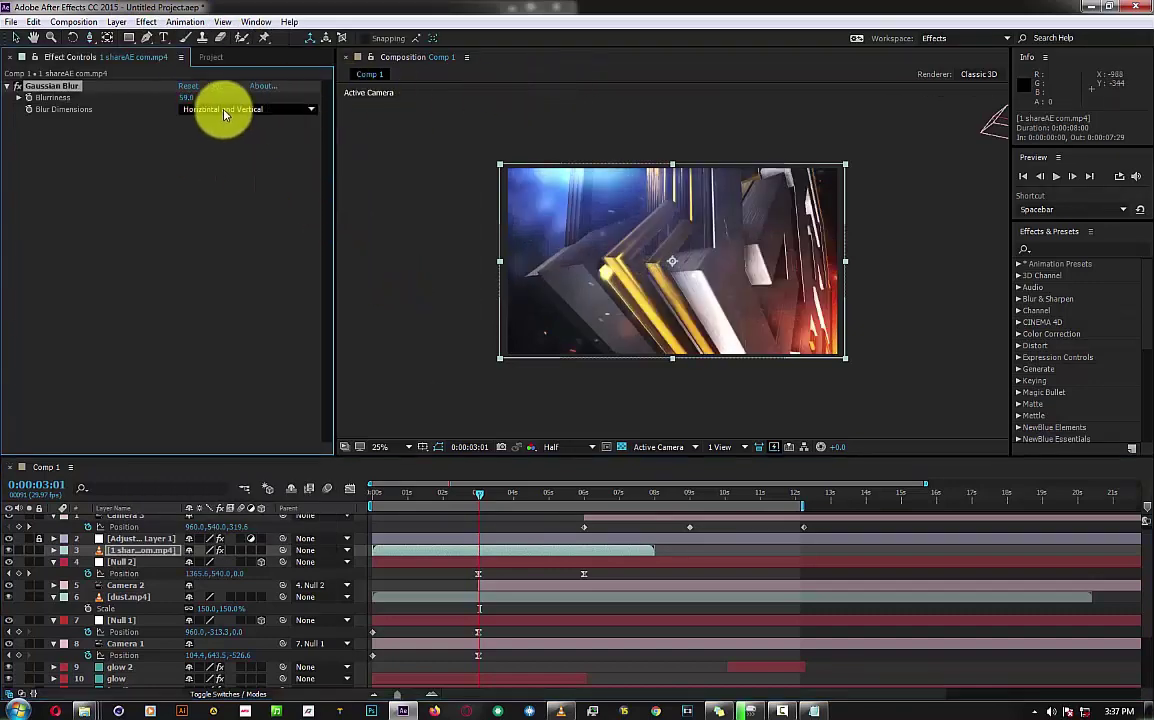
click(551, 447)
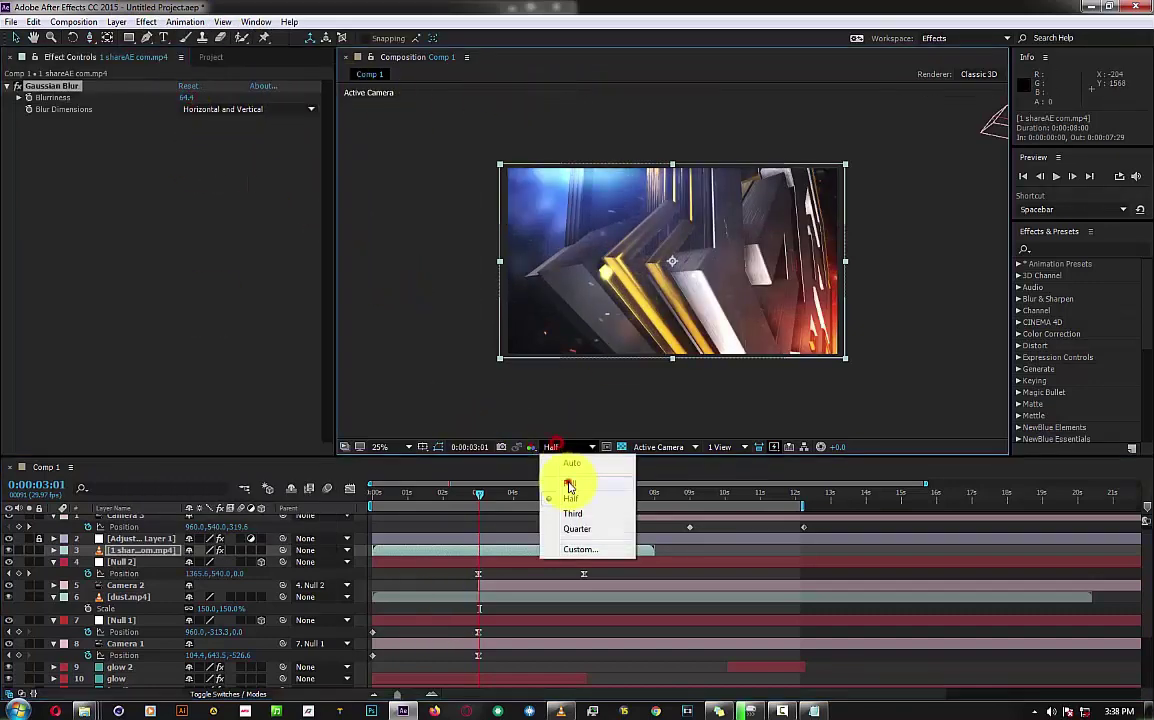
click(569, 483)
click(400, 446)
click(417, 211)
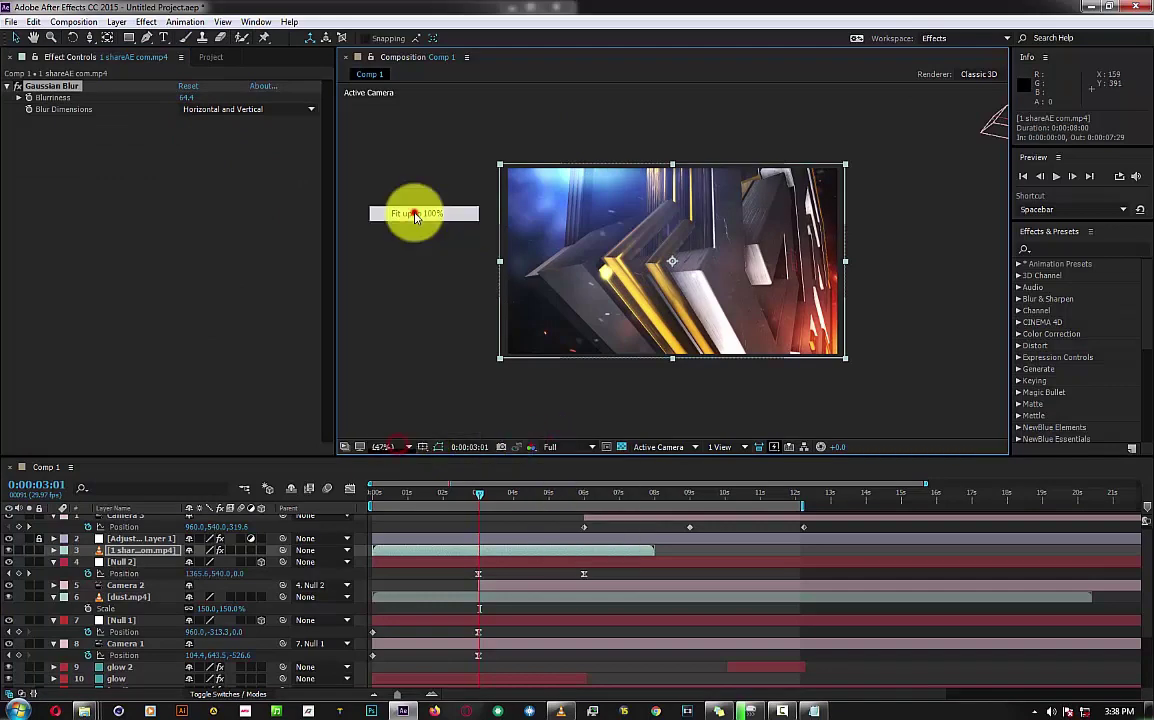
Set the light-leak layer's blending mode to Soft Light.
right_click(160, 552)
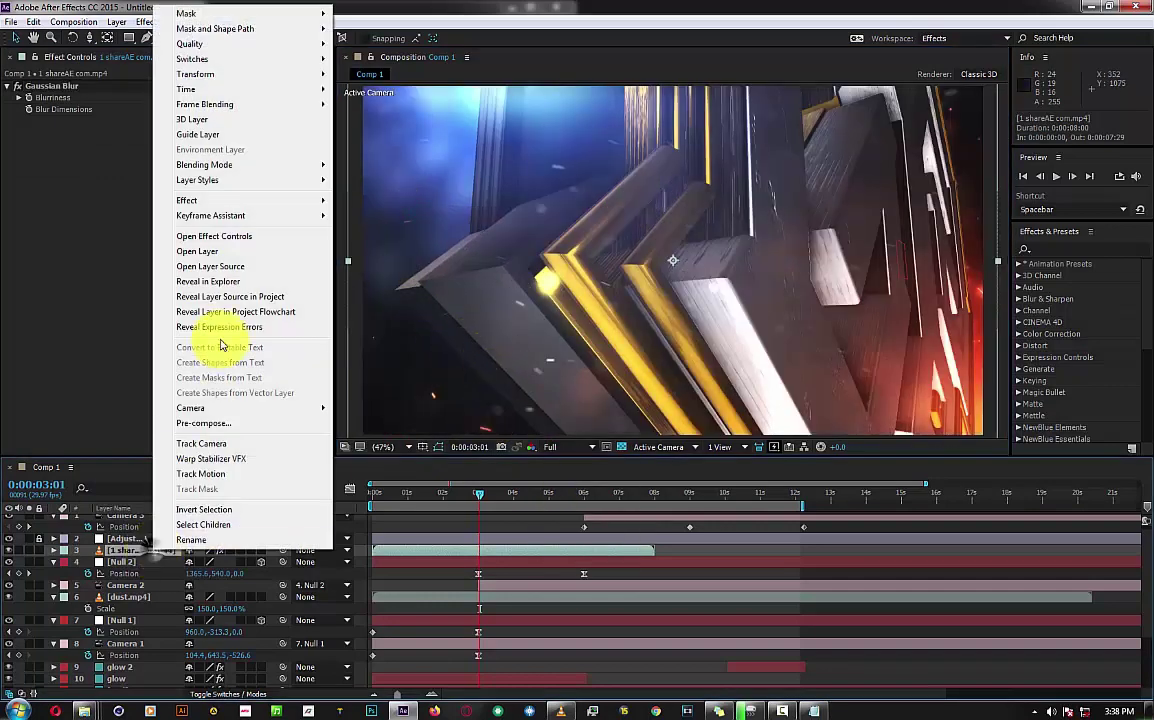
mouse_move(204, 164)
click(372, 387)
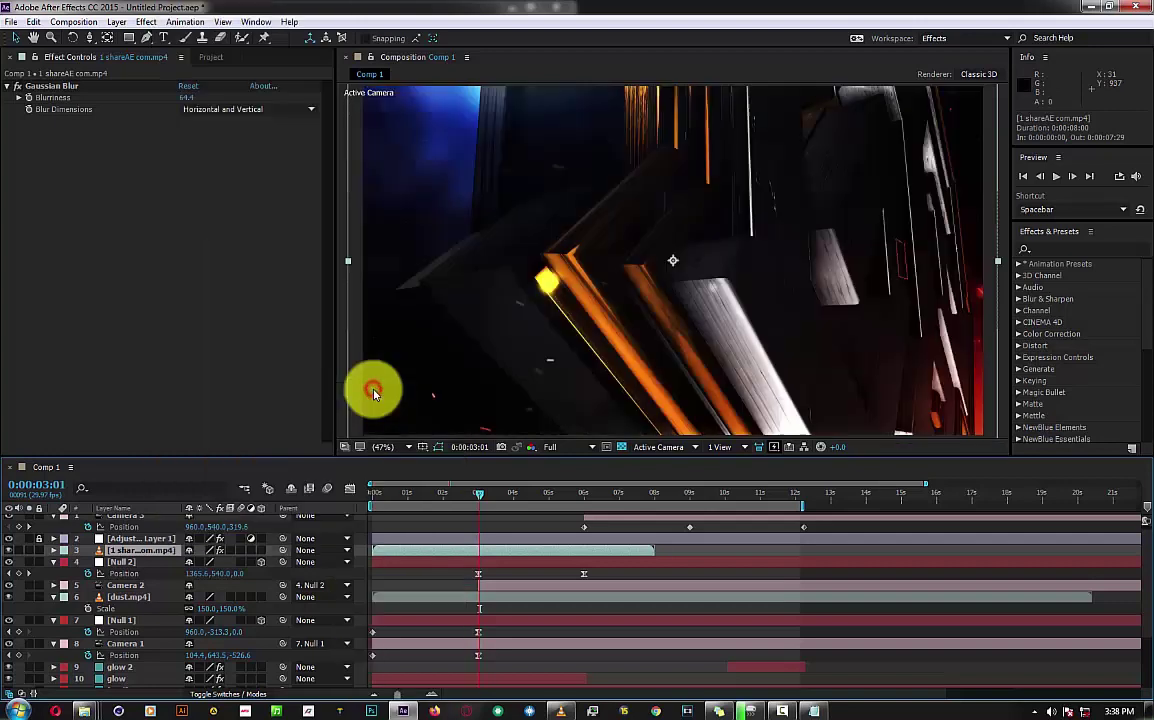
Set the light-leak layer's opacity to 0% and check frames near the end.
key(t)
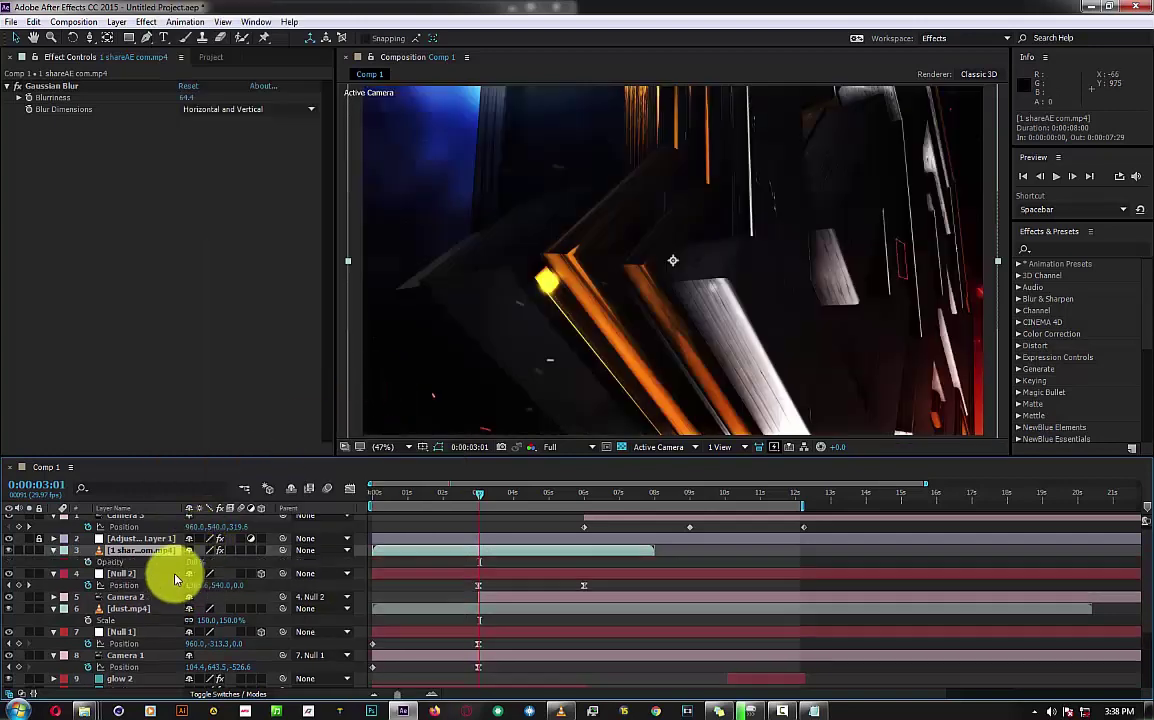
drag(192, 562, 128, 575)
click(533, 493)
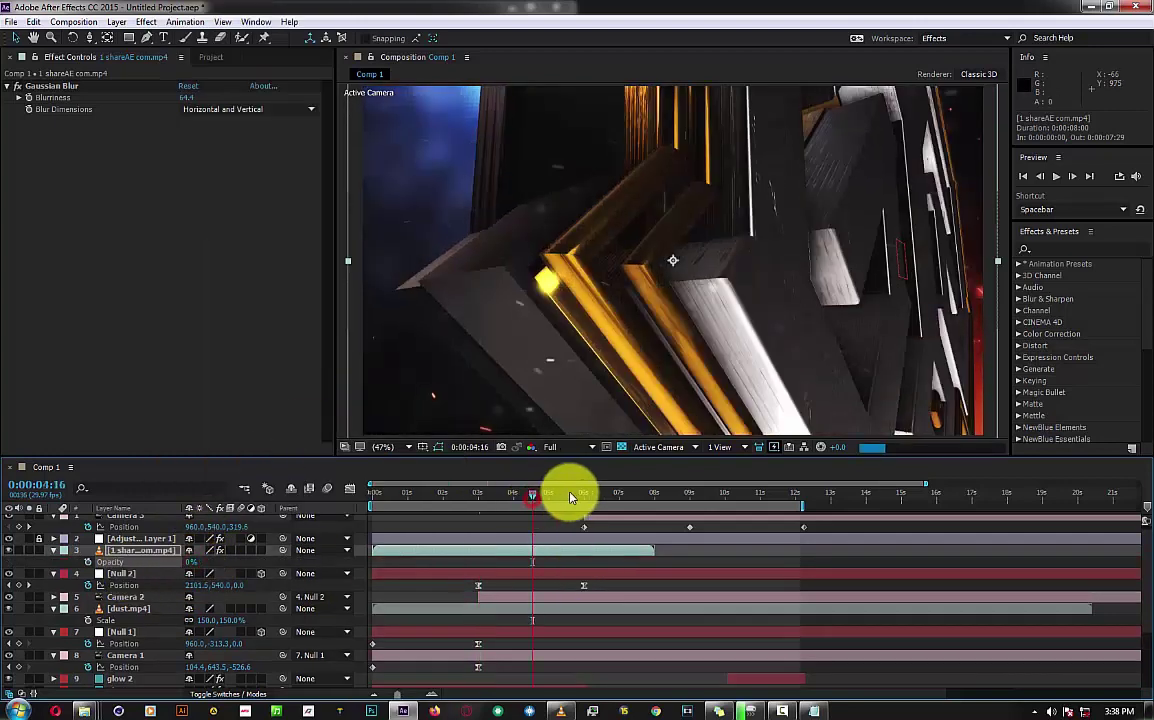
click(691, 495)
click(731, 495)
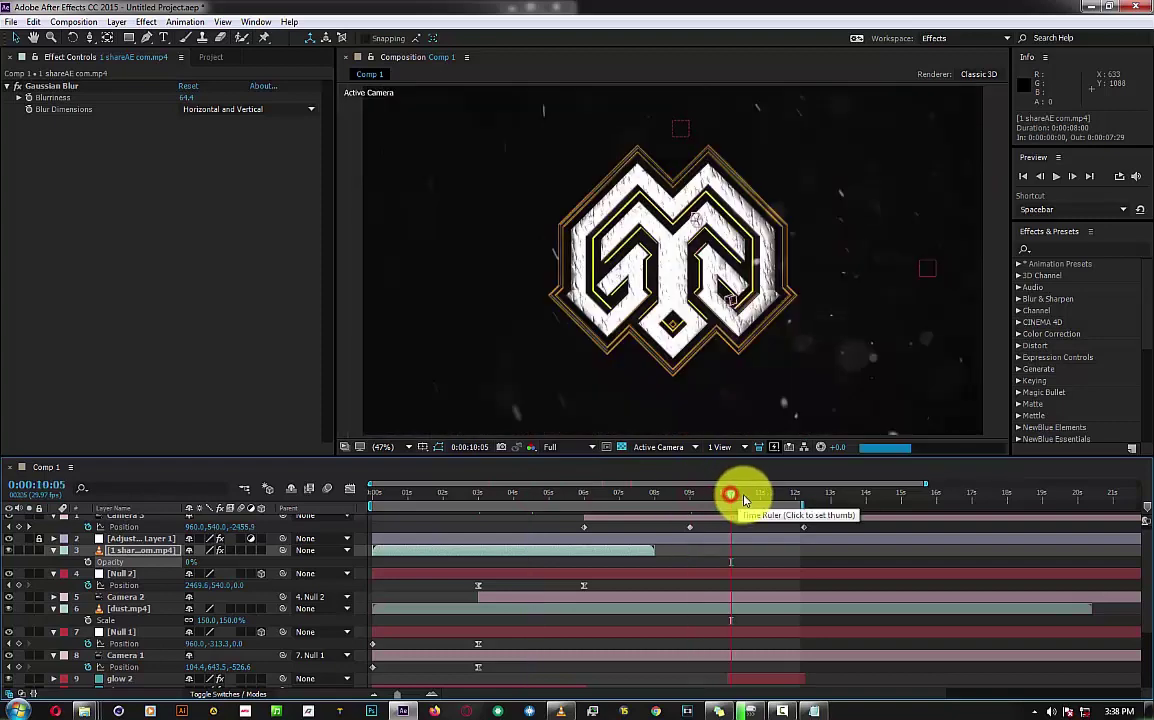
click(516, 495)
Enable Time Remapping on the light-leak layer and stretch it to about 12 seconds.
right_click(510, 550)
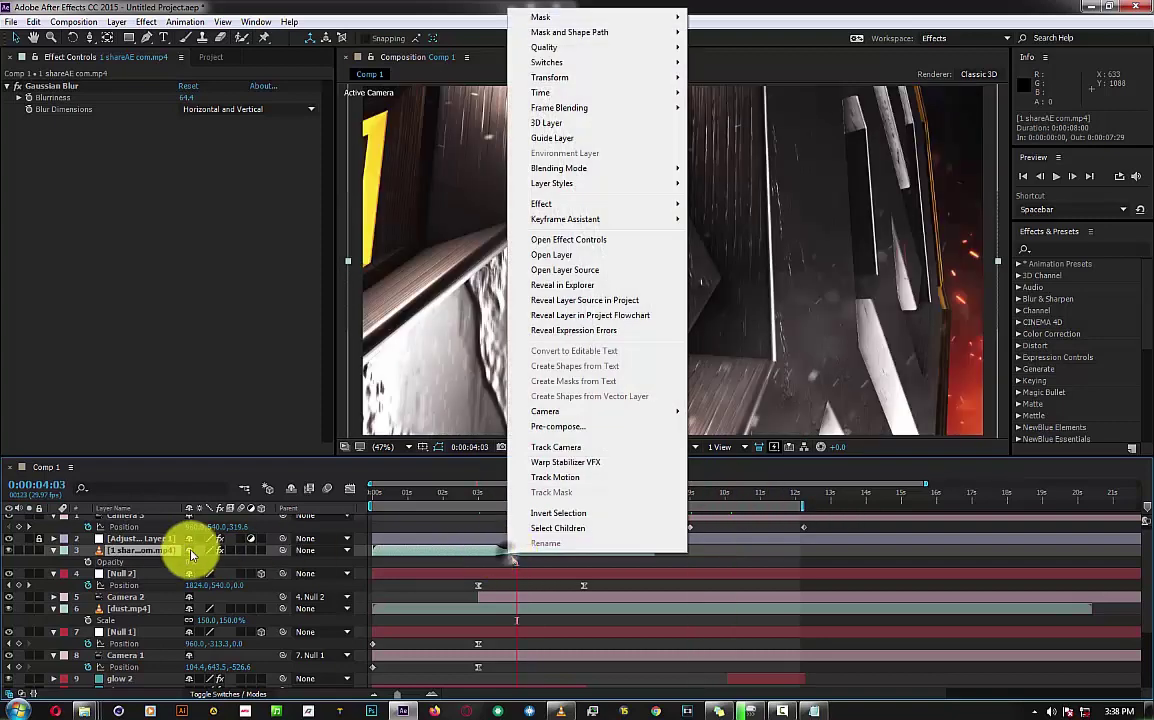
click(135, 20)
click(117, 21)
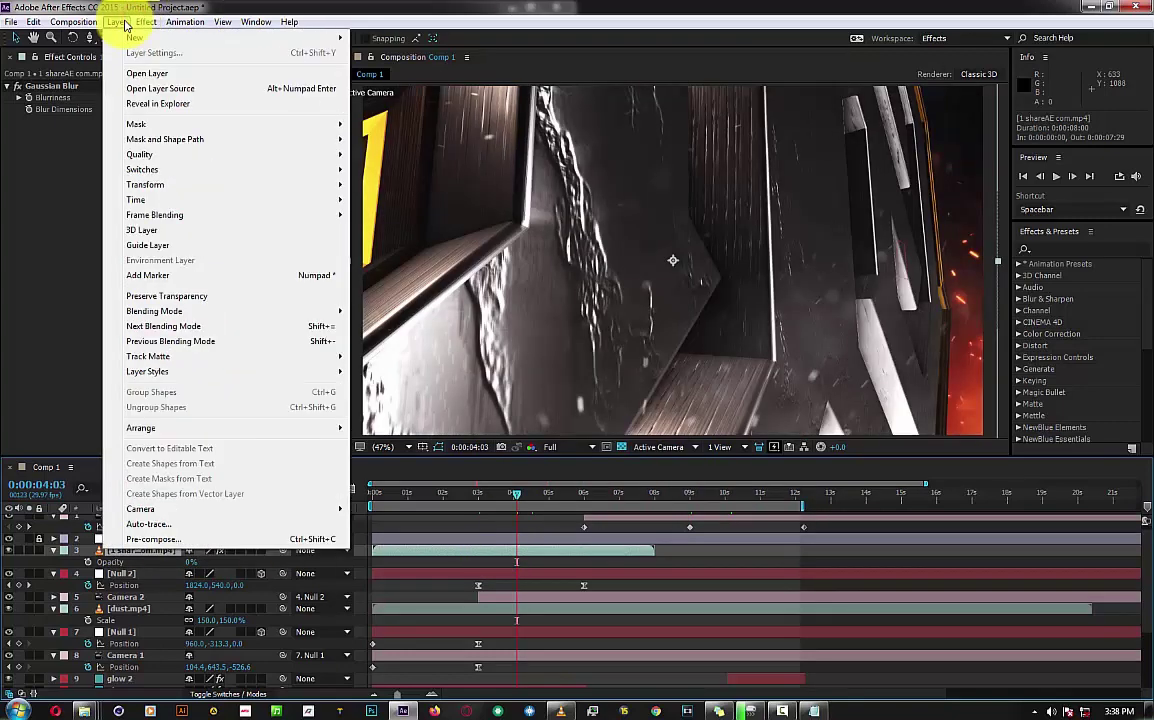
mouse_move(180, 199)
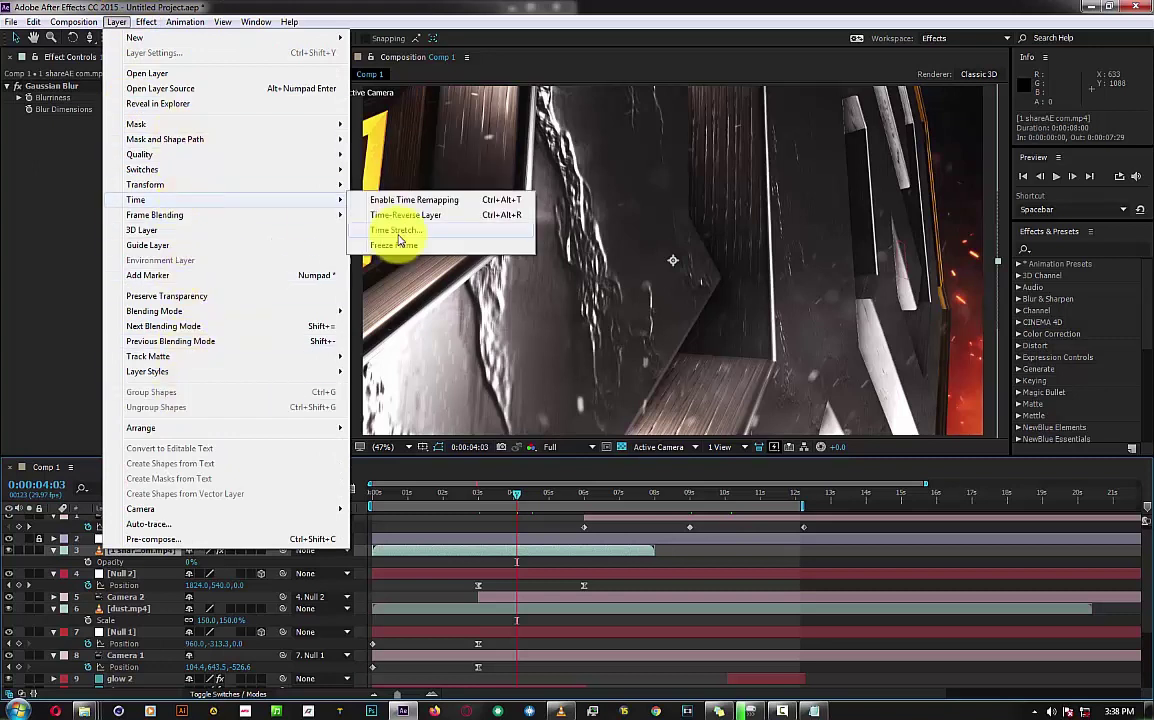
click(390, 193)
drag(655, 561, 773, 572)
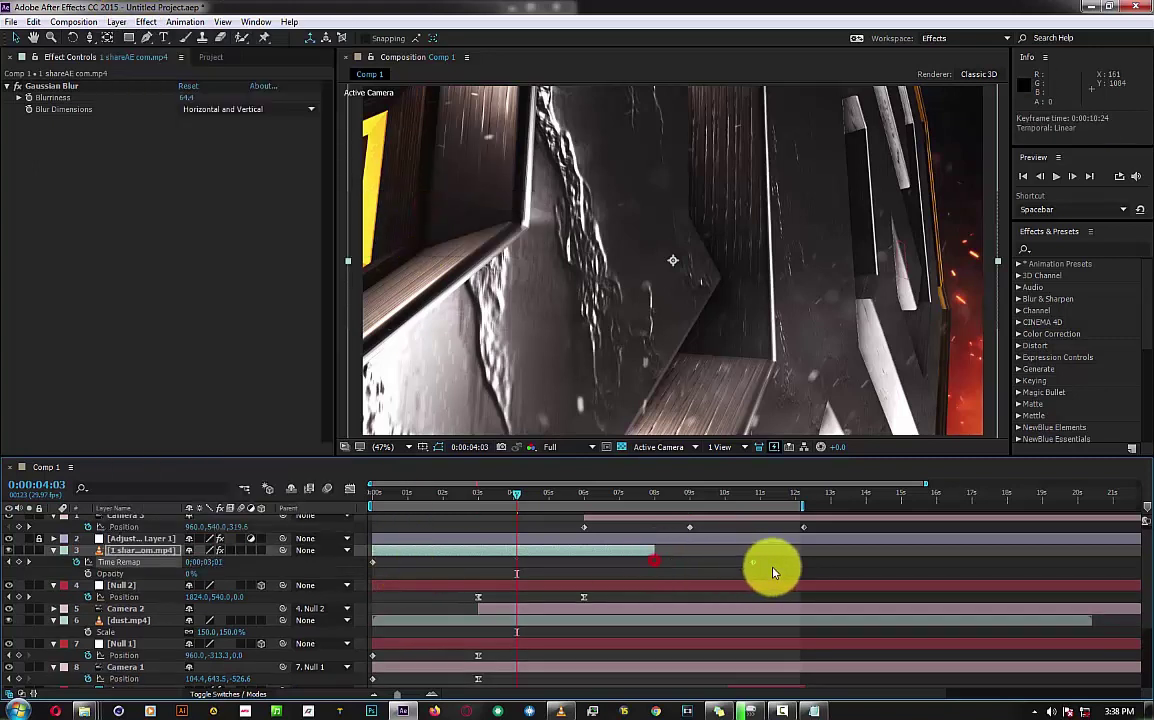
drag(664, 556, 812, 550)
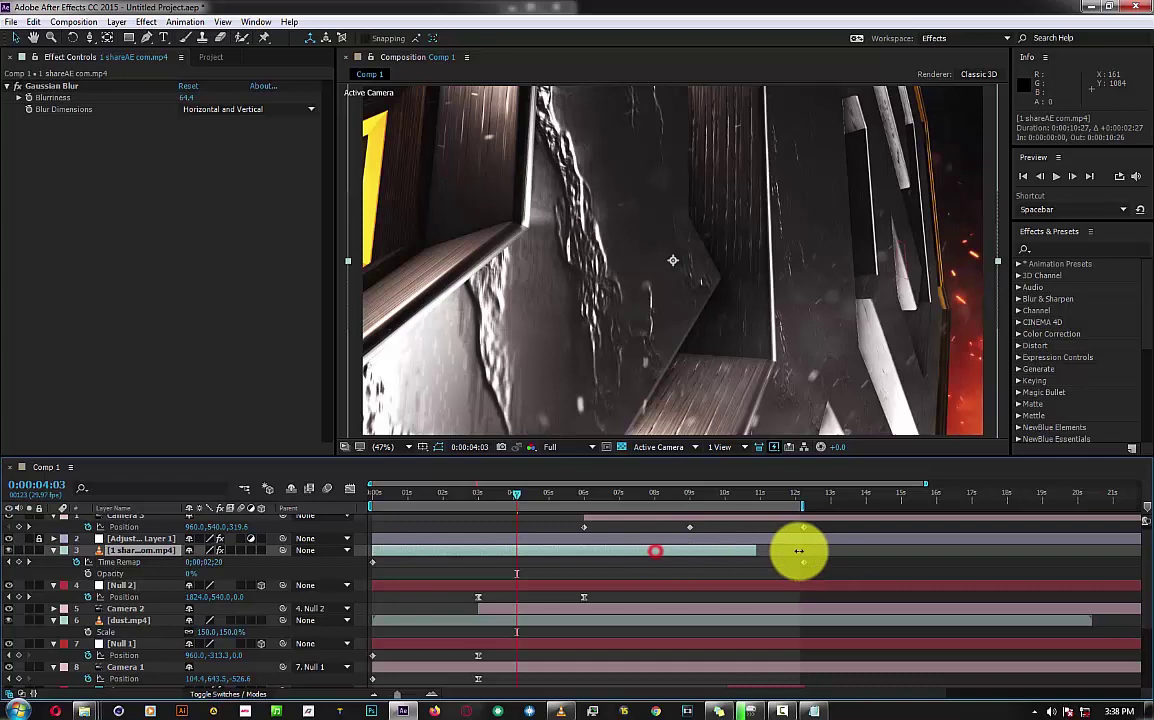
click(733, 494)
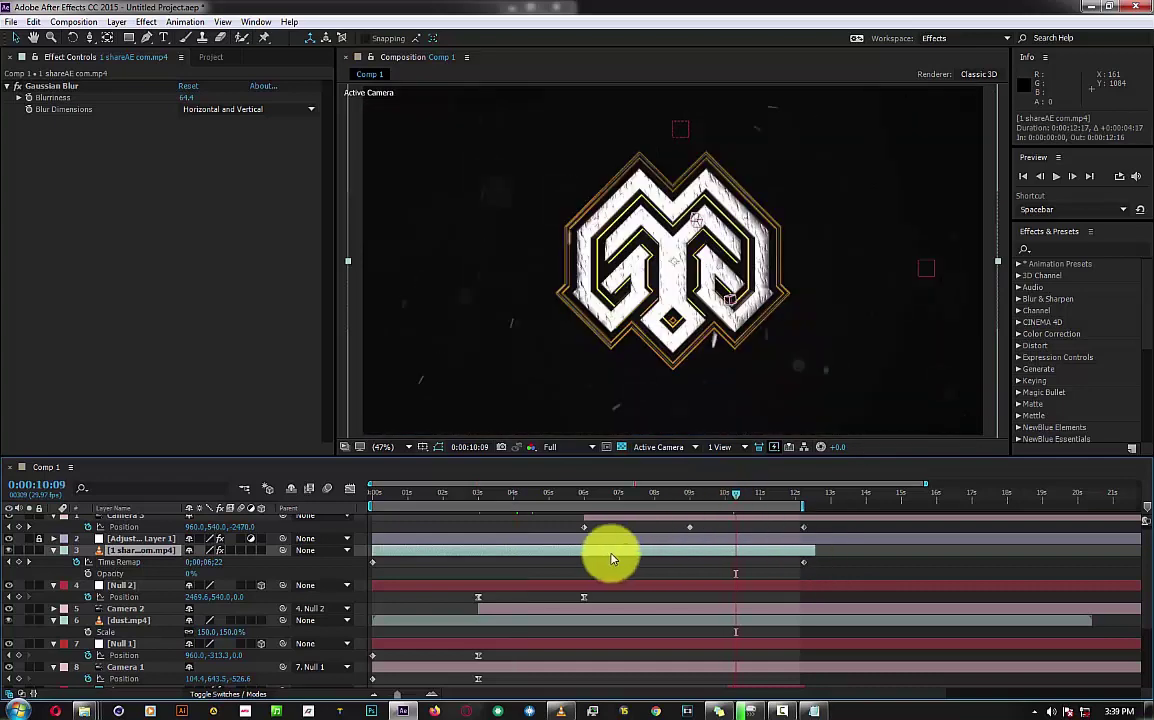
Raise the light-leak layer's opacity to 100% and check the look at 0:00:03:25.
right_click(116, 545)
mouse_move(183, 206)
click(193, 572)
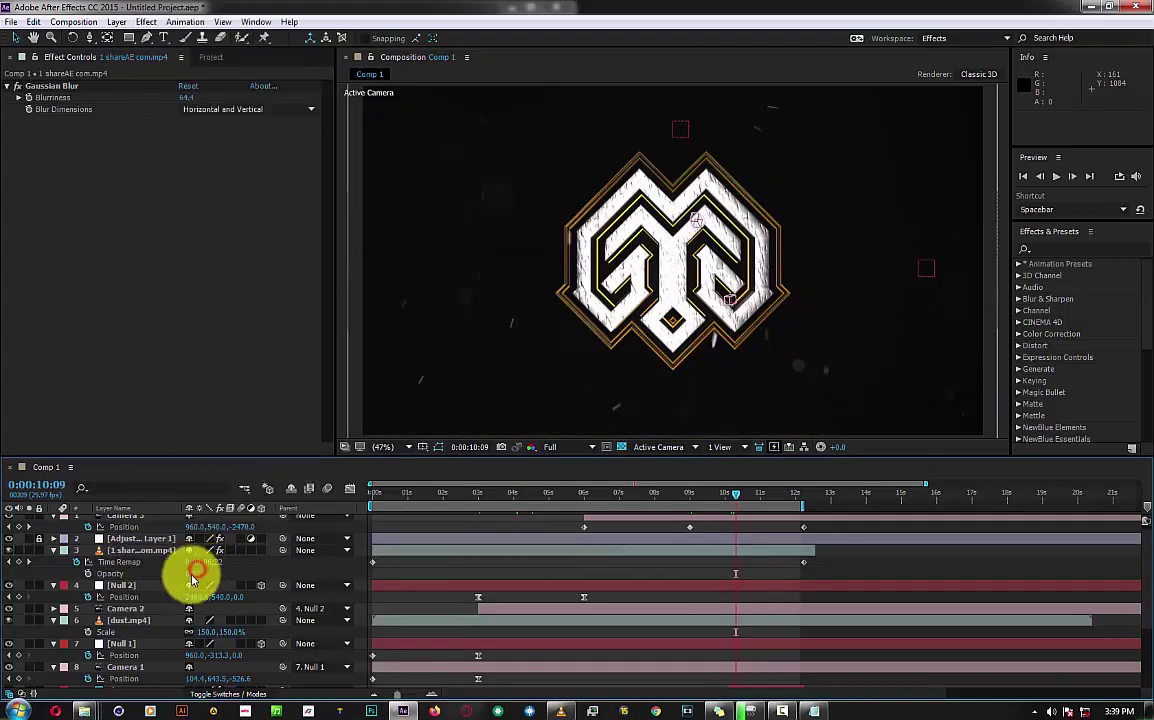
drag(193, 573, 275, 575)
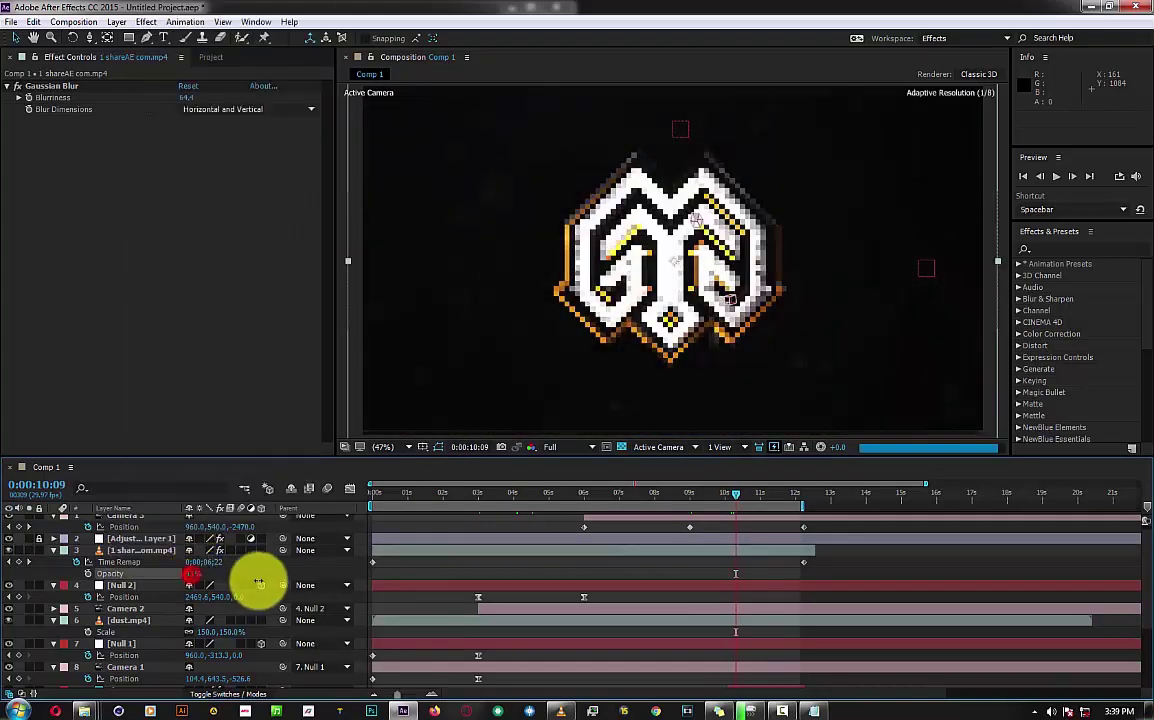
click(508, 494)
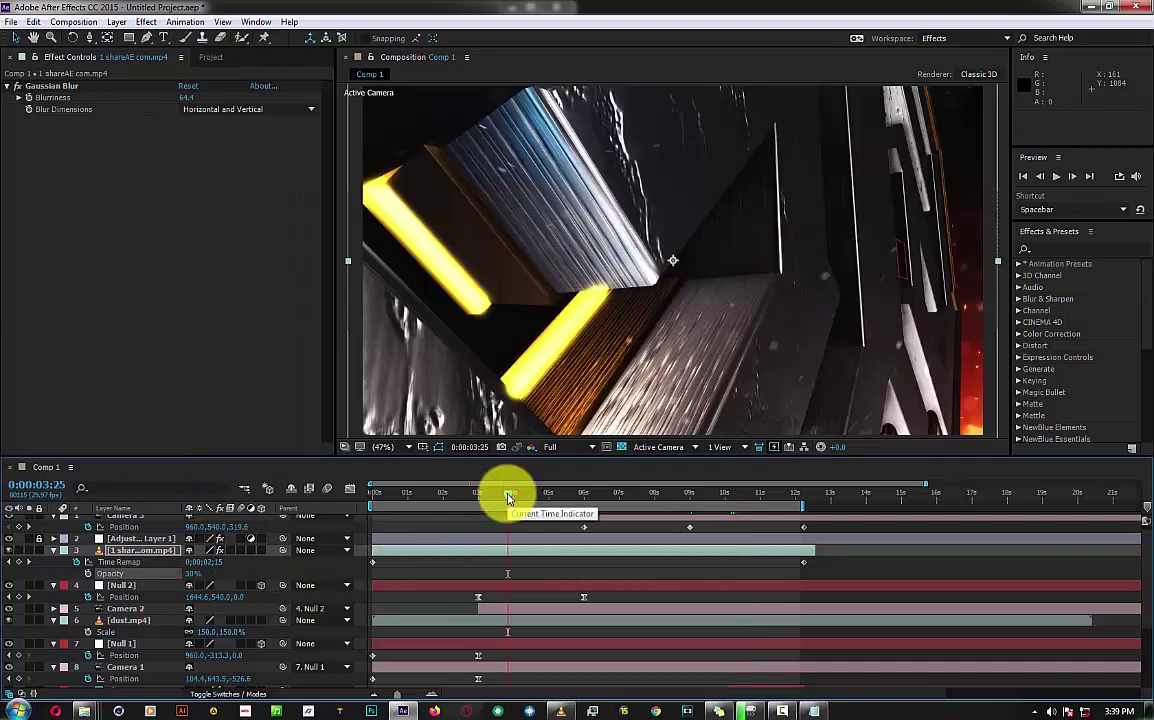
click(13, 549)
Give the light-leak layer a different blending mode.
right_click(121, 549)
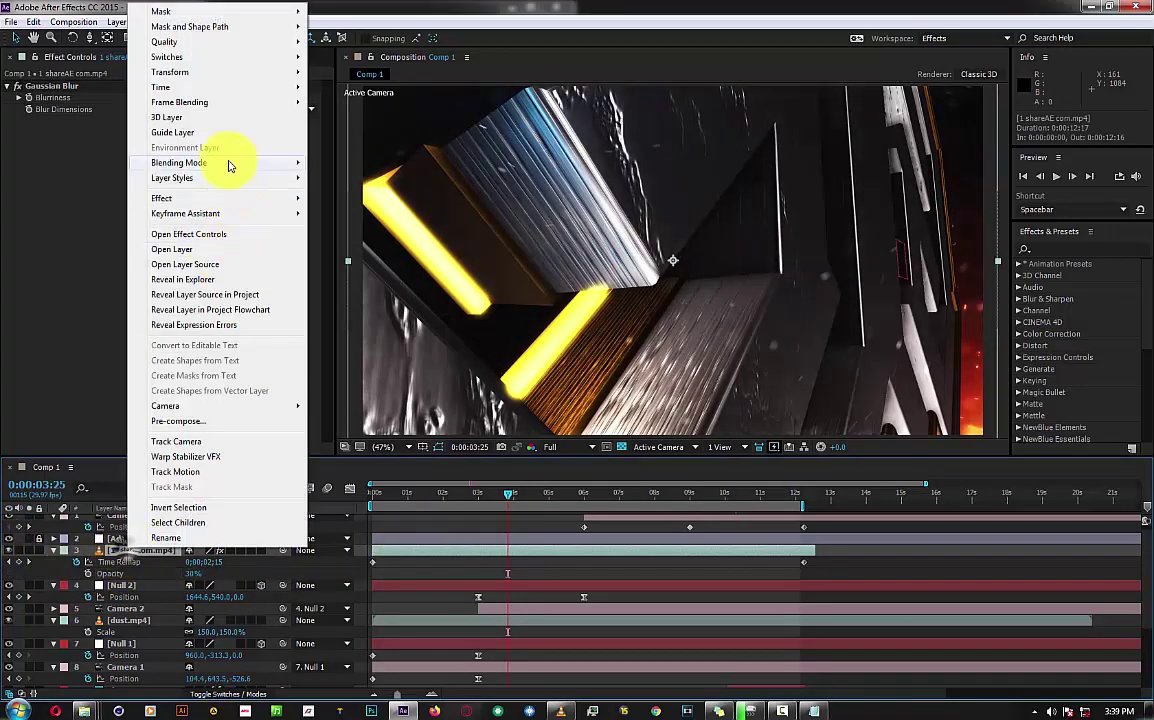
mouse_move(229, 163)
click(350, 272)
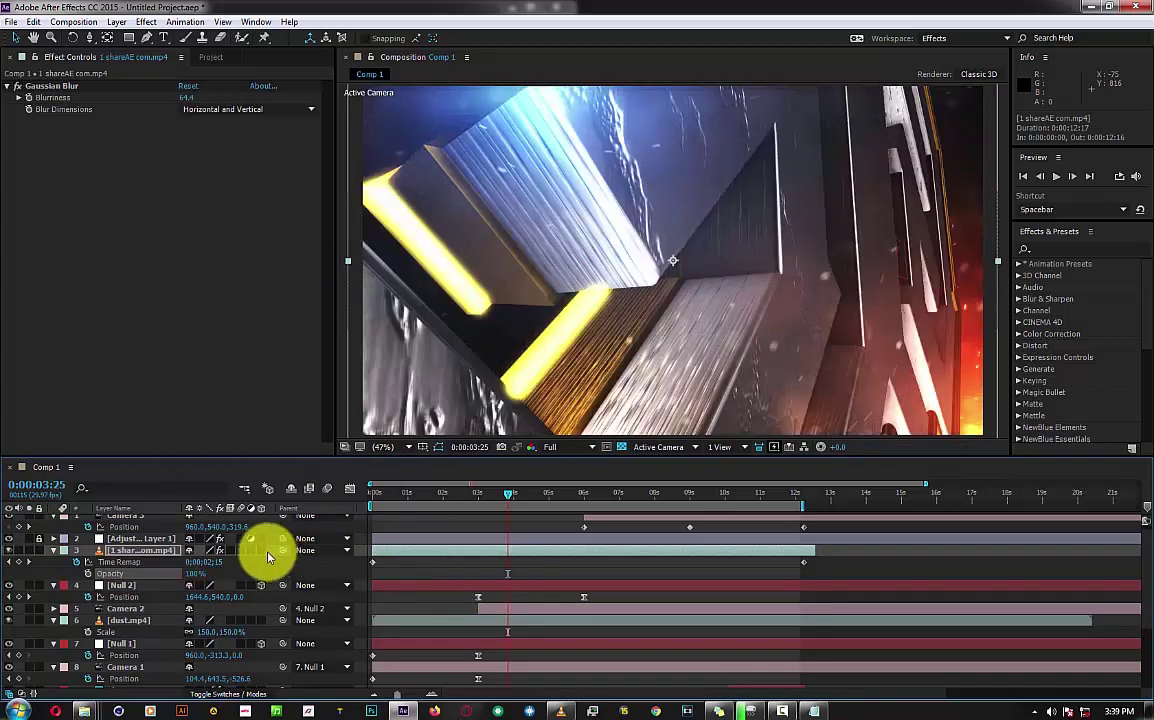
click(599, 493)
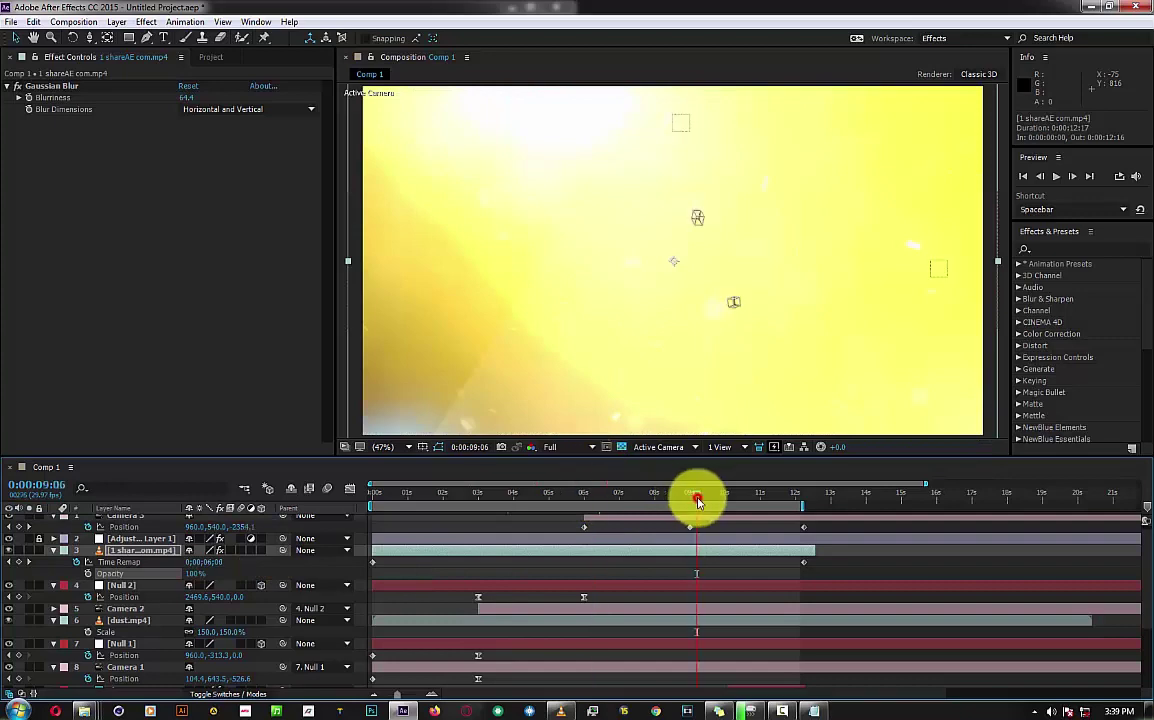
click(443, 494)
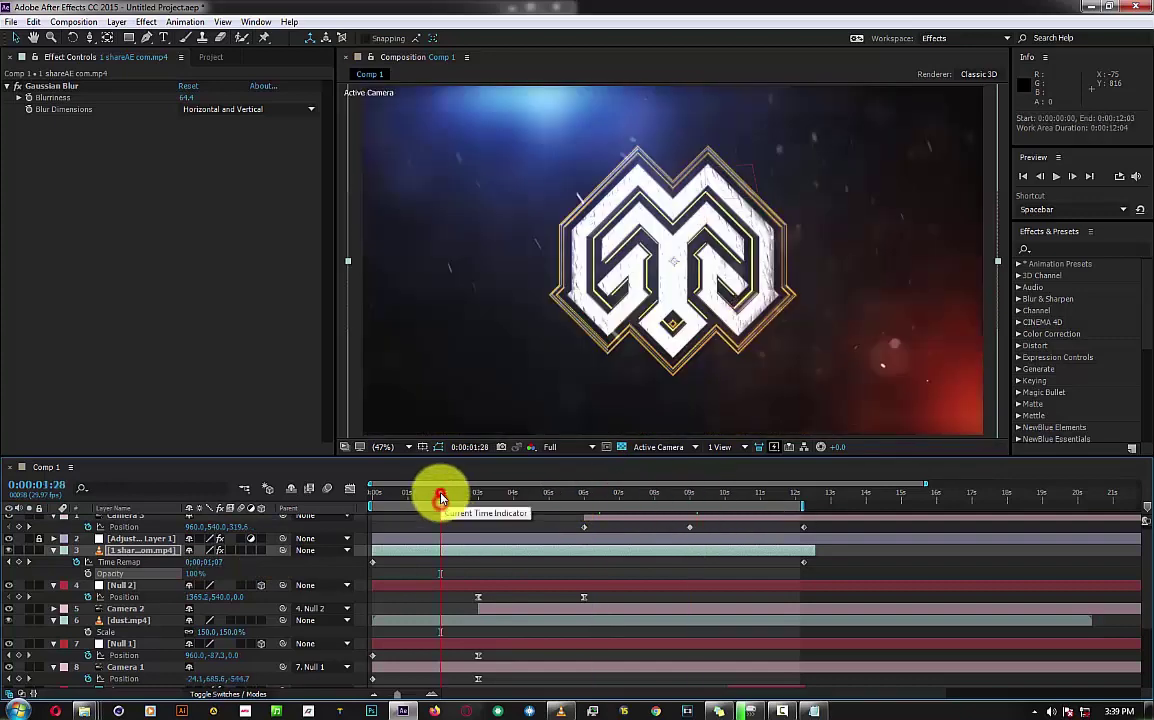
drag(443, 494, 476, 502)
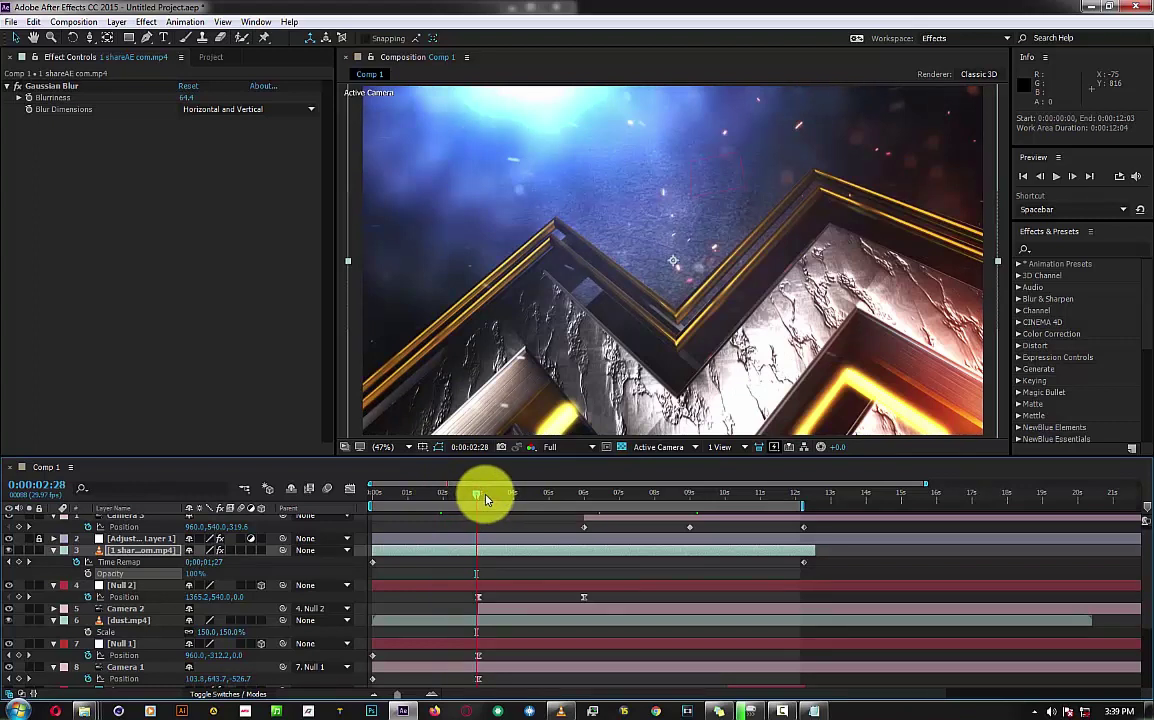
click(425, 494)
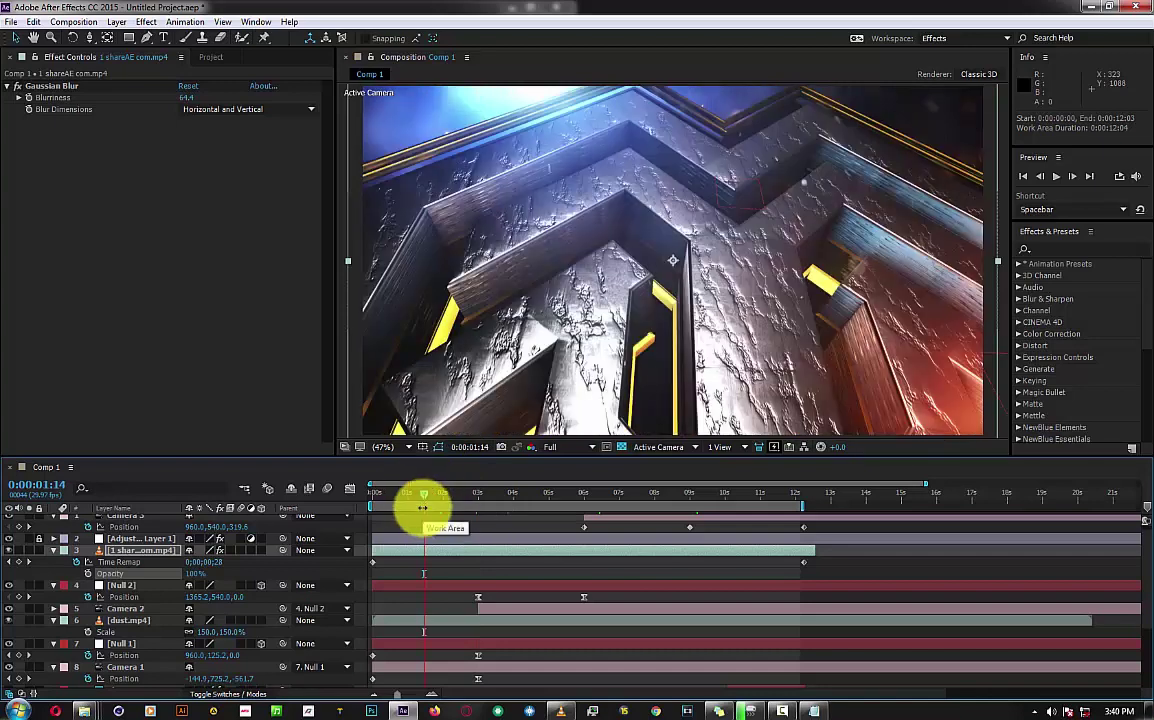
drag(425, 494, 413, 494)
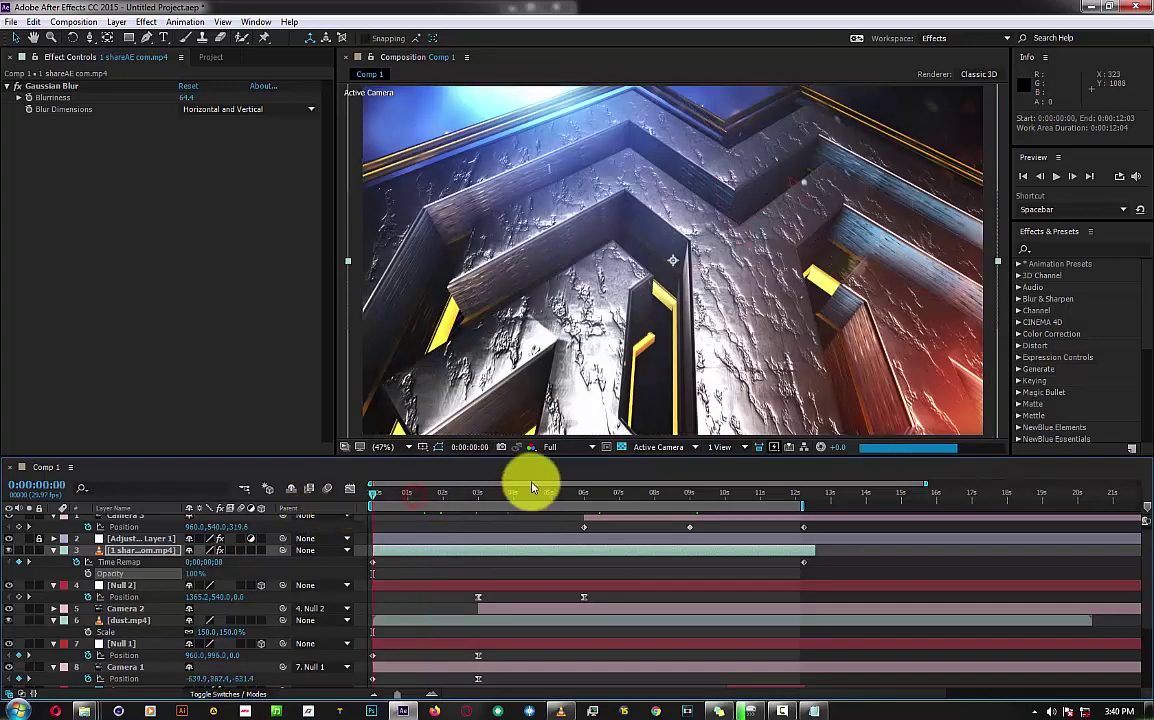
key(Home)
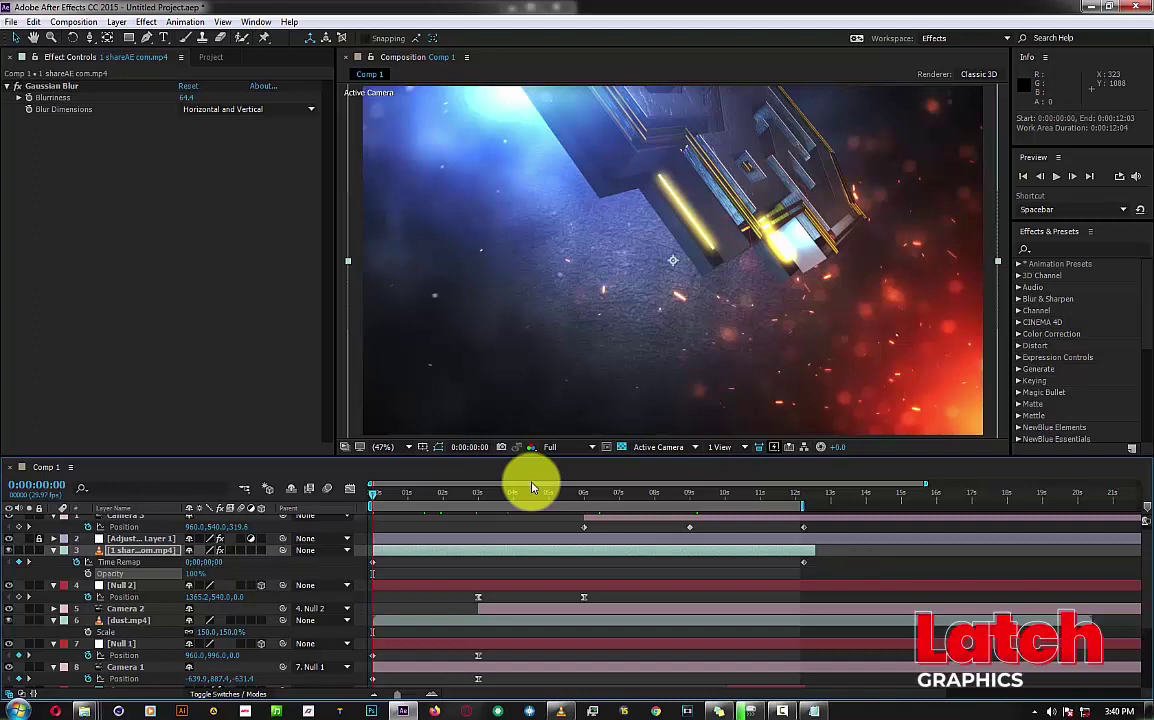
click(532, 492)
drag(532, 500, 706, 502)
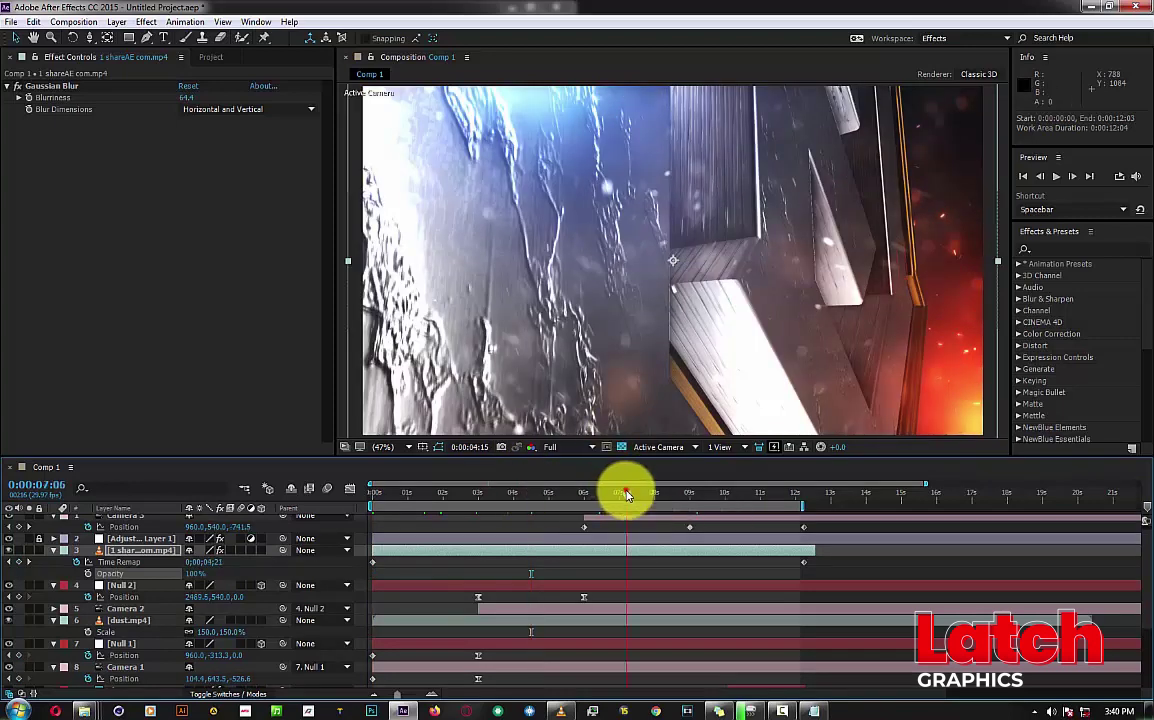